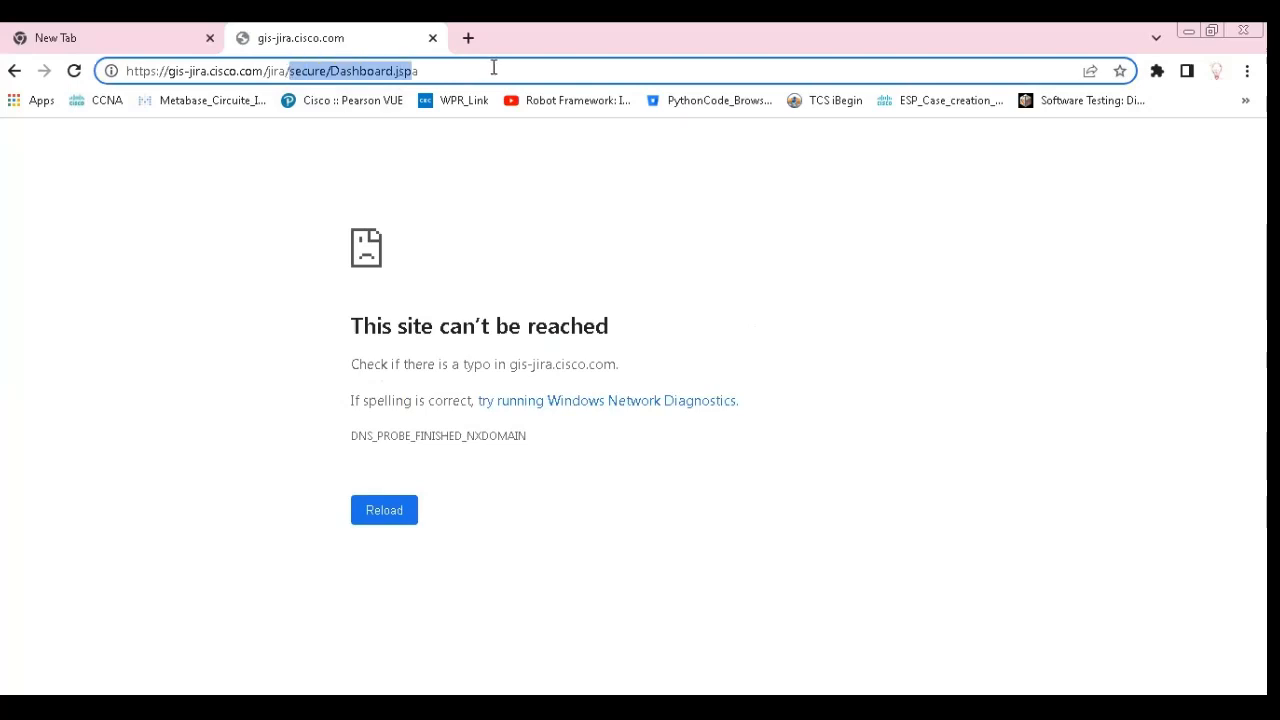
Open the QAManualTestingProject2 board from the Jira software projects list and bring up the dialog for adding people
key("BackSpace")
key("Return")
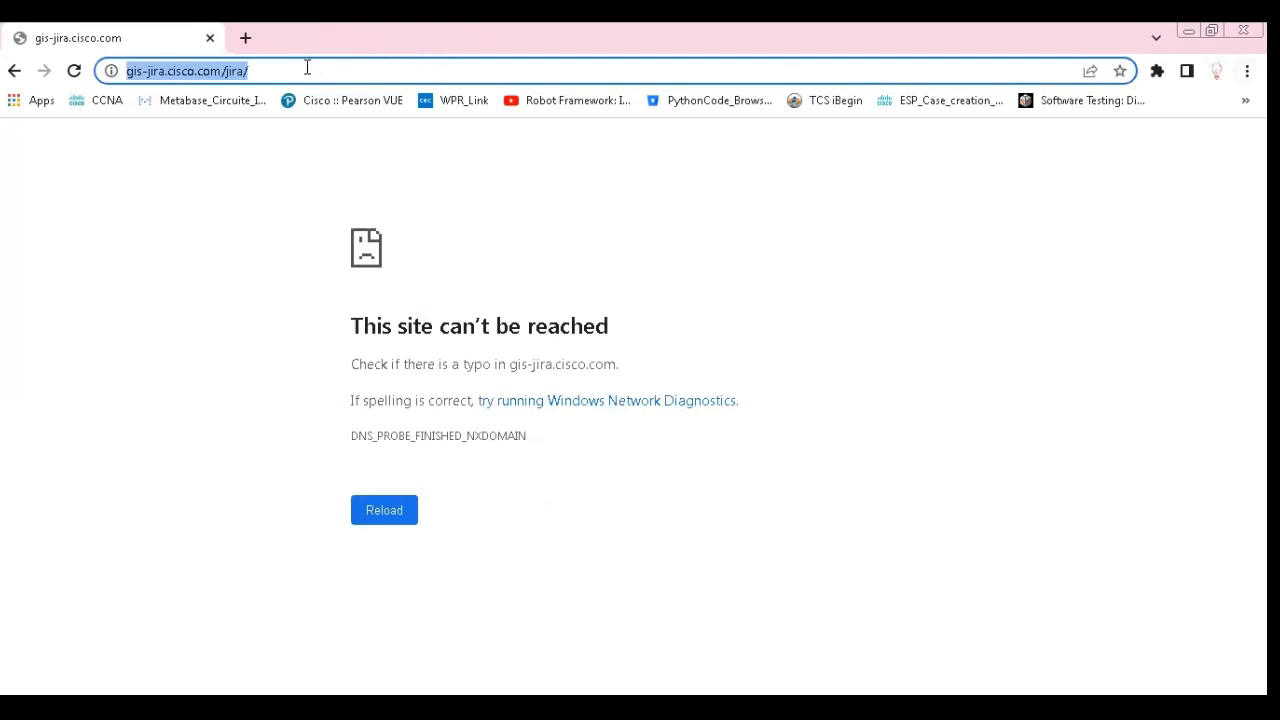
type("j")
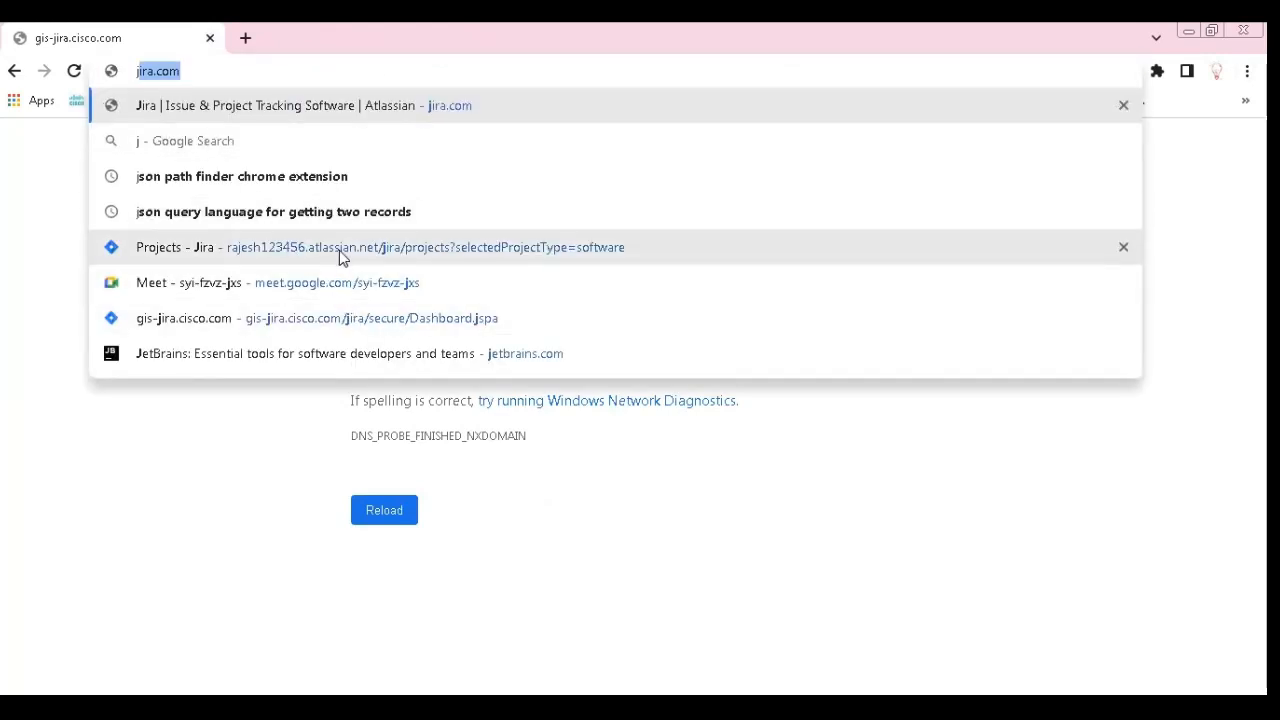
left_click(375, 251)
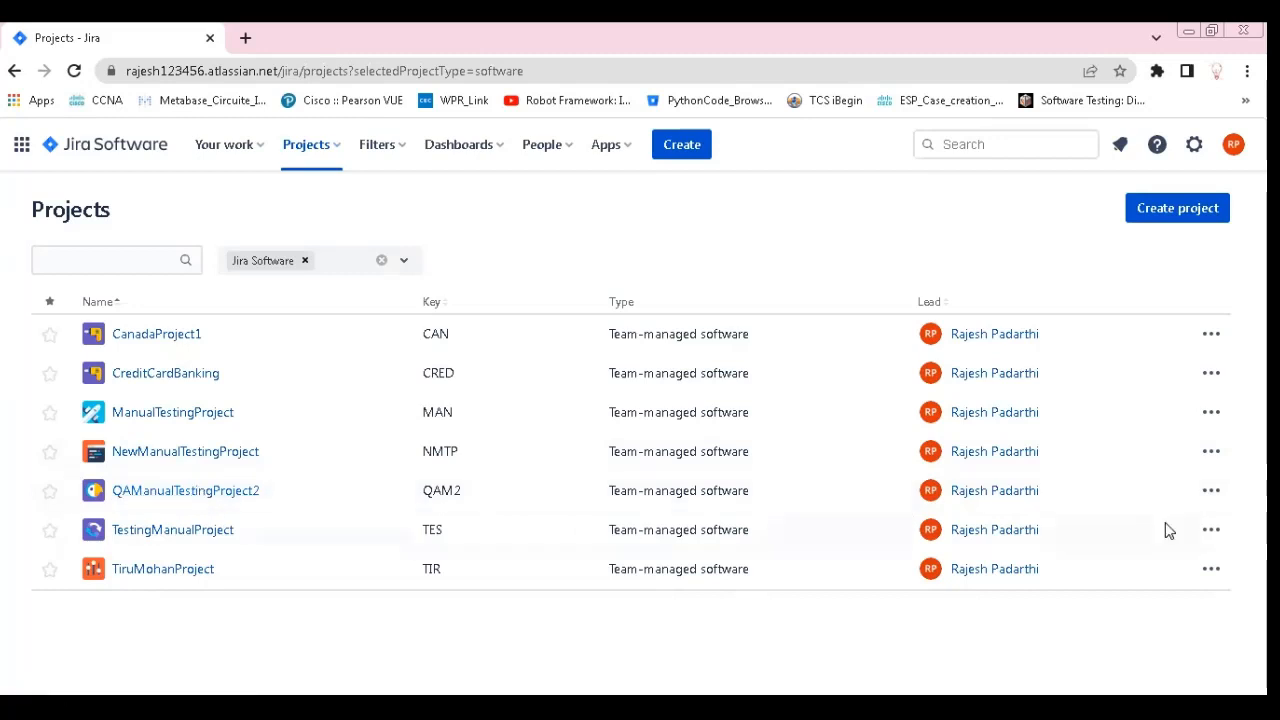
left_click(1211, 490)
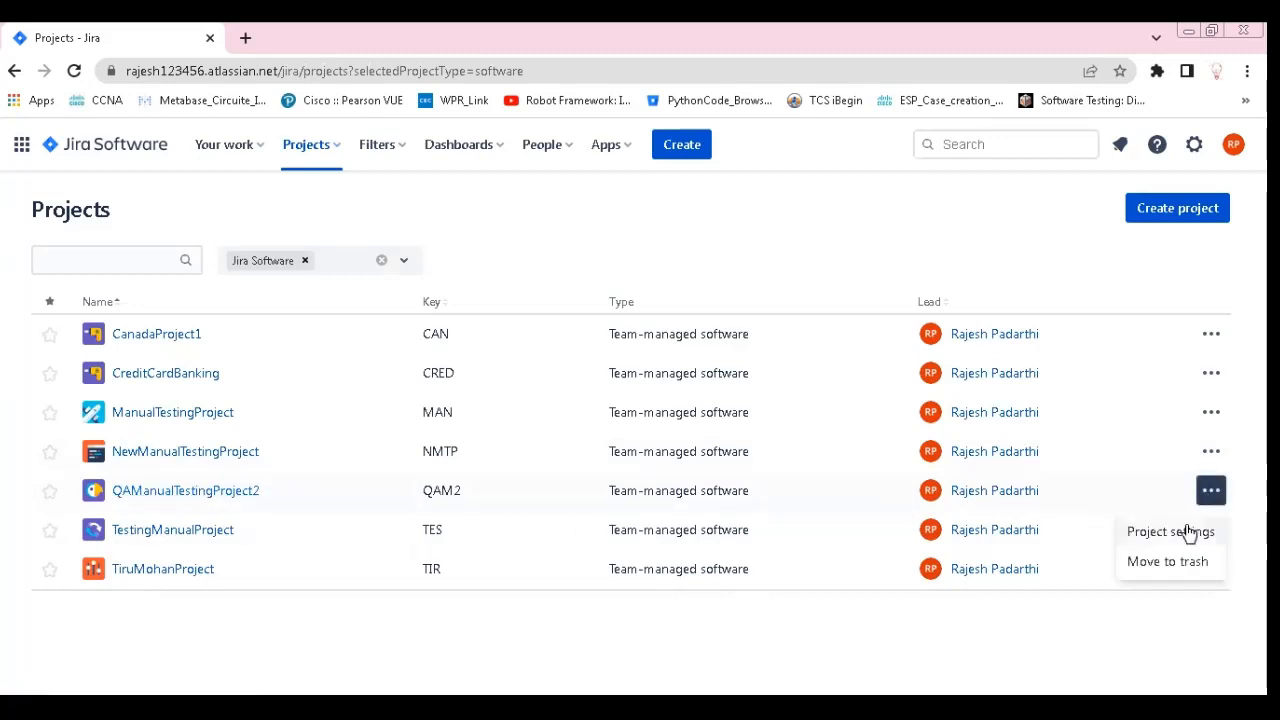
left_click(163, 497)
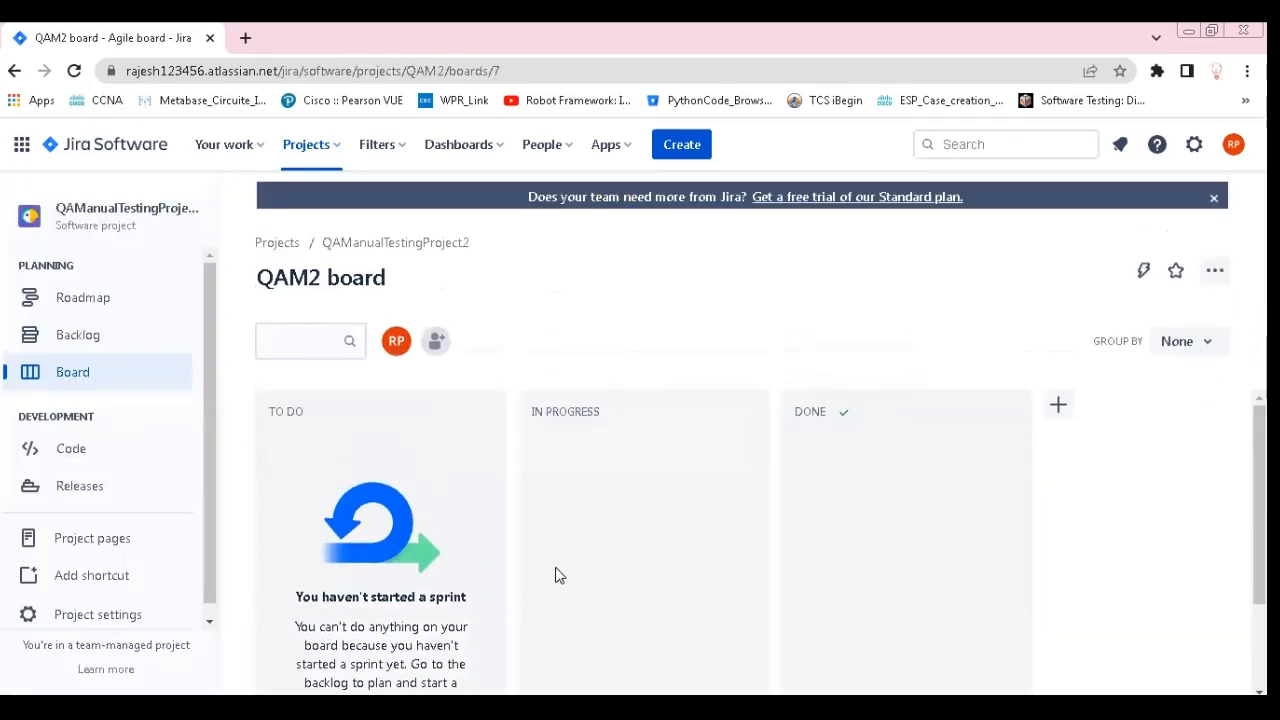
left_click(436, 343)
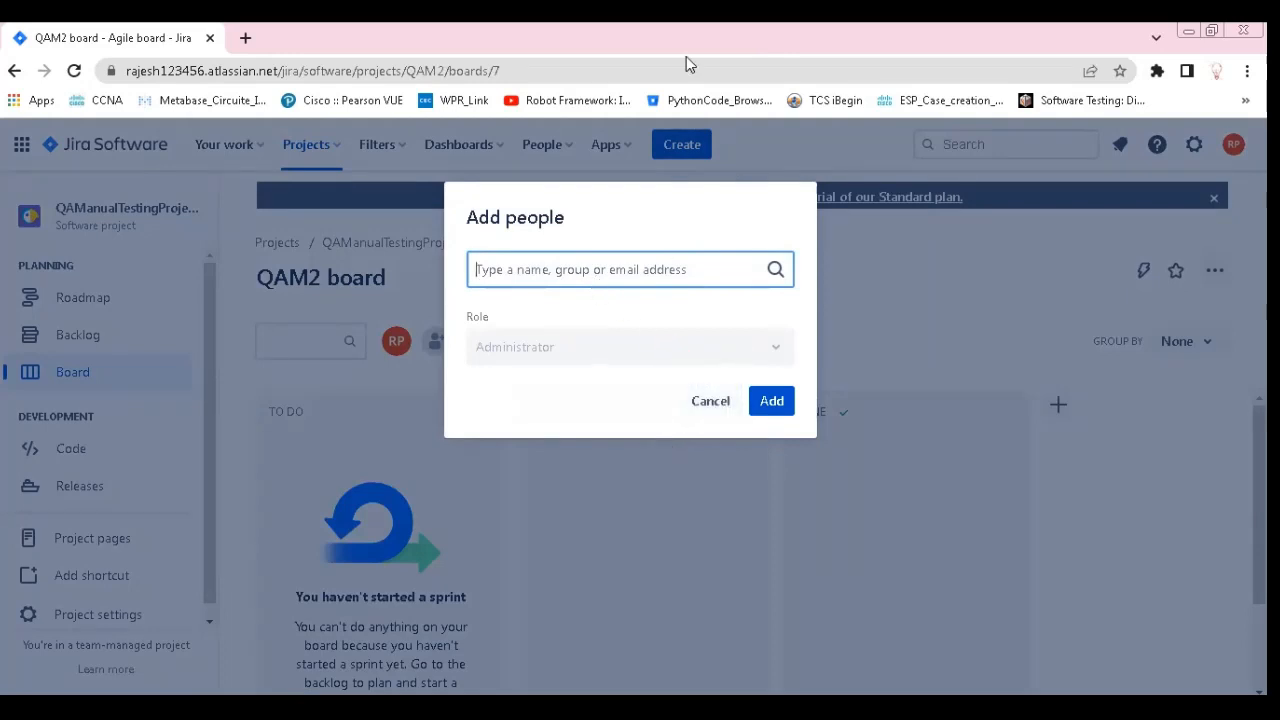
Try to add a person to the project by pasting their e-mail address
left_click(1040, 301)
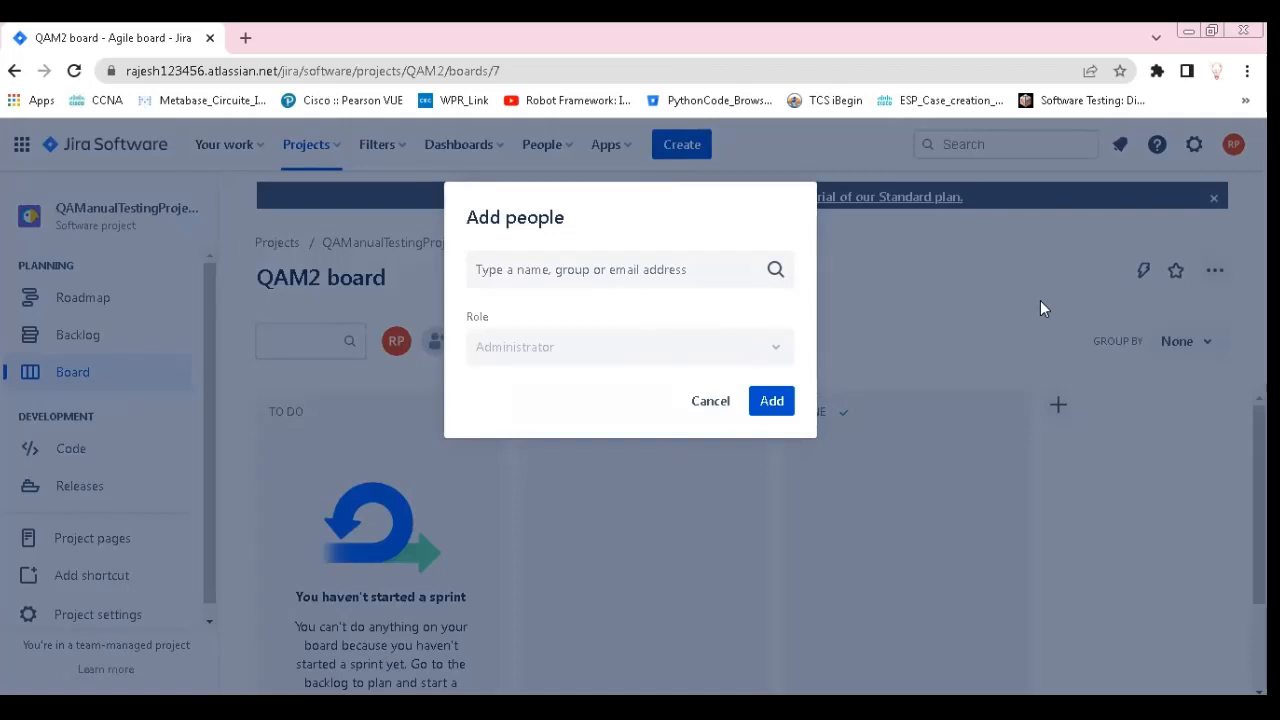
right_click(528, 265)
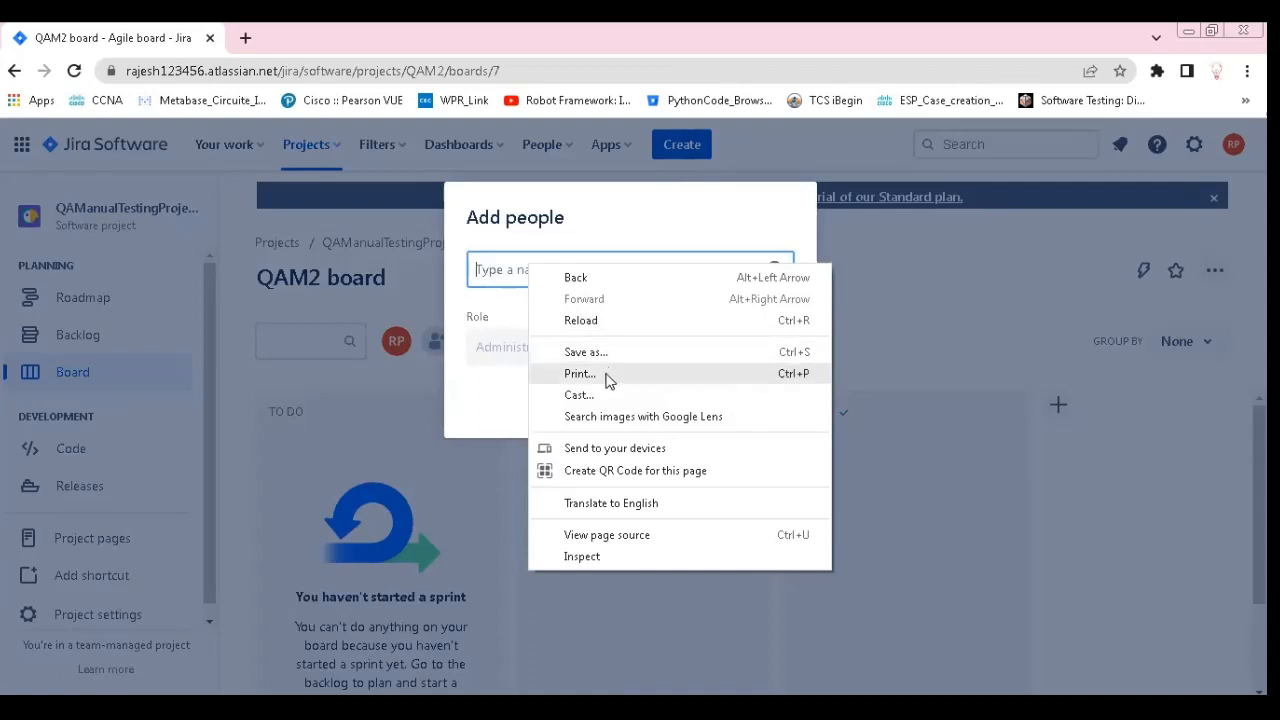
left_click(504, 274)
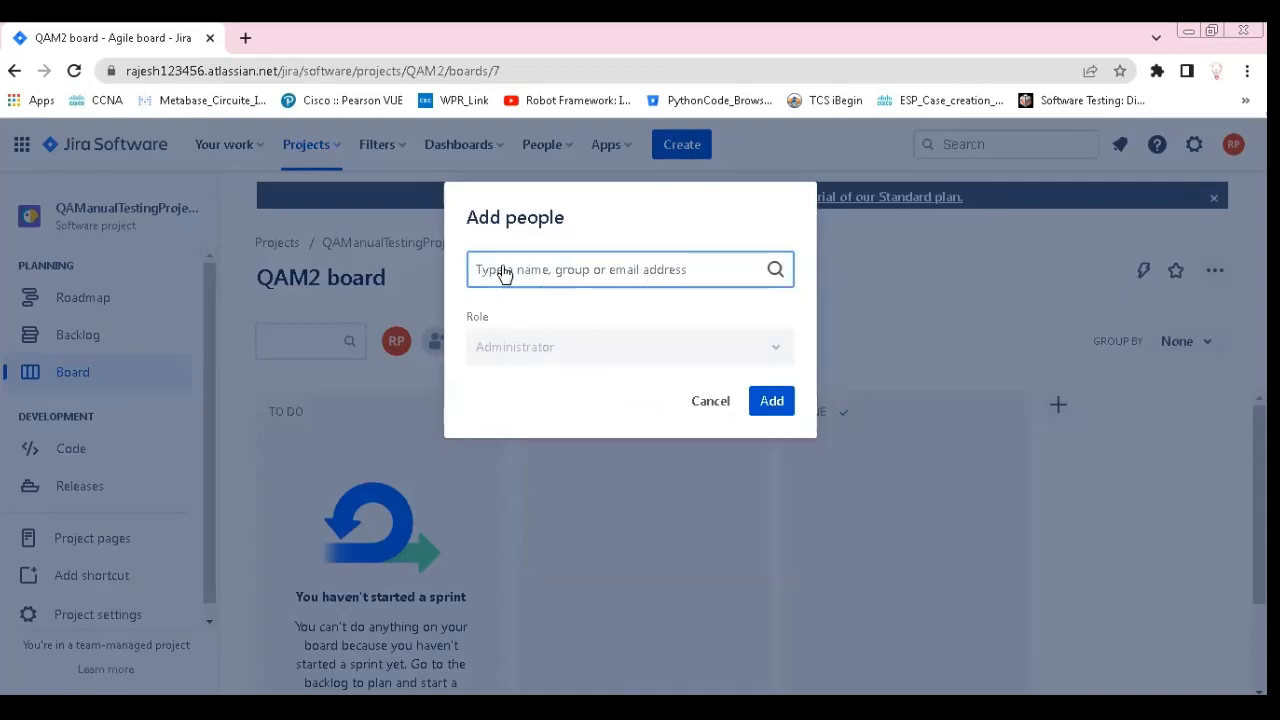
right_click(654, 270)
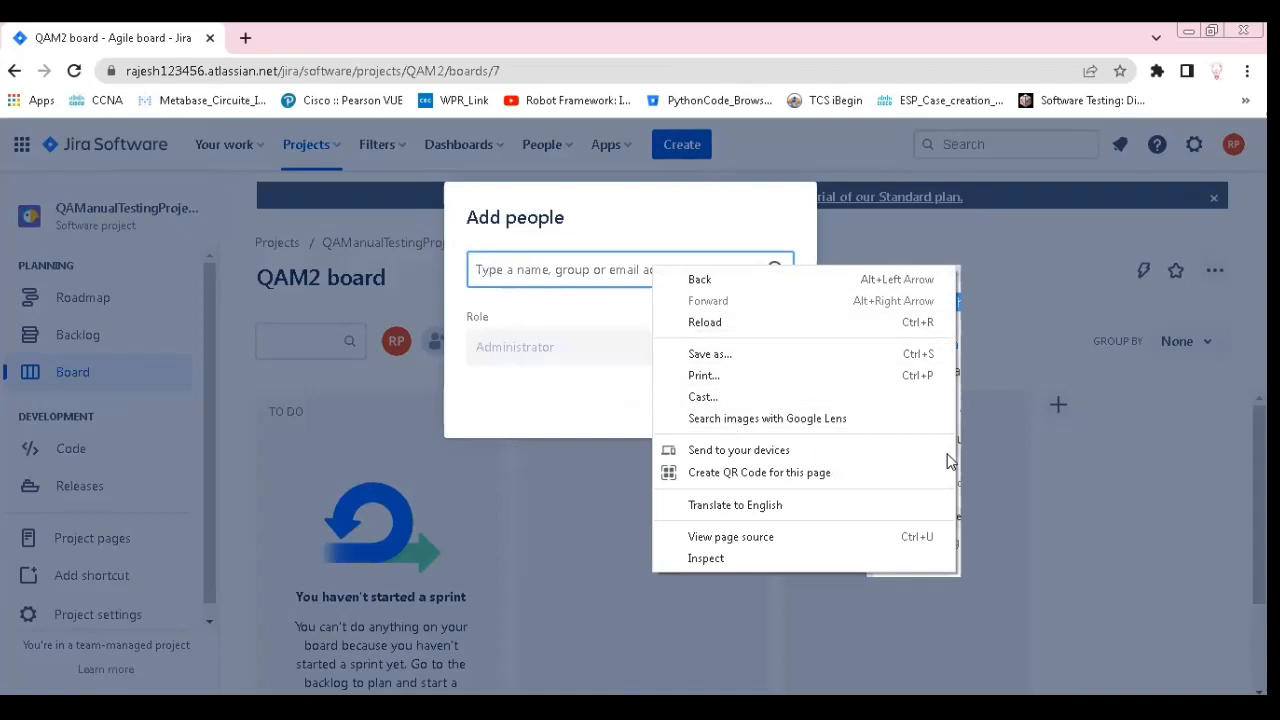
key("Escape")
left_click(563, 274)
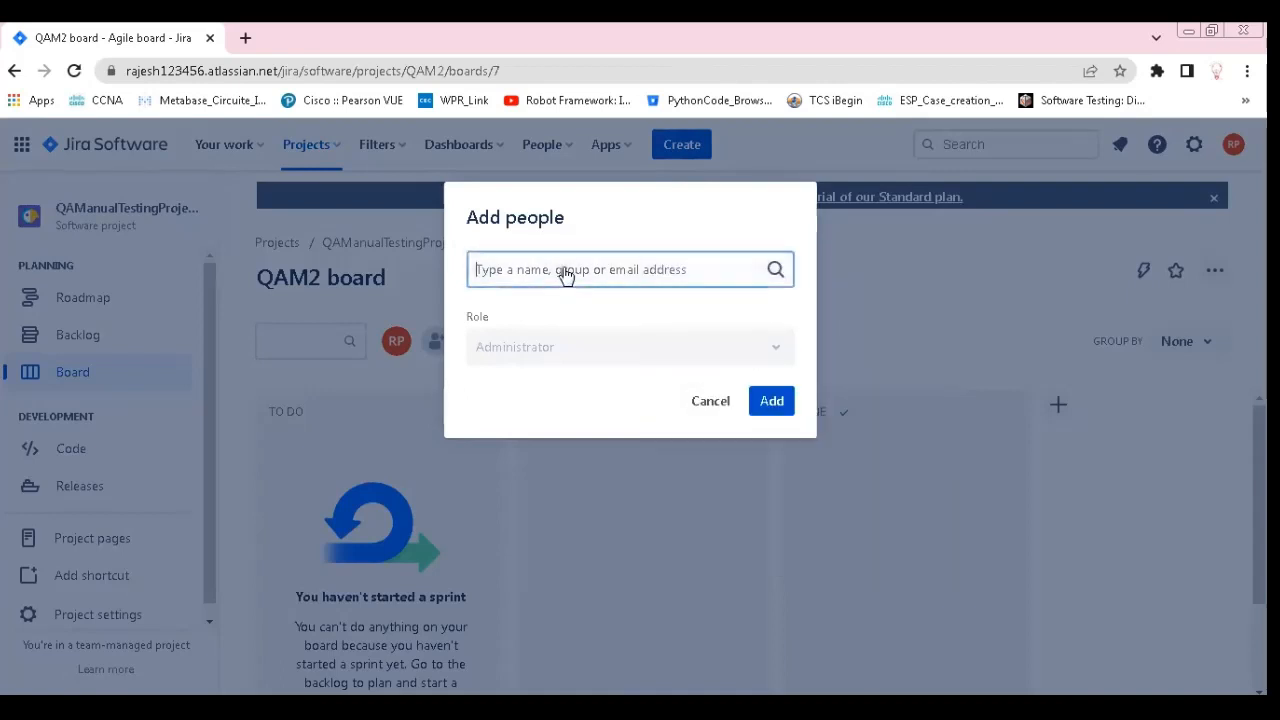
right_click(563, 270)
key("Escape")
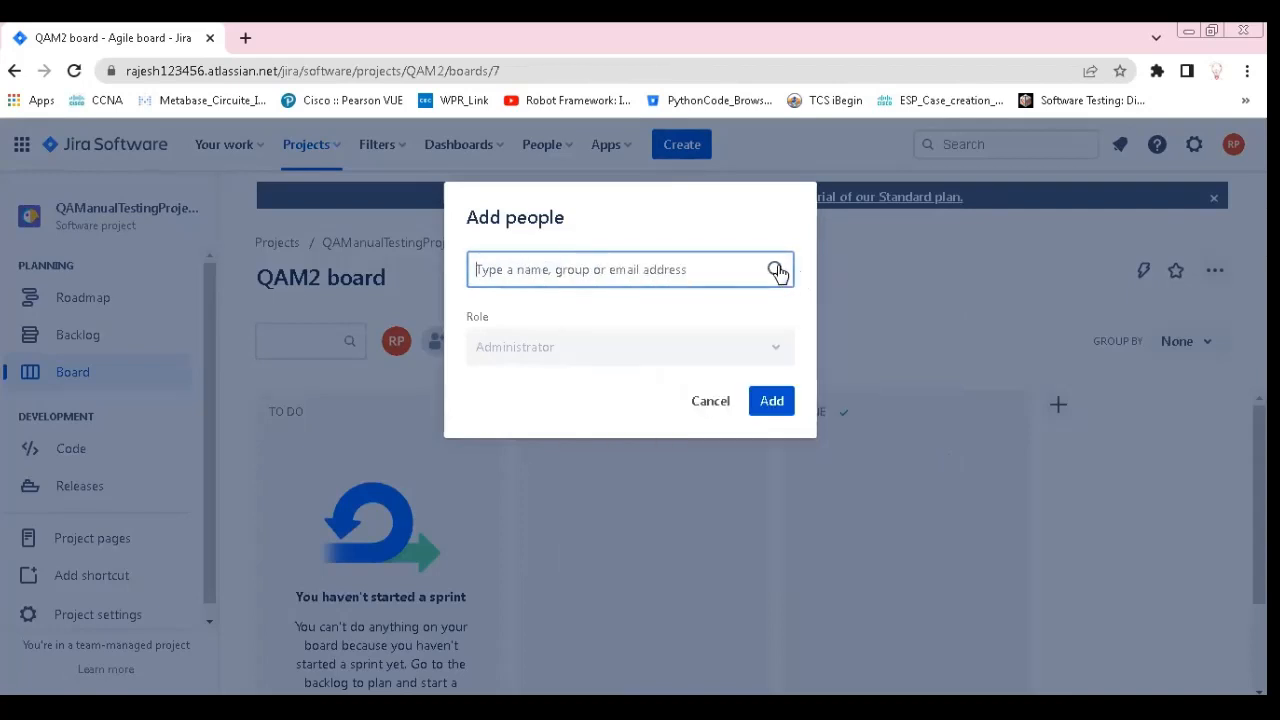
right_click(666, 272)
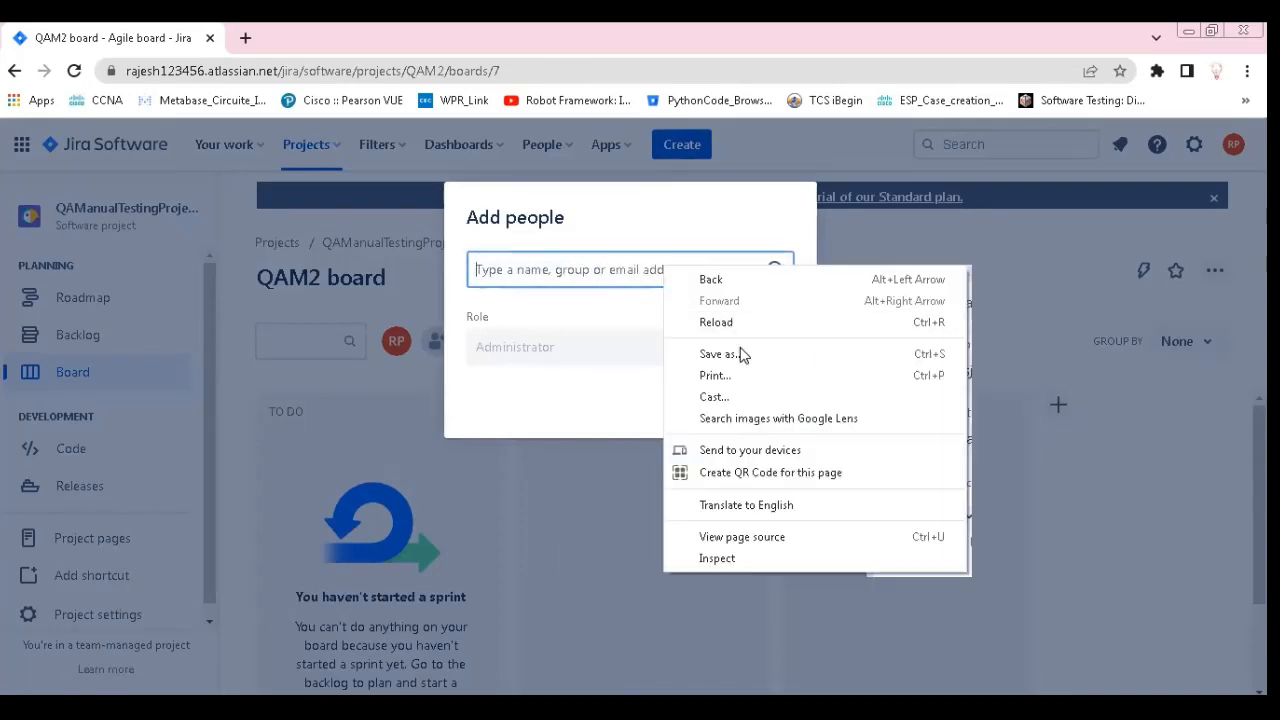
left_click(643, 277)
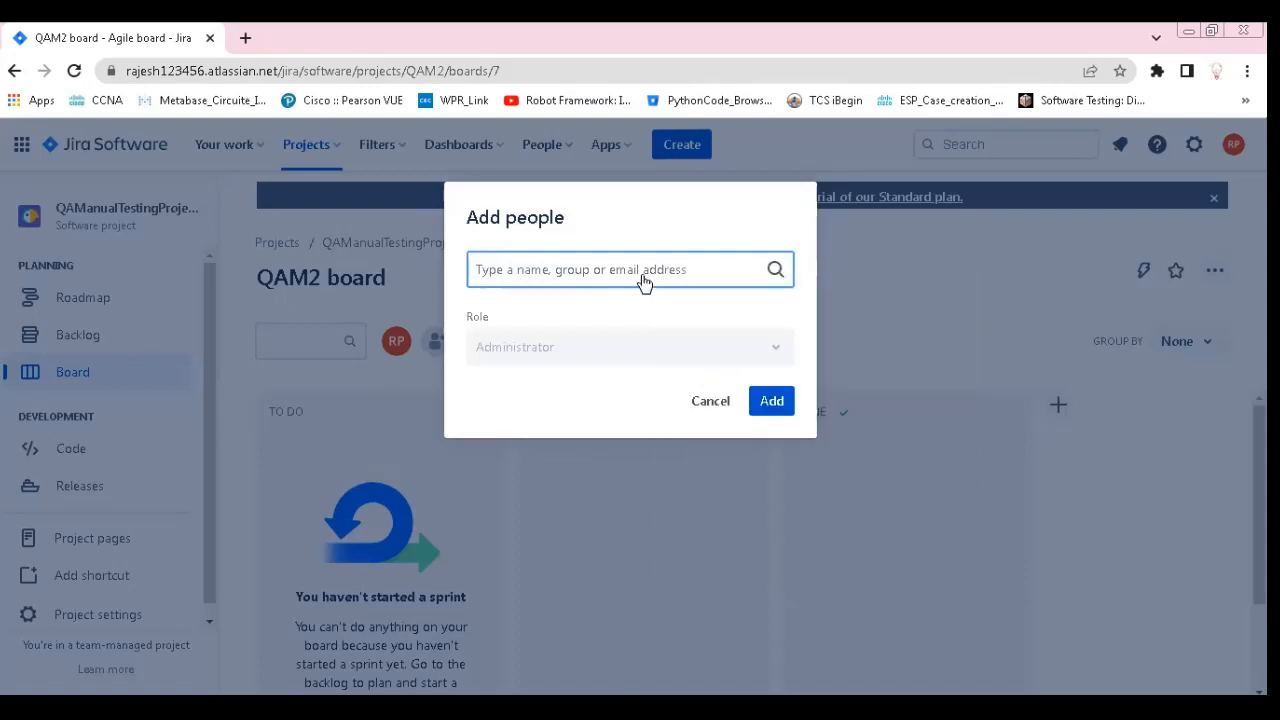
key("ctrl+v")
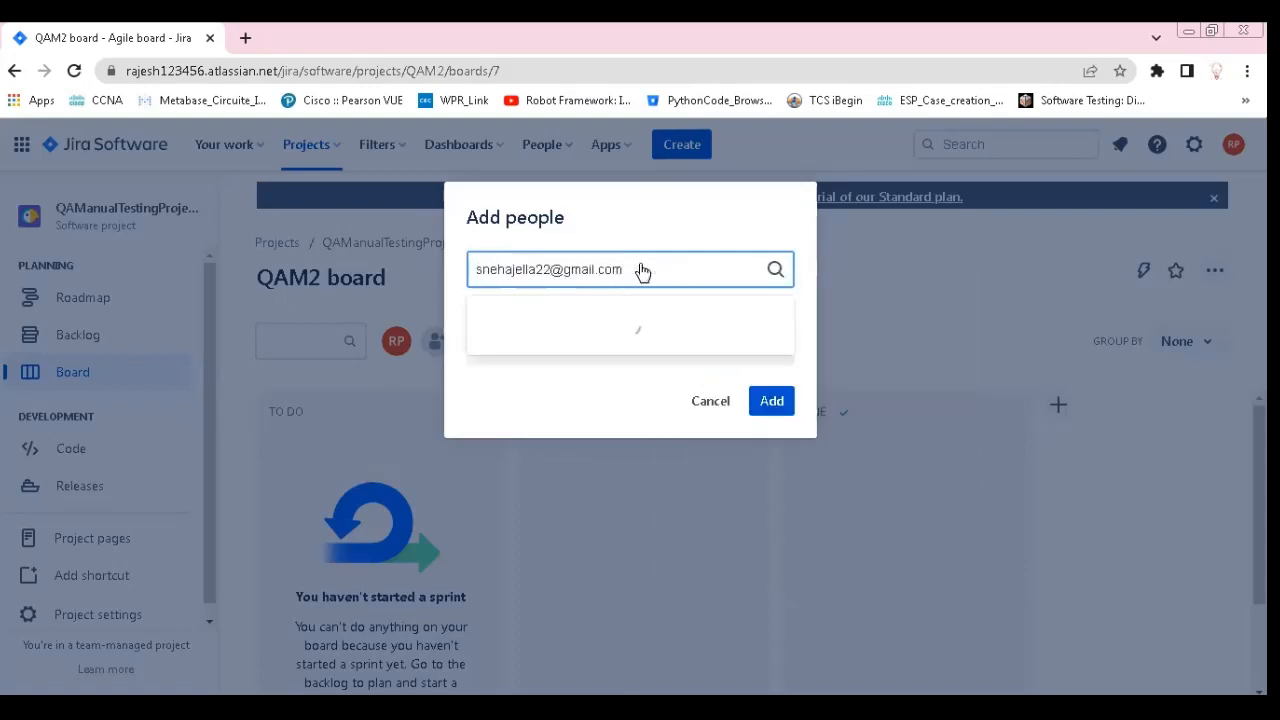
left_click(772, 402)
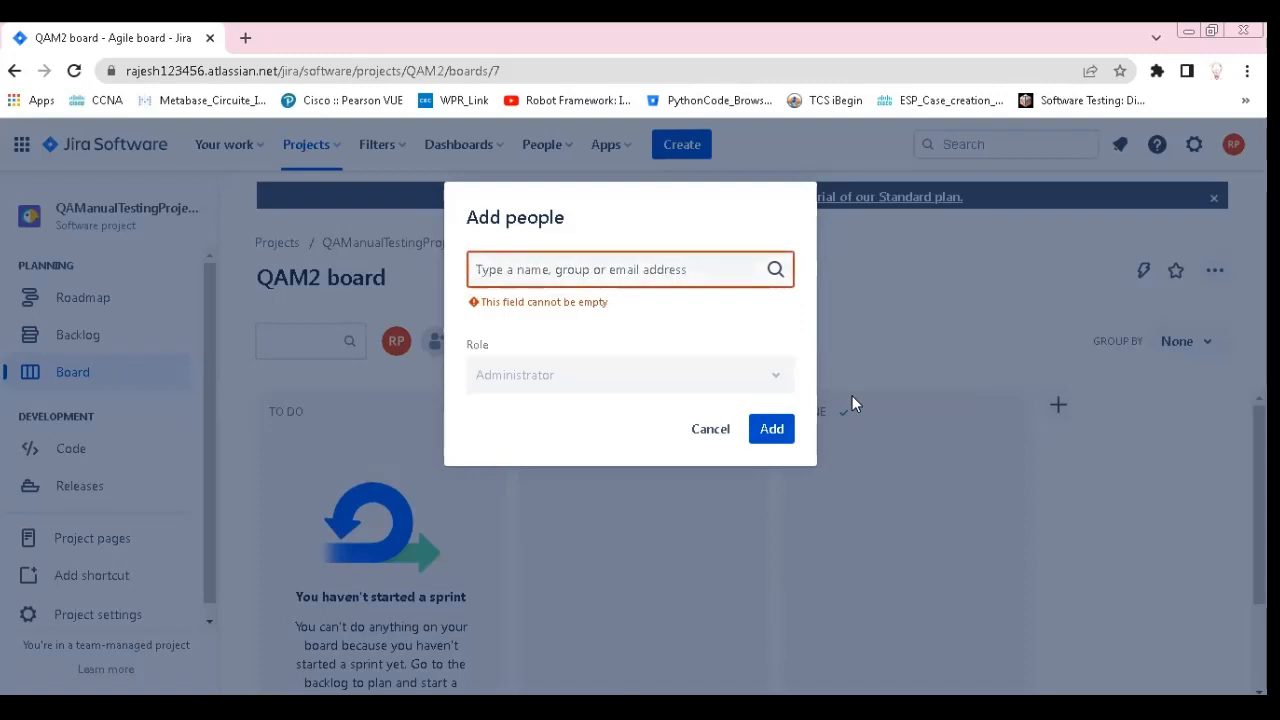
Paste a team member's e-mail address, choose the matching invite suggestion and add the person to the project
left_click(578, 276)
right_click(578, 276)
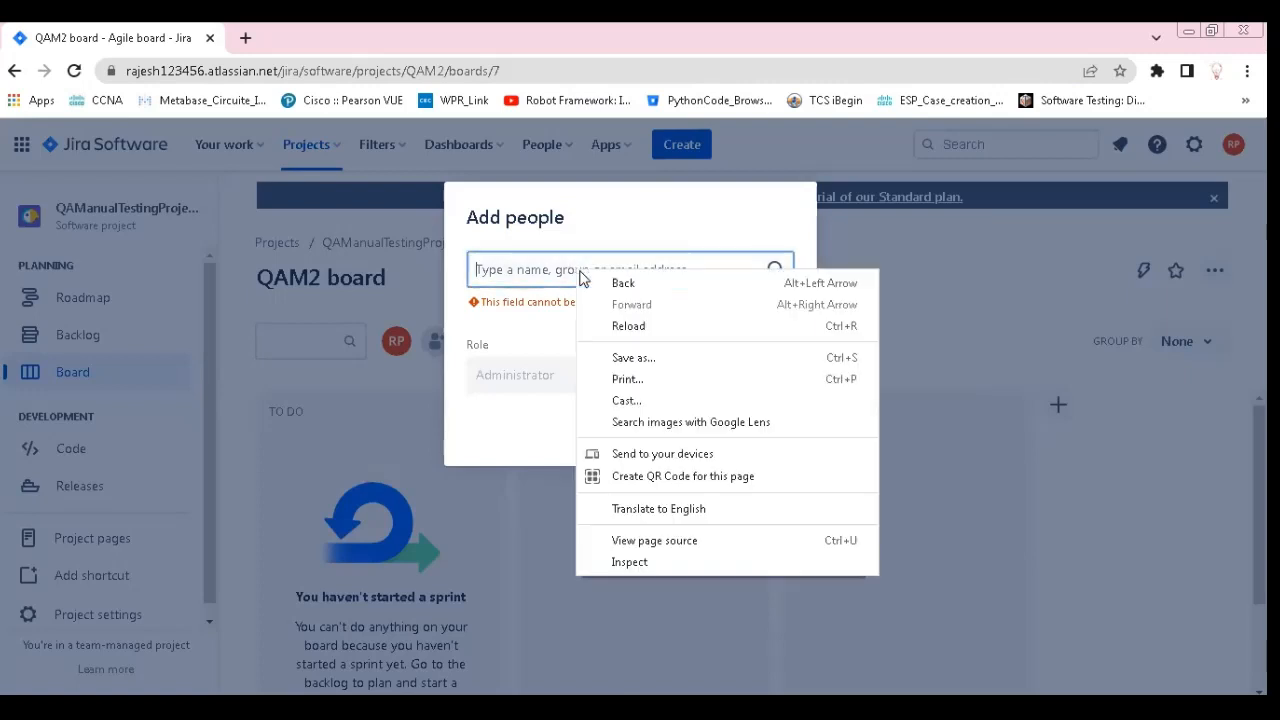
left_click(566, 279)
key("ctrl+v")
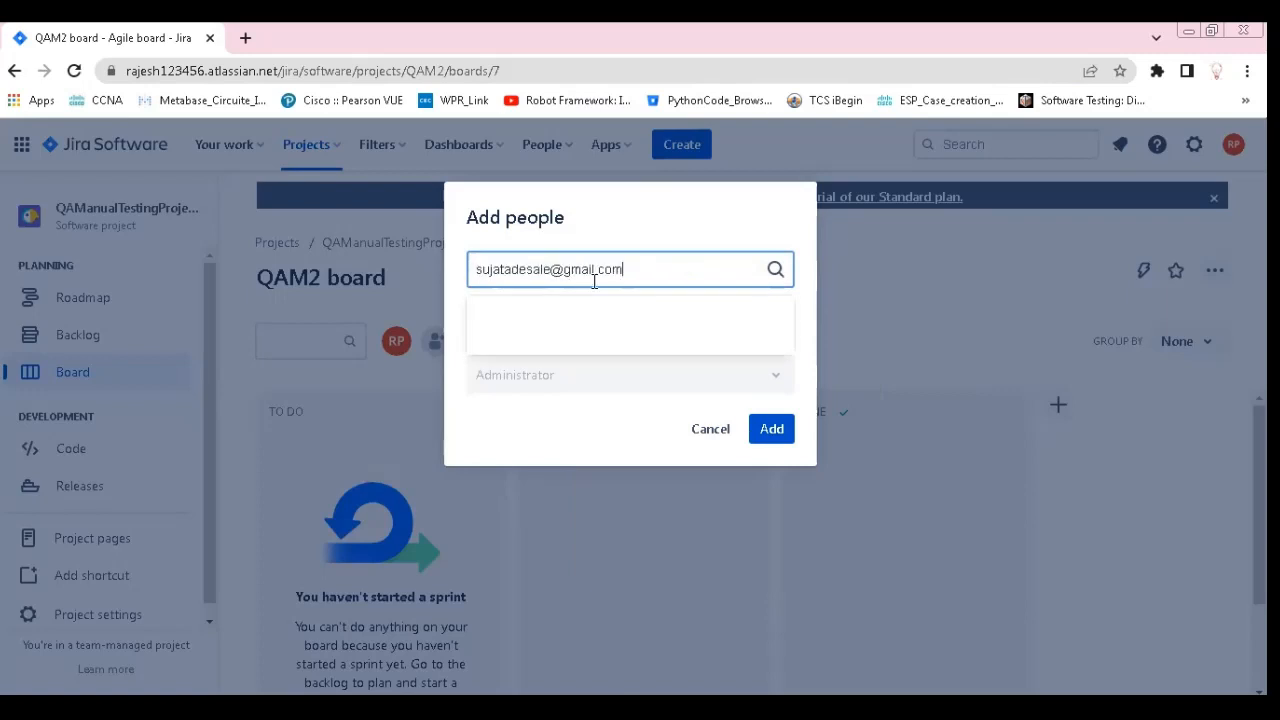
left_click(608, 334)
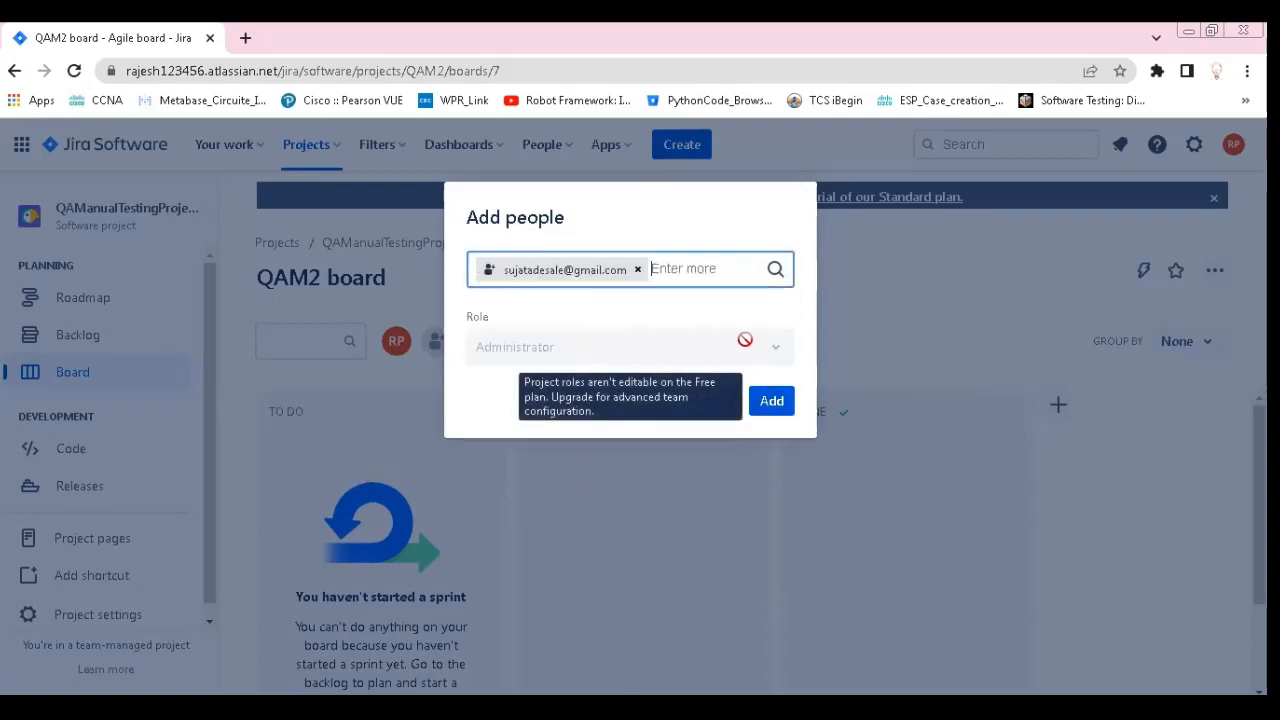
left_click(775, 399)
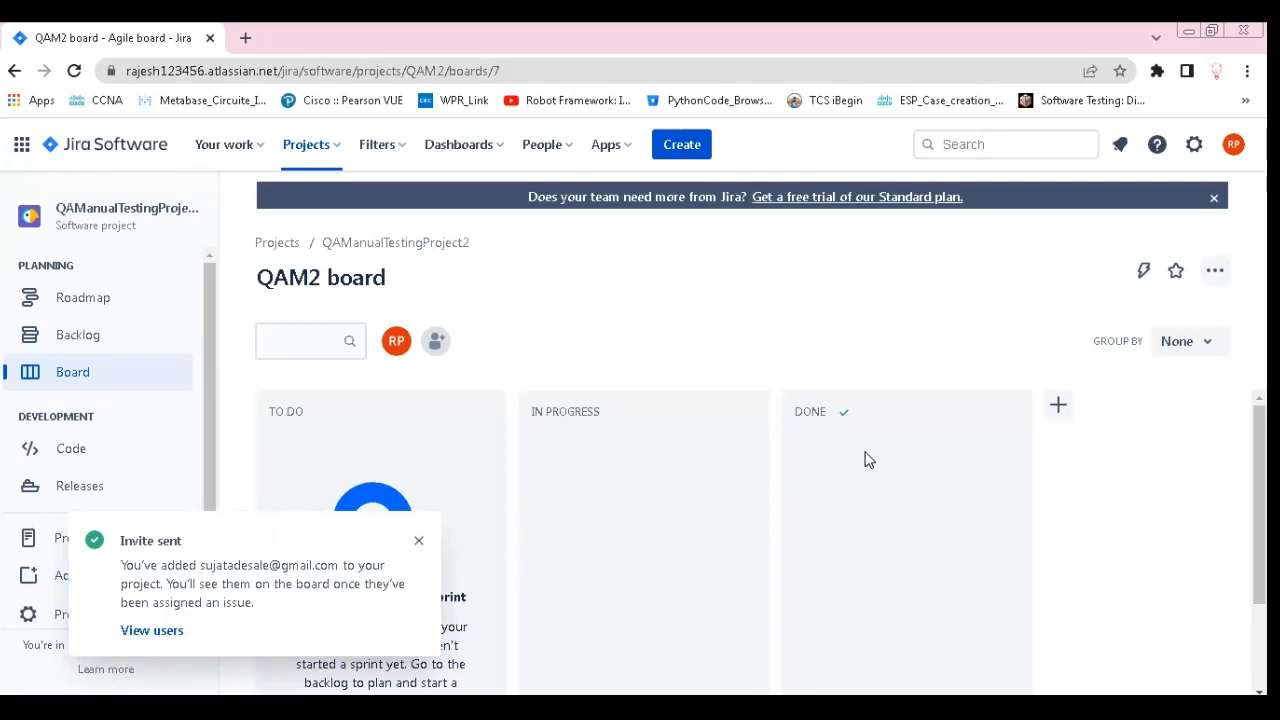
Invite three more people to the project together by their e-mail addresses and dismiss the invitation notices
left_click(435, 342)
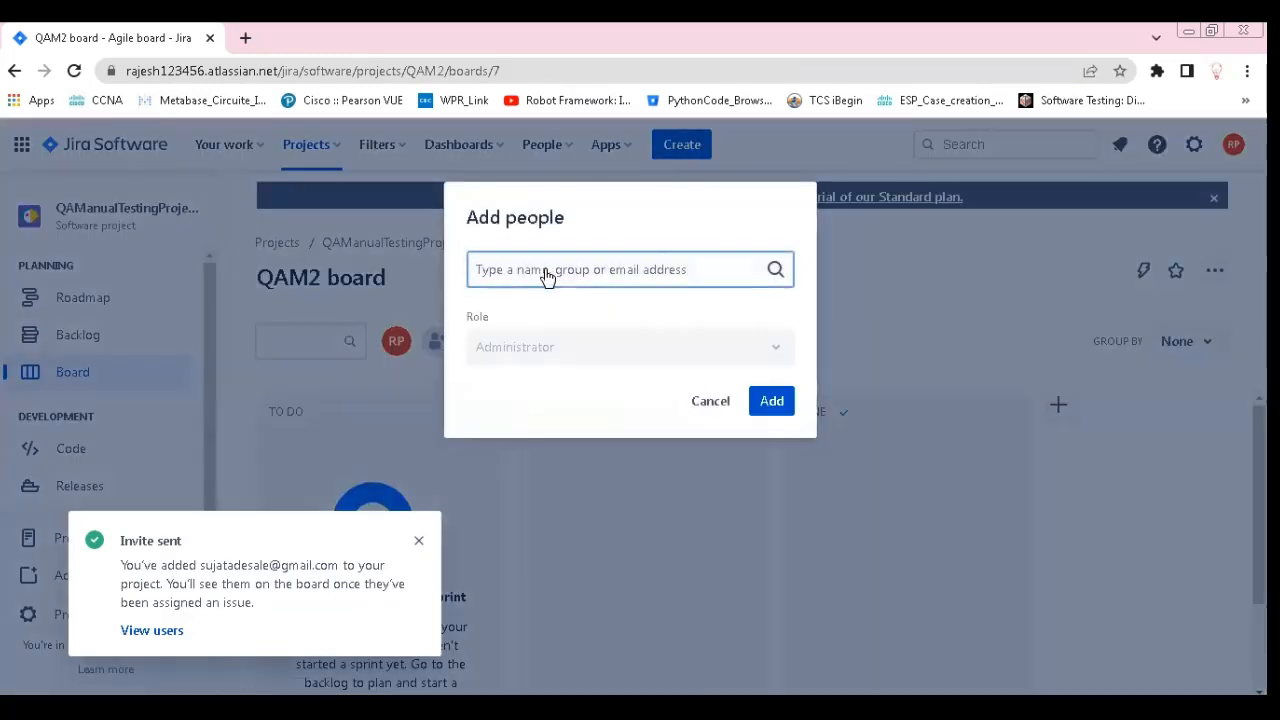
key("ctrl+v")
left_click(672, 333)
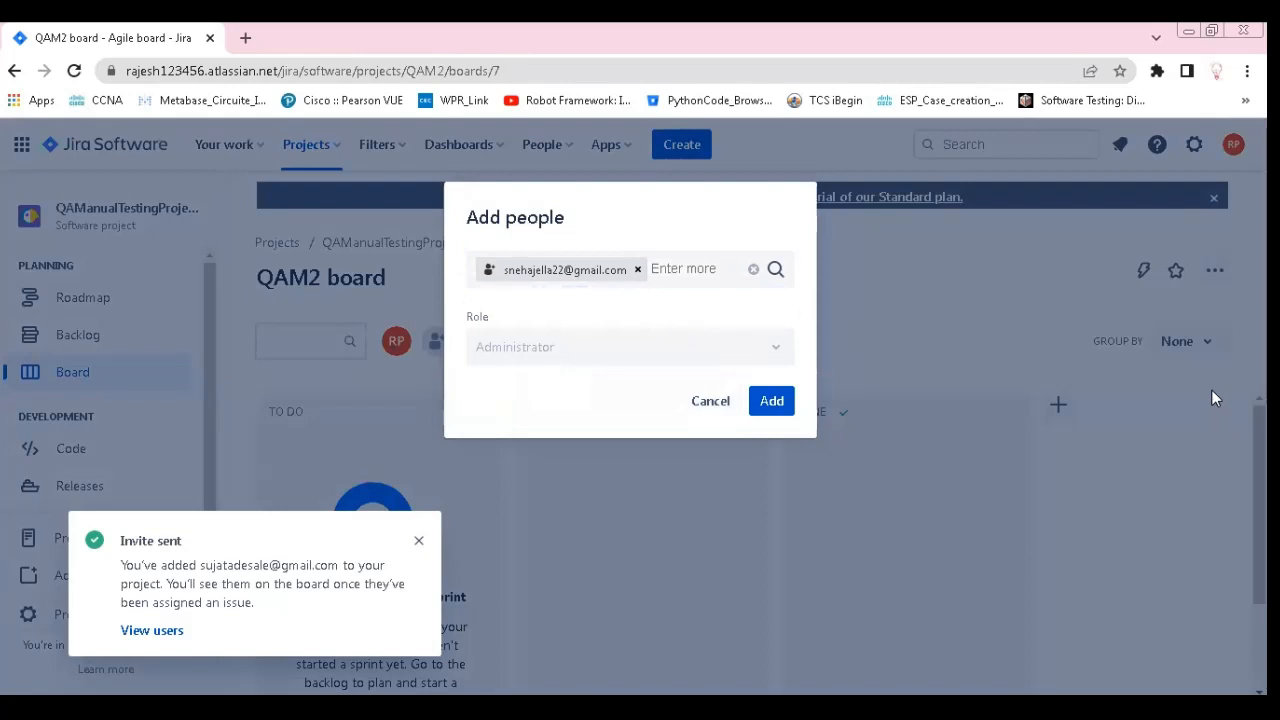
left_click(690, 270)
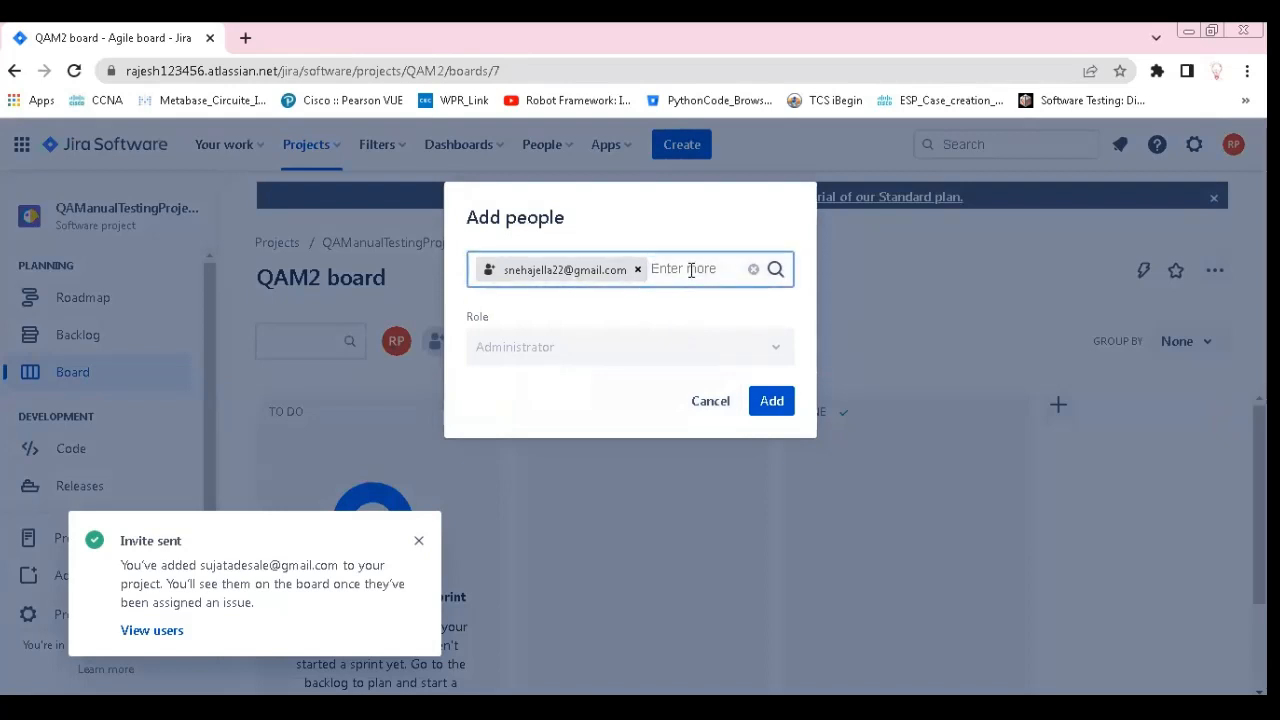
key("ctrl+v")
left_click(669, 341)
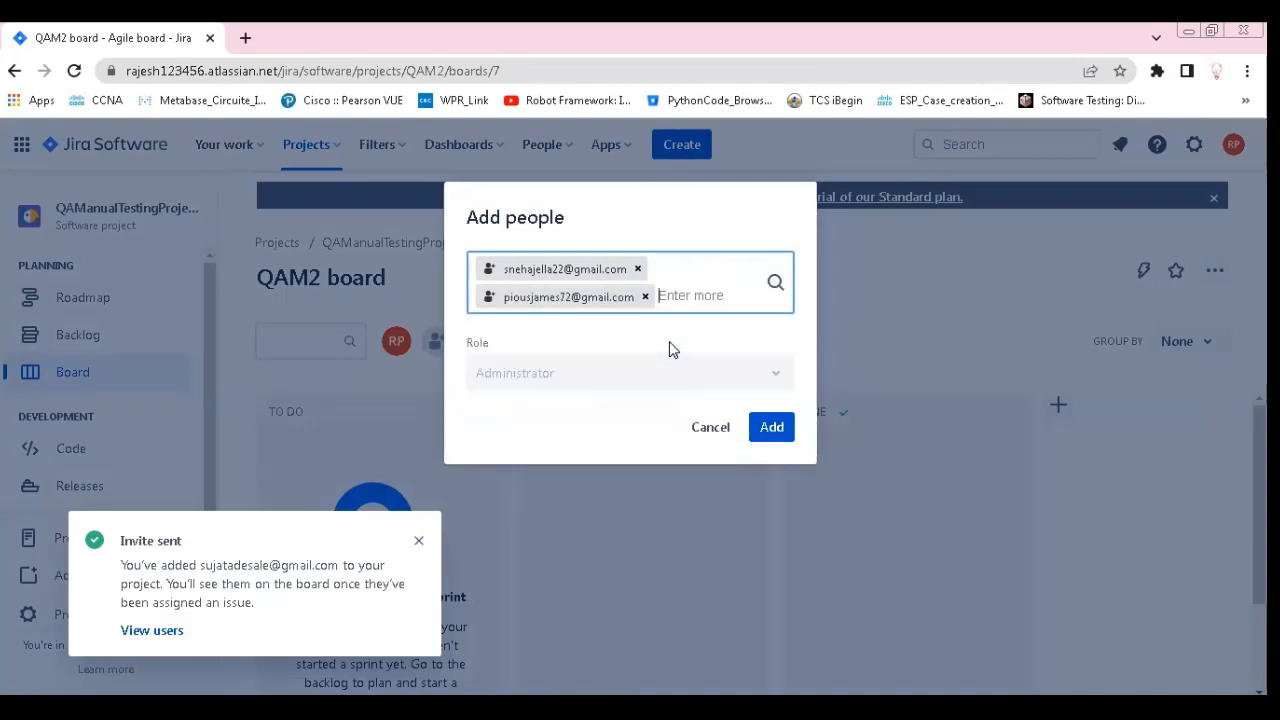
left_click(866, 372)
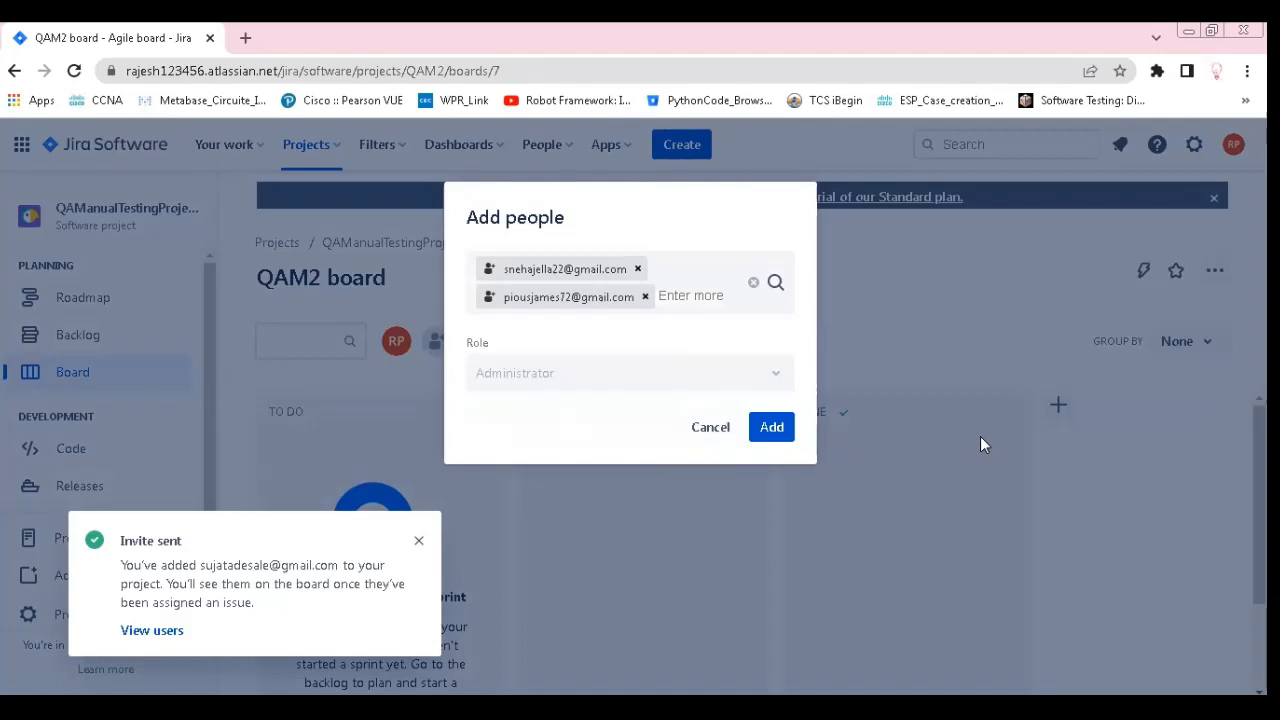
left_click(689, 297)
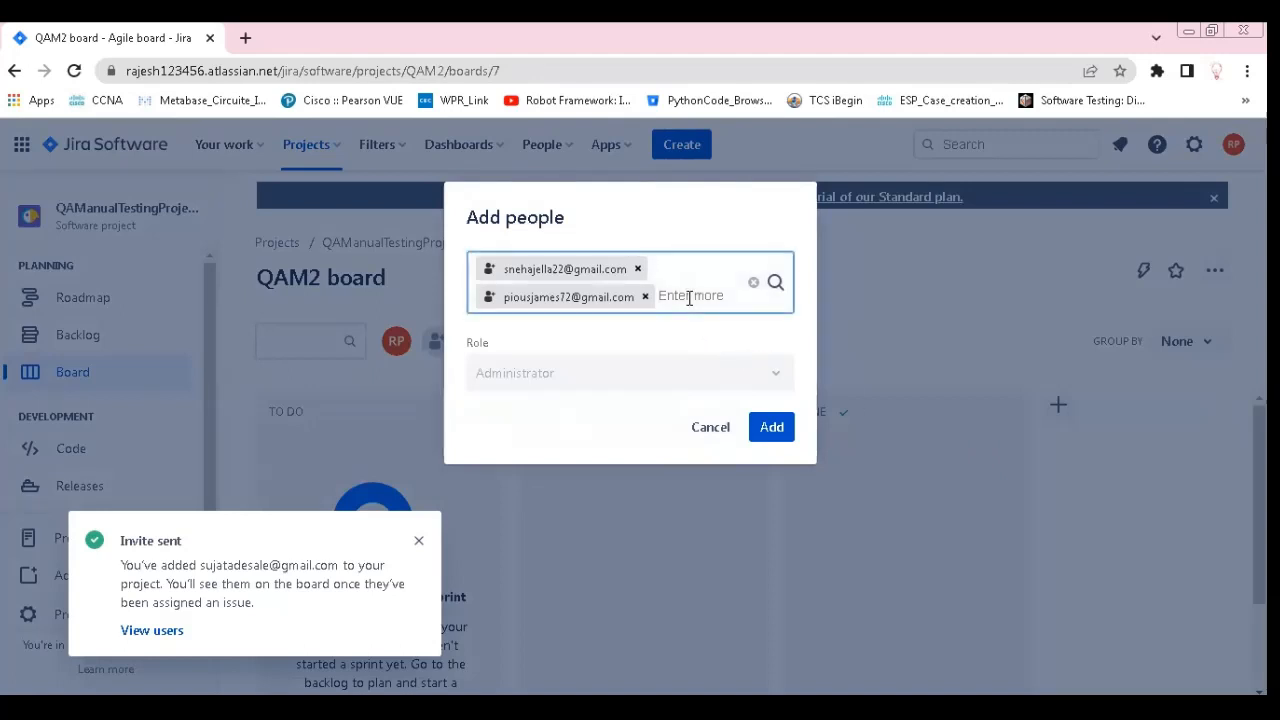
key("ctrl+v")
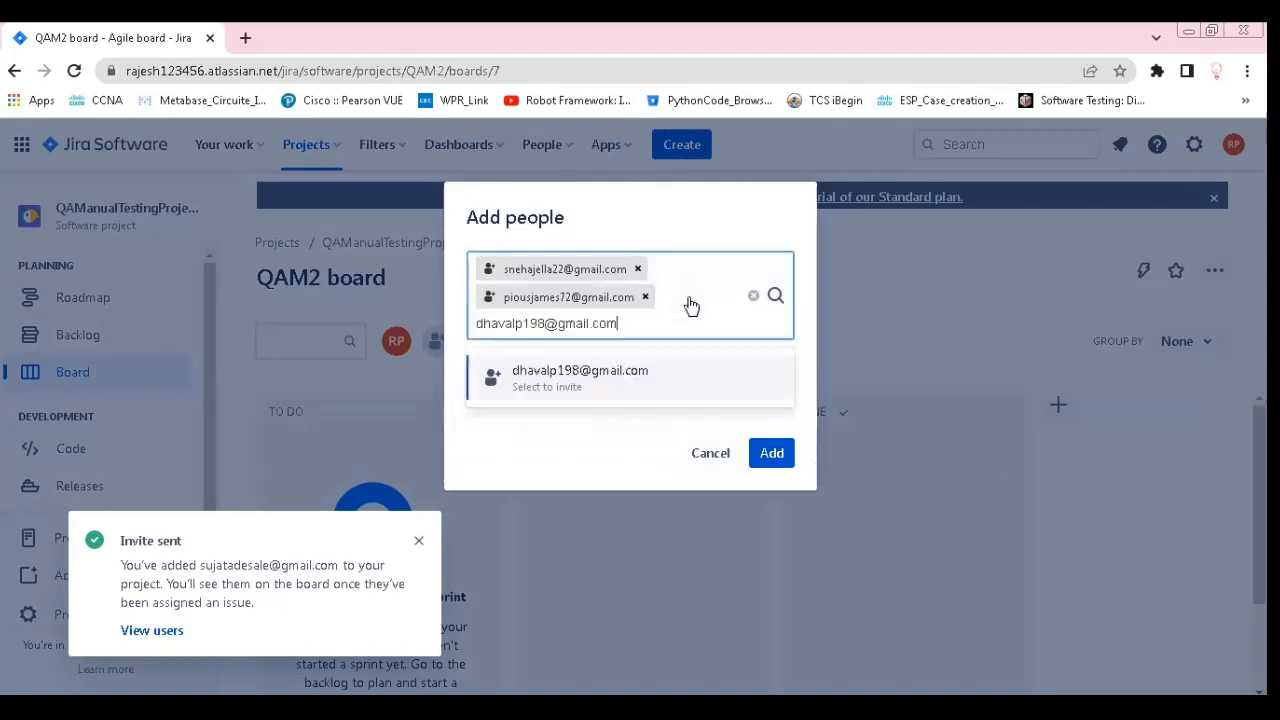
left_click(652, 371)
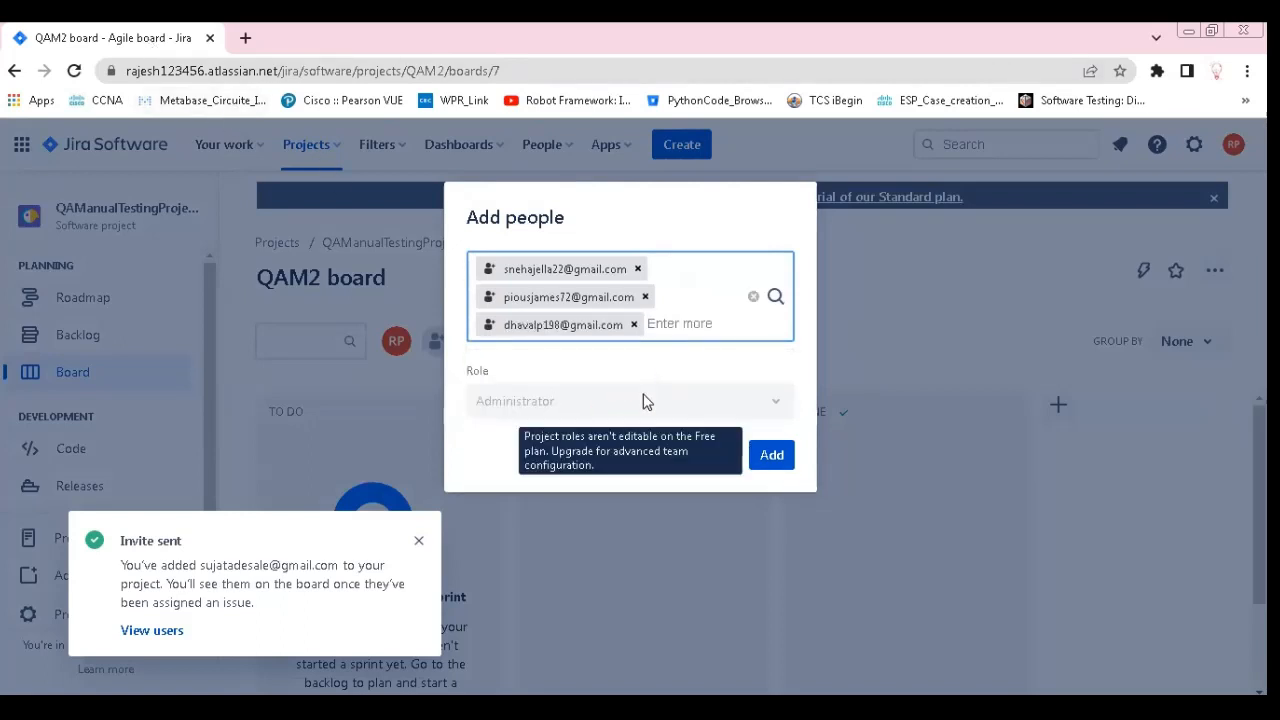
left_click(771, 458)
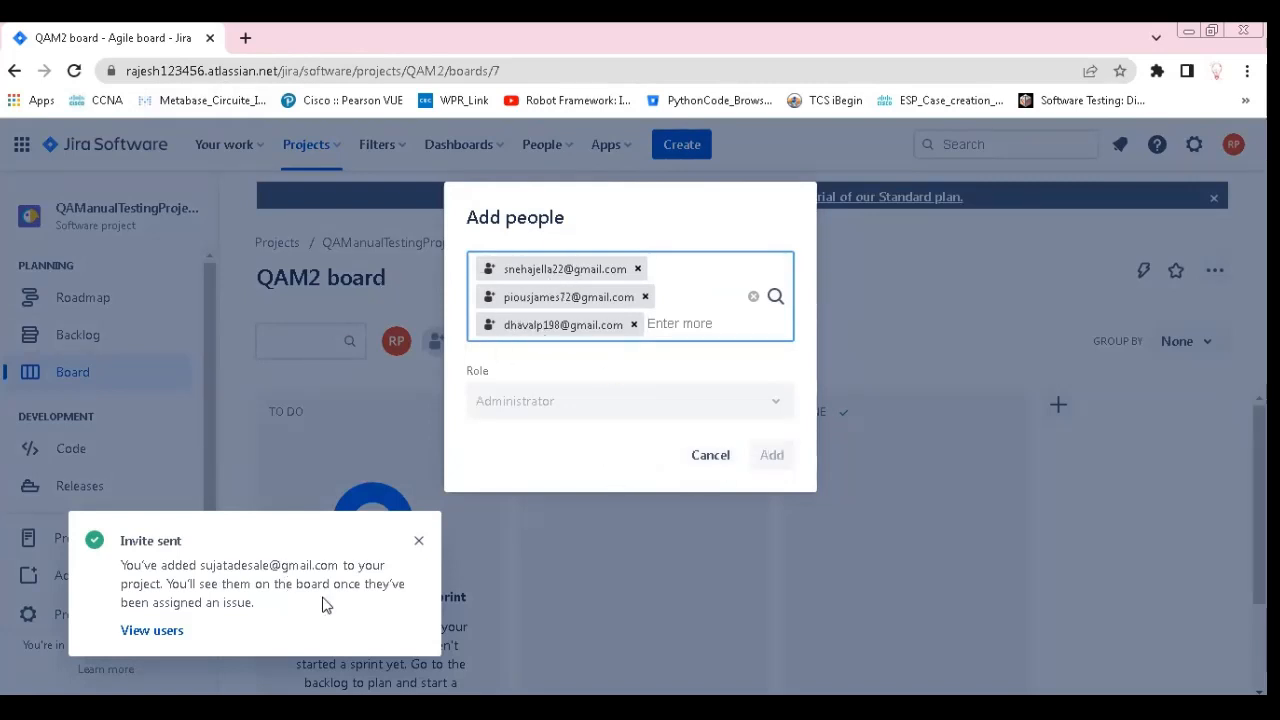
left_click(419, 545)
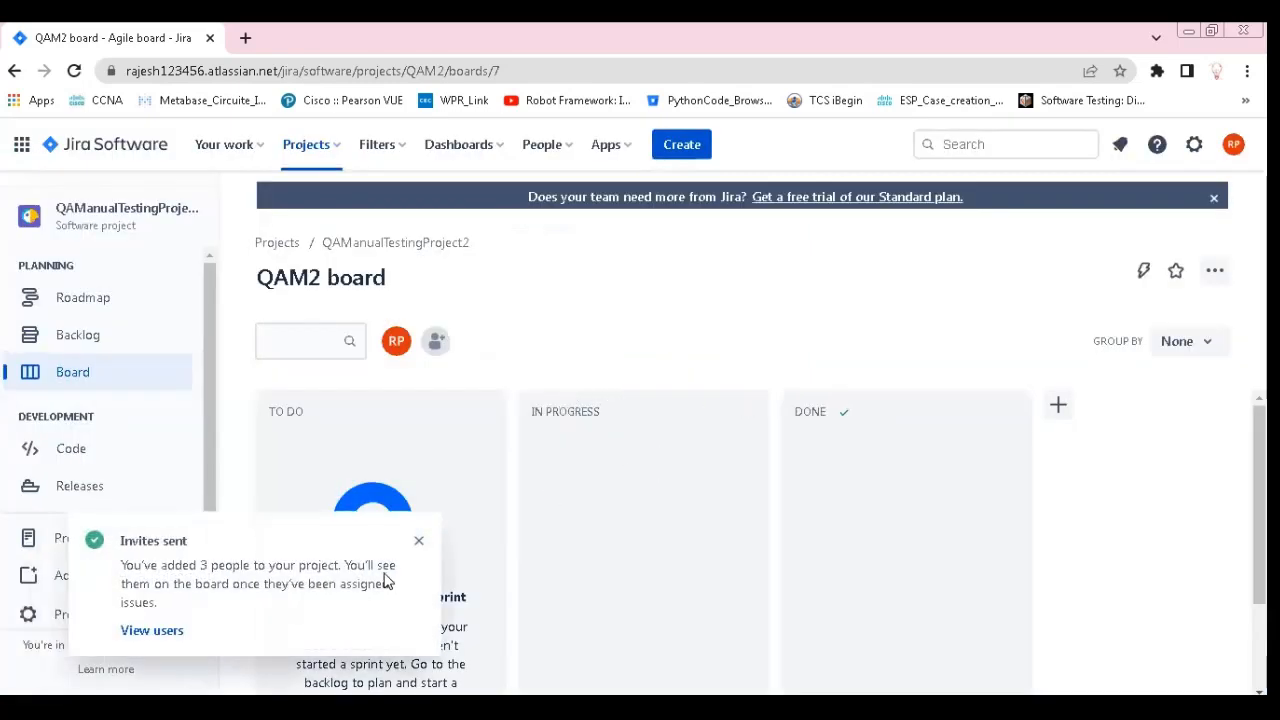
left_click(417, 544)
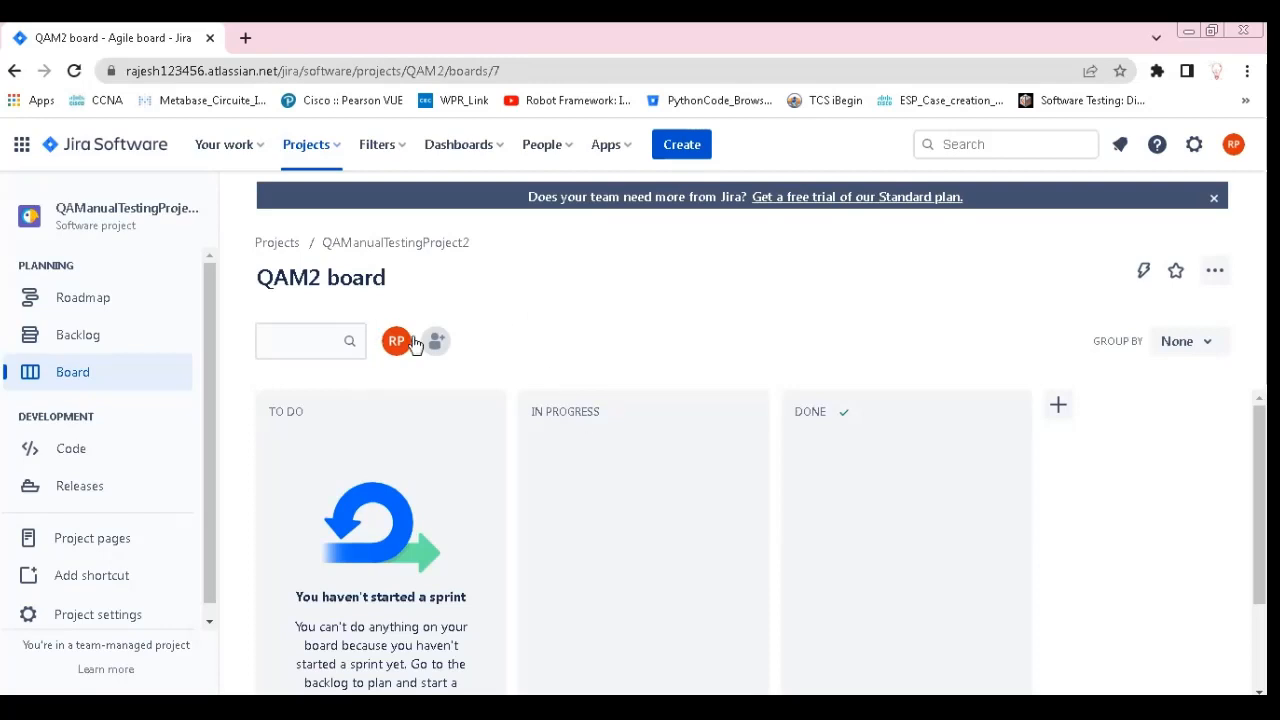
Open the project's roadmap and close the Windows Activation Client window
left_click(80, 310)
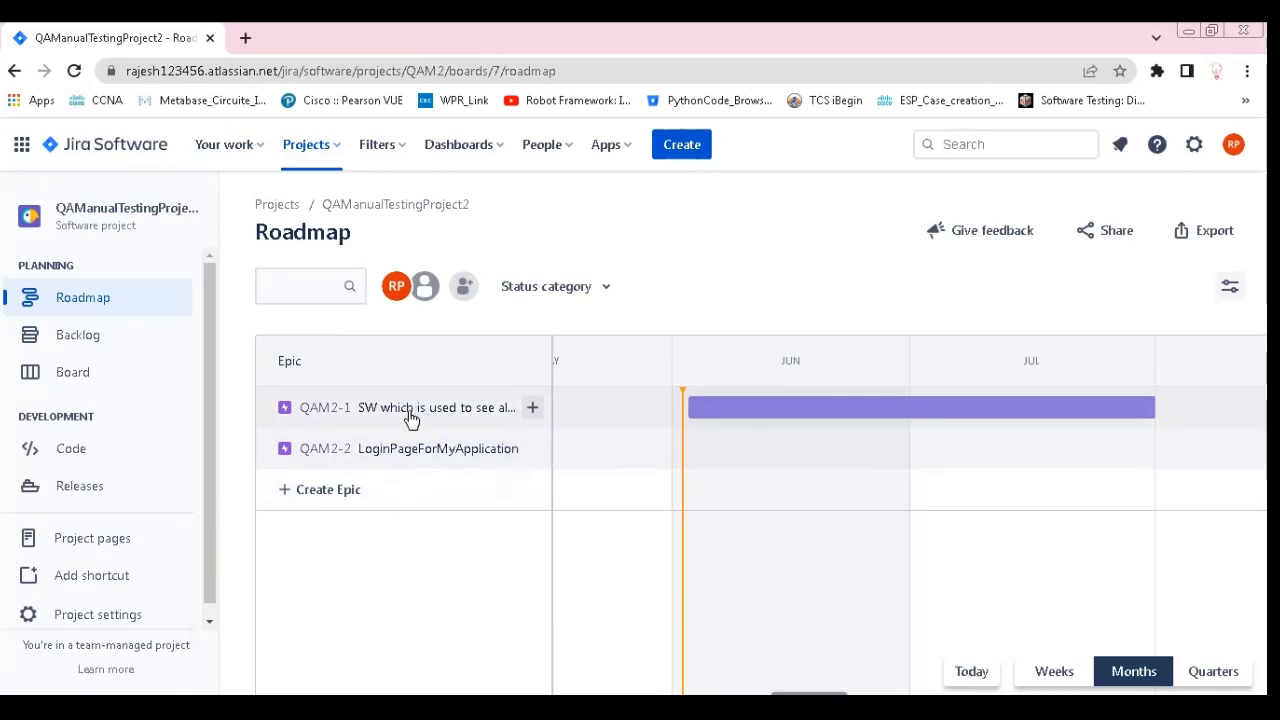
right_click(712, 708)
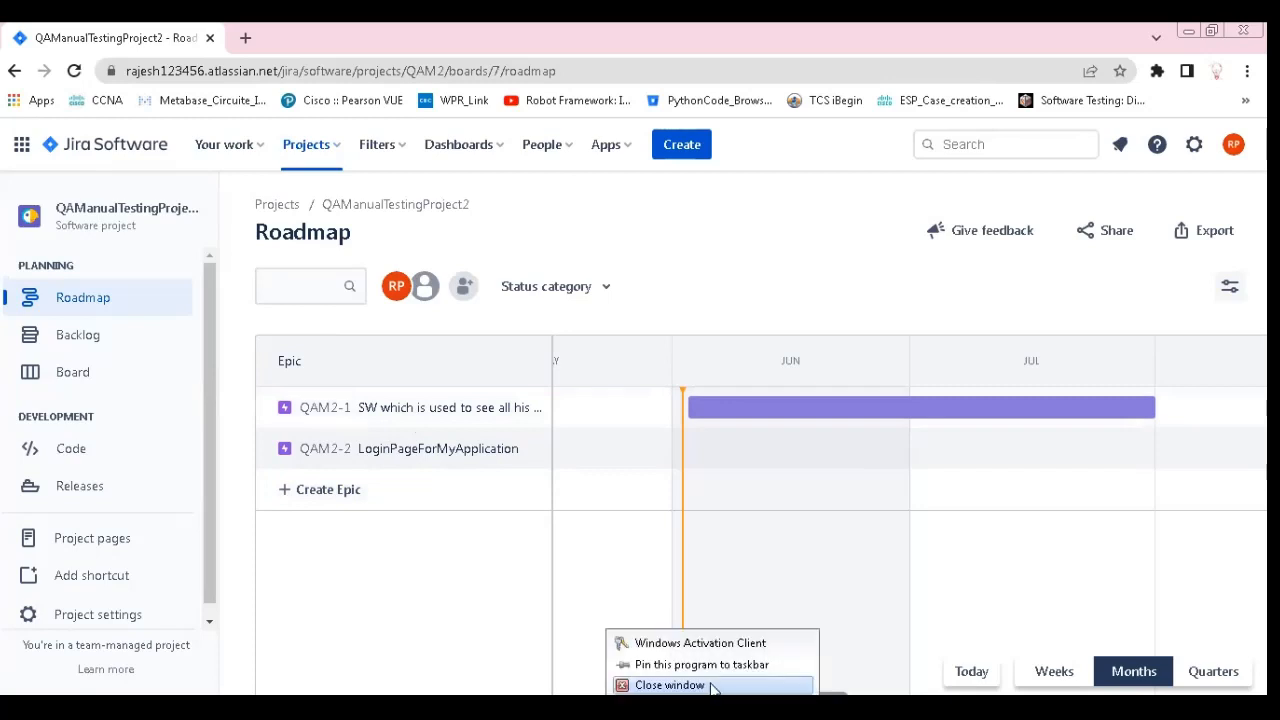
left_click(712, 686)
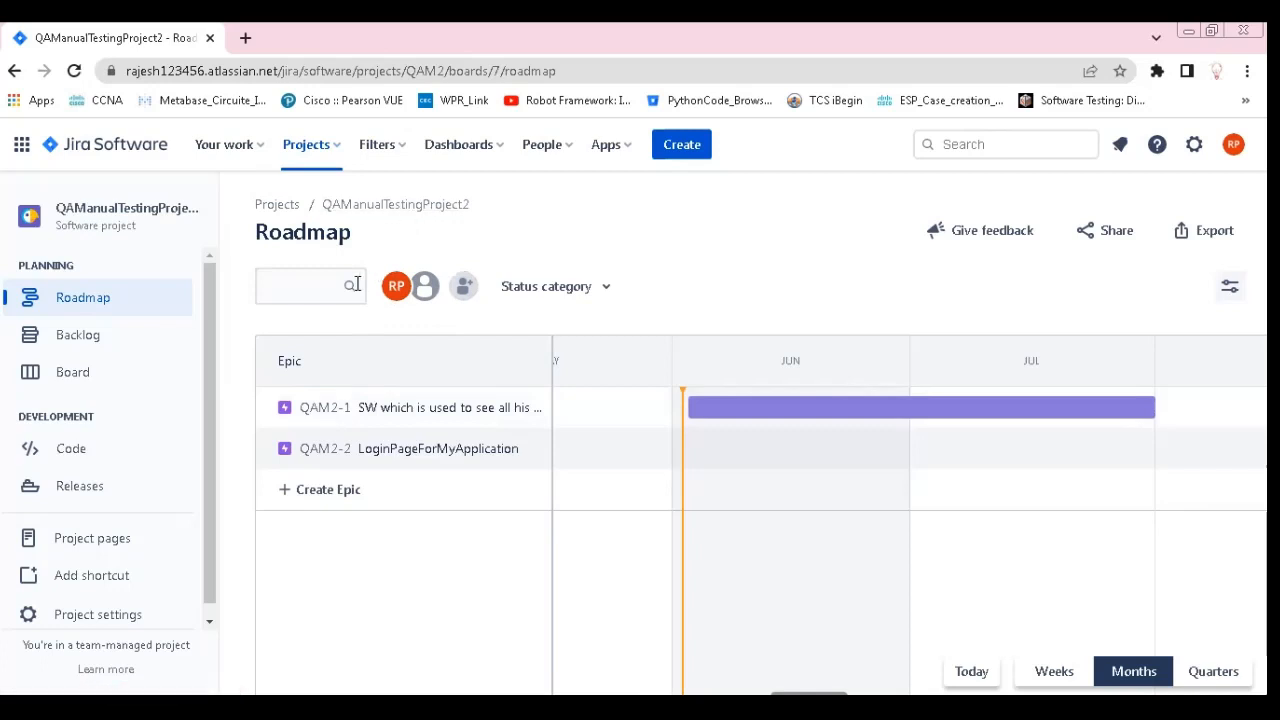
Open jira.com in a new browser tab and look through the Jira Software product page
left_click(243, 39)
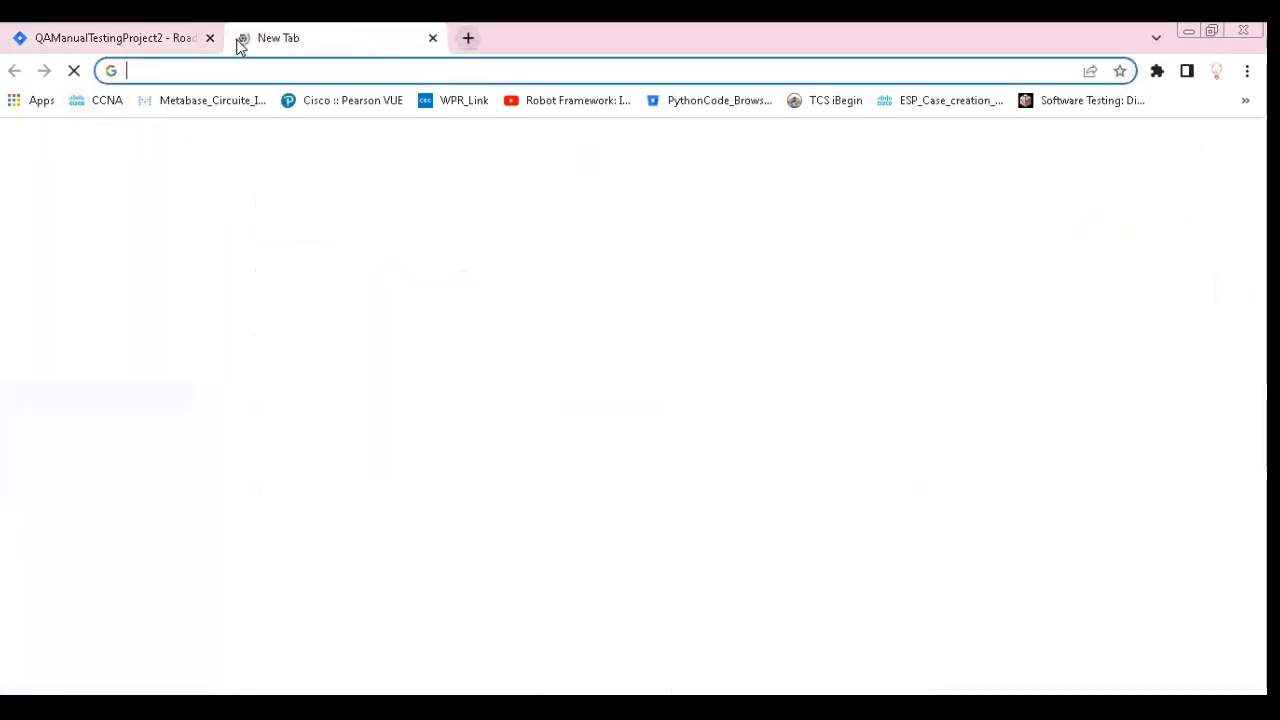
type("j")
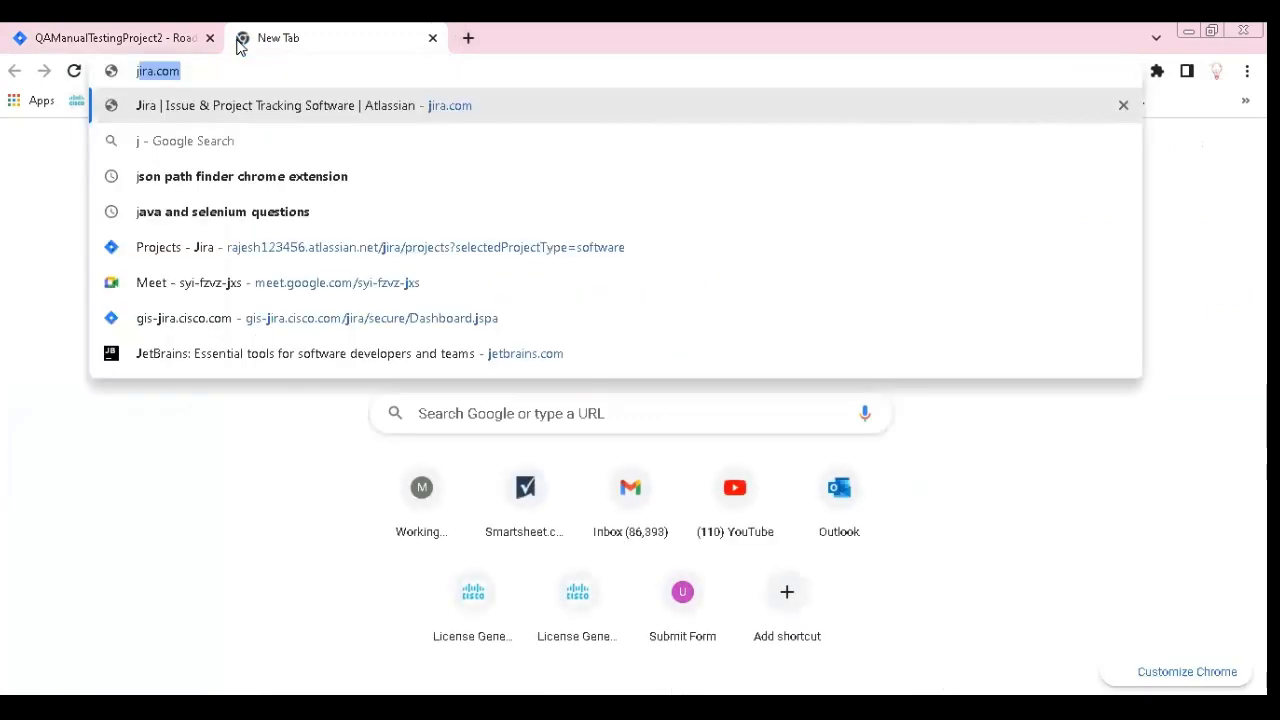
key("Return")
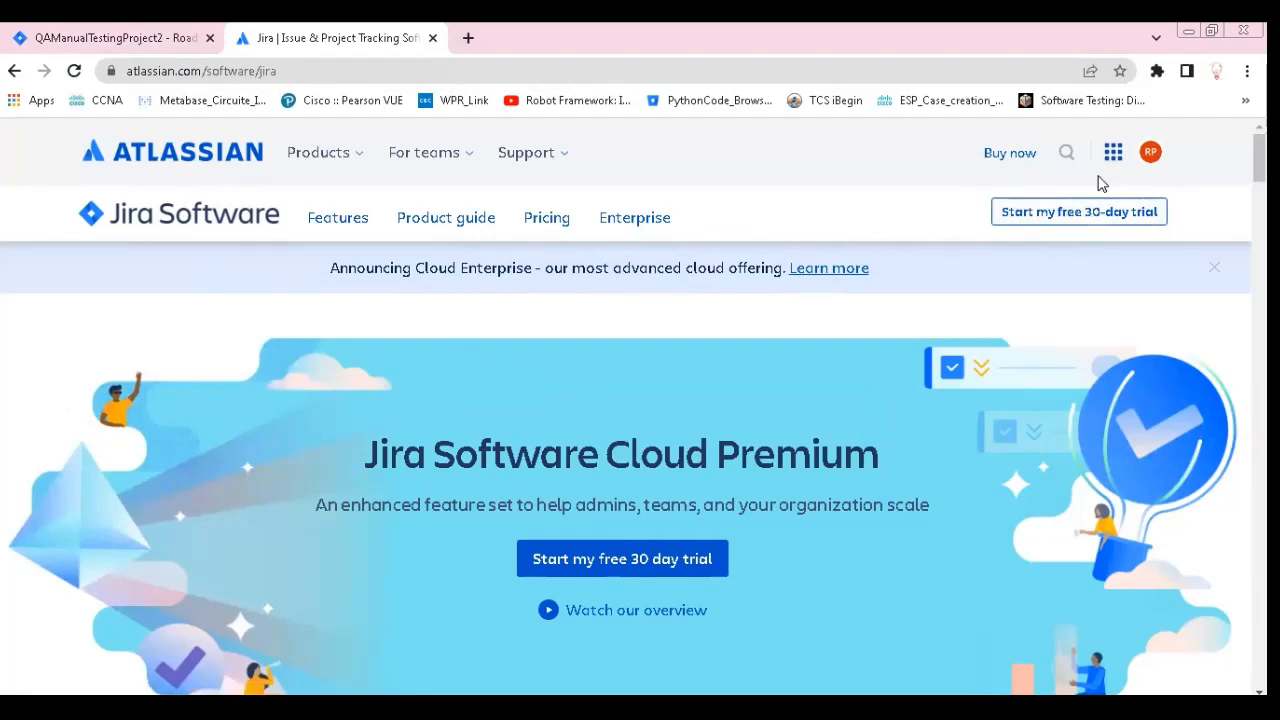
scroll(1090, 412, "down", 1)
scroll(1088, 404, "down", 6)
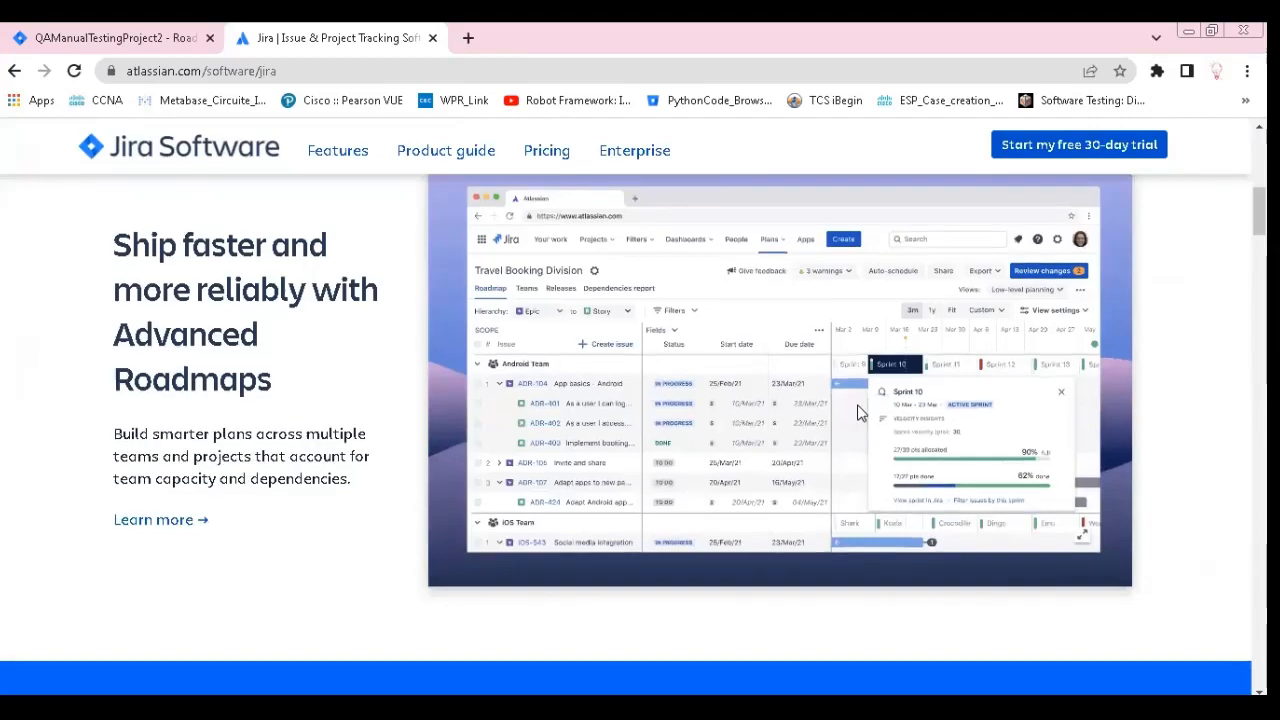
scroll(861, 412, "down", 6)
scroll(861, 412, "down", 10)
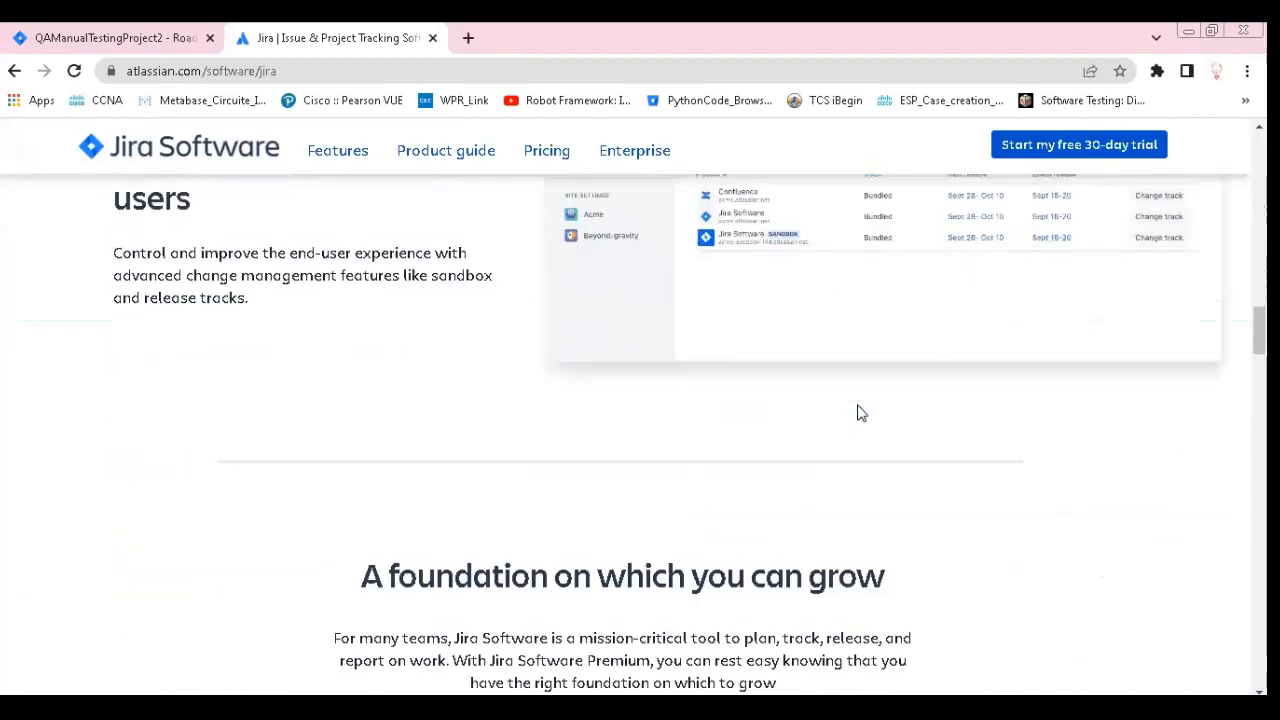
scroll(861, 412, "up", 7)
scroll(858, 410, "up", 12)
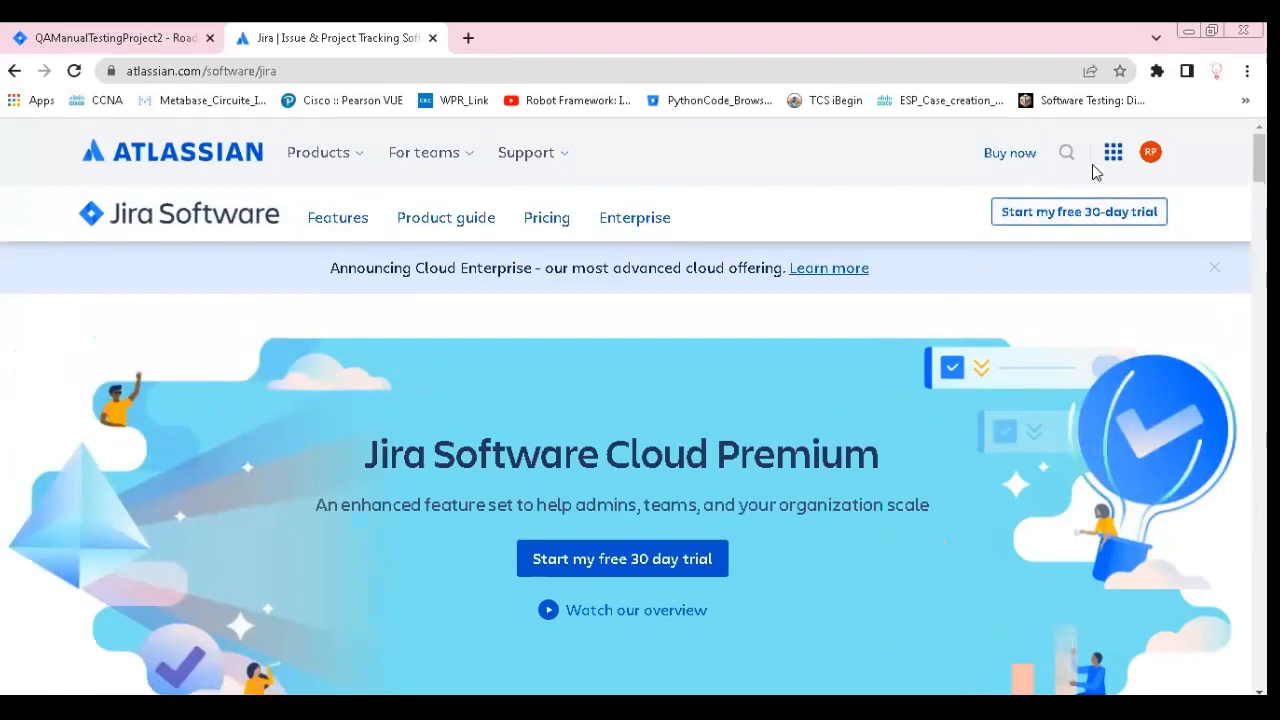
View the products available to switch to on the Atlassian site, close that tab and dismiss the account menu over the roadmap
left_click(1110, 158)
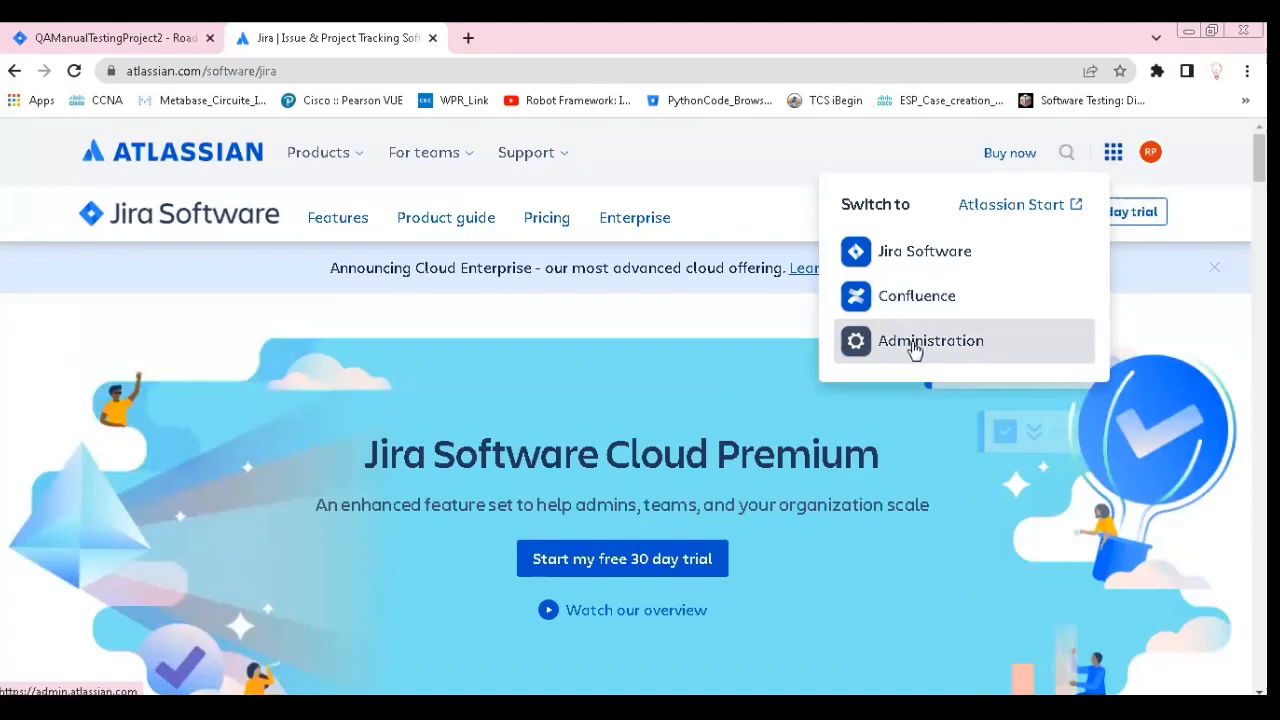
left_click(725, 177)
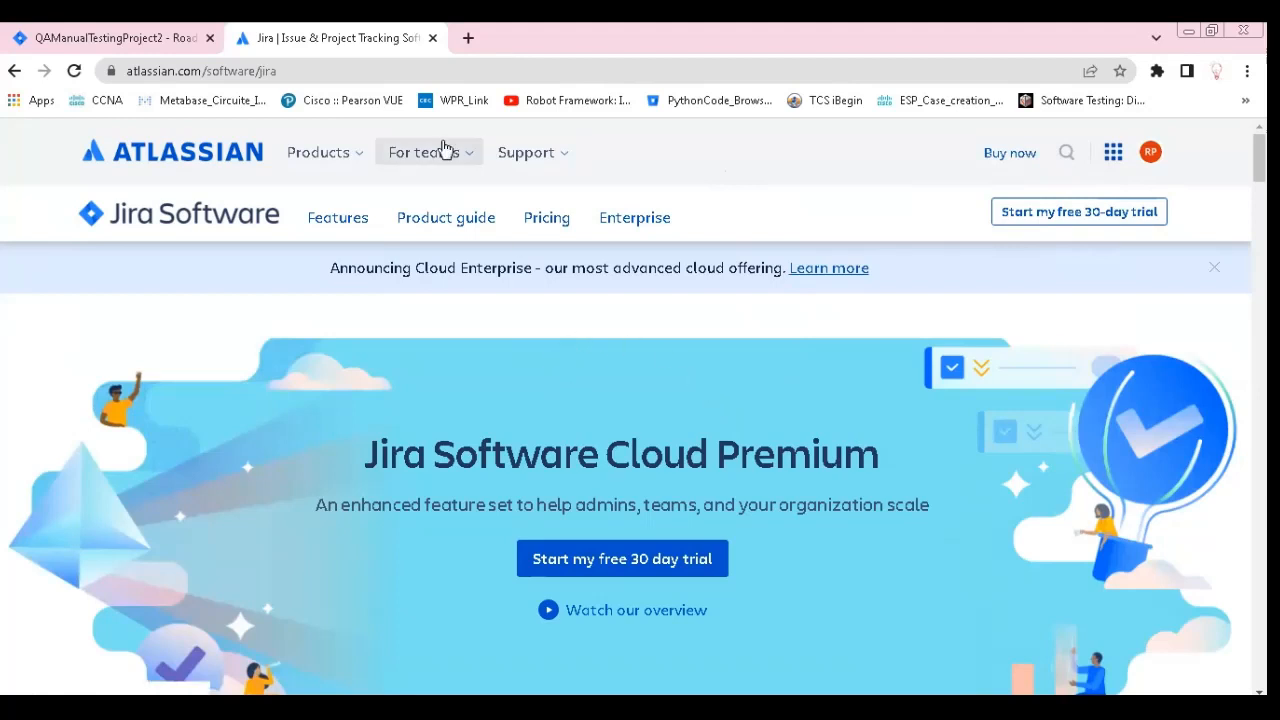
left_click(431, 40)
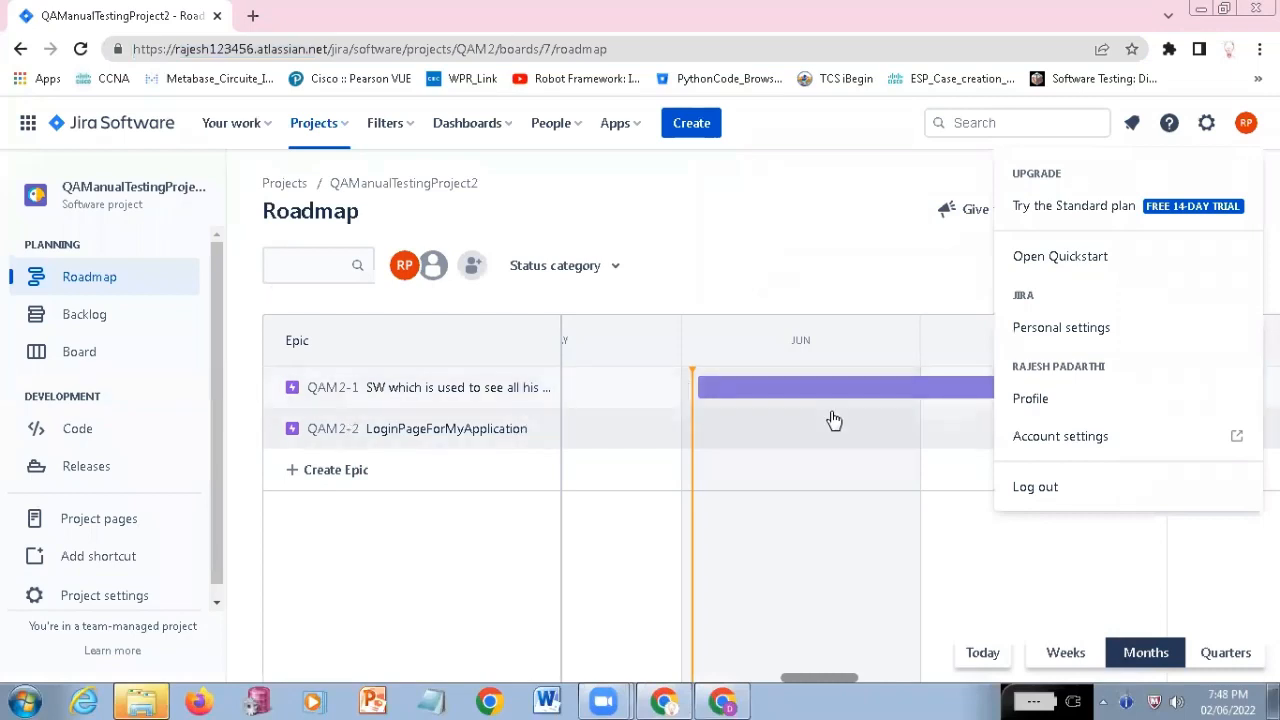
left_click(820, 241)
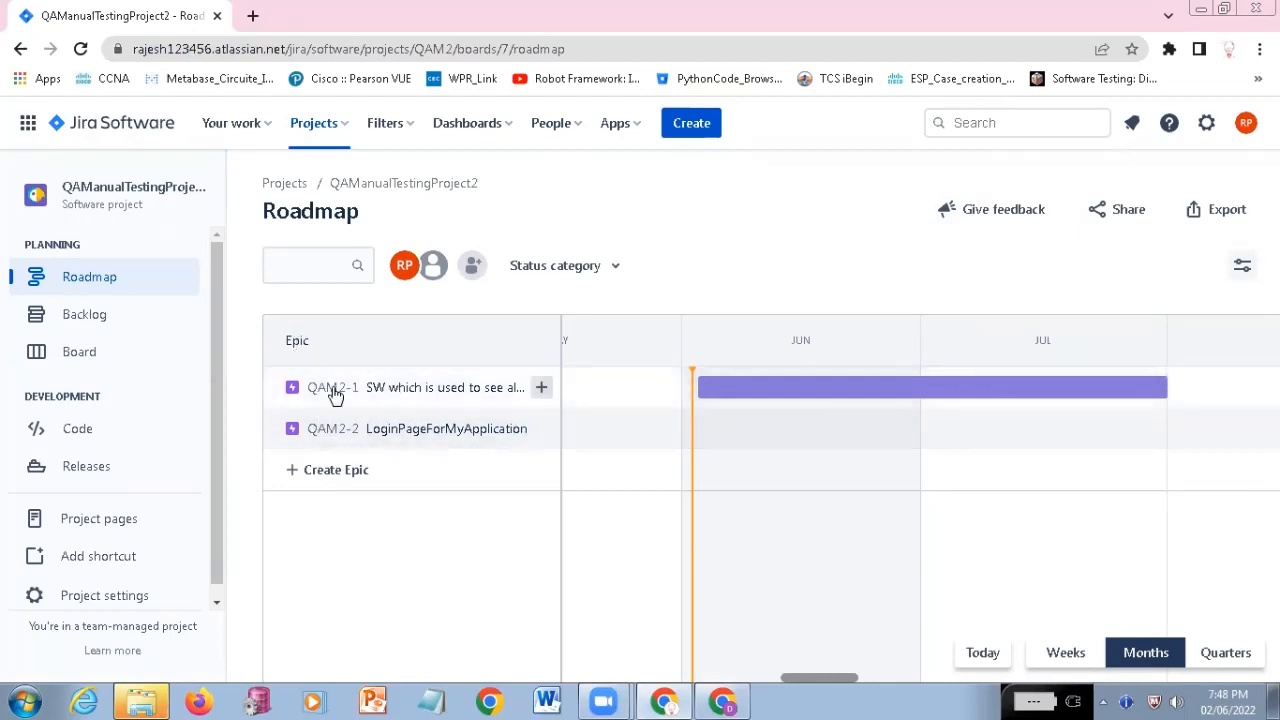
Start a new child issue under epic QAM2-1 on the roadmap and view the issue types offered for it
left_click(541, 389)
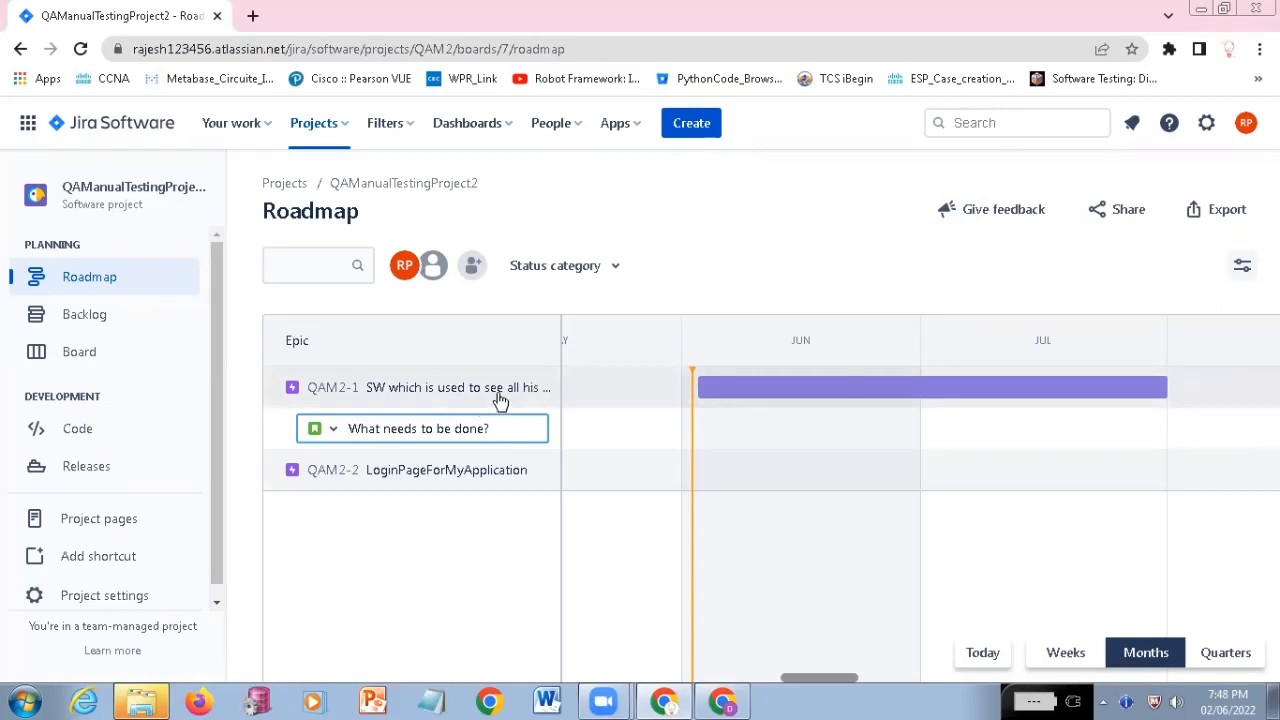
left_click(334, 431)
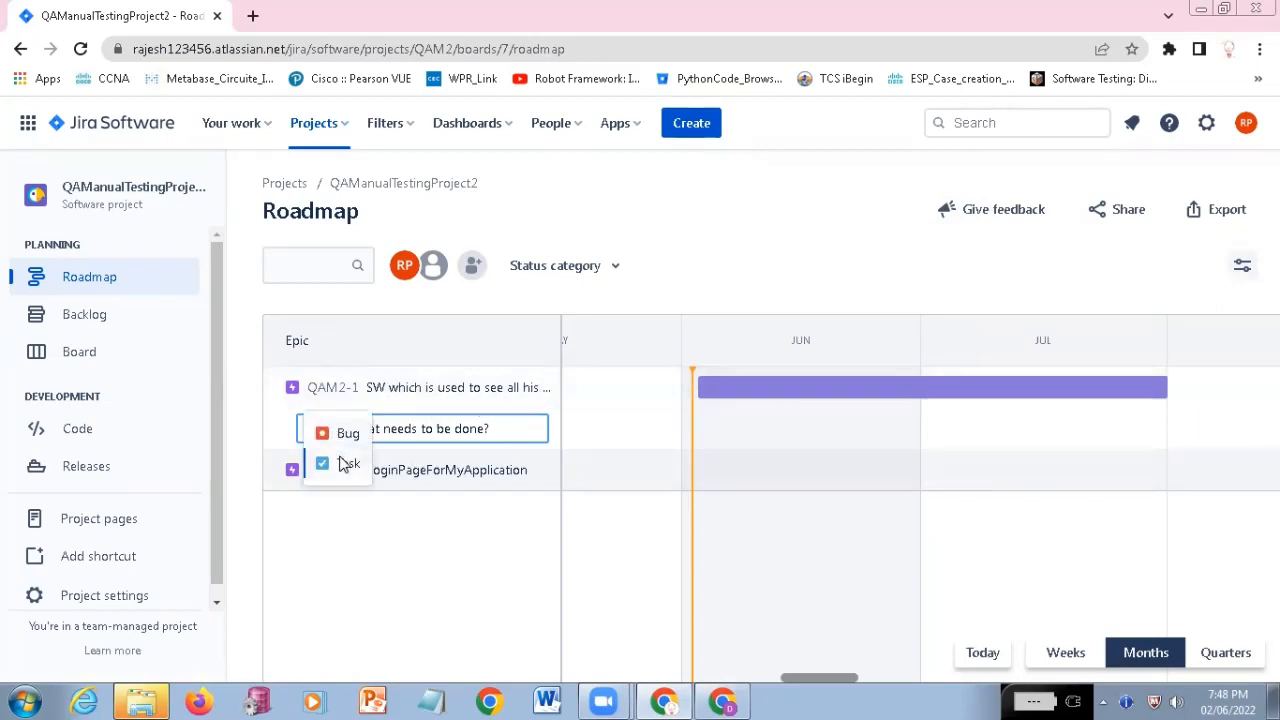
left_click(407, 433)
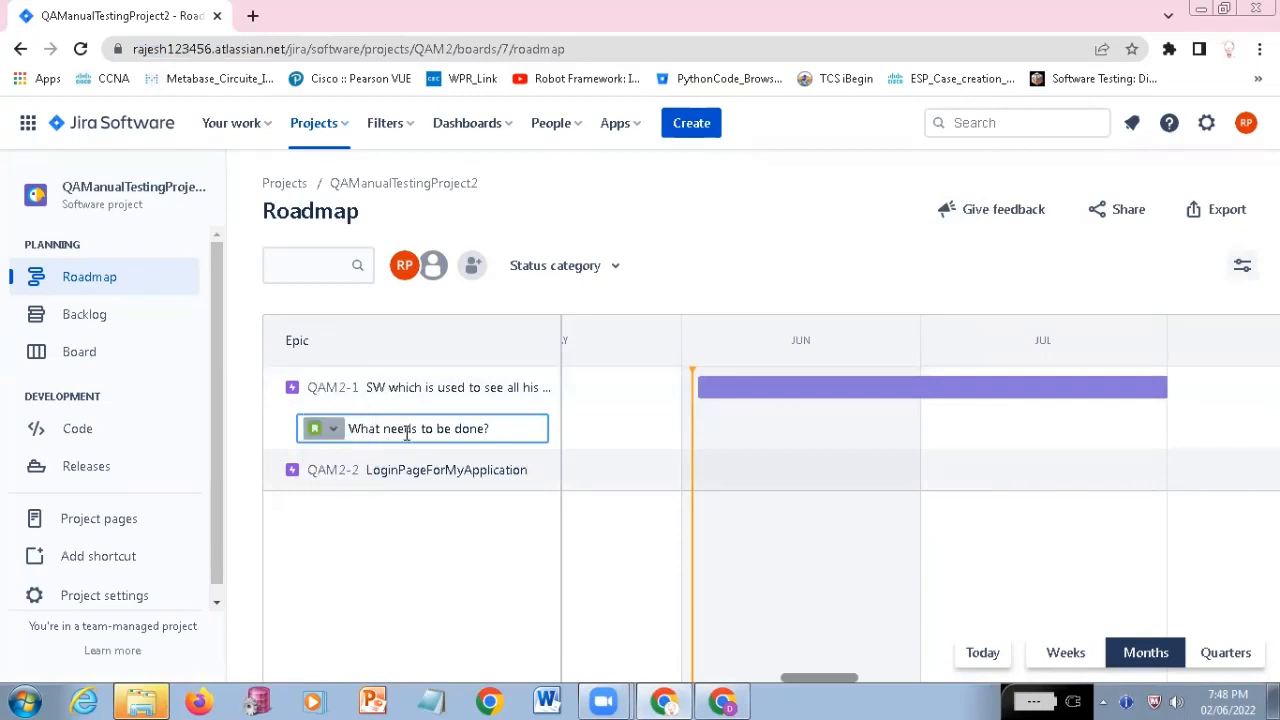
Try the Task and Bug issue types for the new child issue under epic QAM2-1
left_click(336, 432)
left_click(347, 468)
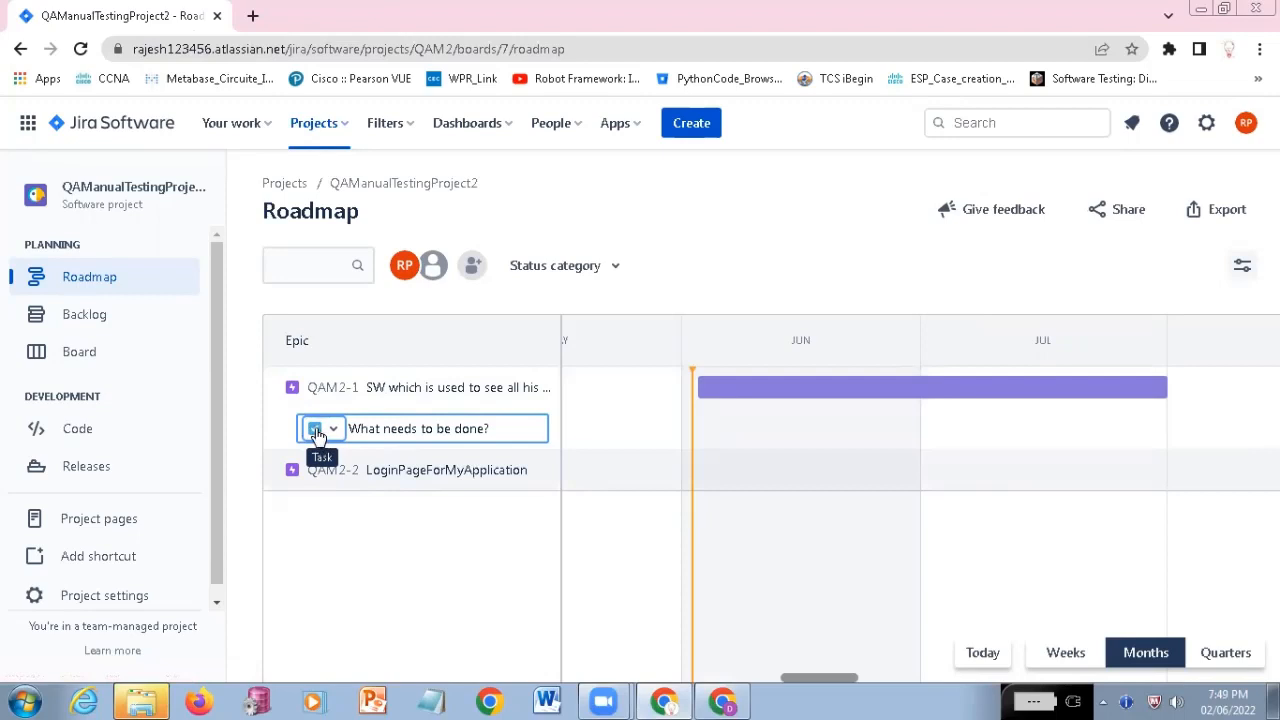
left_click(336, 432)
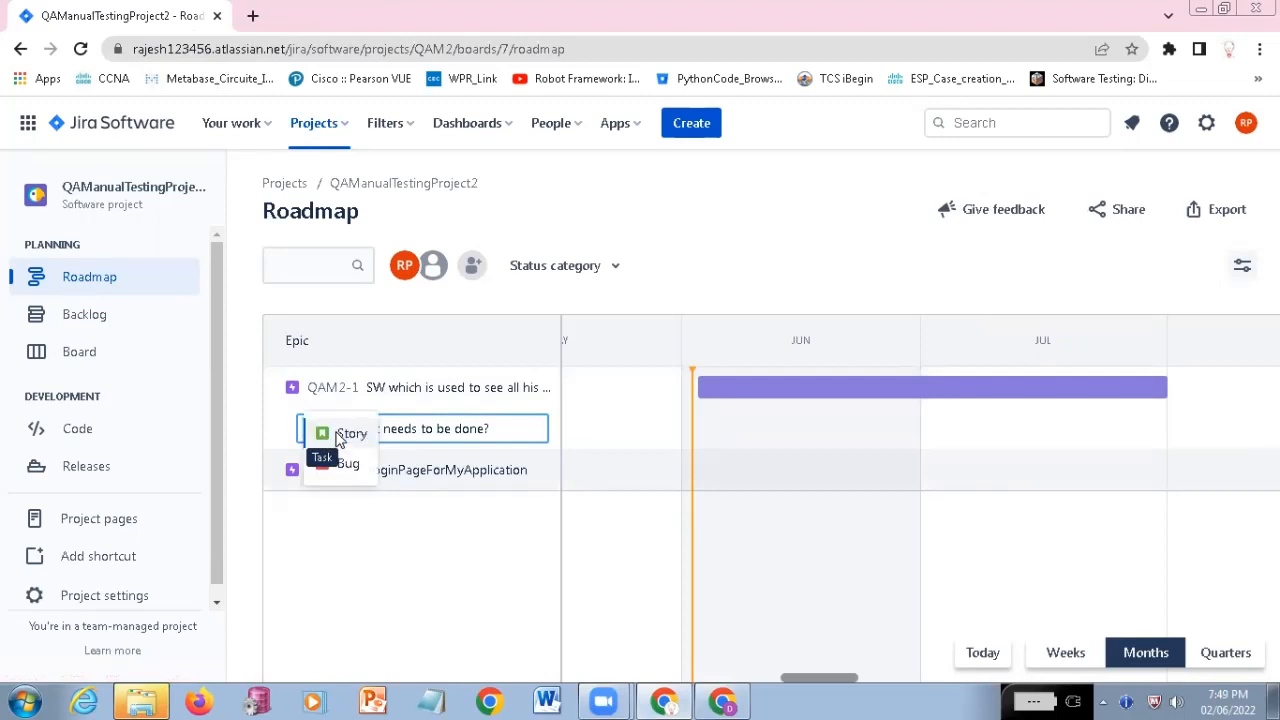
left_click(350, 461)
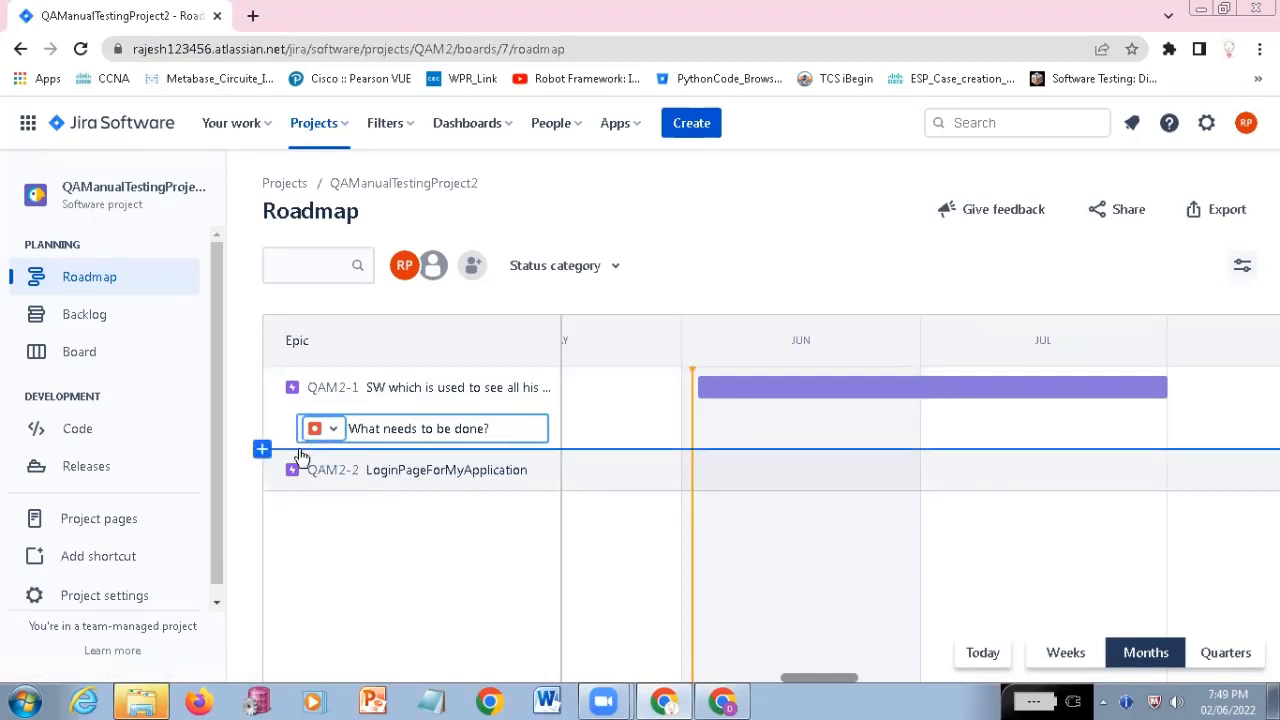
left_click(386, 428)
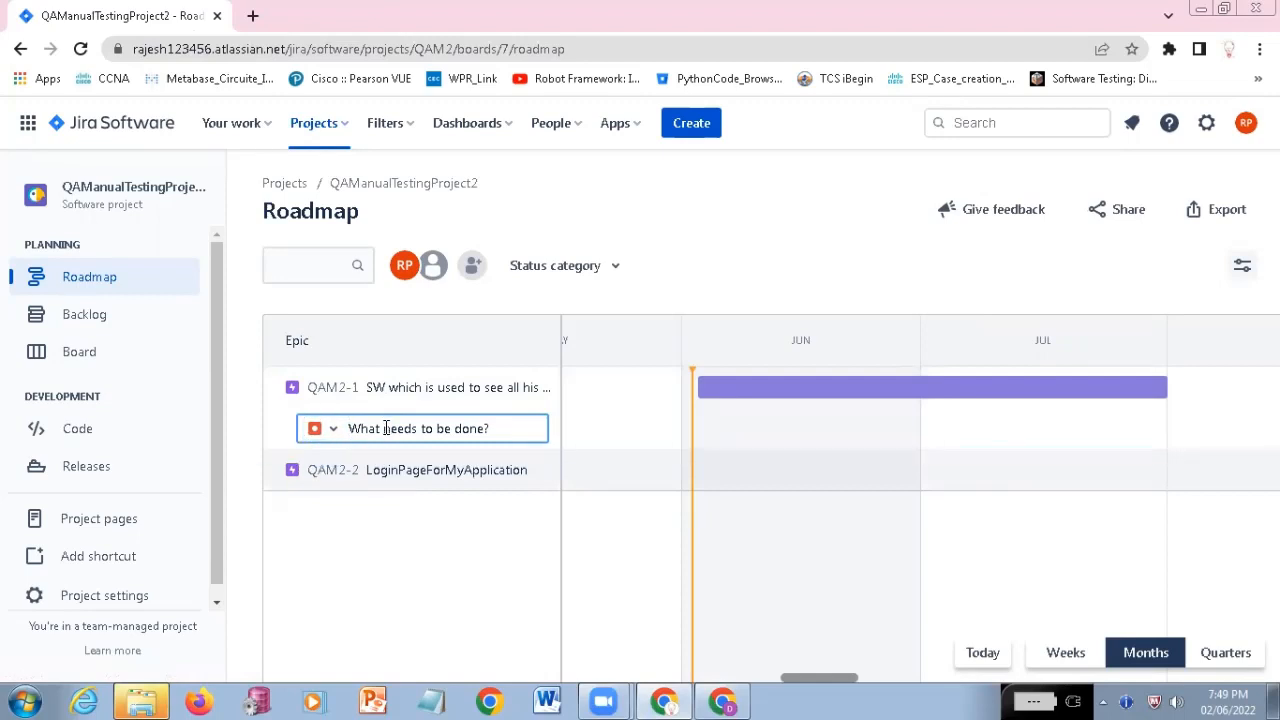
Set the new child issue's type to Story and create it under epic QAM2-1 as "LoginPageFunctionality-Dev"
left_click(331, 430)
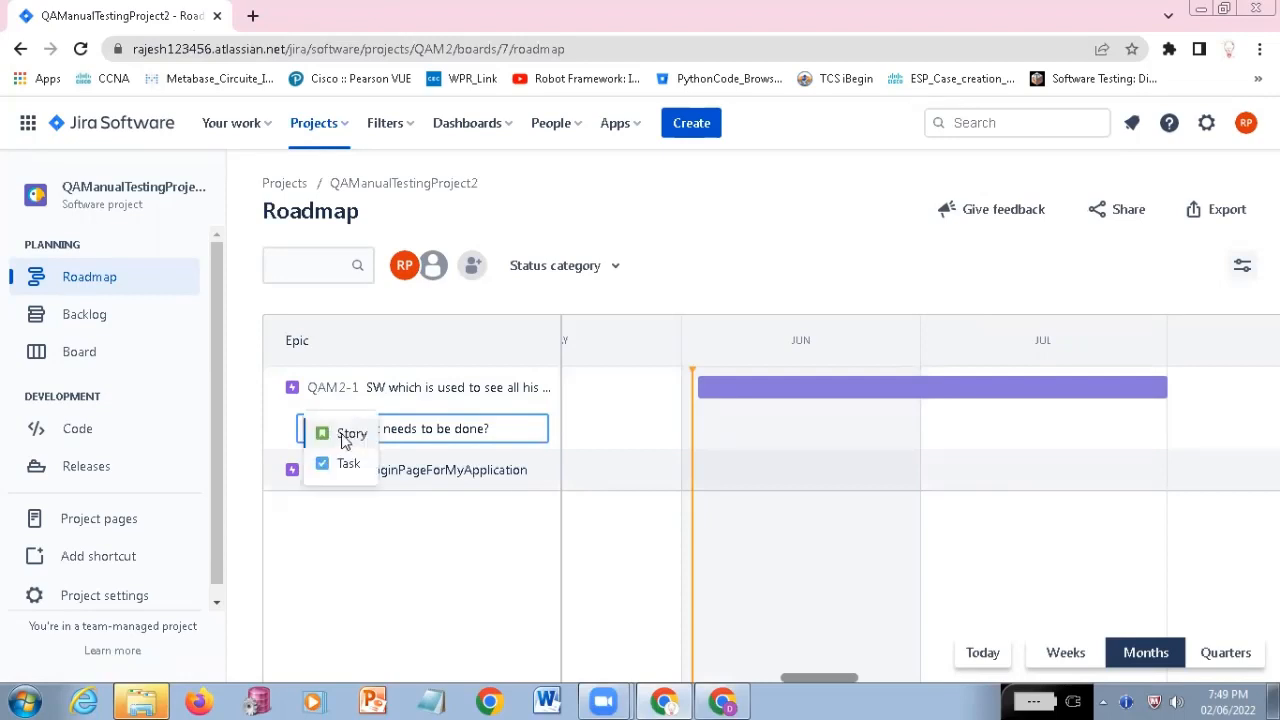
left_click(345, 441)
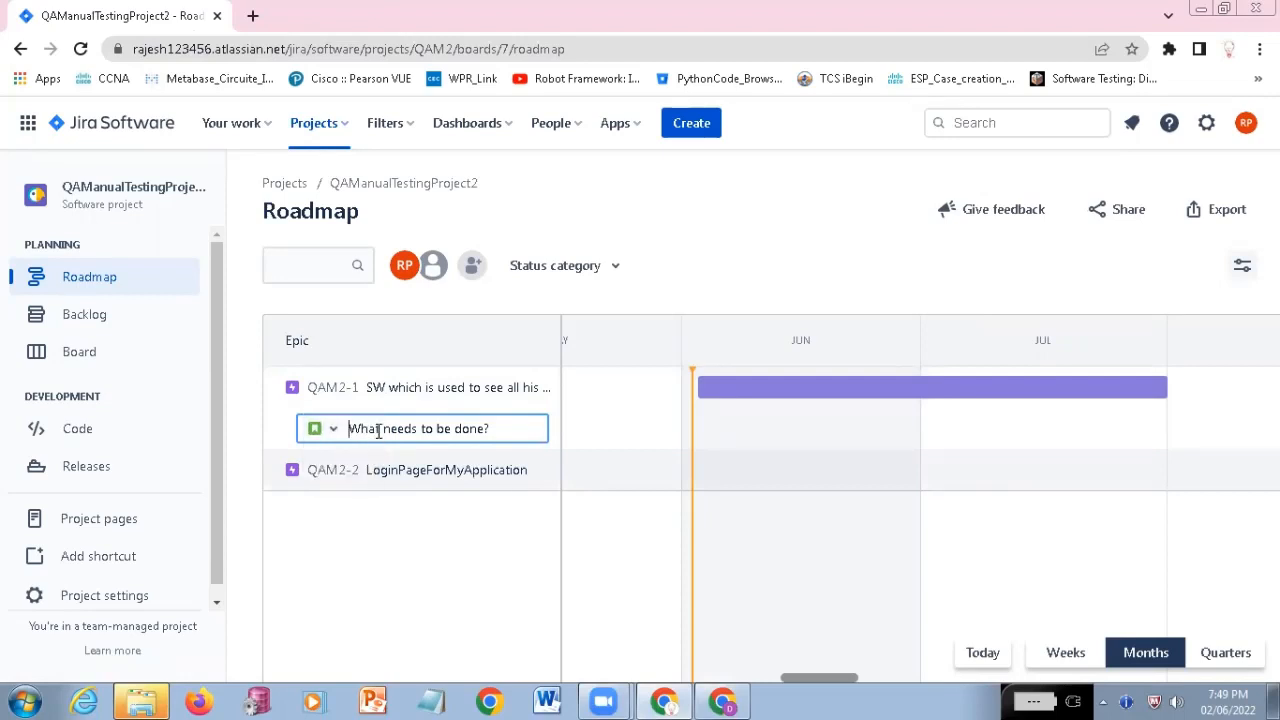
type("L")
type("ogin")
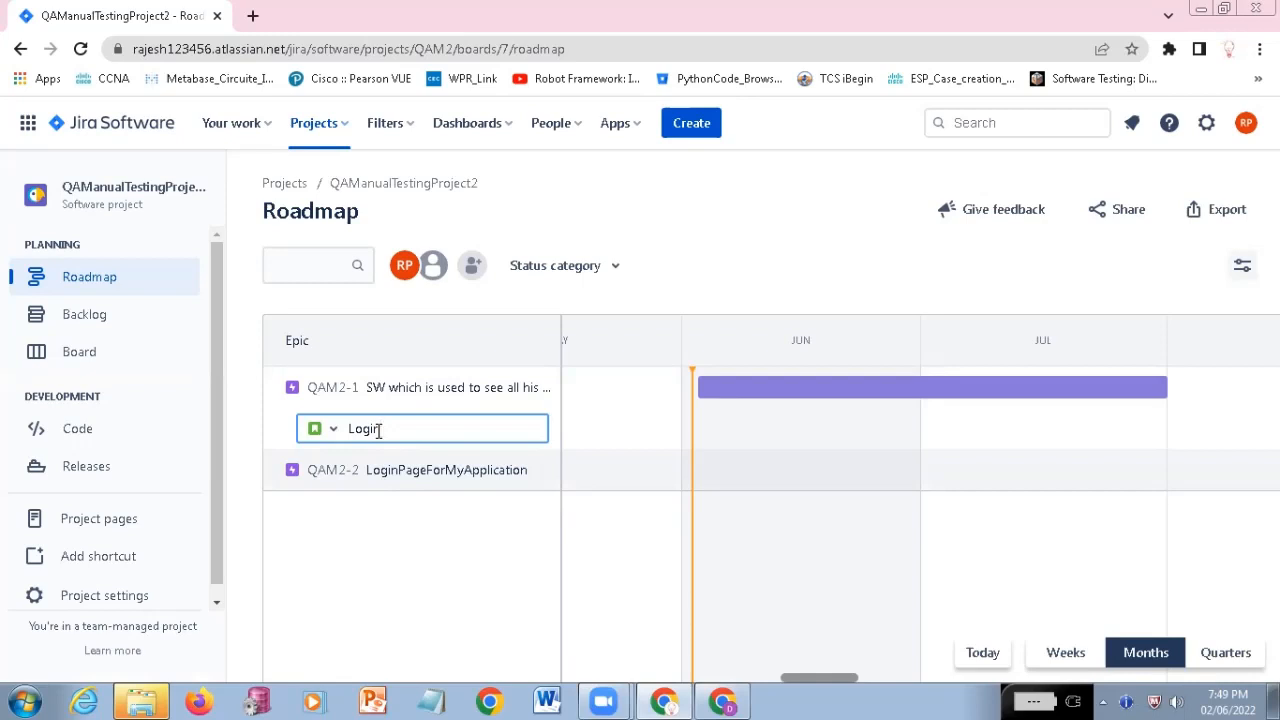
type("PageFunctionality")
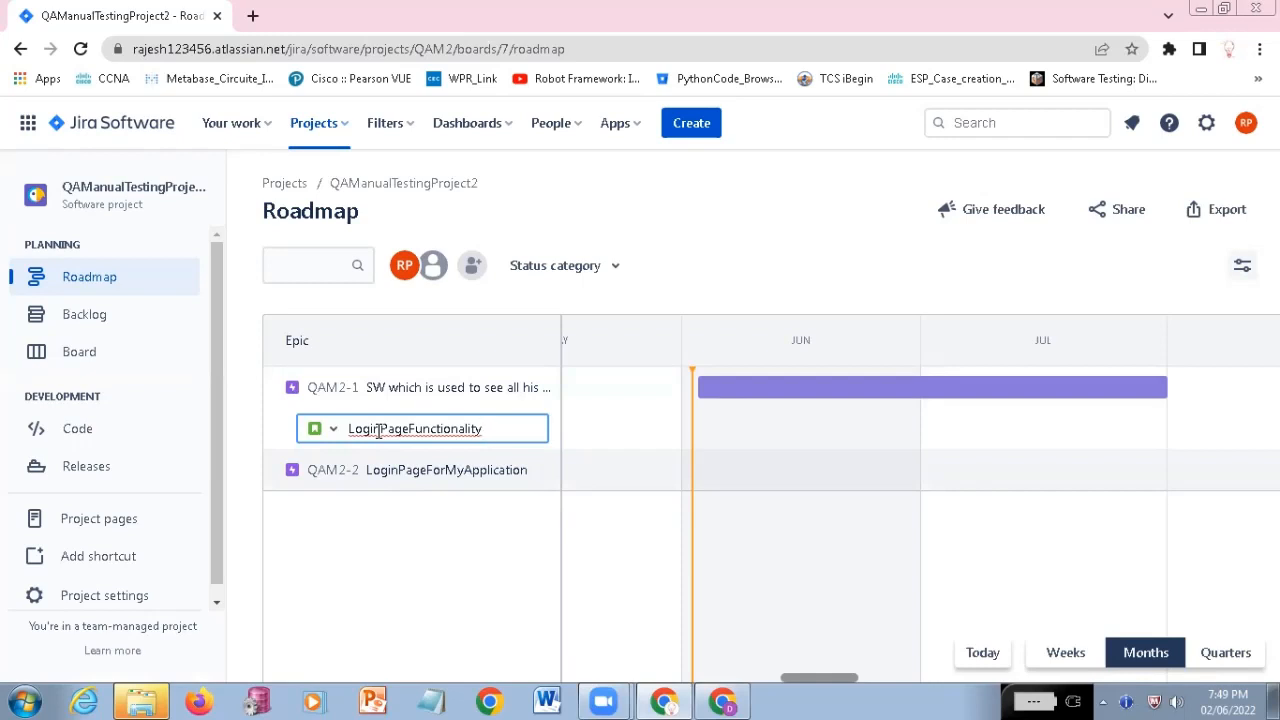
type("-Dev")
key("Return")
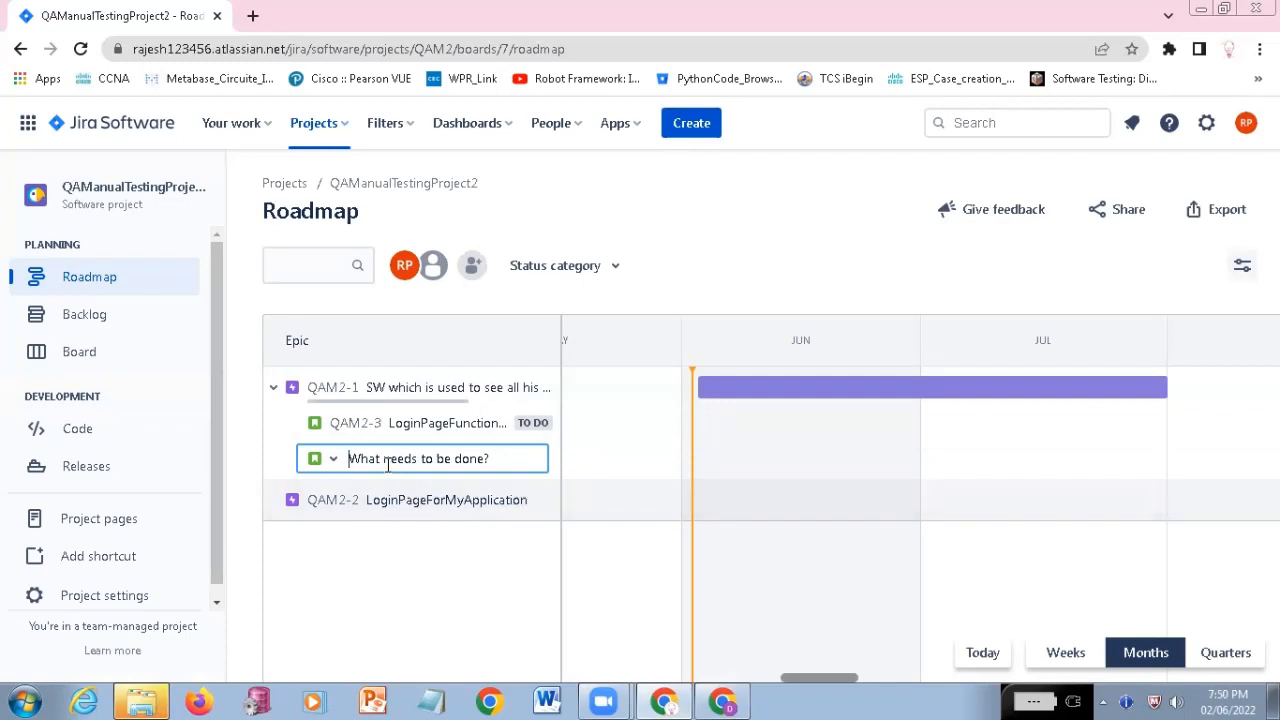
Create two more stories under epic QAM2-1, named "LoginPage-Testing" and "LoginPage-Design"
type("Logi")
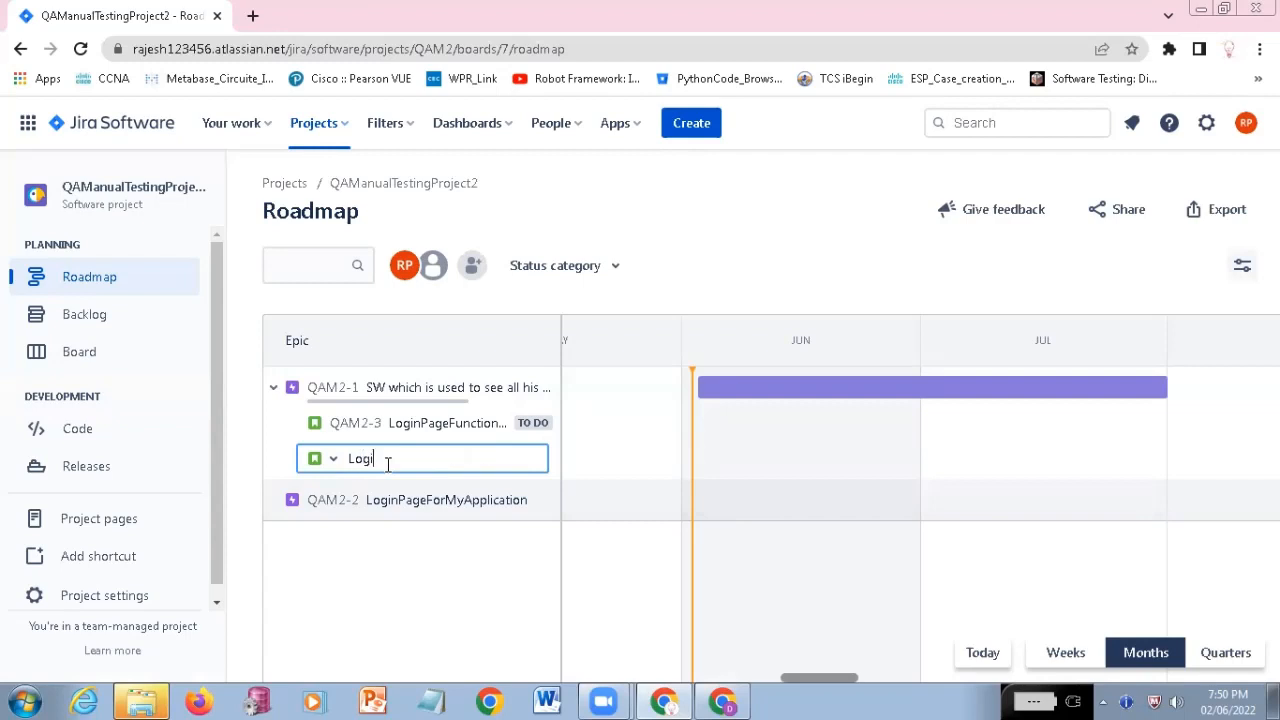
type("nPage-Testing")
key("Return")
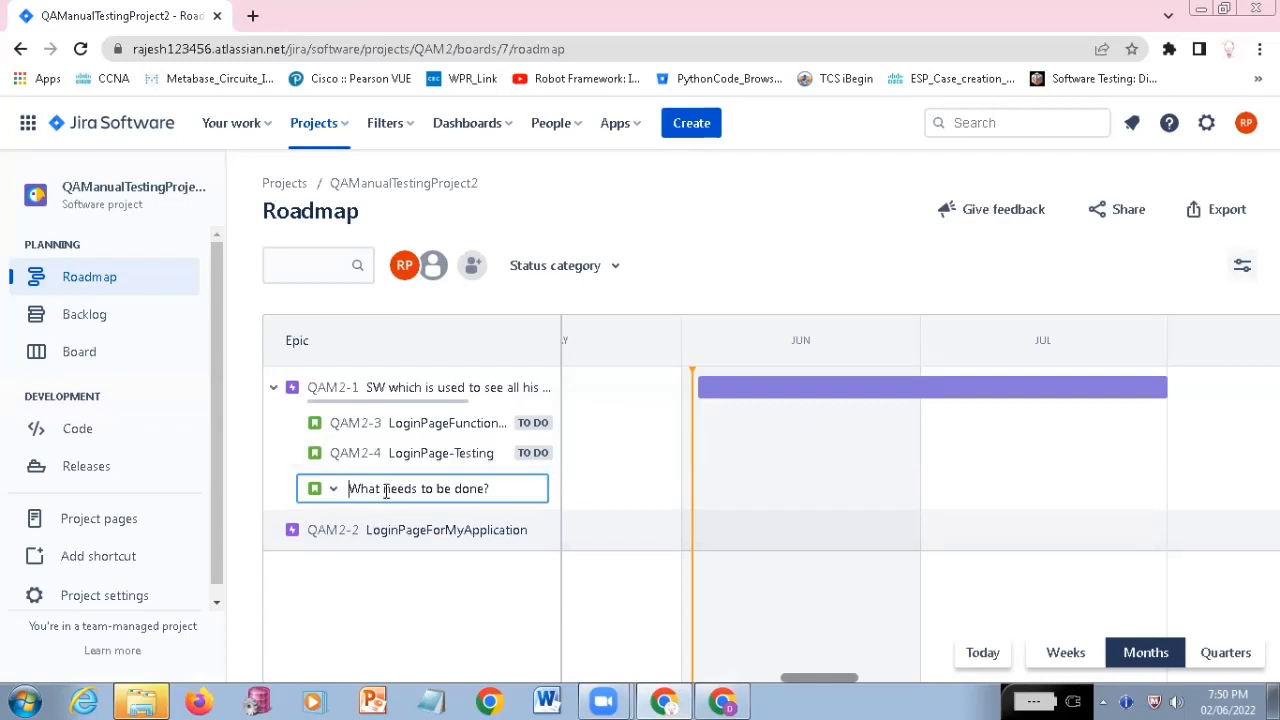
type("Lo")
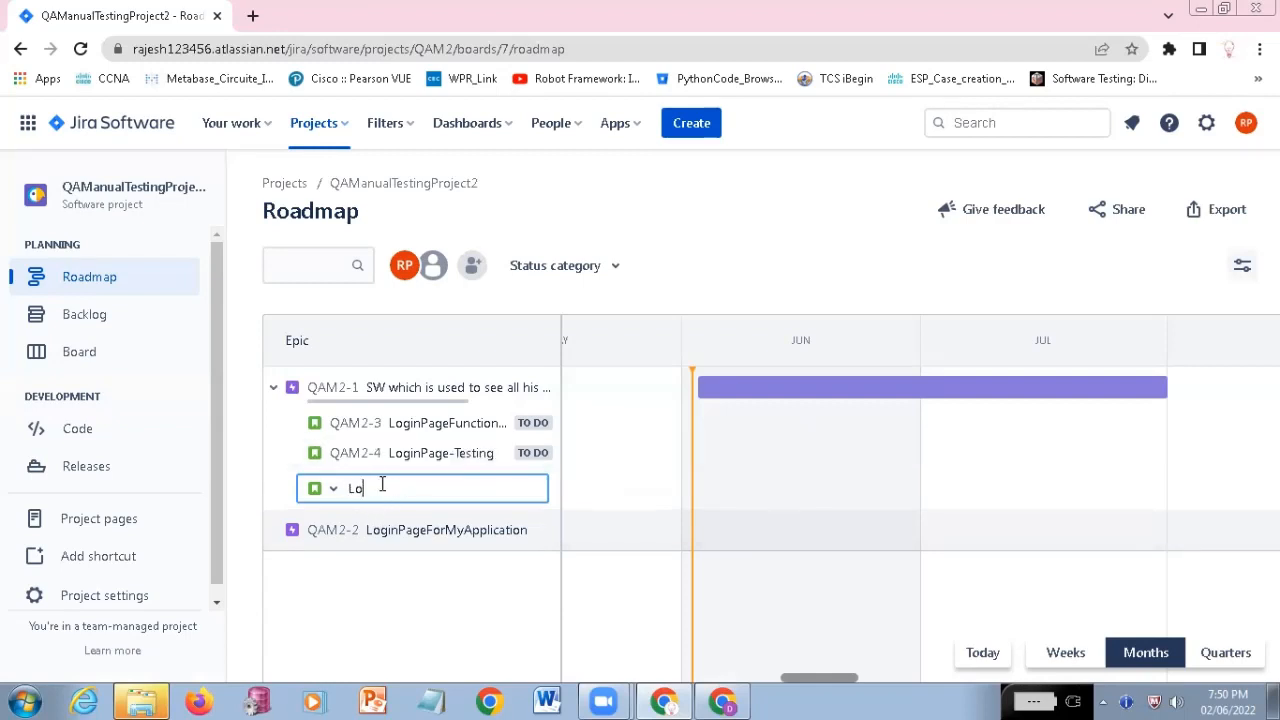
type("ginPage-")
type("Design")
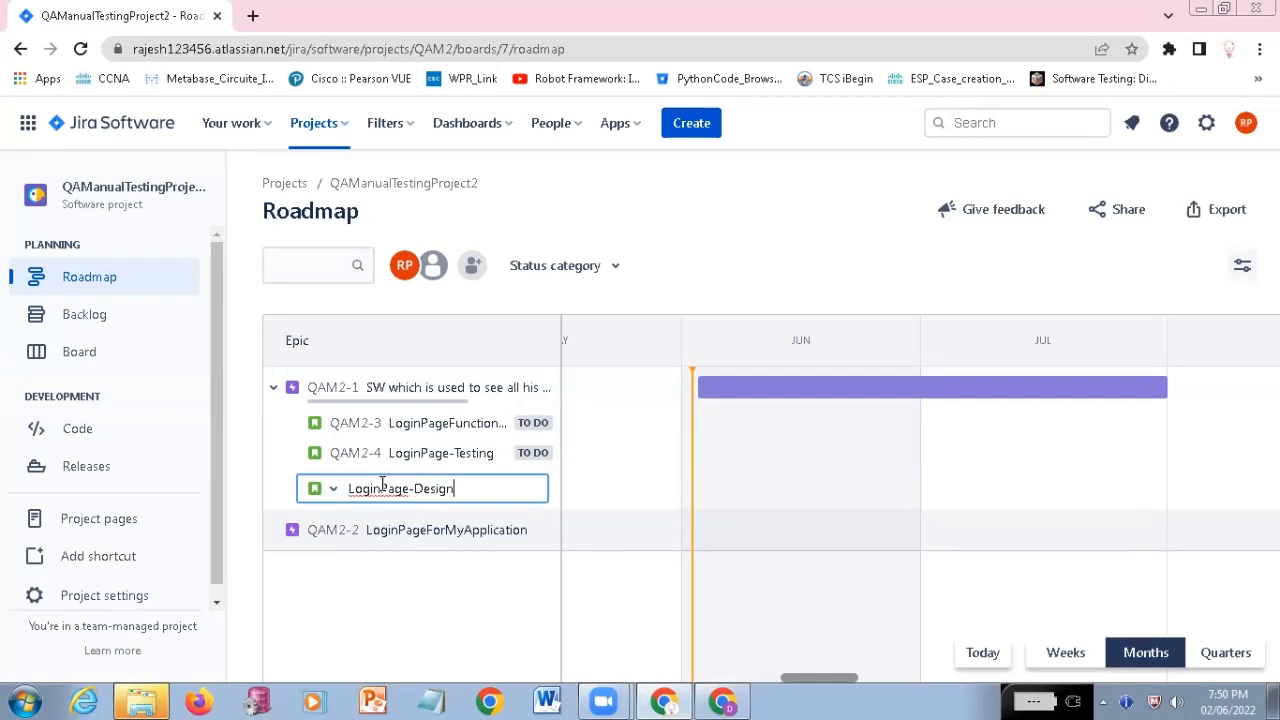
key("Return")
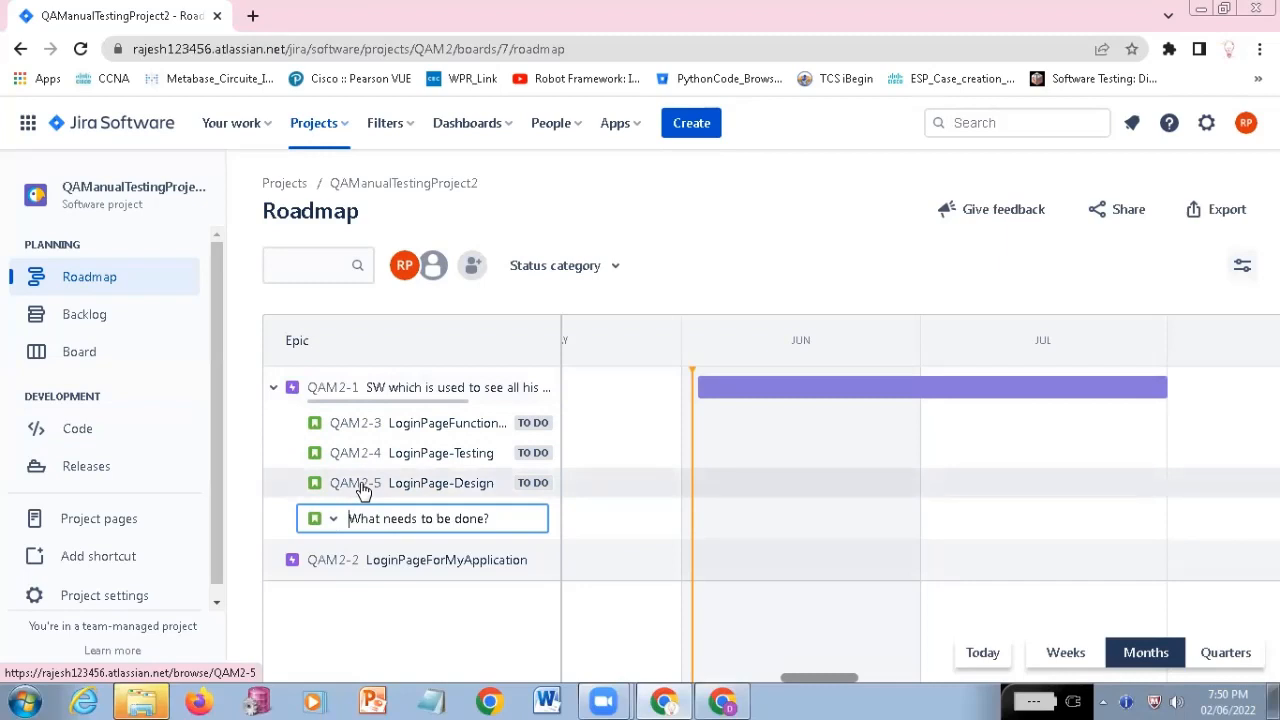
Create a story named "EmployeeHomePage-Dev" under epic QAM2-1
type("CommanH")
key("BackSpace")
key("BackSpace")
key("BackSpace")
key("BackSpace")
key("BackSpace")
key("BackSpace")
type("EmployeeHomePag")
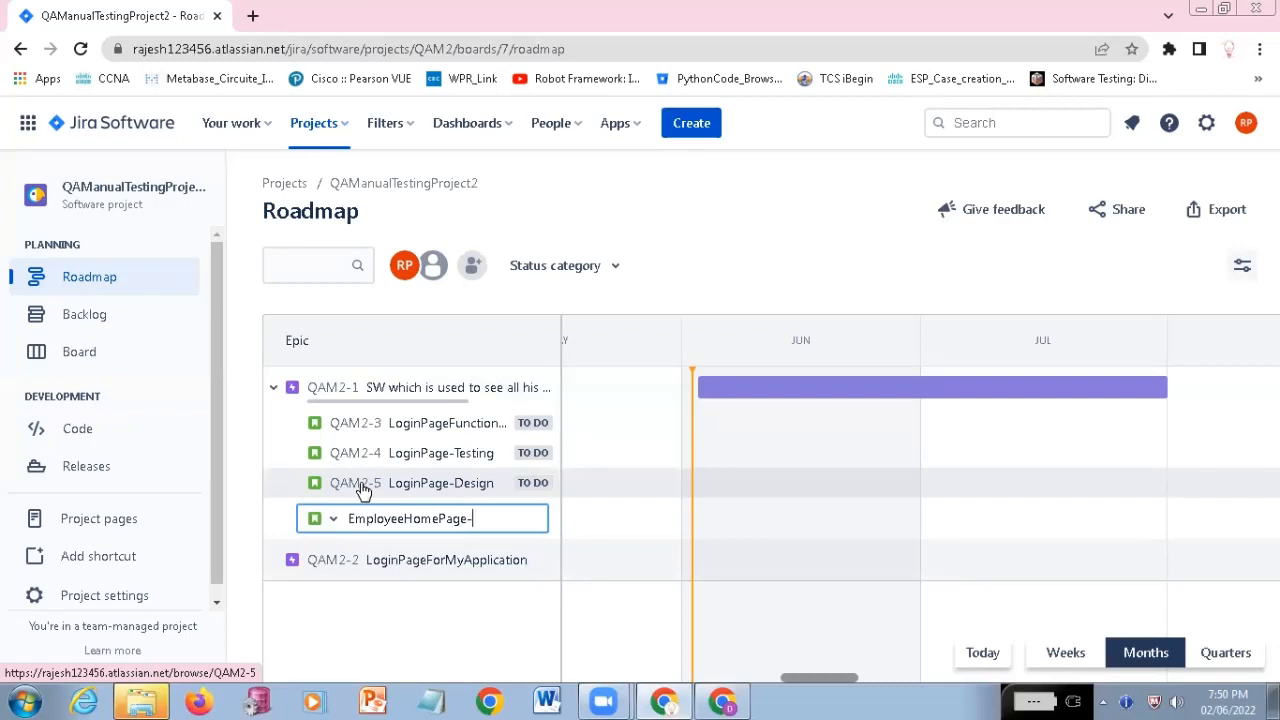
type("e-Dev")
key("Return")
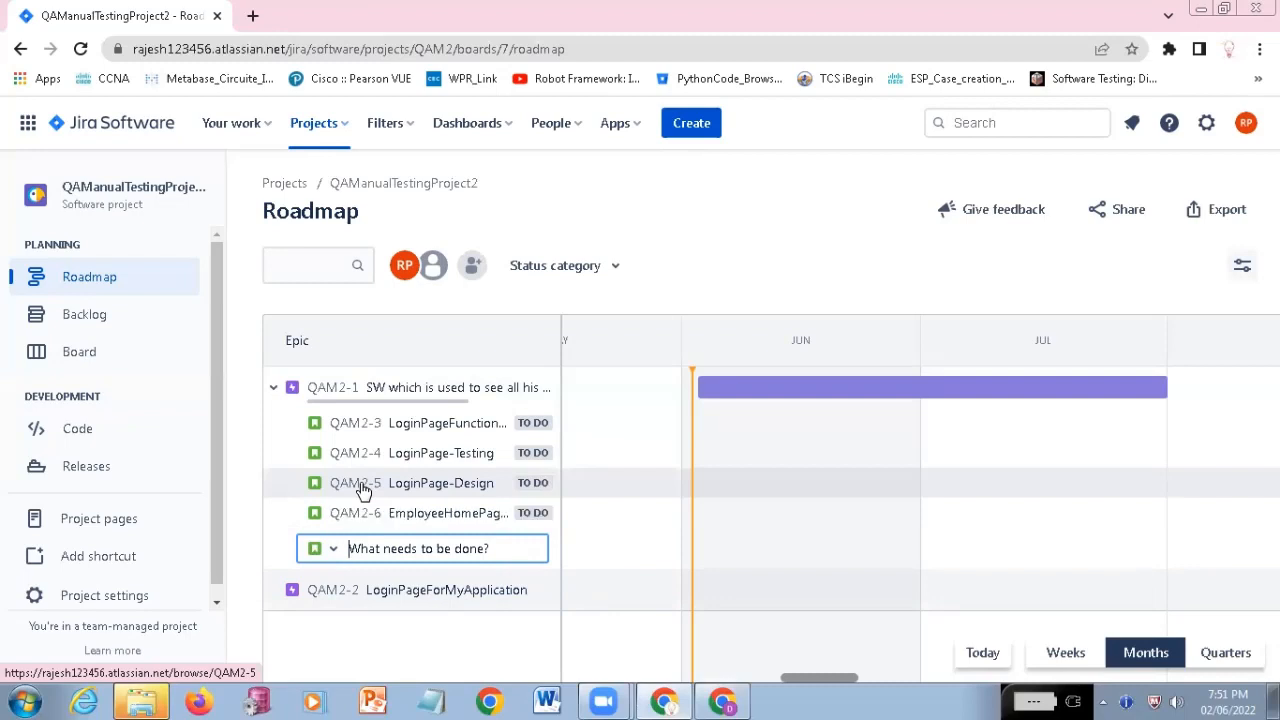
Create a story named "EmployeeHP-QA Tester" under epic QAM2-1
type("EmployeeHP")
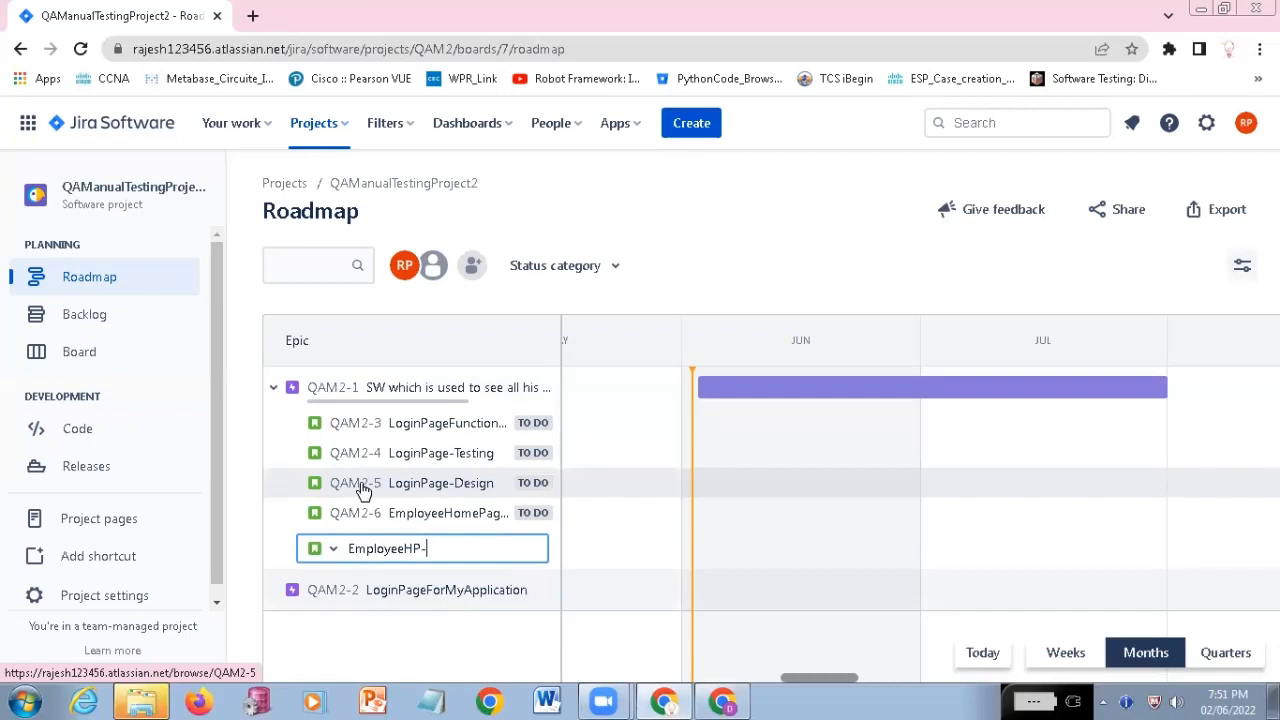
type("-QA Tester")
key("Return")
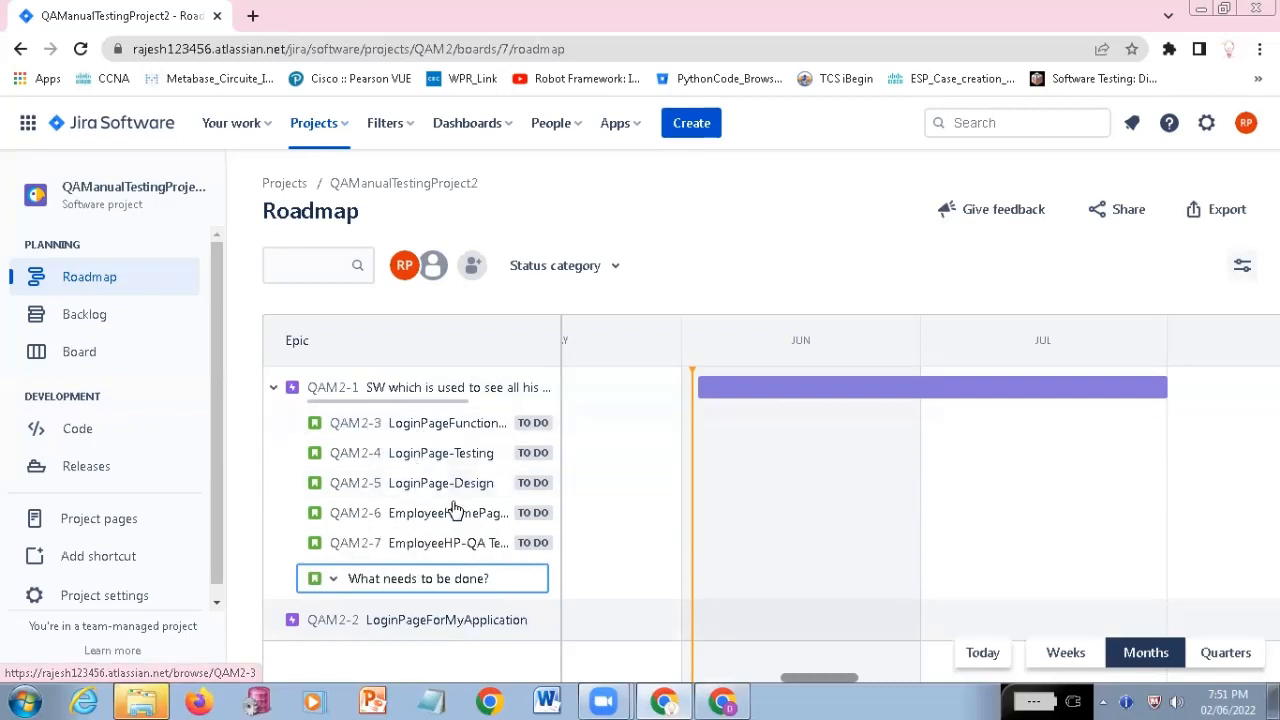
Open the LoginPageFunctionality-Dev story and review its details and the statuses it can be moved to
left_click(425, 428)
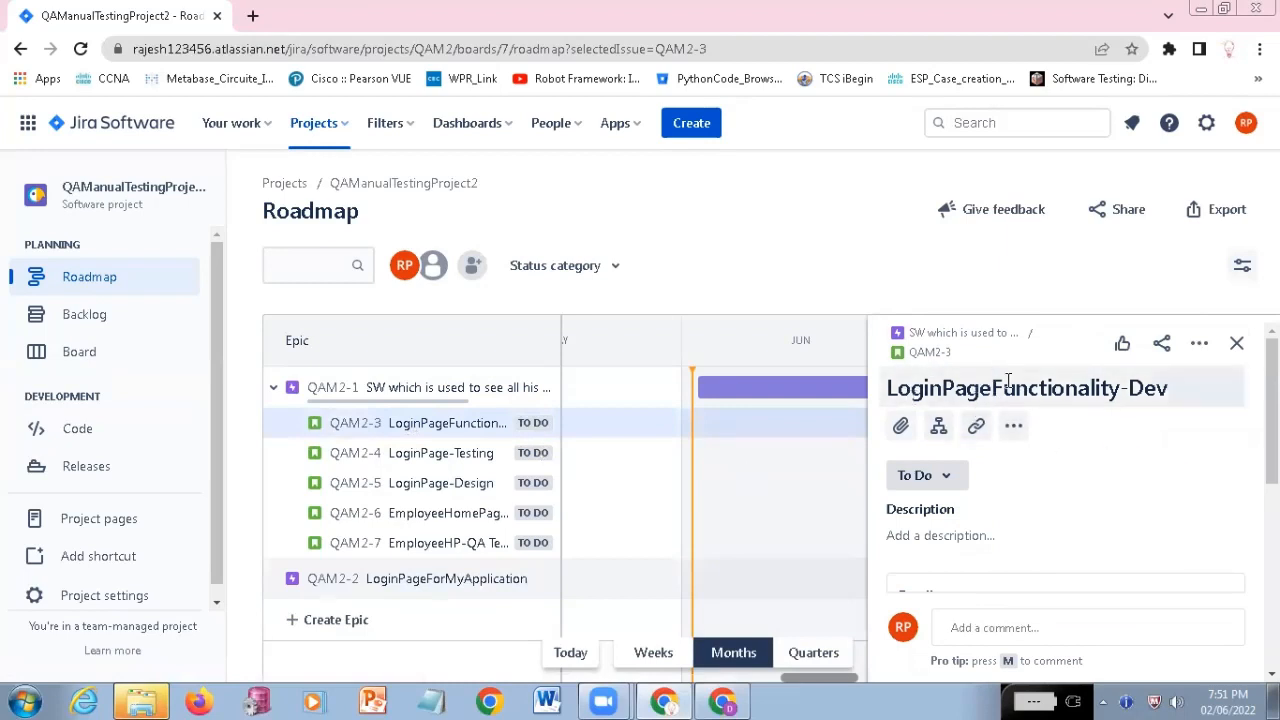
scroll(1111, 471, "down", 2)
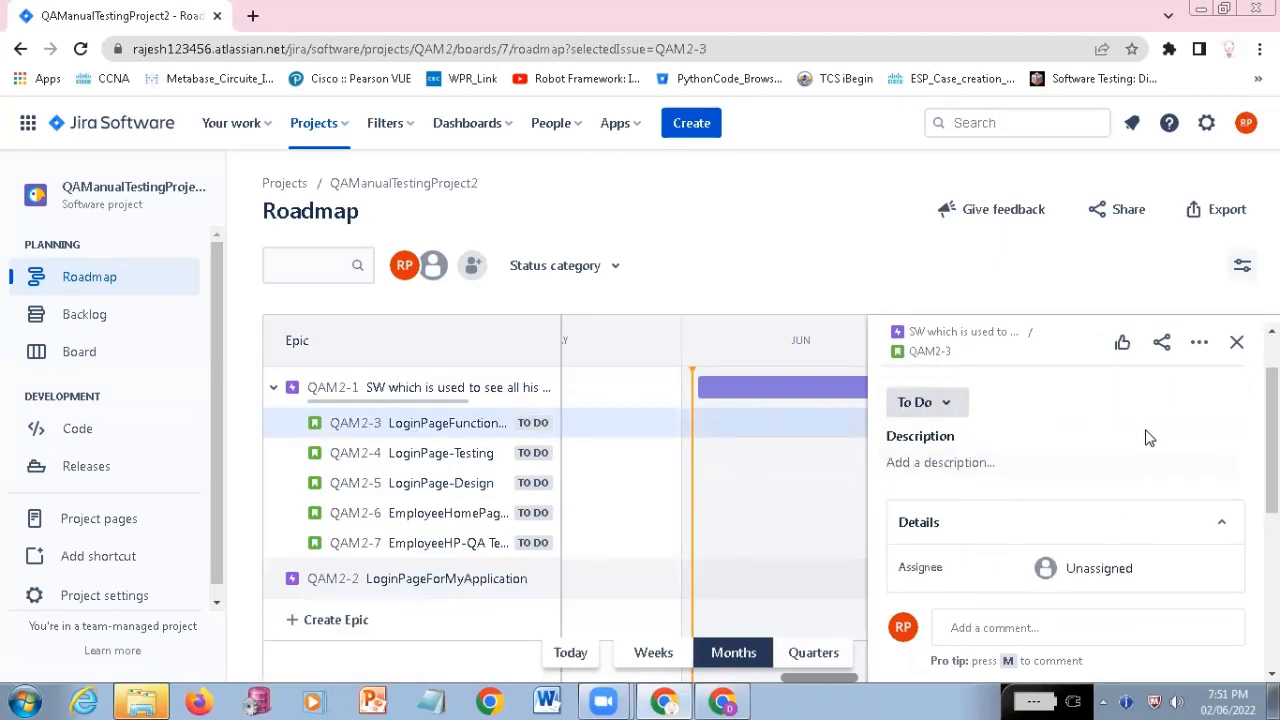
scroll(1100, 460, "up", 2)
left_click(950, 479)
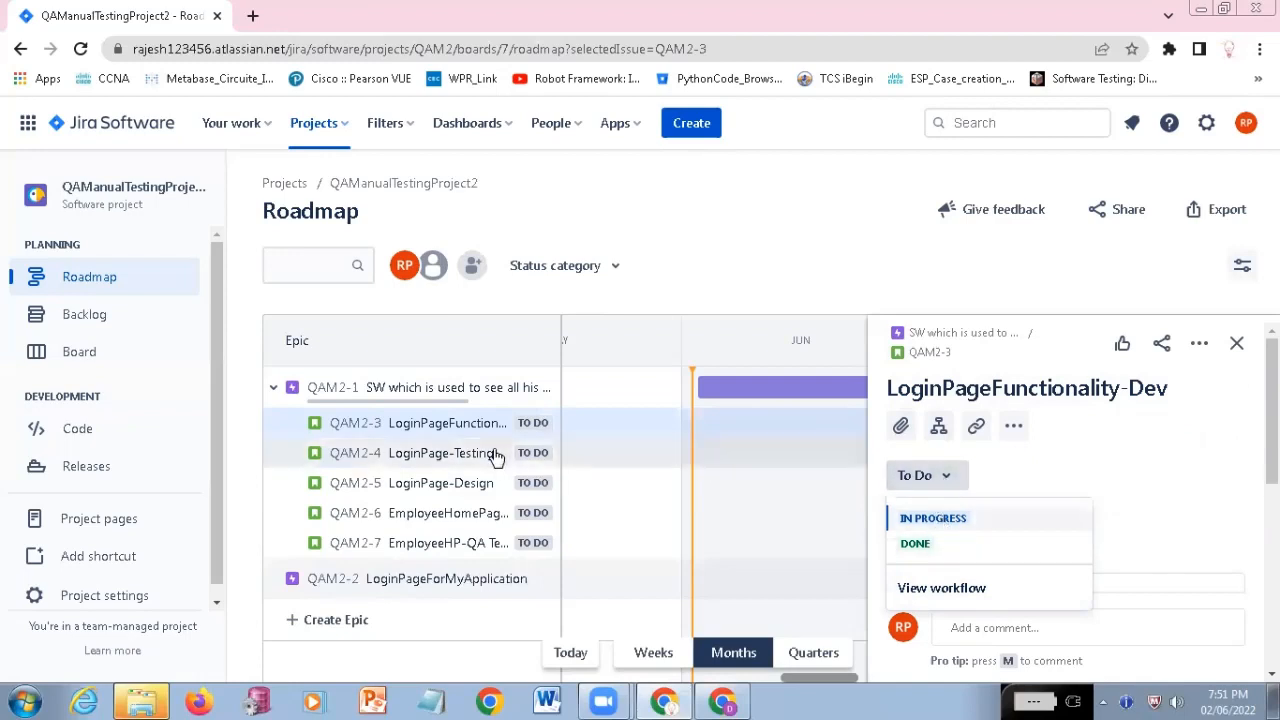
left_click(696, 312)
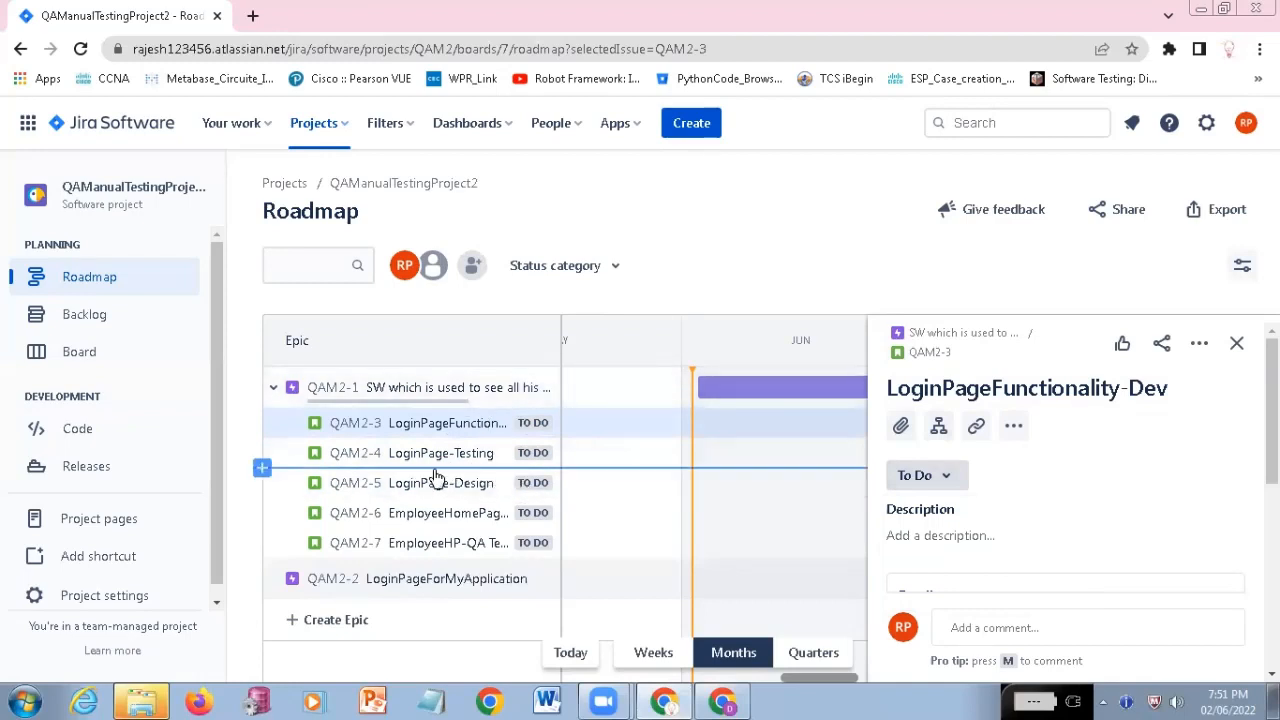
Close the LoginPageFunctionality-Dev details and open the project's backlog to review the sprint and backlog sections
left_click(1237, 345)
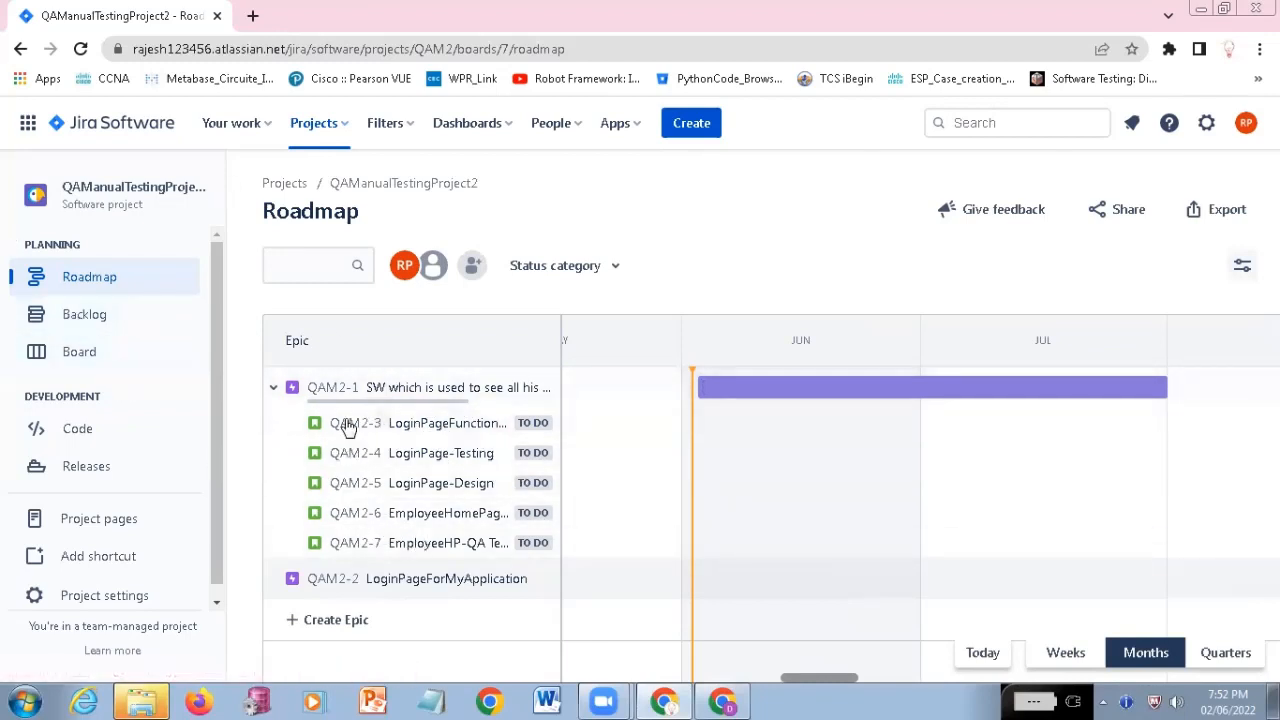
left_click(87, 316)
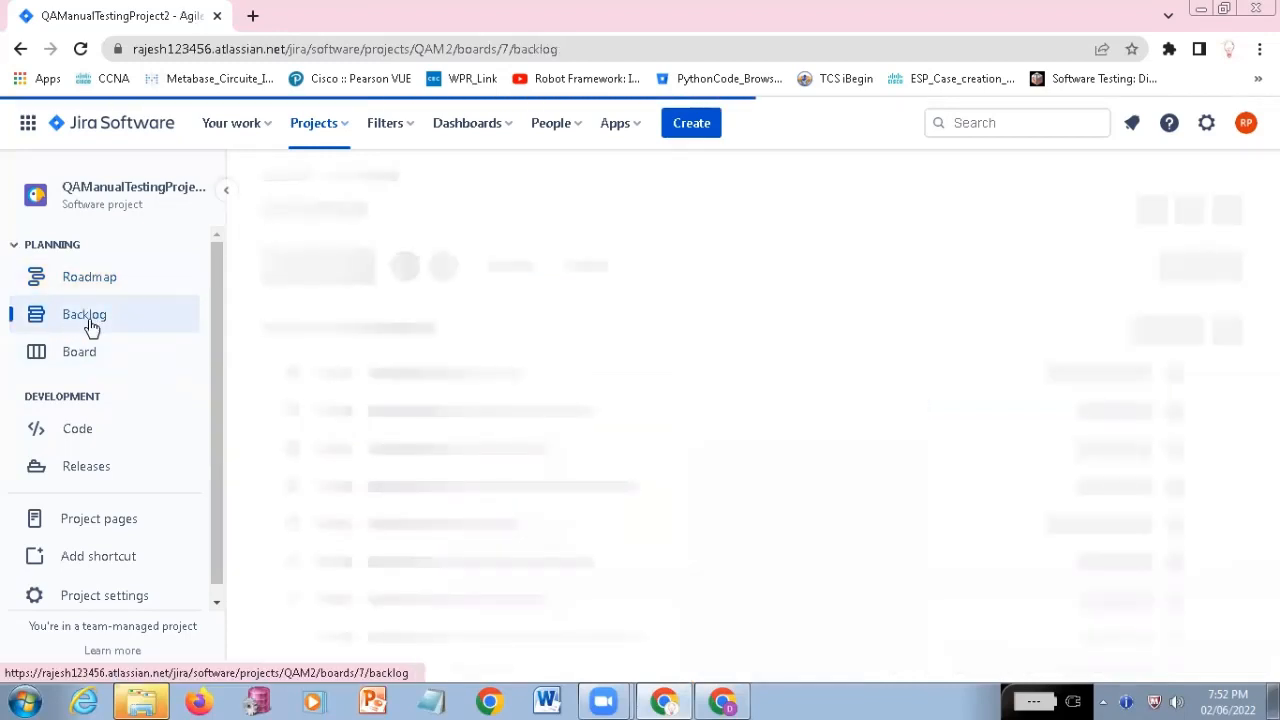
scroll(506, 512, "down", 3)
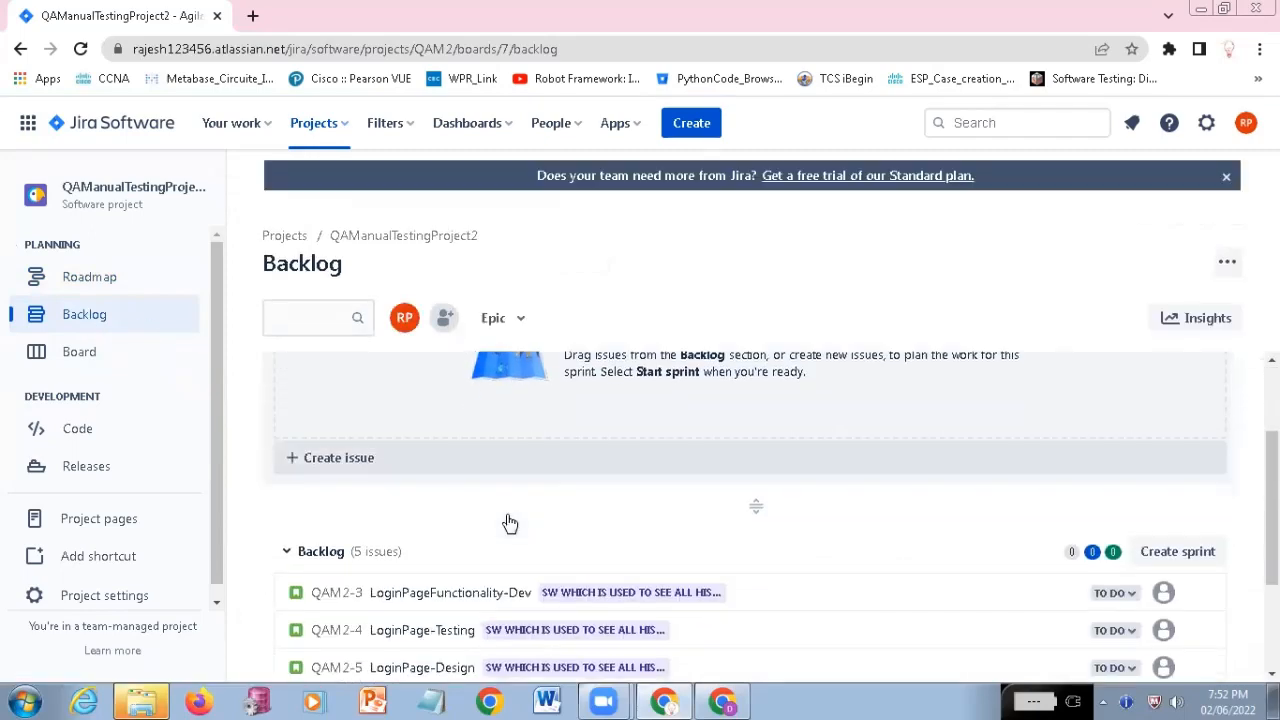
scroll(517, 429, "up", 4)
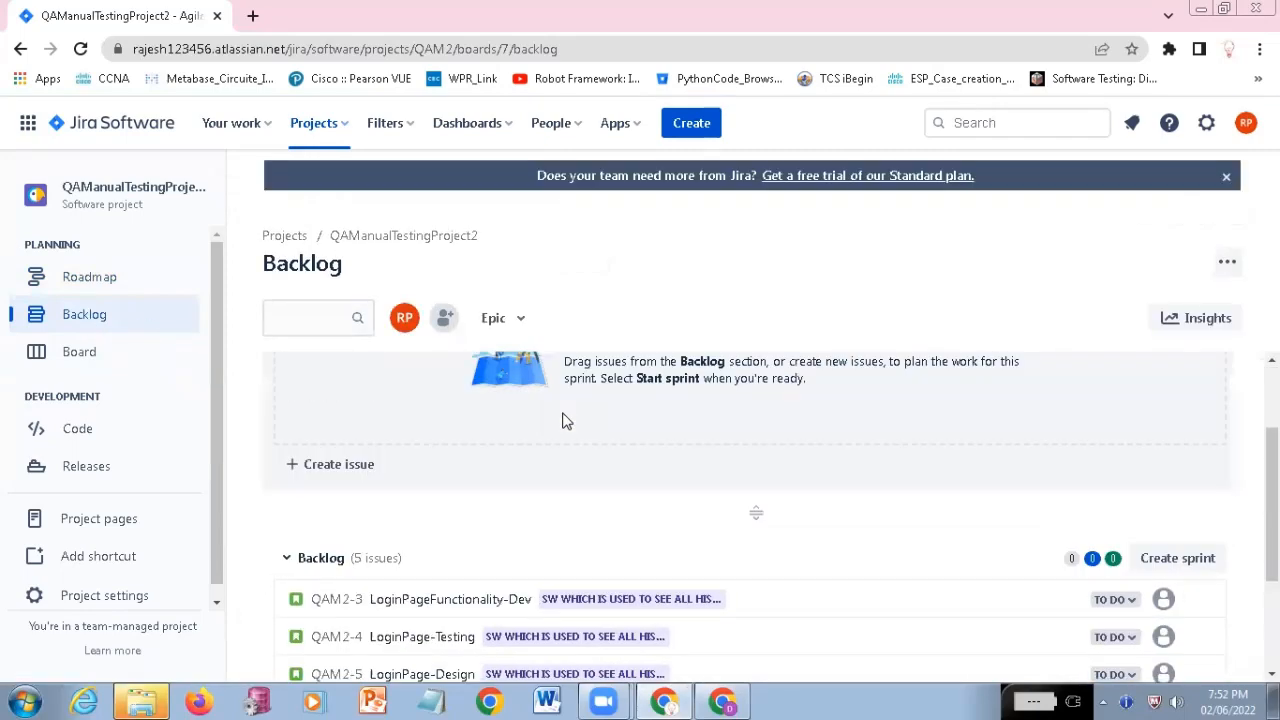
scroll(489, 458, "down", 4)
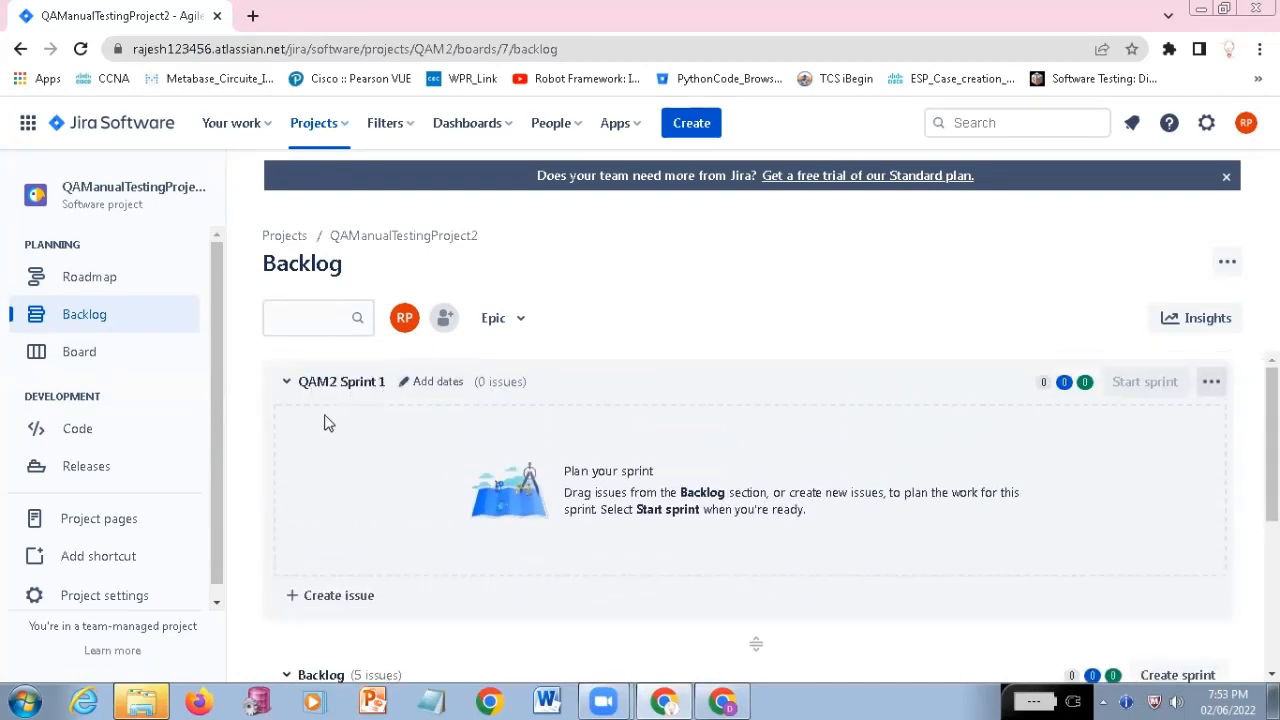
Move the LoginPageFunctionality-Dev, LoginPage-Testing and LoginPage-Design stories from the backlog into QAM2 Sprint 1, with LoginPage-Design first
scroll(536, 446, "down", 5)
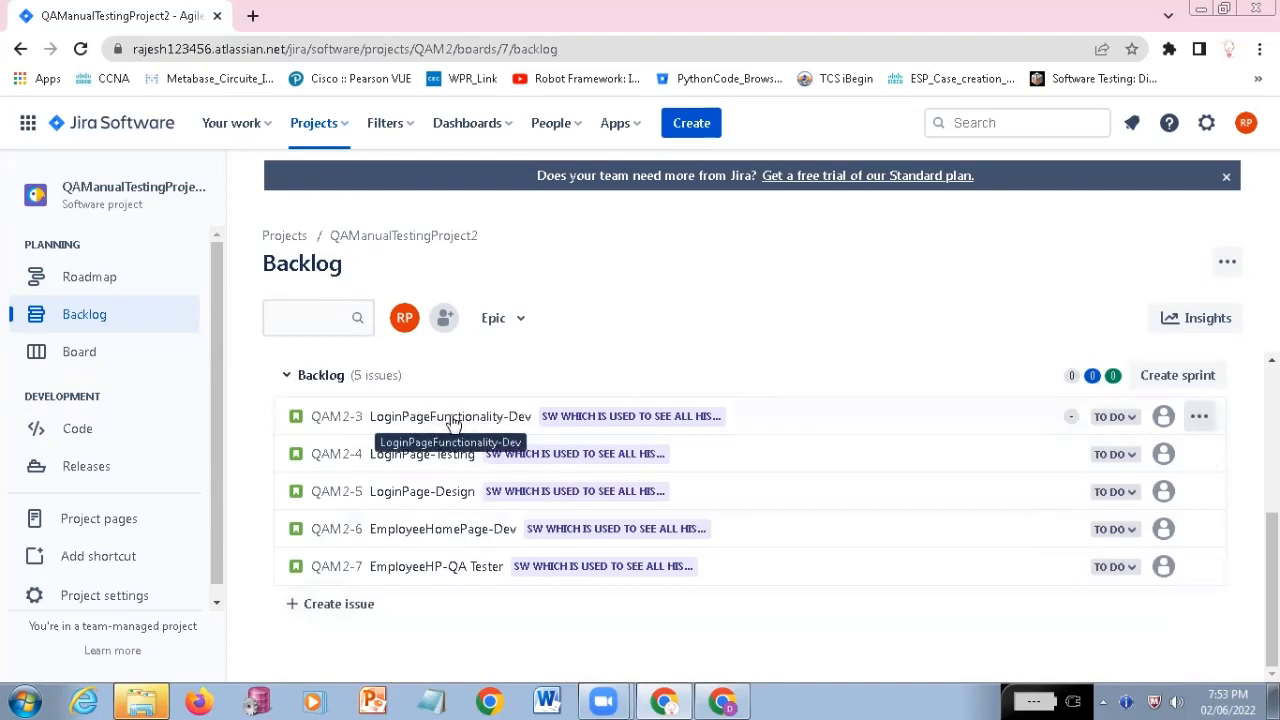
left_click_drag(452, 409, 452, 440)
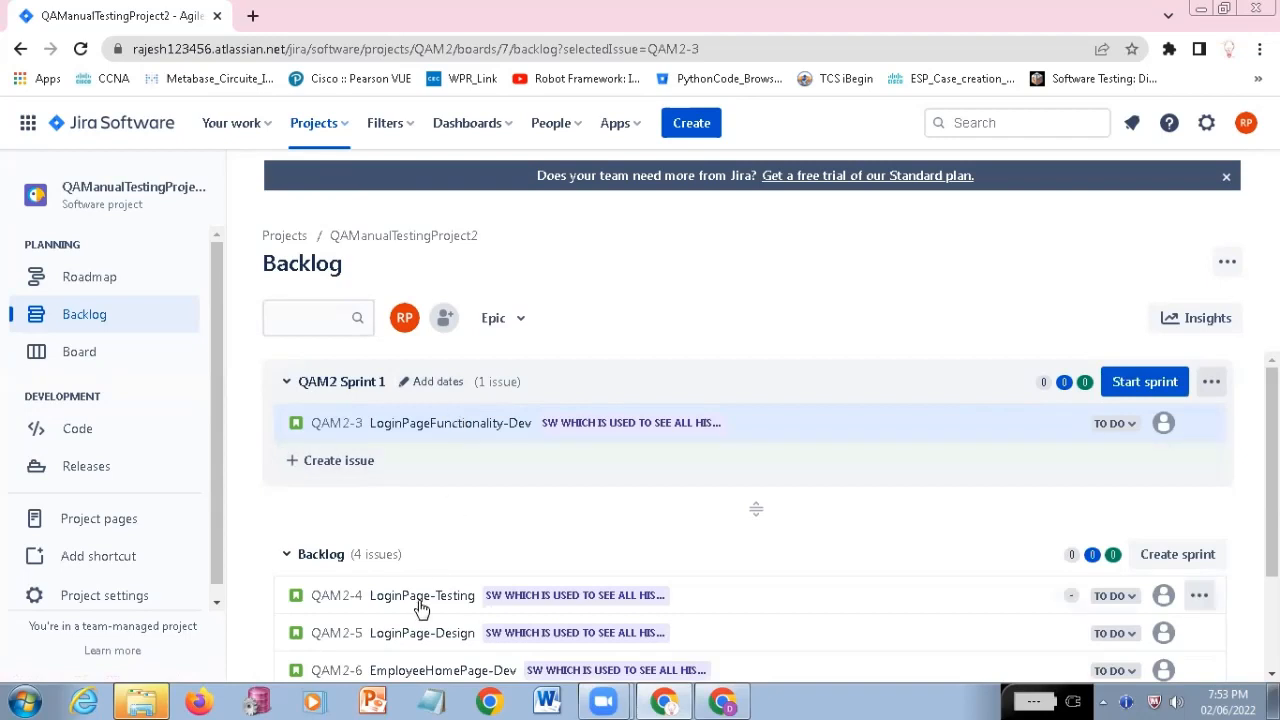
left_click_drag(421, 600, 446, 460)
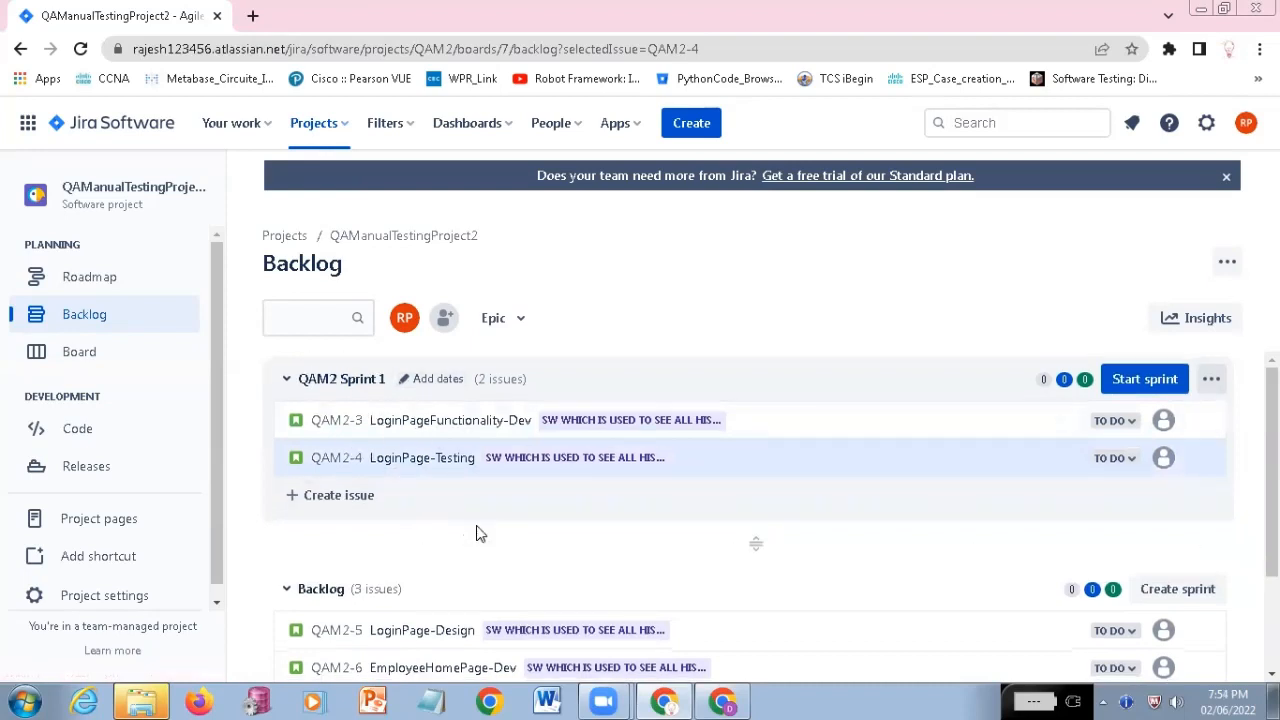
scroll(477, 534, "down", 1)
left_click_drag(437, 528, 440, 428)
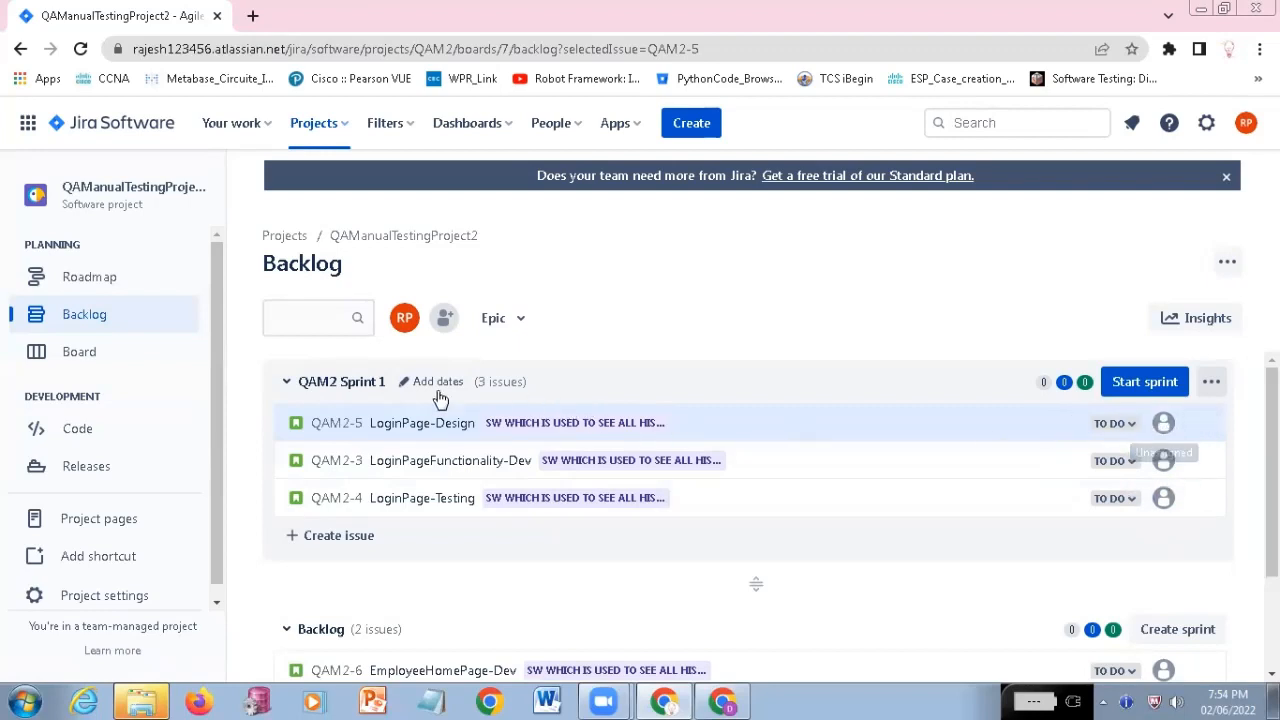
Look through the available assignees for the LoginPage-Design story and assign it to the team member with initials DP
left_click(1164, 425)
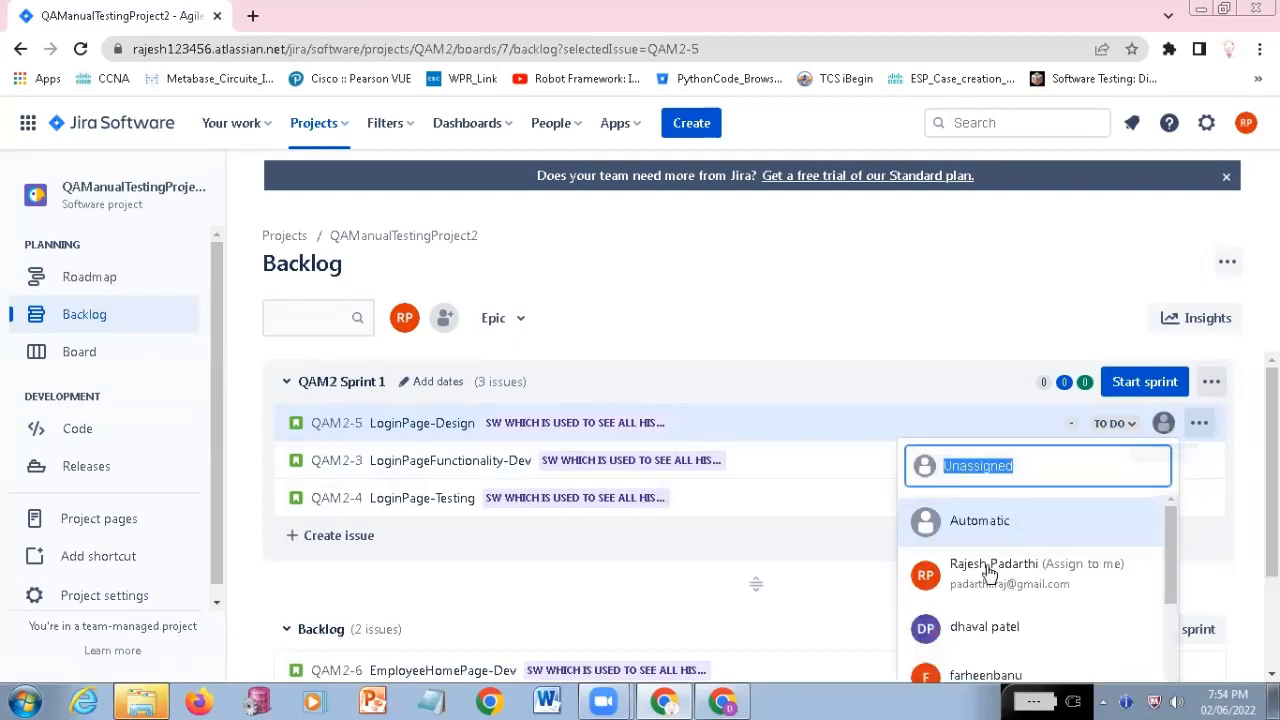
scroll(1156, 562, "down", 1)
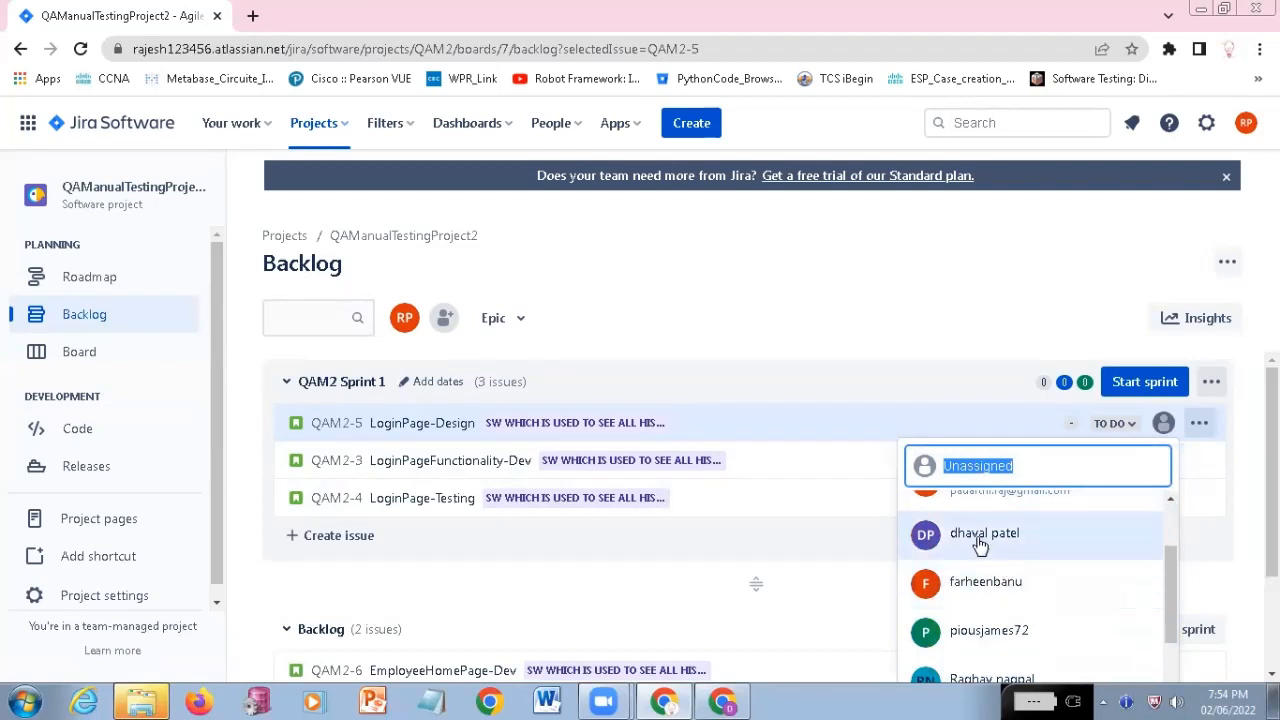
scroll(997, 548, "up", 2)
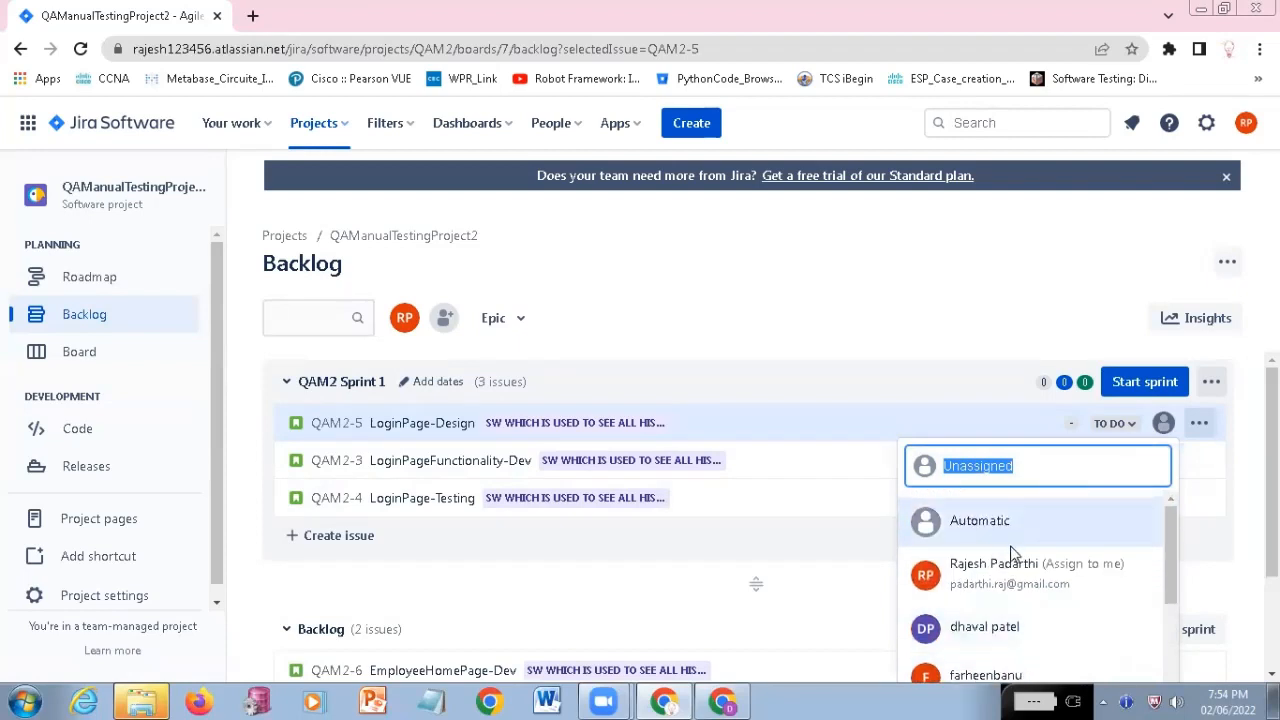
left_click_drag(1160, 555, 1162, 598)
scroll(1025, 600, "down", 2)
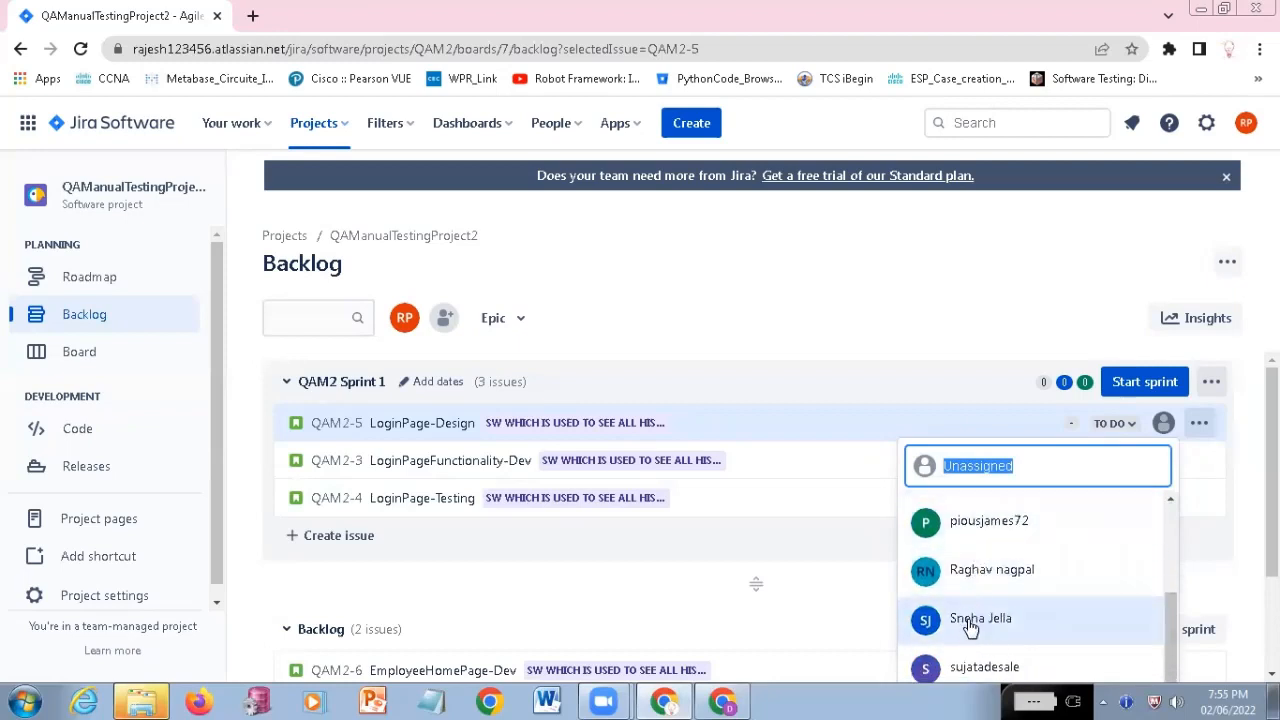
scroll(1055, 660, "down", 1)
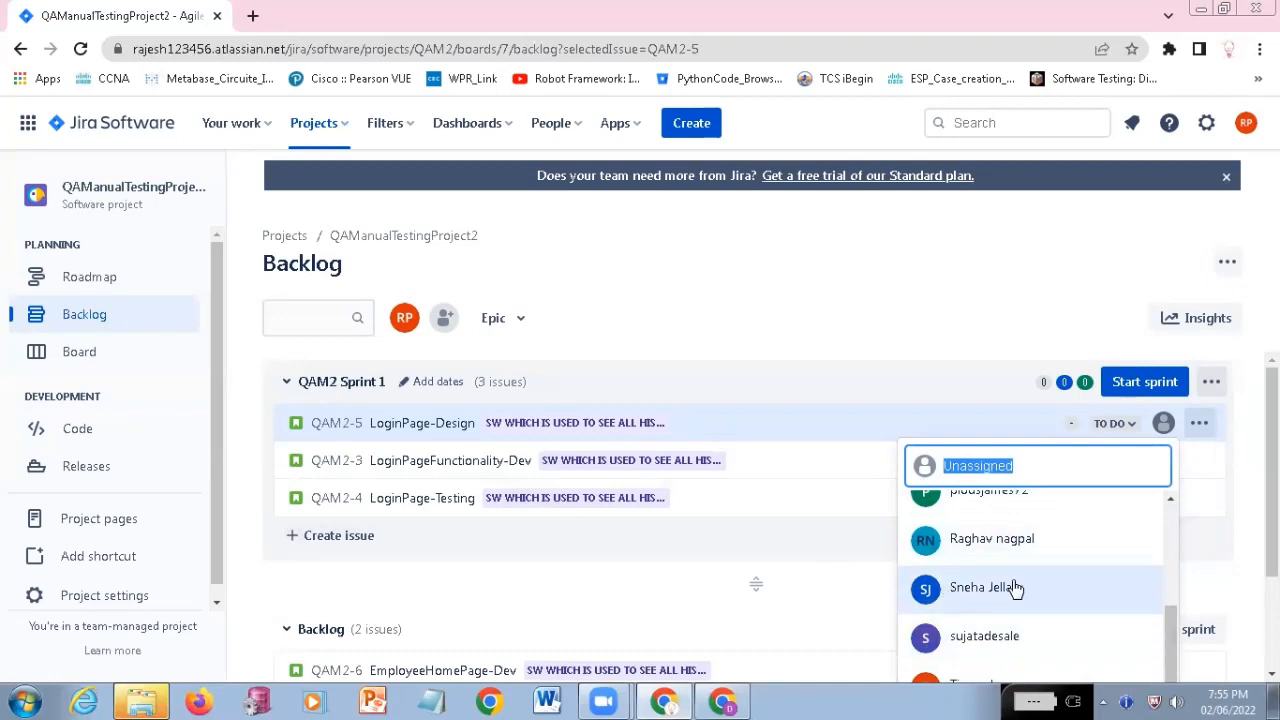
scroll(1016, 575, "up", 2)
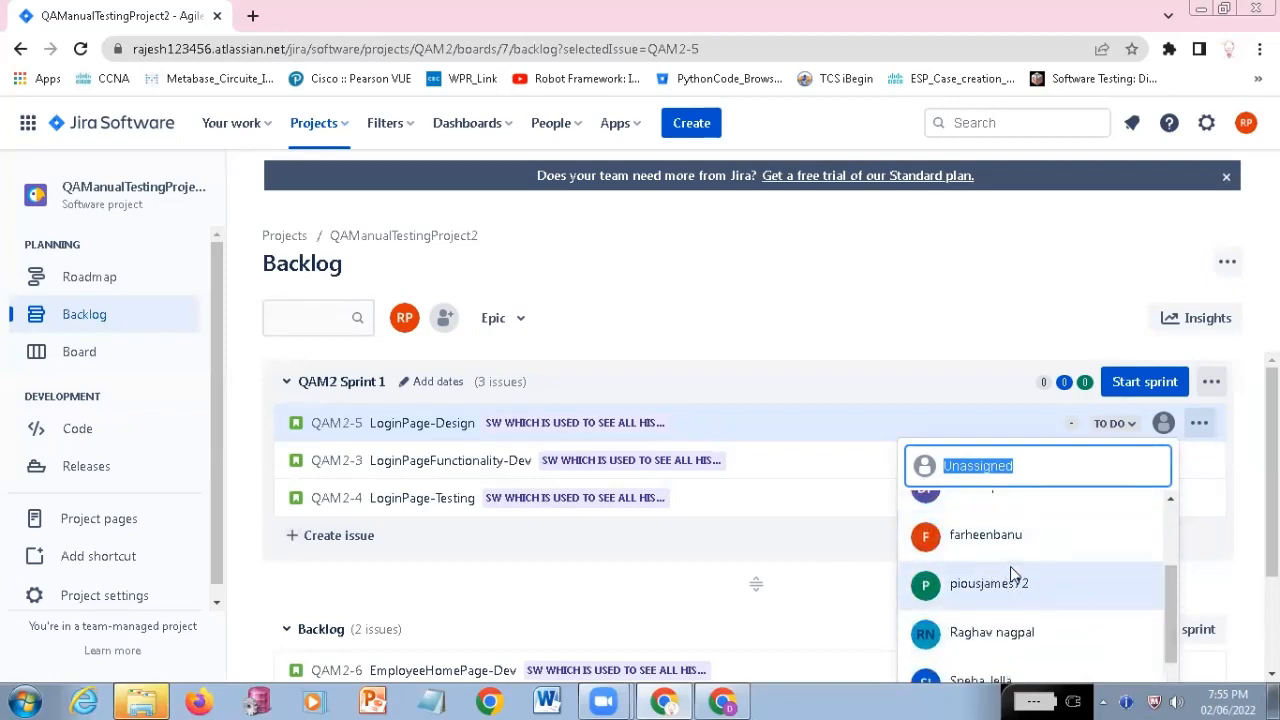
scroll(1010, 566, "up", 2)
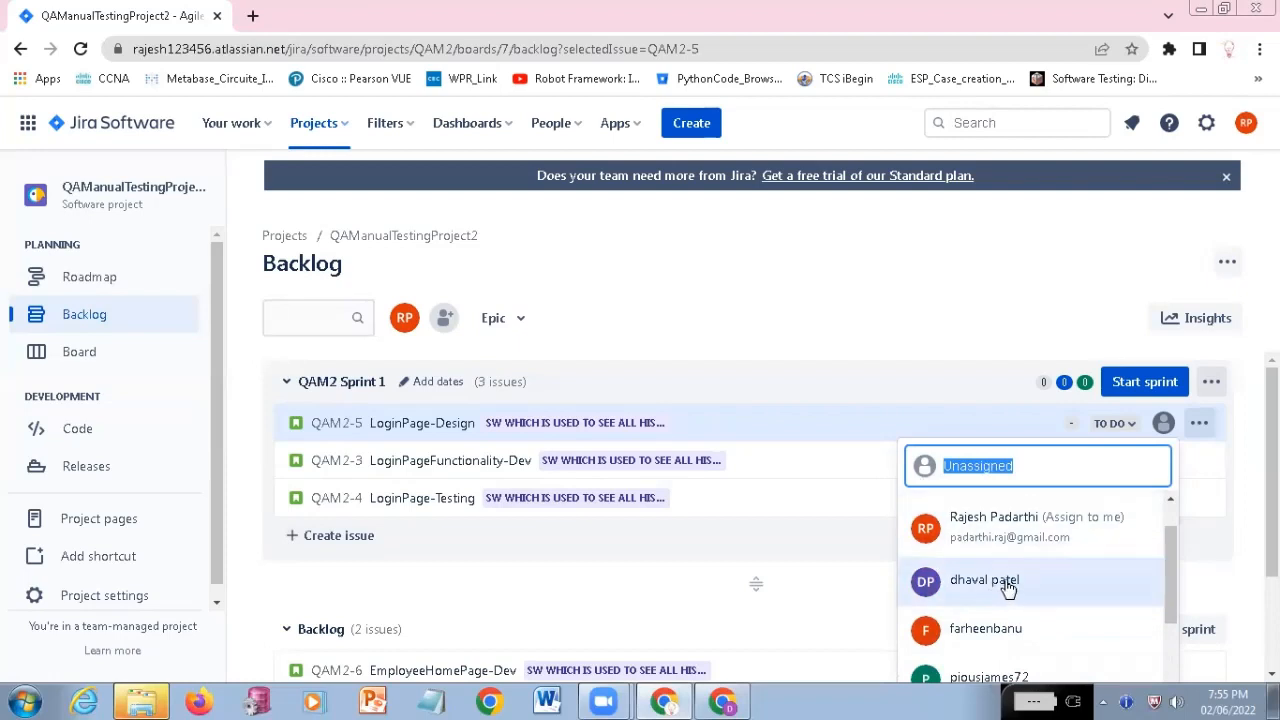
left_click(1008, 588)
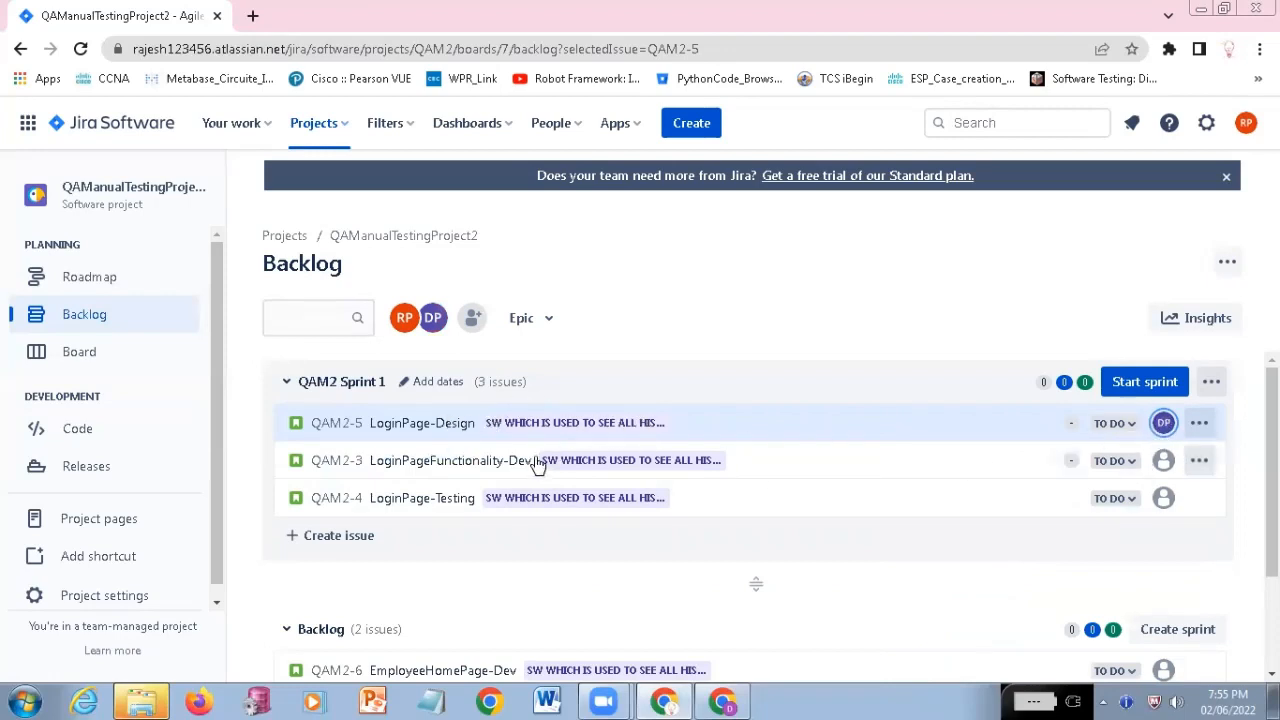
Assign the LoginPageFunctionality-Dev story to the team member with the initial P
left_click(1163, 461)
scroll(1030, 590, "down", 3)
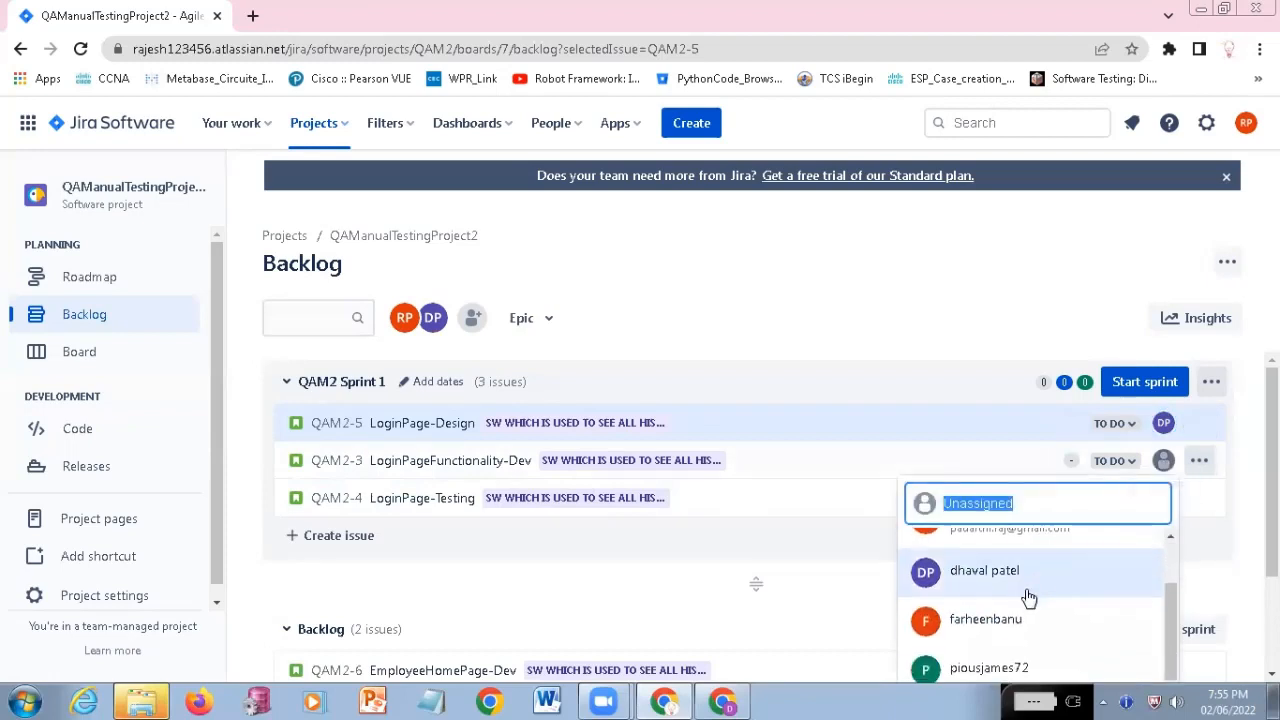
scroll(1010, 620, "down", 2)
left_click(1006, 580)
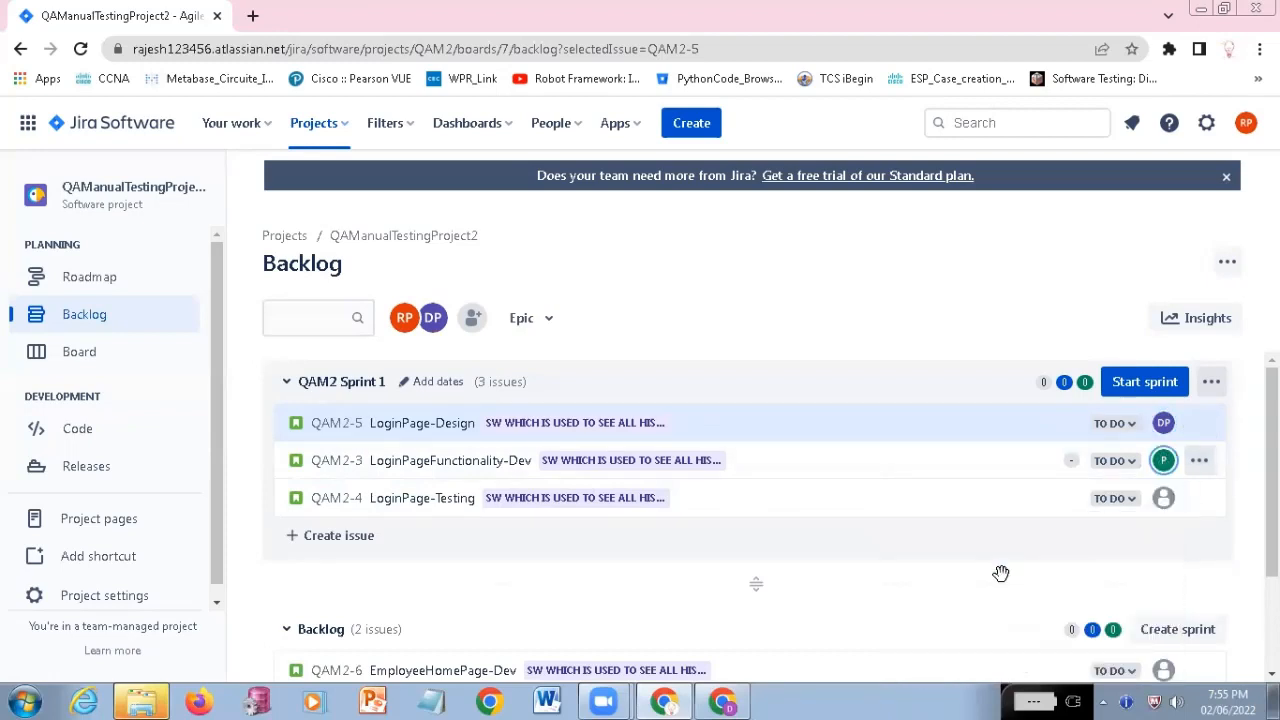
Assign the LoginPage-Testing story to the team member with initials SJ
left_click(1163, 502)
scroll(1000, 630, "down", 3)
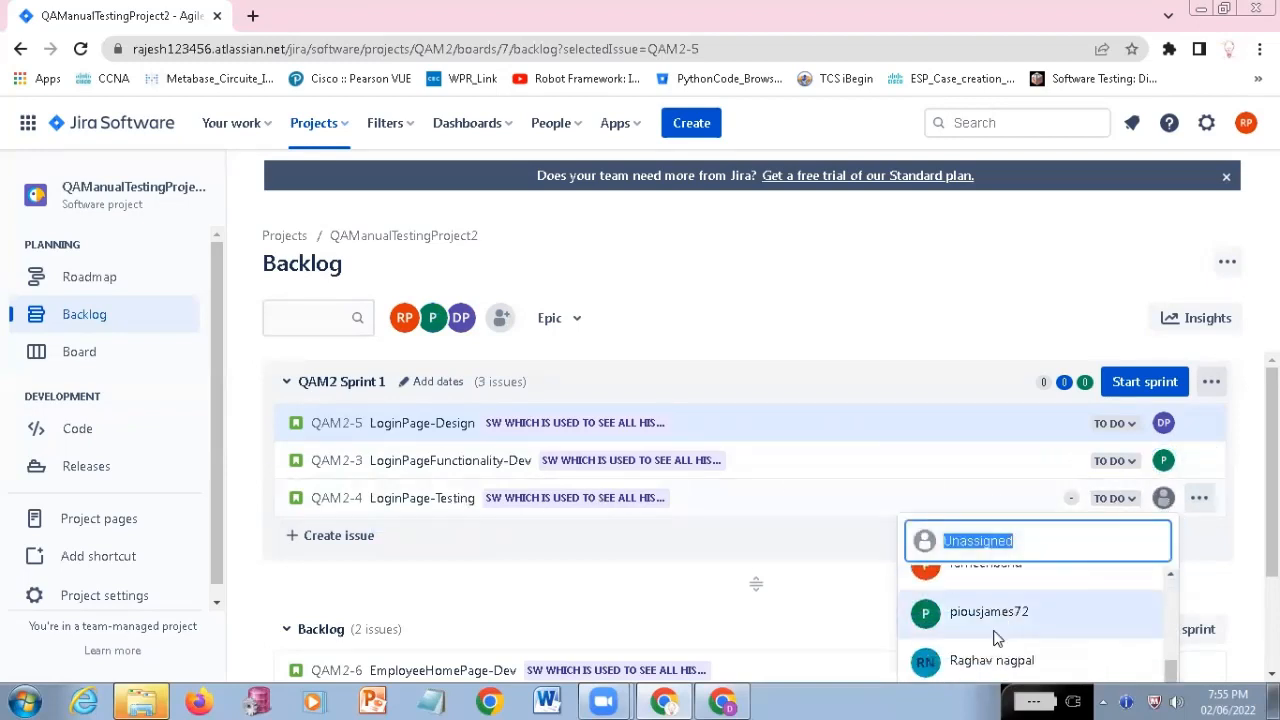
scroll(993, 635, "down", 1)
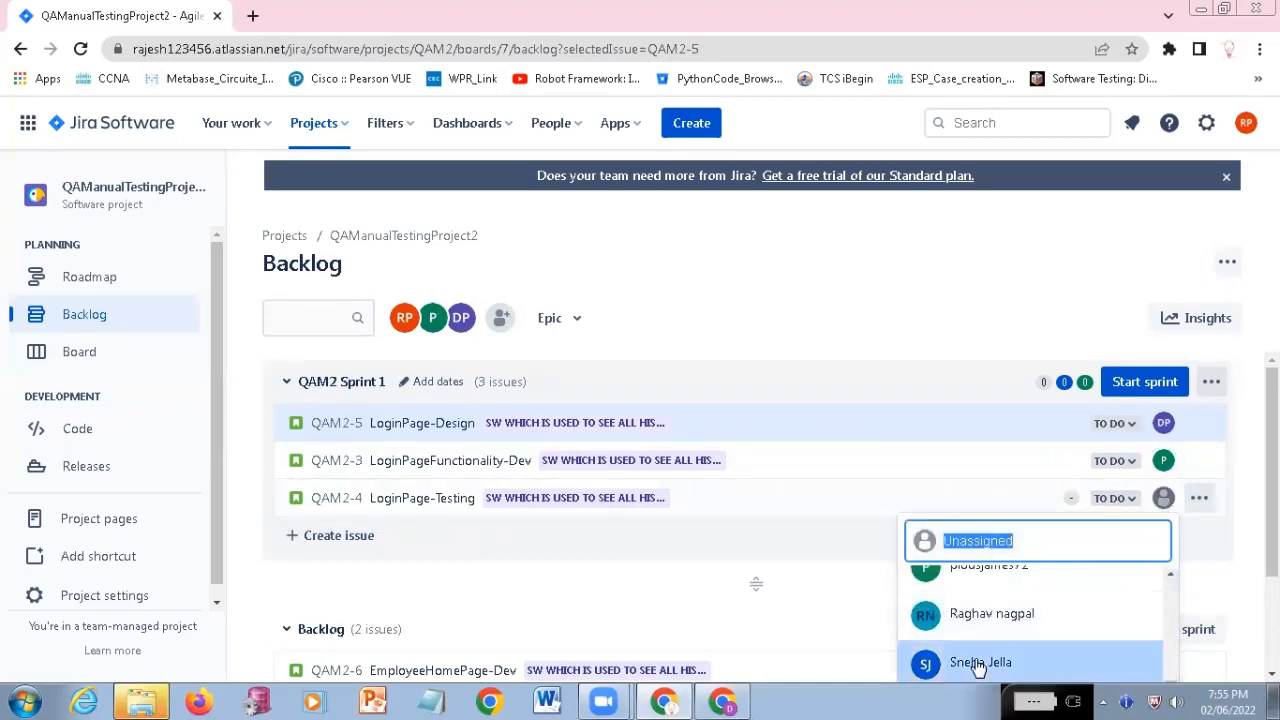
left_click(978, 667)
Move EmployeeHomePage-Dev into QAM2 Sprint 1 above LoginPage-Testing and assign it to the team member with the initial S
scroll(1128, 540, "down", 3)
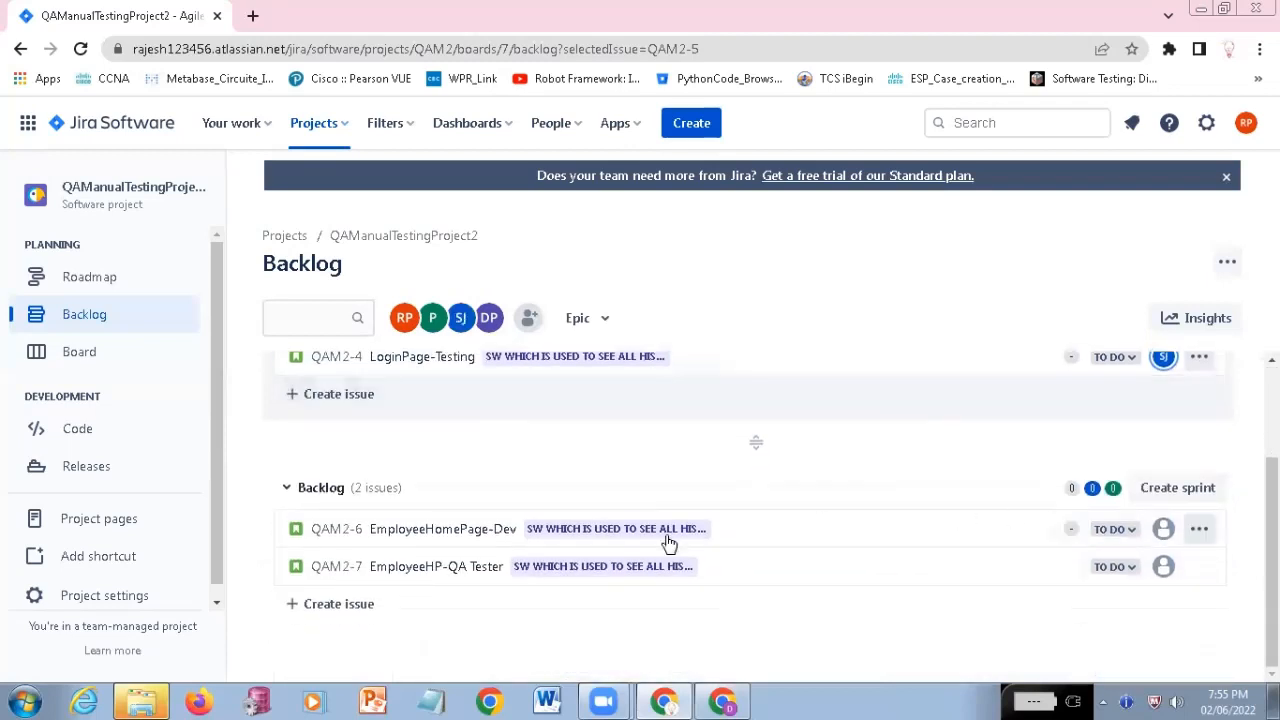
left_click_drag(668, 525, 679, 499)
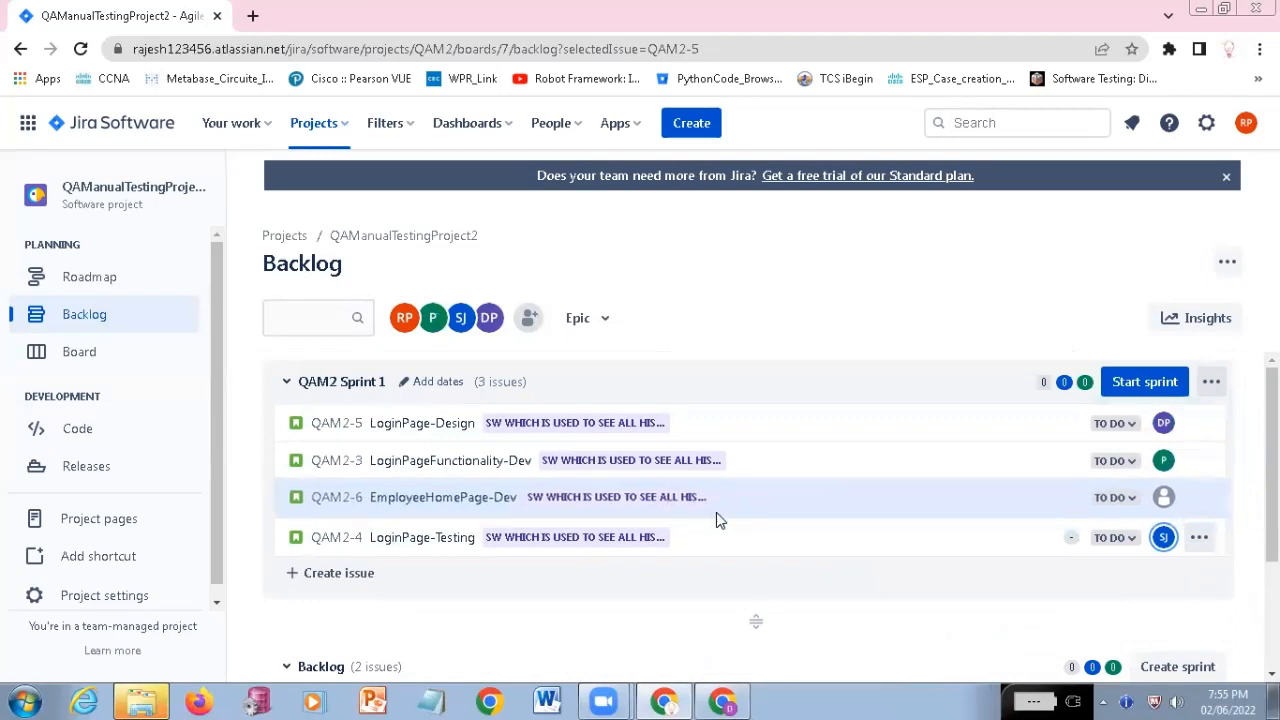
left_click(1163, 498)
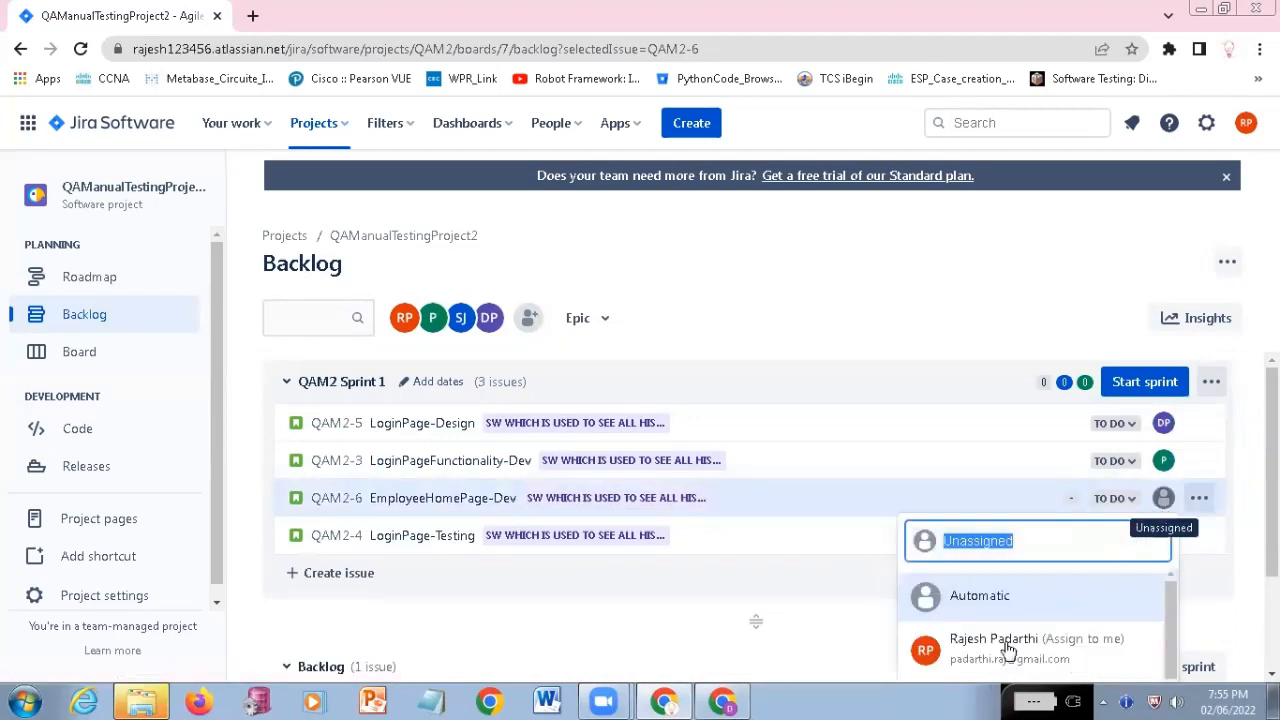
scroll(1000, 655, "down", 2)
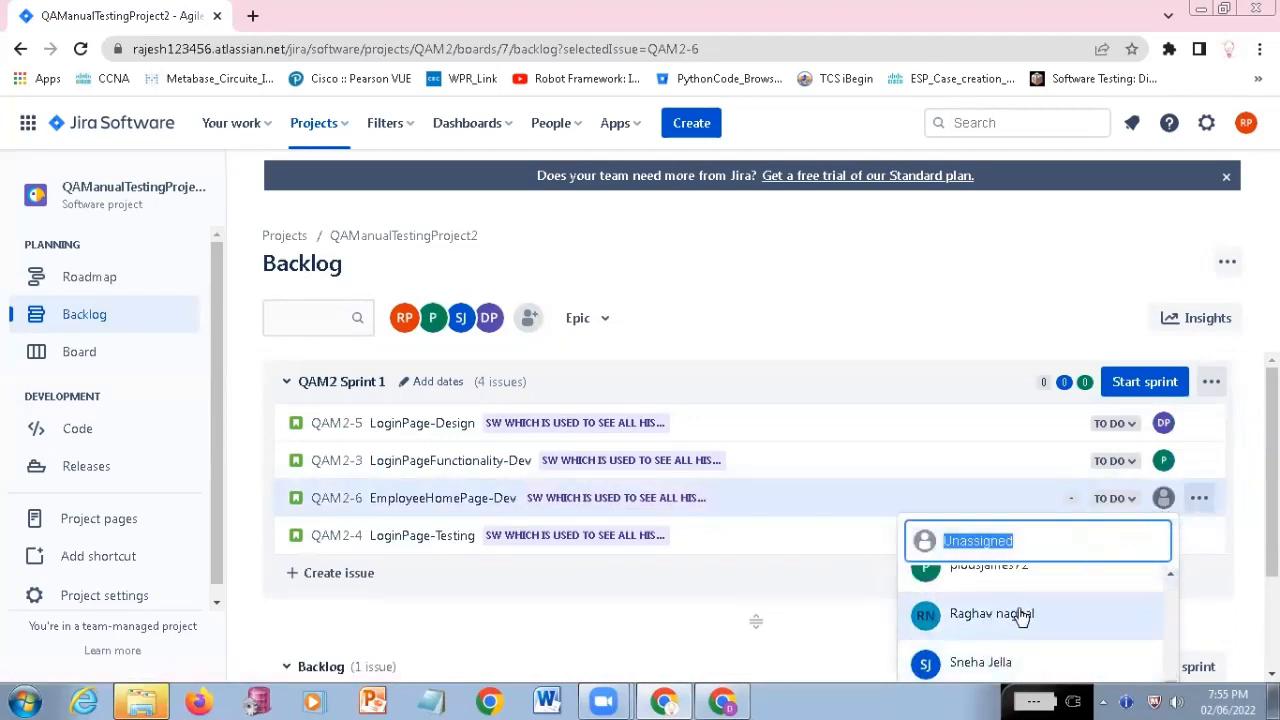
scroll(1022, 627, "up", 2)
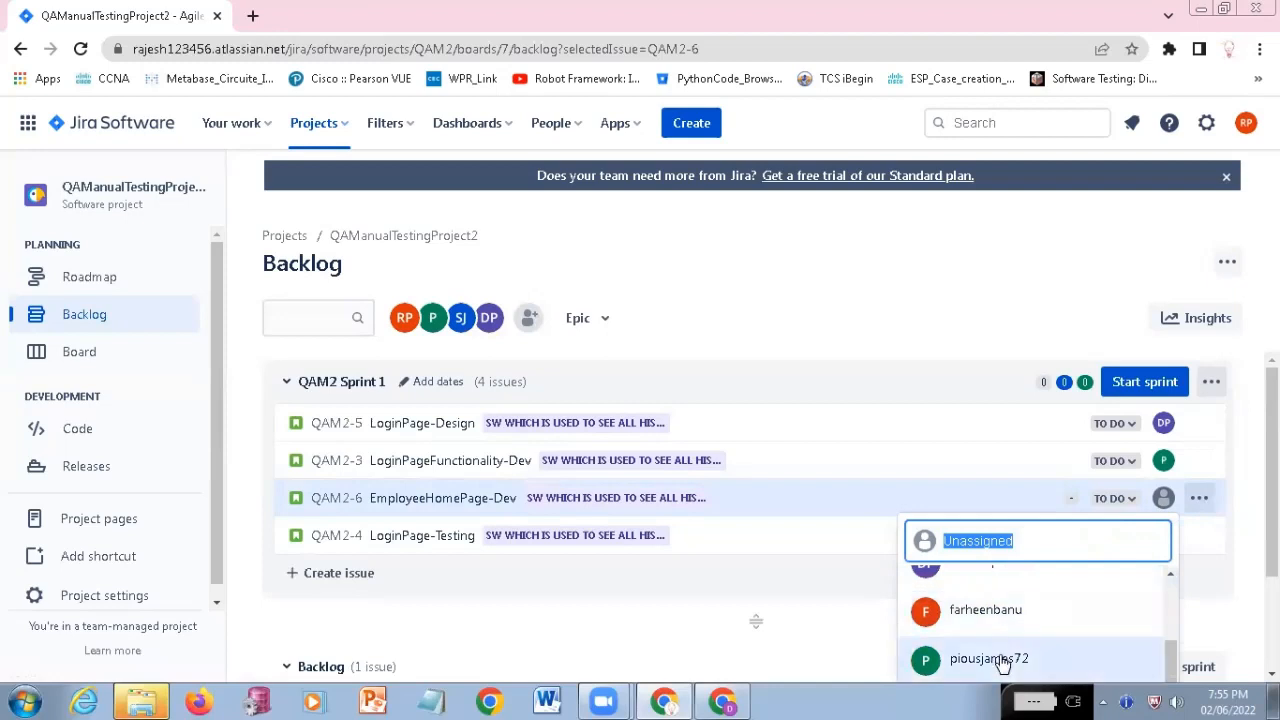
scroll(1029, 634, "down", 2)
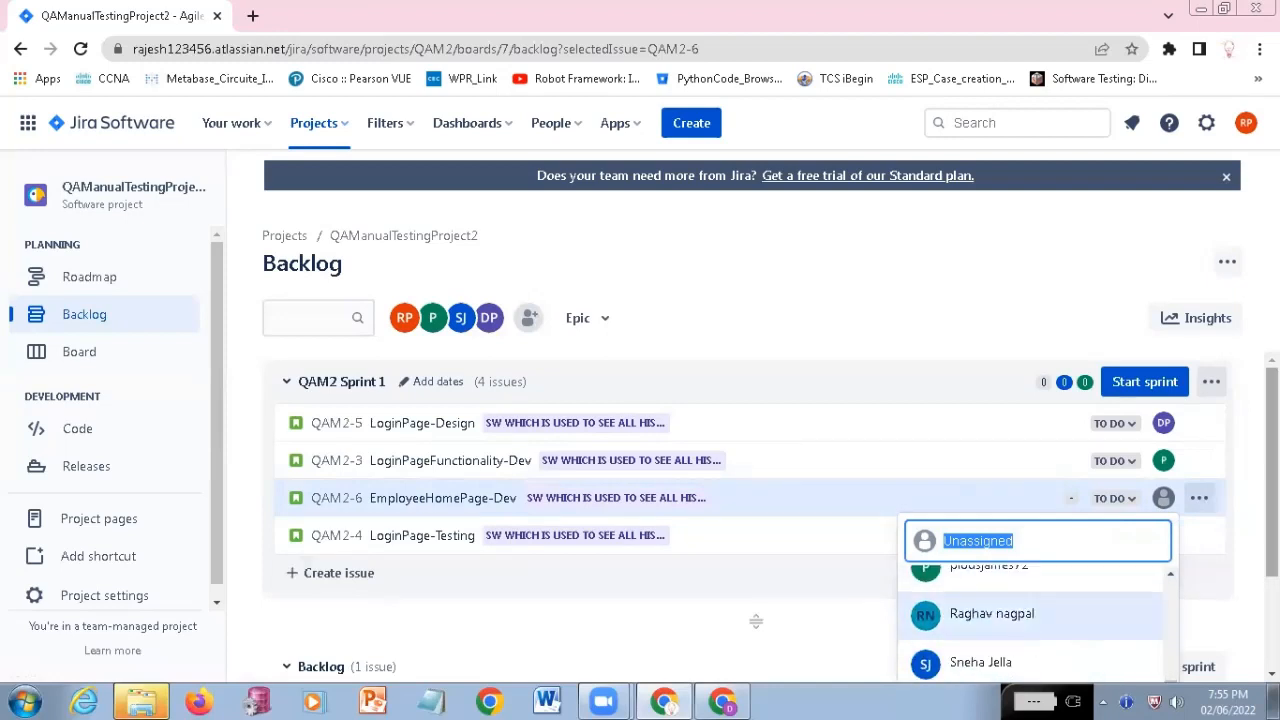
scroll(1029, 634, "down", 3)
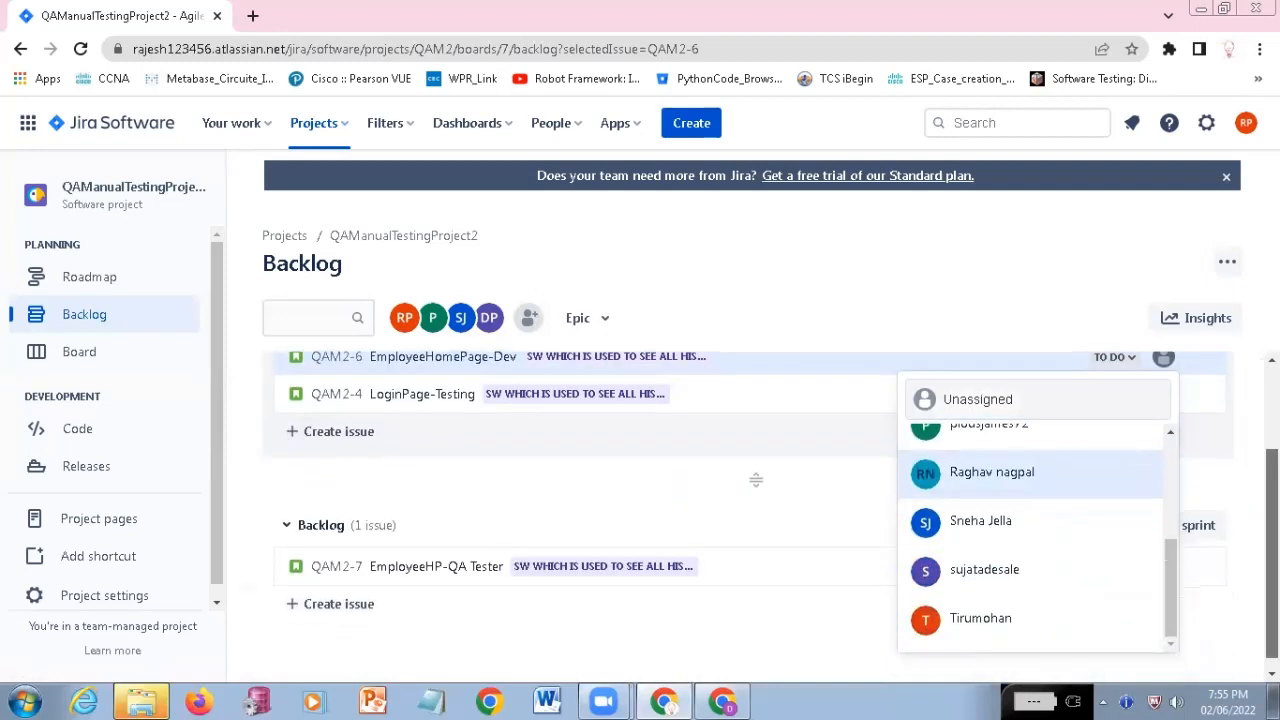
left_click(1000, 582)
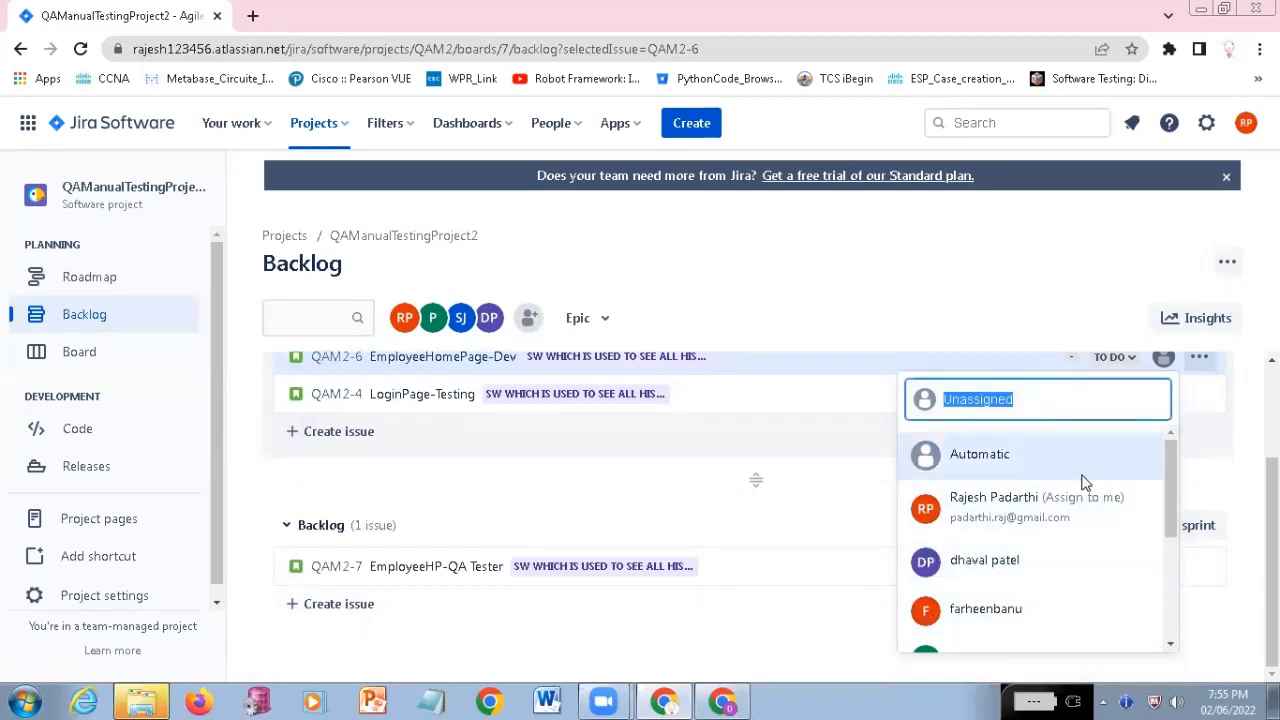
scroll(1019, 582, "down", 3)
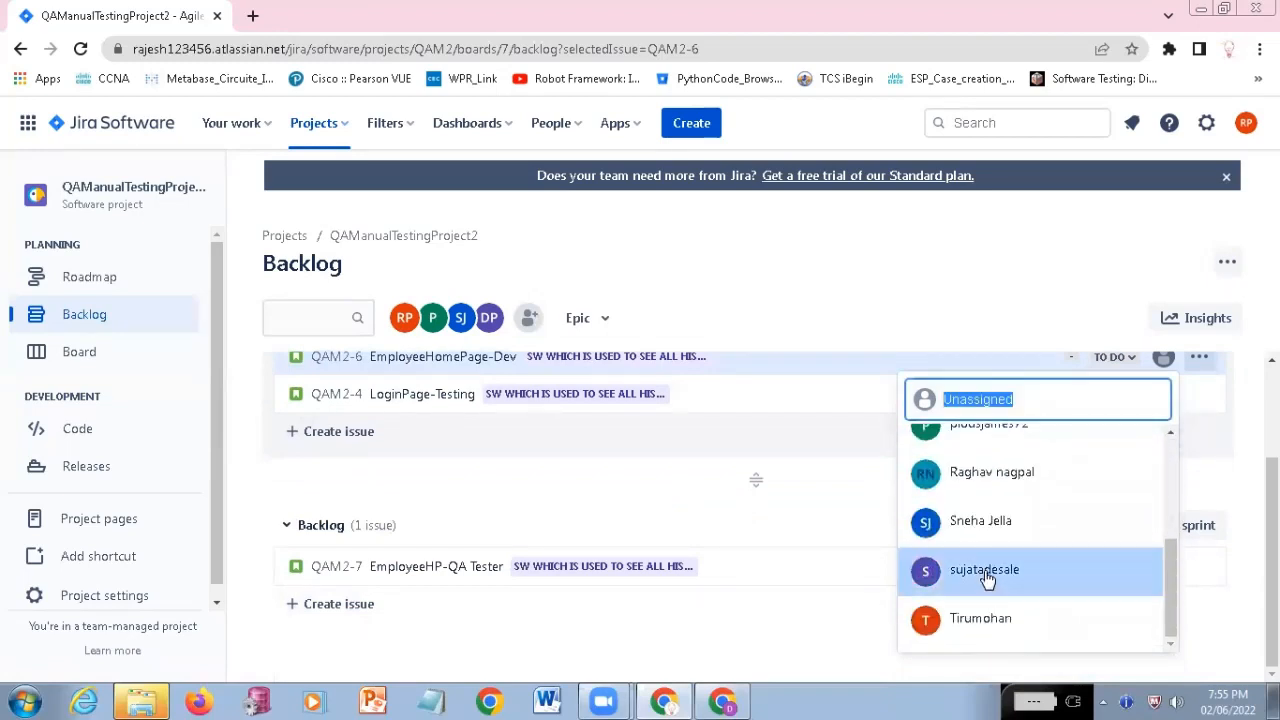
left_click(1000, 590)
Review the stories in QAM2 Sprint 1 and the backlog, then collapse the sprint section
scroll(1088, 468, "up", 1)
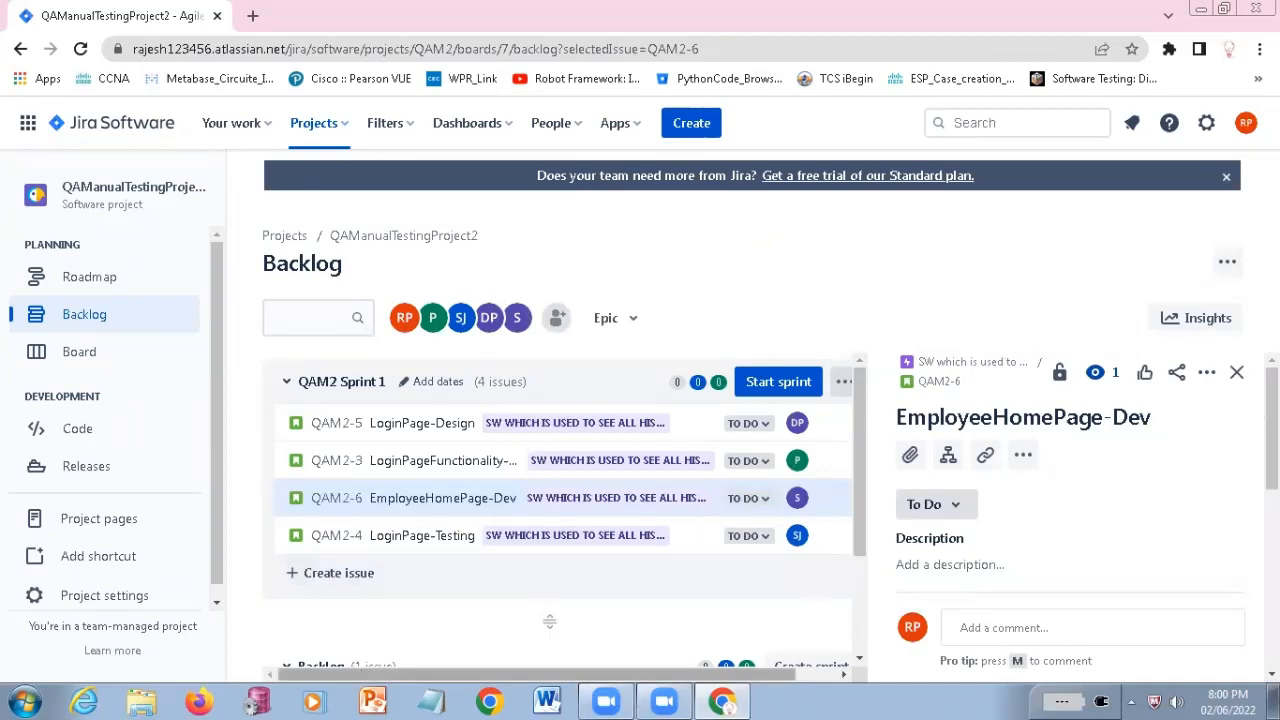
scroll(834, 622, "down", 1)
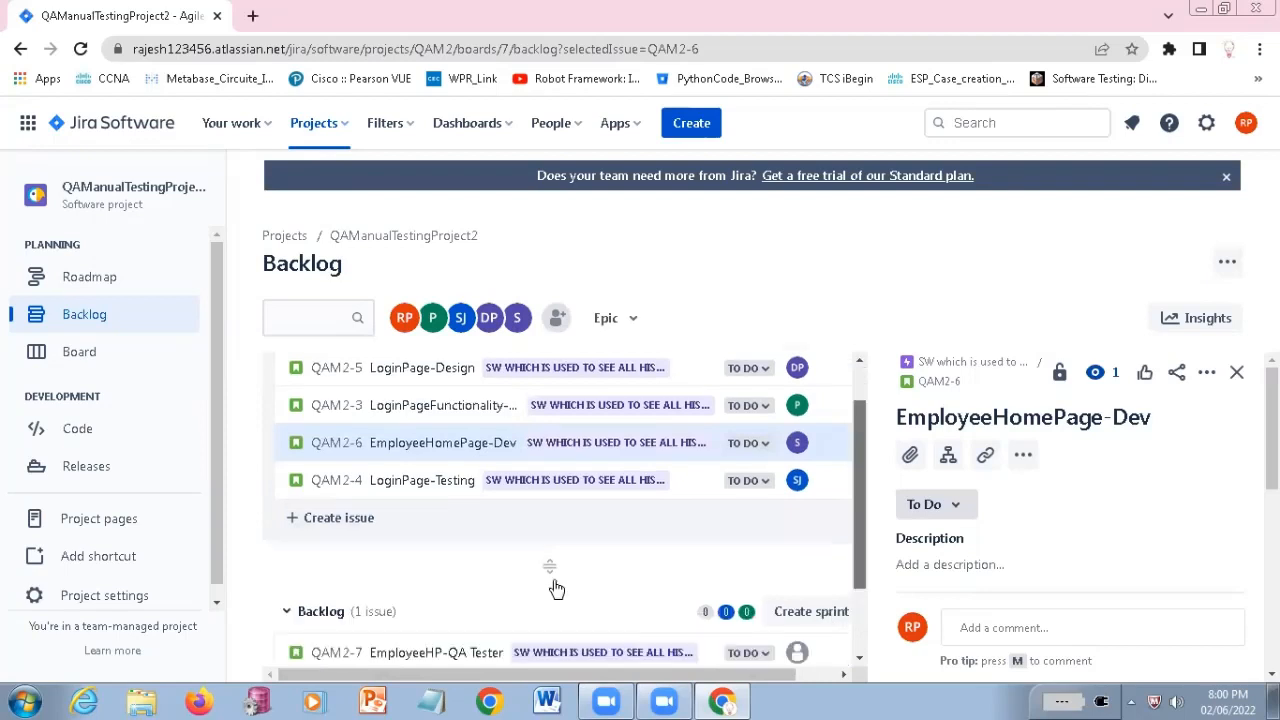
scroll(458, 545, "down", 2)
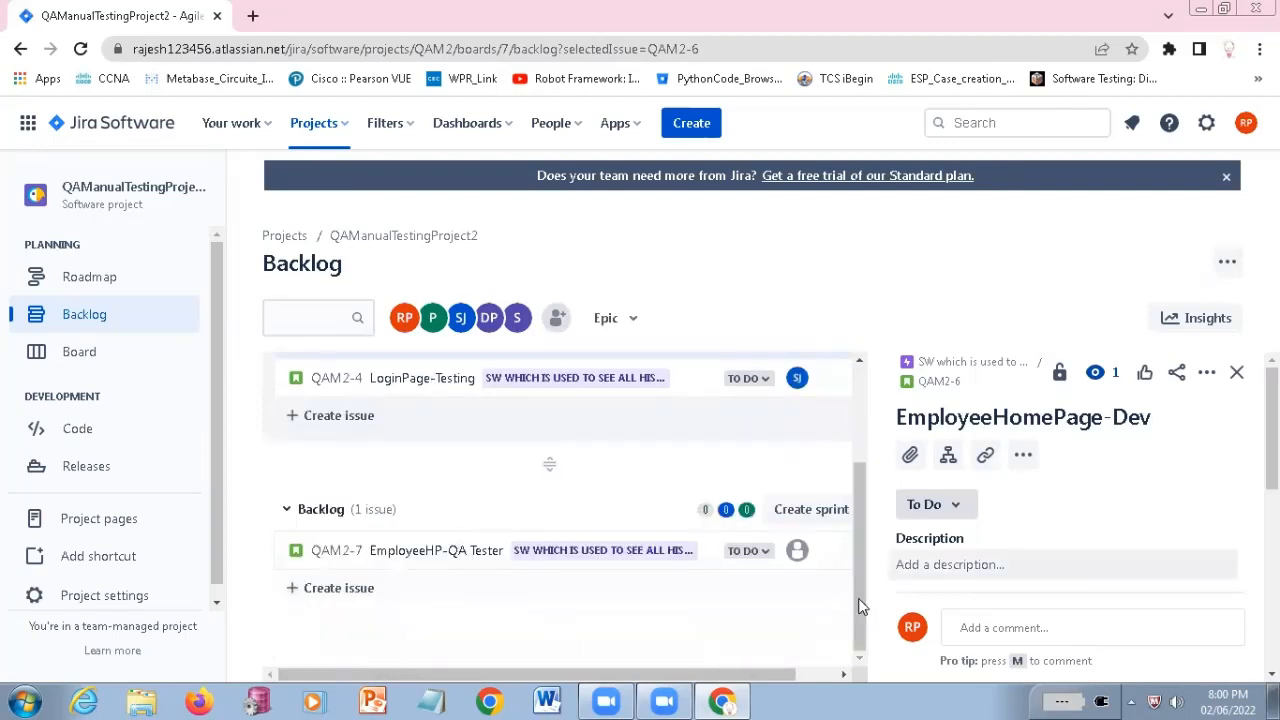
scroll(834, 438, "up", 3)
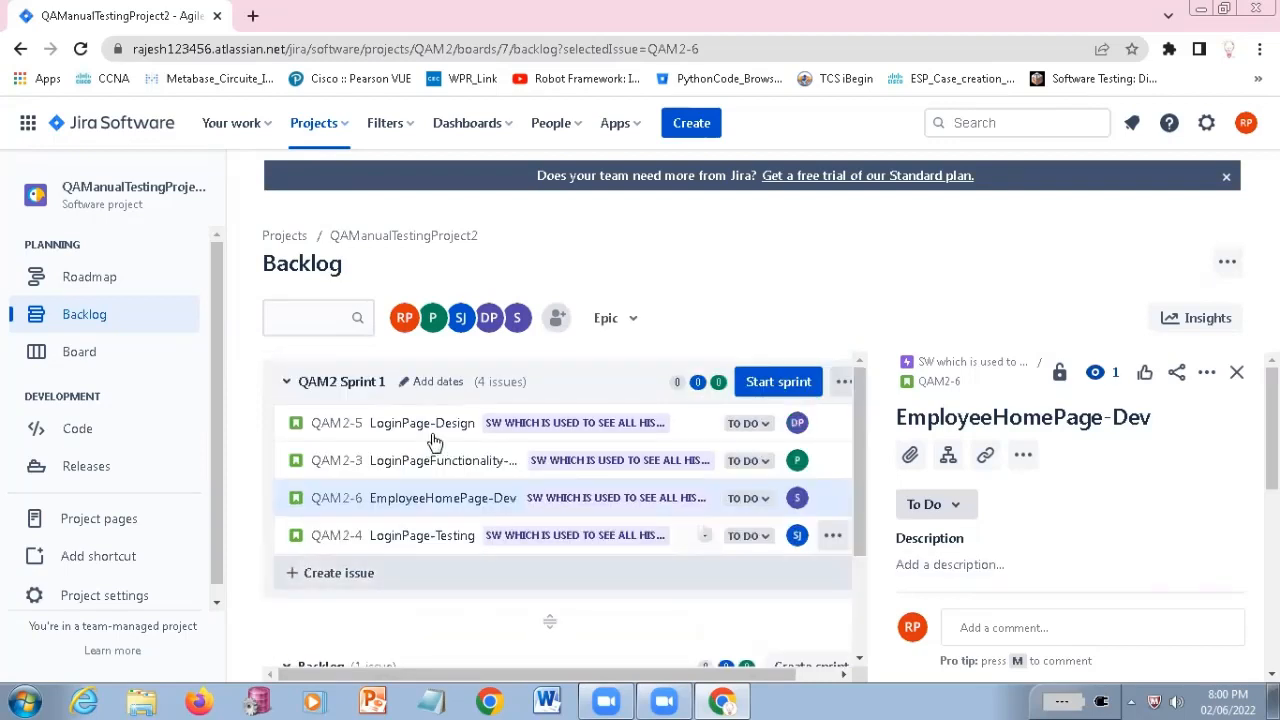
left_click(366, 380)
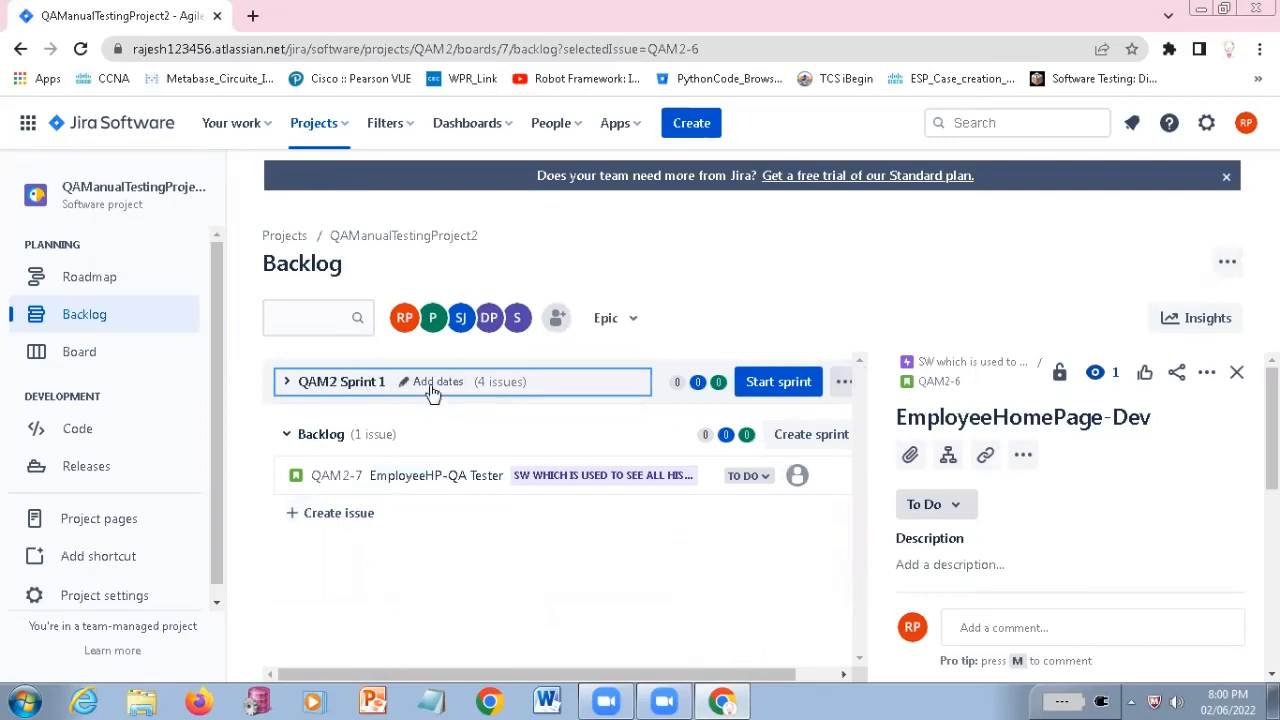
Expand QAM2 Sprint 1 and set the LoginPage-Design story point estimate to 5
left_click(378, 388)
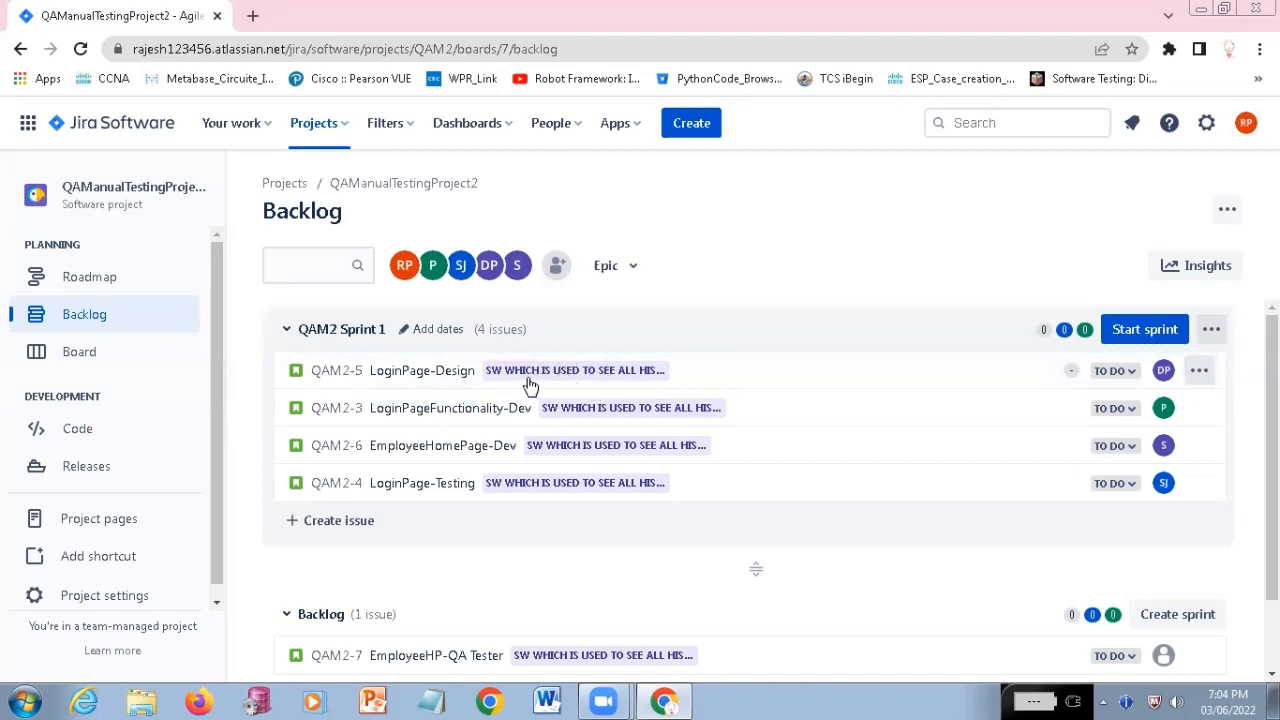
left_click(1071, 370)
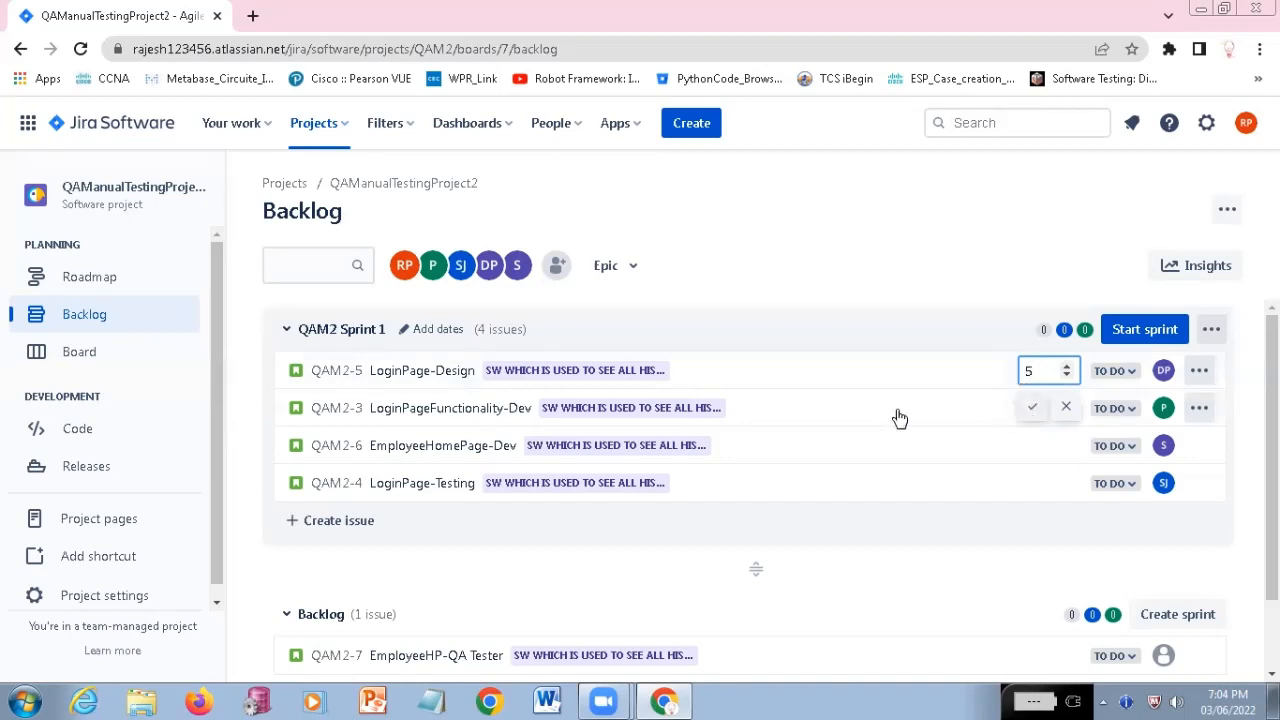
left_click(1031, 410)
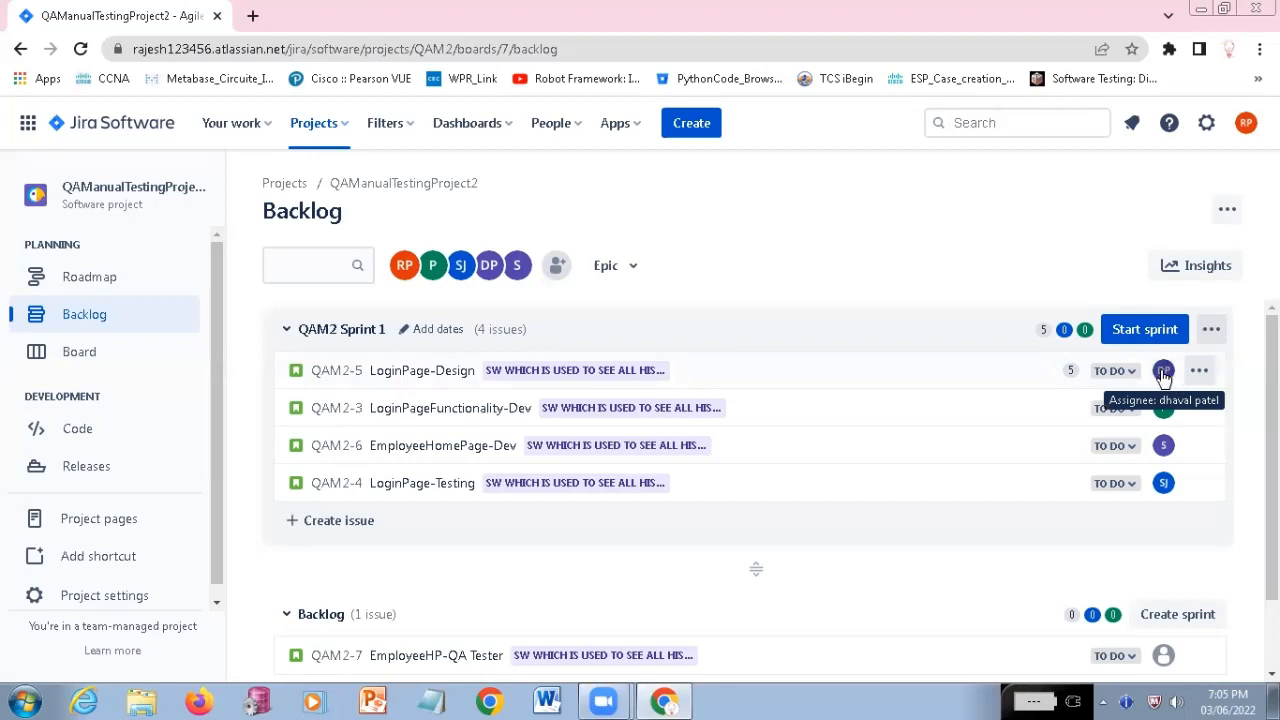
Change the LoginPage-Design story point estimate to 6
left_click(1072, 371)
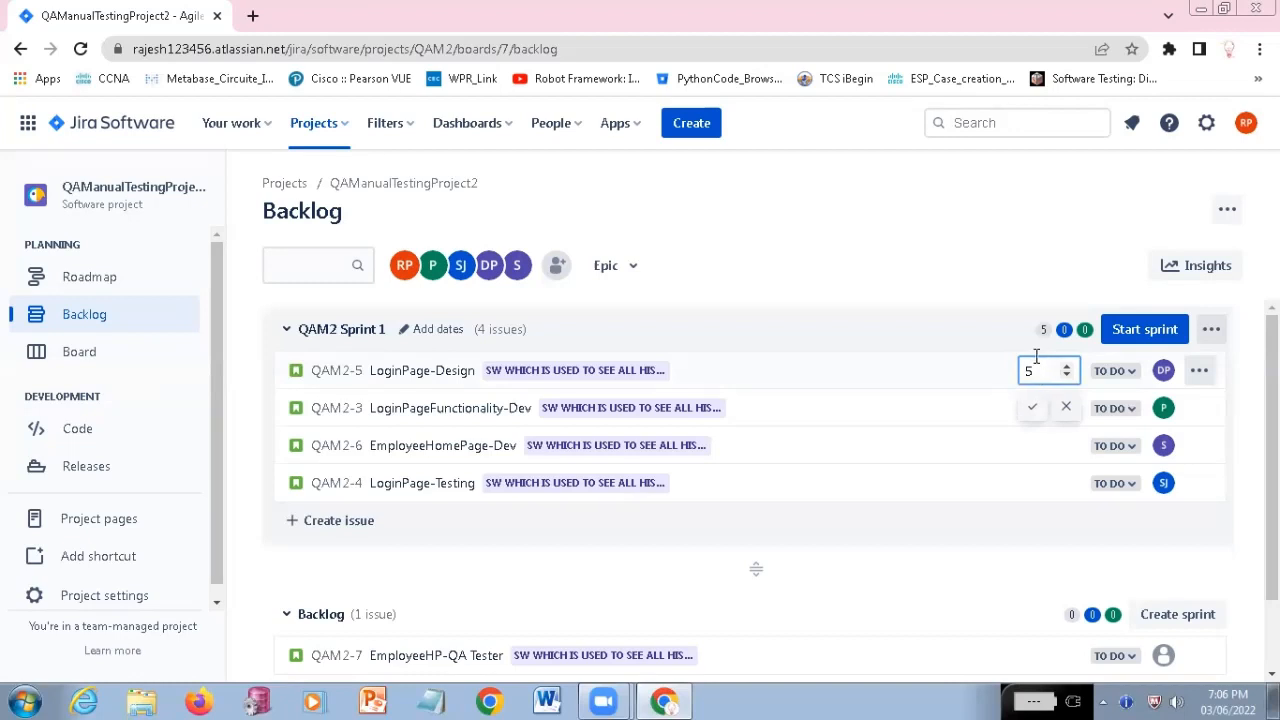
left_click_drag(1035, 371, 1014, 374)
type("6")
left_click(1026, 408)
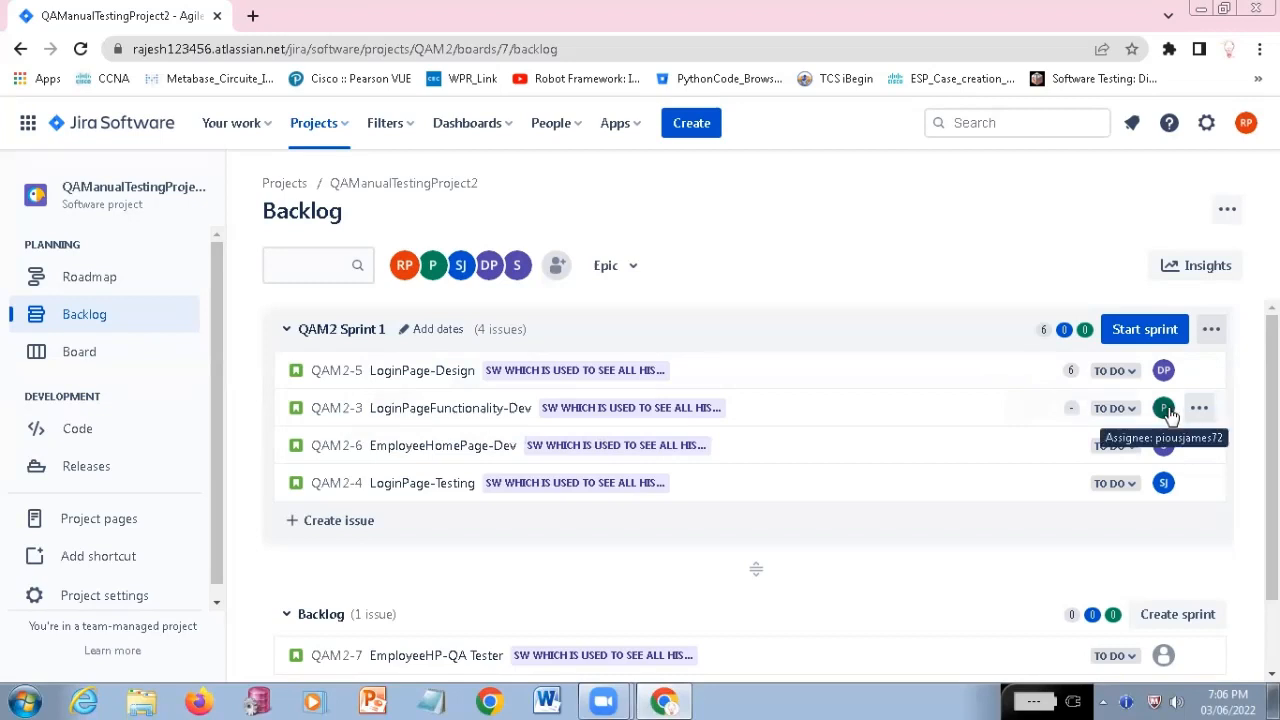
Set the story point estimates to 4 for LoginPageFunctionality-Dev and 7 for EmployeeHomePage-Dev
left_click(1071, 409)
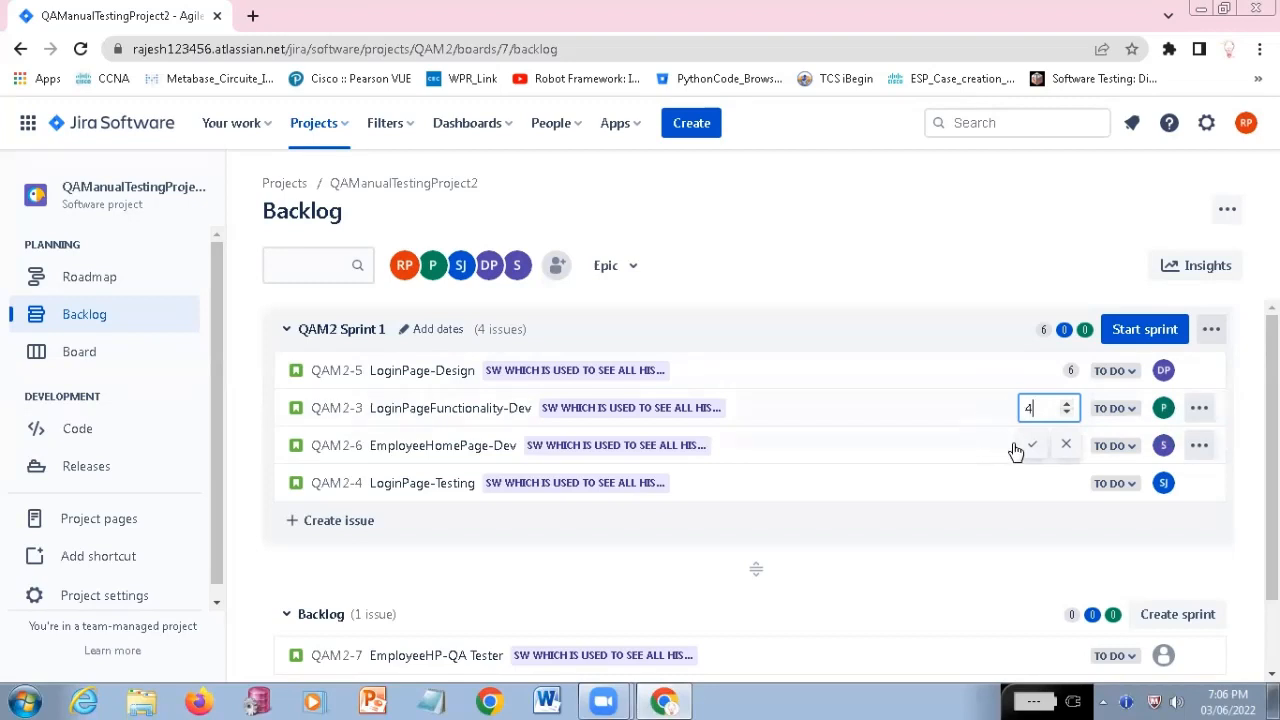
left_click(1031, 449)
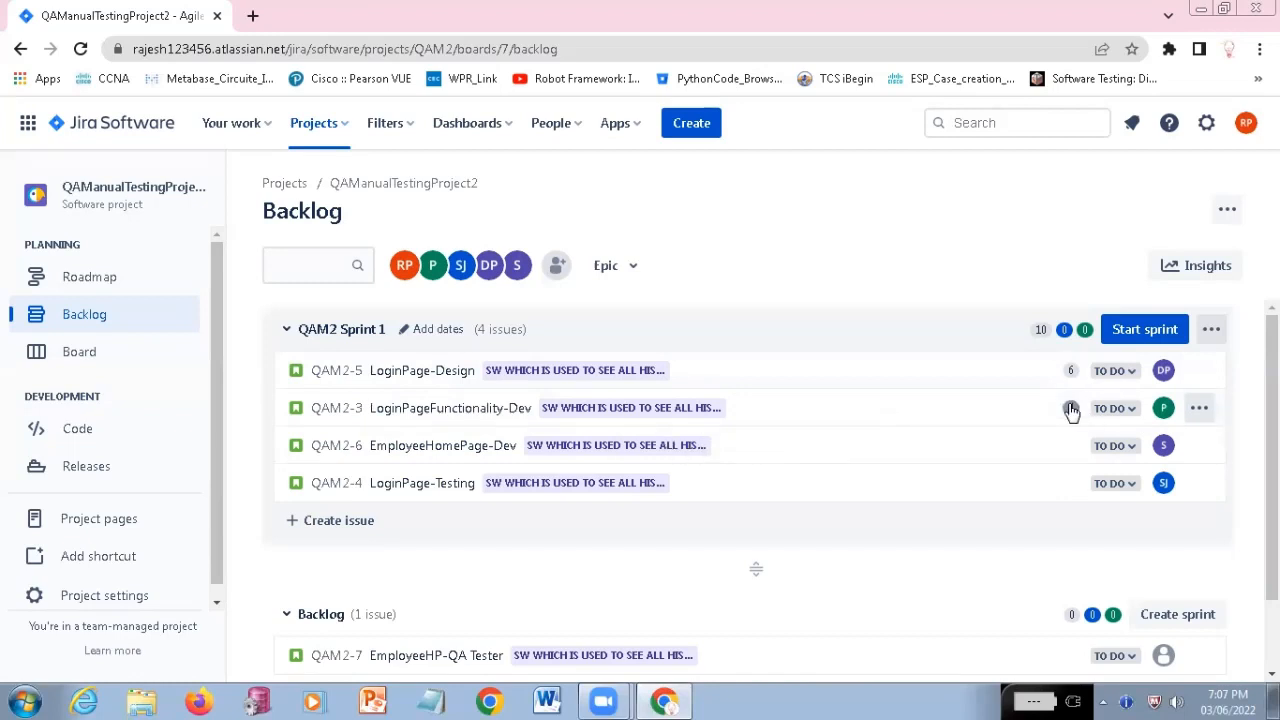
left_click(1071, 446)
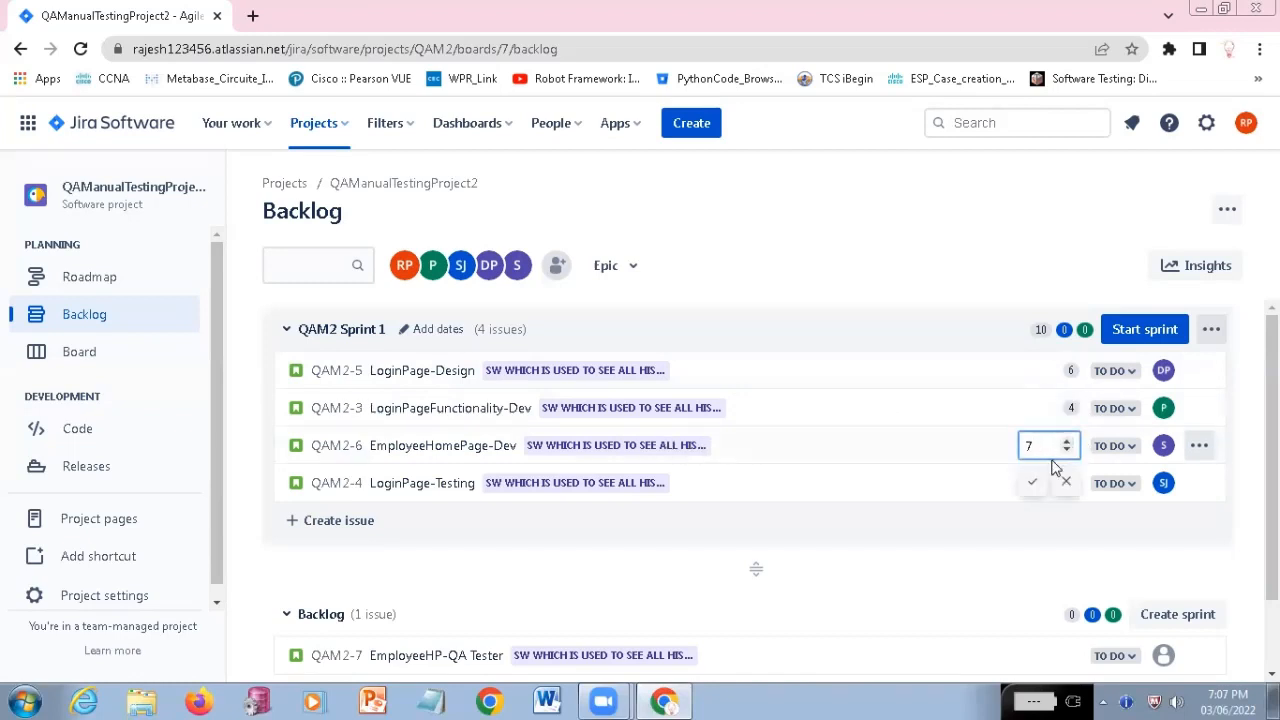
left_click(1036, 483)
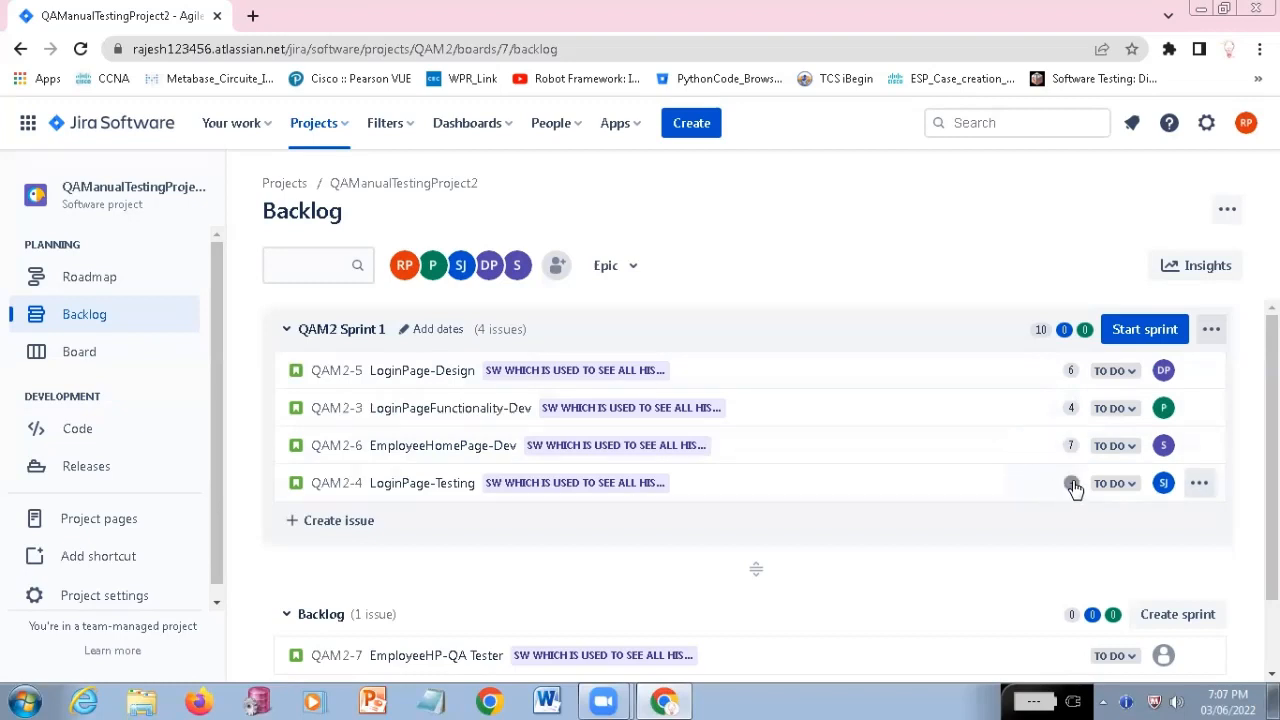
Set the story point estimate of LoginPage-Testing to 9
left_click(1072, 484)
type("9")
left_click(1036, 527)
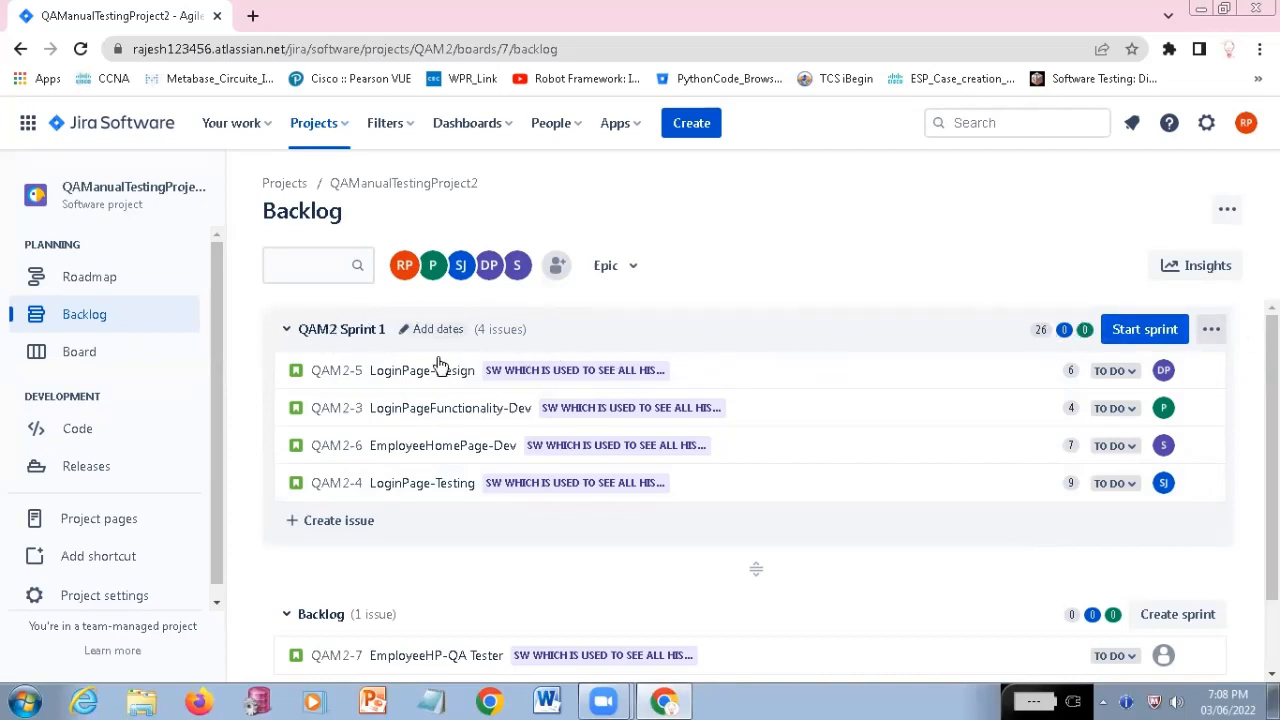
Set the story point estimate of the backlog story EmployeeHP-QA Tester to 7
scroll(585, 437, "down", 1)
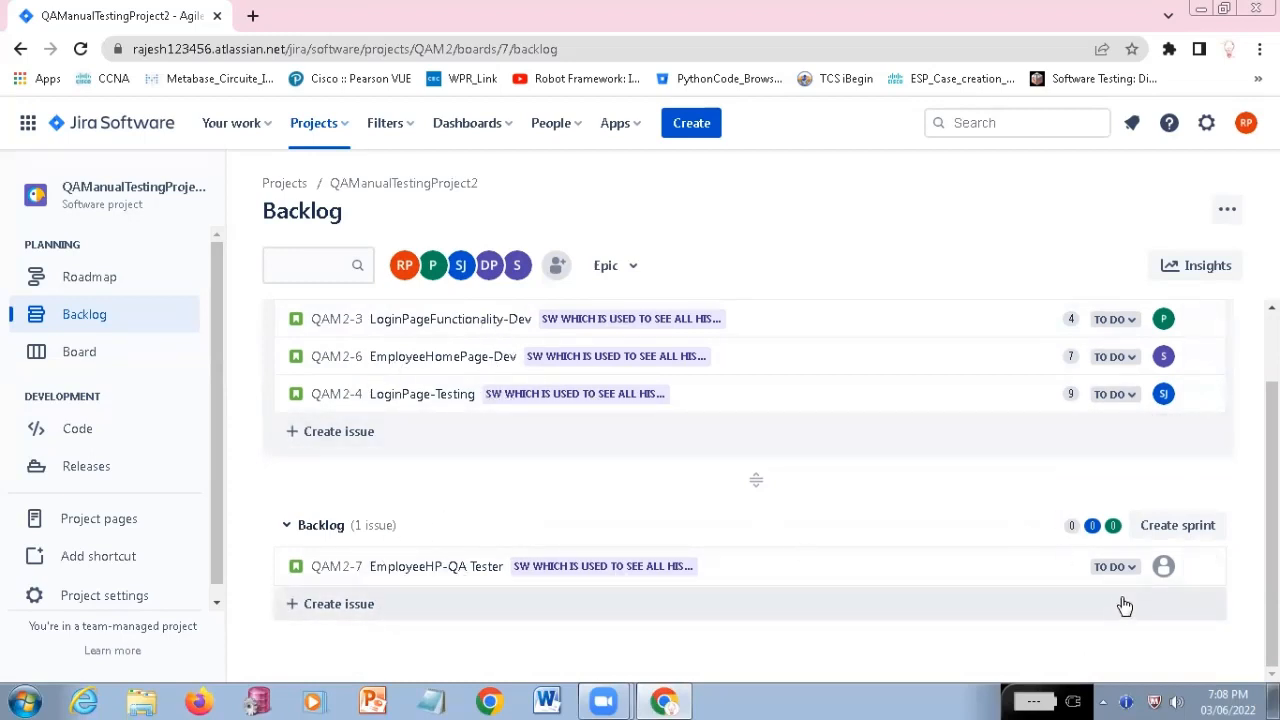
left_click(1066, 566)
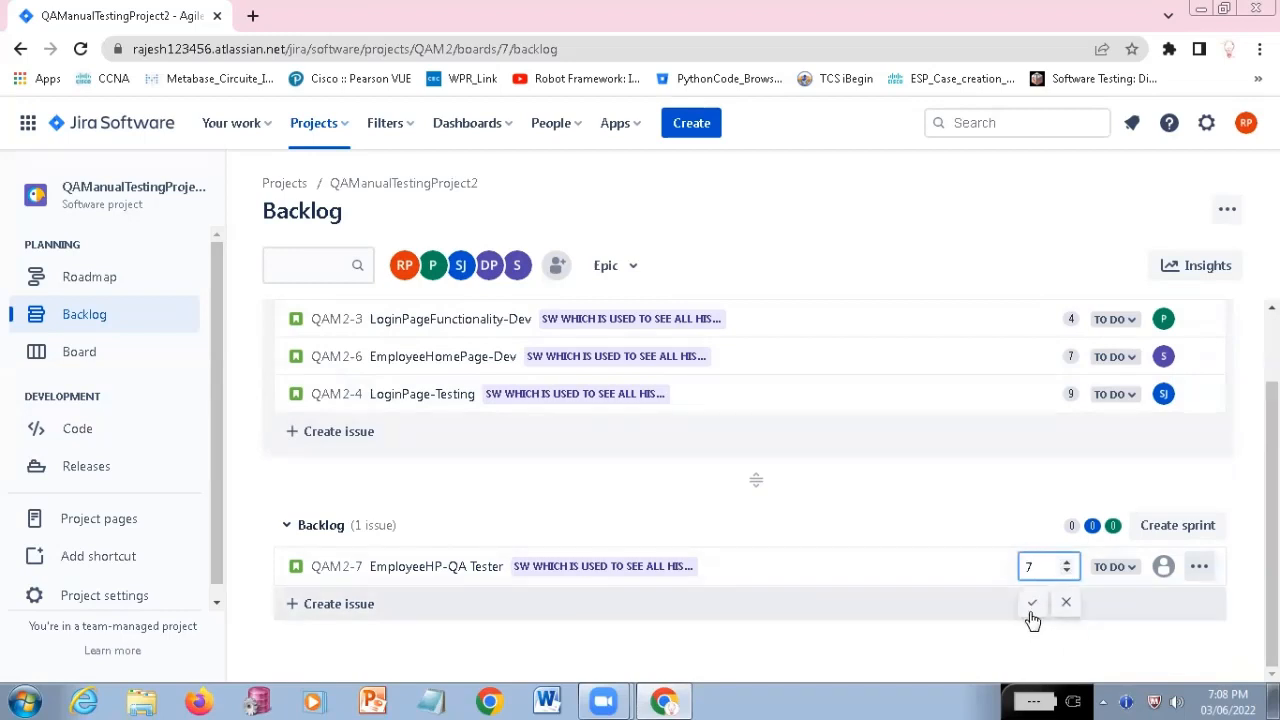
left_click(1033, 605)
scroll(925, 524, "up", 2)
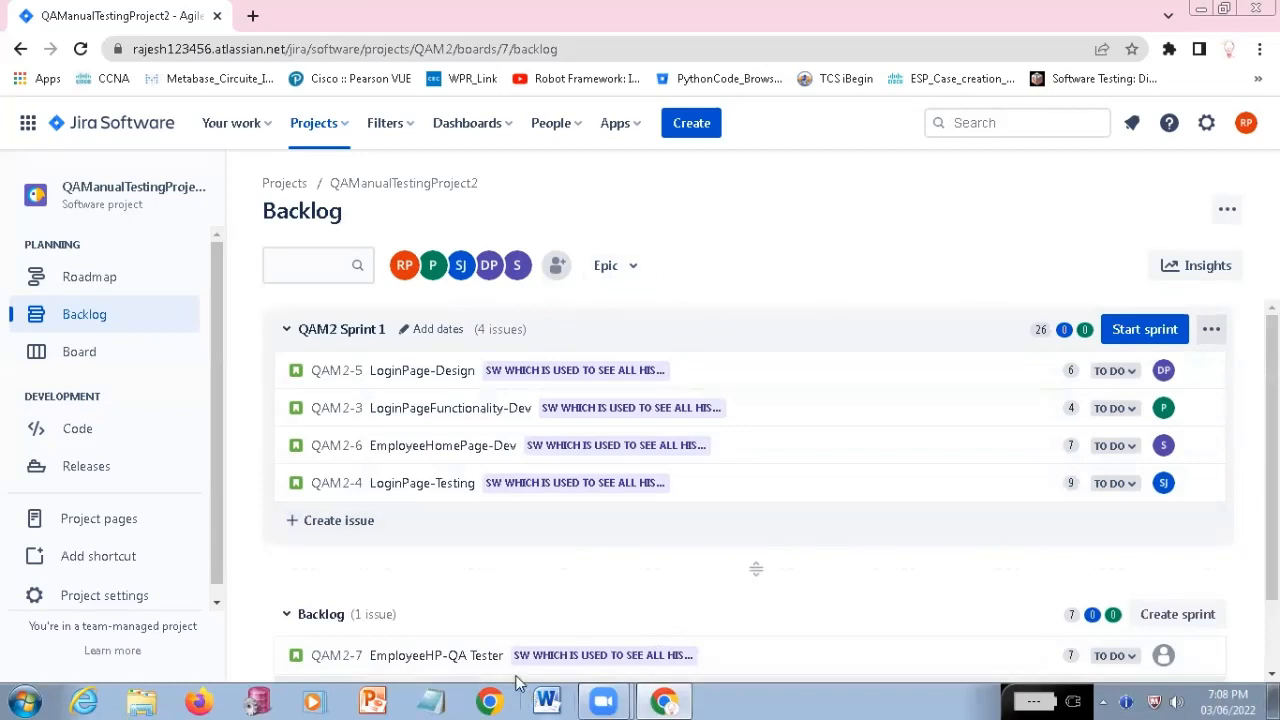
scroll(577, 609, "down", 2)
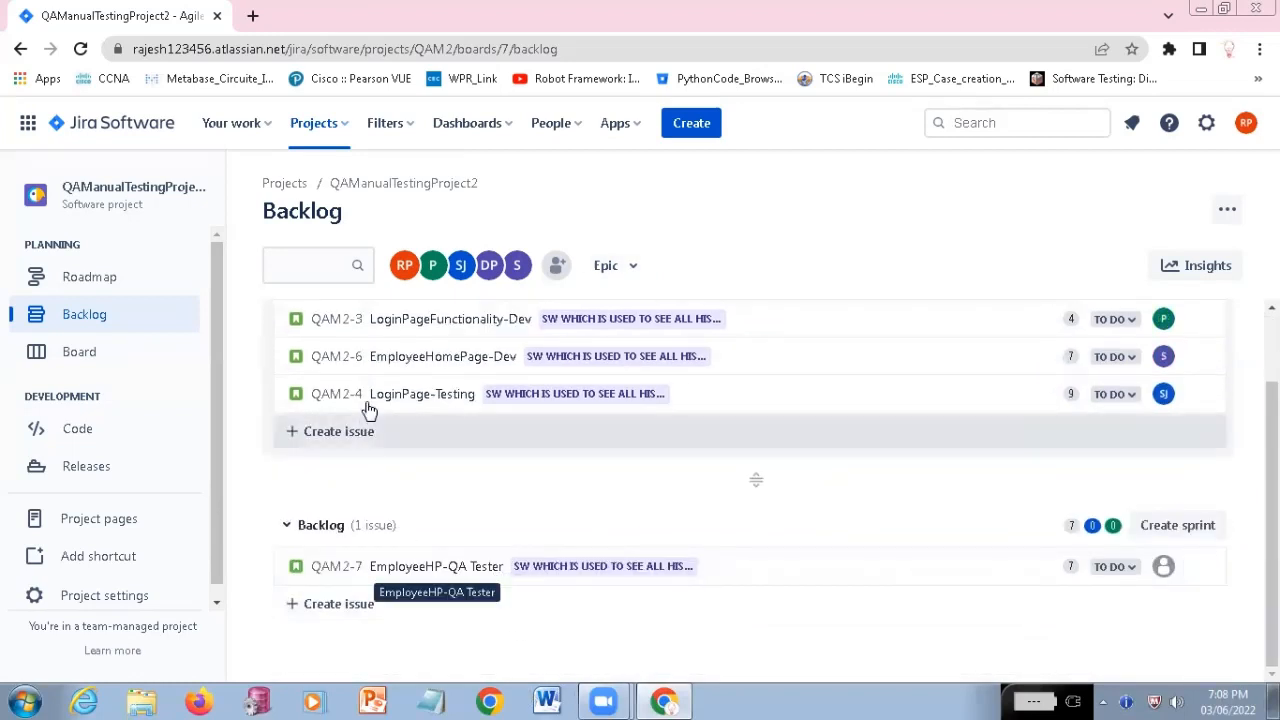
scroll(437, 585, "up", 2)
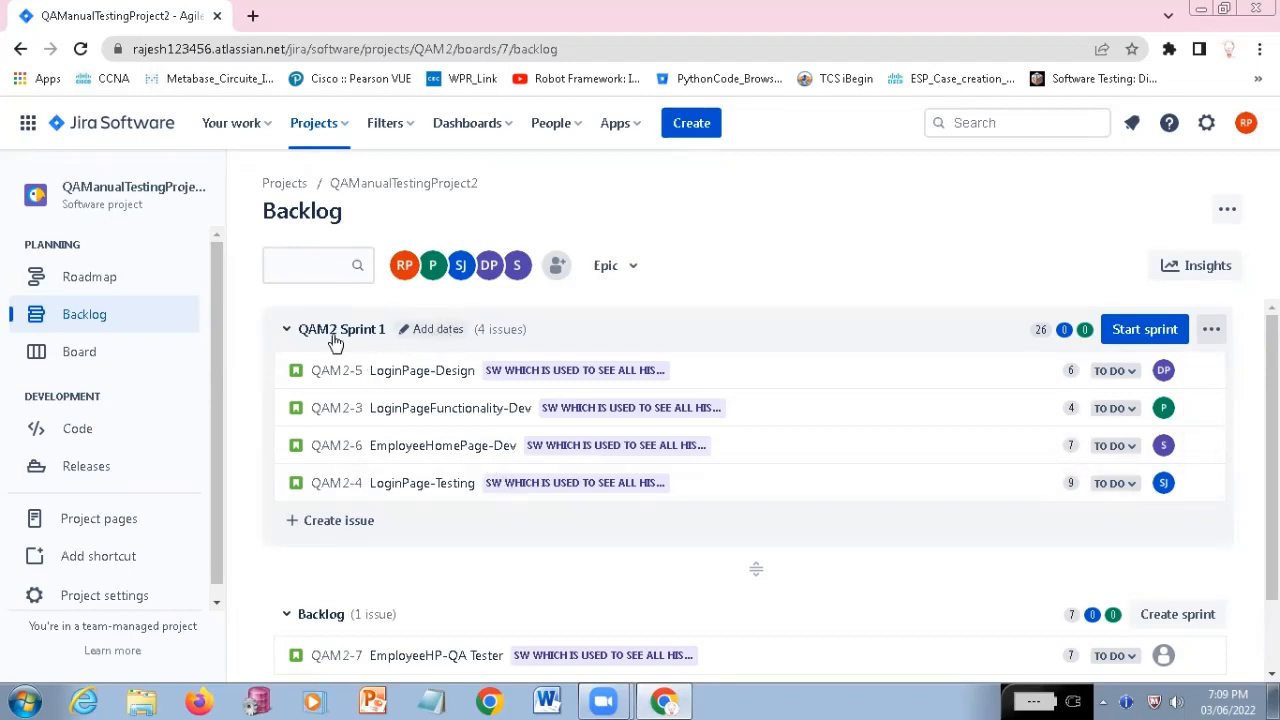
Schedule QAM2 Sprint 1 with start date 6/6/2022 and end date 6/17/2022, and save the sprint
left_click(436, 330)
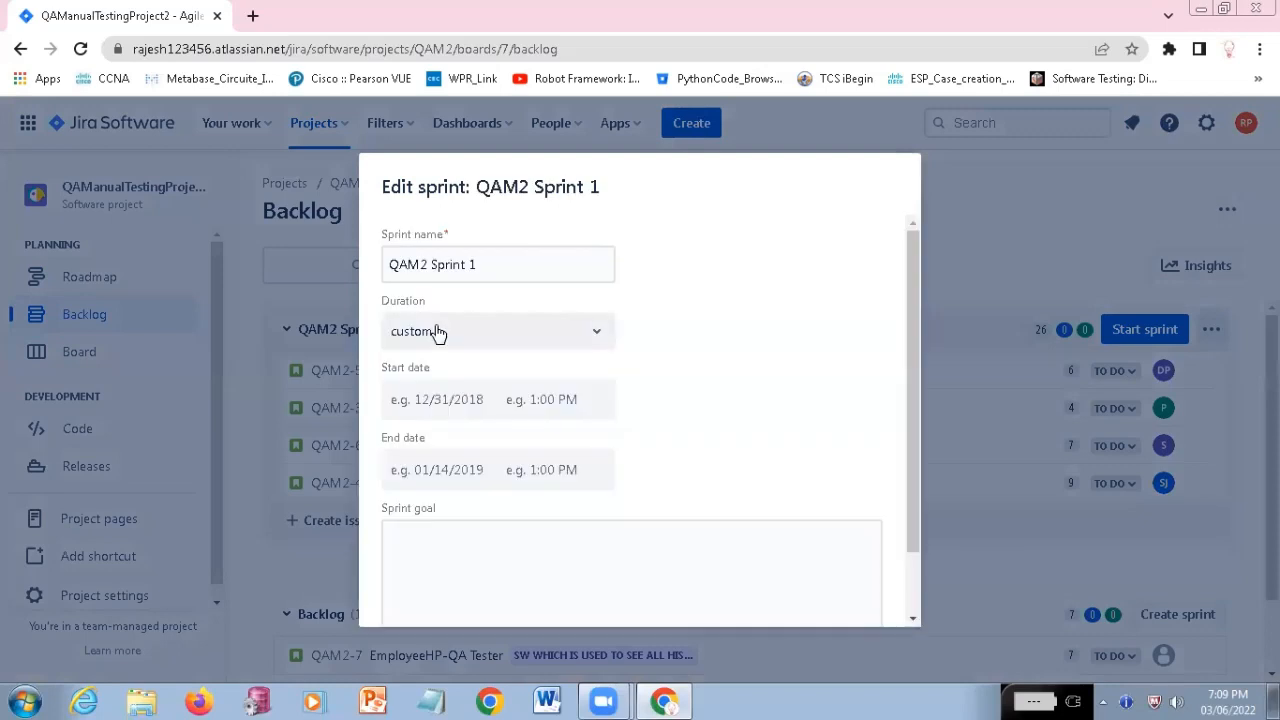
left_click(446, 400)
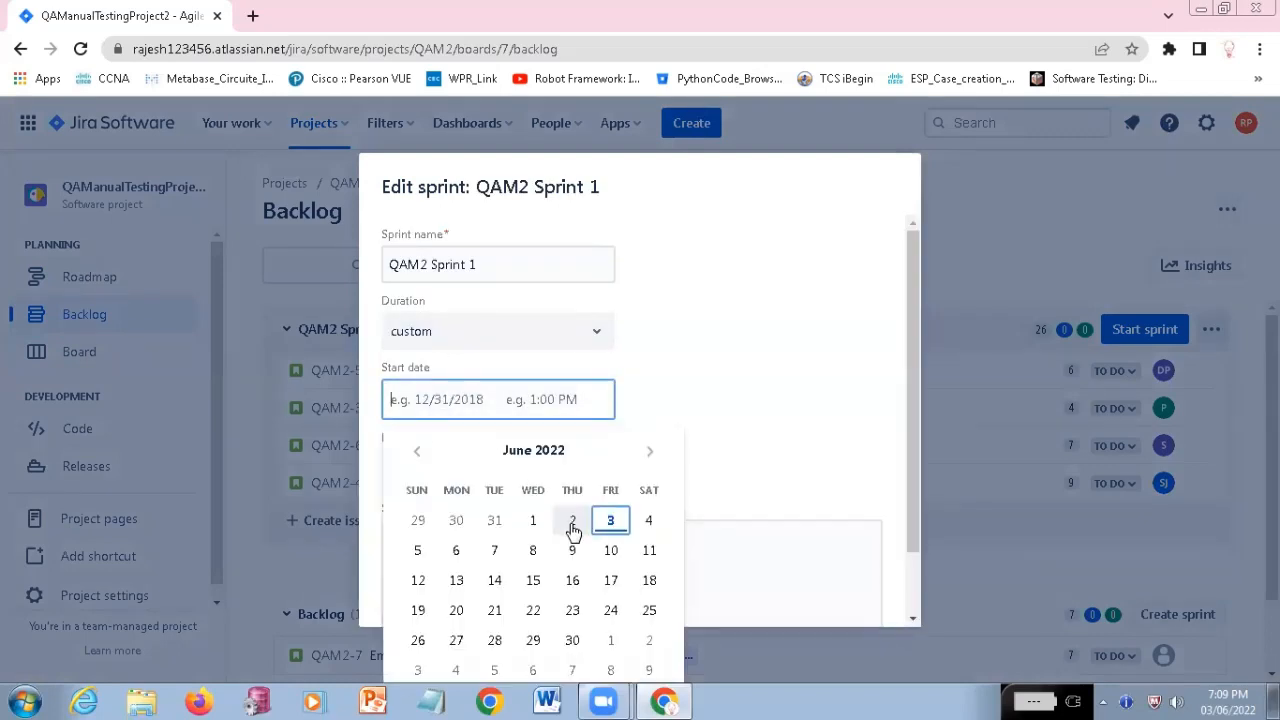
left_click(456, 551)
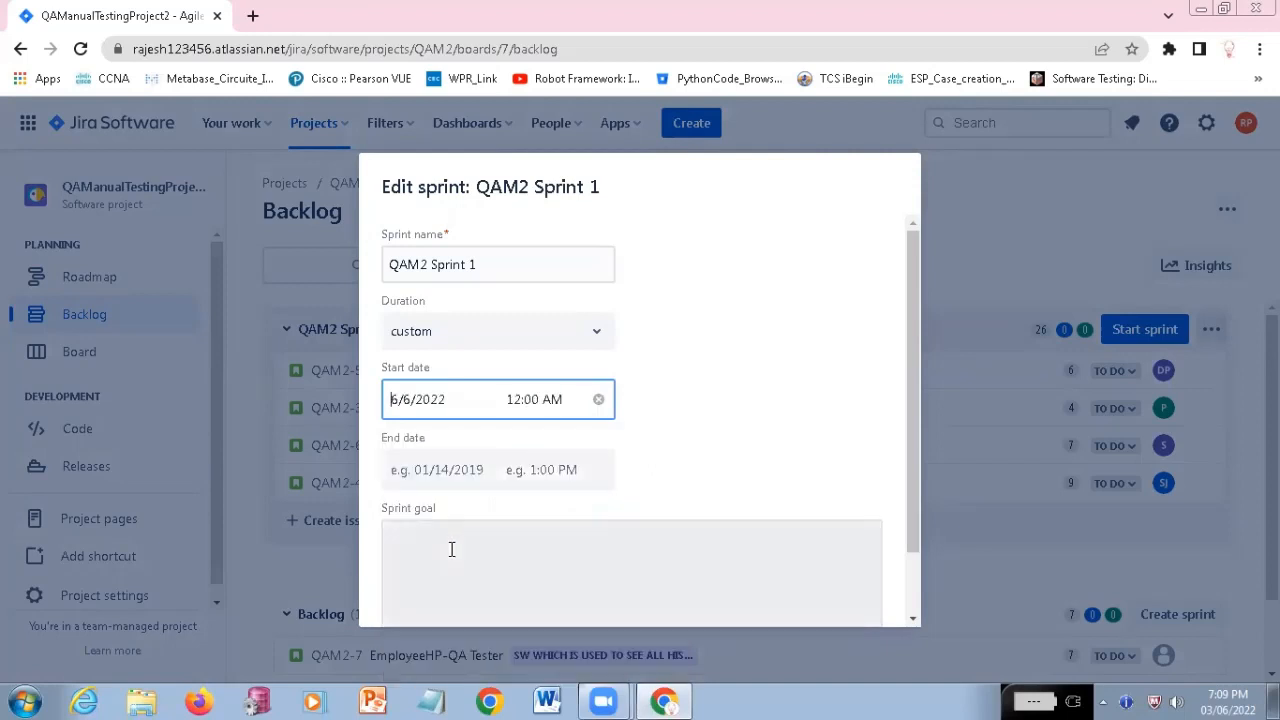
left_click(456, 474)
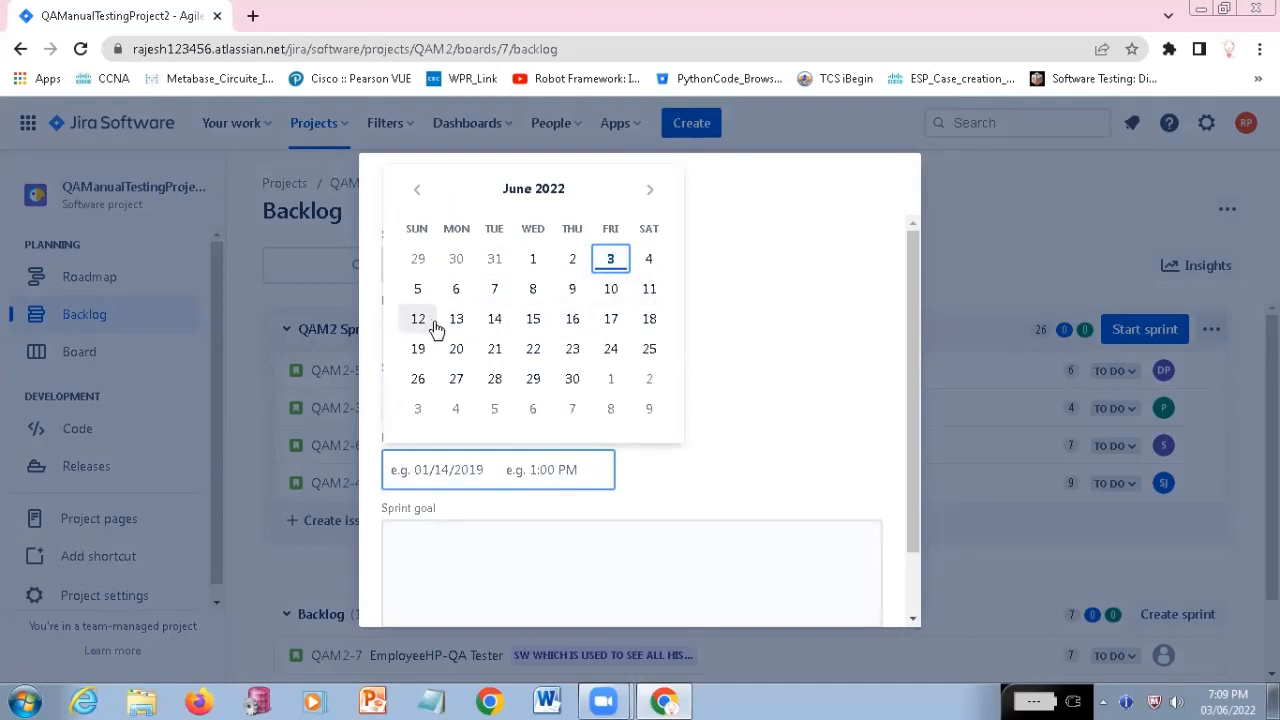
left_click(611, 320)
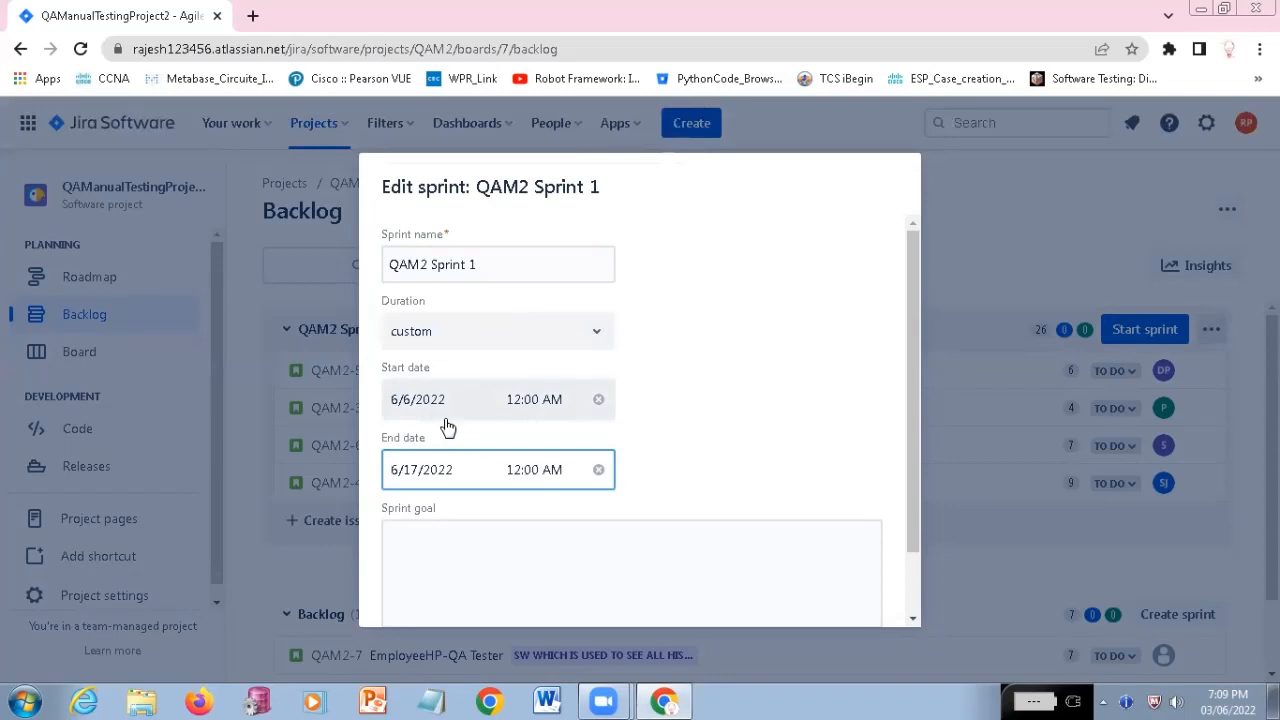
scroll(700, 400, "down", 2)
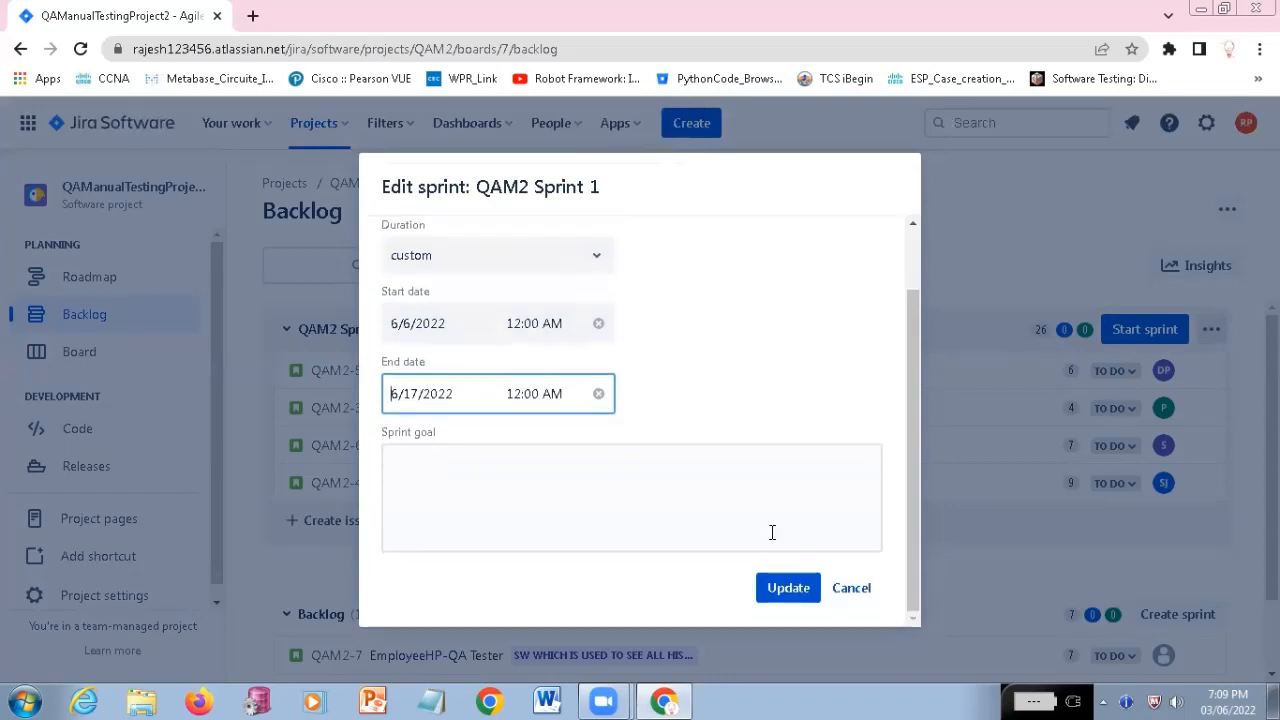
left_click(784, 590)
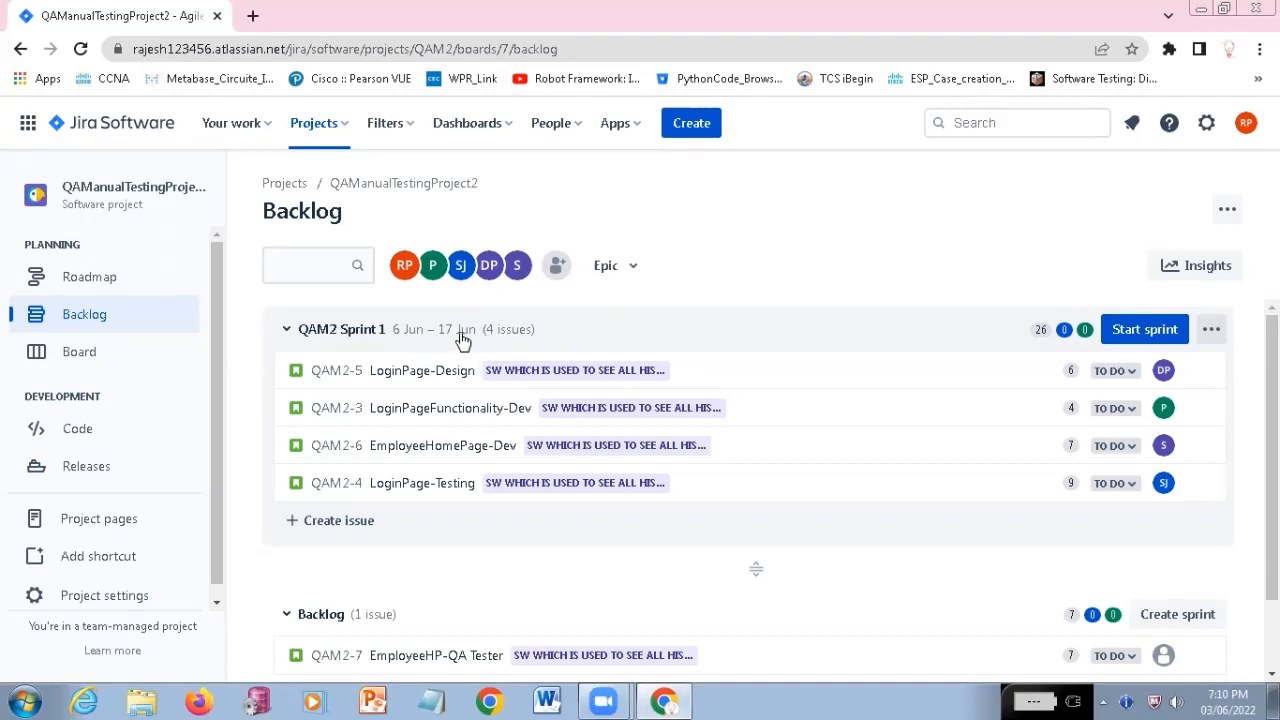
scroll(505, 366, "down", 1)
scroll(505, 366, "up", 1)
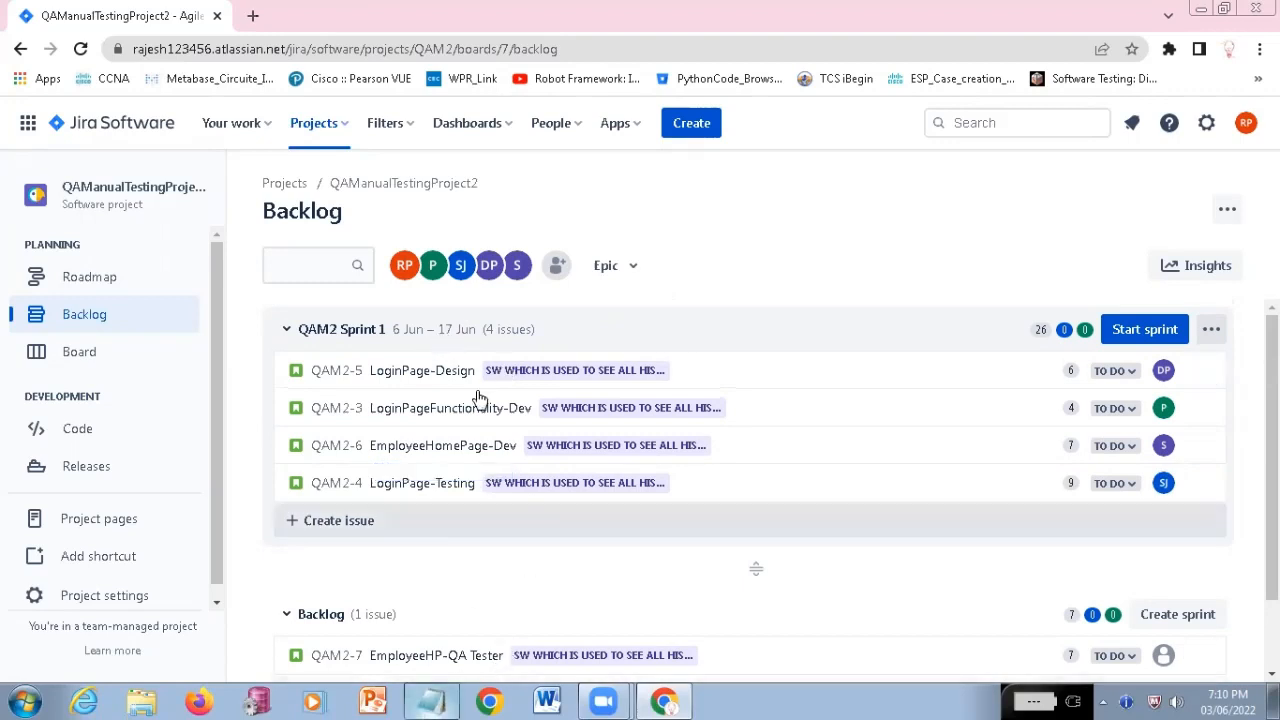
Switch to Notepad, note "sprint -- Relase -- 10 days" with "15 days" on the line below, and return to the Jira backlog
left_click(431, 701)
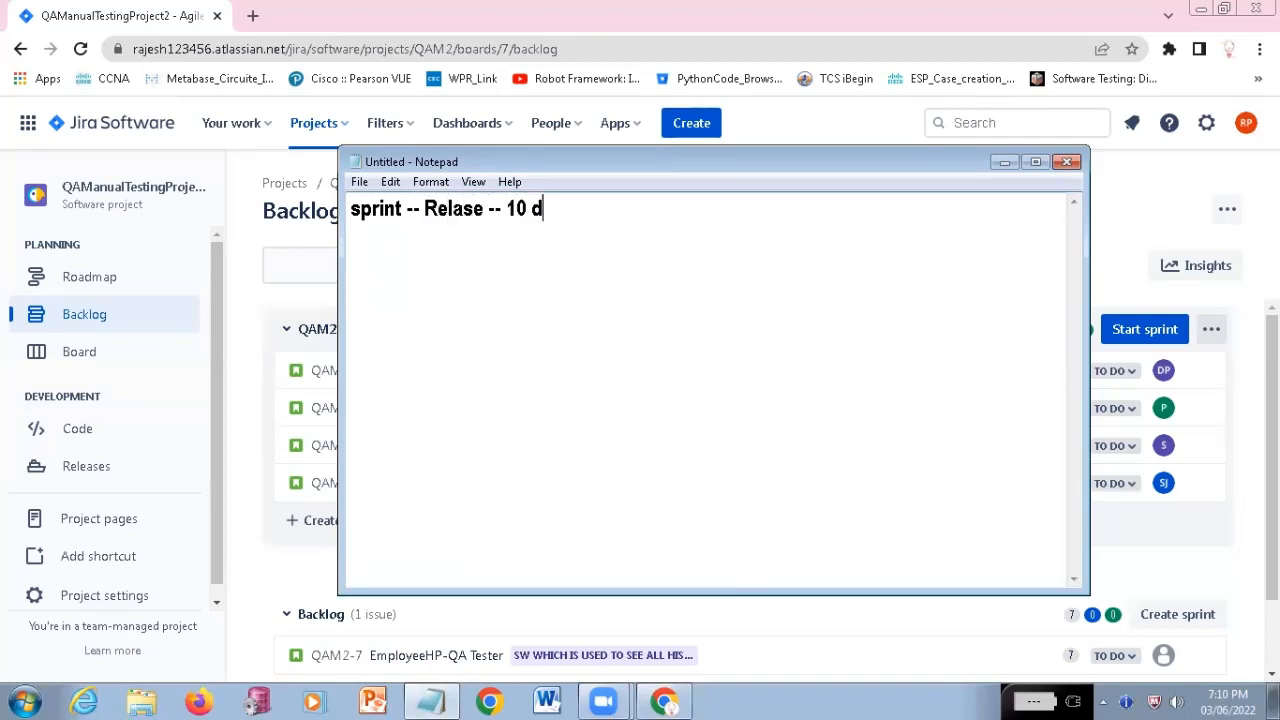
type("ays 15 days")
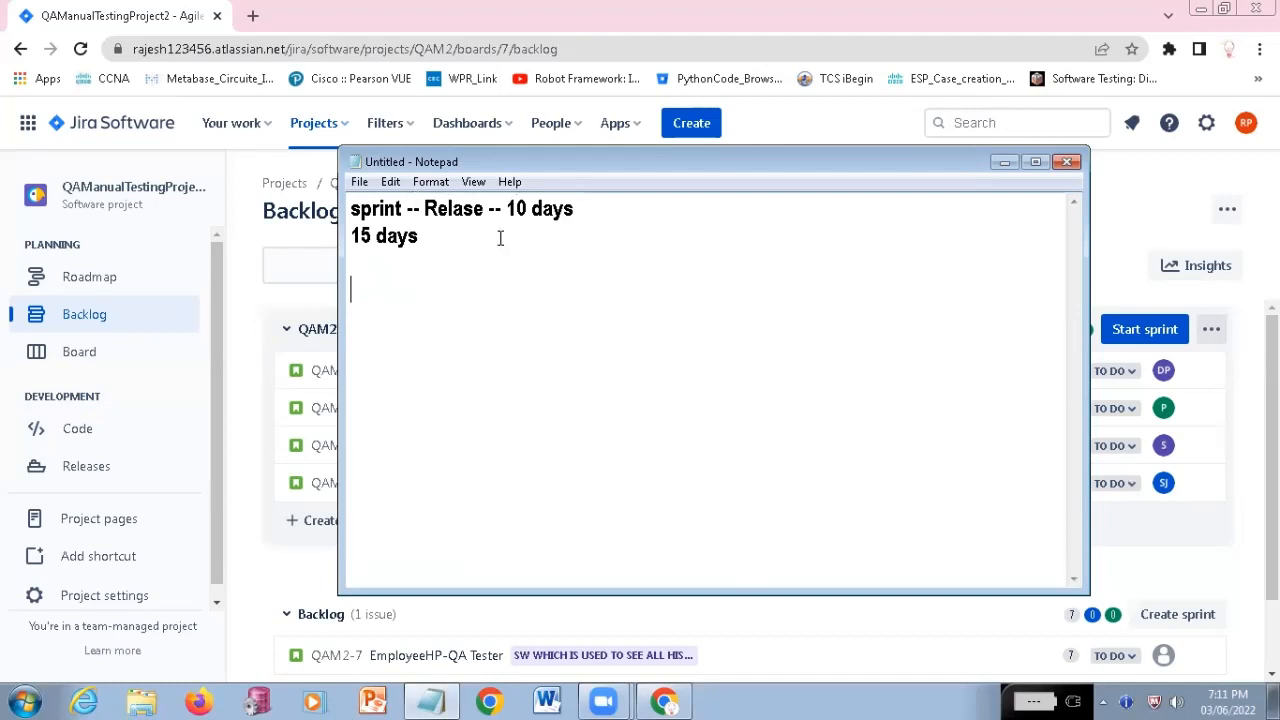
left_click(256, 318)
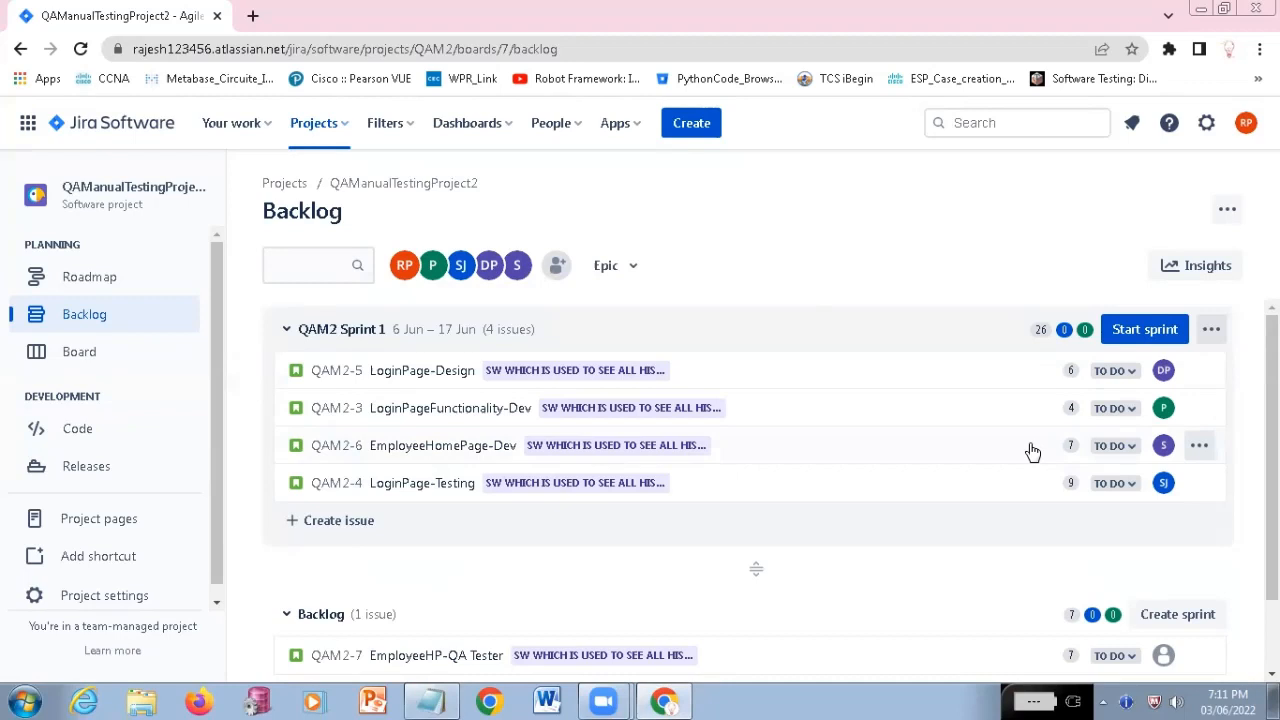
In the Notepad note, append "-- 2 weeks once release" to the 10 days line and "-- 3 weeks once release" to the 15 days line
key("alt+Tab")
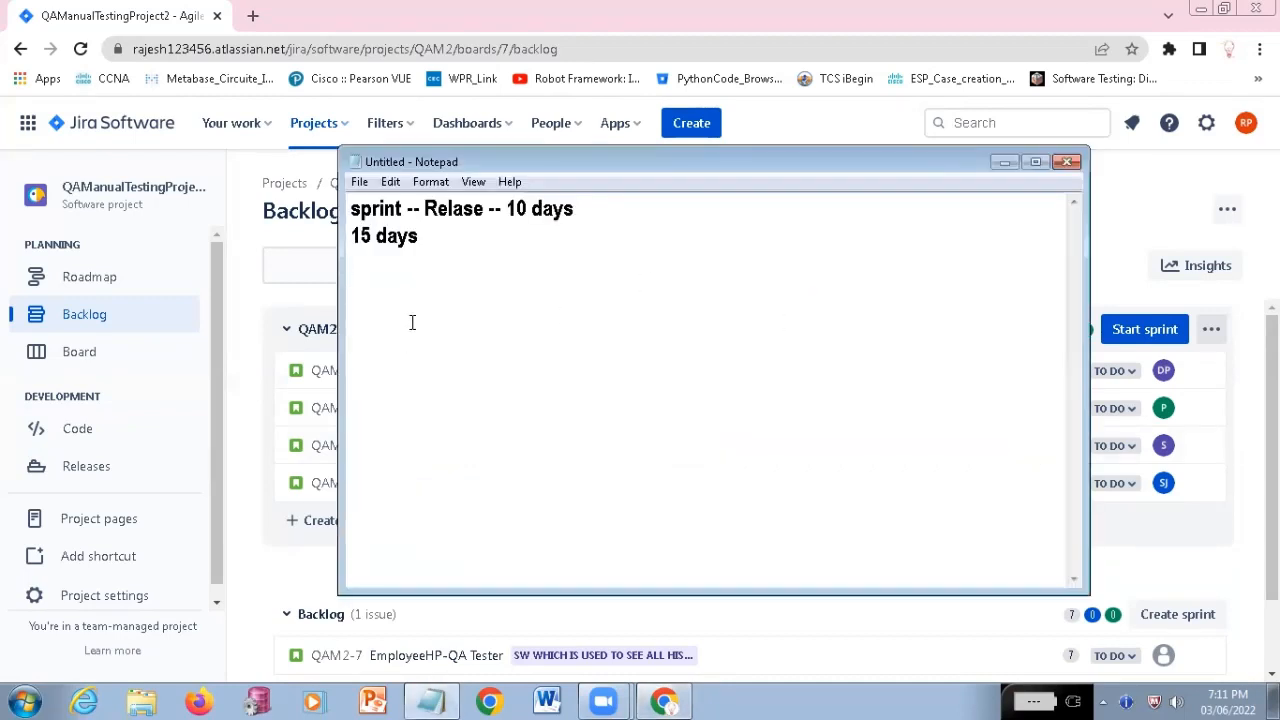
left_click_drag(509, 208, 585, 185)
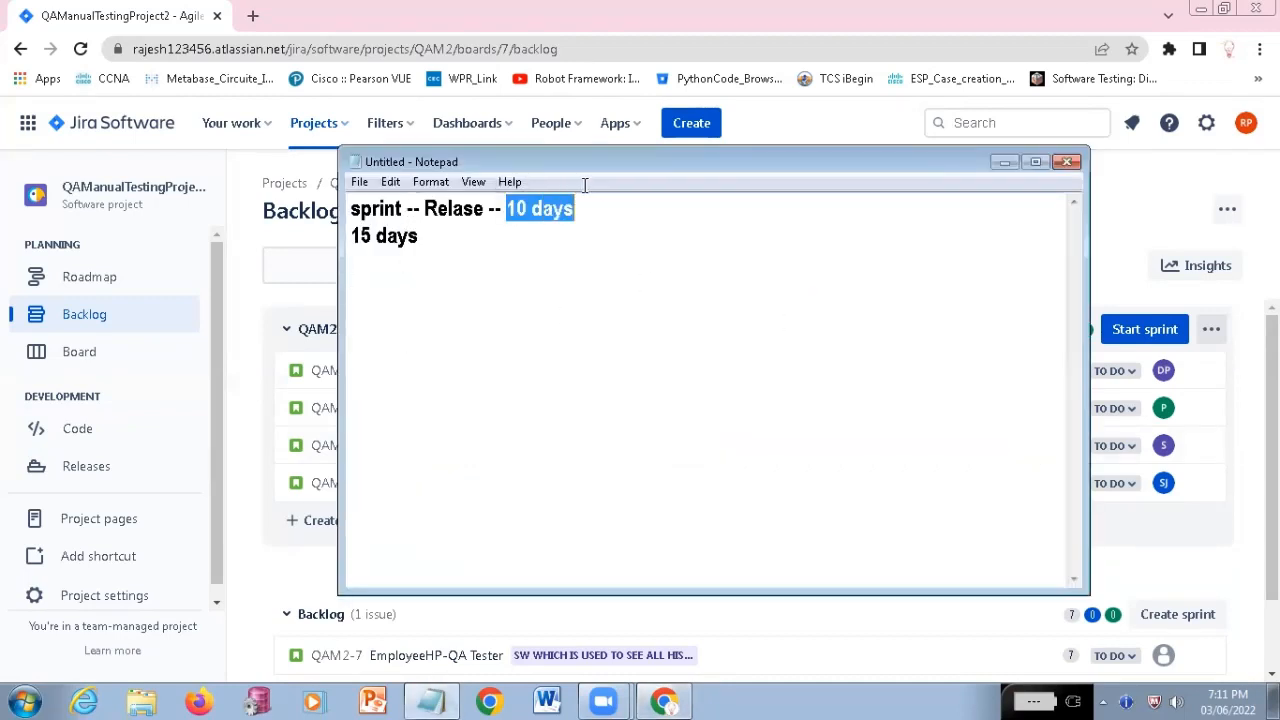
left_click(645, 213)
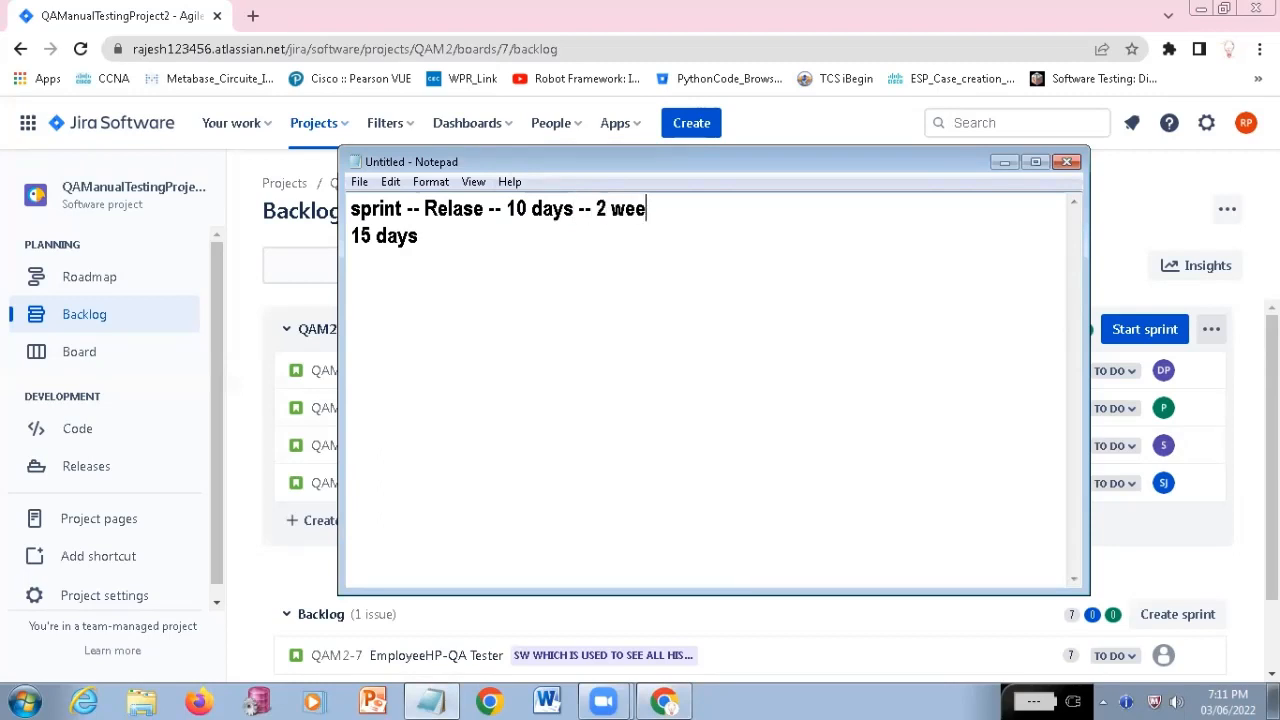
type("-- 2 weeks once re")
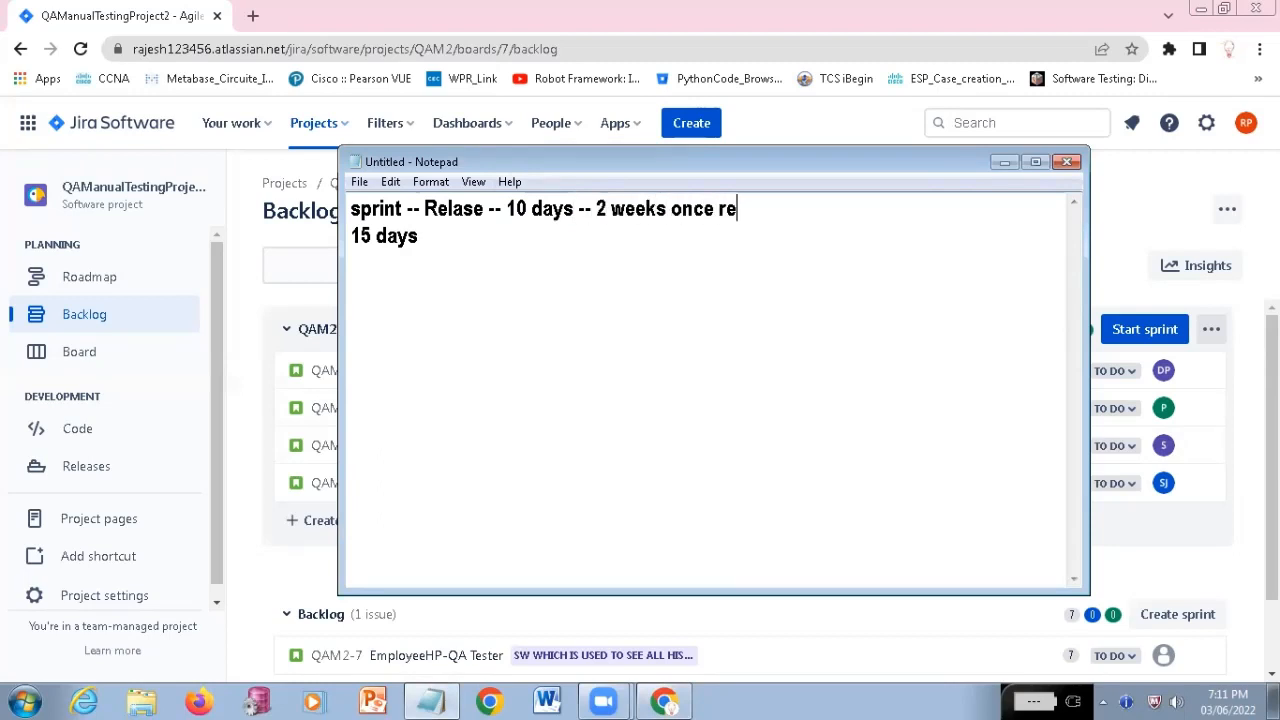
type("leas")
type("e 15 days -- ")
type("3 weeks on")
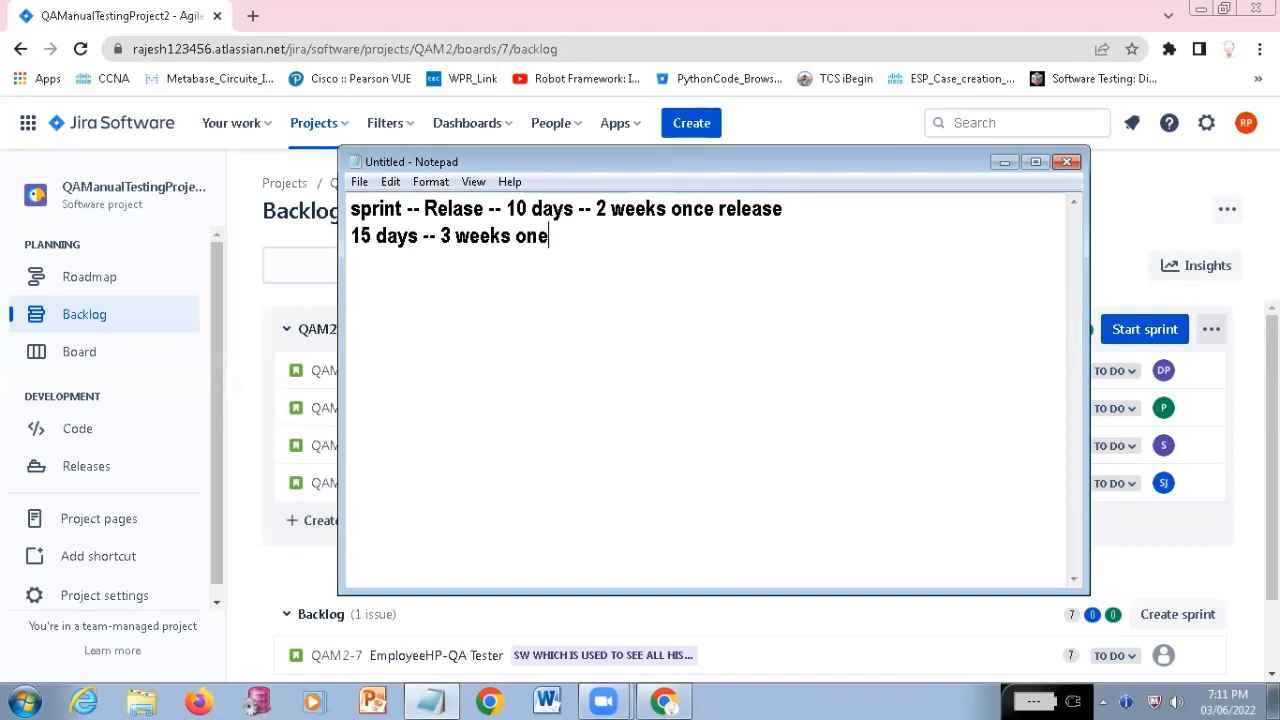
type("ce release")
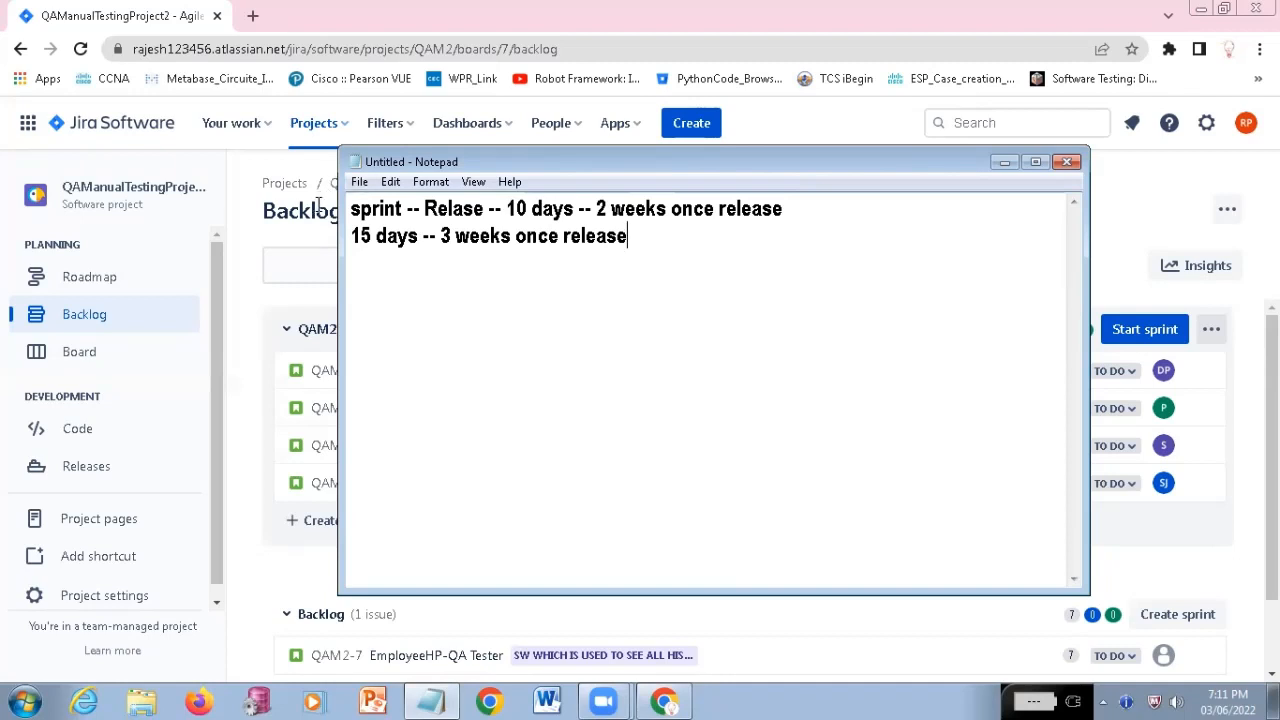
Minimize Notepad and check the sprint's dates against the system calendar for June 2022
left_click(1004, 161)
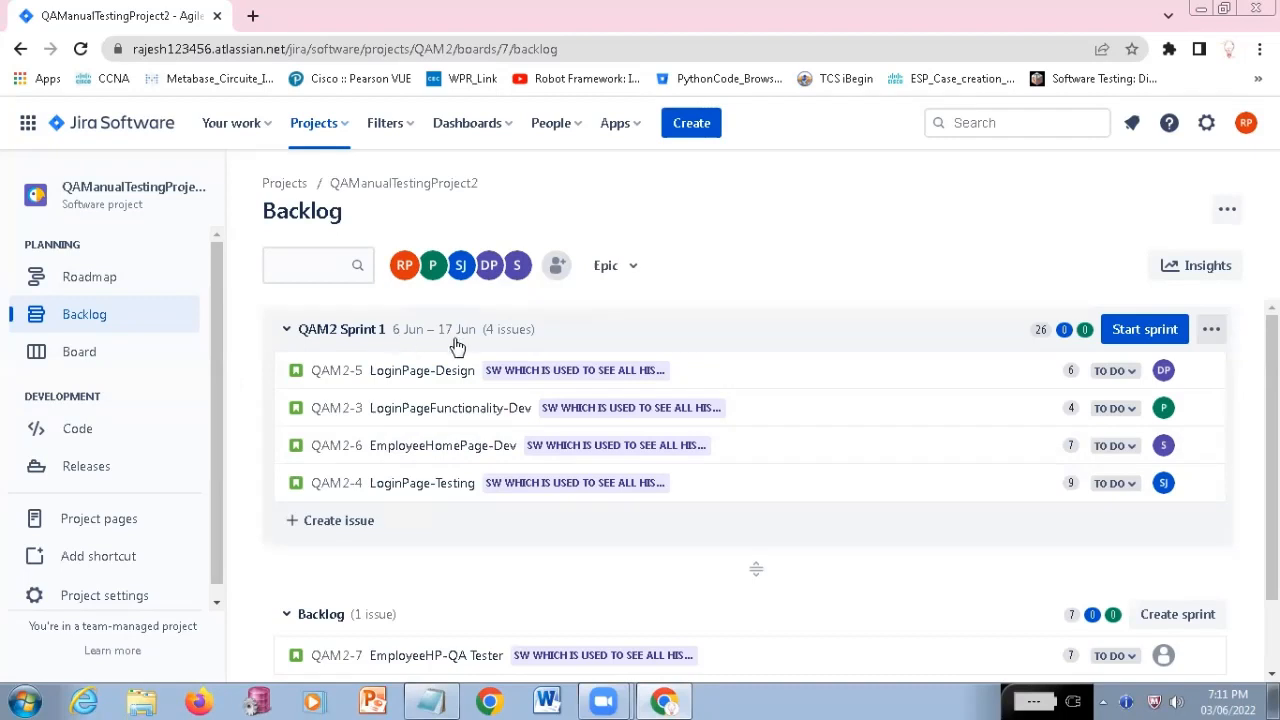
left_click(1220, 697)
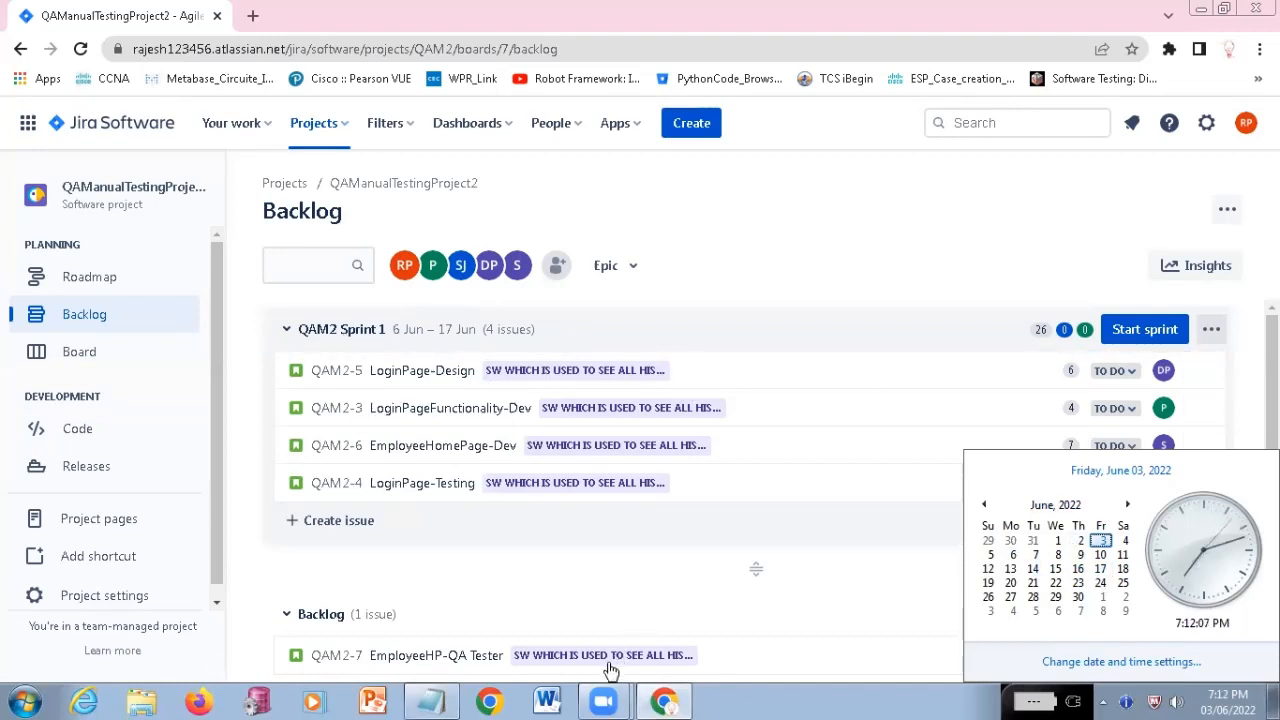
left_click(757, 272)
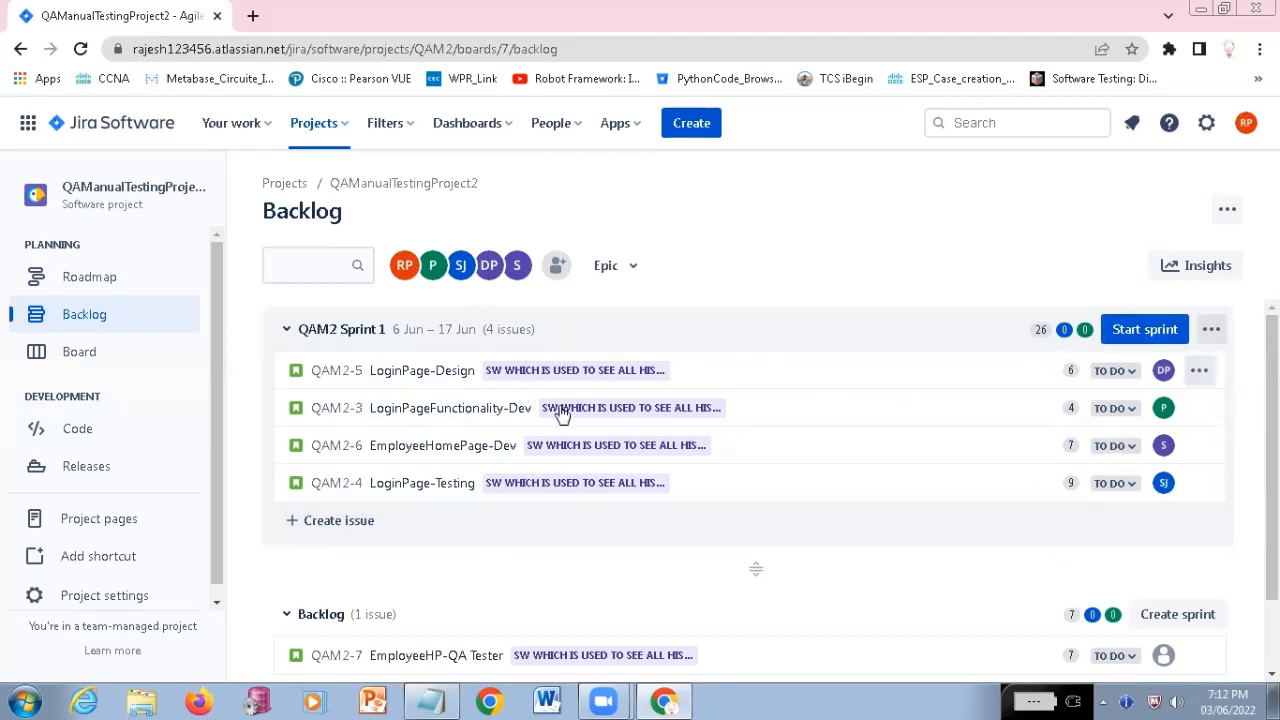
Review the stories in QAM2 Sprint 1 and the backlog, and the status options for the LoginPage-Design story
scroll(560, 464, "down", 1)
scroll(563, 474, "up", 1)
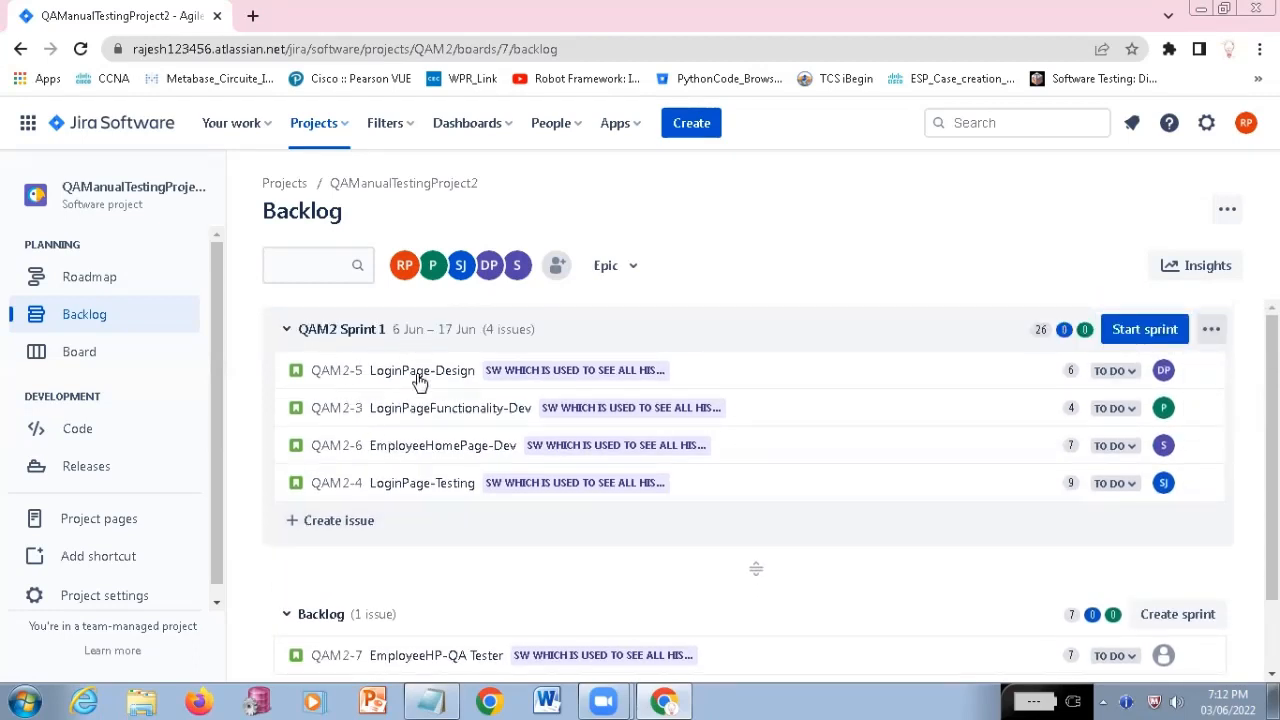
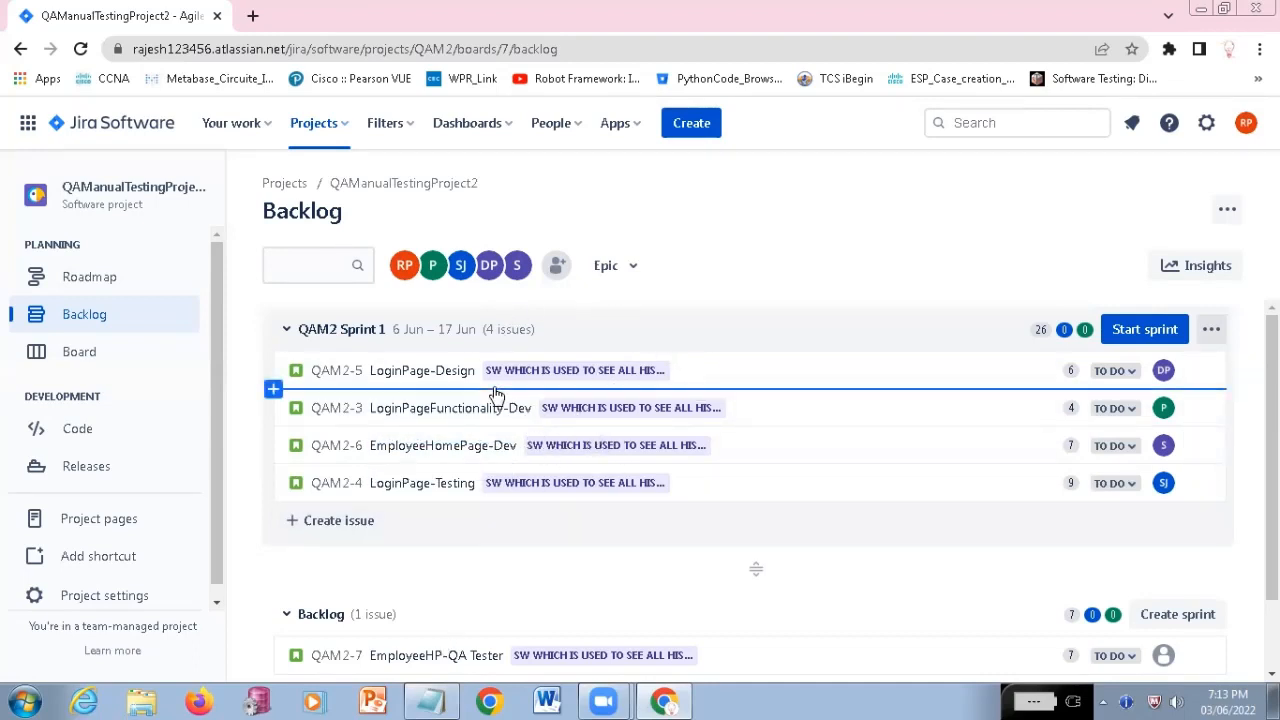
scroll(675, 440, "down", 1)
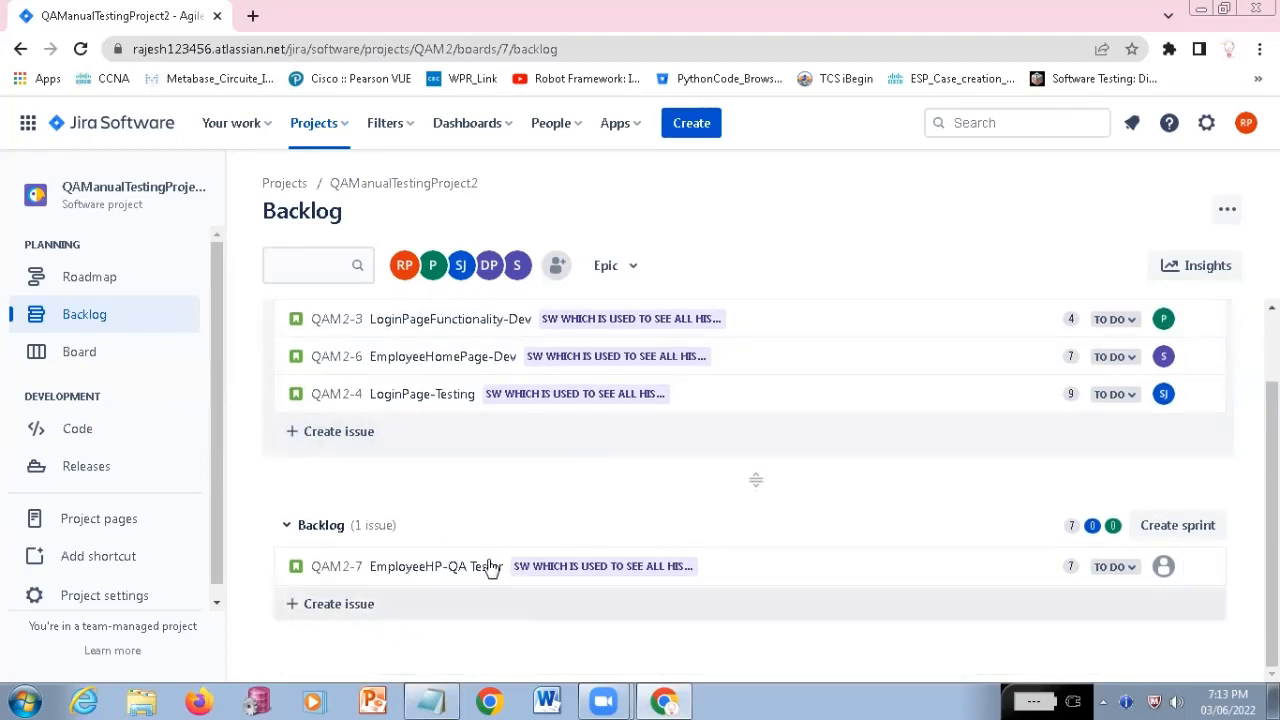
scroll(763, 511, "up", 1)
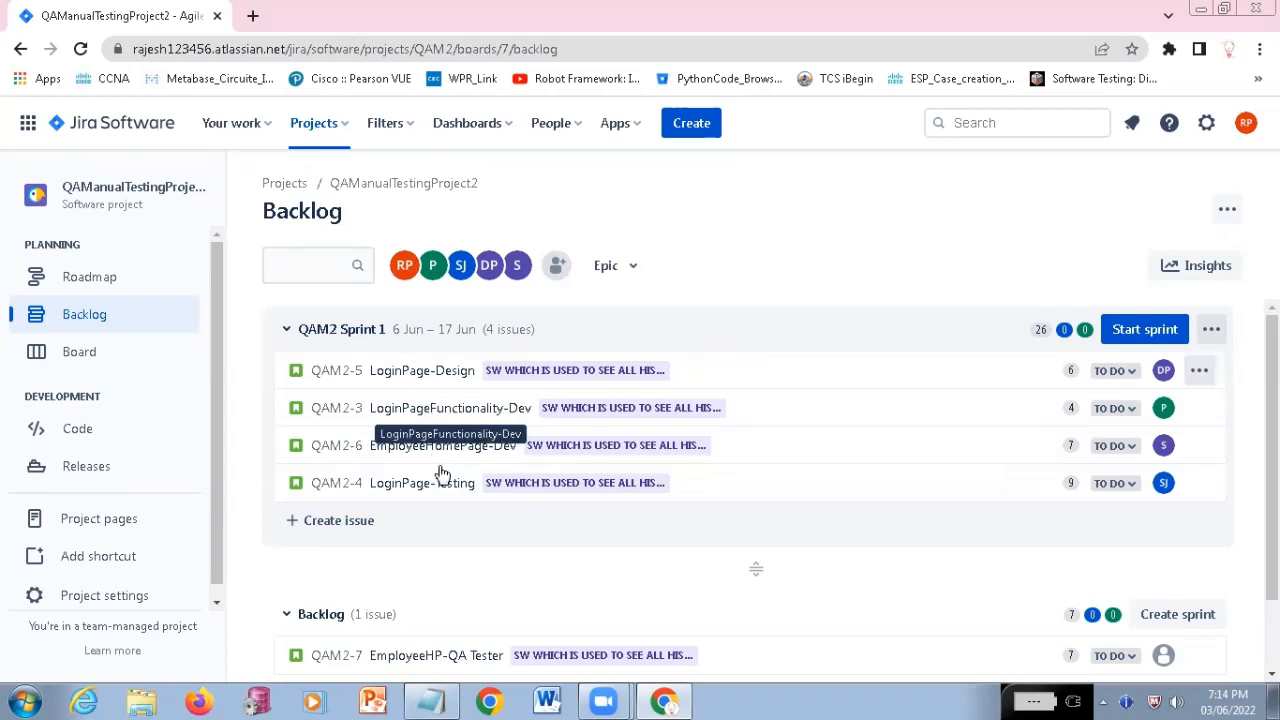
left_click(1128, 374)
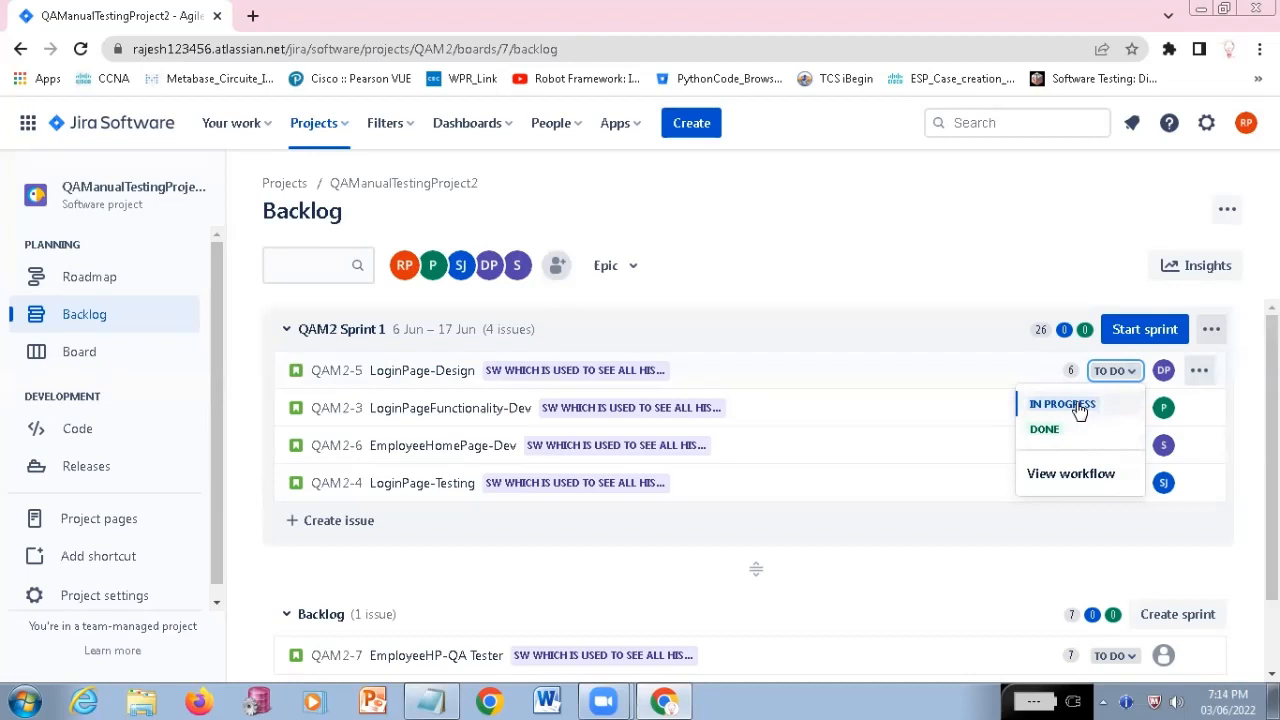
left_click(998, 267)
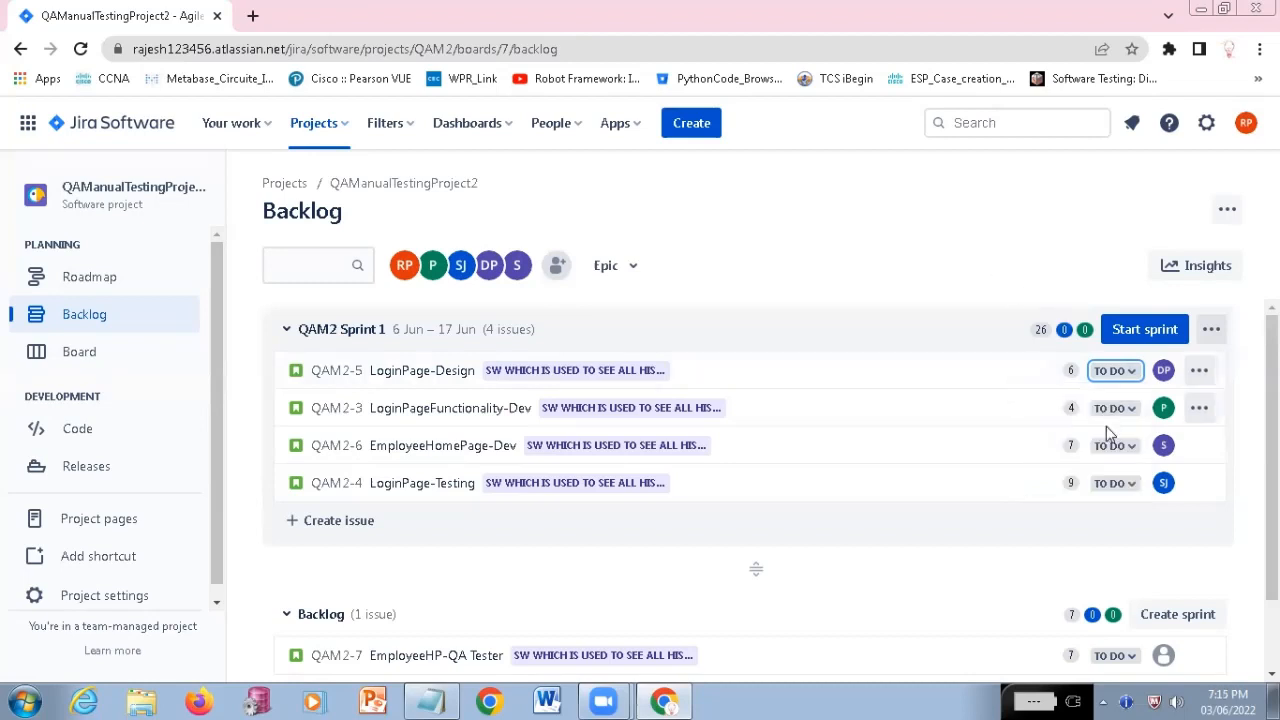
left_click(1130, 372)
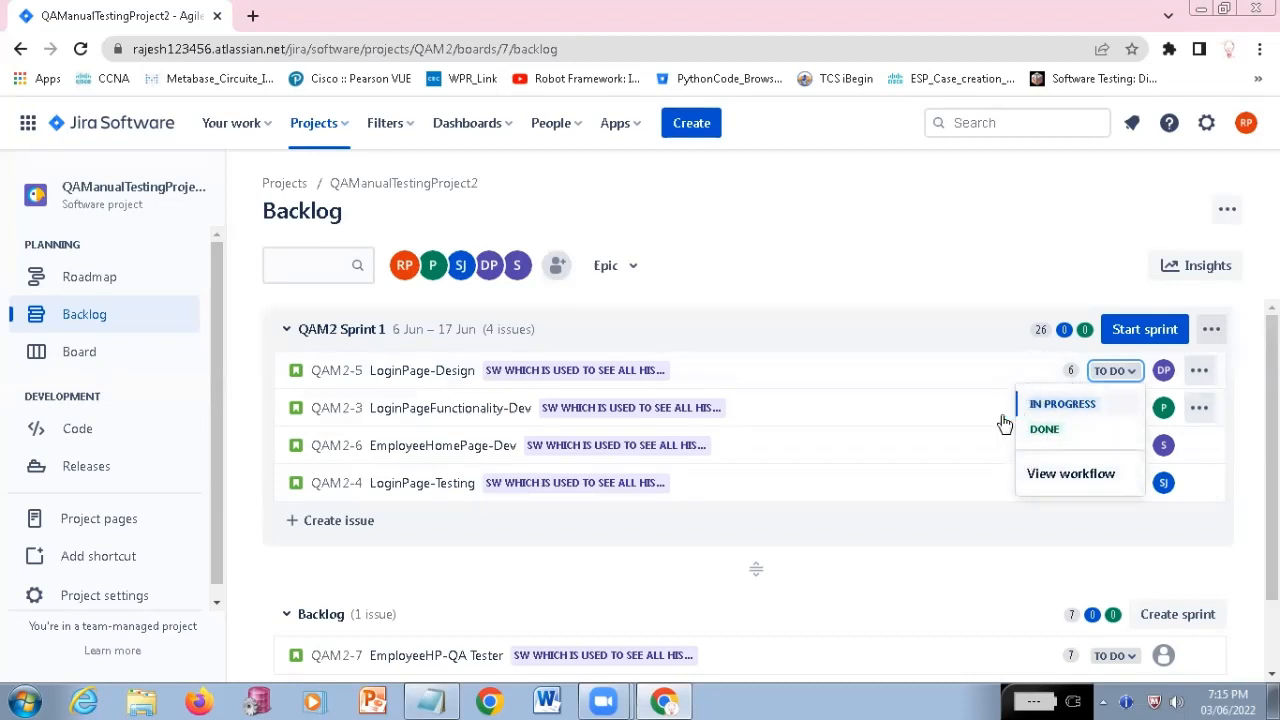
Switch to Notepad and add the line "open / To do" below the sprint notes, separated by a blank line
left_click(432, 700)
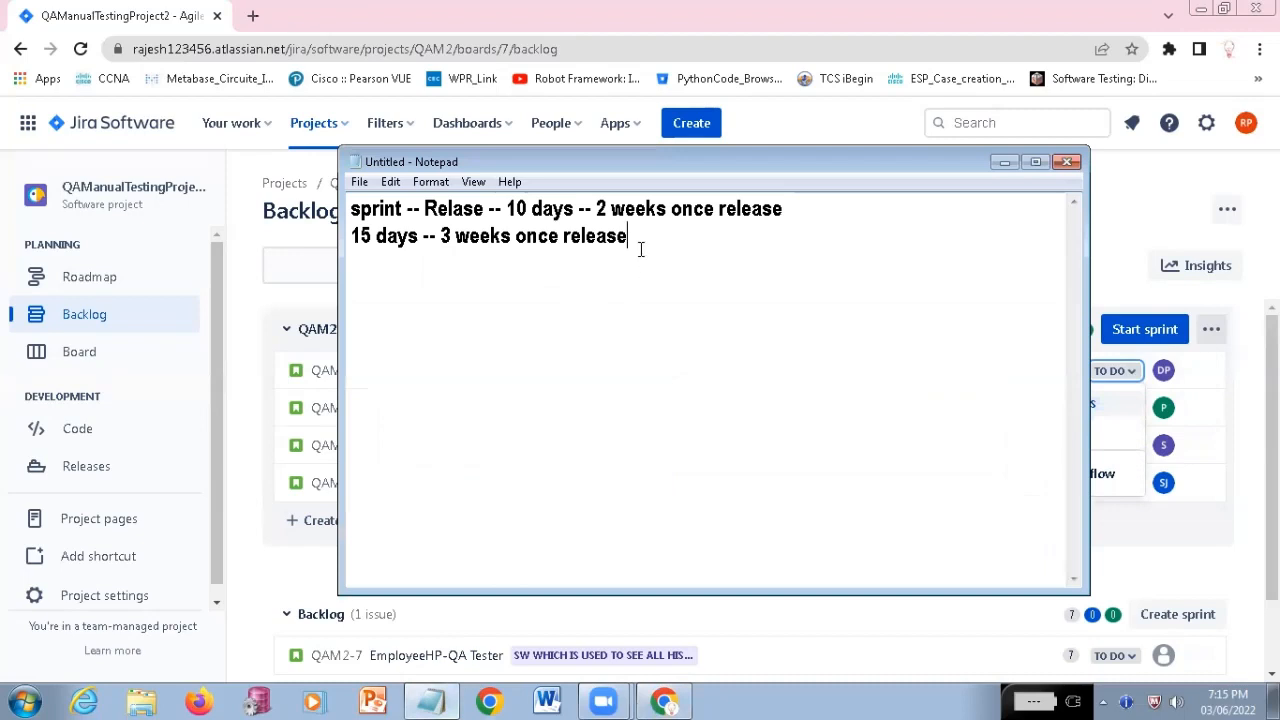
key("Return")
key("Return")
type("open")
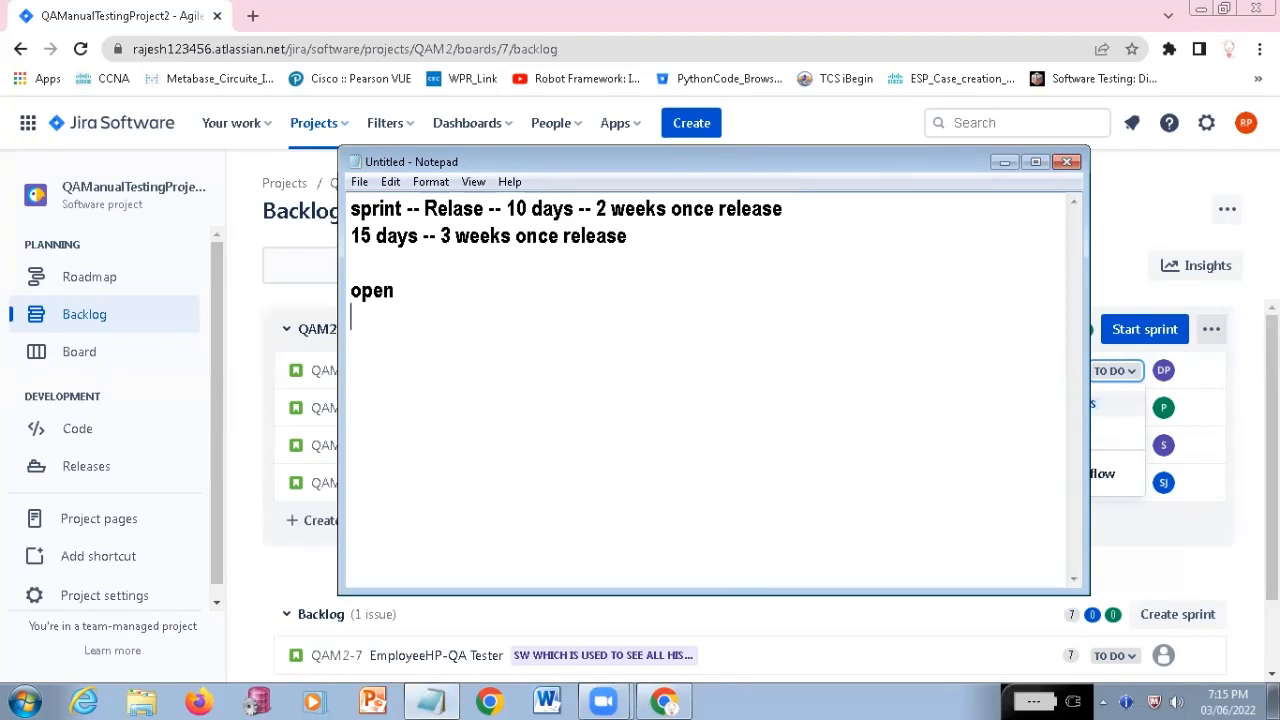
type("Tod")
key("BackSpace")
key("BackSpace")
key("BackSpace")
type("open / To do")
key("Return")
Add the line "Assigned --> to concern person" to the status list in the note
type("Assi")
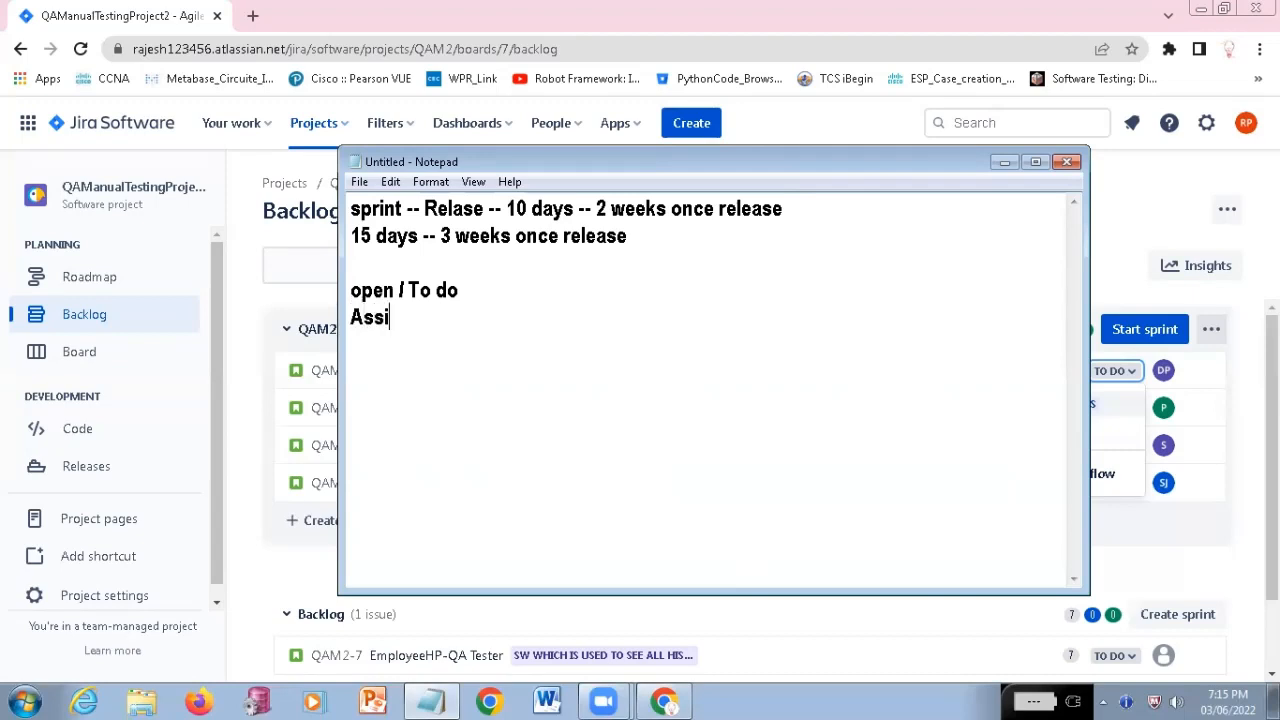
type("gned to conce")
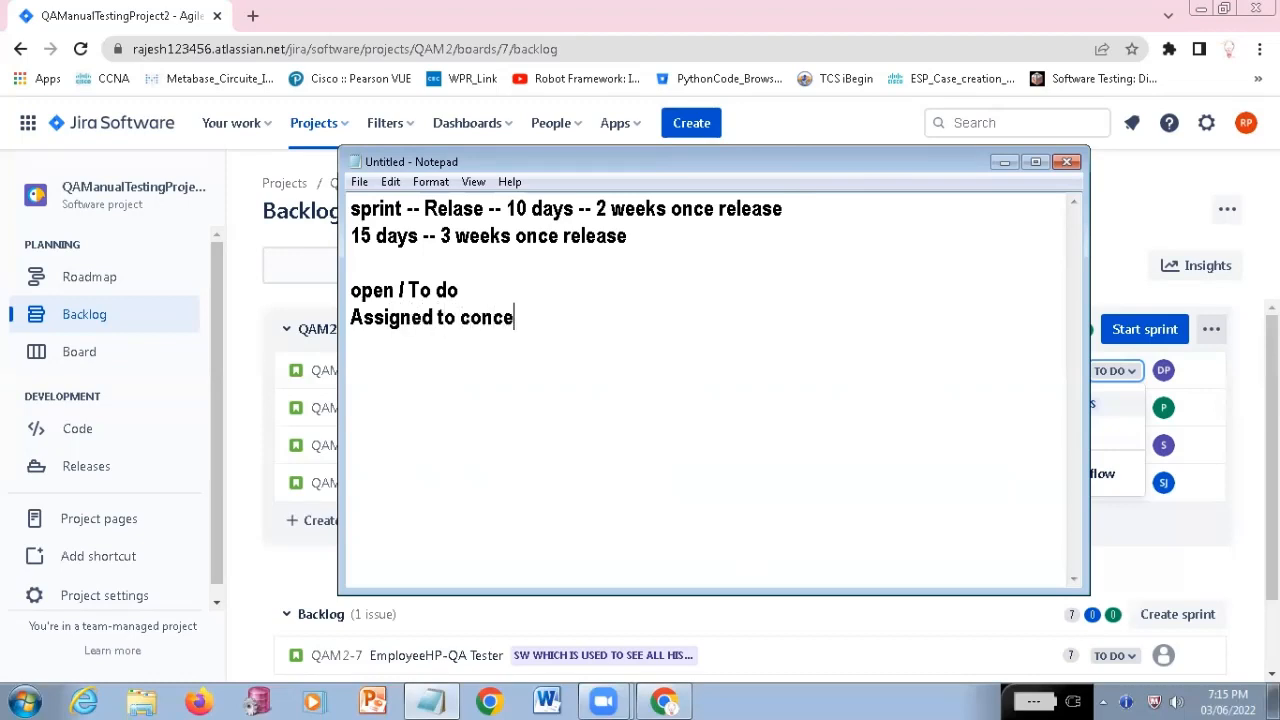
type("rn person")
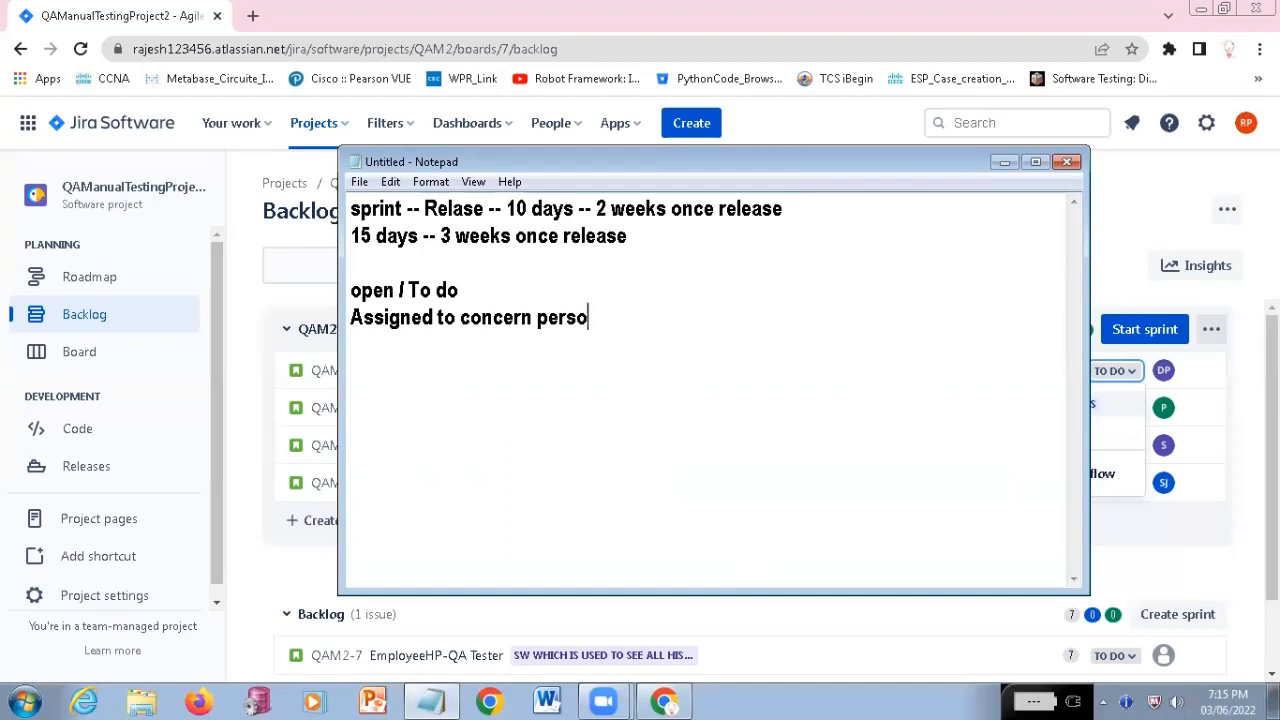
left_click(436, 318)
type("--")
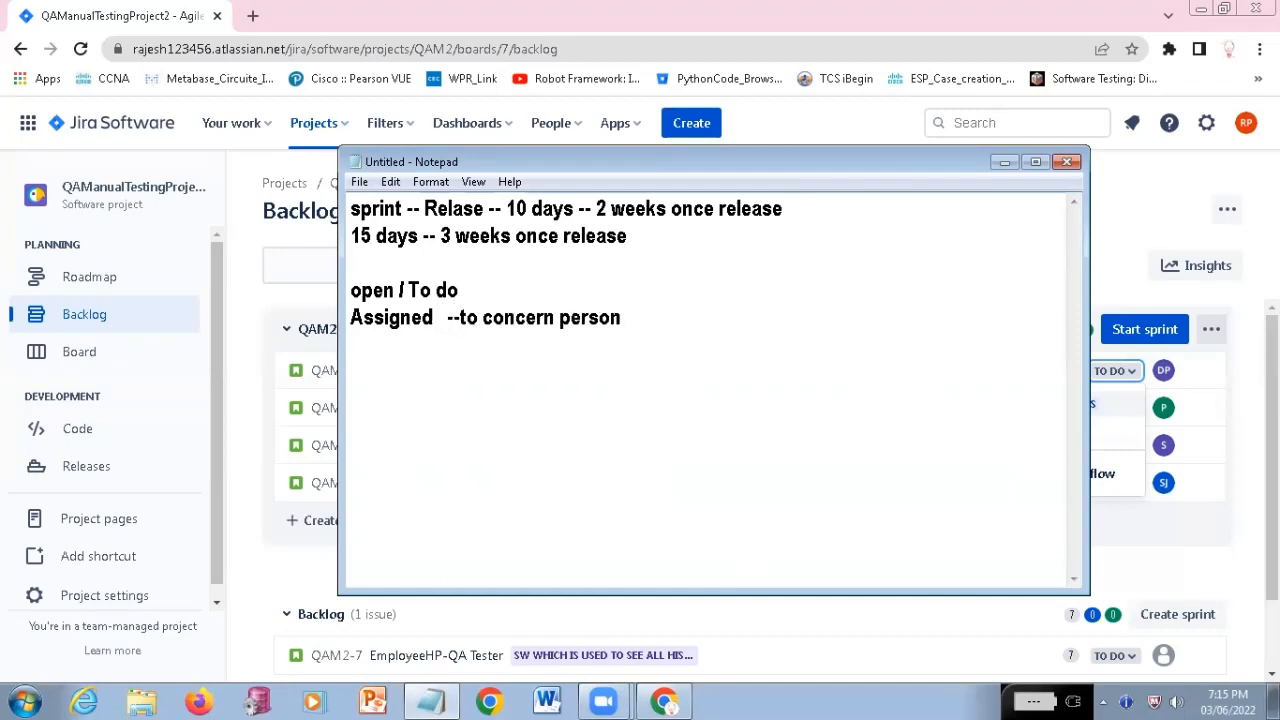
type(">")
key("Return")
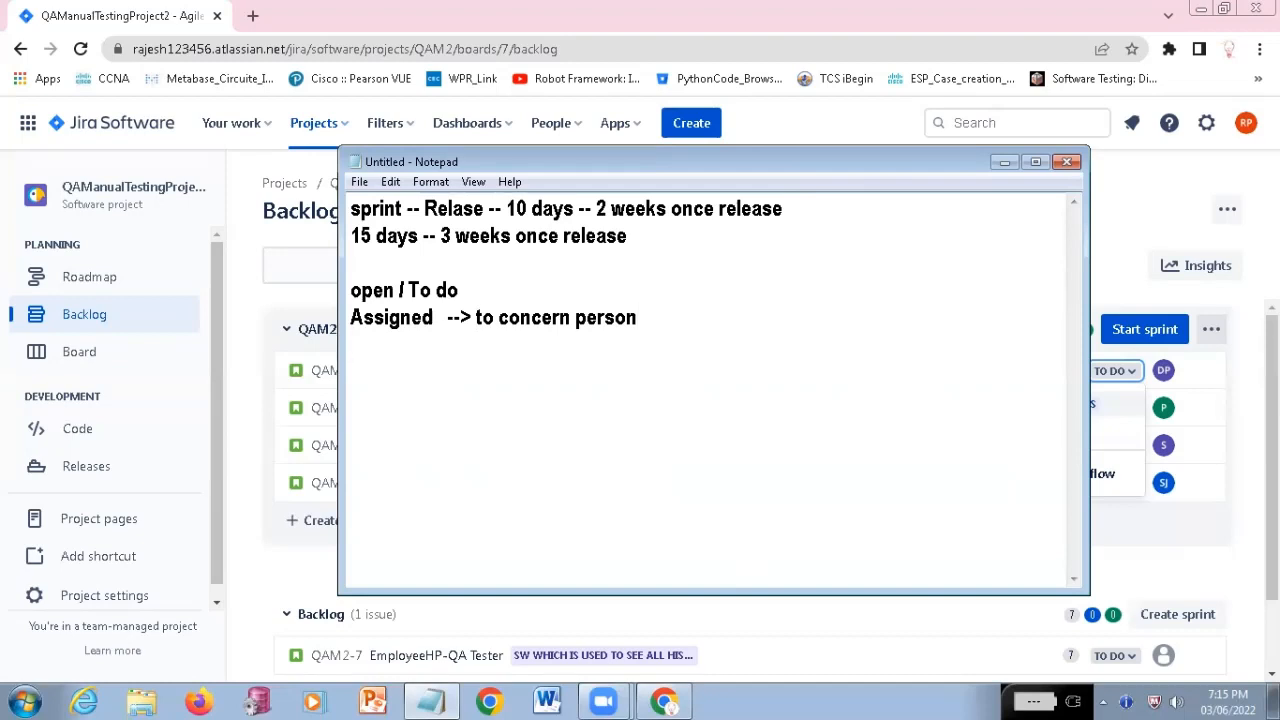
Add "Inprogress" as the next status in the note and start a new line below it
type("Inprgress")
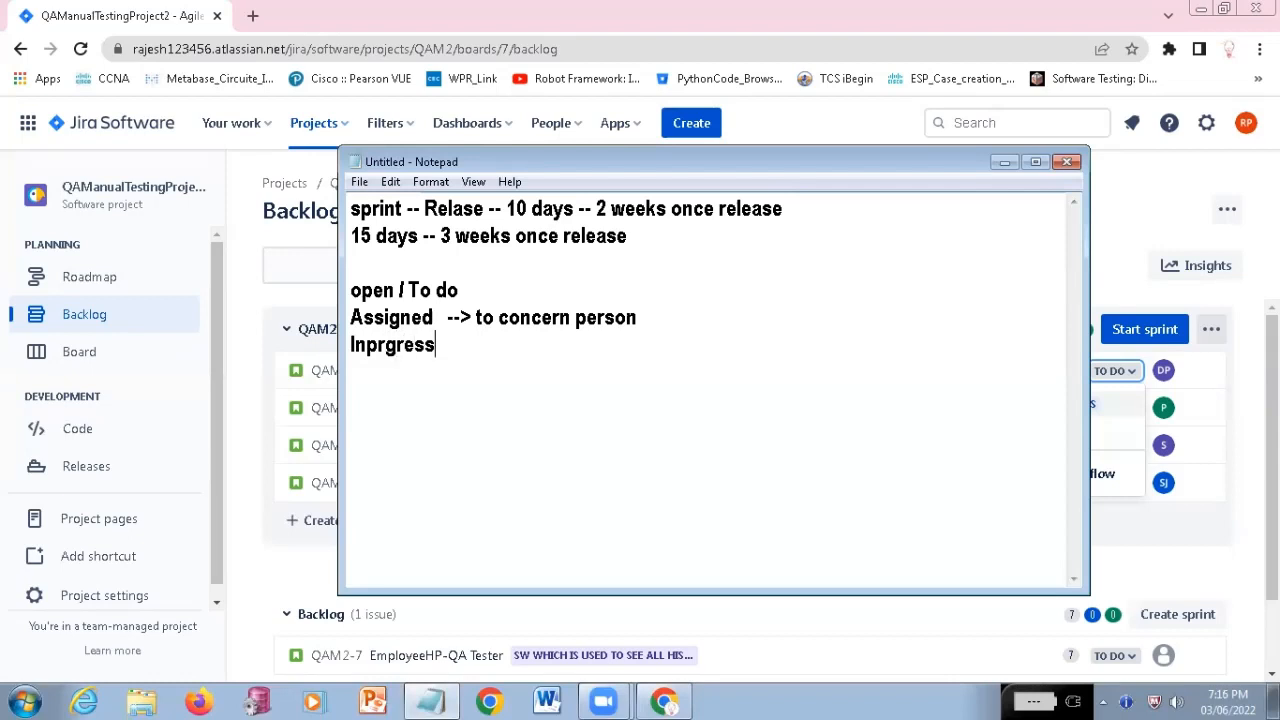
key("Right")
key("alt+Tab")
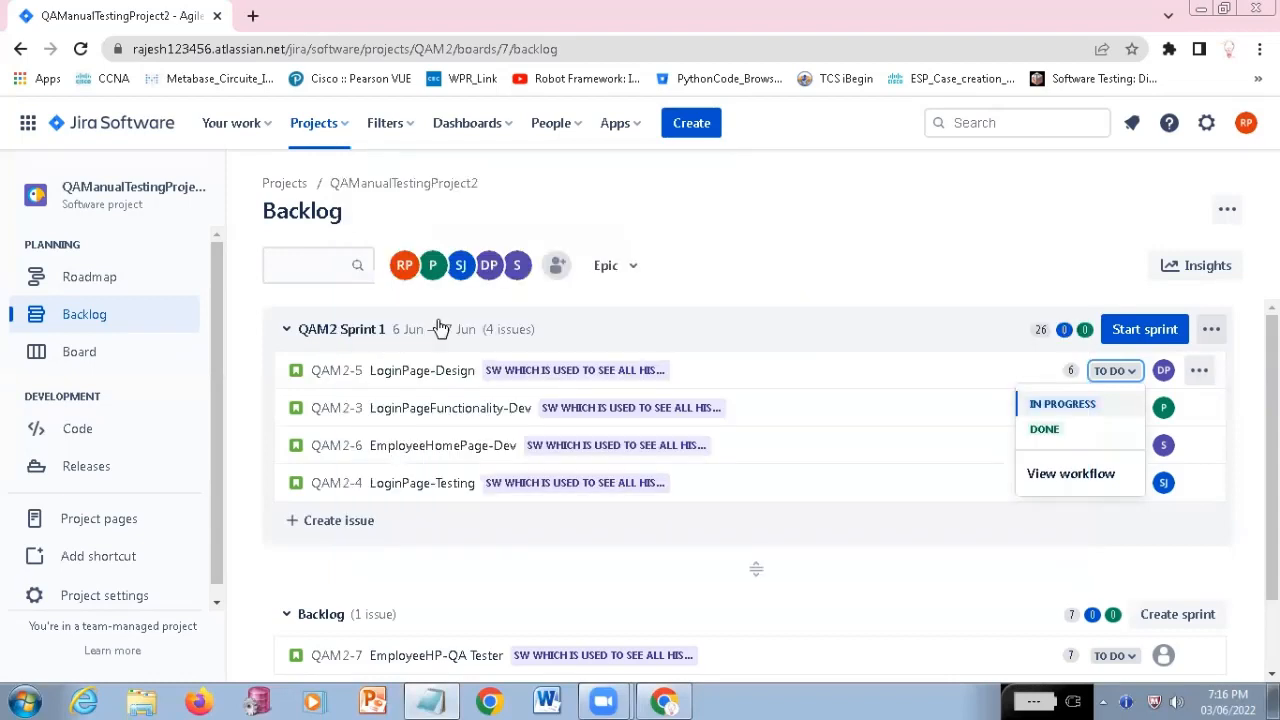
key("alt+Tab")
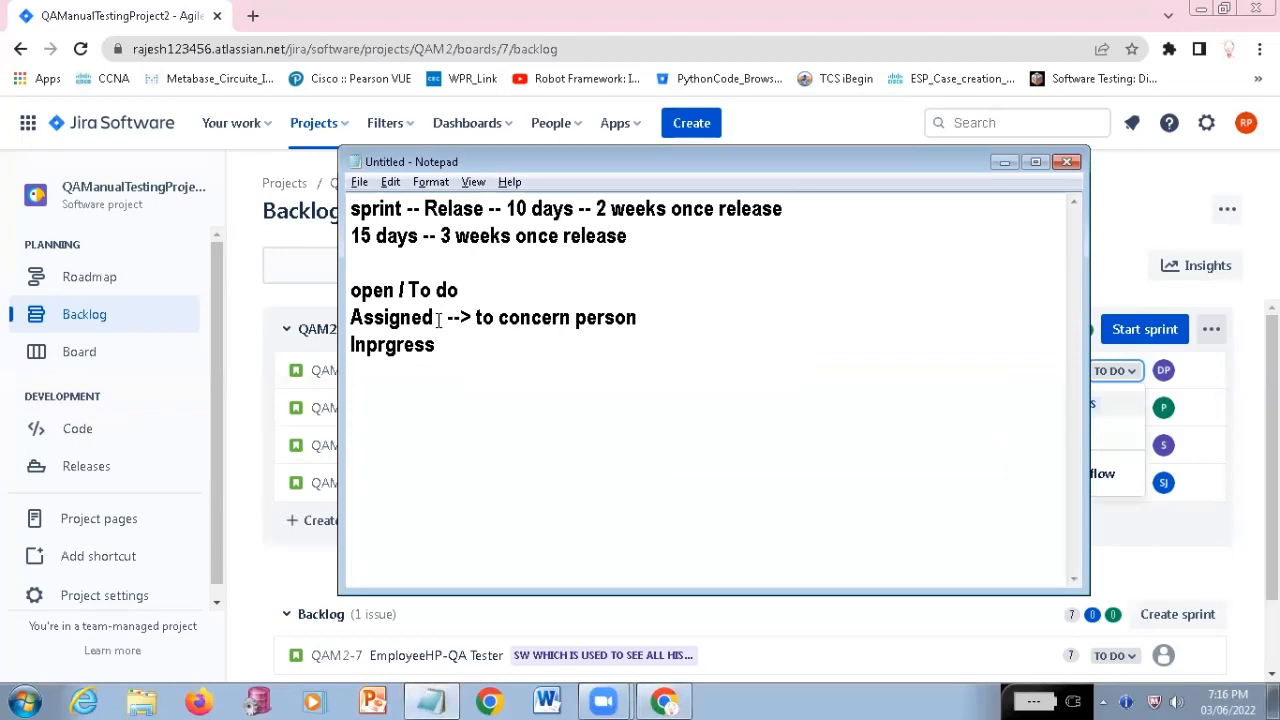
key("Return")
key("Right")
key("Down")
key("Right")
key("Right")
type("o")
key("Down")
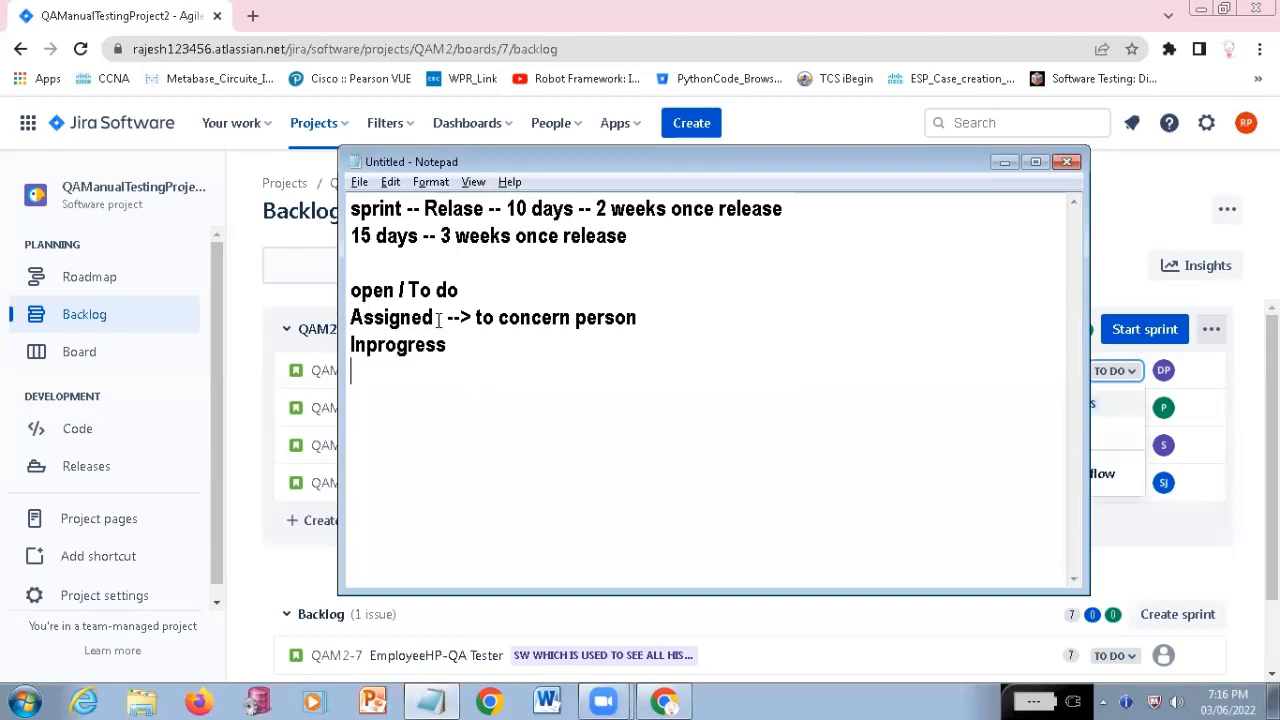
Add the statuses "Resolved" and "Done" on separate lines, return to the Jira backlog, and close the status list without choosing an option
key("alt+Tab")
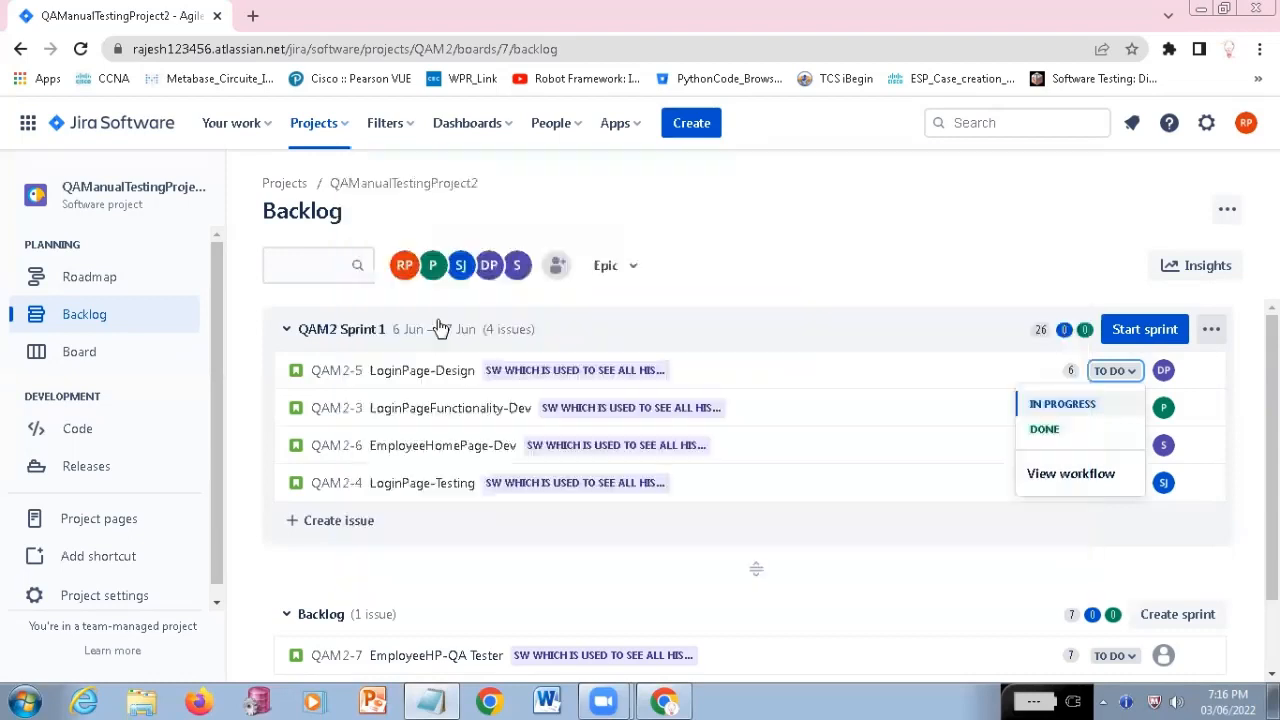
key("alt+Tab")
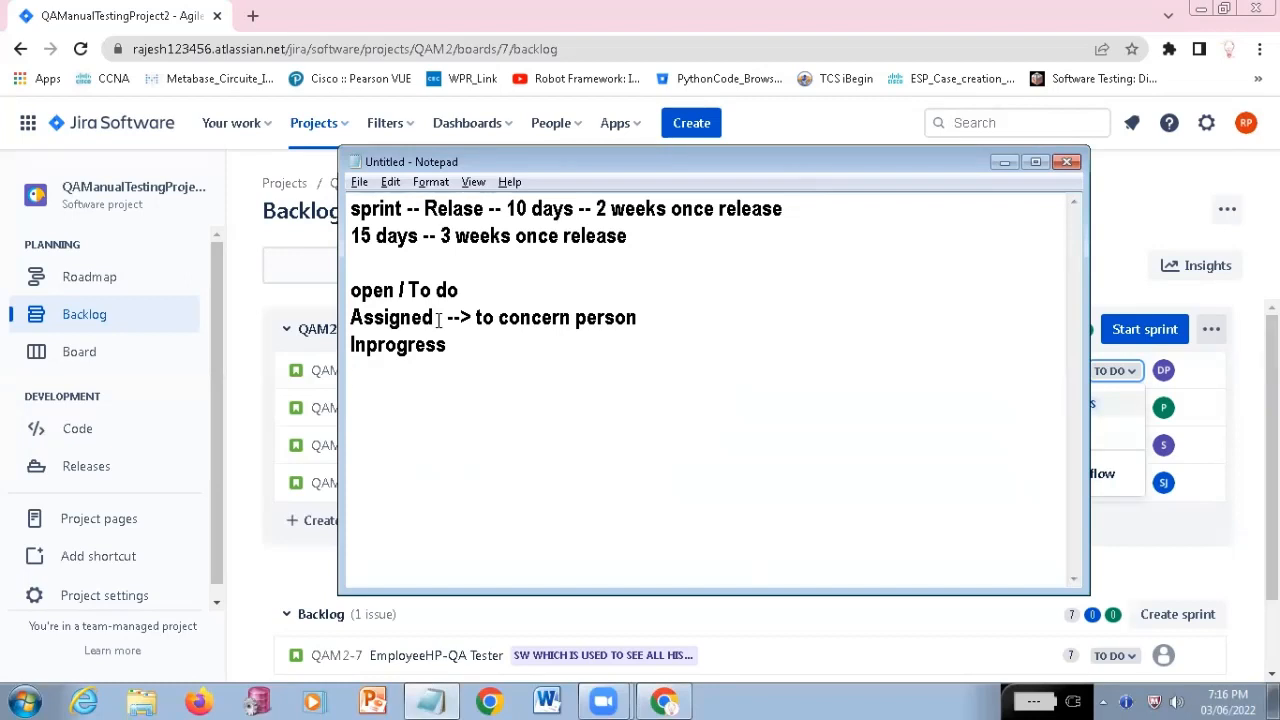
type("Resolved")
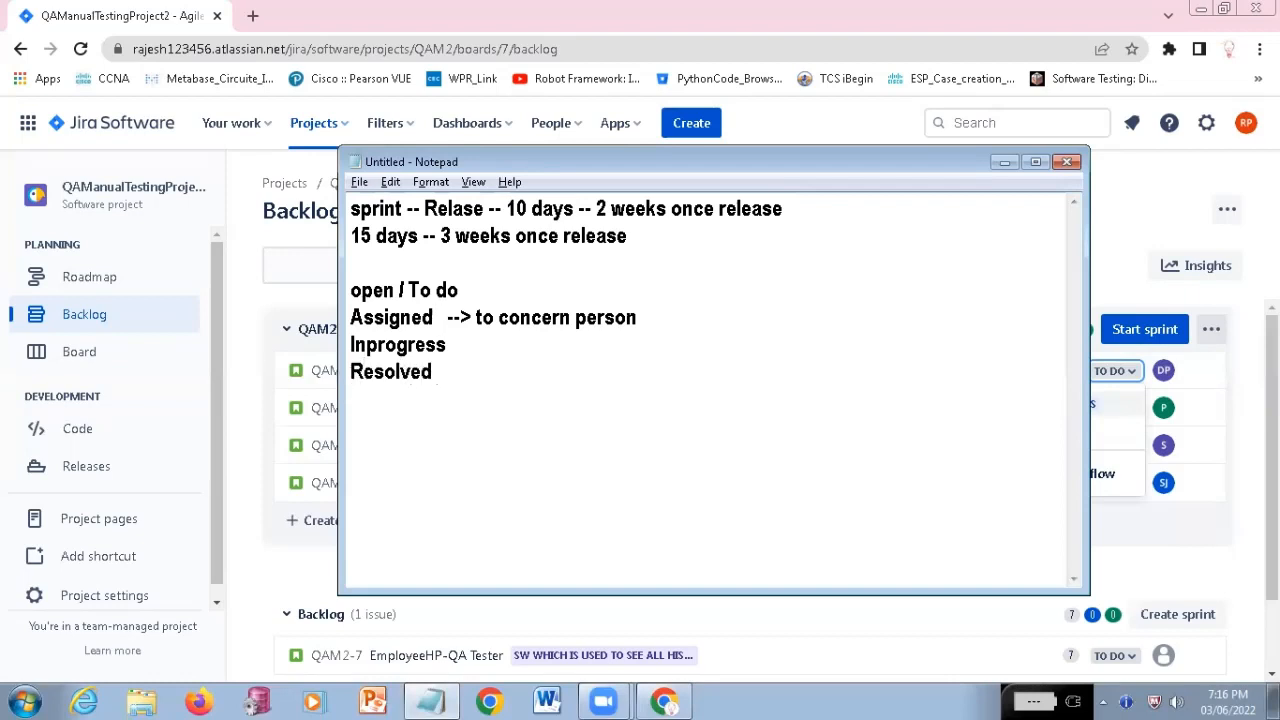
key("Return")
type("Done")
left_click_drag(361, 290, 421, 448)
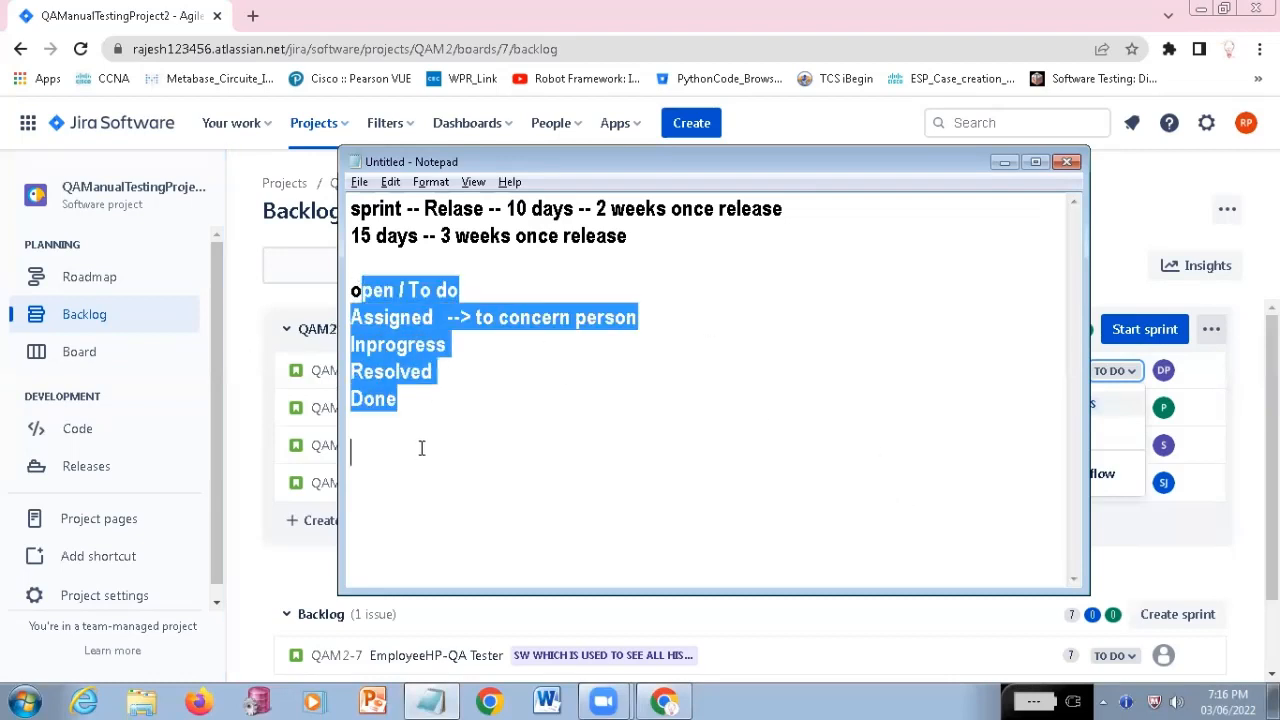
left_click(1004, 162)
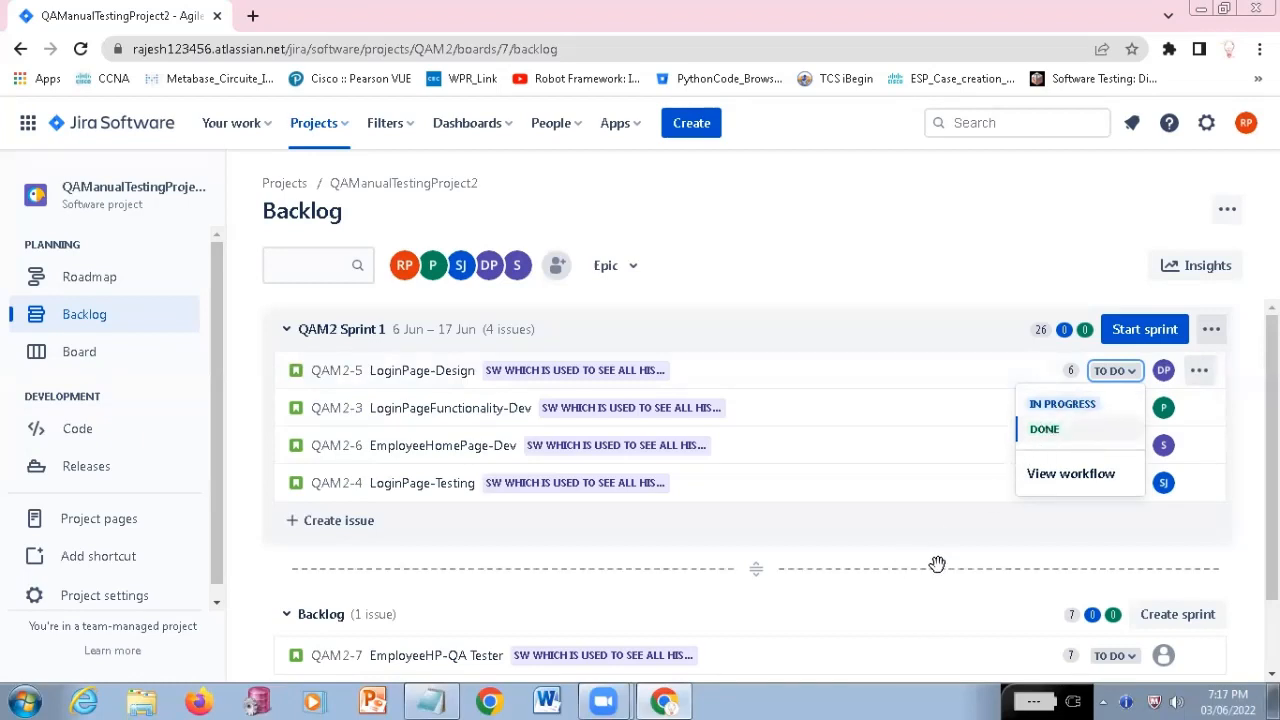
left_click(1242, 512)
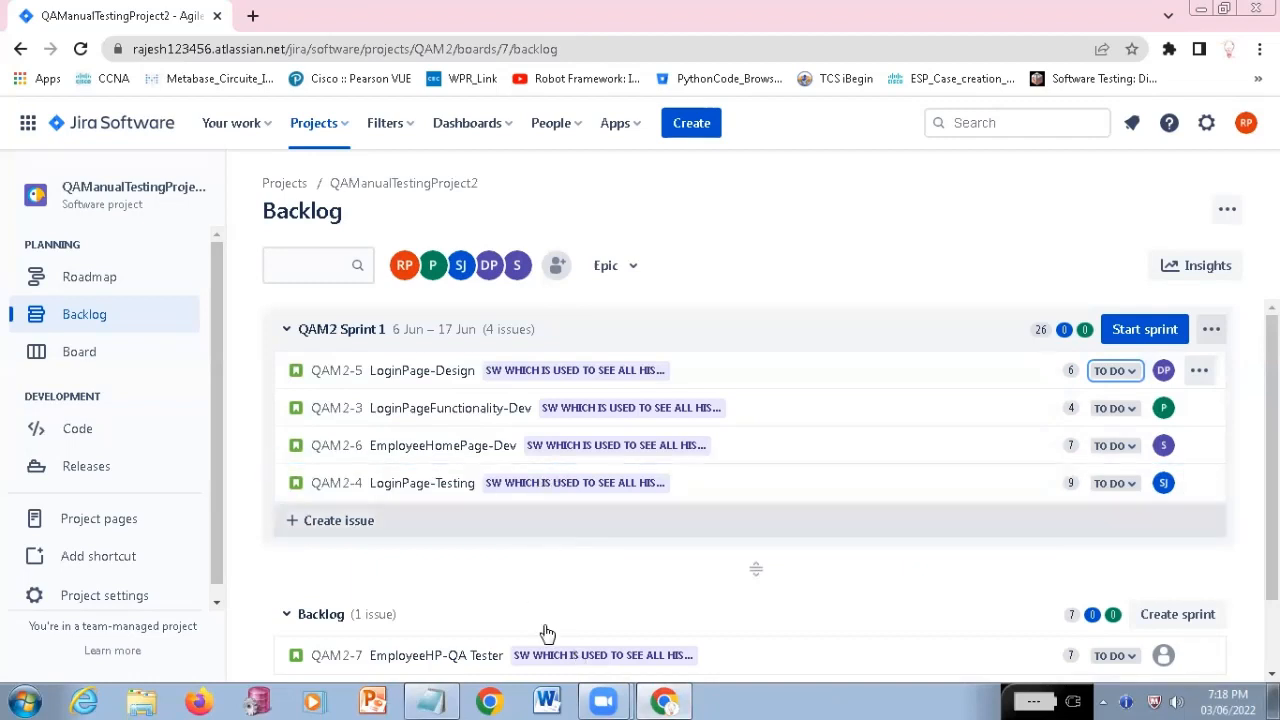
Move the EmployeeHP-QA Tester story from the backlog into QAM2 Sprint 1 and set its estimate to 14 story points
left_click_drag(581, 558, 592, 515)
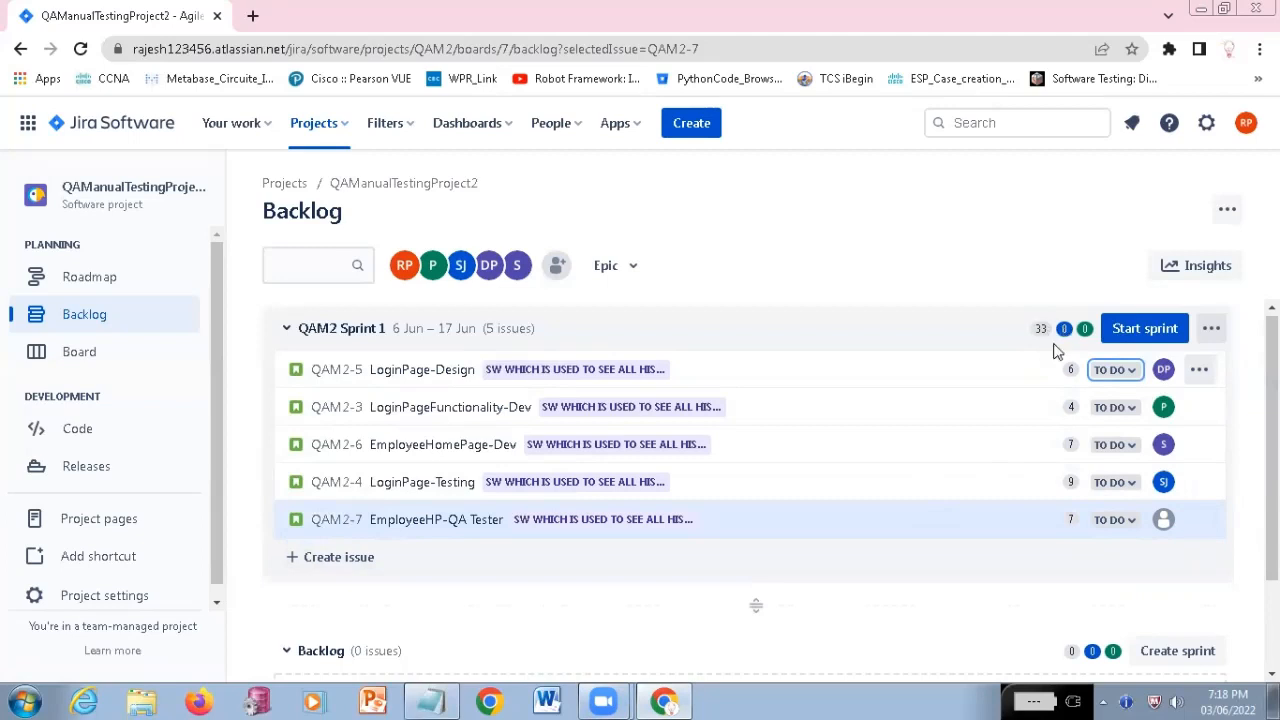
left_click(1071, 520)
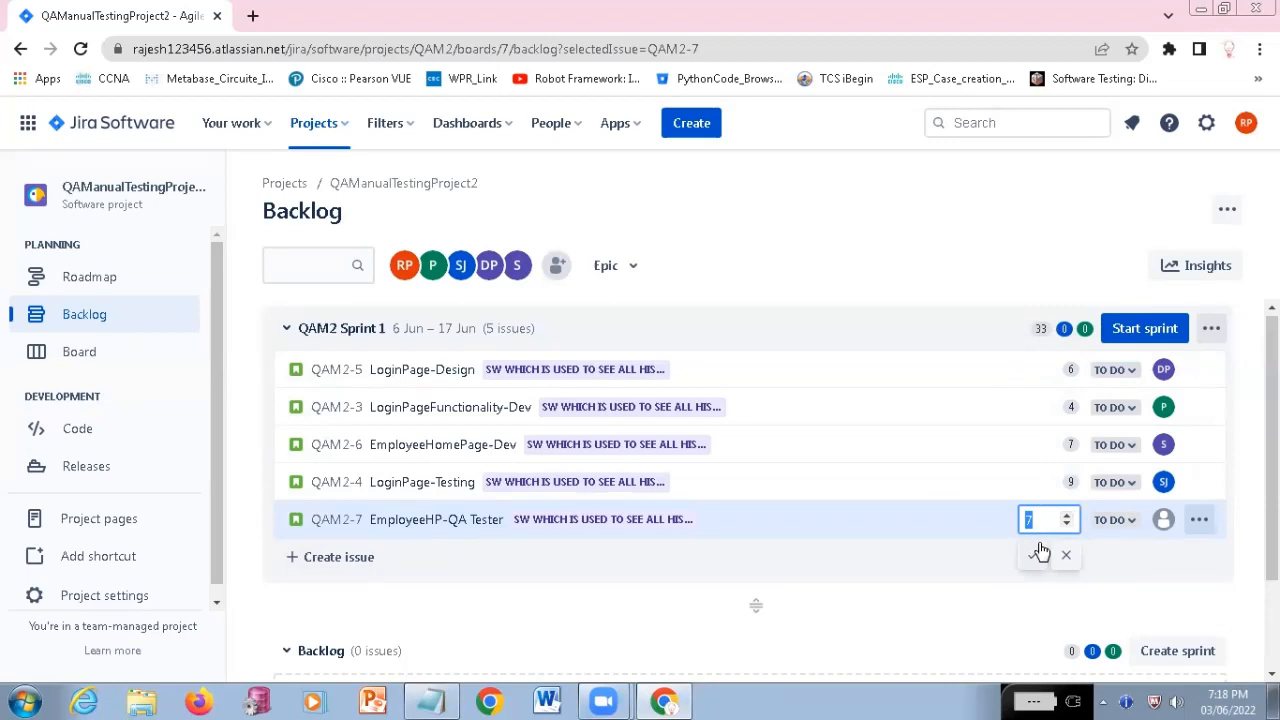
type("14")
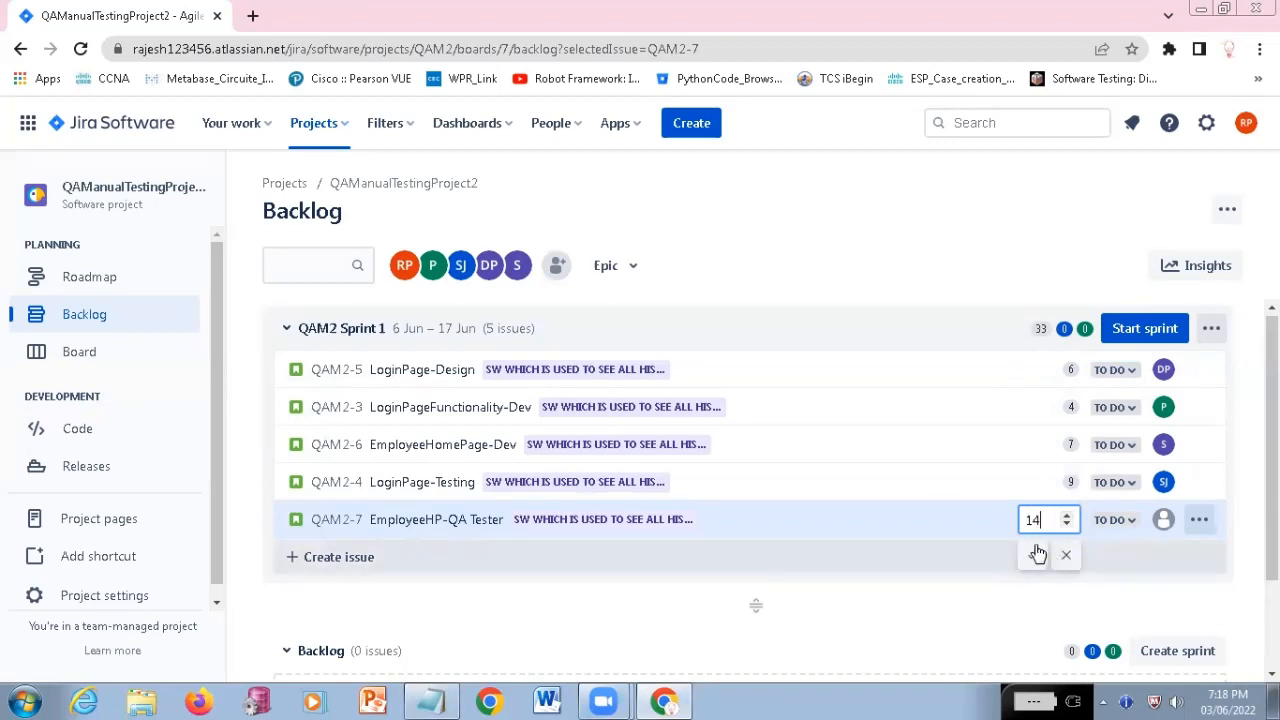
left_click(1034, 556)
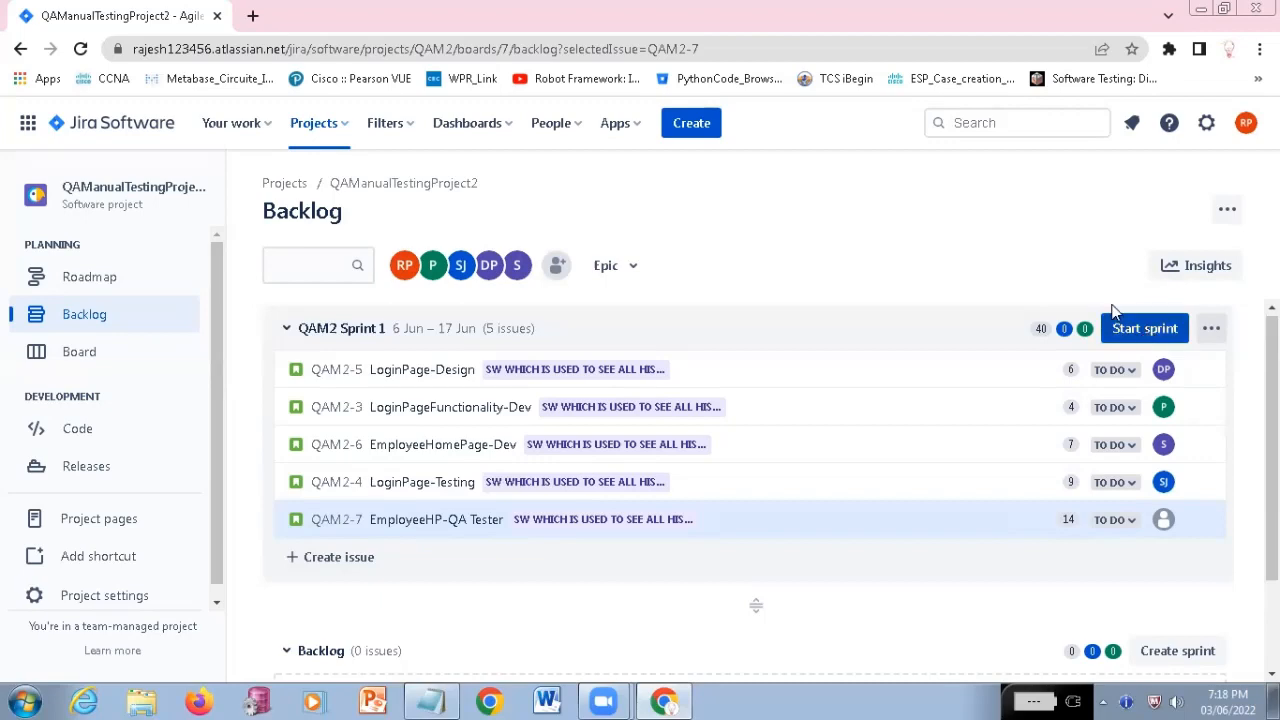
Start QAM2 Sprint 1 with the custom duration and an empty sprint goal, and dismiss the notification on the sprint board
left_click(1130, 332)
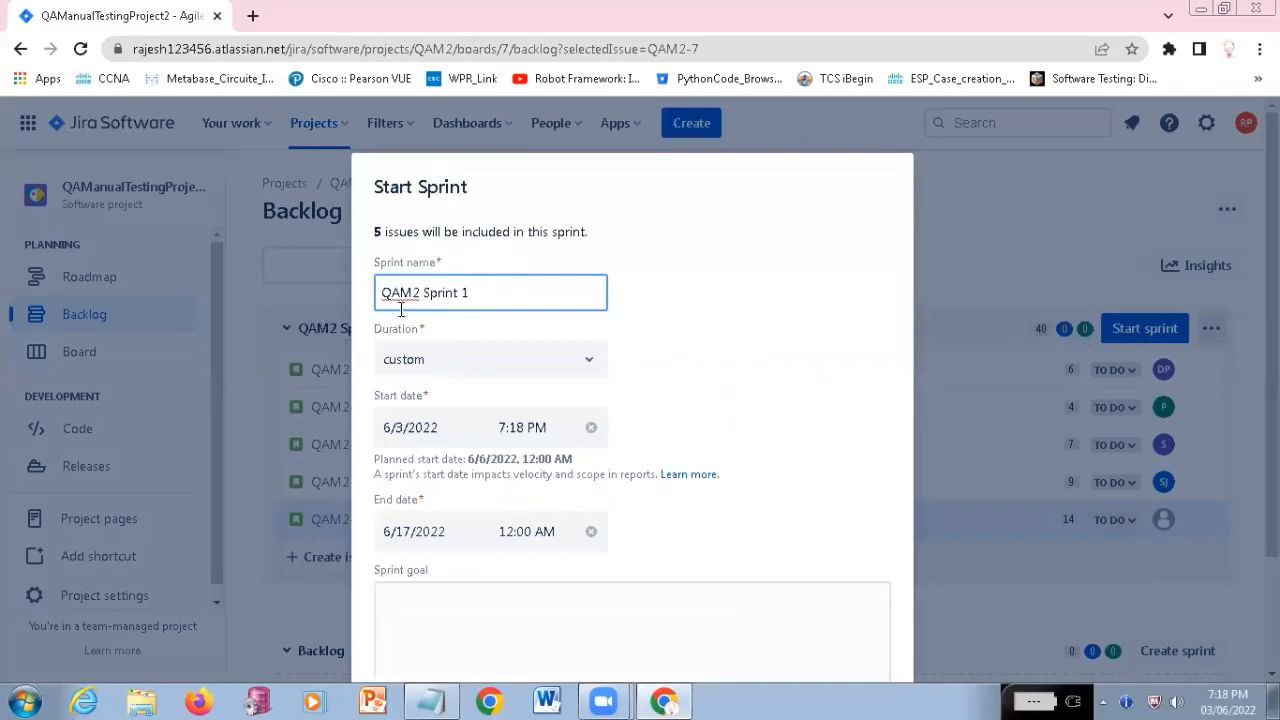
scroll(697, 370, "down", 3)
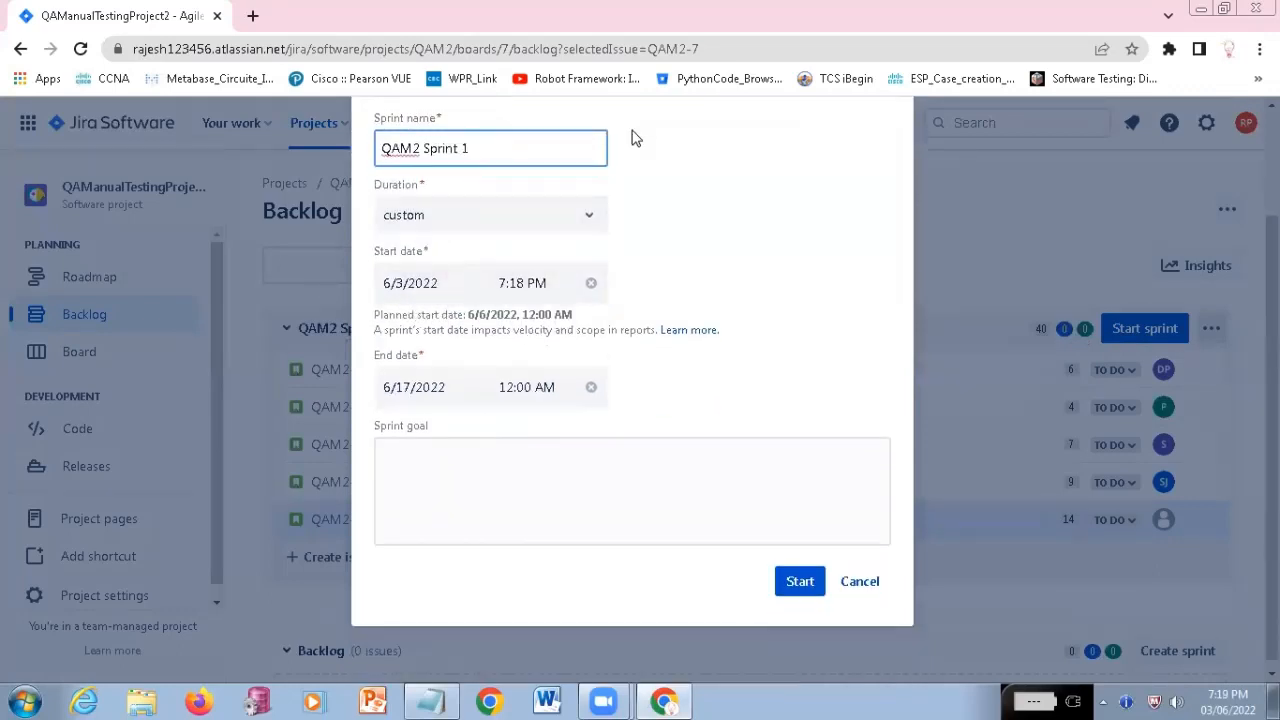
left_click(590, 217)
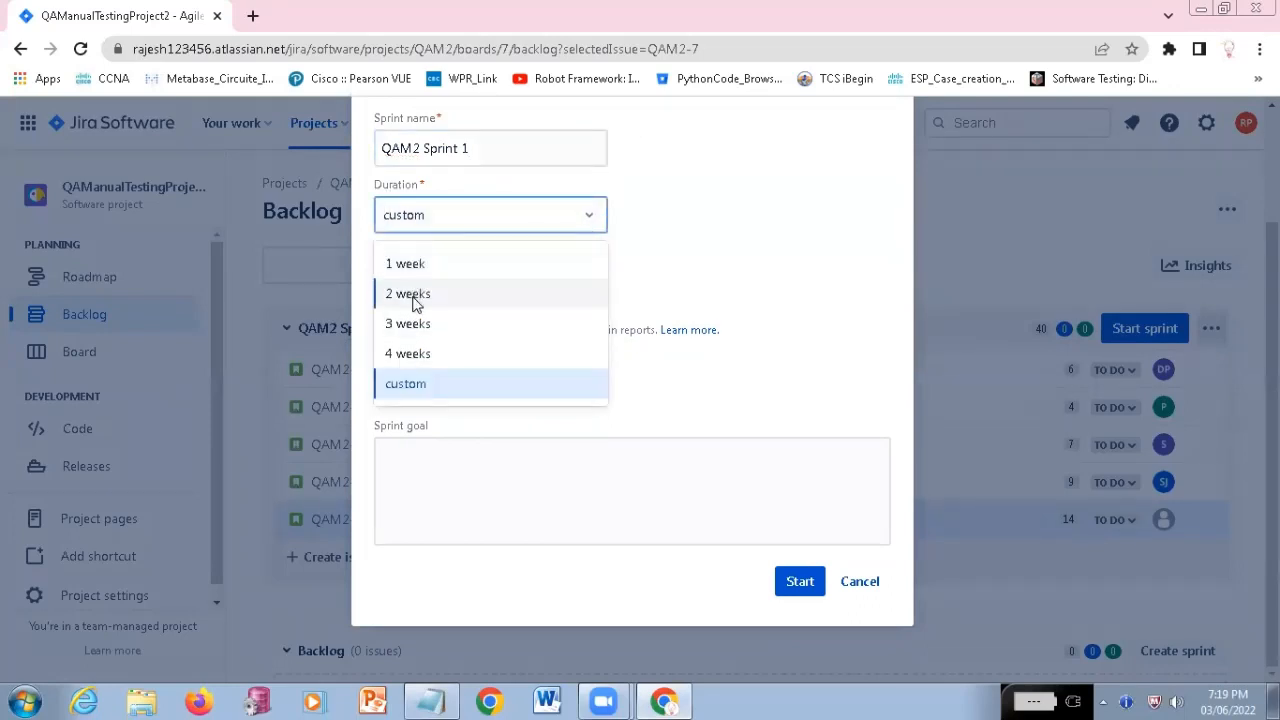
left_click(745, 228)
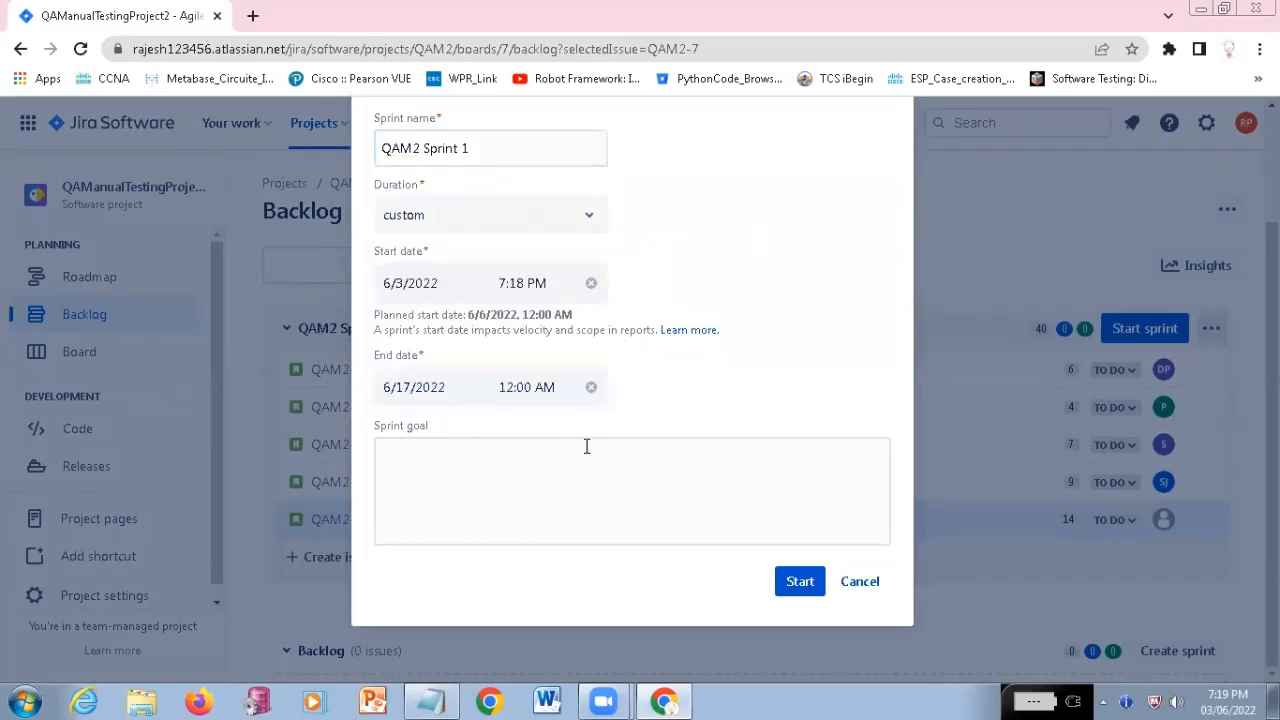
left_click(435, 461)
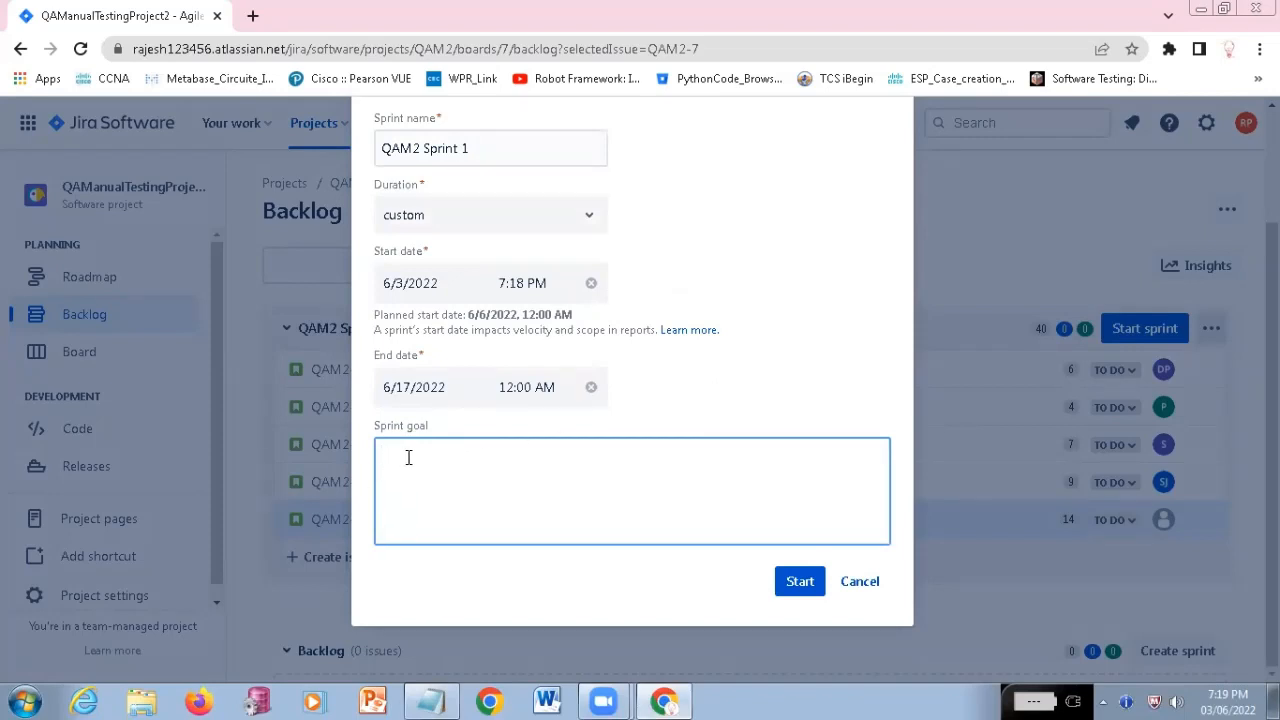
left_click(799, 584)
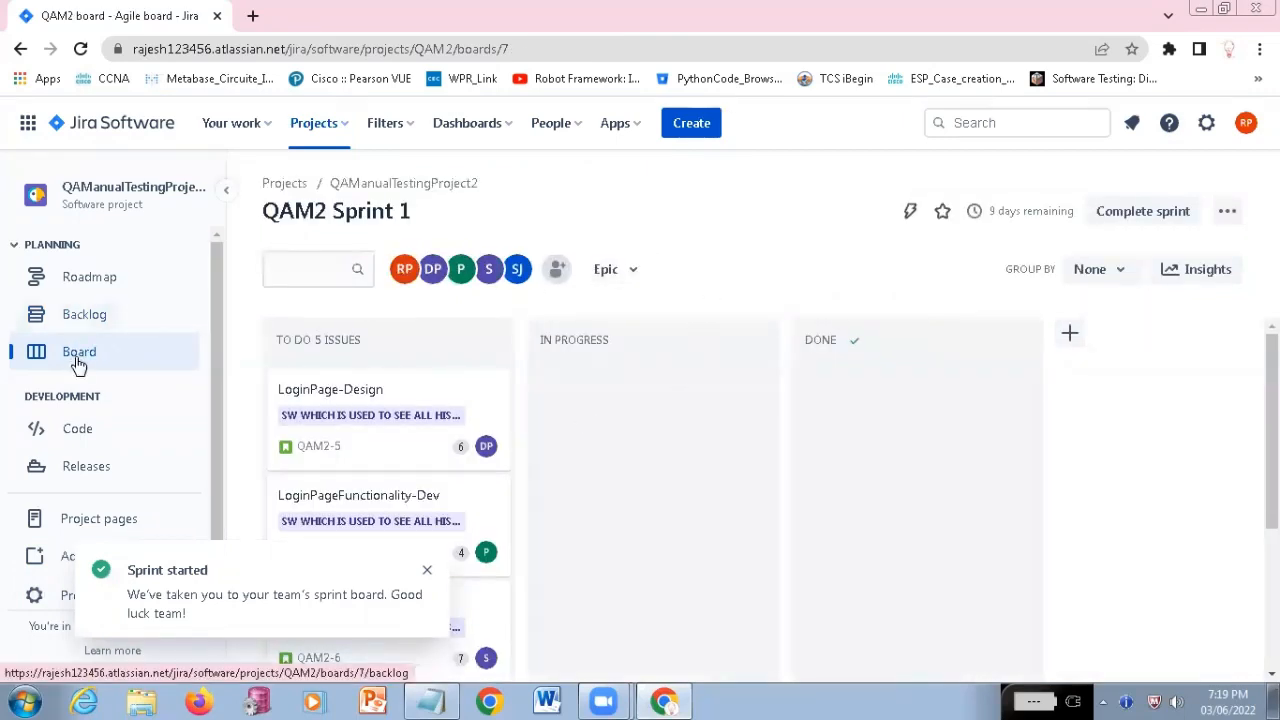
left_click(427, 572)
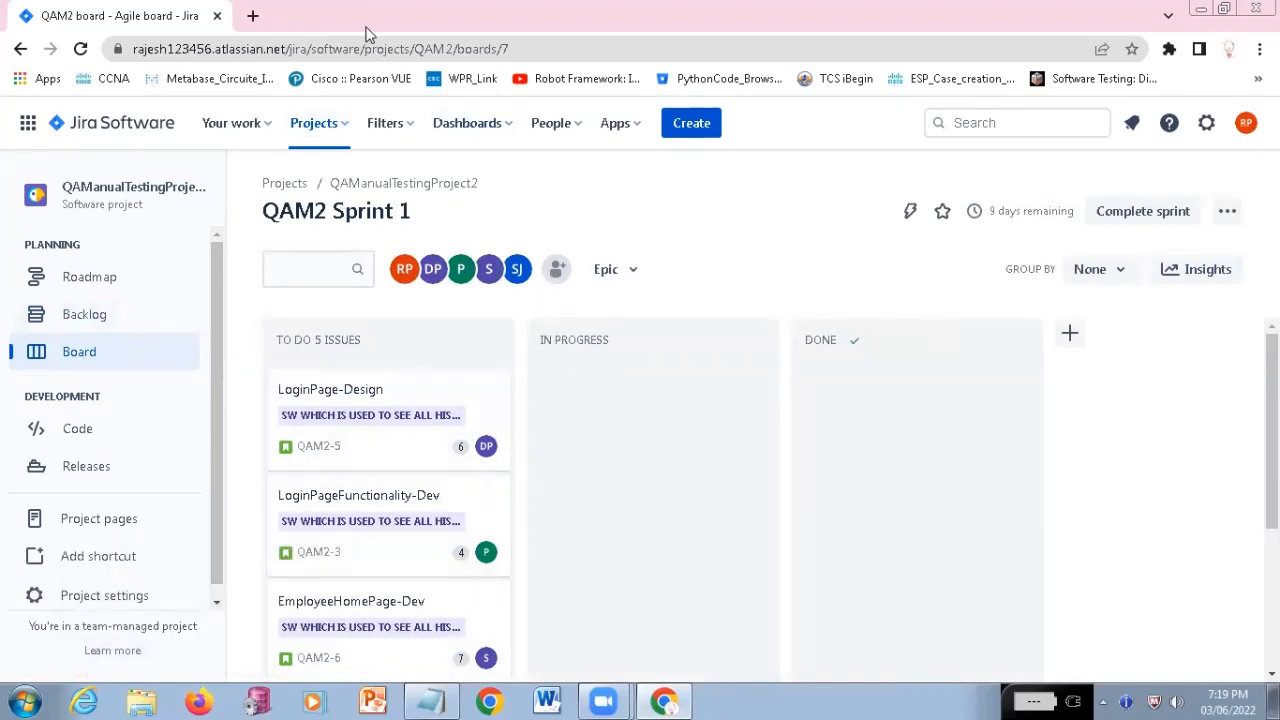
Move the LoginPage-Design card to In Progress on the sprint board and return it to To Do
left_click(534, 49)
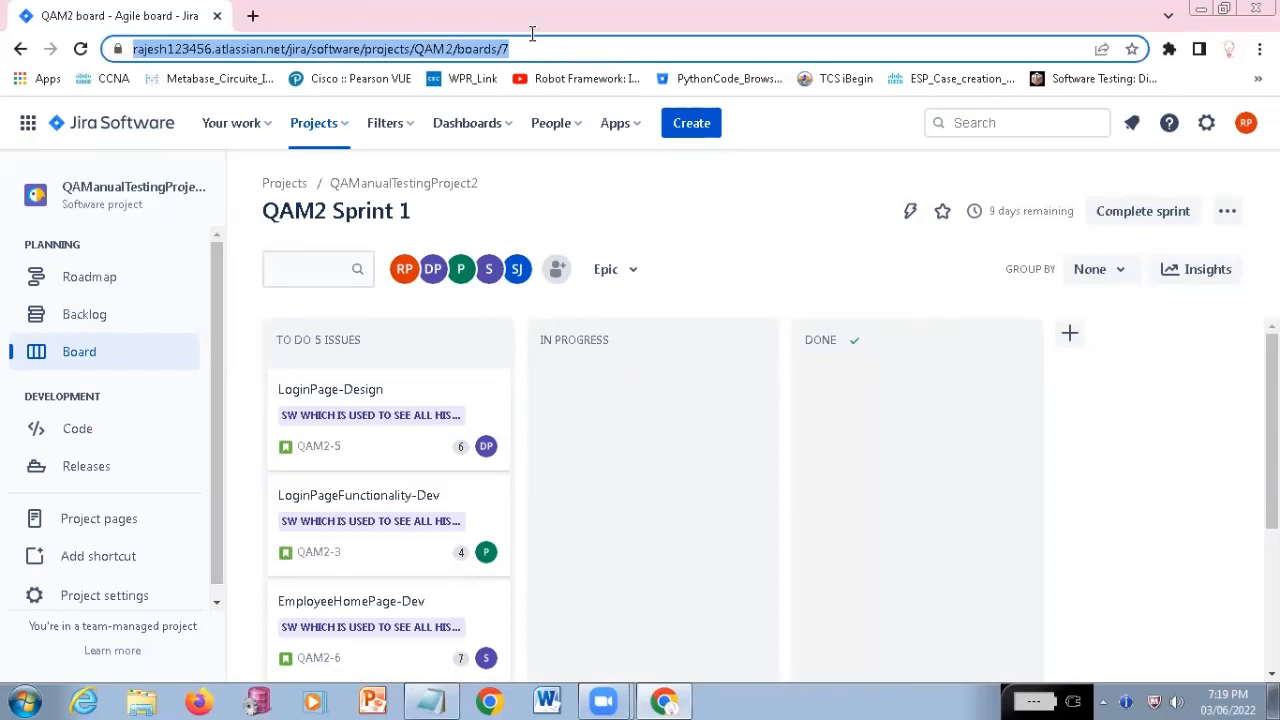
left_click(532, 34)
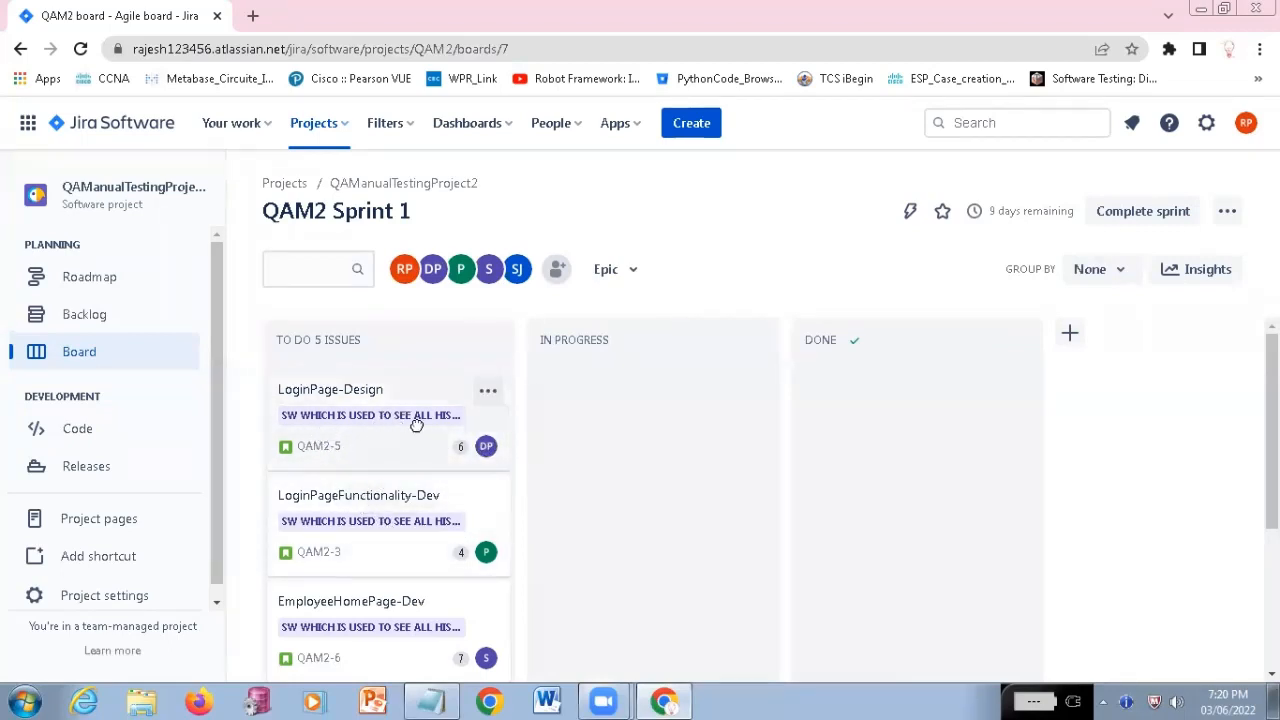
left_click_drag(414, 420, 646, 414)
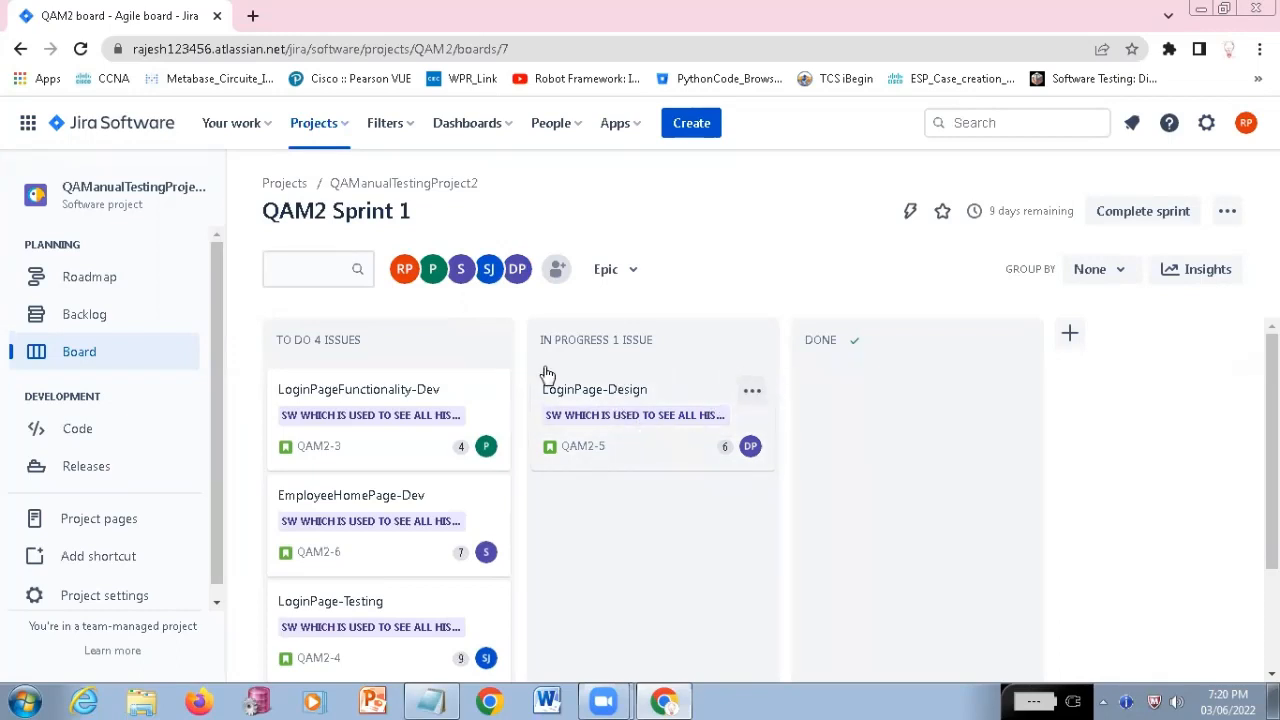
left_click_drag(592, 450, 404, 492)
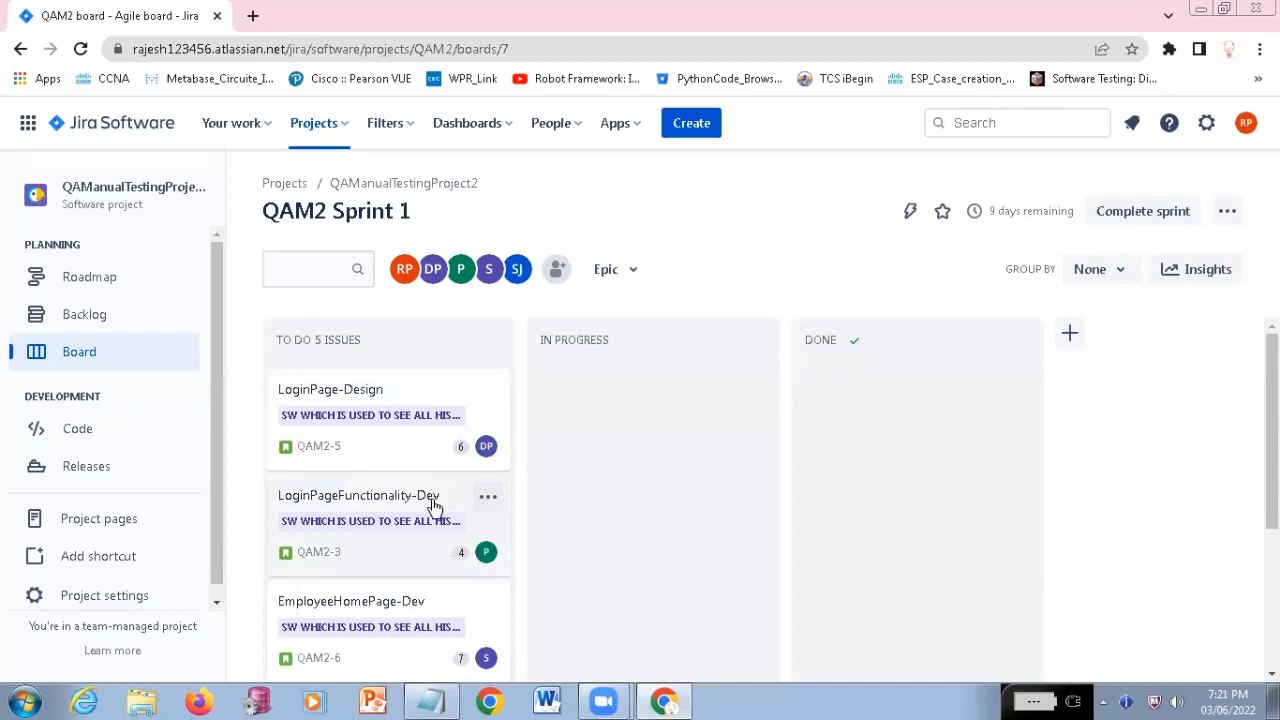
Move the LoginPage-Testing, LoginPageFunctionality-Dev and EmployeeHP-QA Tester cards from To Do to In Progress
scroll(320, 523, "down", 1)
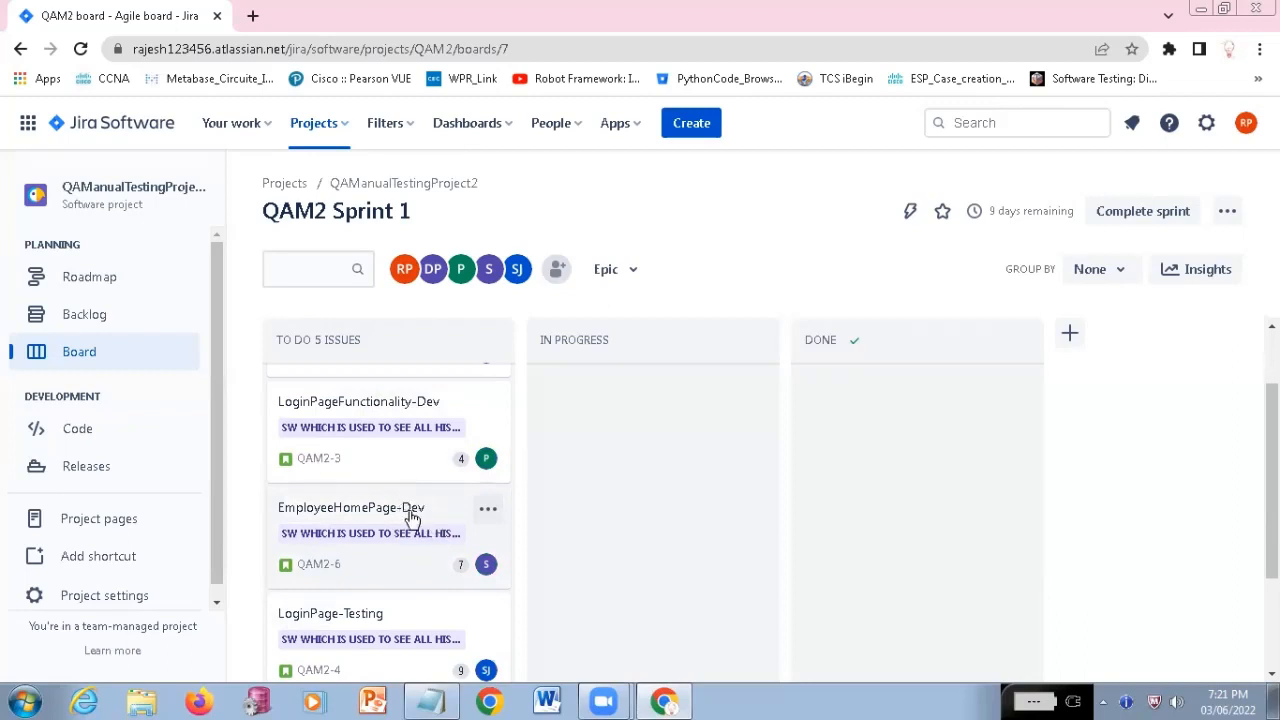
scroll(410, 518, "down", 1)
scroll(388, 467, "down", 1)
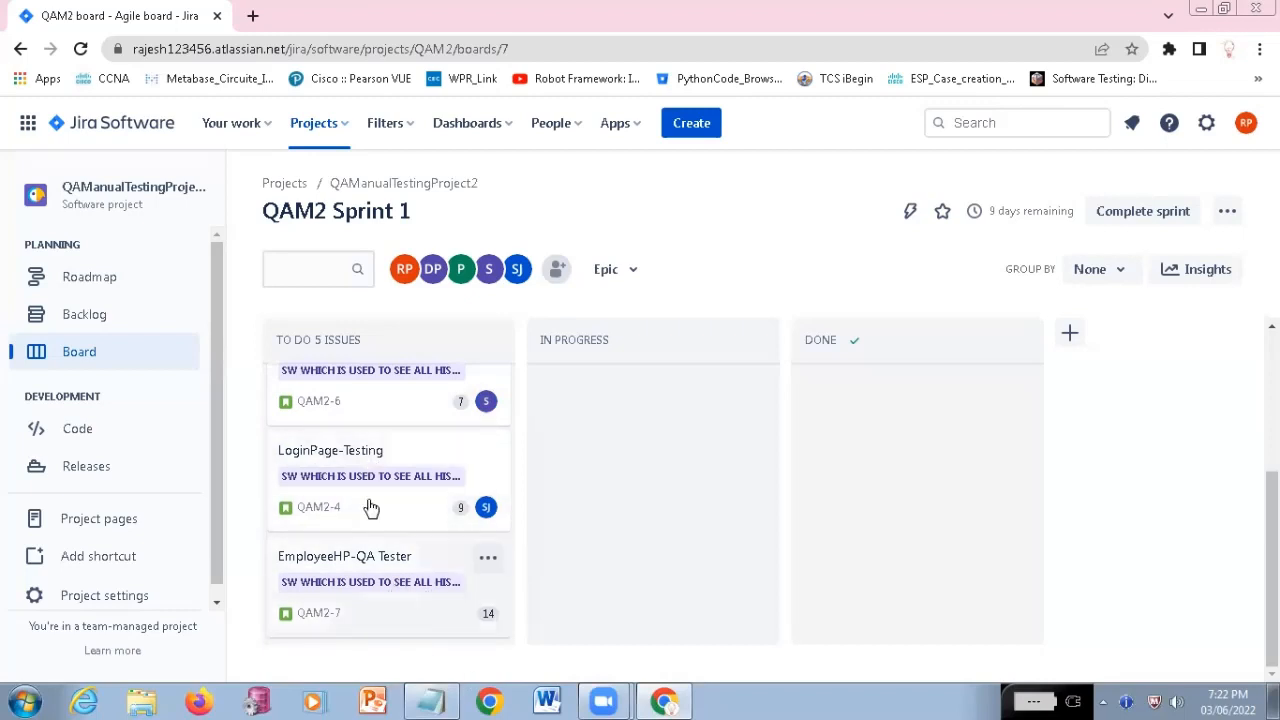
scroll(368, 442, "up", 1)
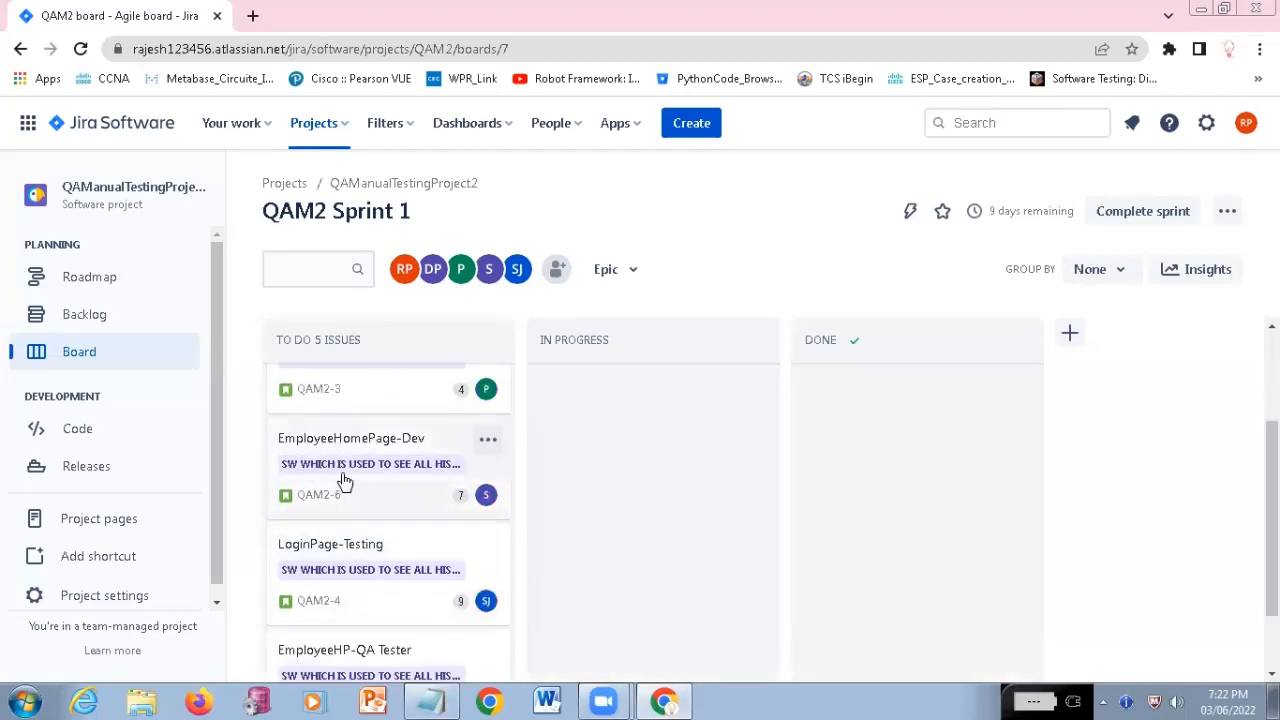
scroll(335, 500, "down", 1)
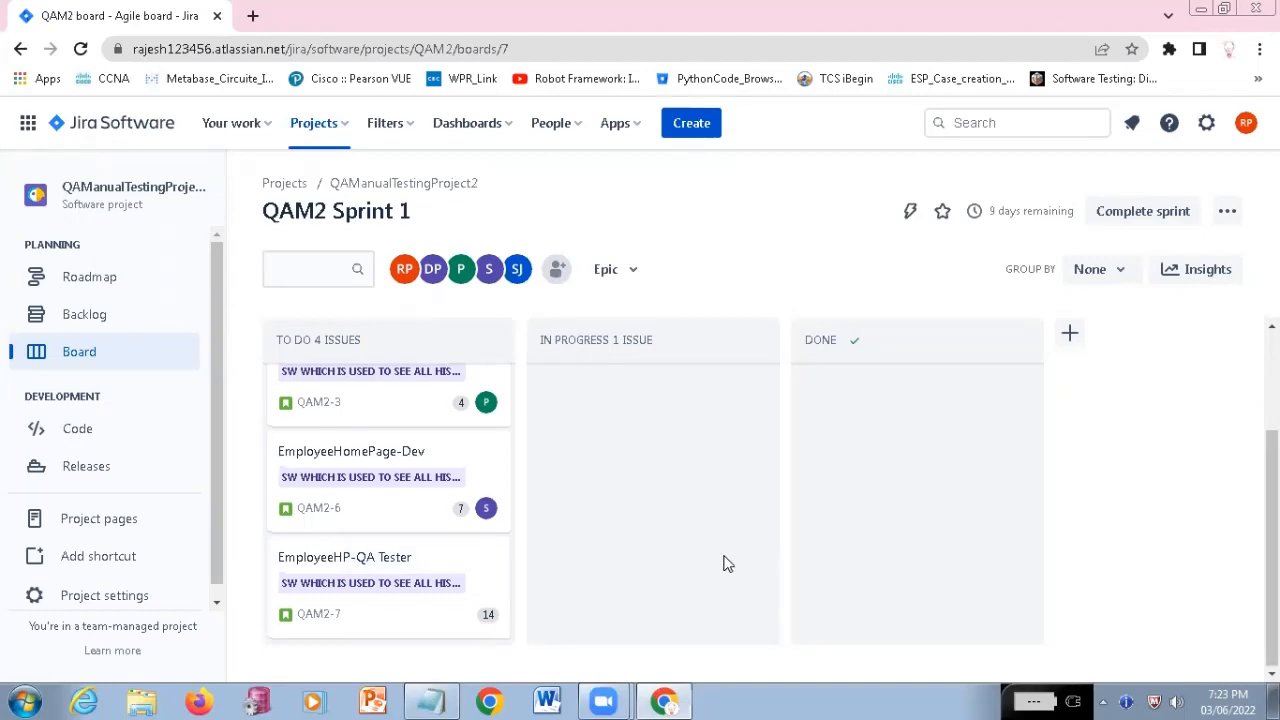
scroll(729, 563, "up", 2)
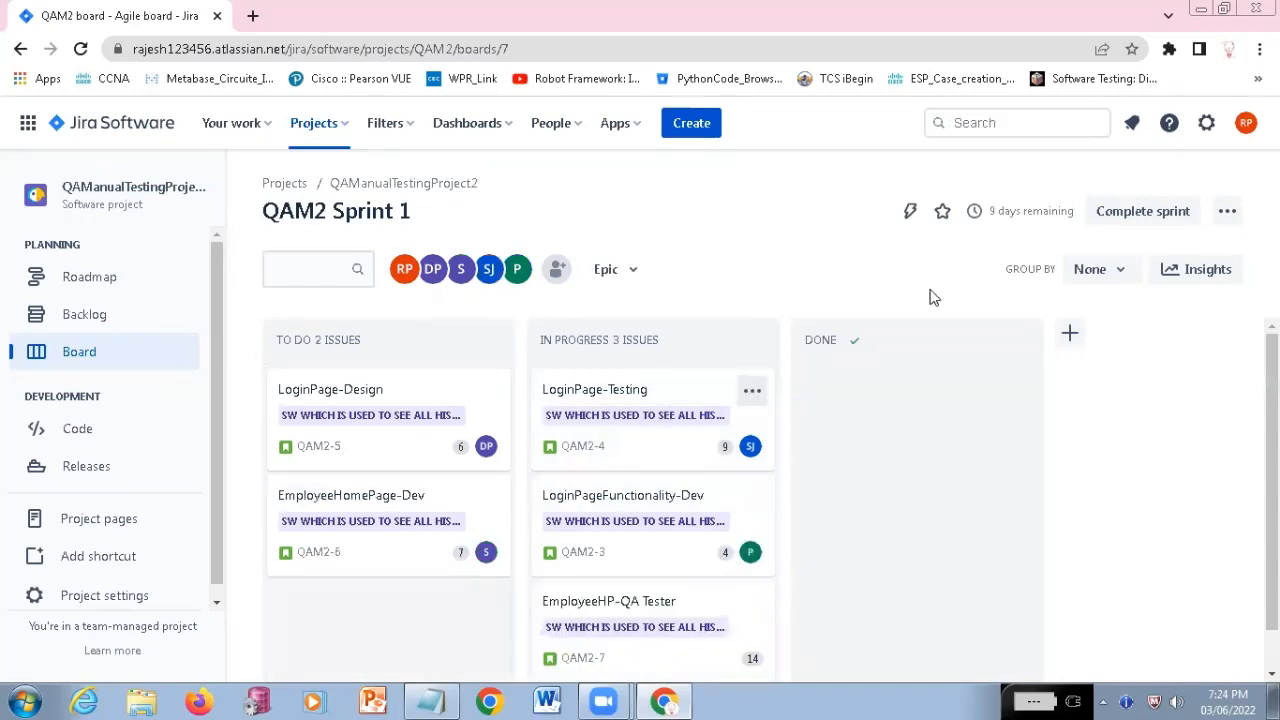
Move the LoginPage-Testing and LoginPageFunctionality-Dev cards to Done on the board, and reload the backlog to refresh the statuses
left_click(80, 322)
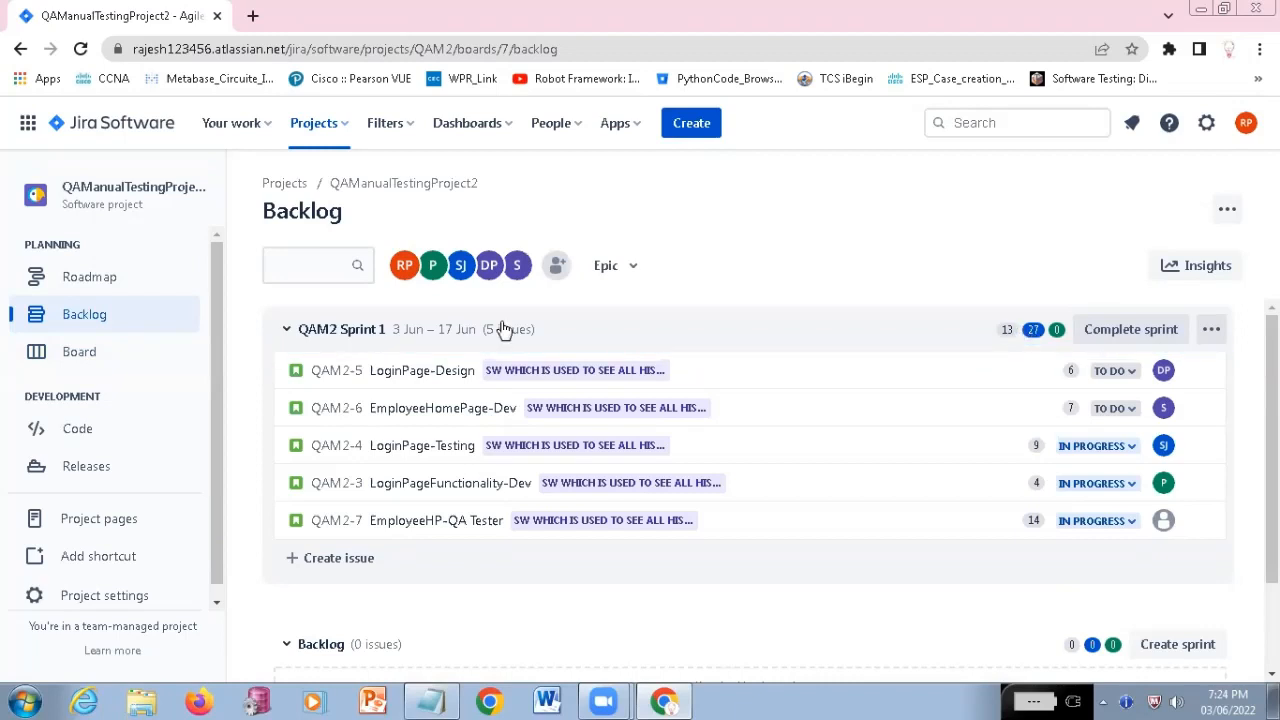
left_click(86, 355)
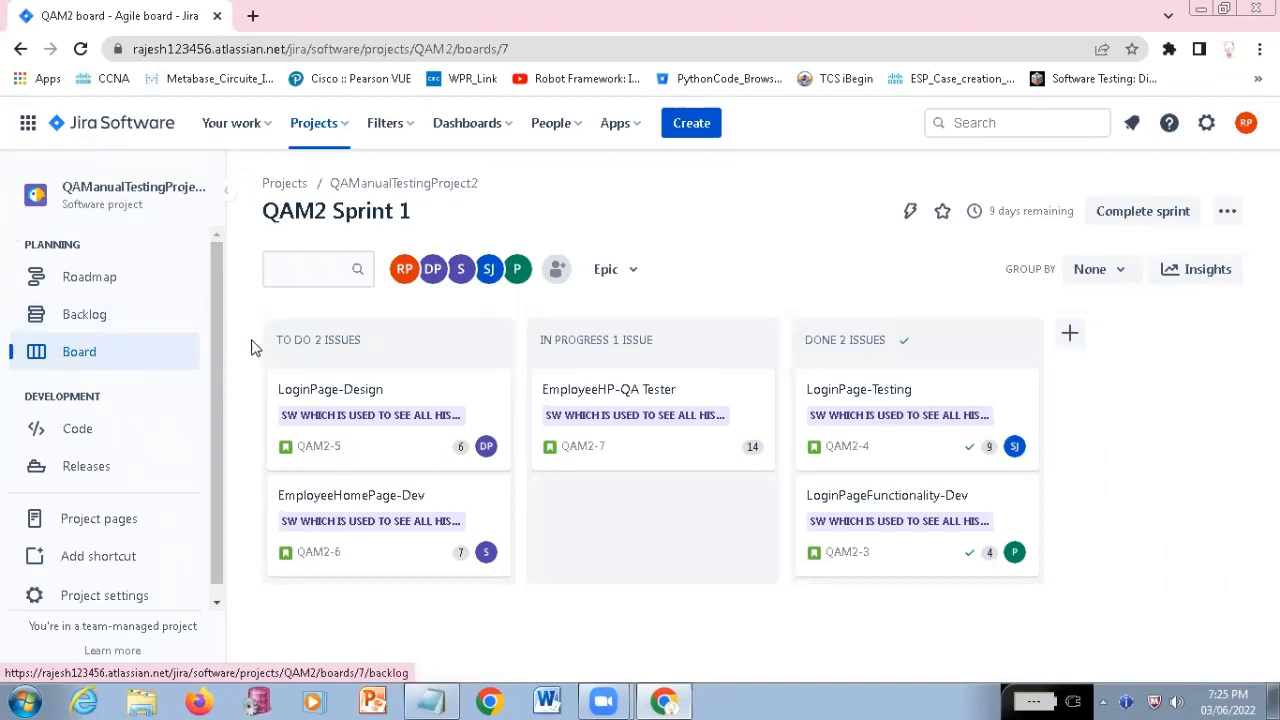
left_click(88, 318)
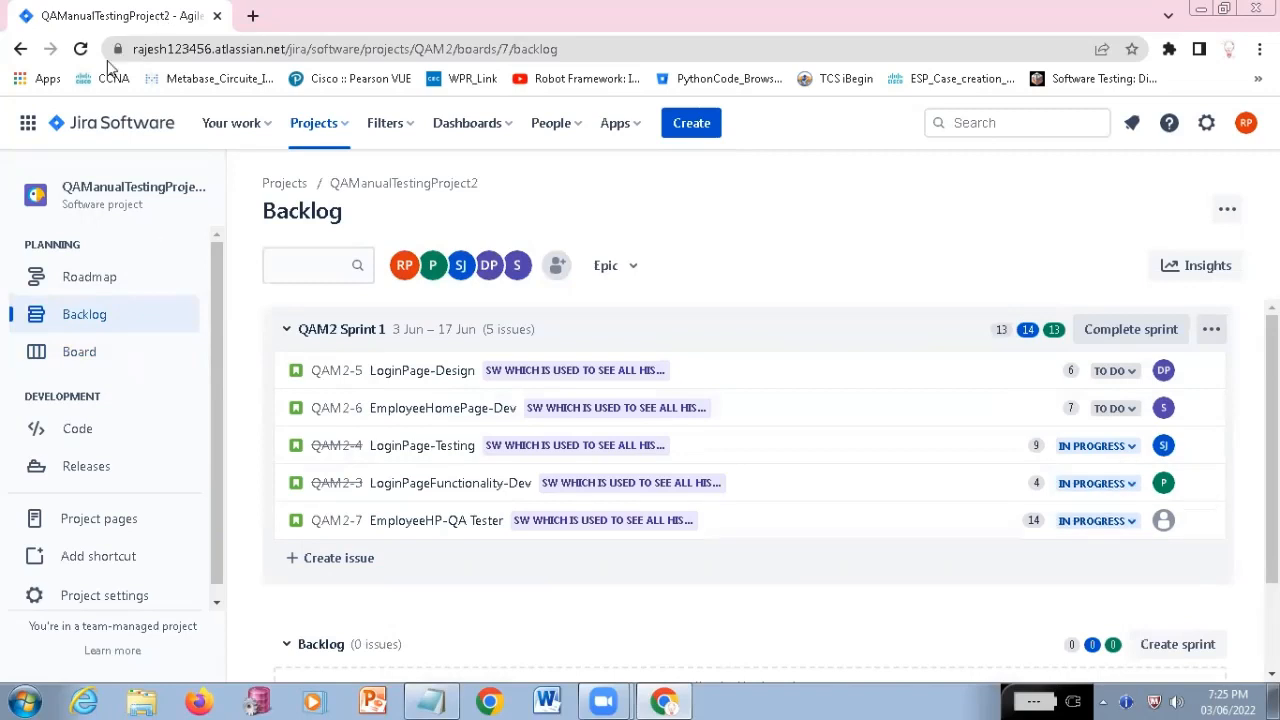
left_click(82, 49)
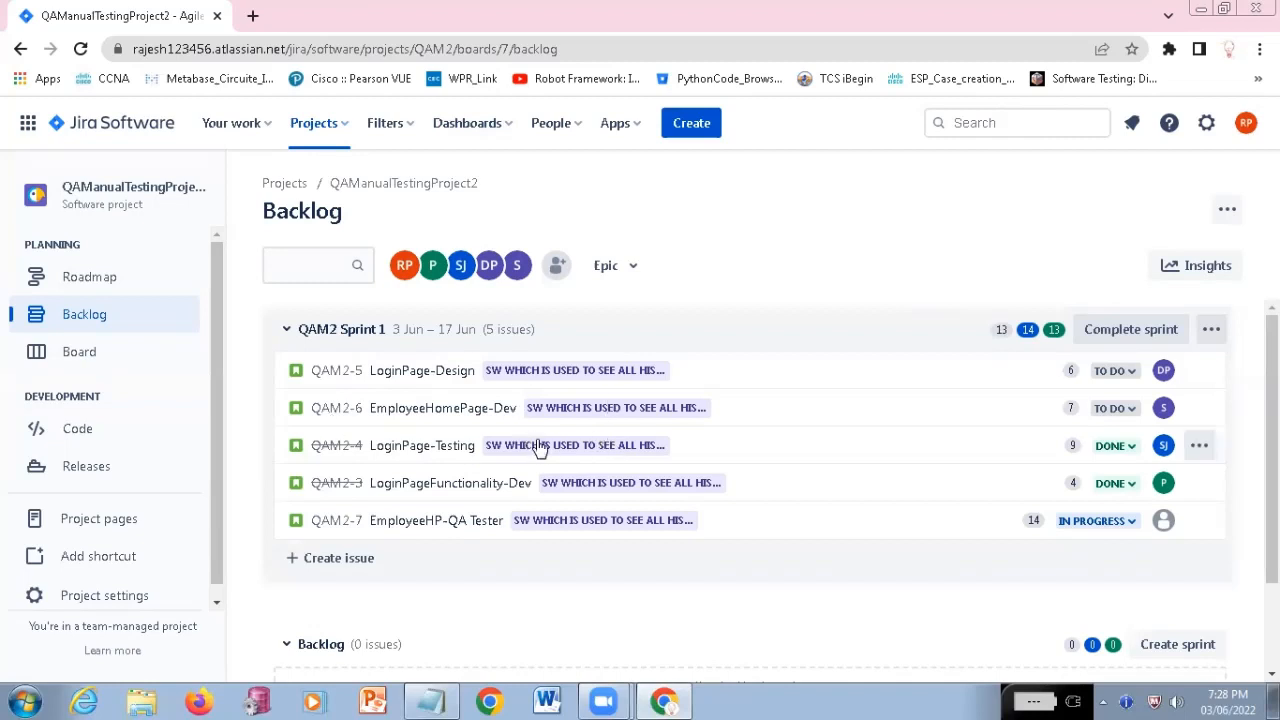
Check the status control of the LoginPage-Testing story and view the details of the EmployeeHP-QA Tester story
left_click(1130, 449)
left_click(1128, 453)
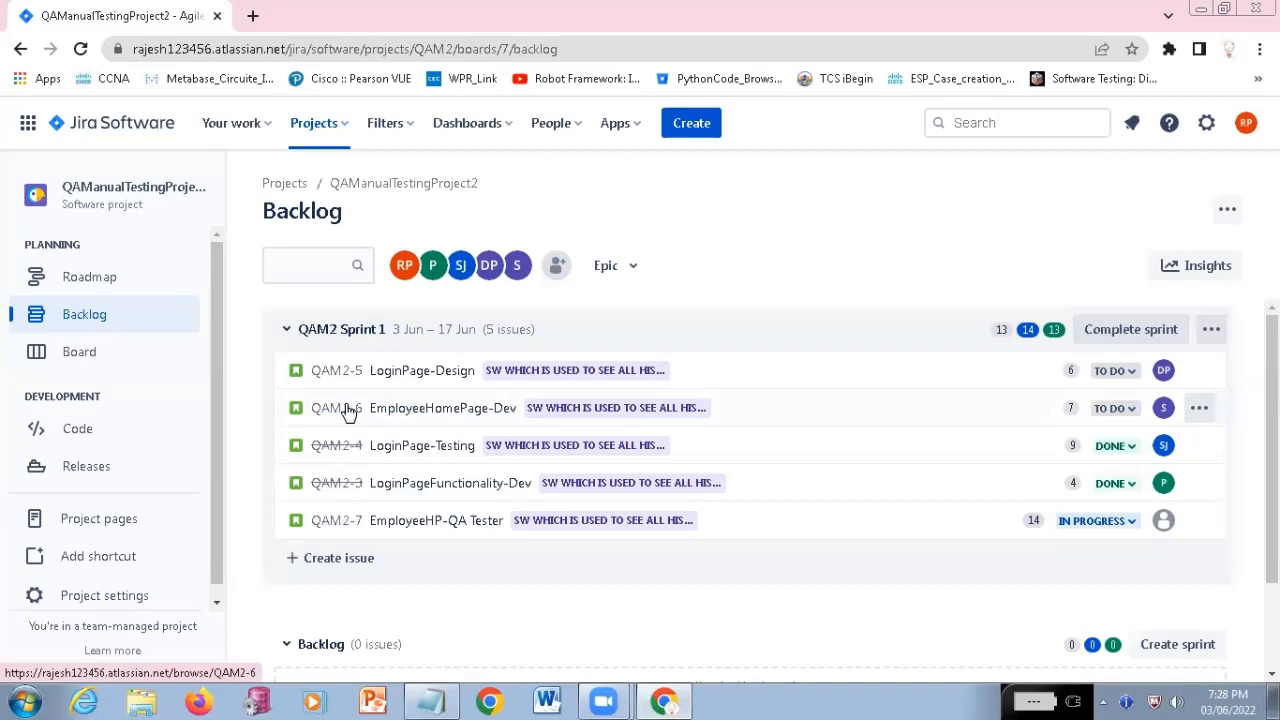
left_click(328, 527)
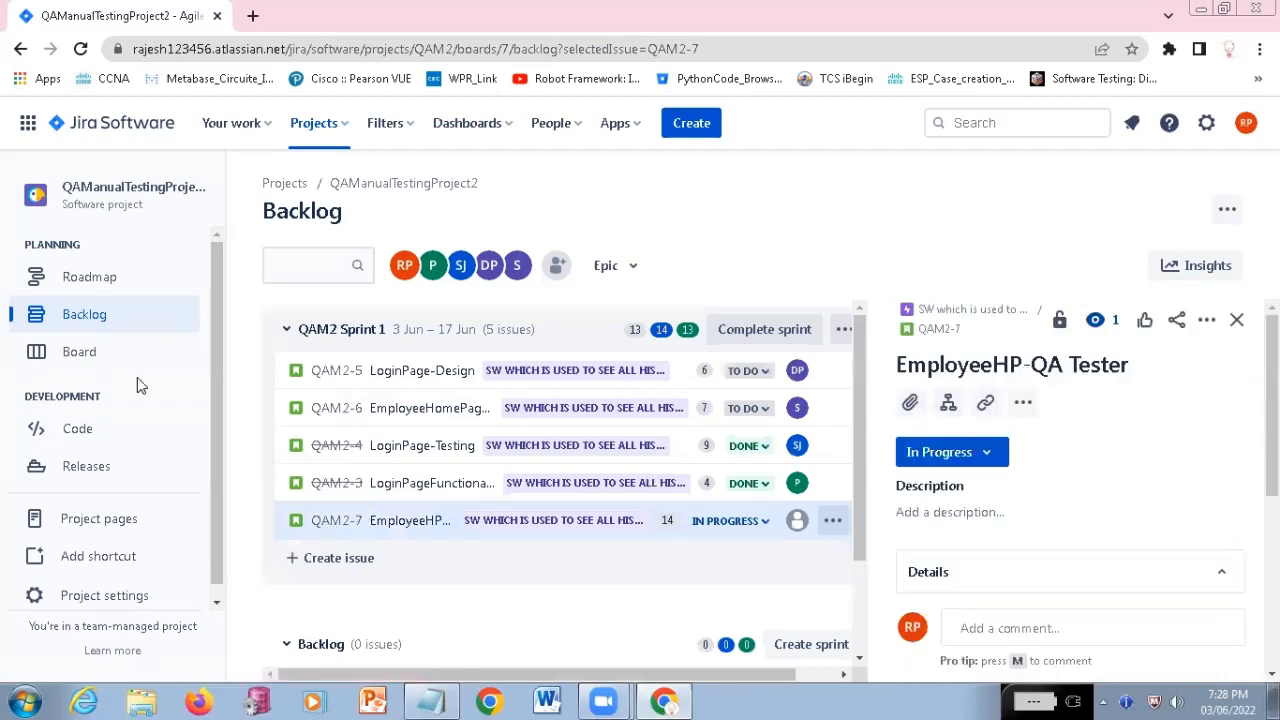
Open the EmployeeHomePage-Dev story from the board and start a comment reading "Completed Test Case and Scenarios for 3 Screens"
left_click(83, 357)
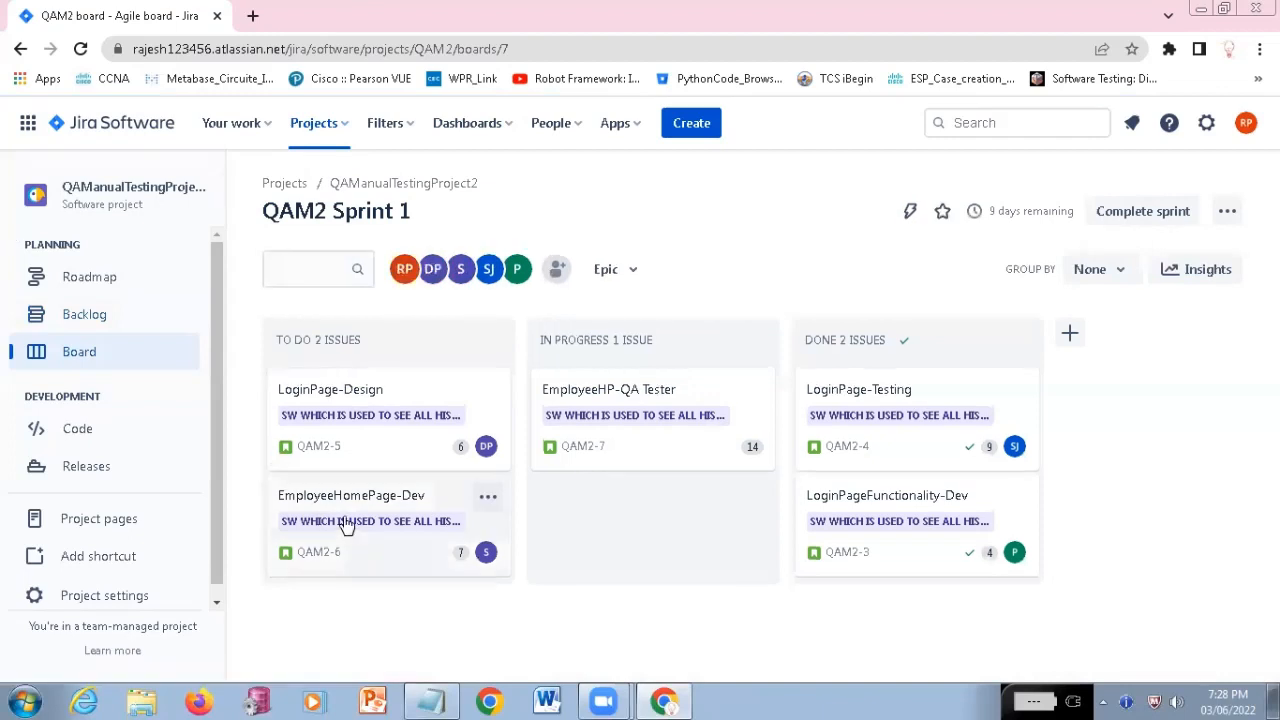
left_click(349, 527)
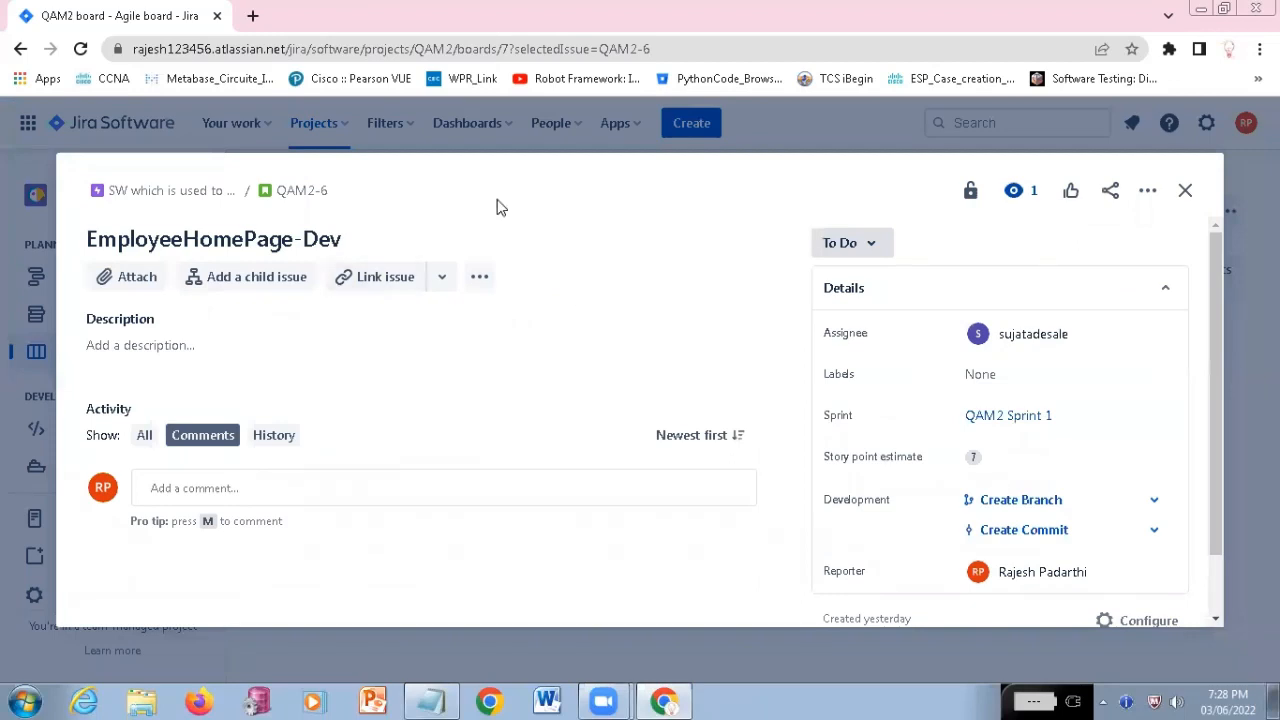
left_click(200, 495)
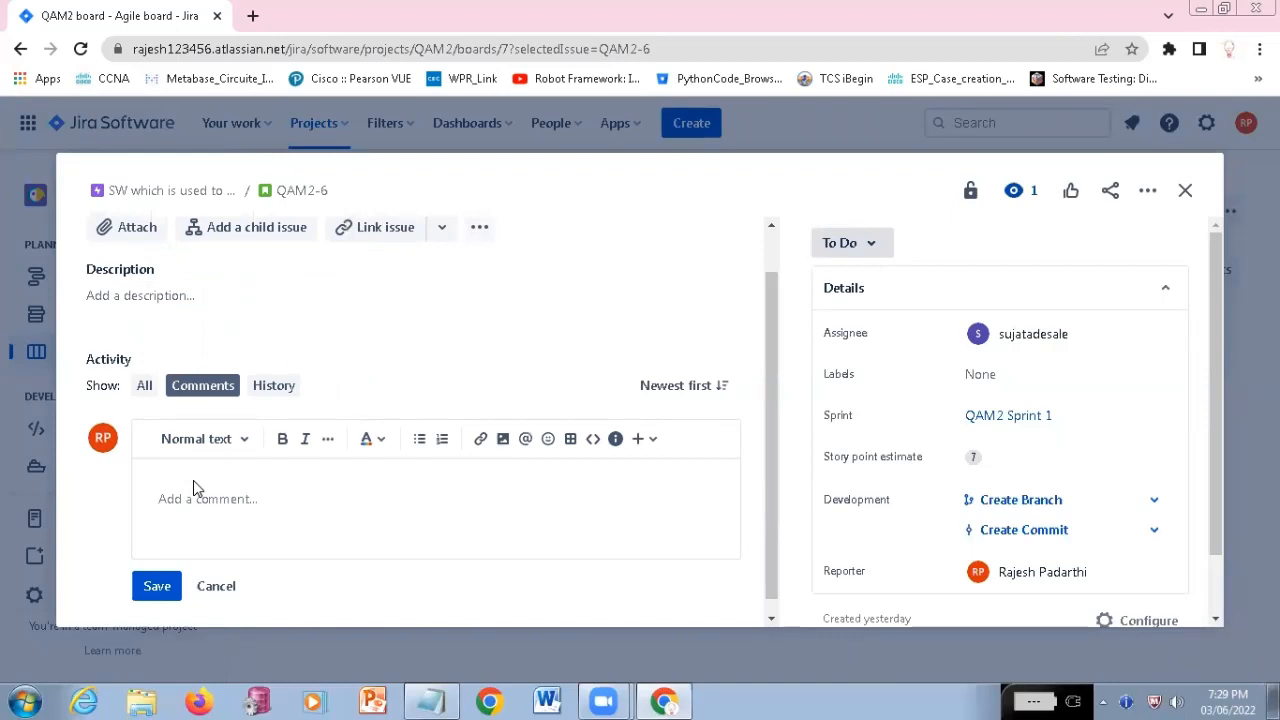
type("Completed STest Case and Scenarion")
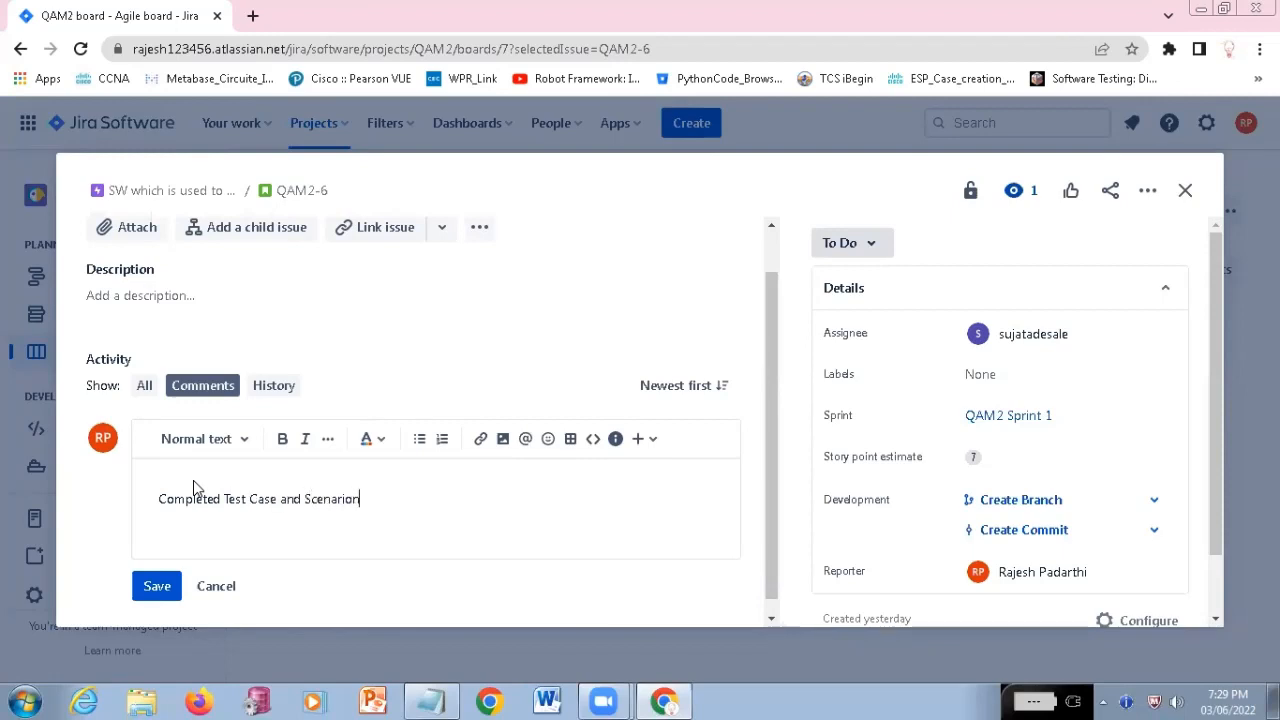
key("BackSpace")
type("s for 3 Screens")
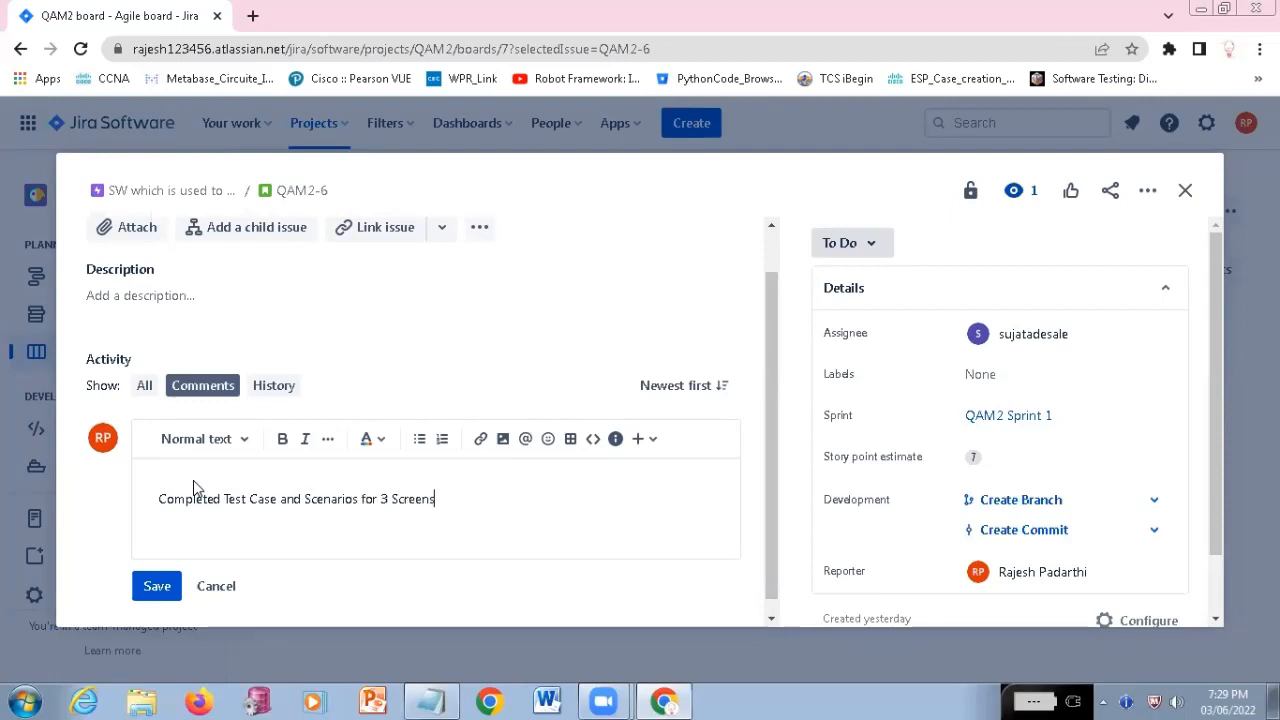
Add "Login", "HomePage" and "Employee Infromation" on separate lines below the first line of the comment
key("Return")
type("L")
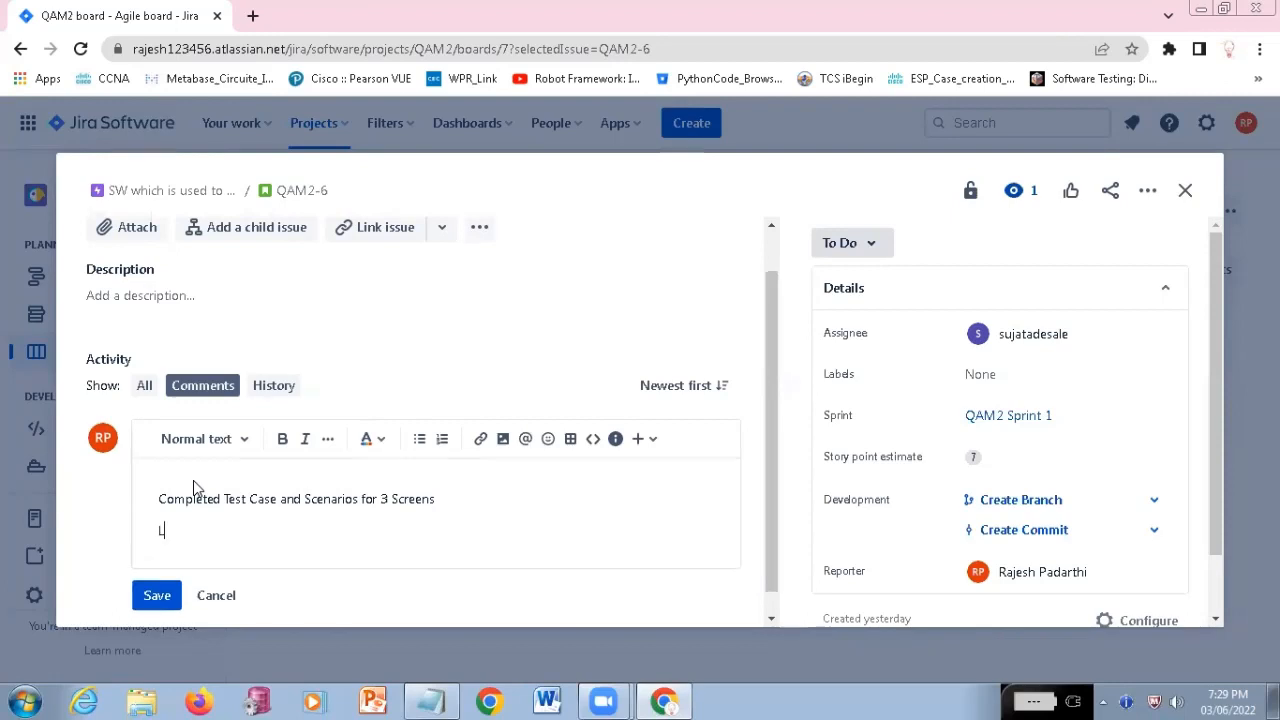
type("ogin")
key("Return")
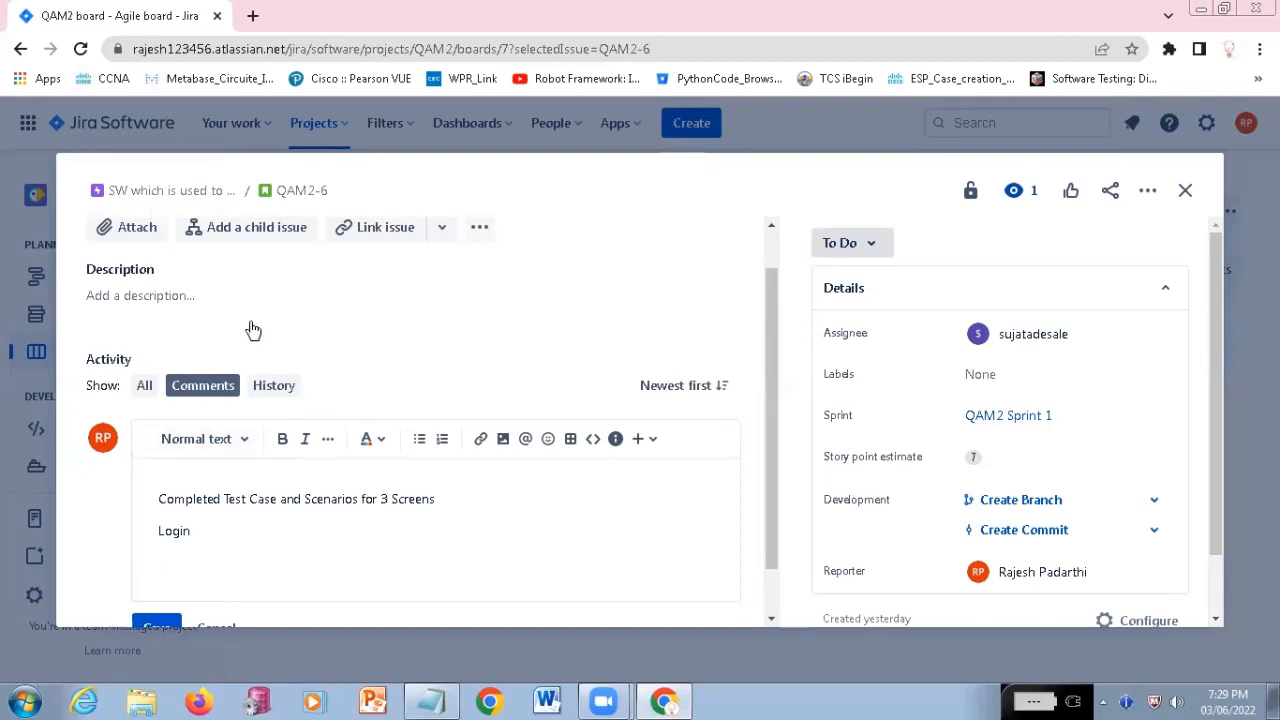
scroll(391, 425, "up", 1)
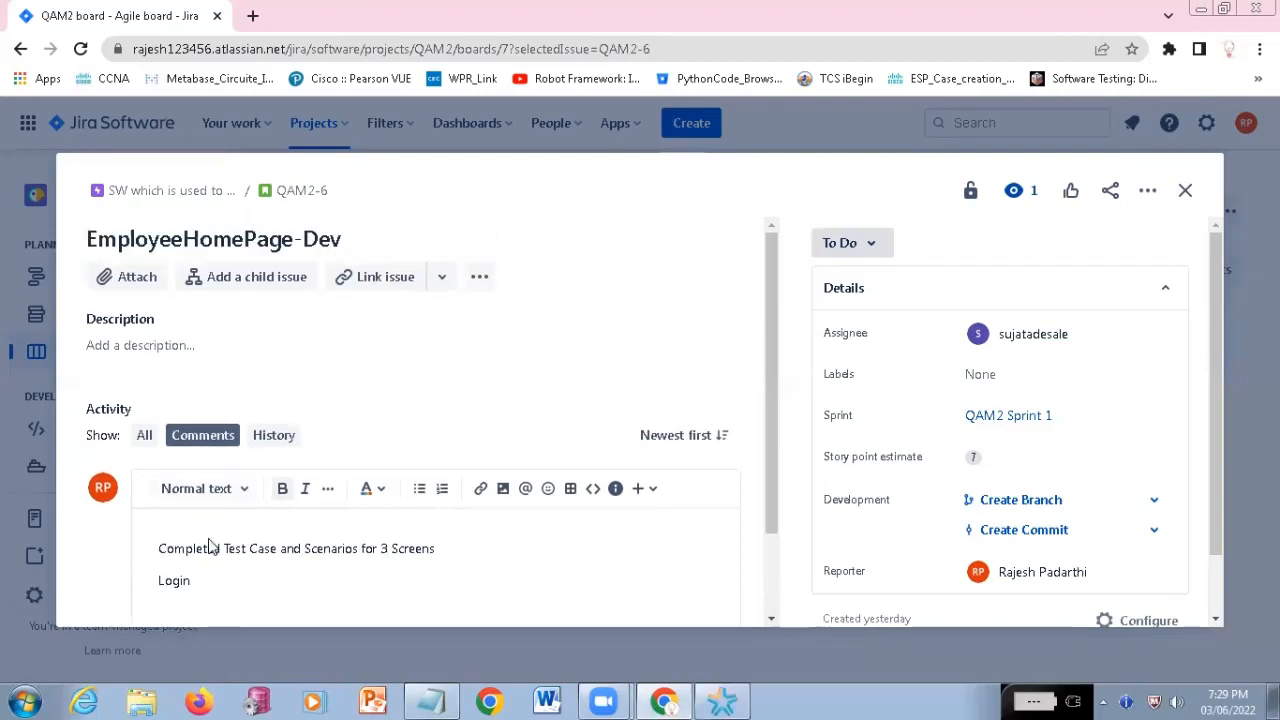
scroll(208, 485, "down", 1)
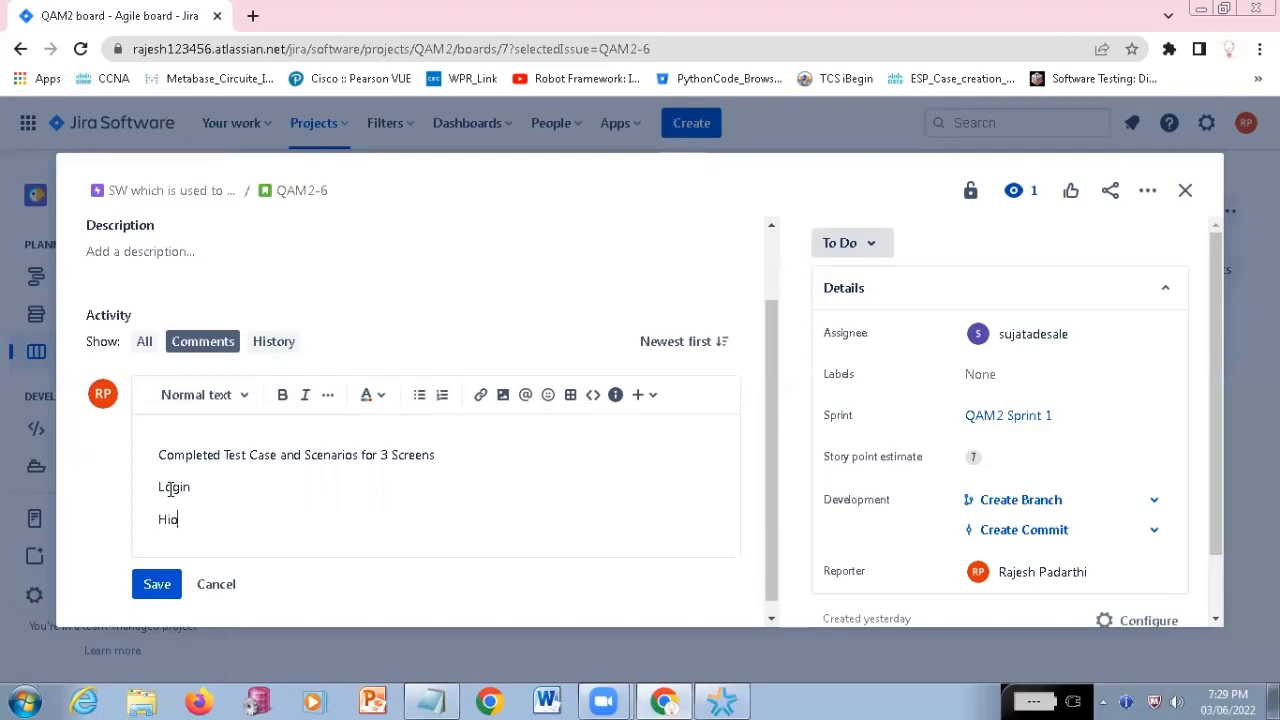
type("omePage")
key("Return")
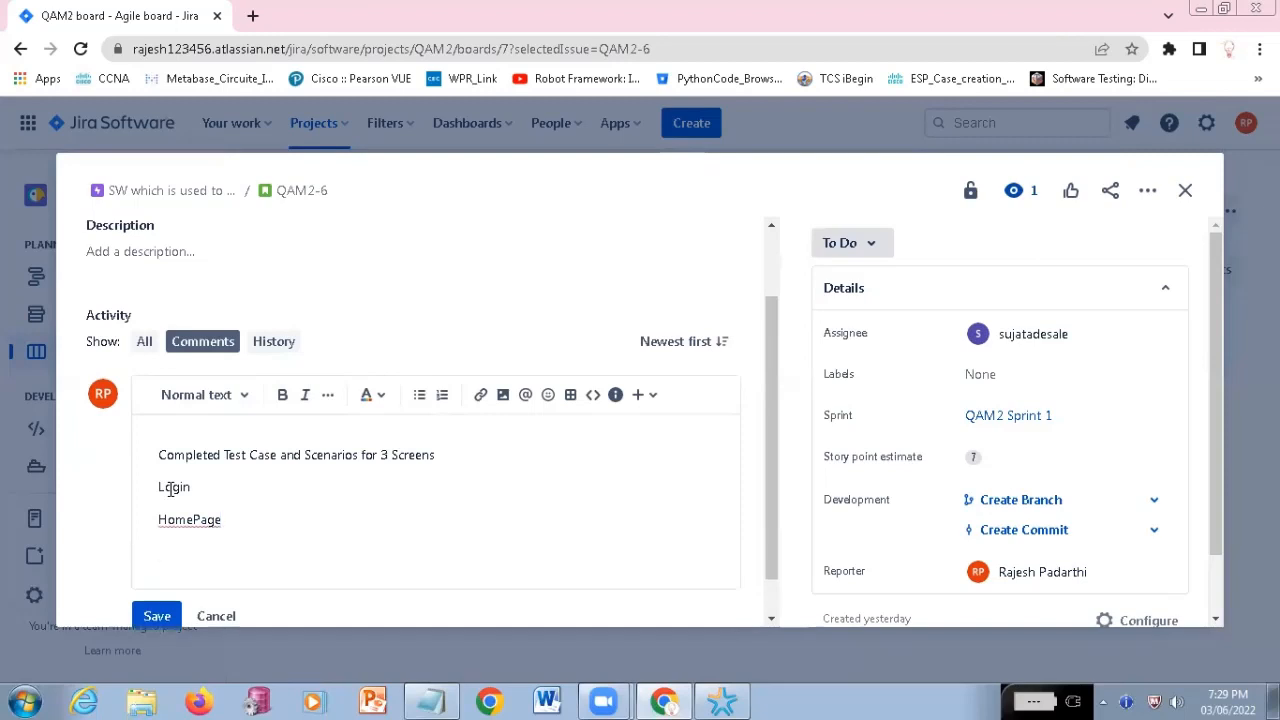
type("Employee Infromation")
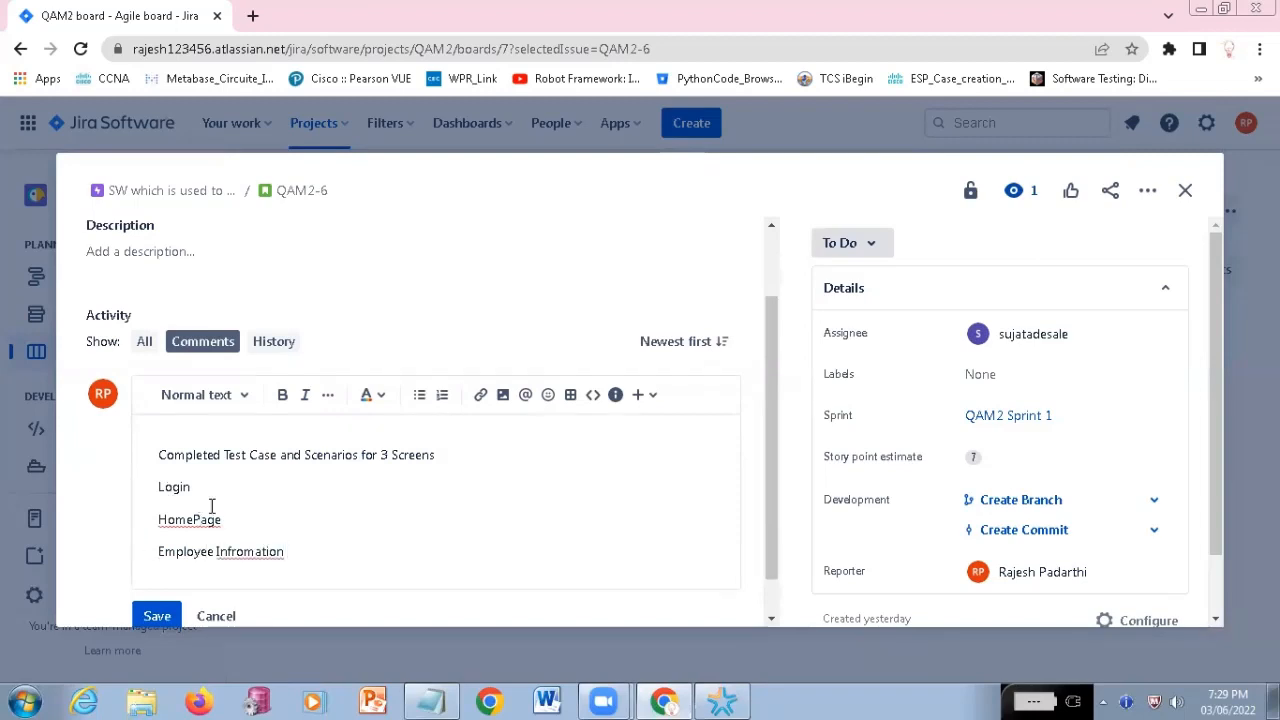
Correct the comment's wording to "Home Page" and "Employee Information", and save the comment
left_click(190, 520)
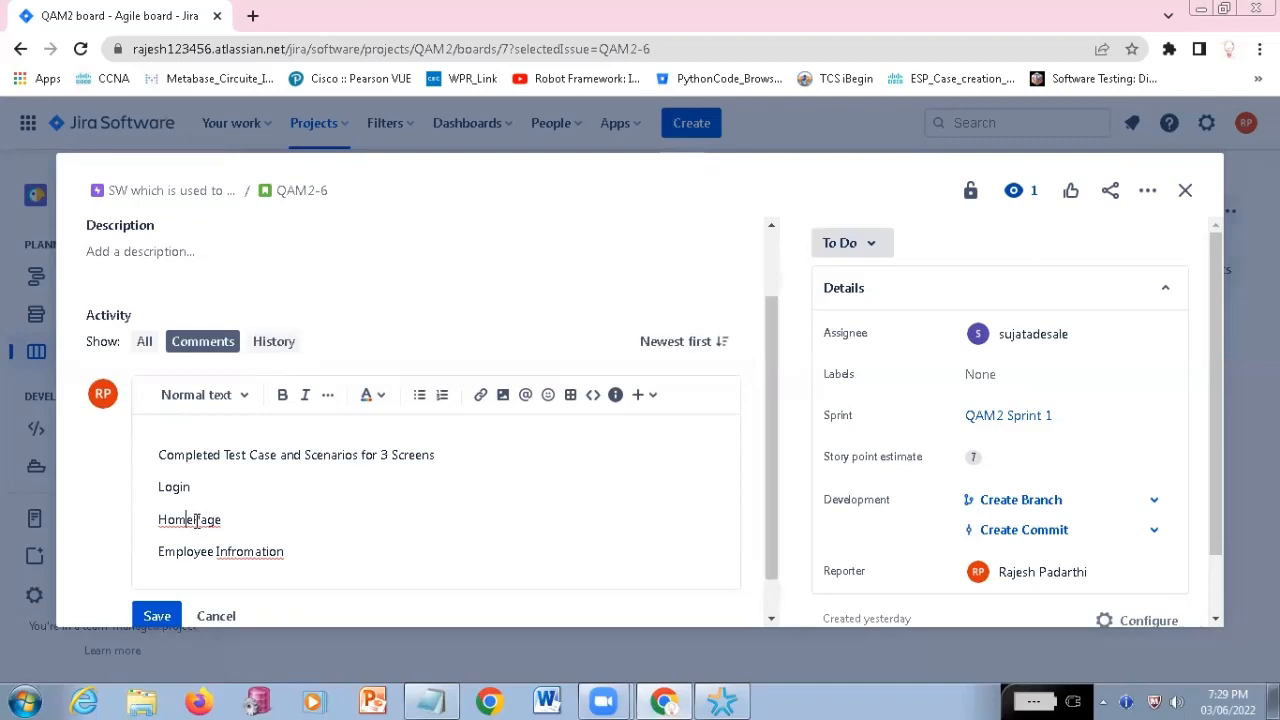
right_click(231, 549)
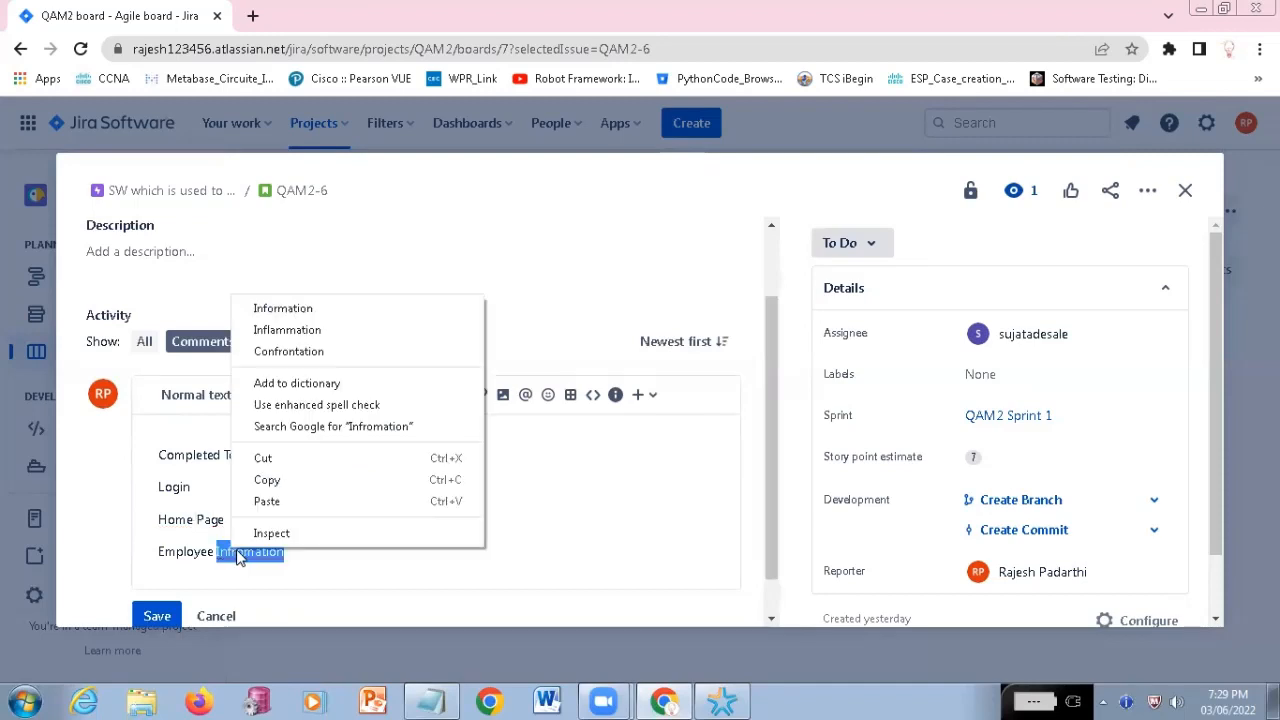
left_click(309, 305)
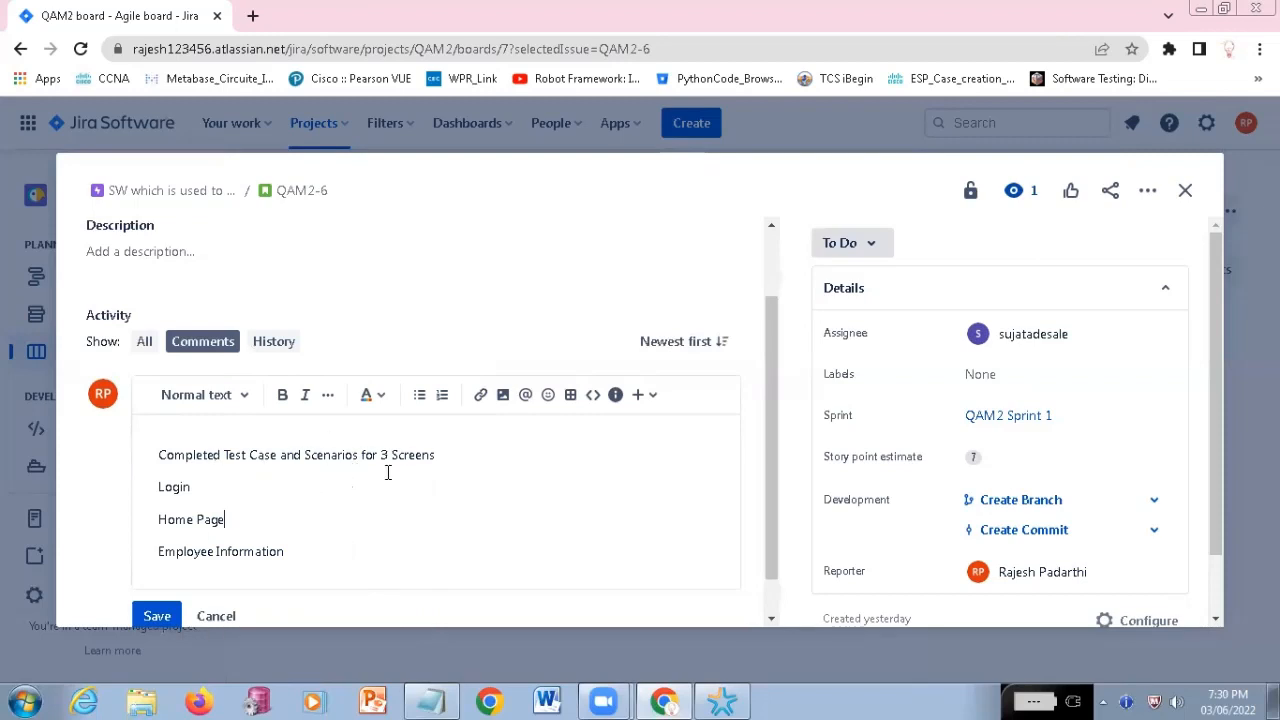
left_click(157, 617)
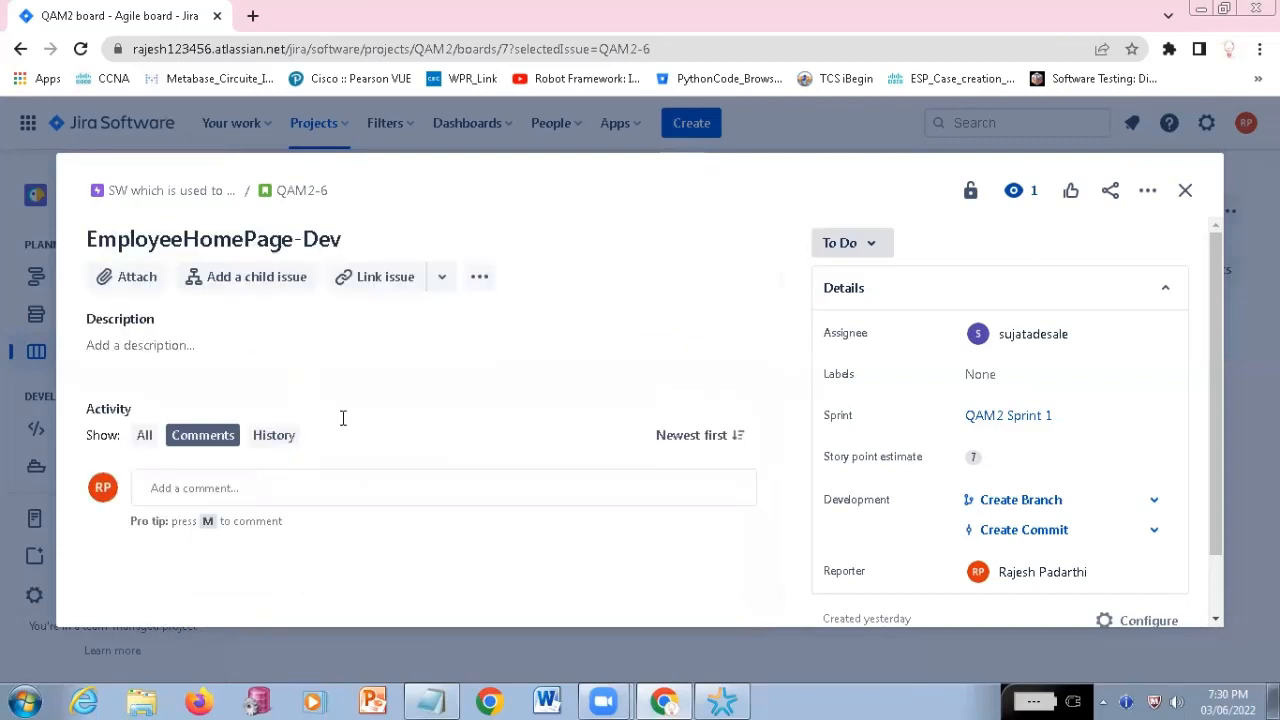
Review the saved comment in the activity section of the EmployeeHomePage-Dev story
scroll(406, 417, "down", 1)
scroll(406, 417, "up", 1)
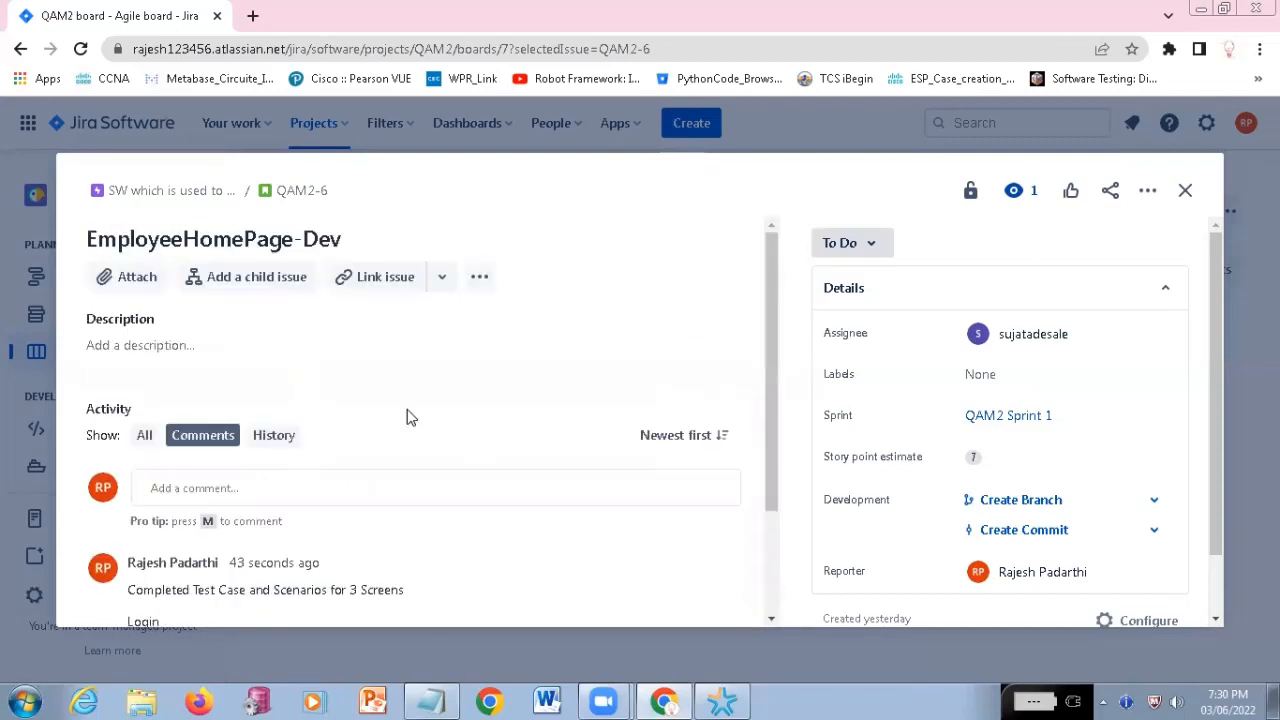
scroll(406, 471, "down", 2)
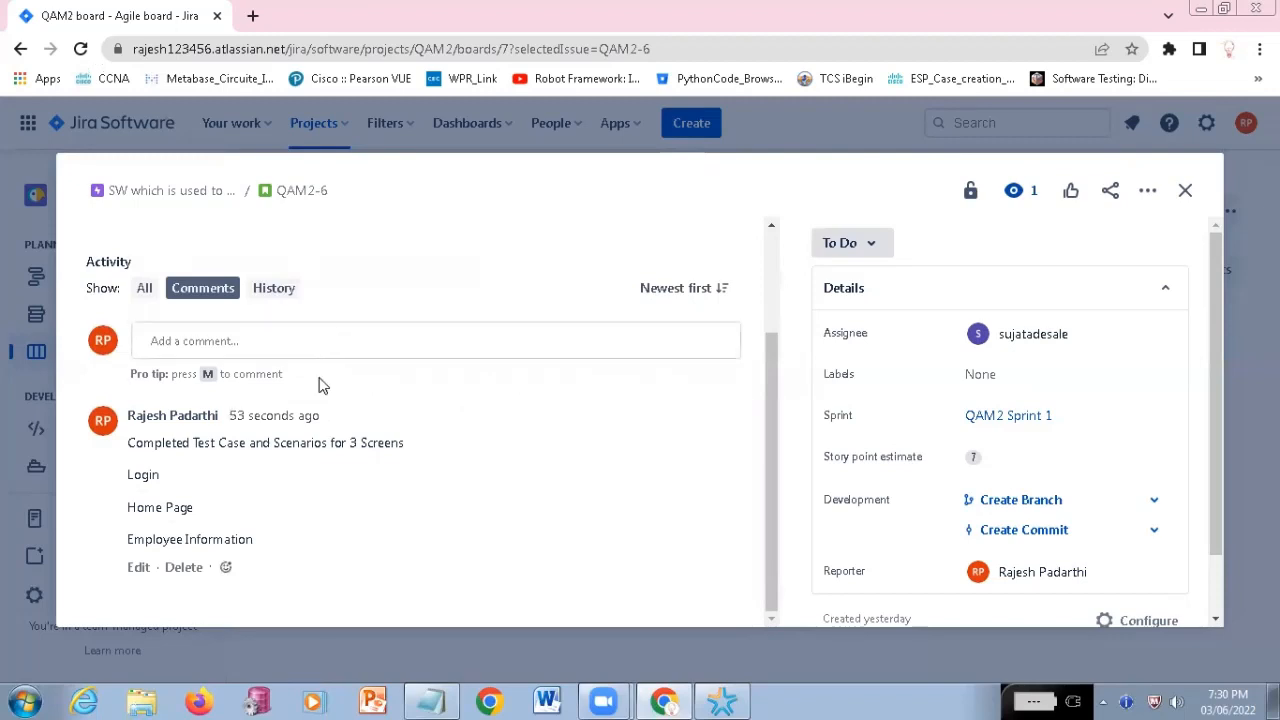
scroll(418, 407, "up", 3)
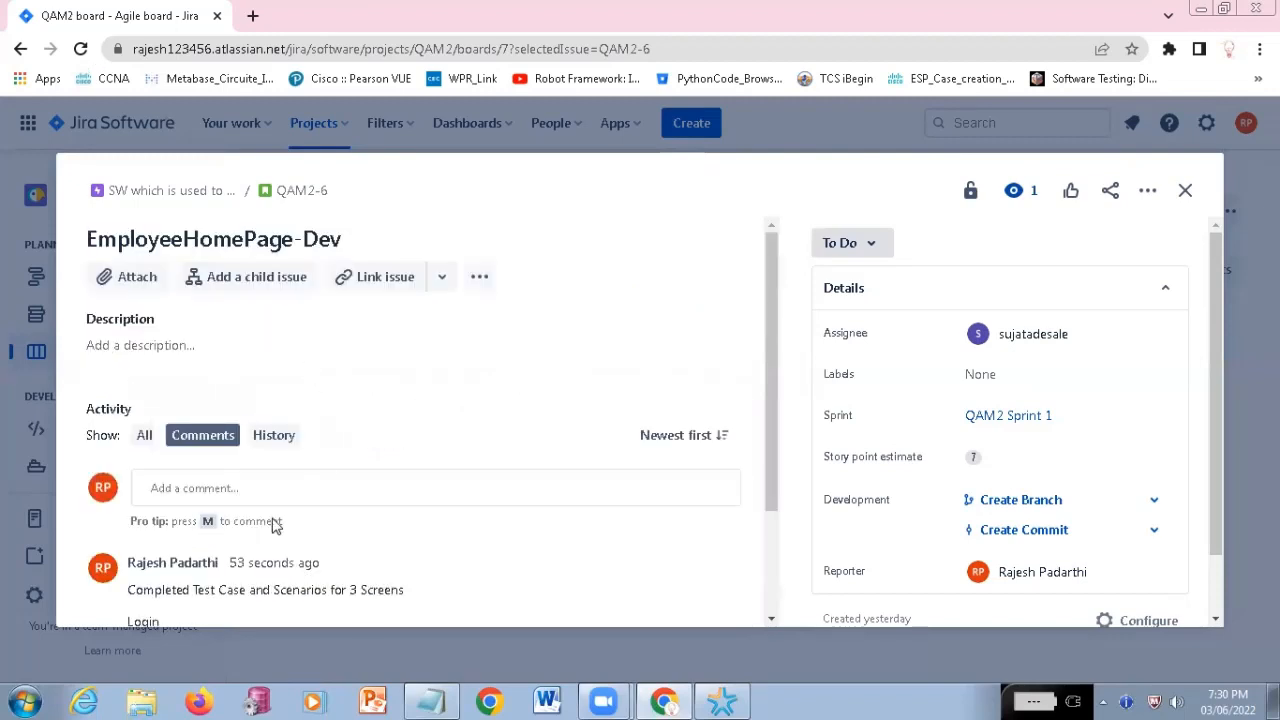
scroll(329, 483, "down", 1)
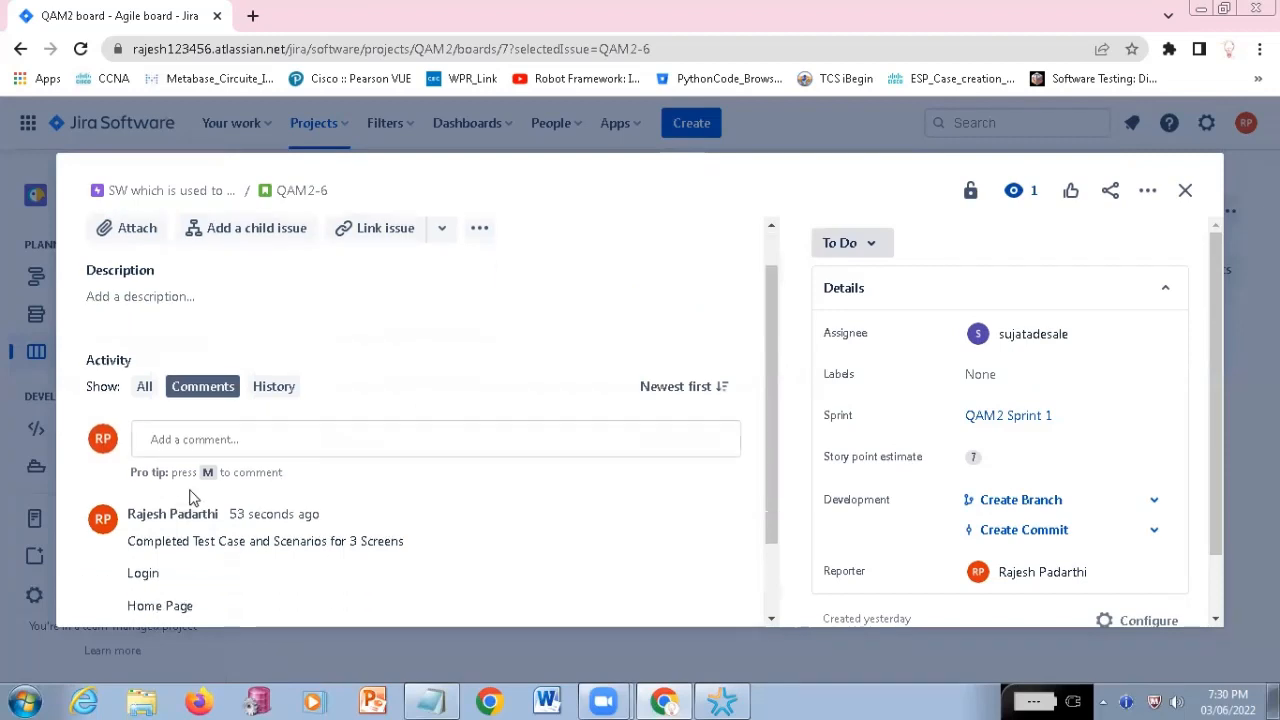
scroll(192, 497, "down", 2)
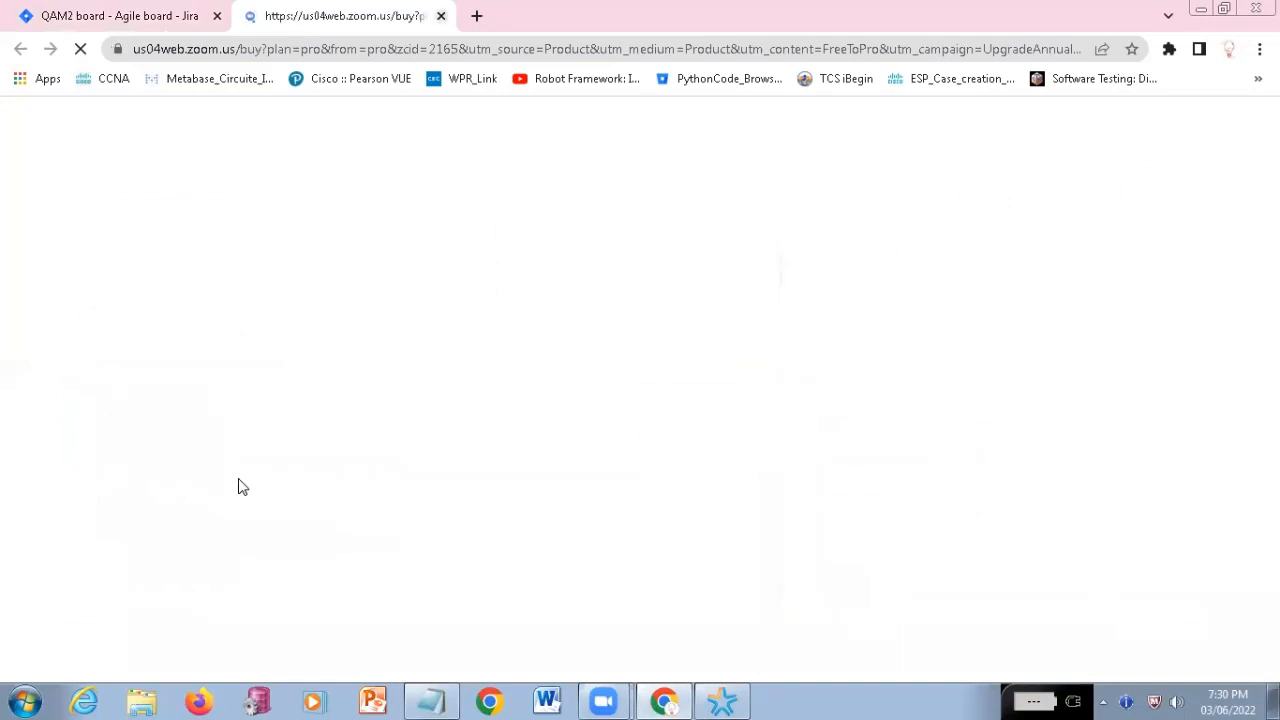
Close the Zoom purchase page and examine the EmployeeHomePage-Dev story's header fields together with its comment on the three completed screens
left_click(441, 15)
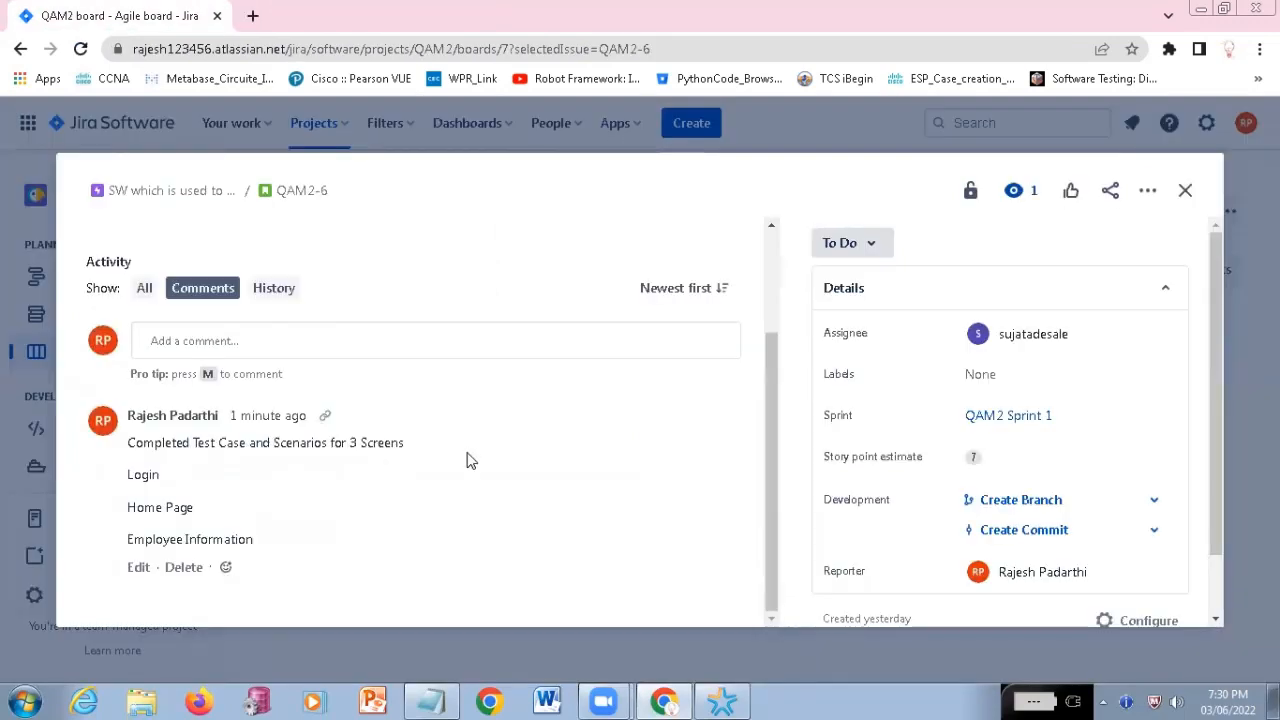
scroll(470, 460, "up", 2)
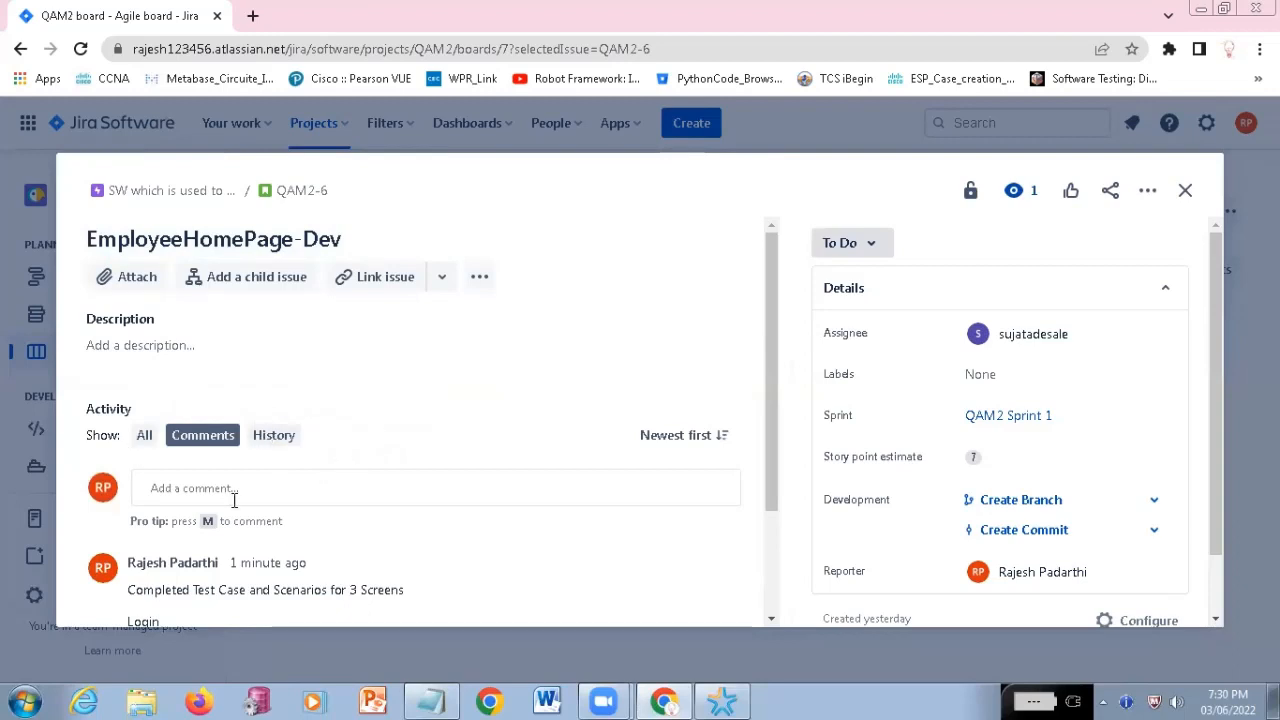
scroll(380, 495, "down", 1)
scroll(284, 502, "down", 1)
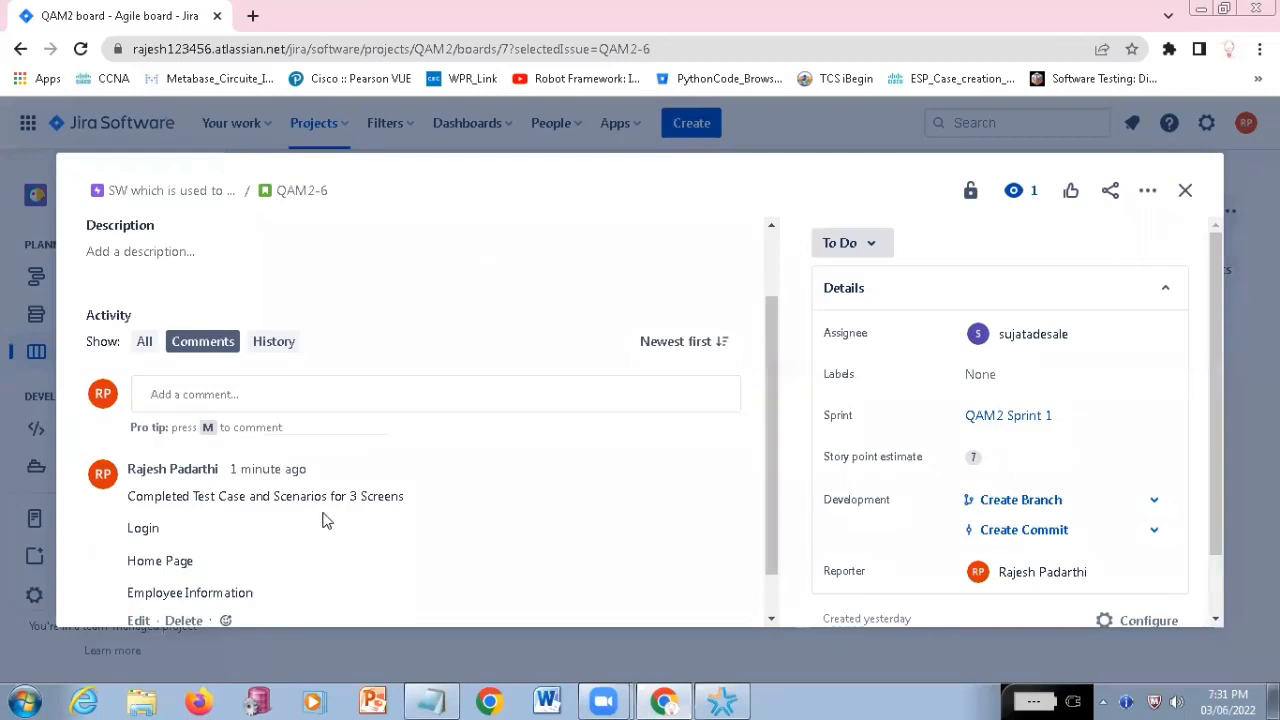
scroll(323, 520, "down", 1)
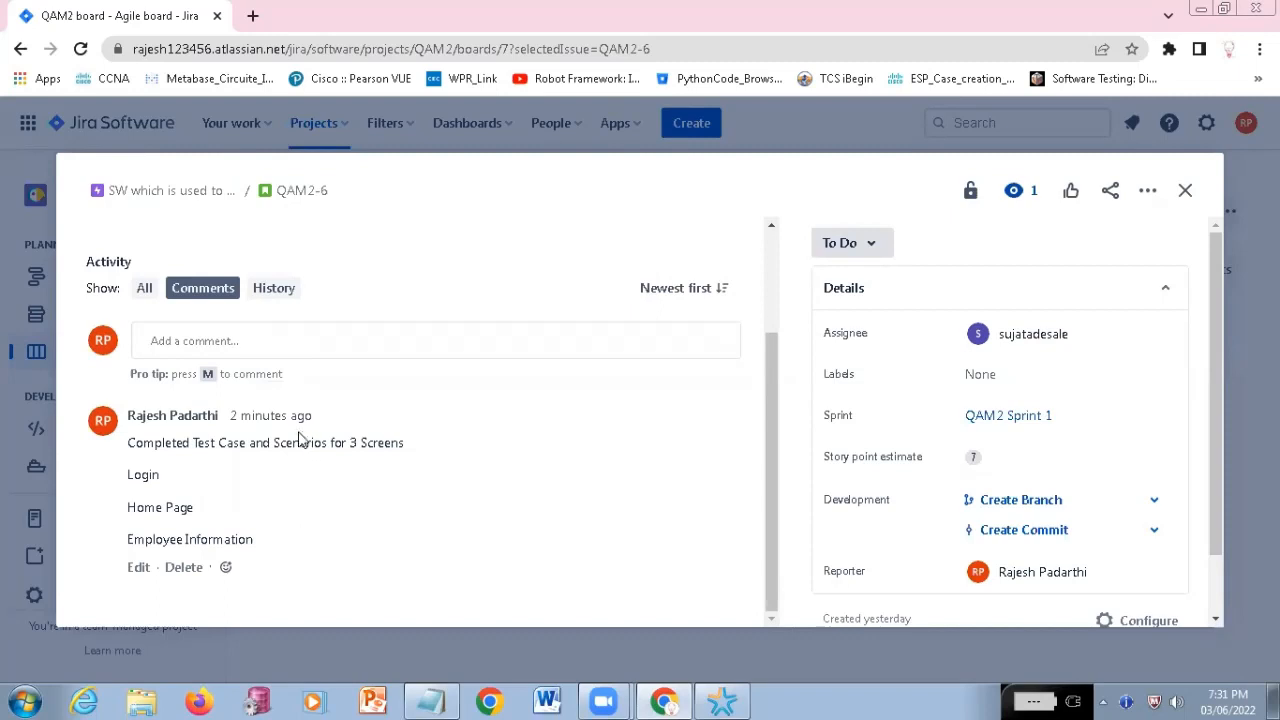
scroll(480, 380, "up", 3)
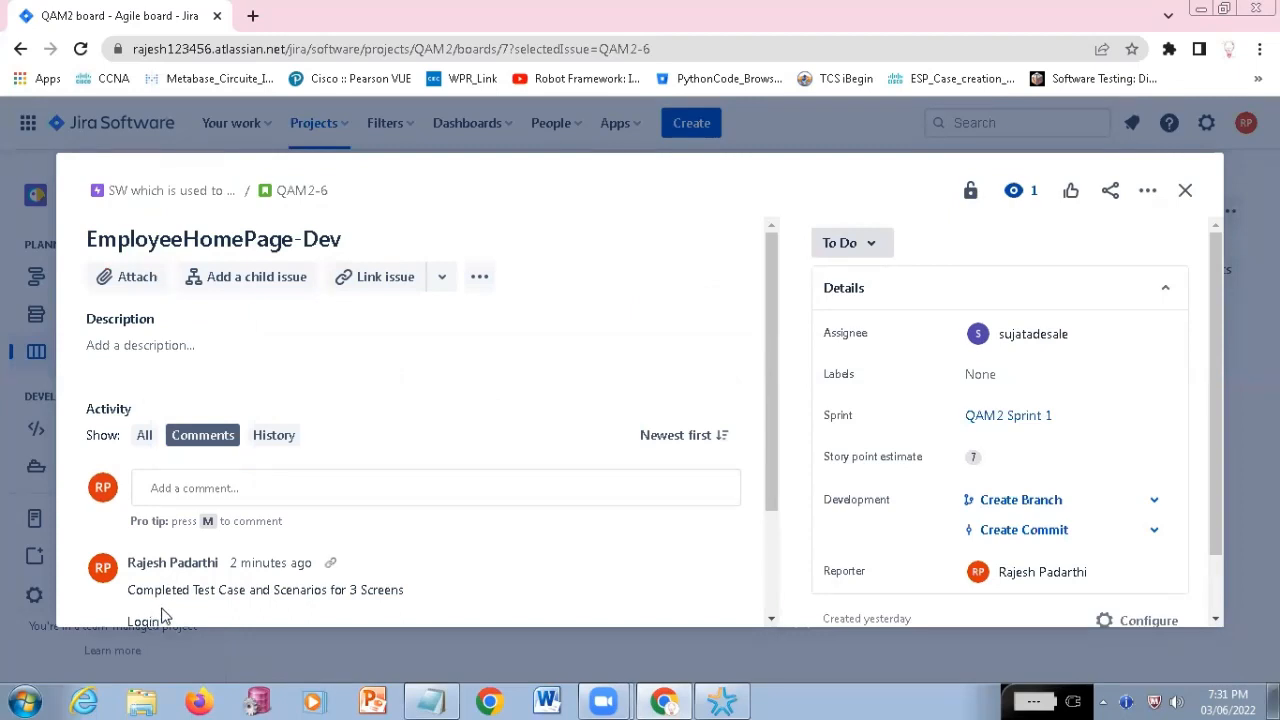
scroll(405, 505, "down", 3)
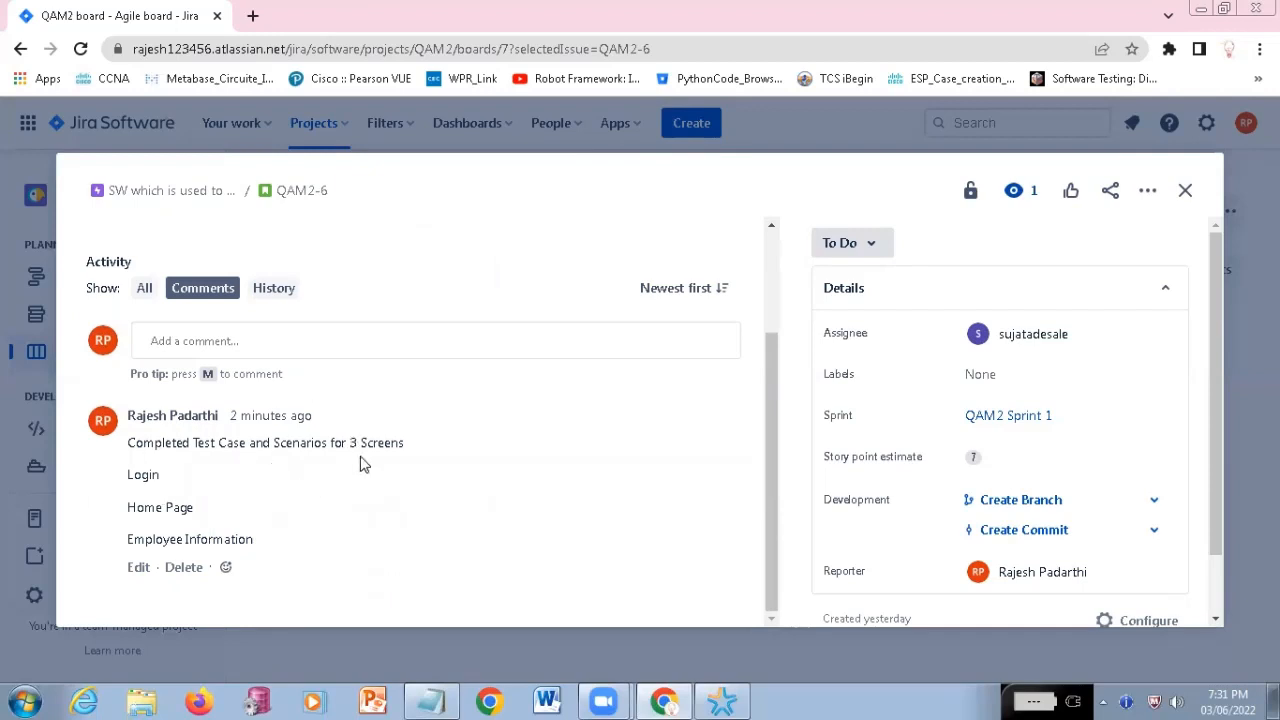
scroll(360, 465, "up", 3)
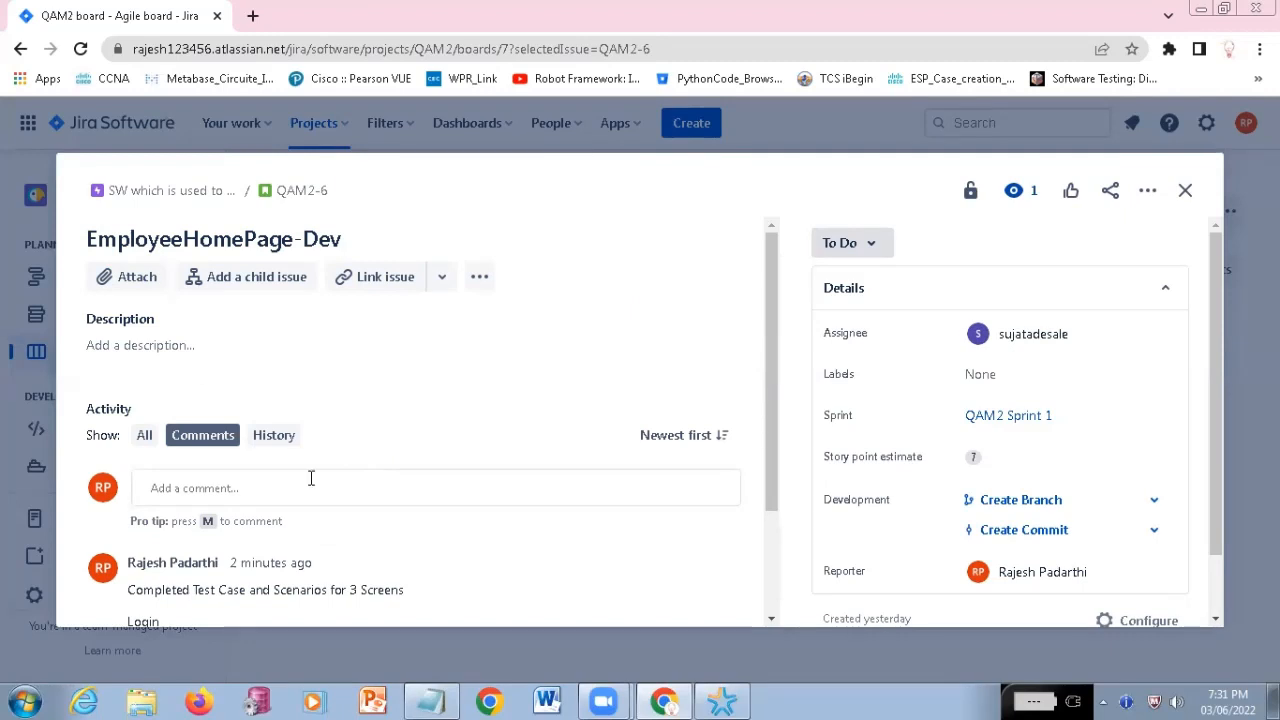
scroll(408, 403, "down", 1)
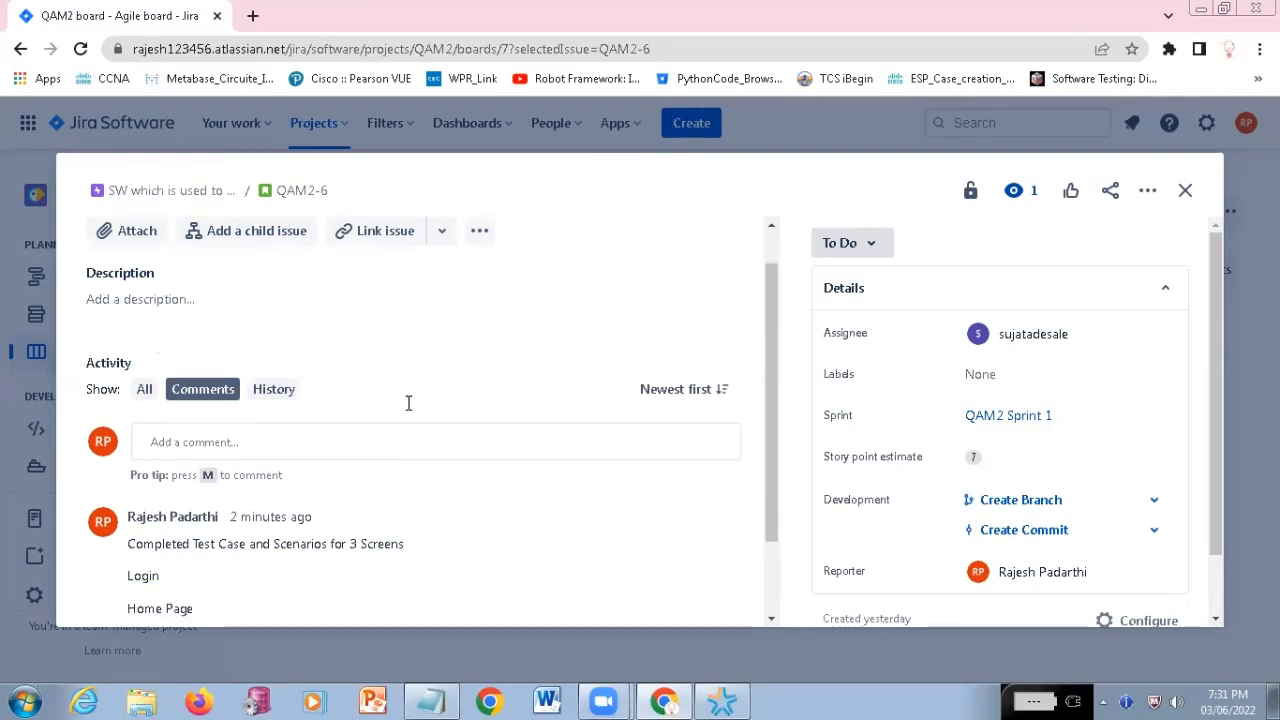
Switch the activity section of the EmployeeHomePage-Dev story from comments to its change history
scroll(360, 300, "up", 1)
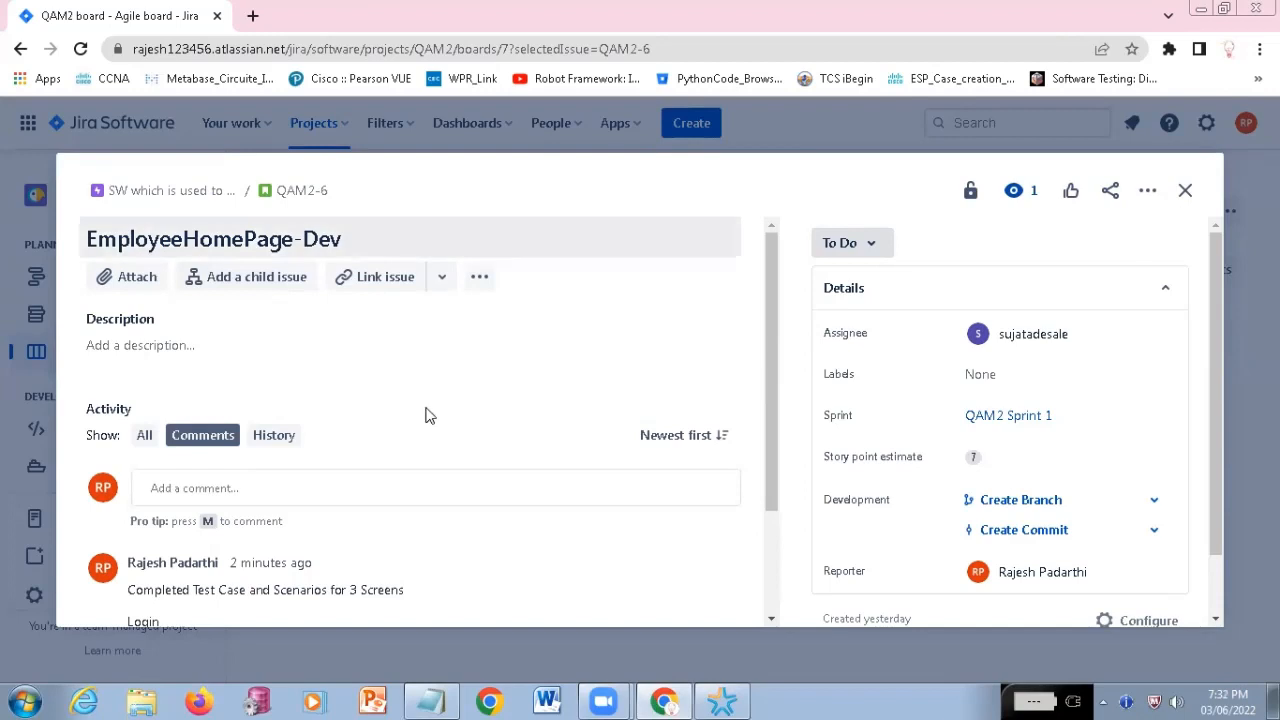
scroll(262, 356, "down", 1)
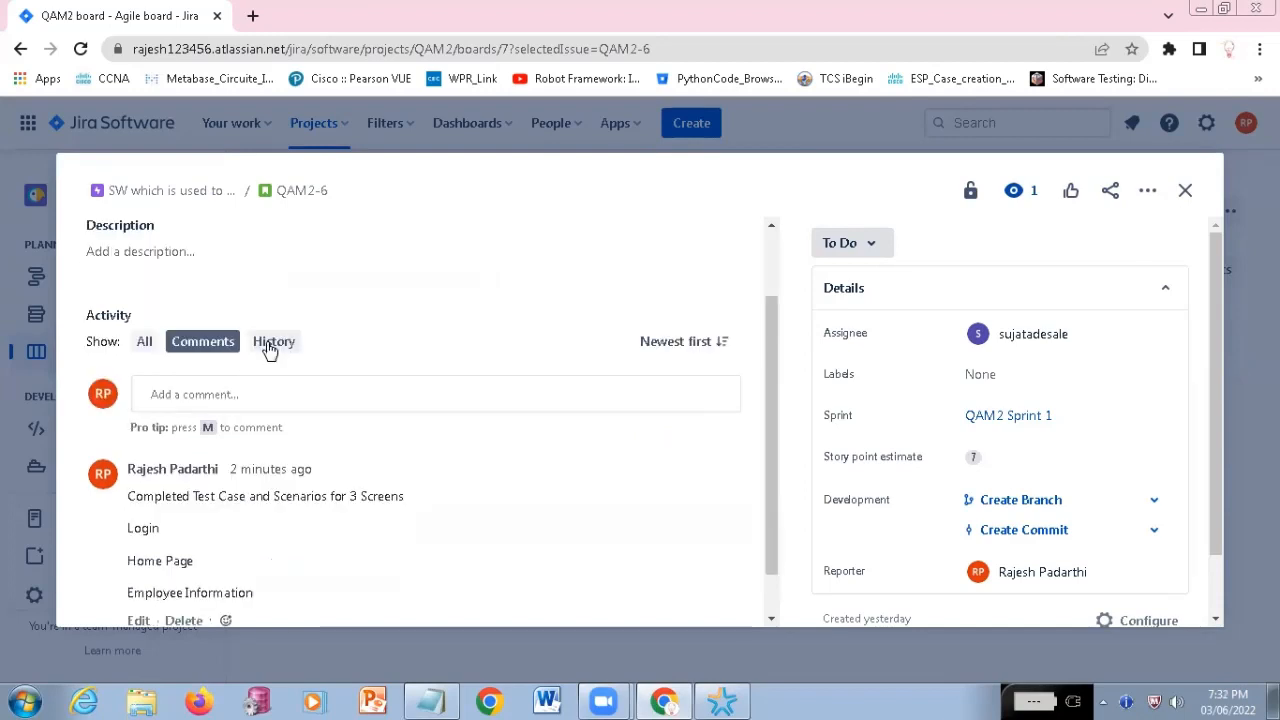
left_click(270, 344)
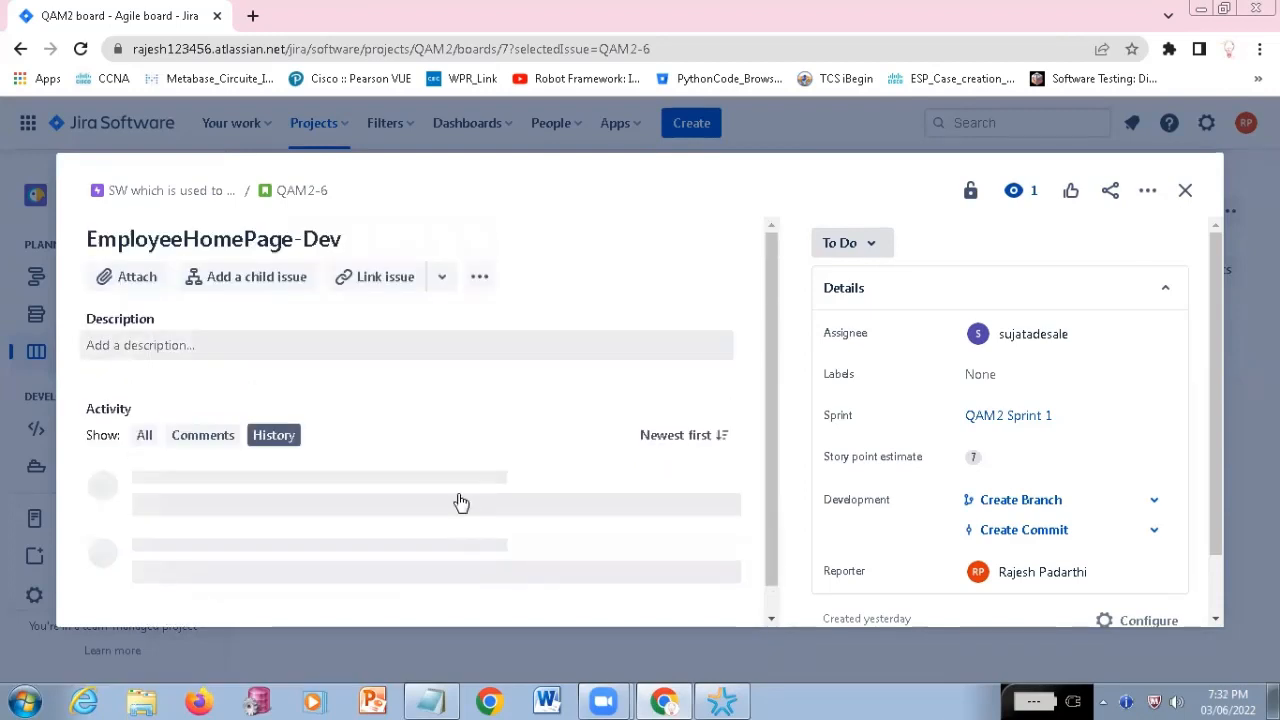
Examine the oldest history entries of issue QAM2-6, covering its creation, parent, sprint and rank changes
scroll(485, 483, "down", 4)
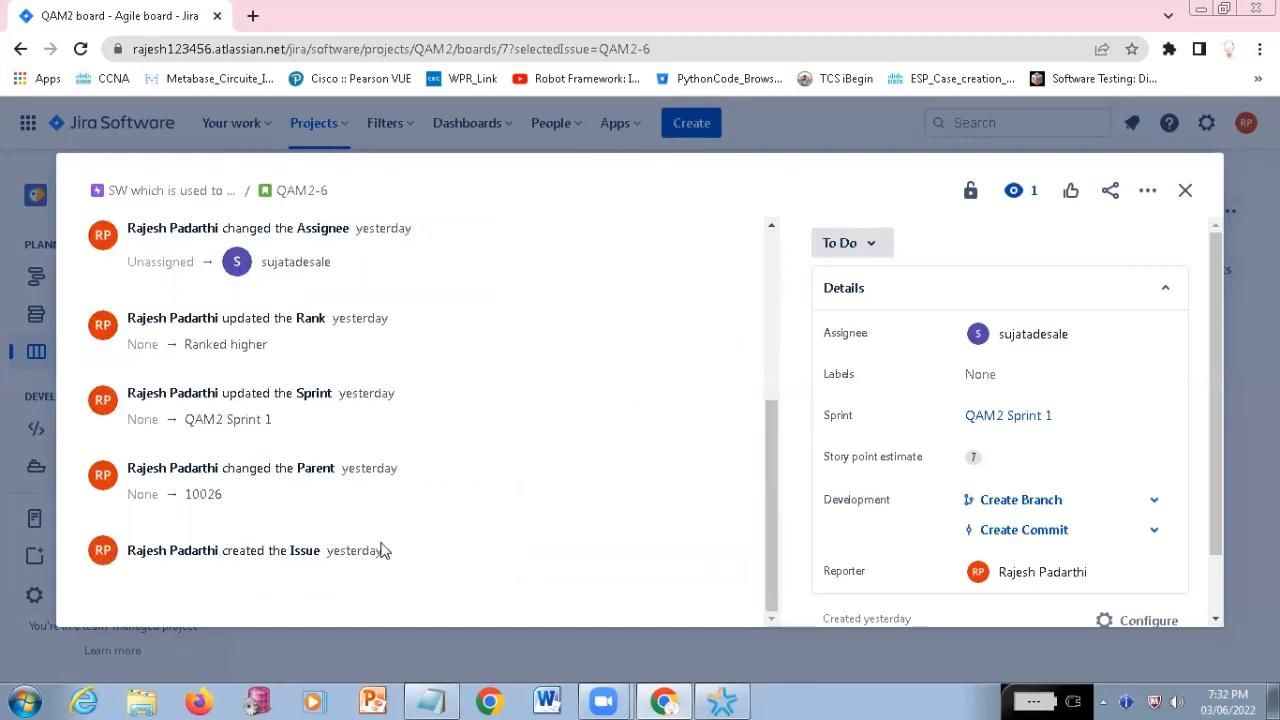
left_click_drag(397, 551, 228, 551)
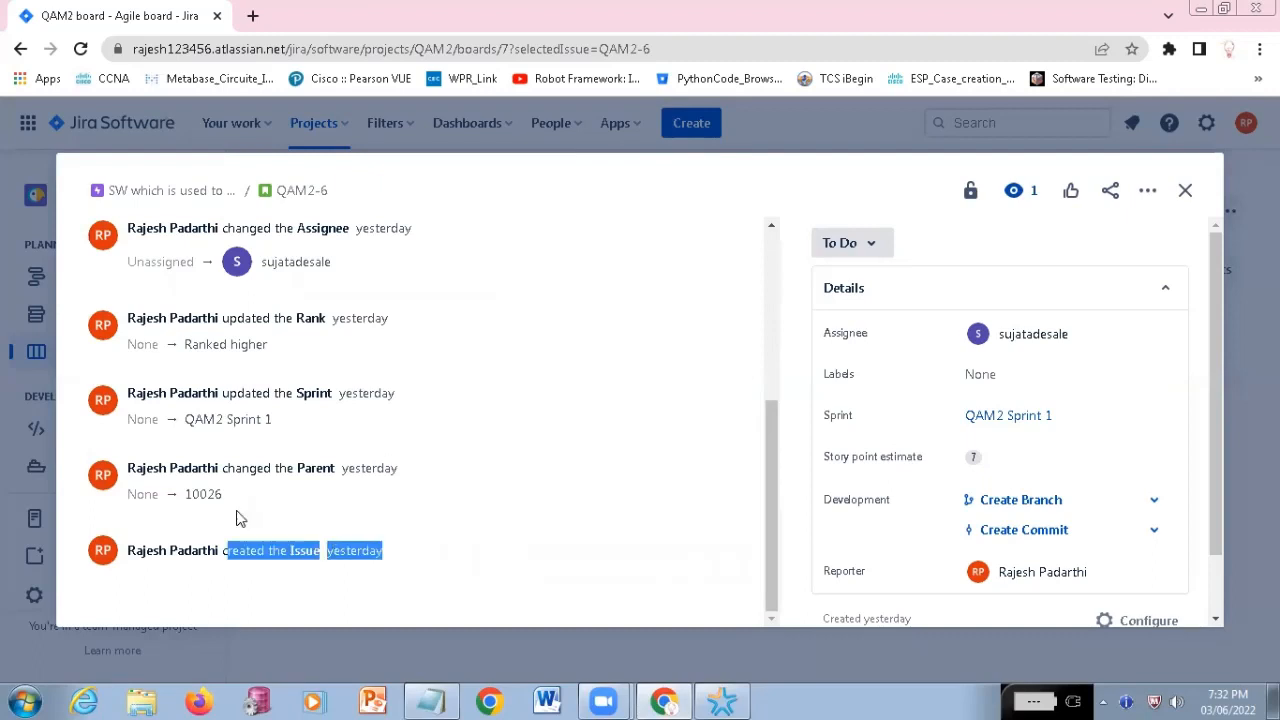
double_click(145, 494)
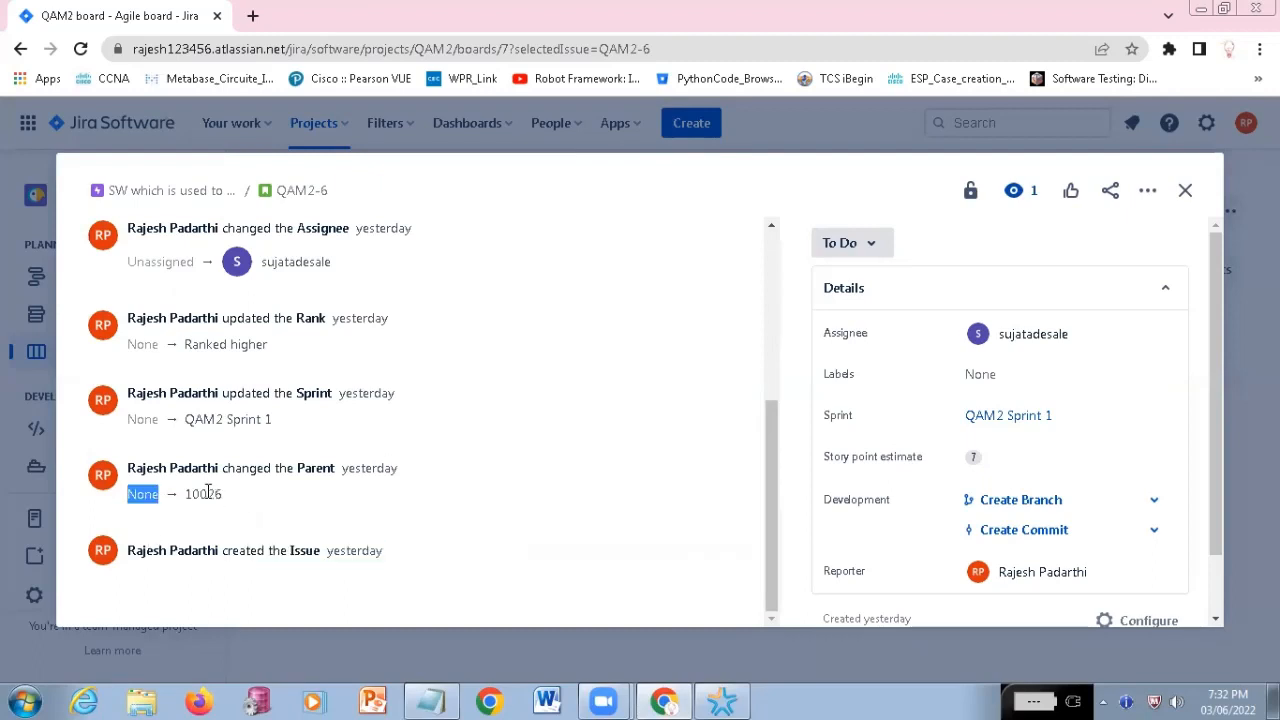
double_click(208, 493)
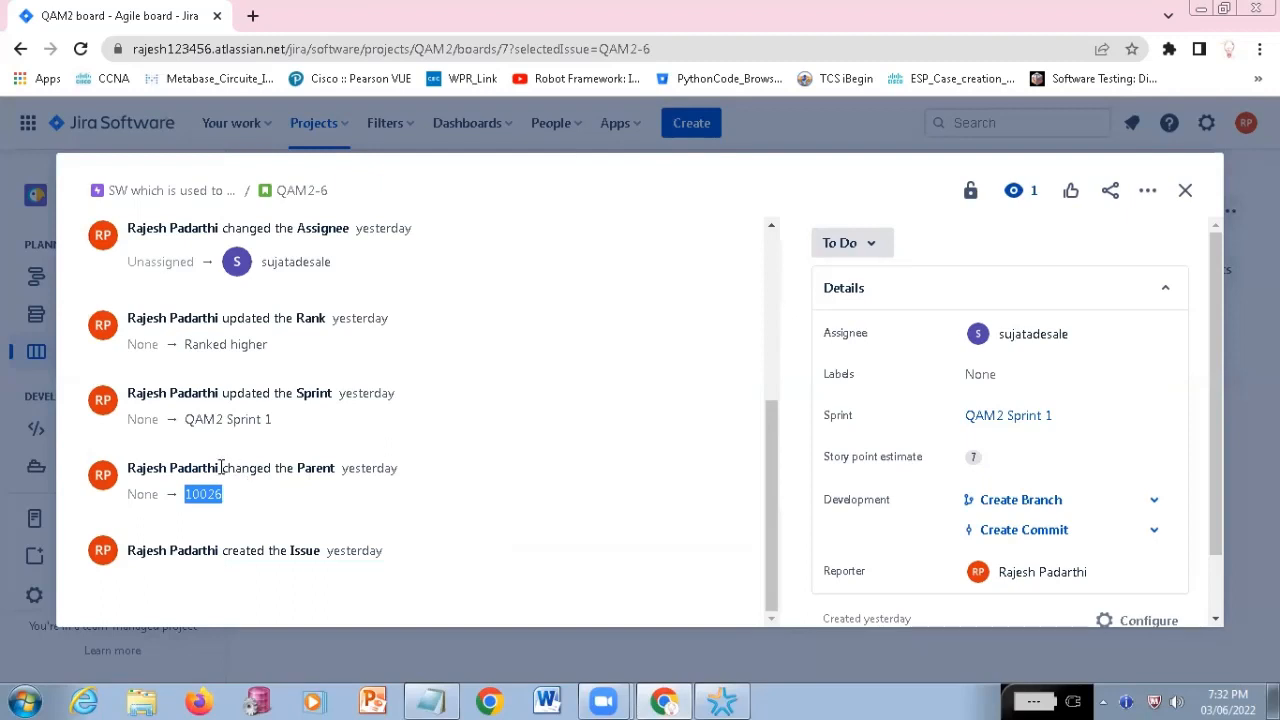
left_click_drag(220, 468, 337, 480)
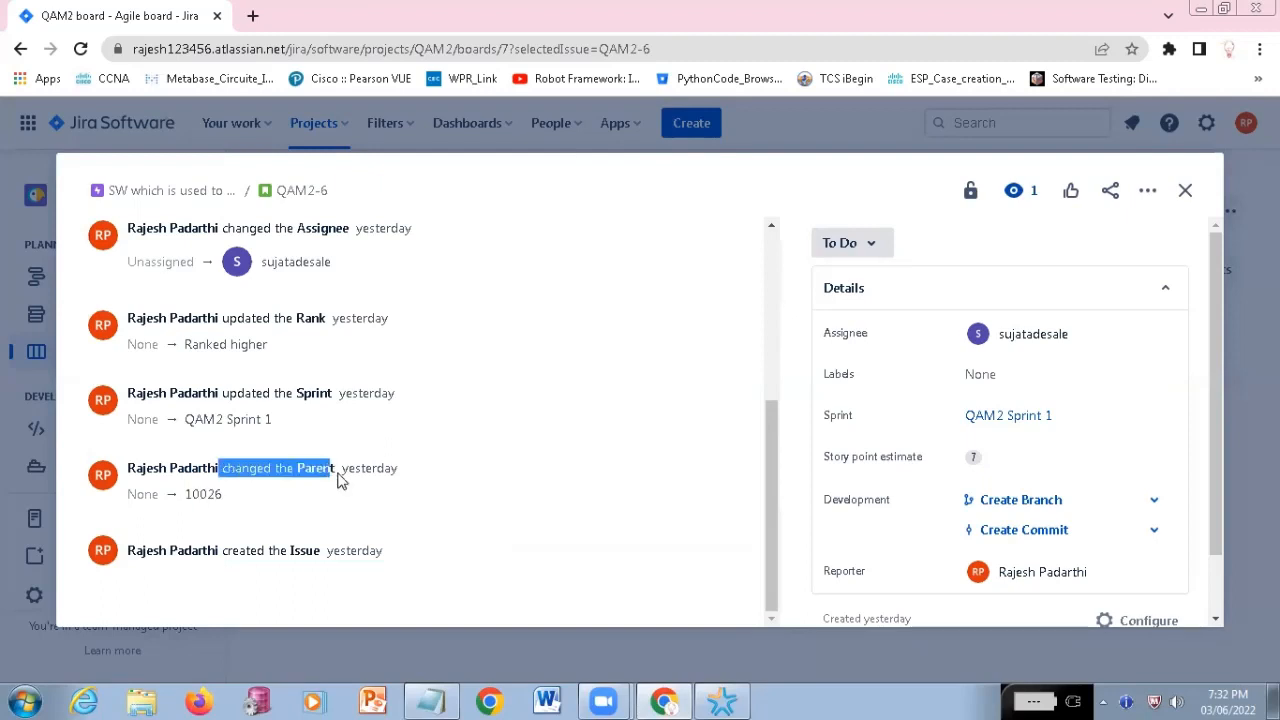
scroll(145, 550, "up", 1)
scroll(219, 487, "up", 1)
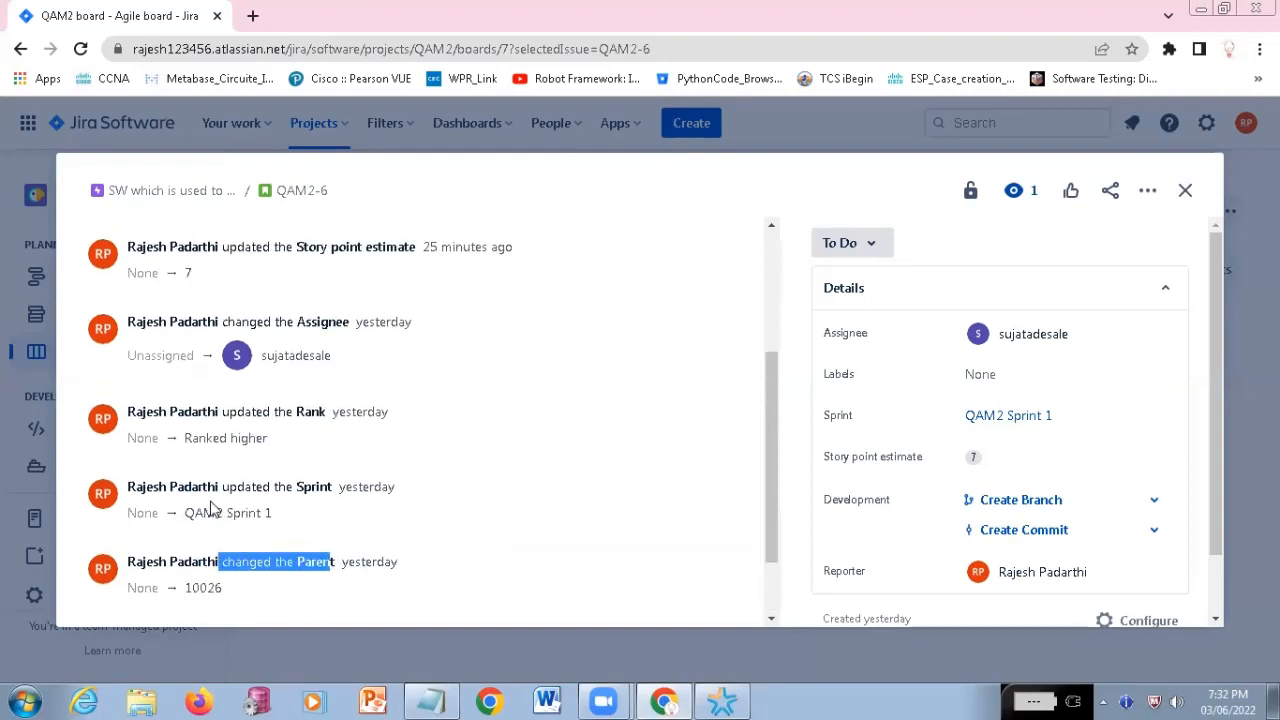
left_click(224, 487)
left_click_drag(224, 487, 380, 488)
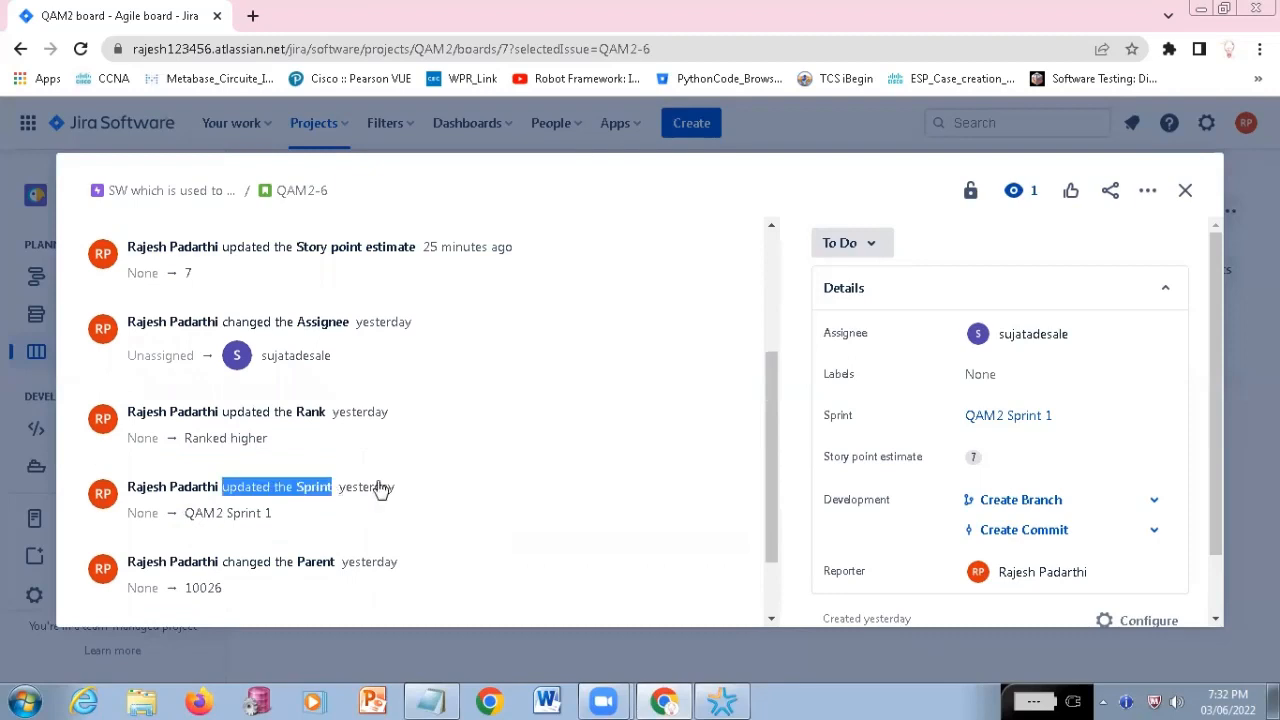
double_click(138, 512)
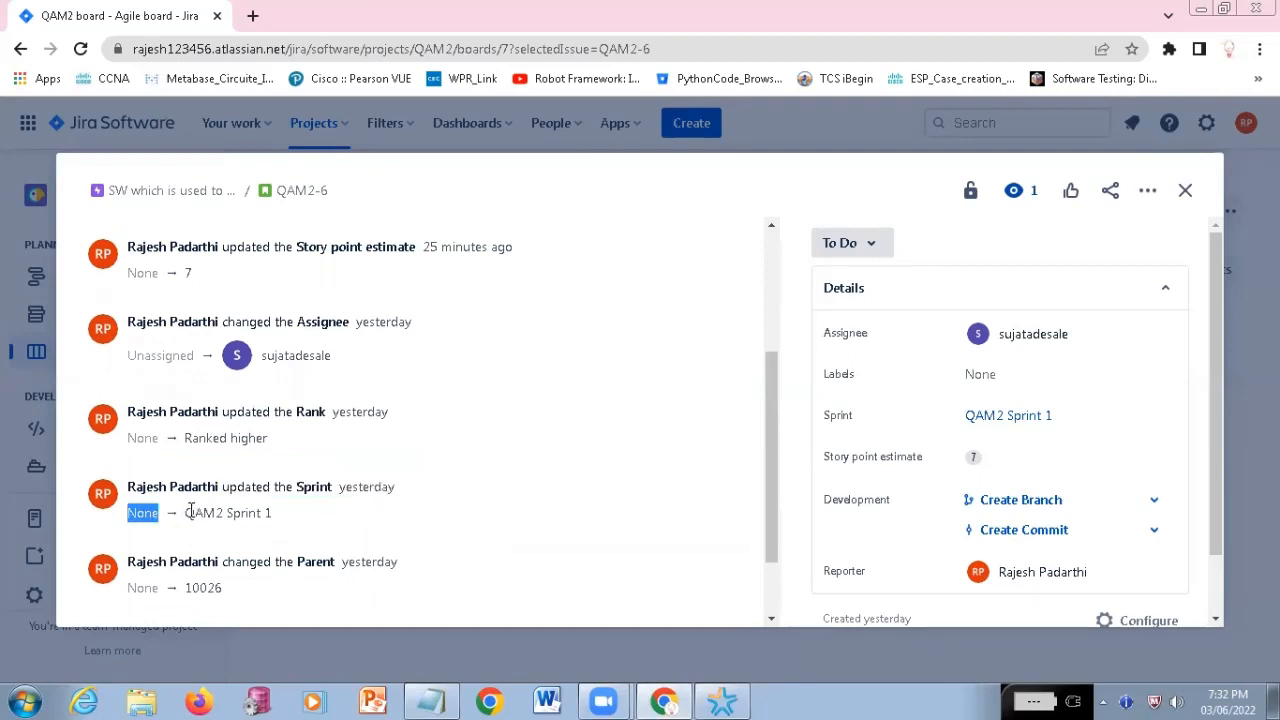
triple_click(262, 515)
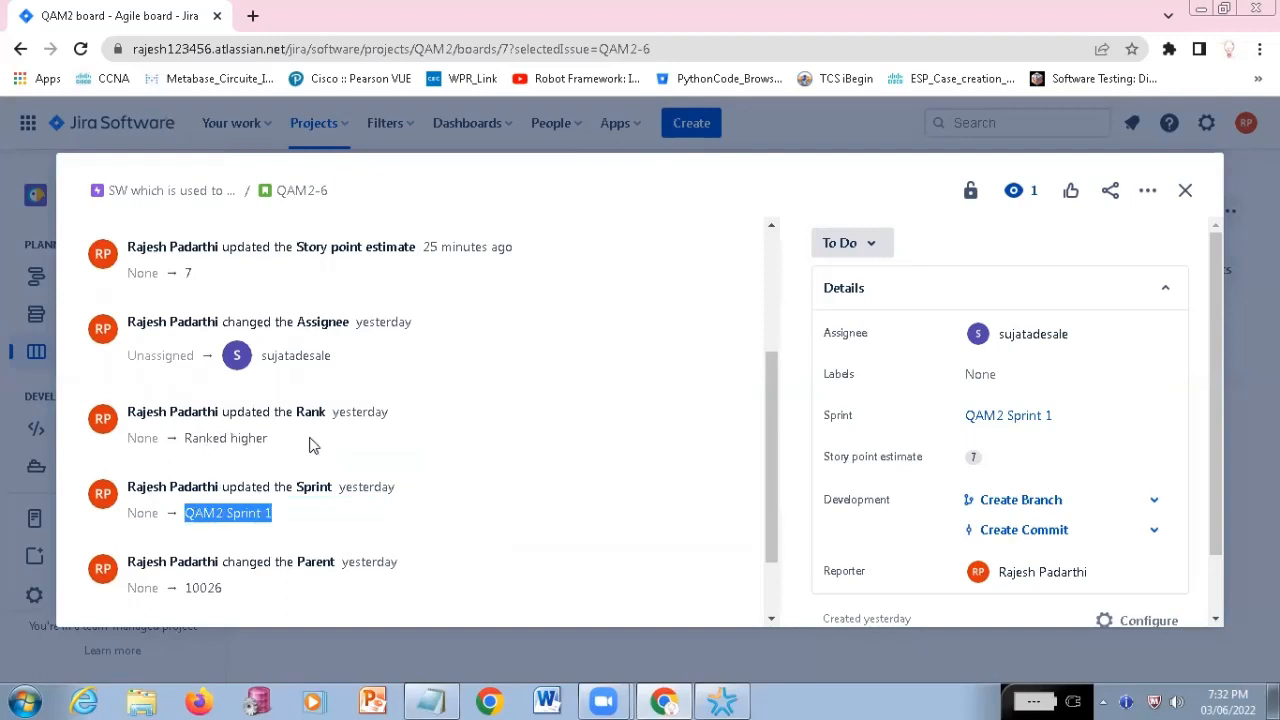
left_click(144, 438)
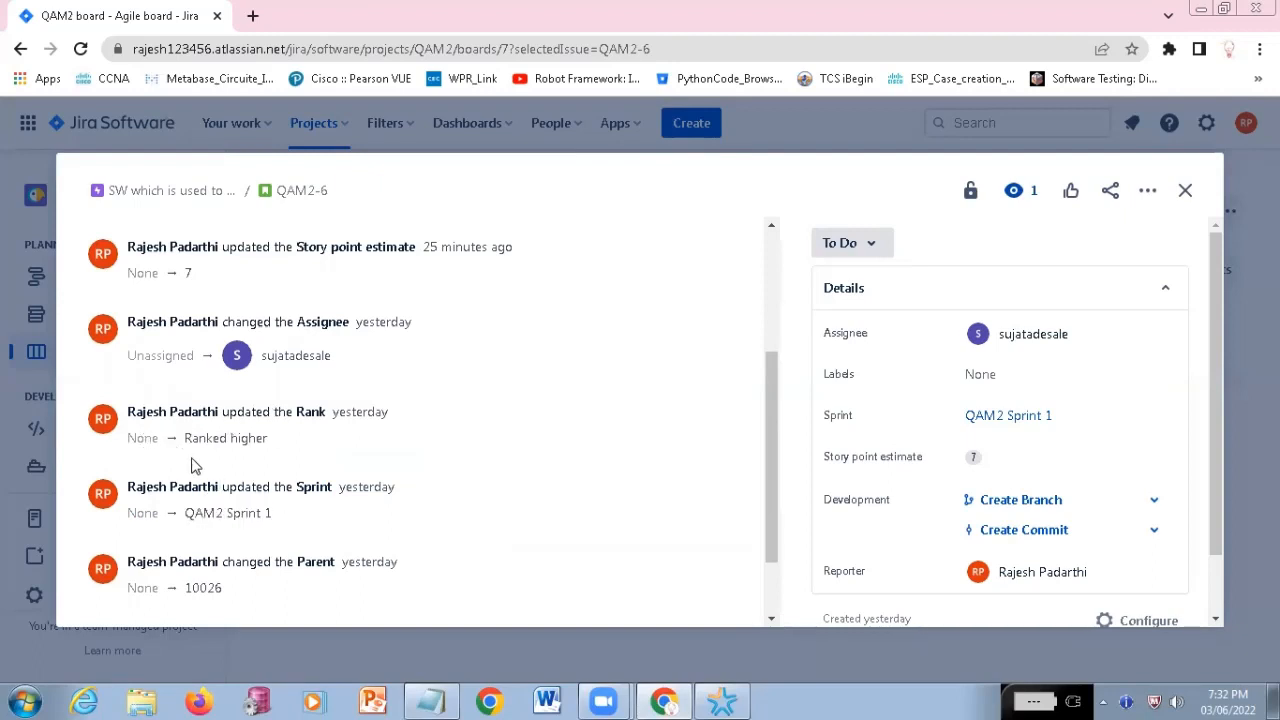
left_click_drag(194, 438, 280, 442)
Examine the assignee and story point estimate changes in the issue's history, comparing the old and new values
scroll(280, 465, "up", 1)
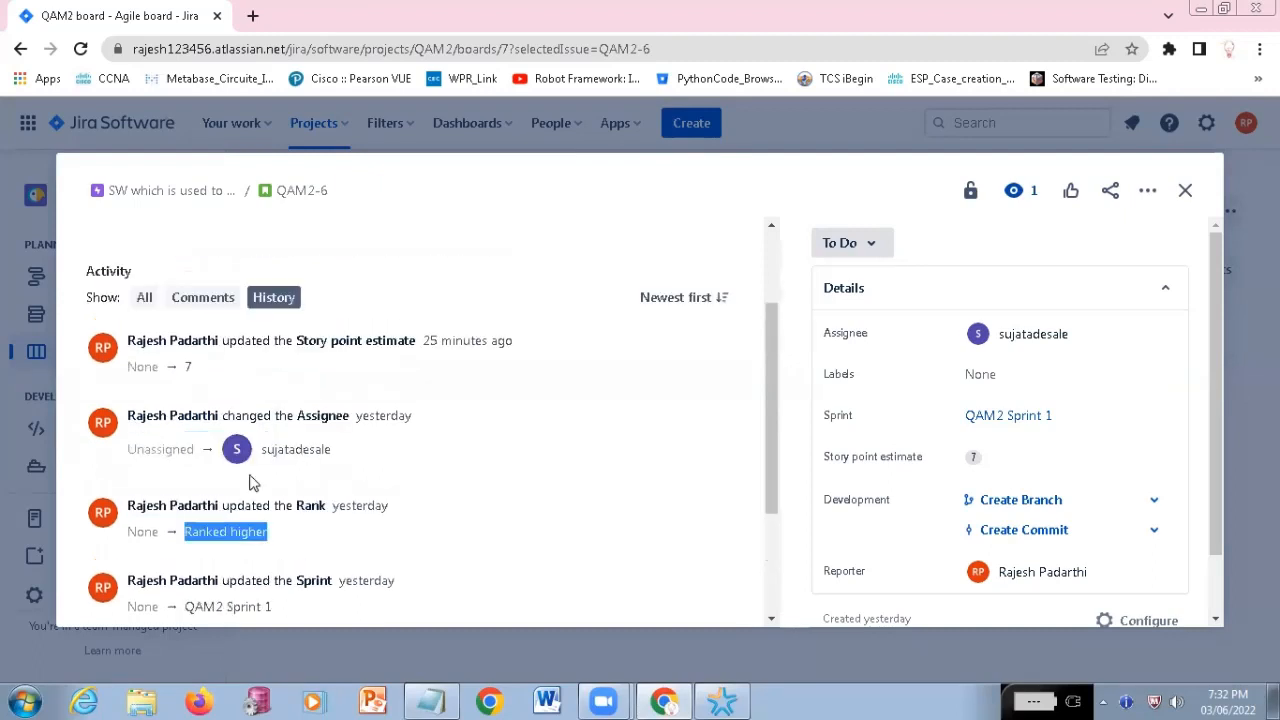
double_click(153, 449)
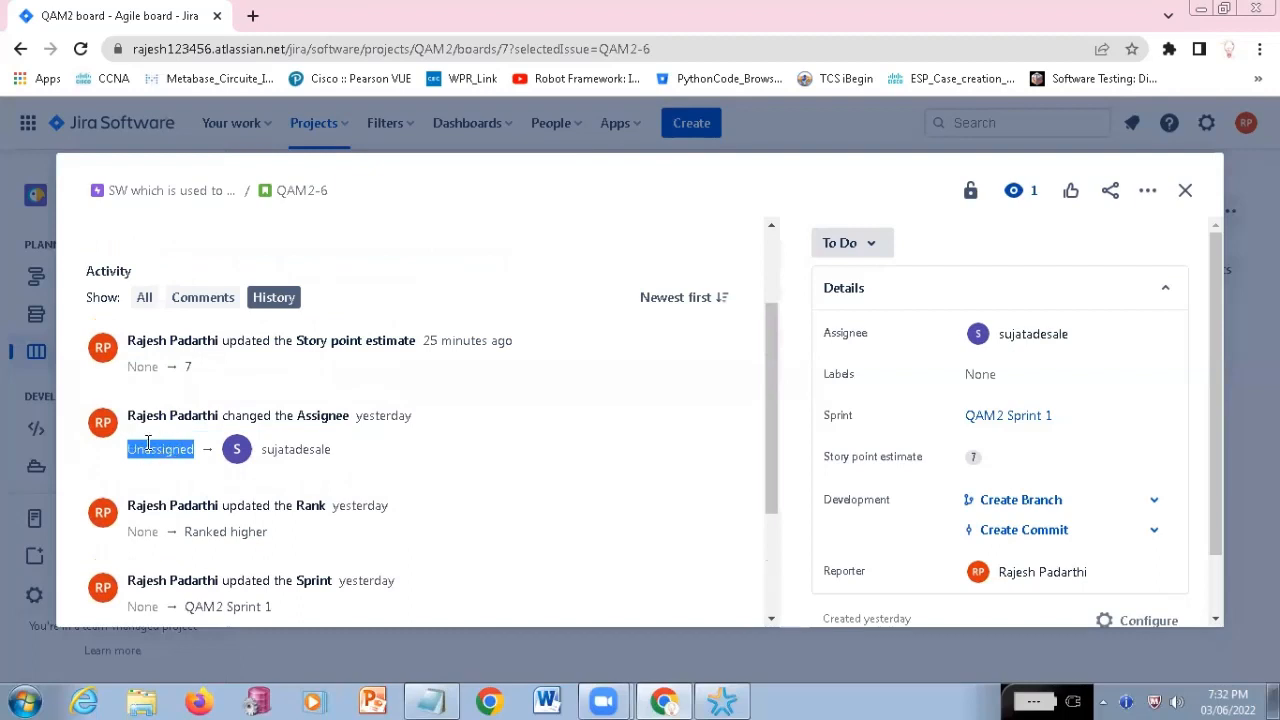
double_click(294, 449)
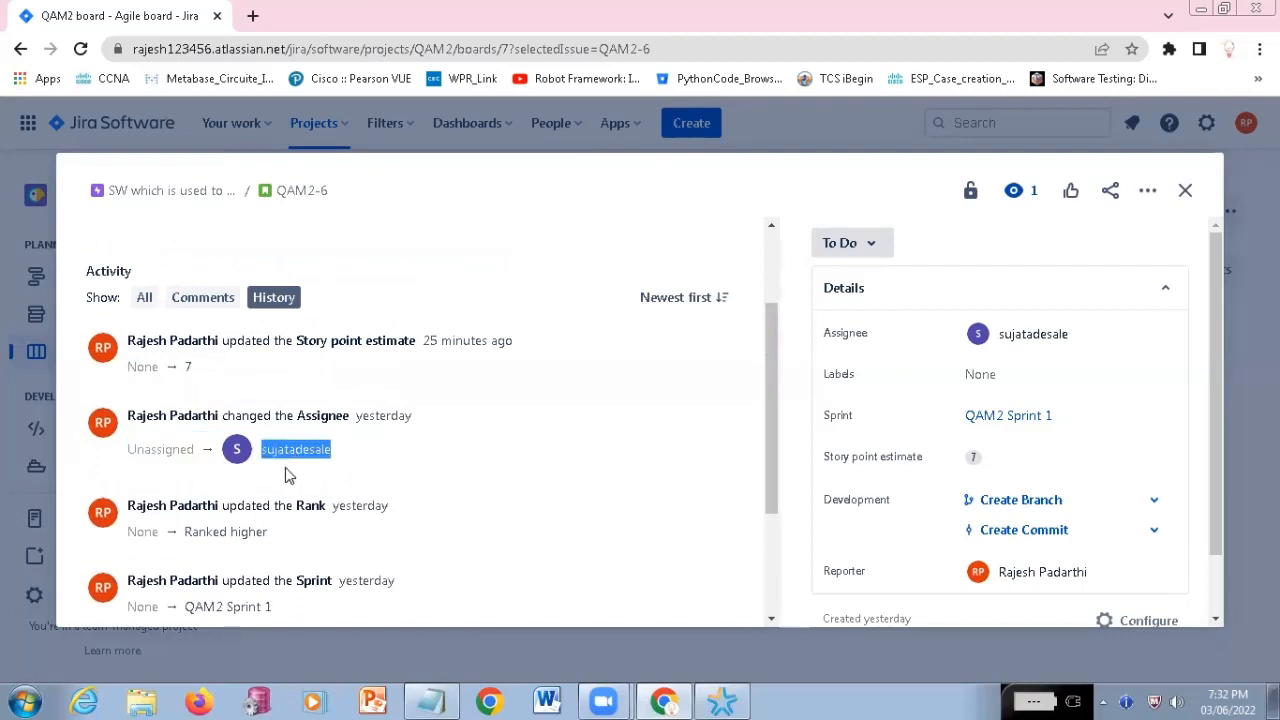
double_click(141, 367)
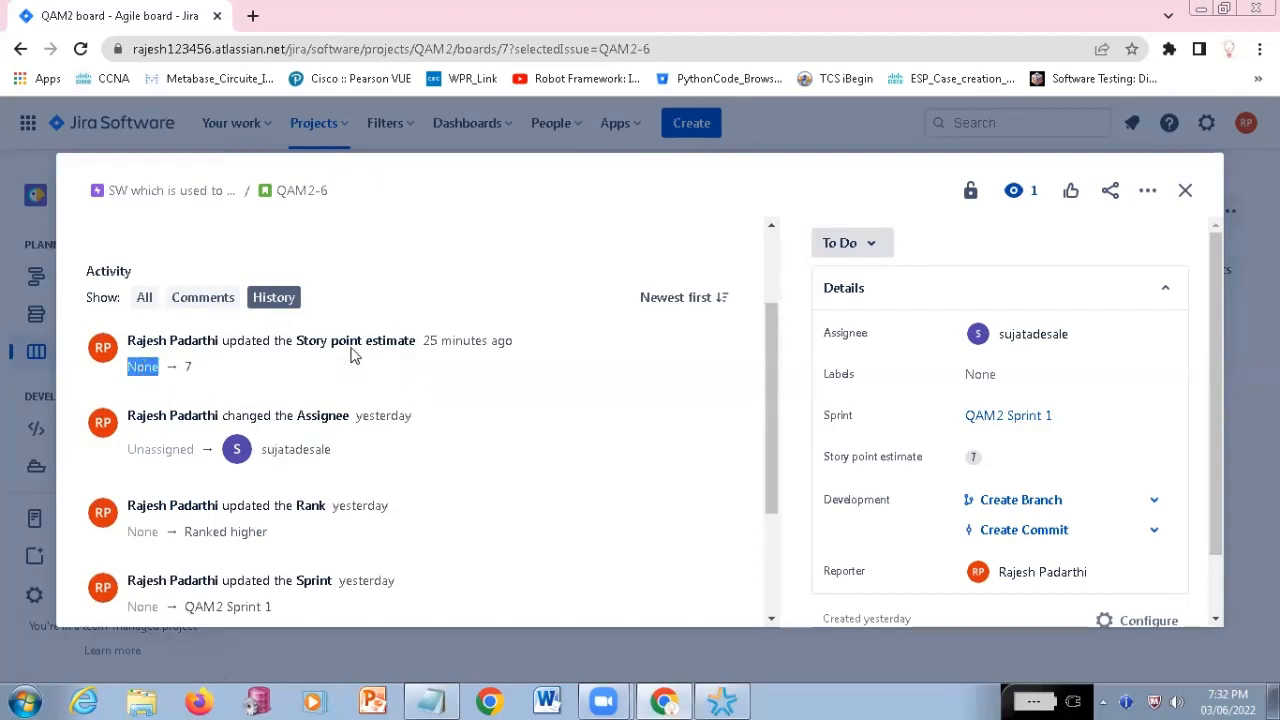
left_click_drag(296, 415, 343, 418)
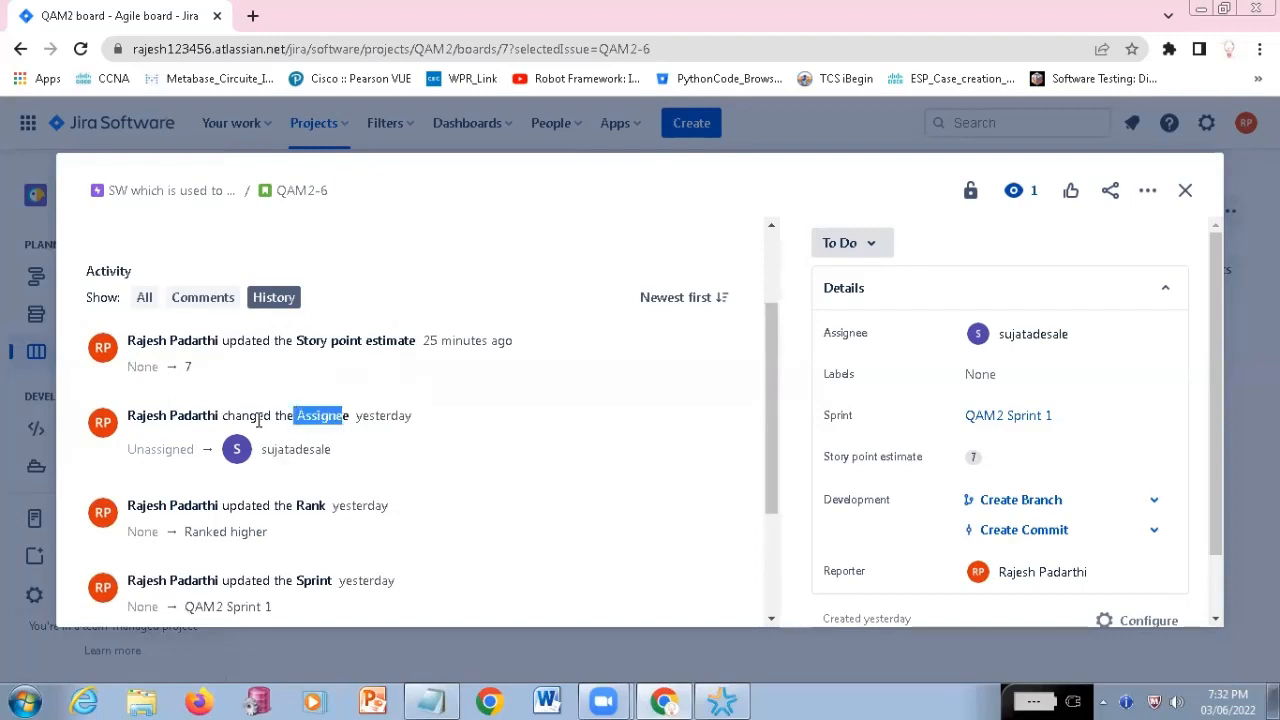
double_click(160, 449)
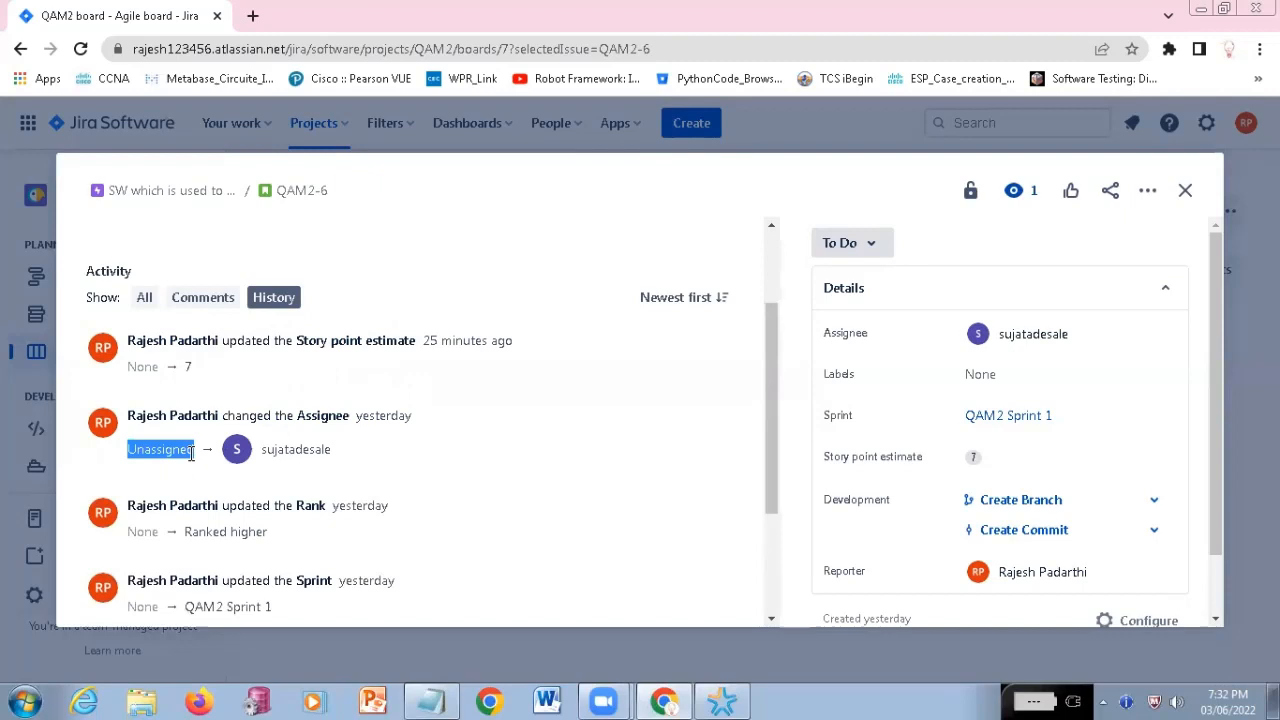
double_click(294, 449)
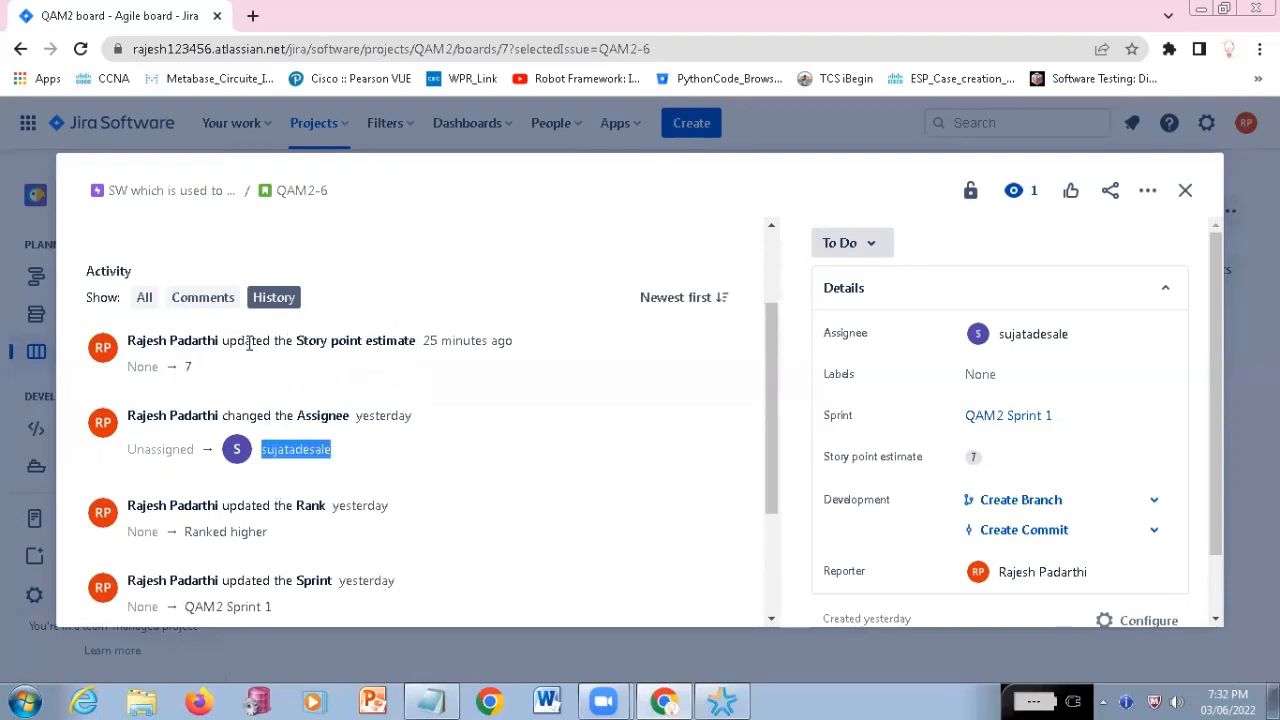
left_click_drag(249, 343, 405, 340)
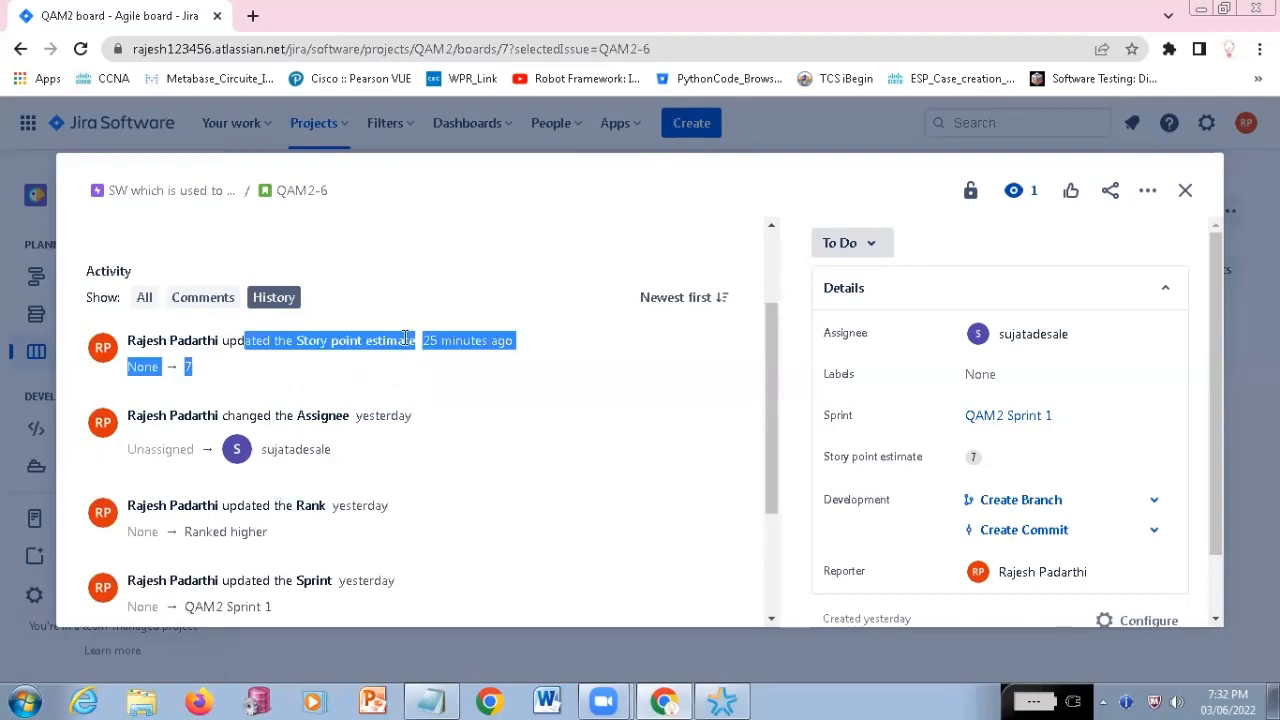
double_click(142, 366)
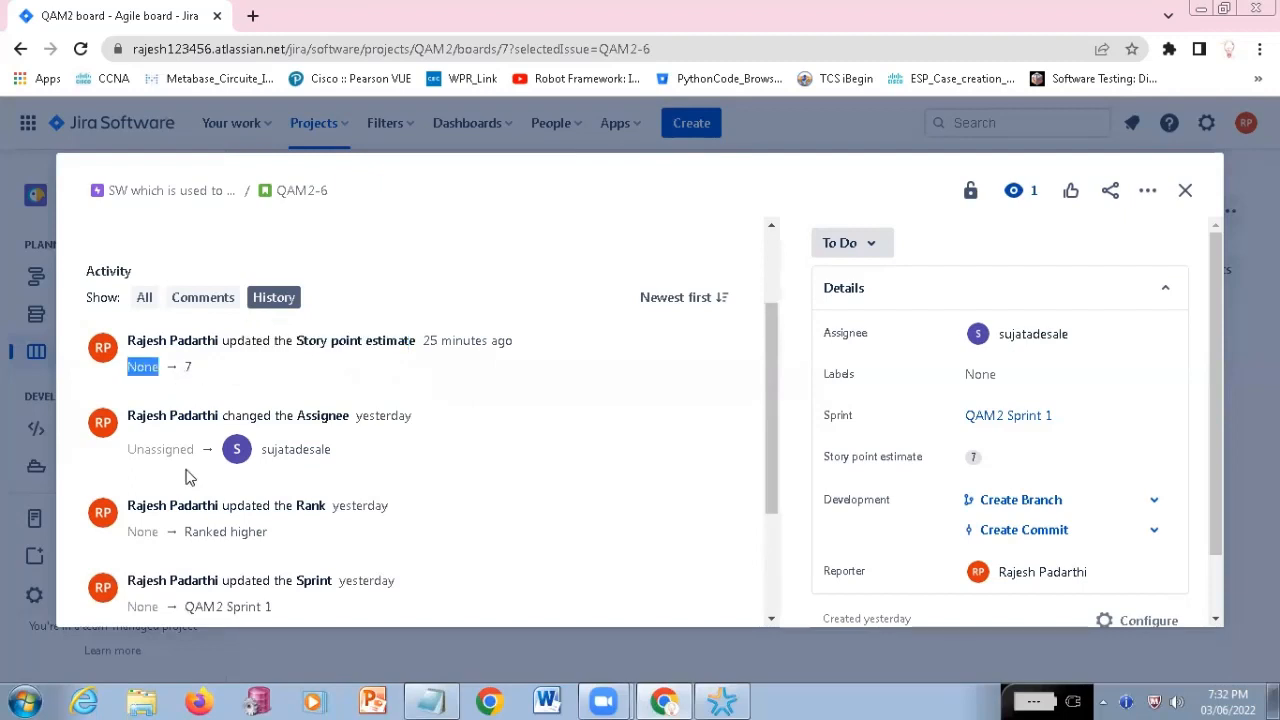
double_click(188, 366)
scroll(368, 415, "up", 1)
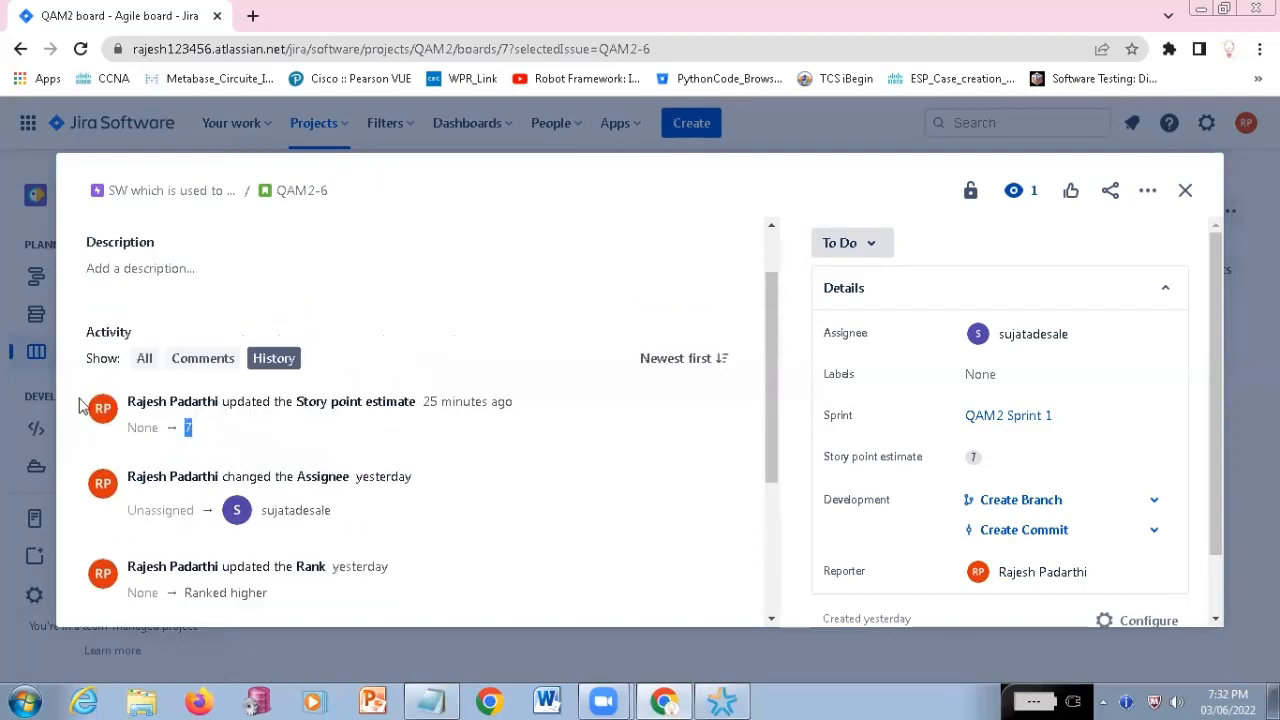
scroll(83, 408, "down", 1)
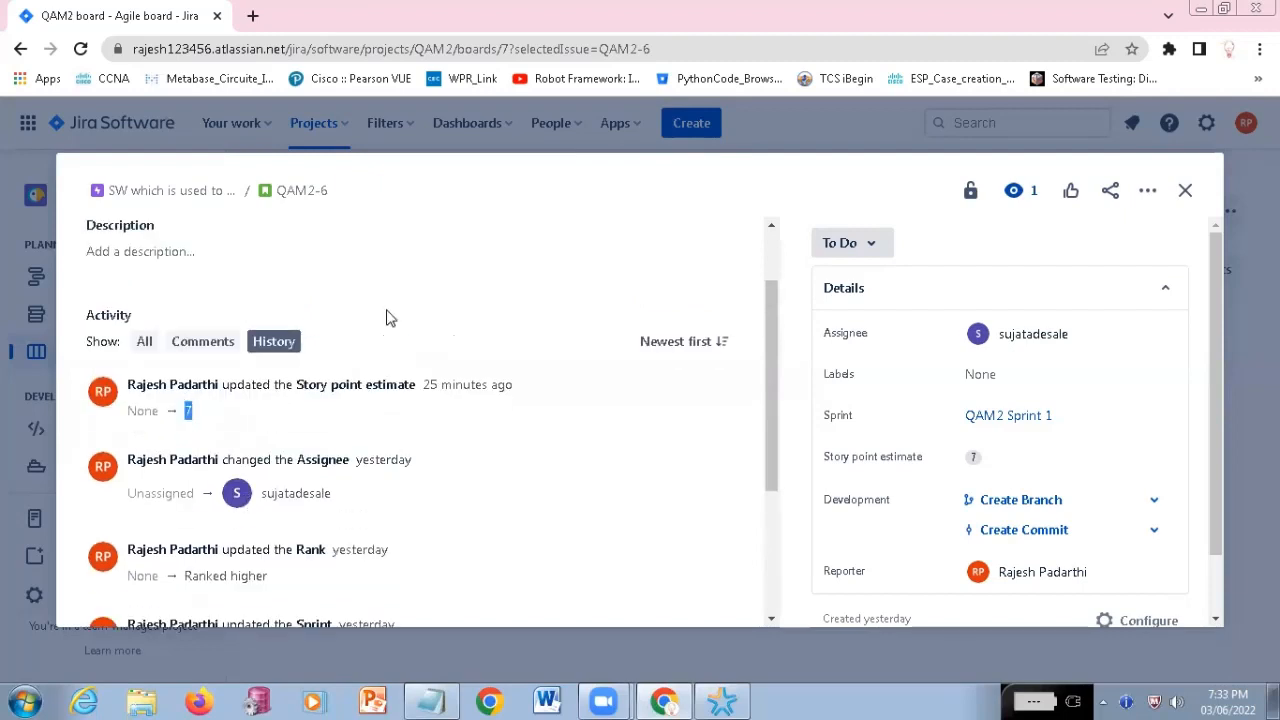
scroll(372, 350, "up", 2)
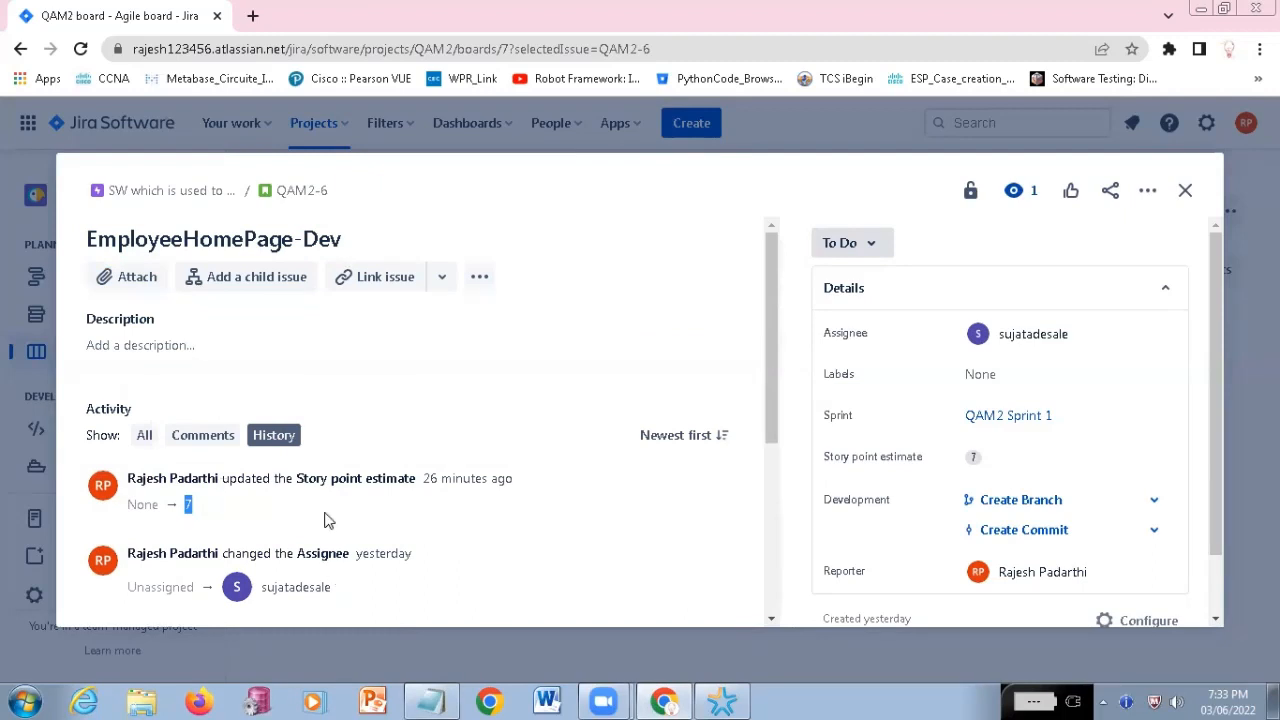
Switch the issue's activity from history to comments and read the posted comment alongside the description area
scroll(210, 348, "down", 1)
left_click(201, 343)
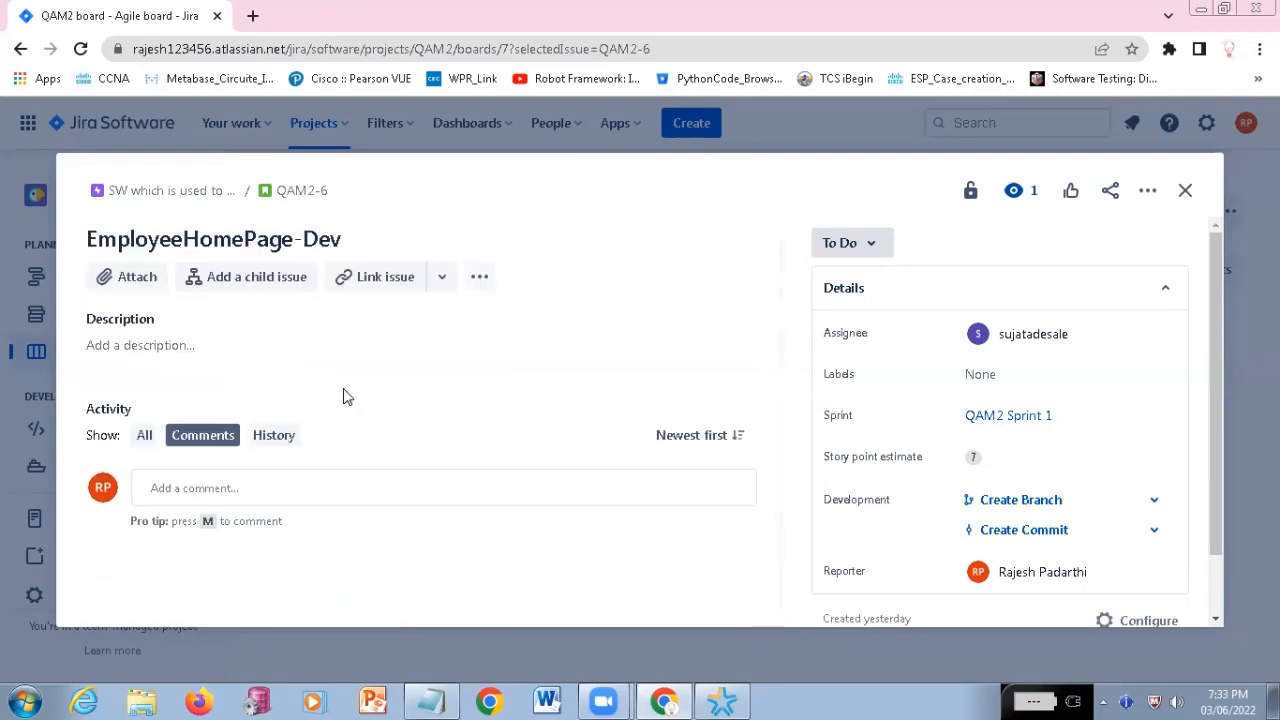
scroll(320, 440, "down", 1)
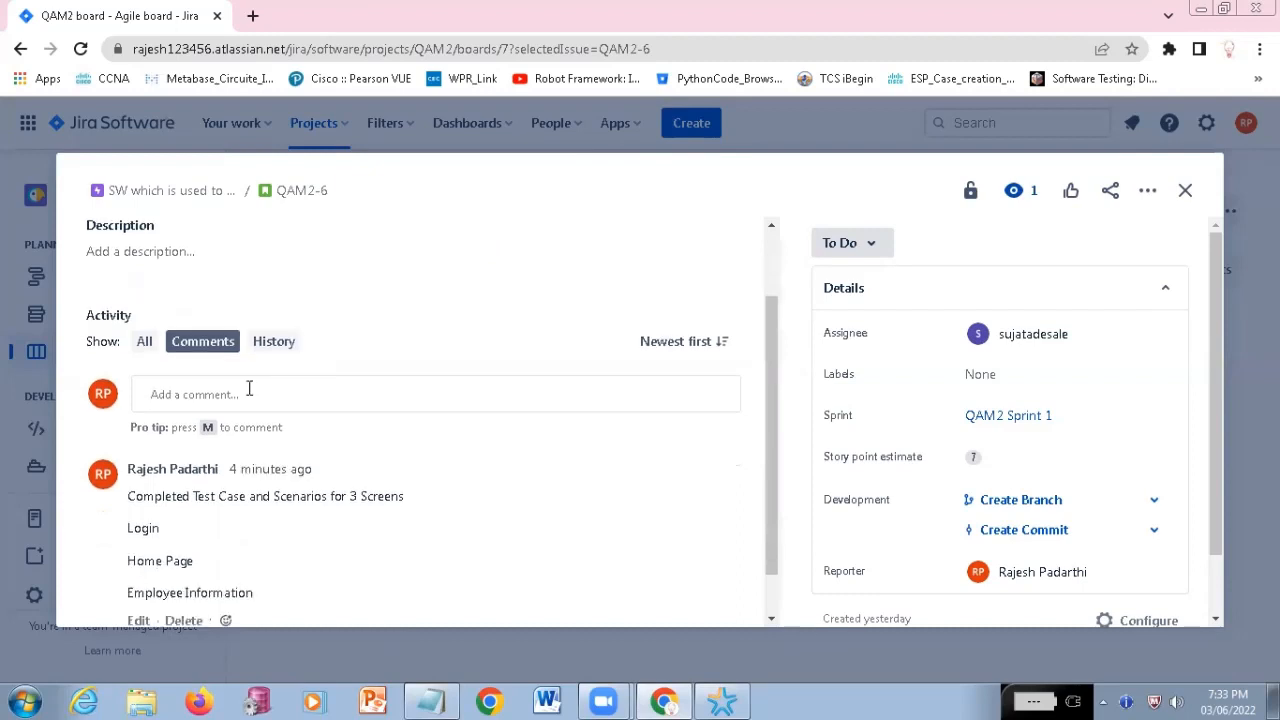
scroll(300, 370, "down", 1)
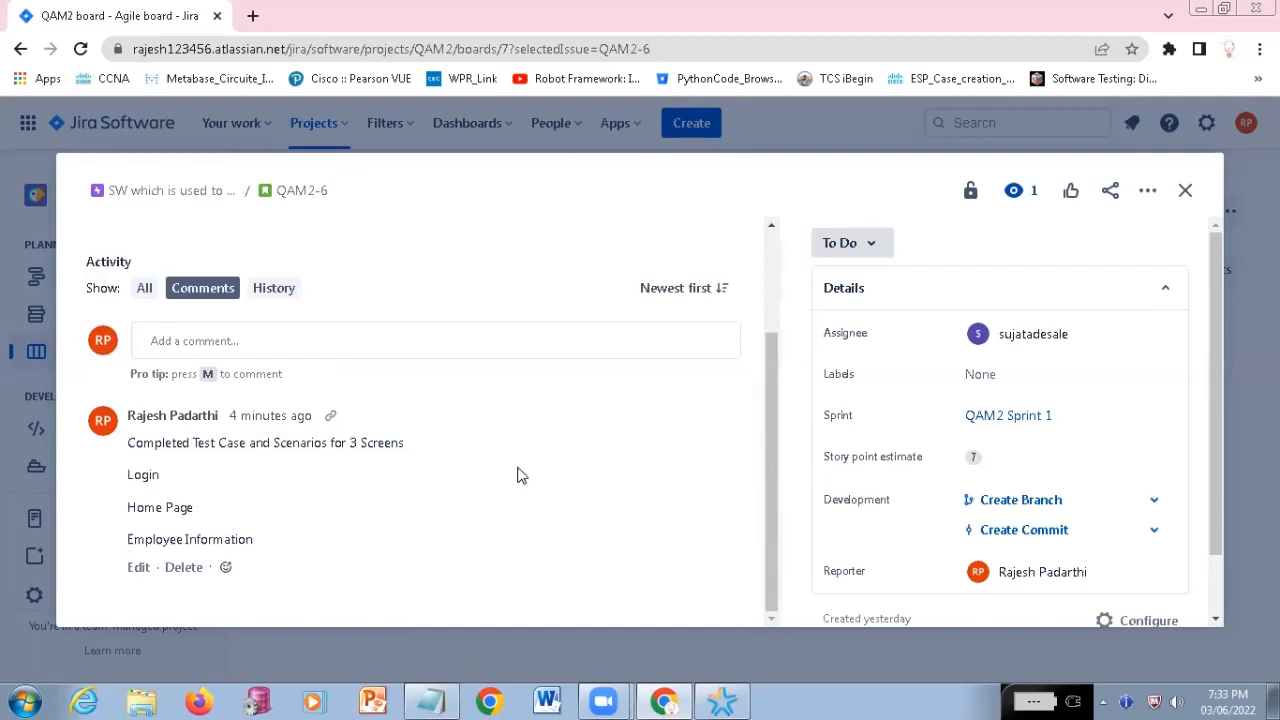
scroll(489, 451, "up", 3)
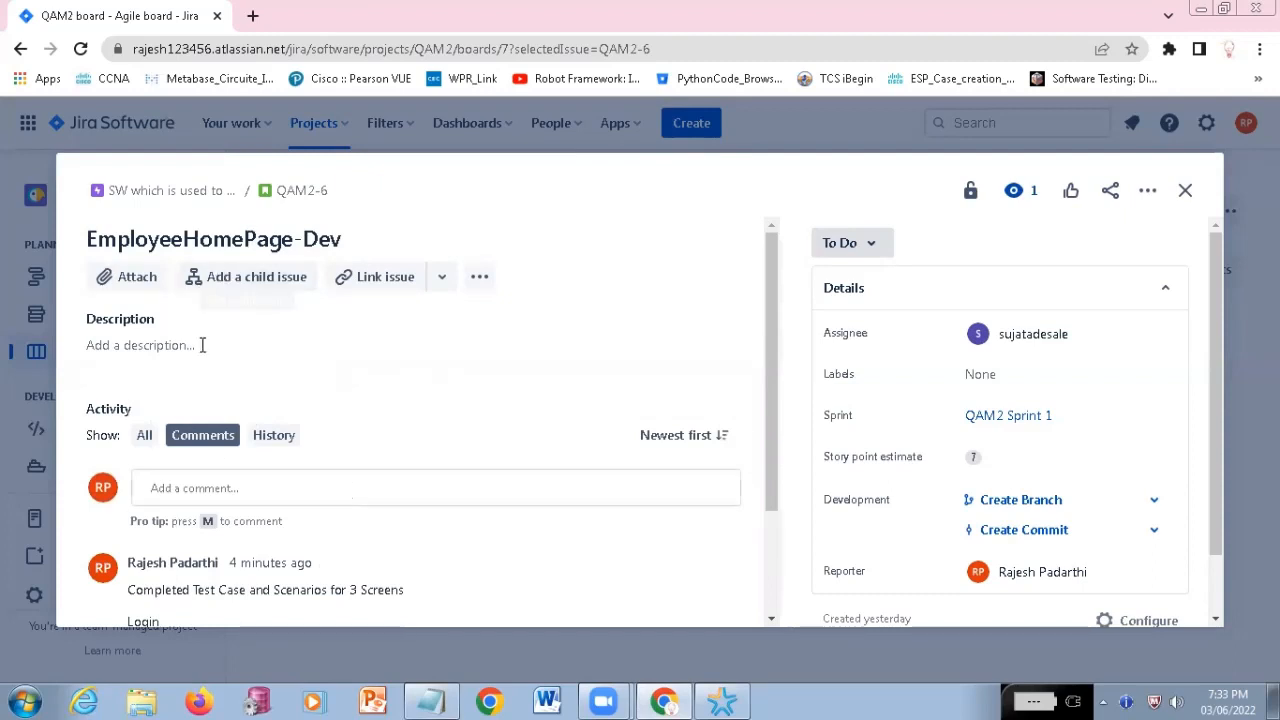
scroll(326, 500, "down", 3)
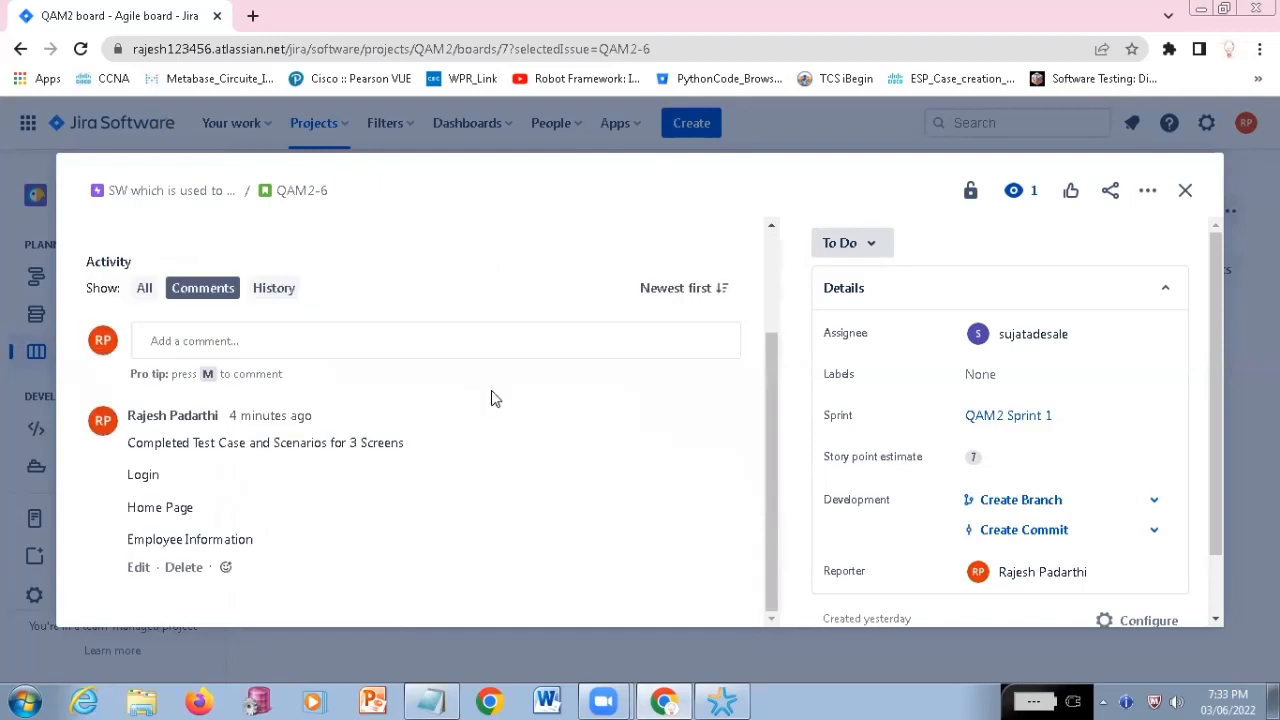
scroll(491, 399, "up", 3)
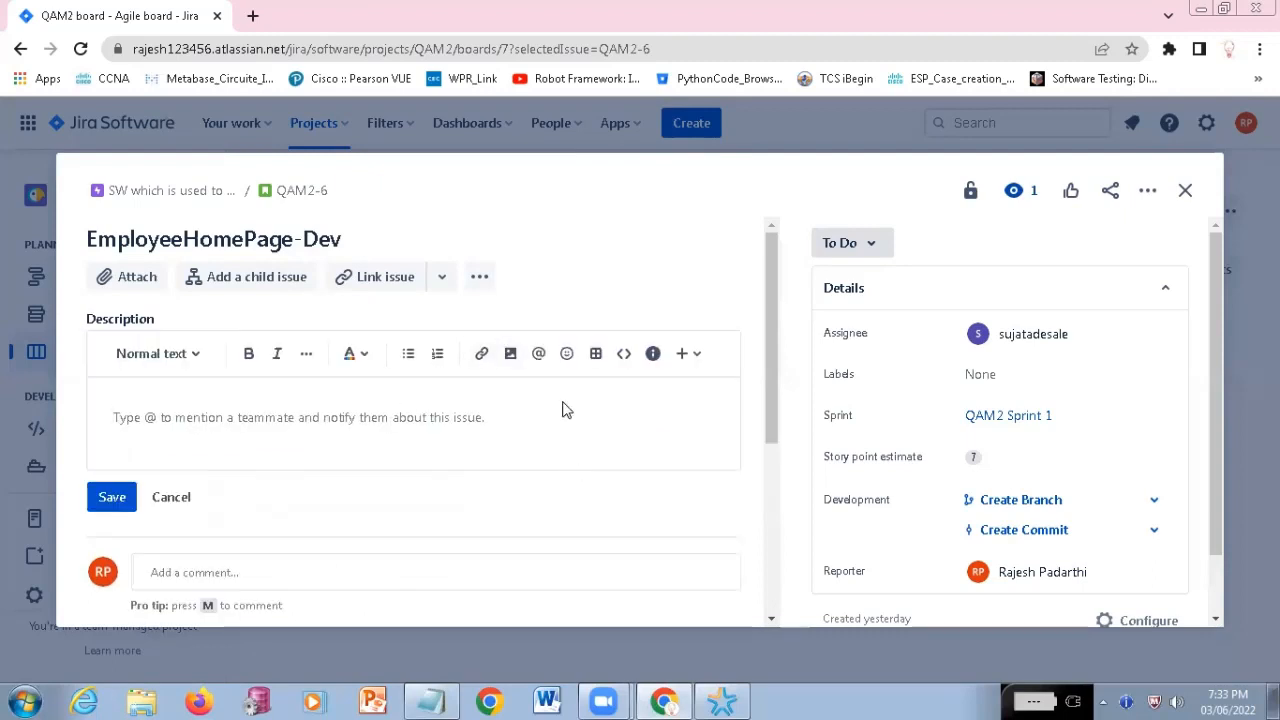
scroll(534, 449, "down", 5)
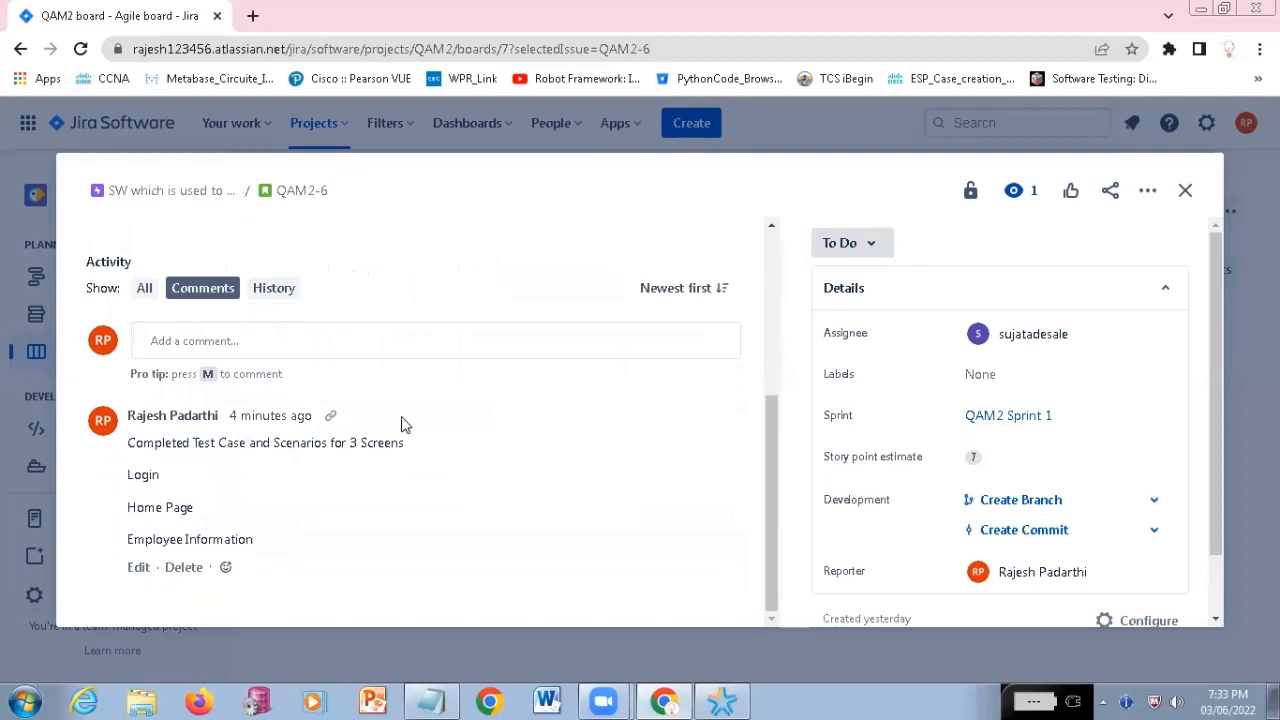
scroll(403, 425, "up", 5)
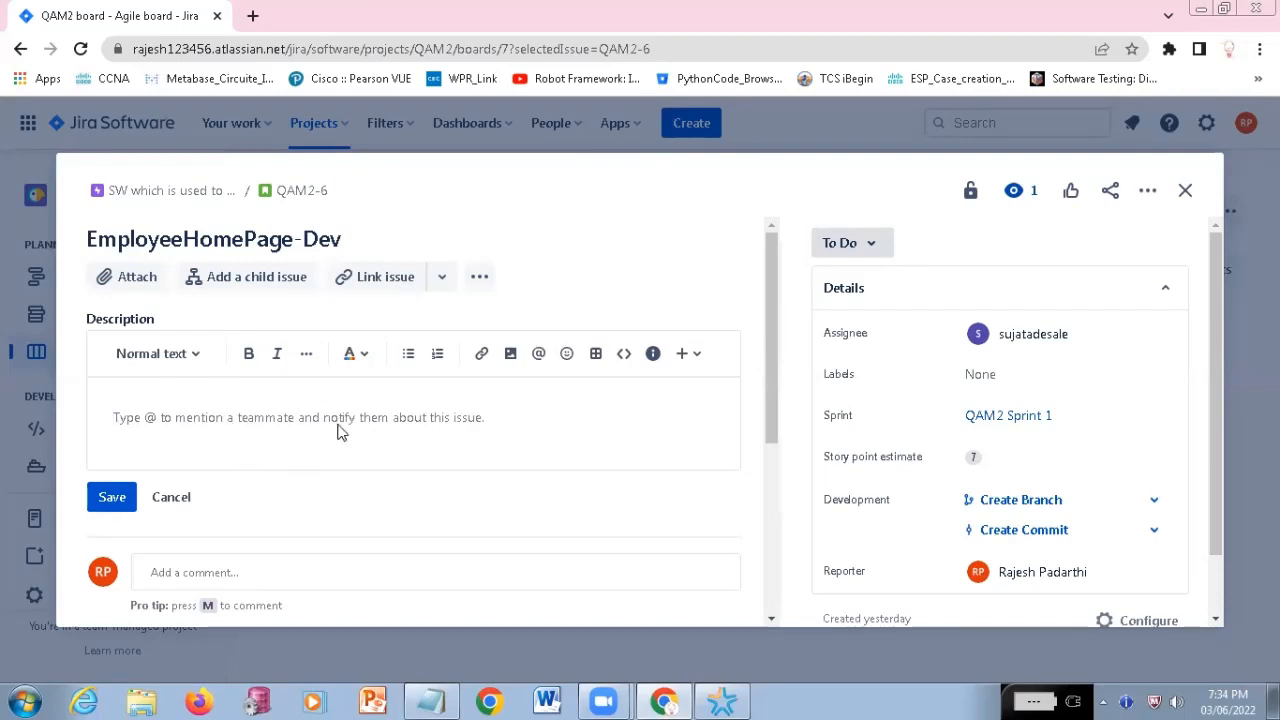
scroll(342, 430, "down", 4)
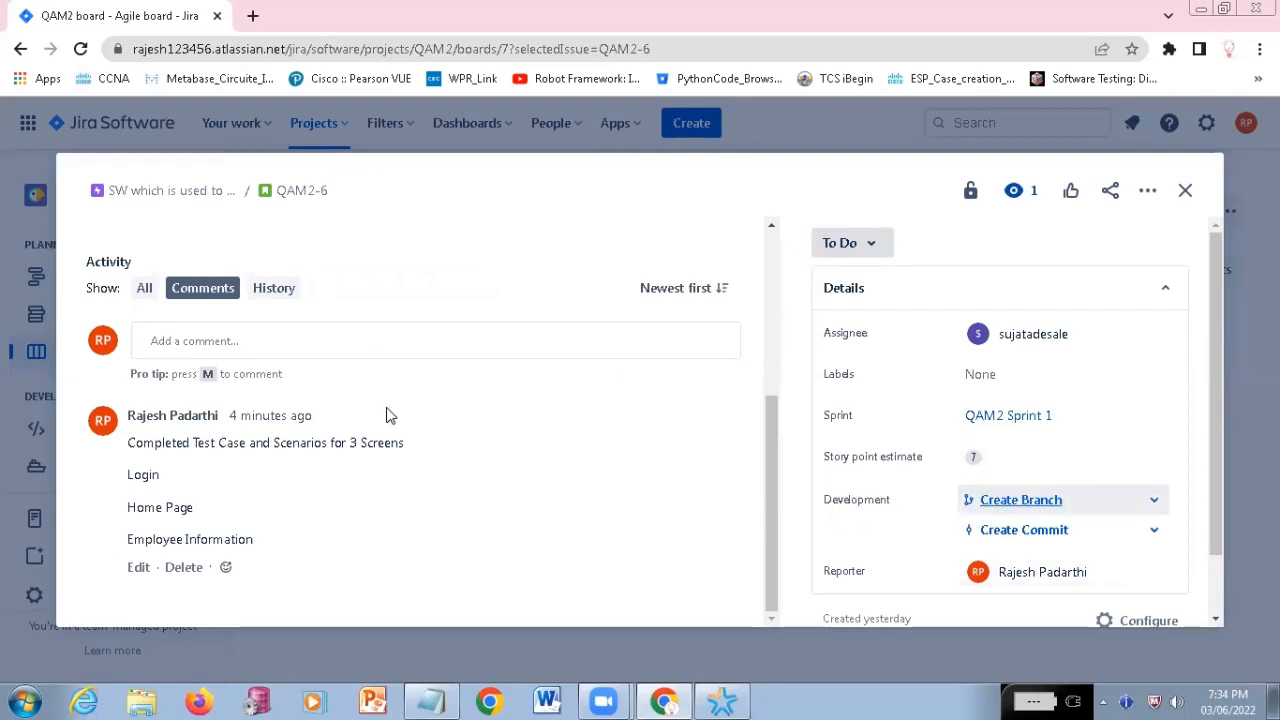
View the git command offered for creating a branch, close it, and check the remaining issue details
scroll(438, 404, "up", 3)
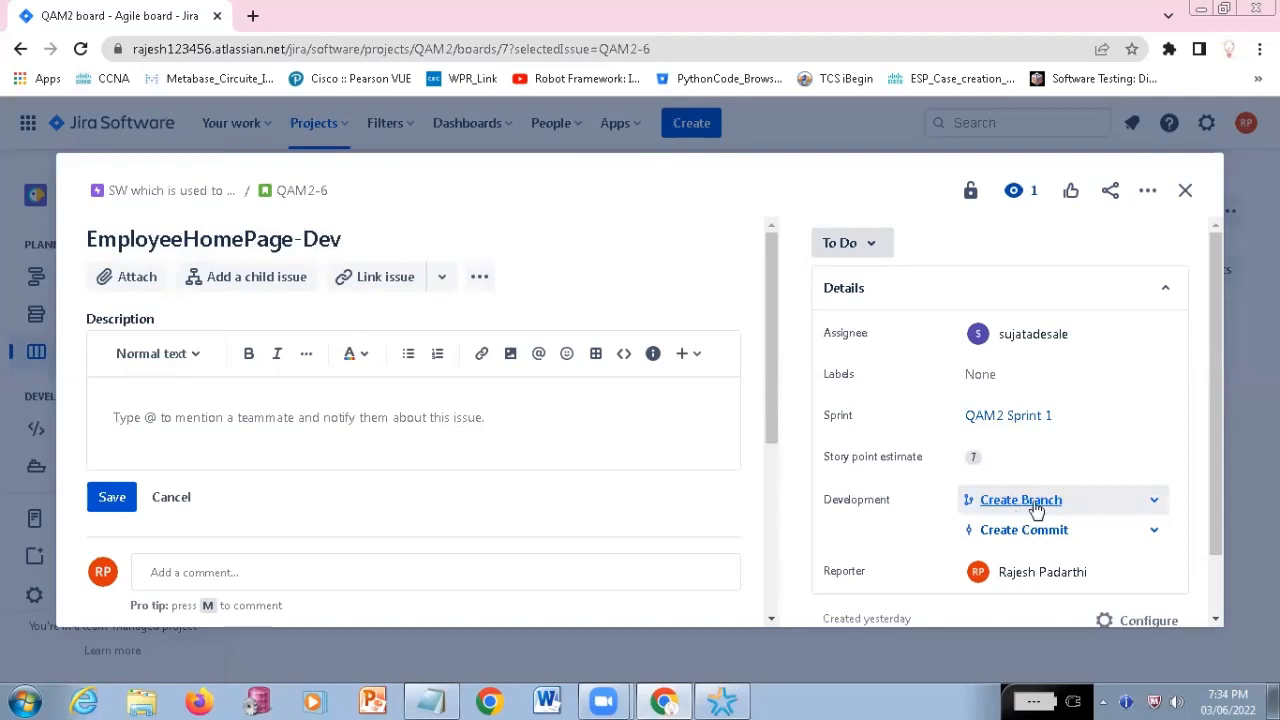
left_click(1156, 506)
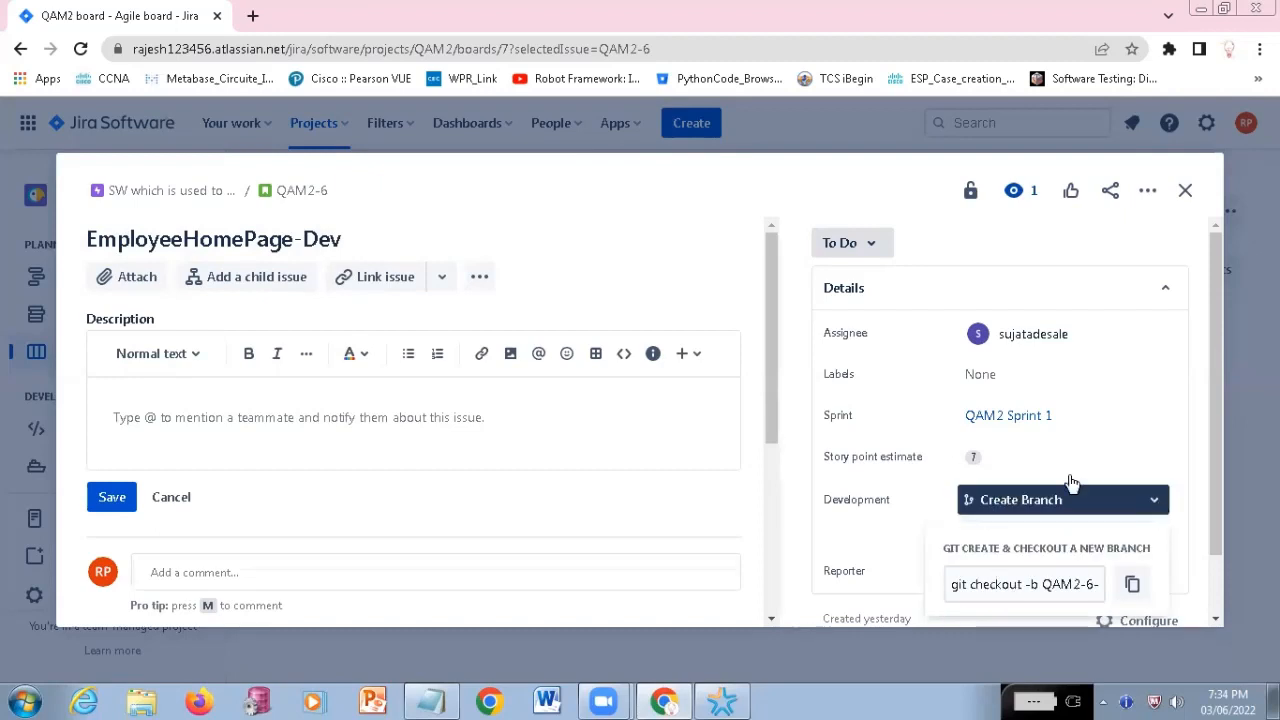
left_click(1048, 510)
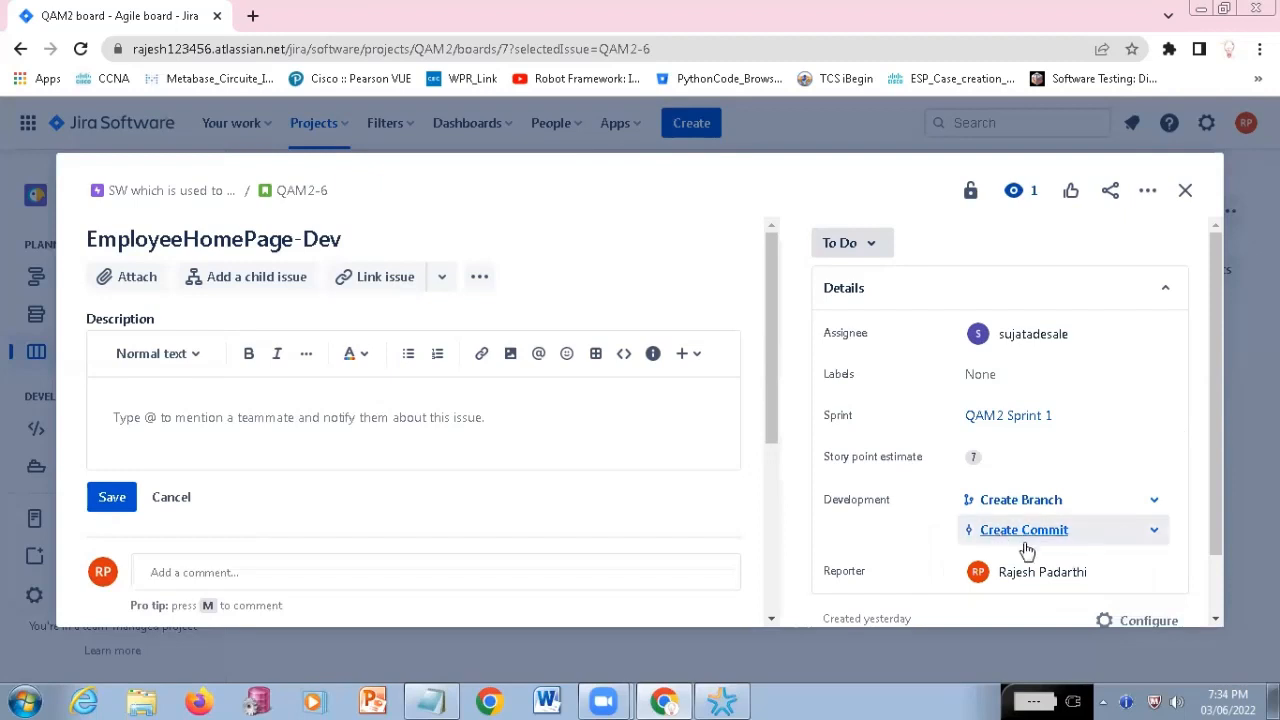
scroll(1040, 545, "down", 2)
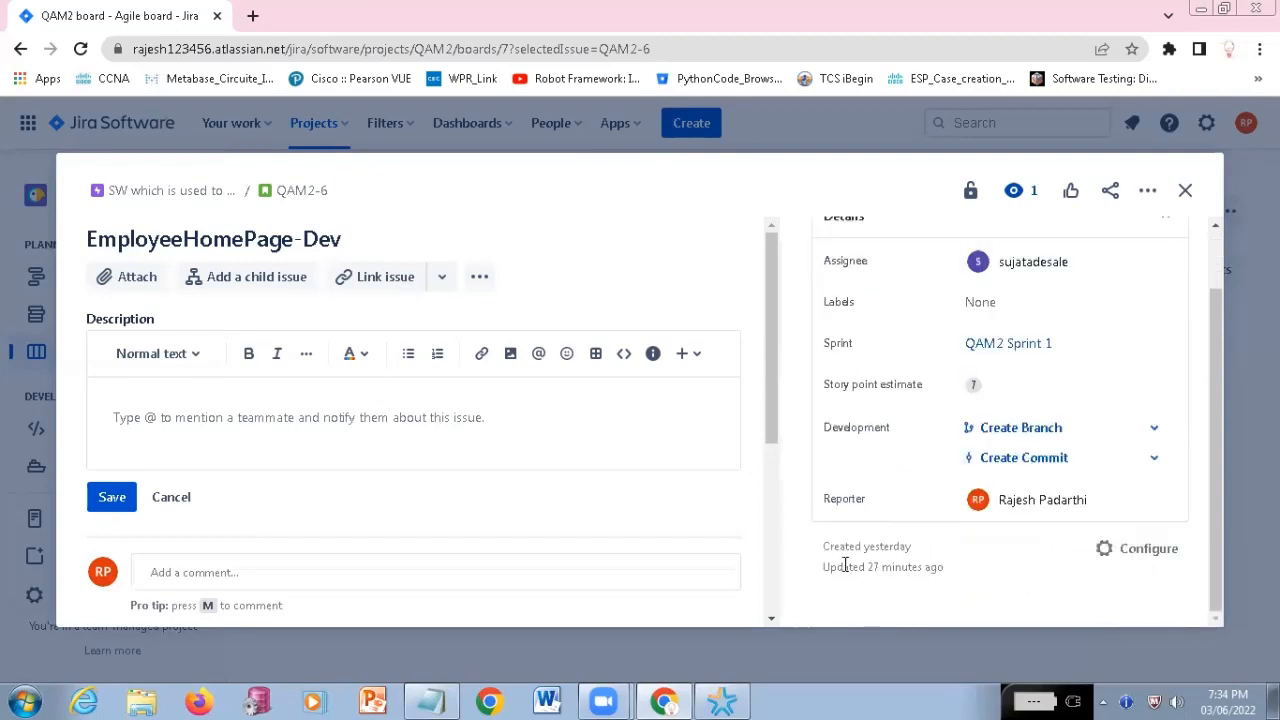
Add the assignee of the EmployeeHomePage-Dev issue as a watcher of that issue
scroll(980, 371, "up", 2)
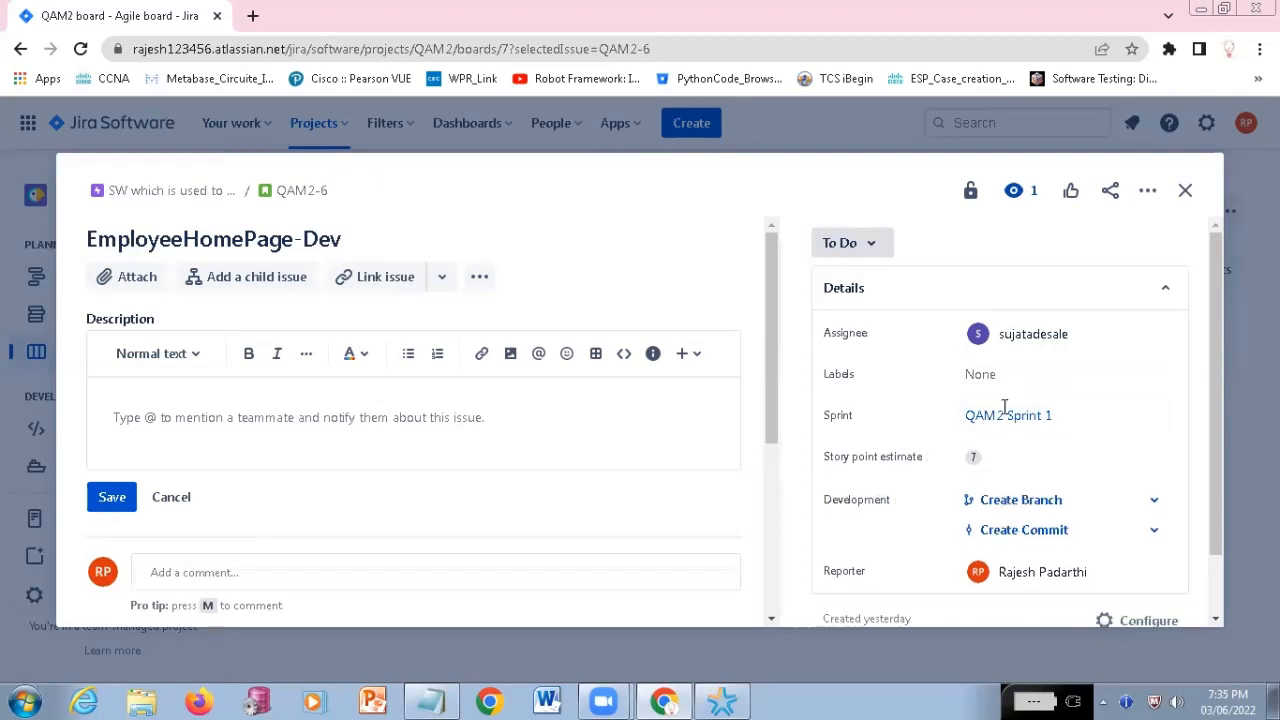
left_click(1016, 195)
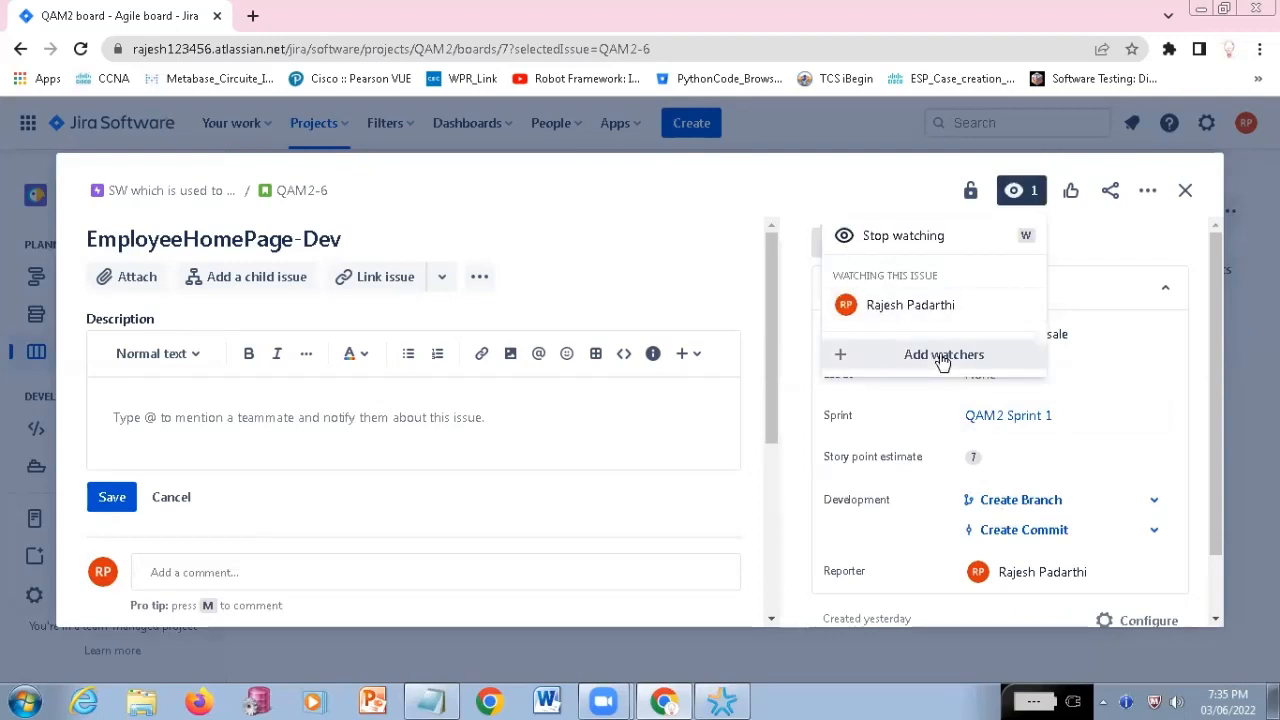
left_click(941, 360)
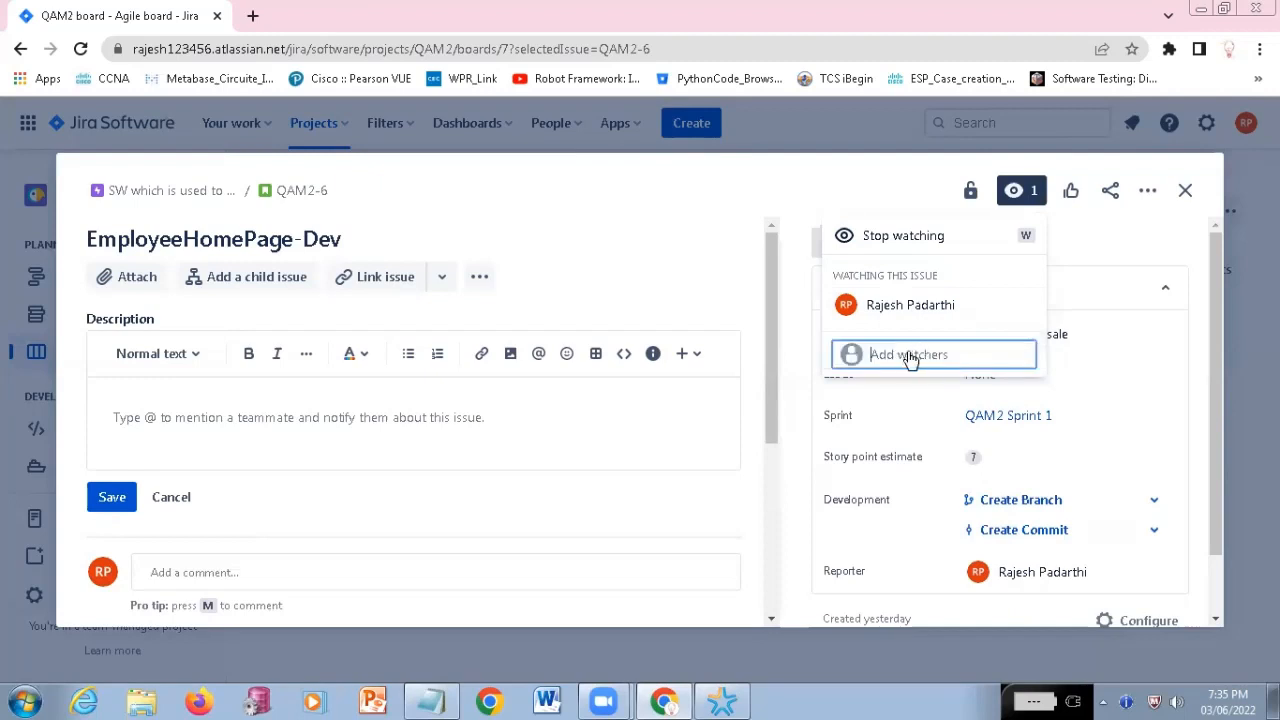
type("s")
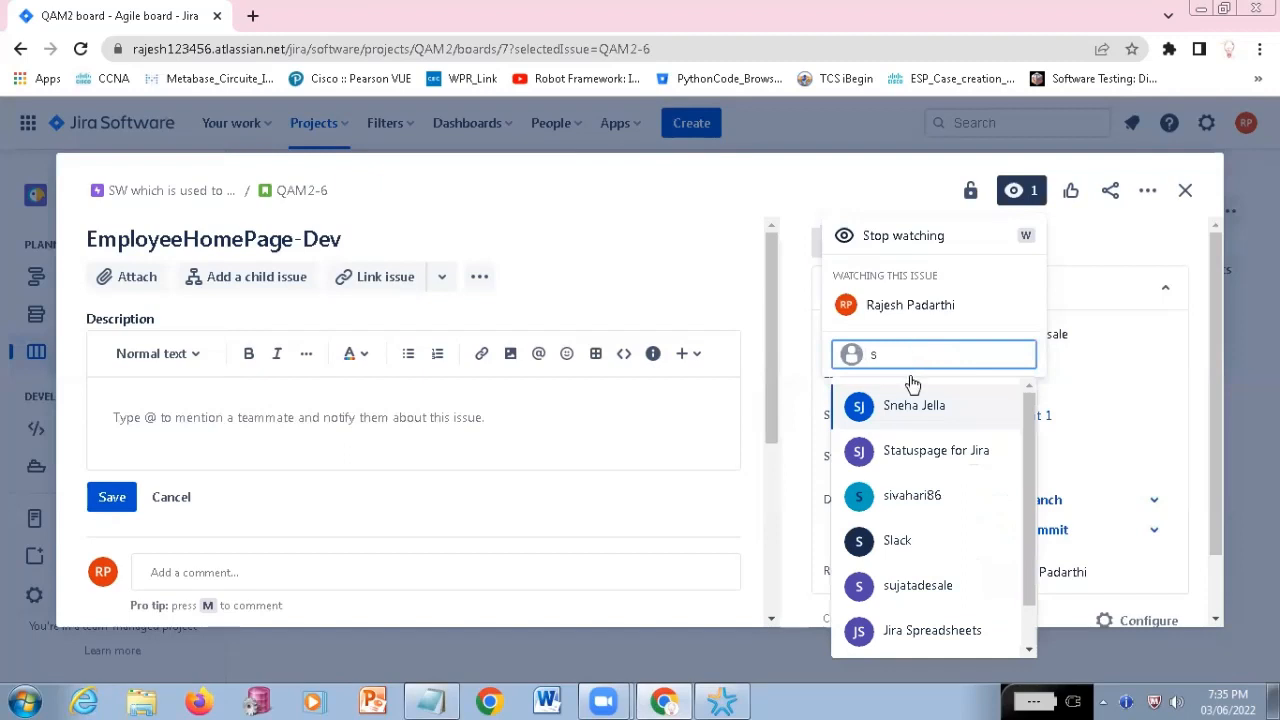
type("u")
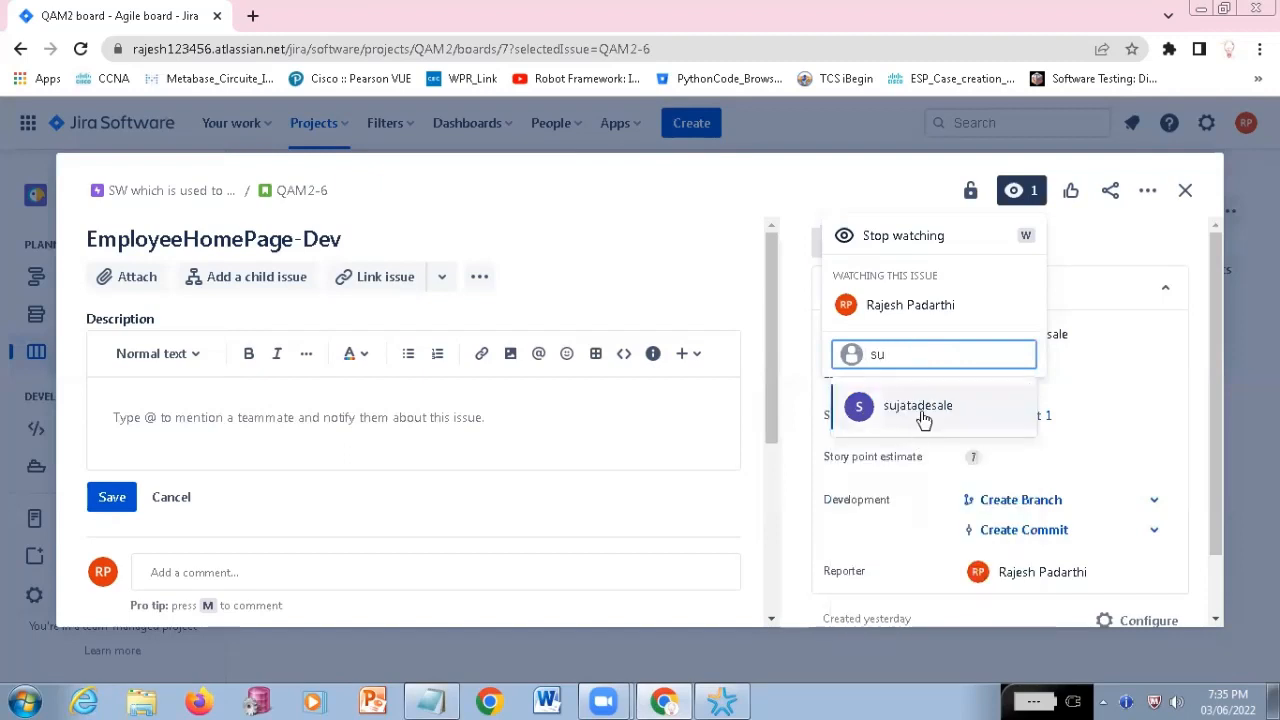
left_click(918, 410)
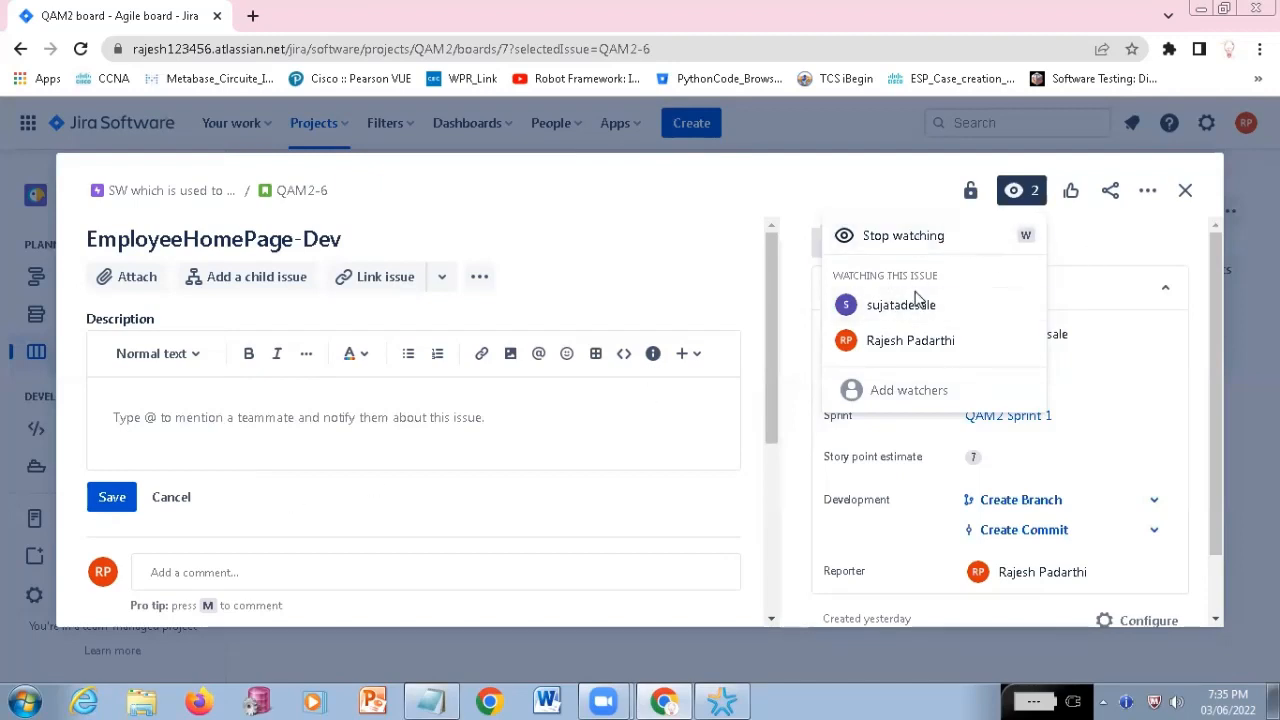
left_click(1073, 246)
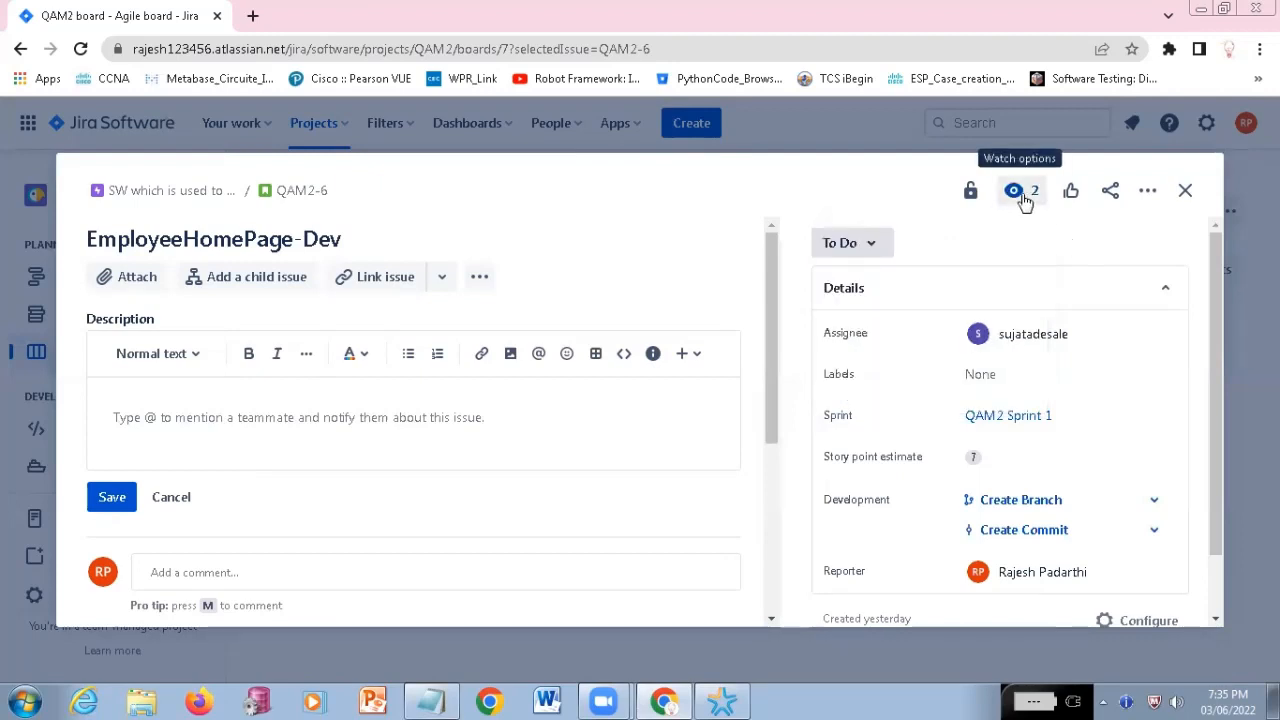
Check who is watching issue QAM2-6, then return to the sprint board
left_click(1024, 200)
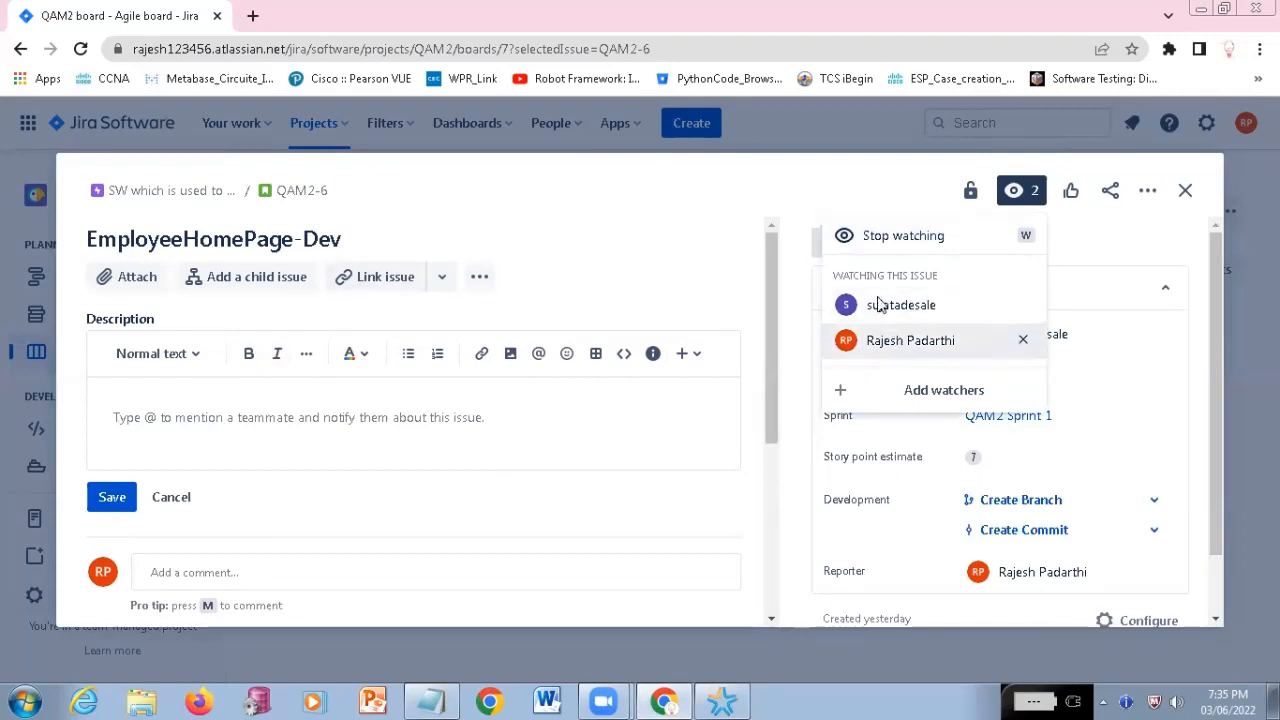
left_click(1075, 261)
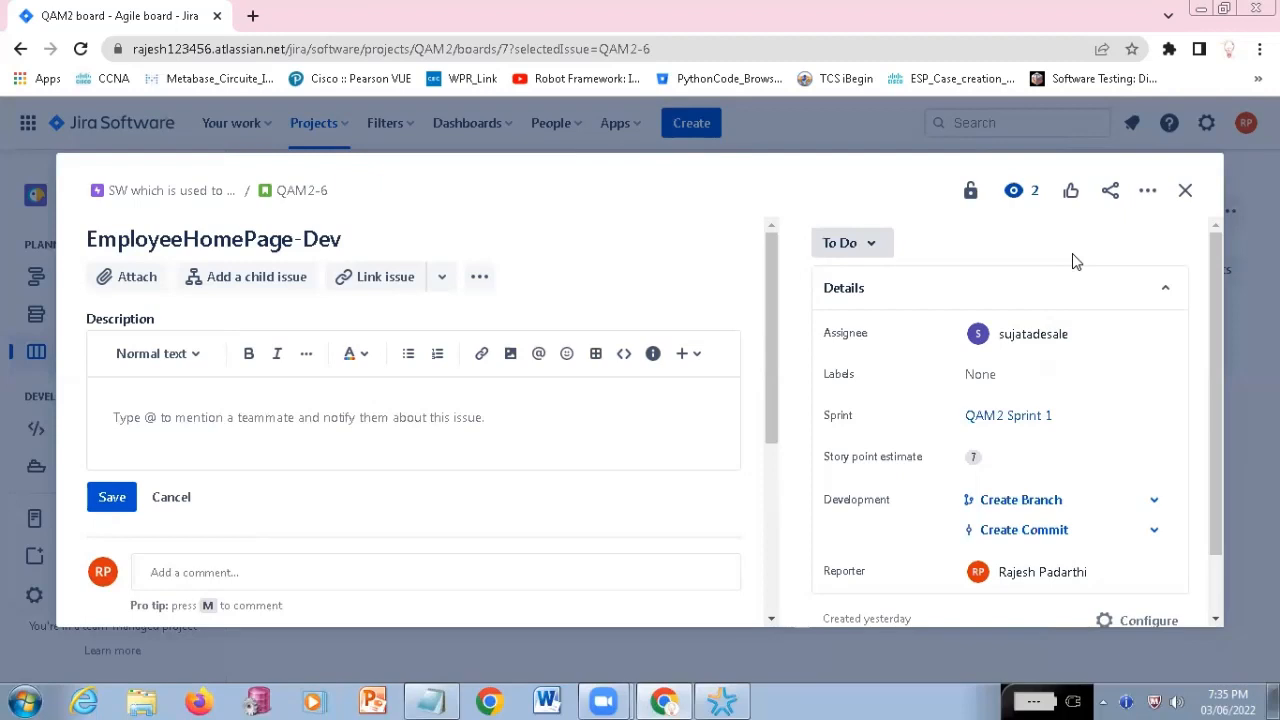
left_click(1146, 193)
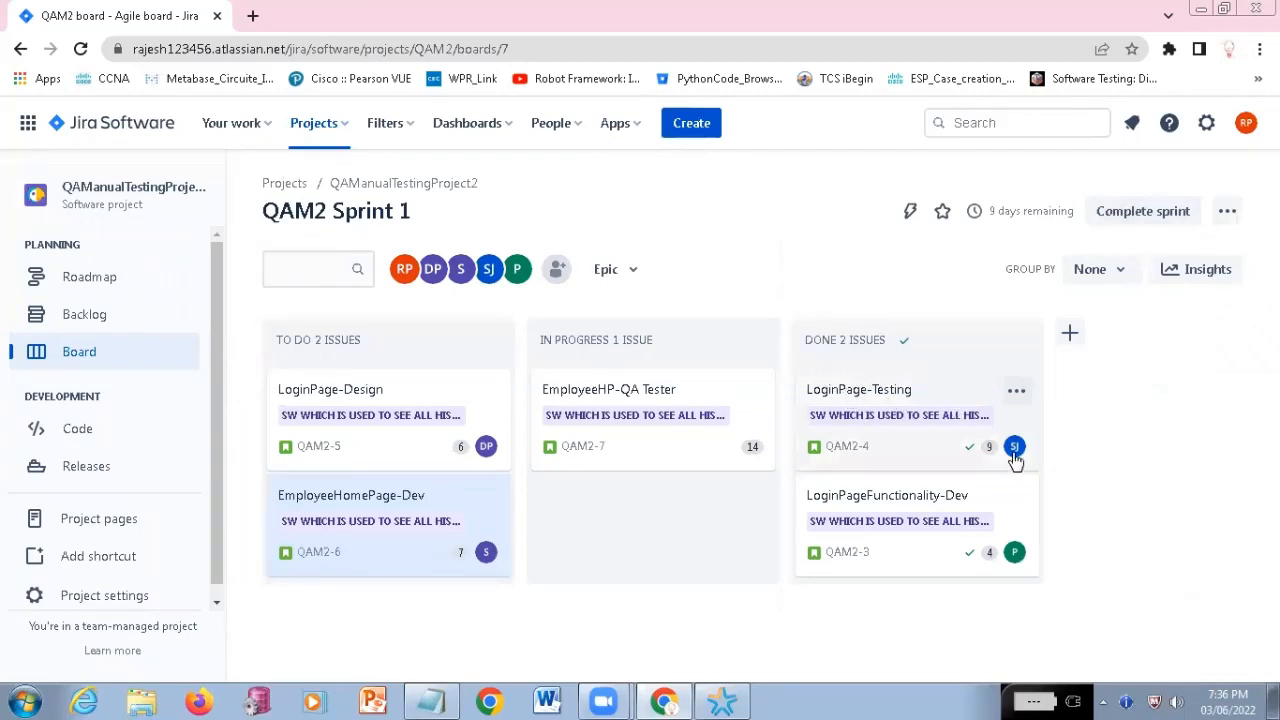
Assign the unassigned EmployeeHP-QA Tester issue (QAM2-7) to its reporter and return to the board
mouse_move(1015, 459)
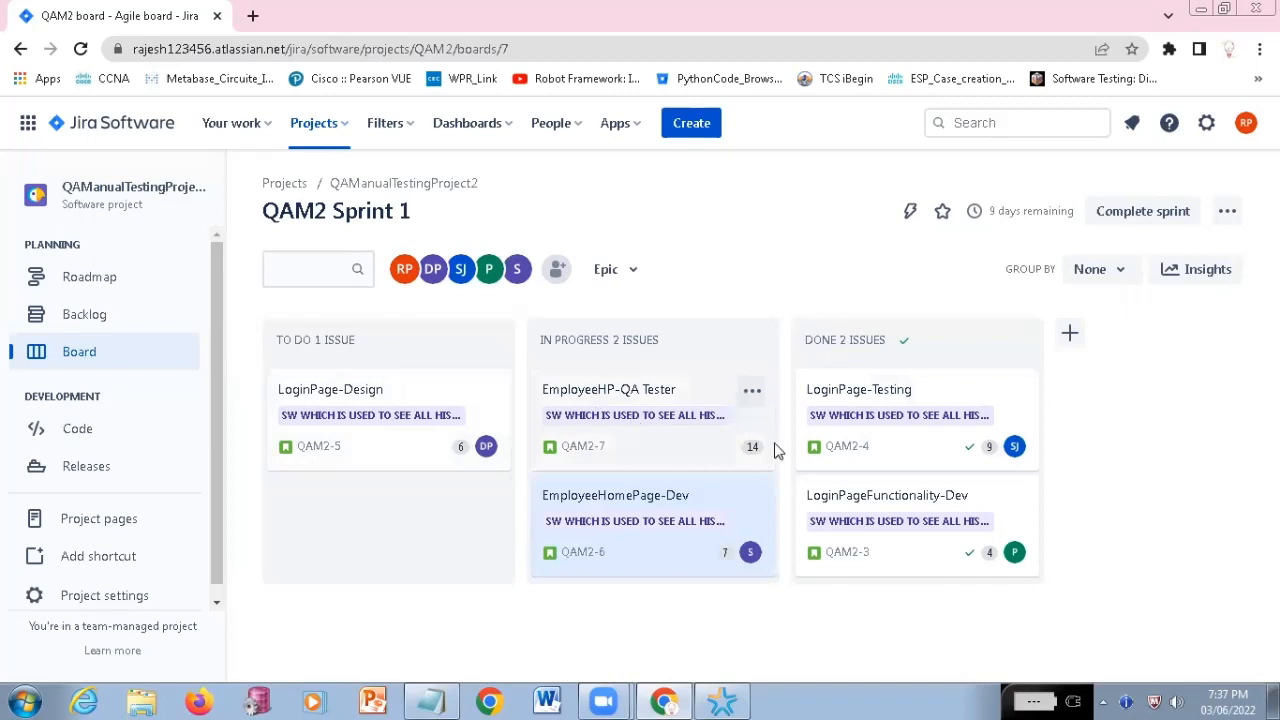
left_click(730, 412)
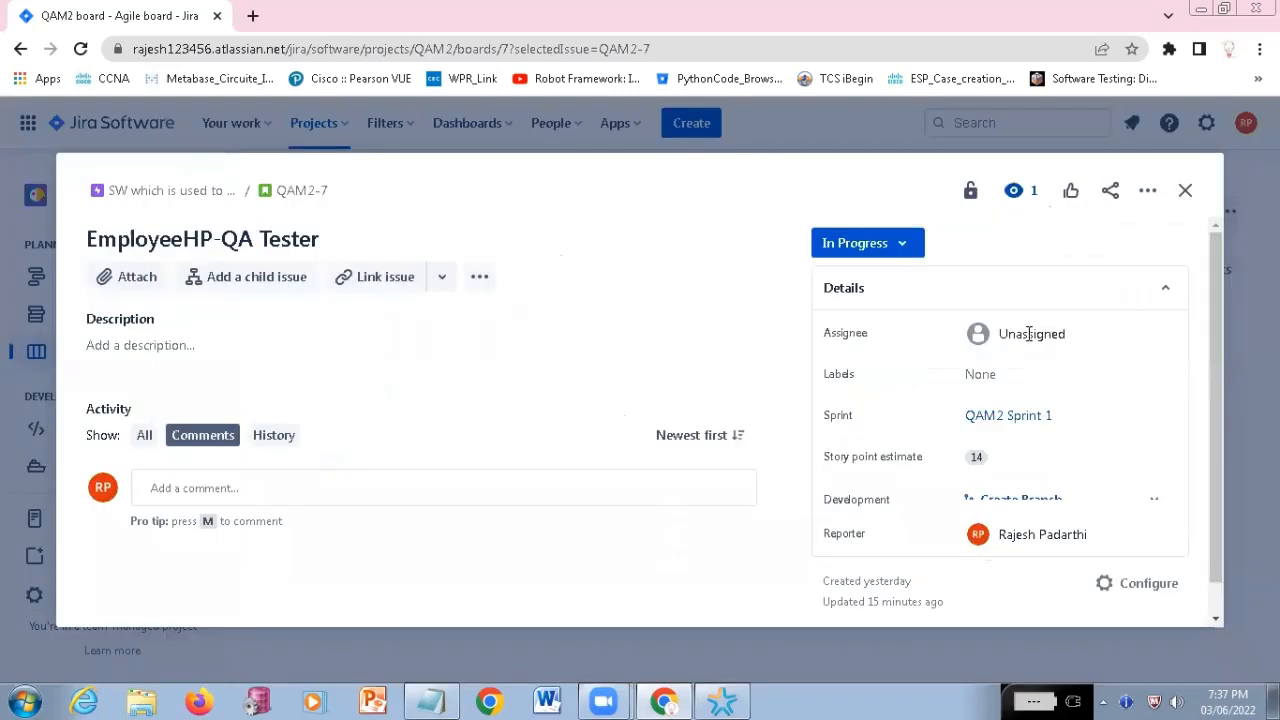
left_click(1029, 333)
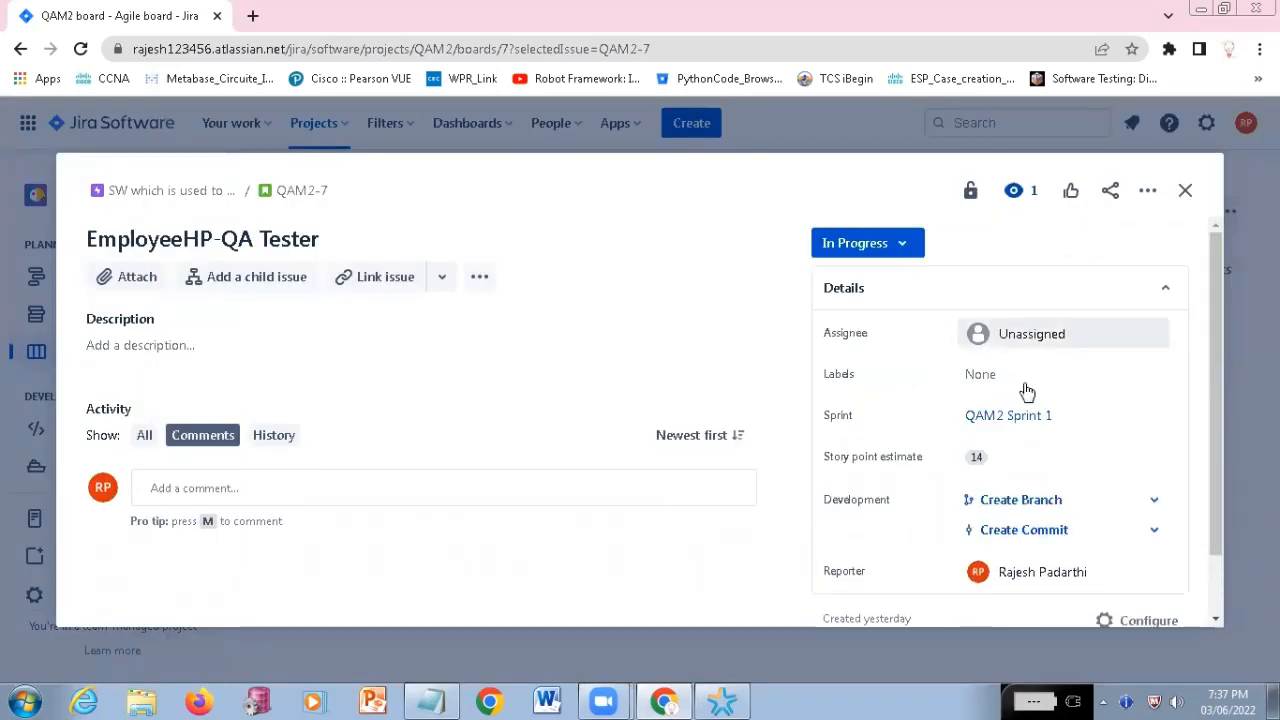
left_click(1025, 385)
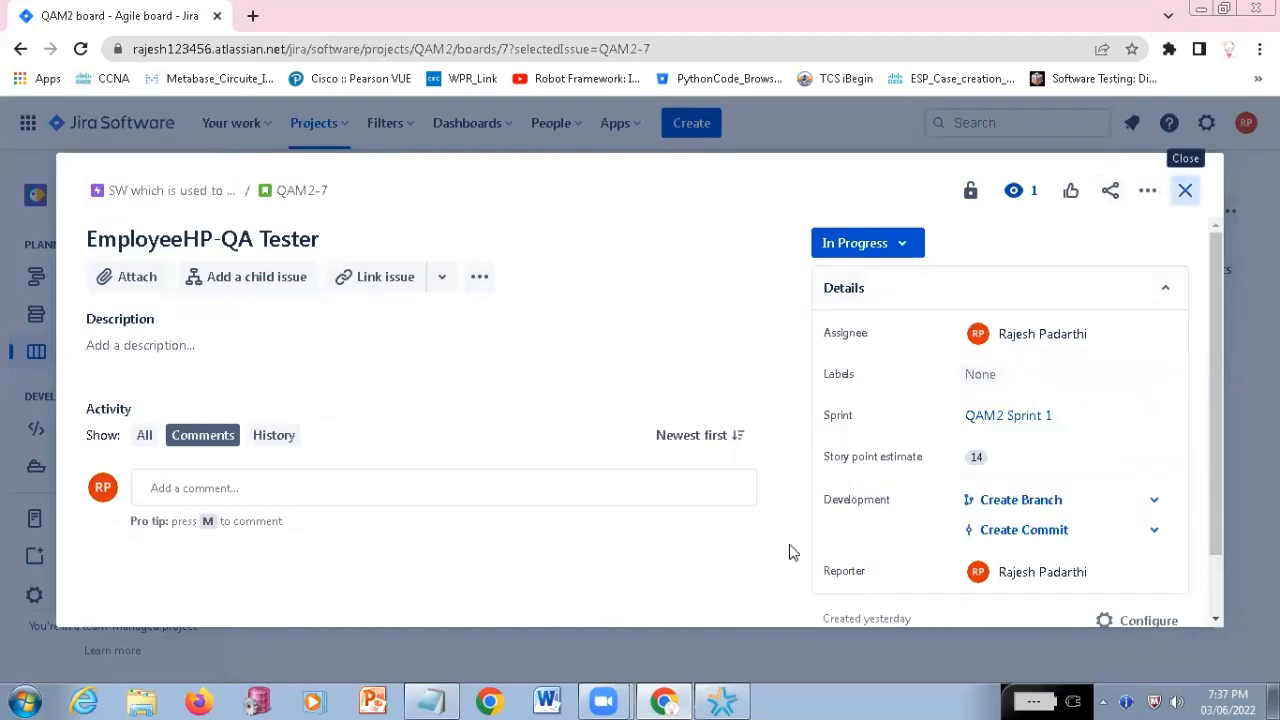
key("Escape")
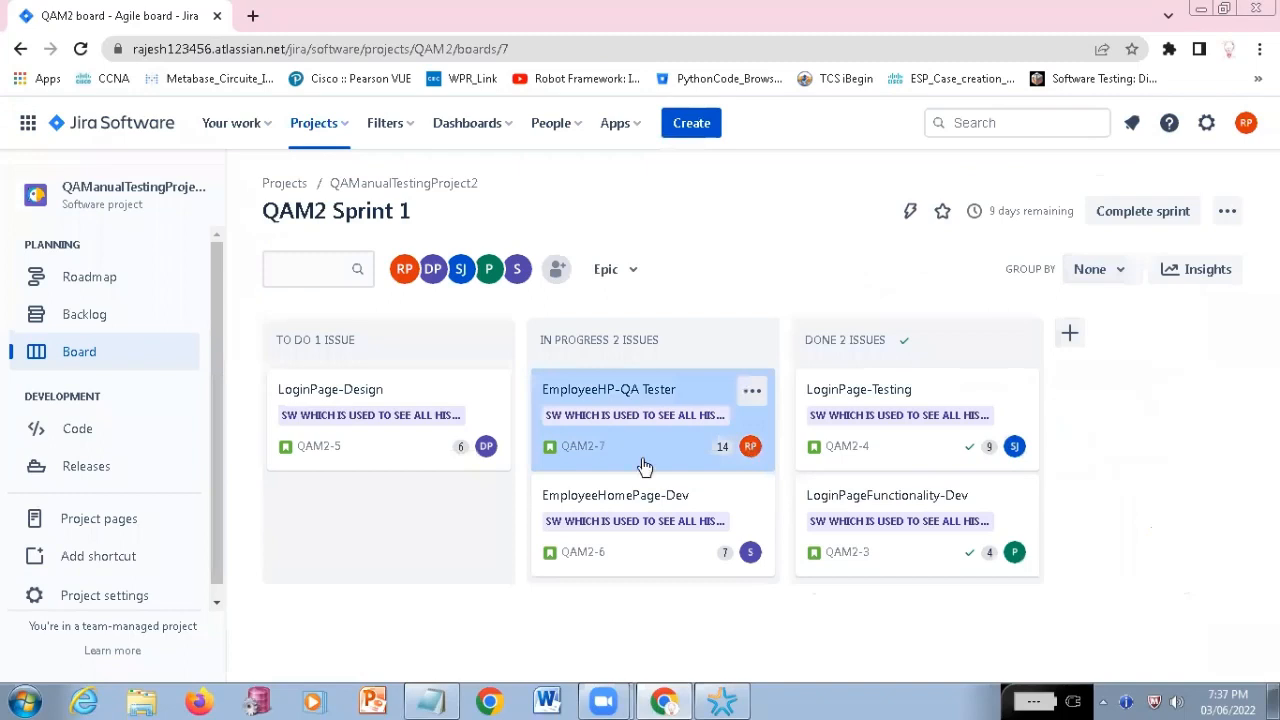
mouse_move(651, 448)
left_mouse_down()
mouse_move(688, 488)
mouse_move(646, 452)
mouse_move(628, 454)
left_mouse_up()
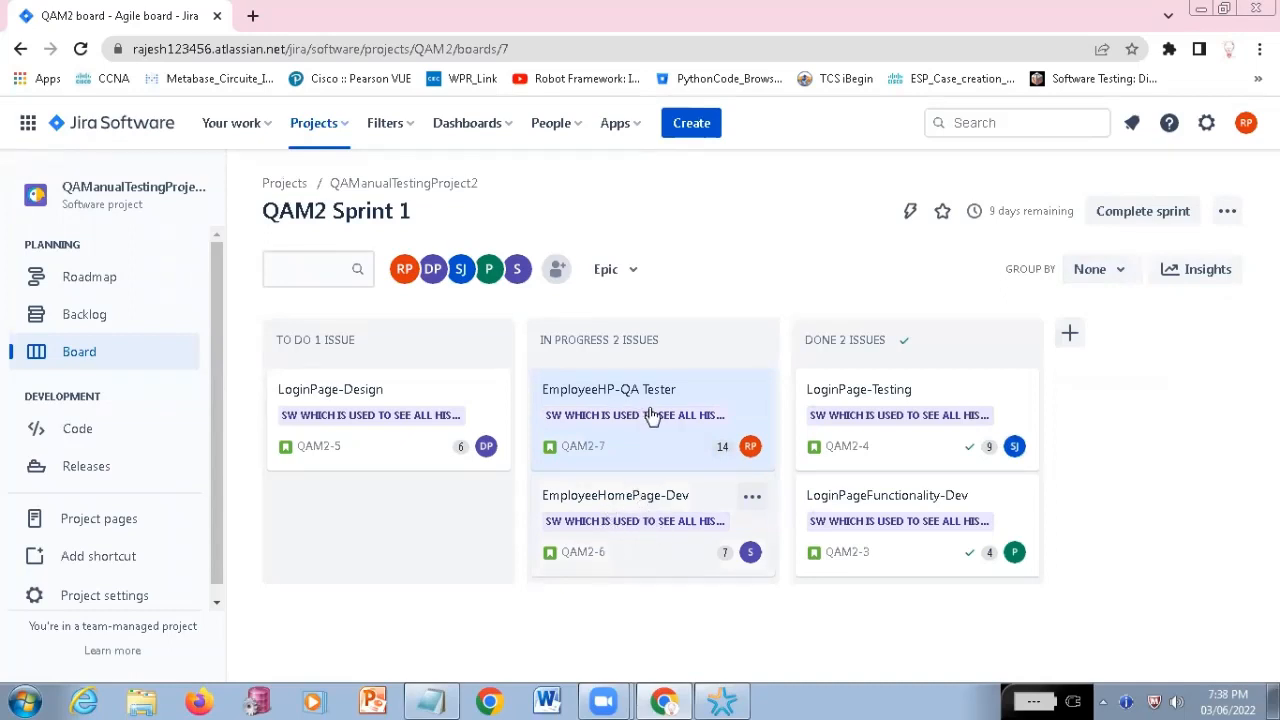
left_click(623, 382)
left_click(662, 390)
left_click(692, 126)
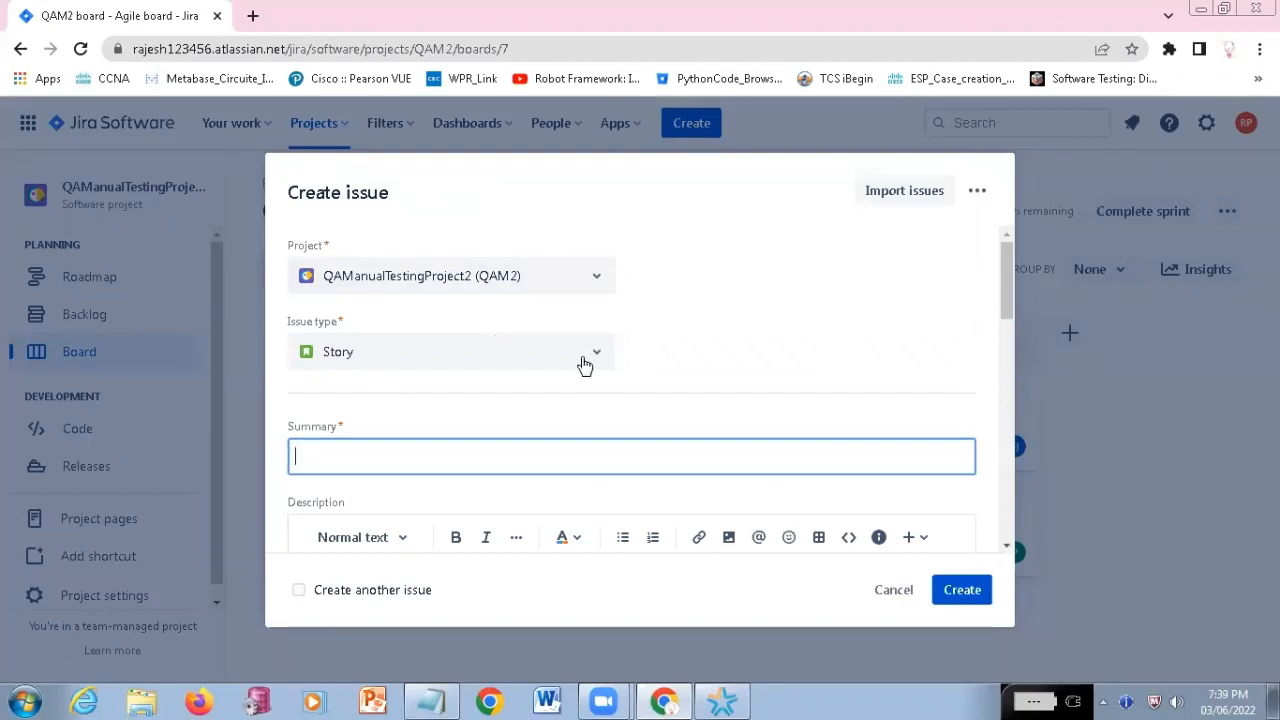
left_click(597, 358)
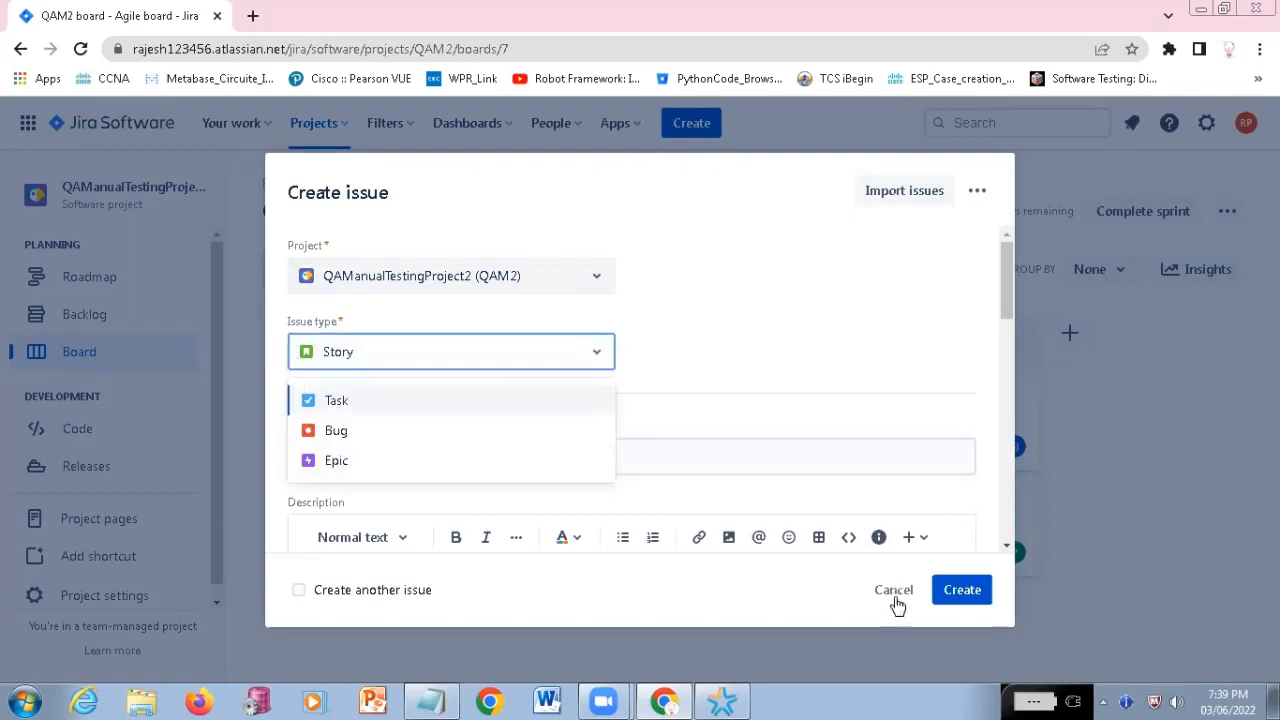
left_click(893, 595)
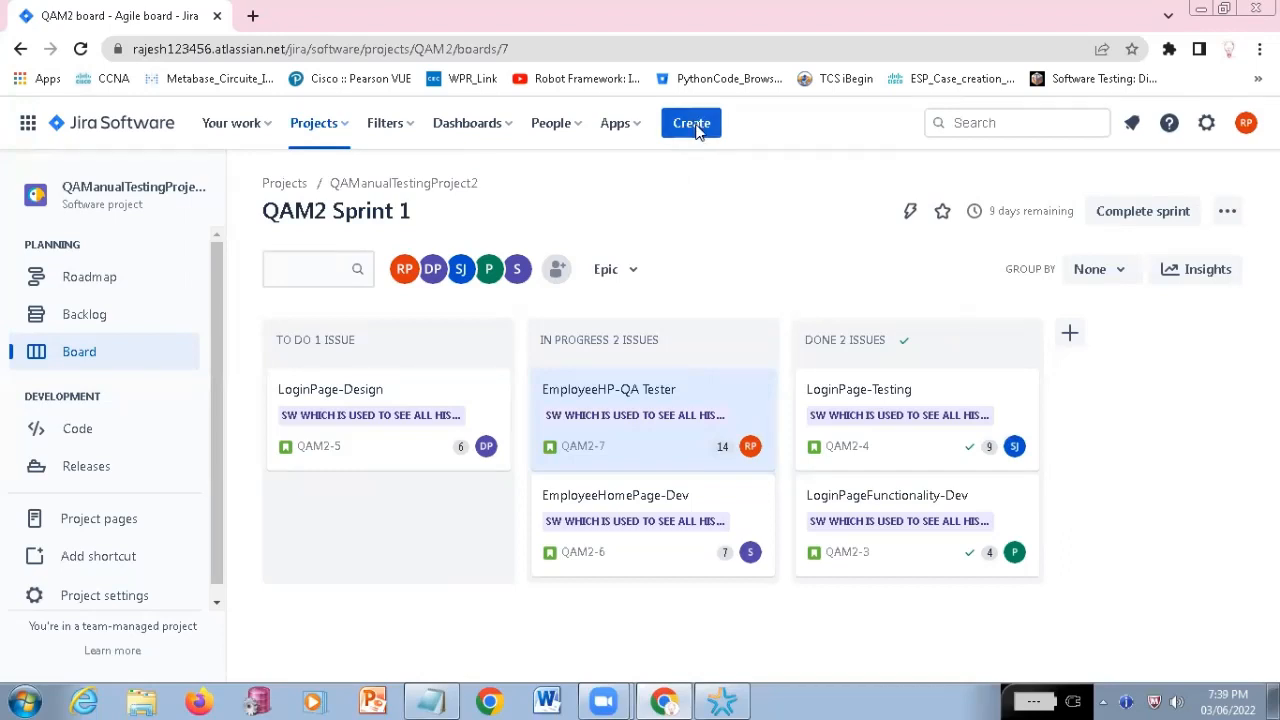
Start a new issue of type Bug, keeping QAManualTestingProject2 (QAM2) as its project
left_click(697, 129)
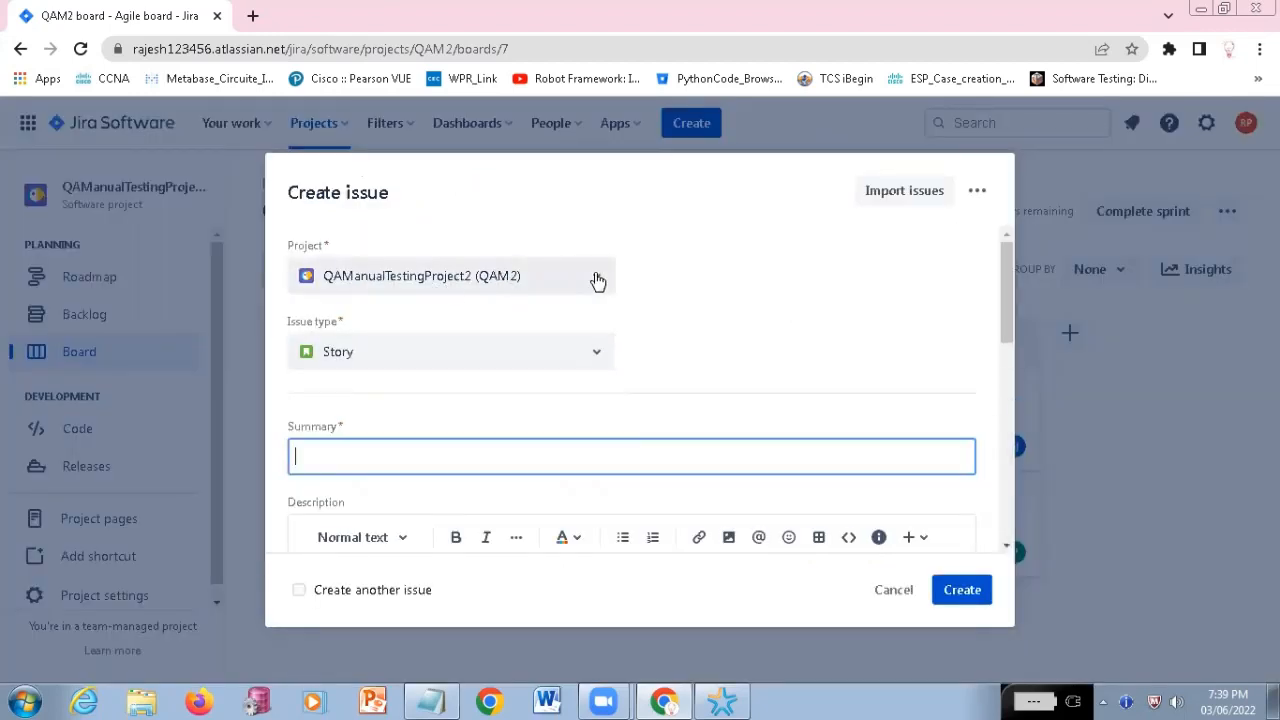
left_click(597, 280)
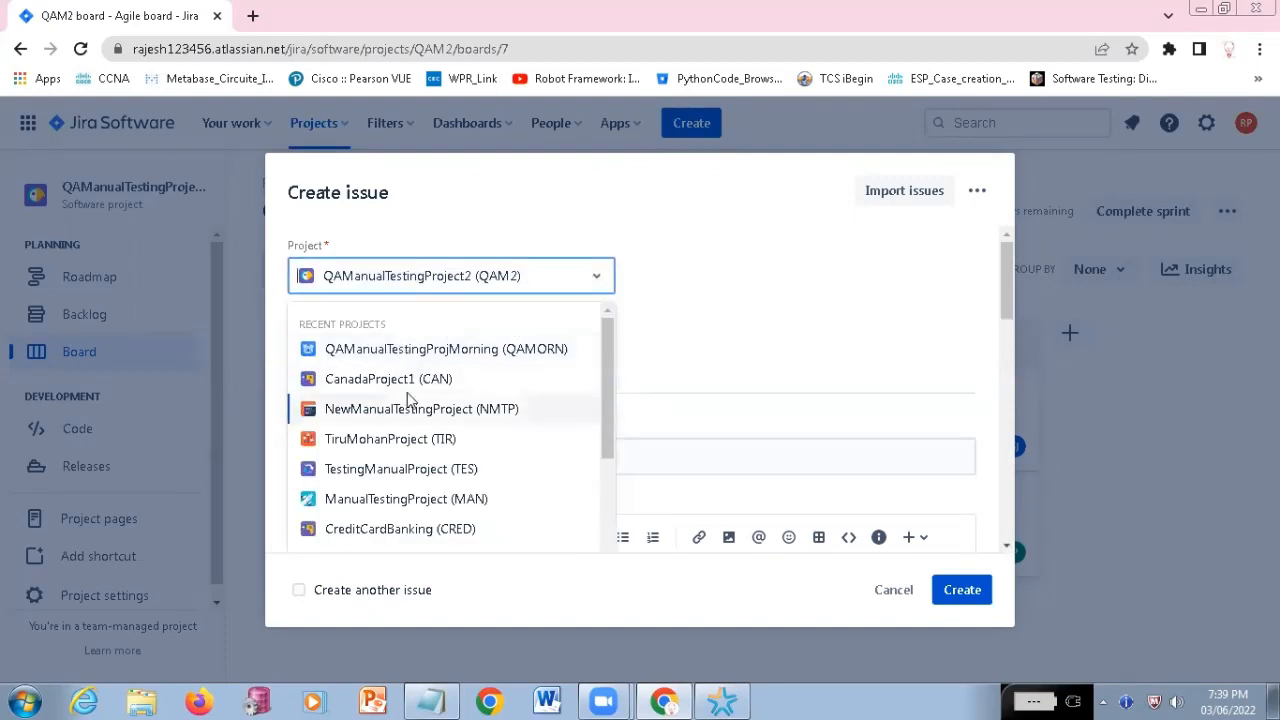
left_click(716, 295)
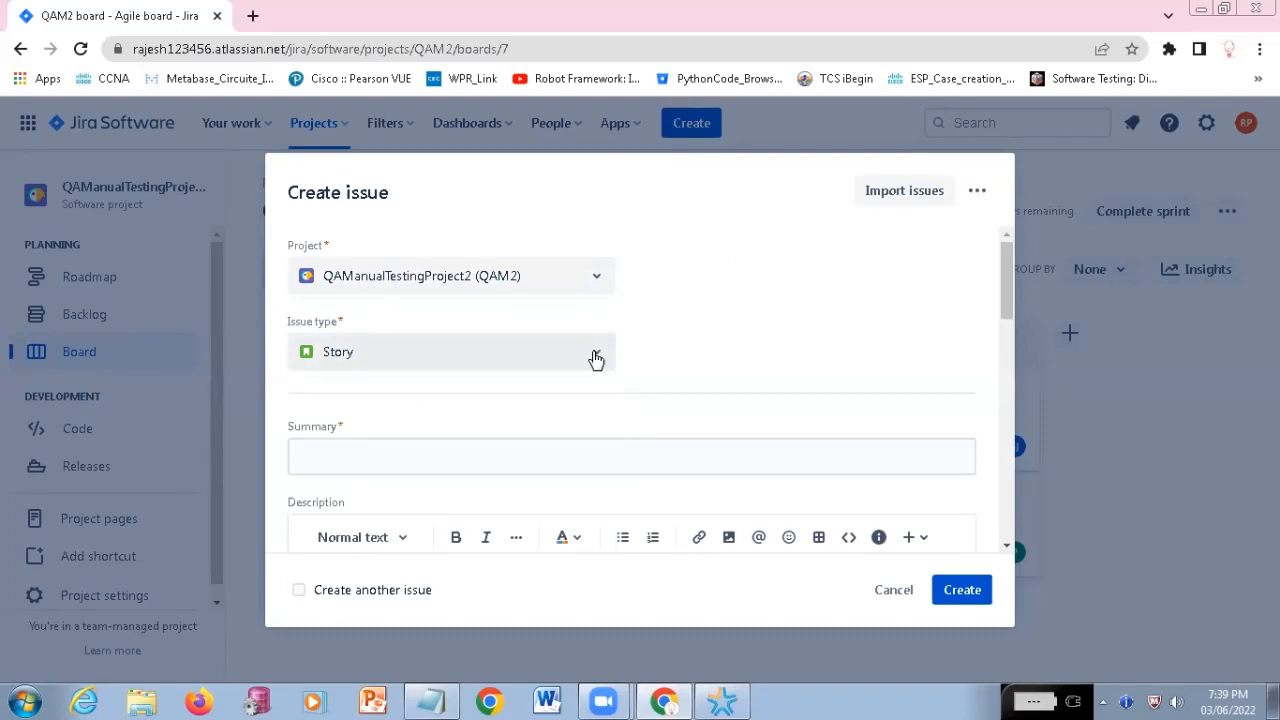
left_click(596, 360)
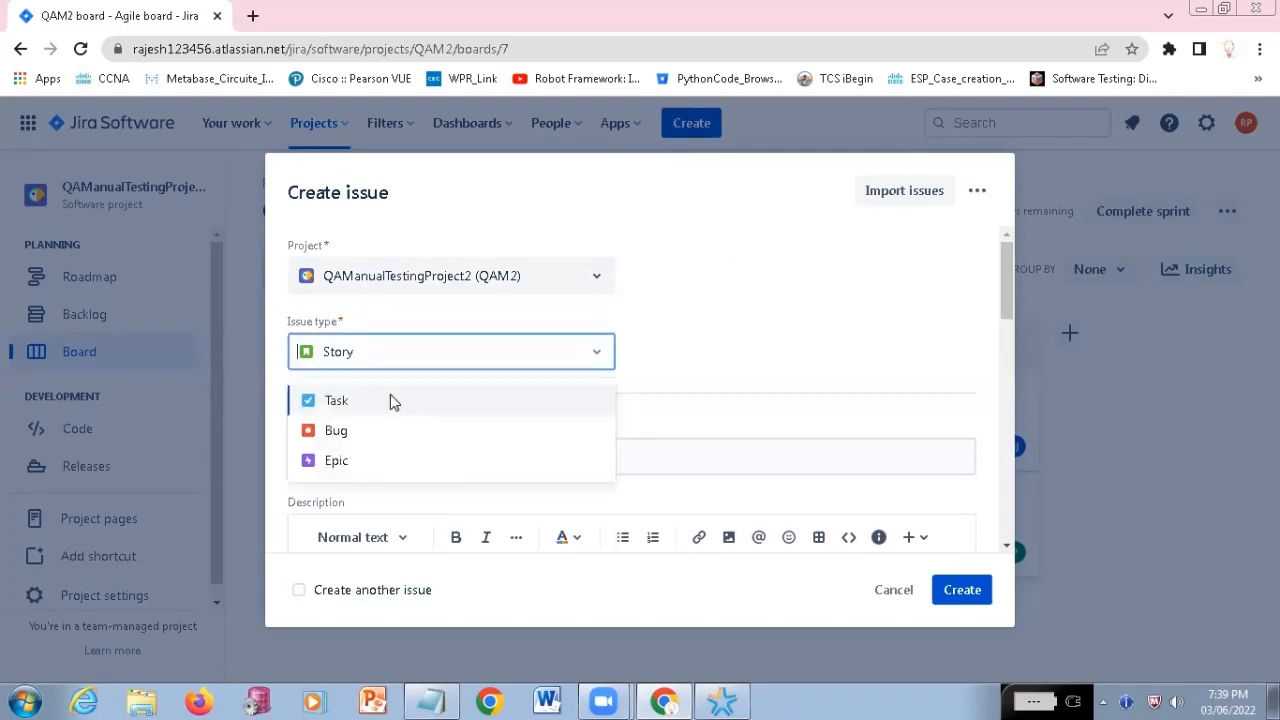
left_click(357, 436)
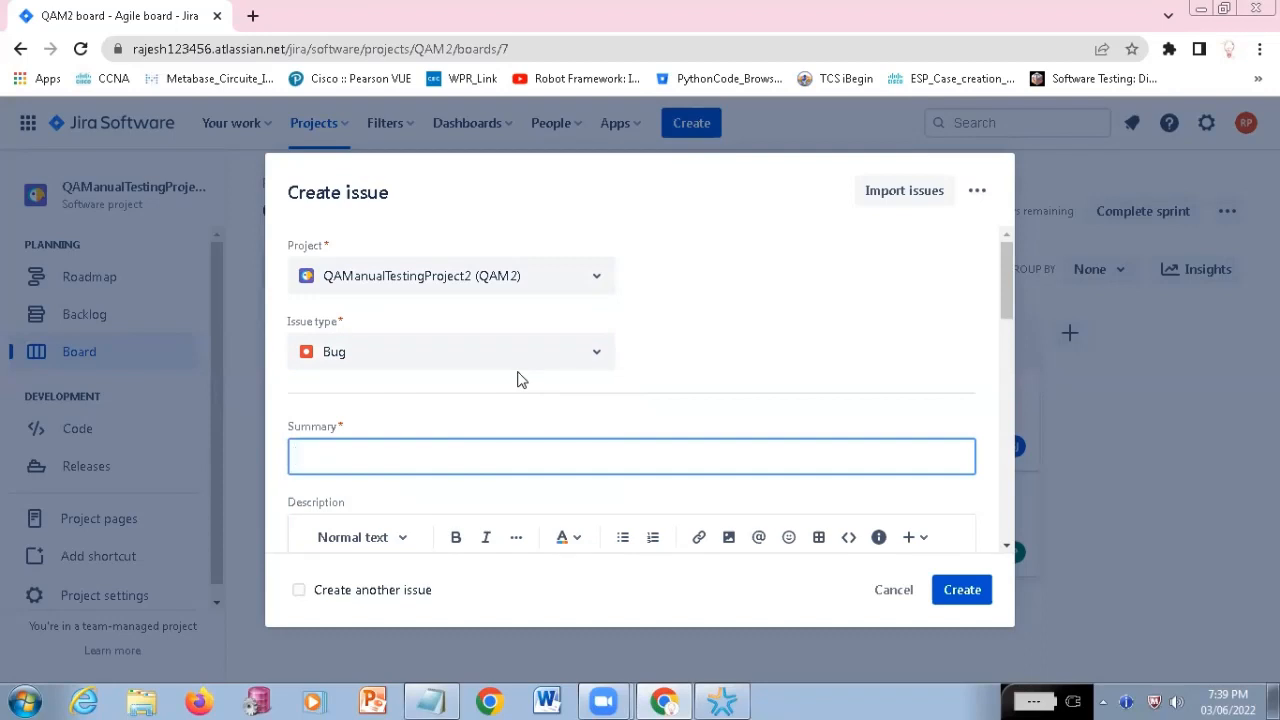
Enter "Home Page is not Launched properly with all the details" as the bug's summary
type("Home Page is nOt")
key("BackSpace")
key("BackSpace")
key("BackSpace")
type("oy")
type(" Launched ")
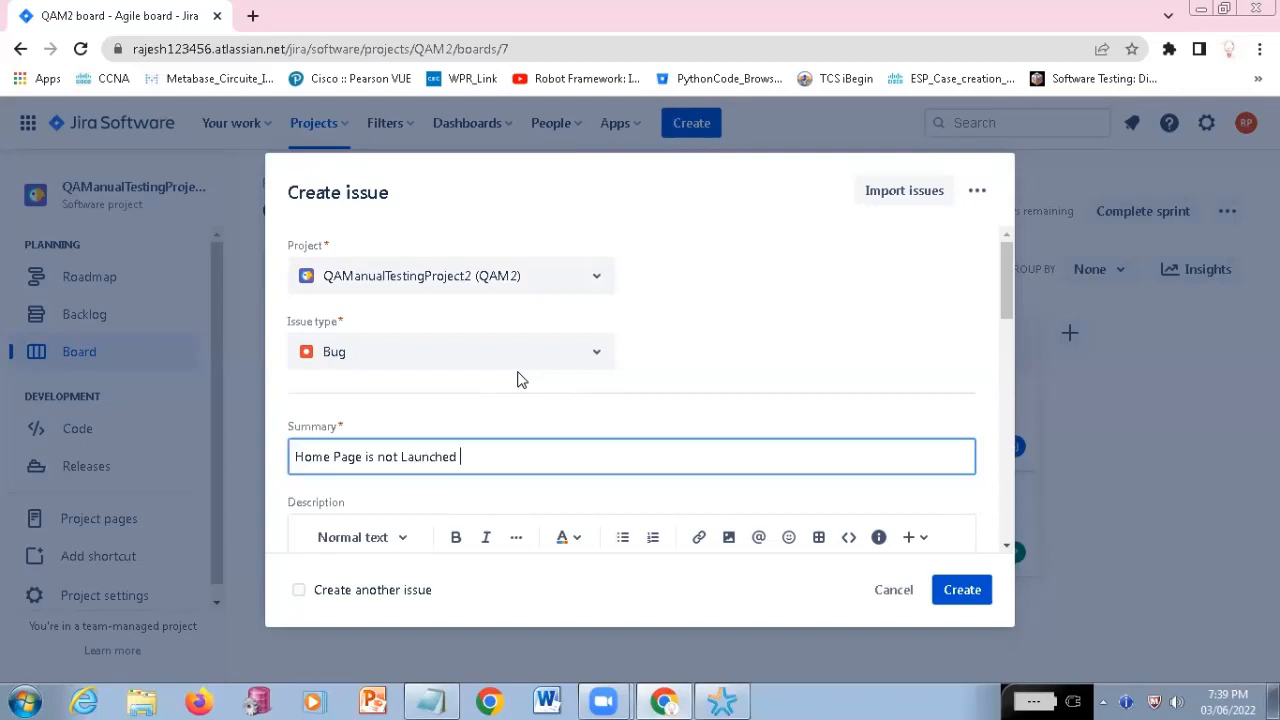
type("properly")
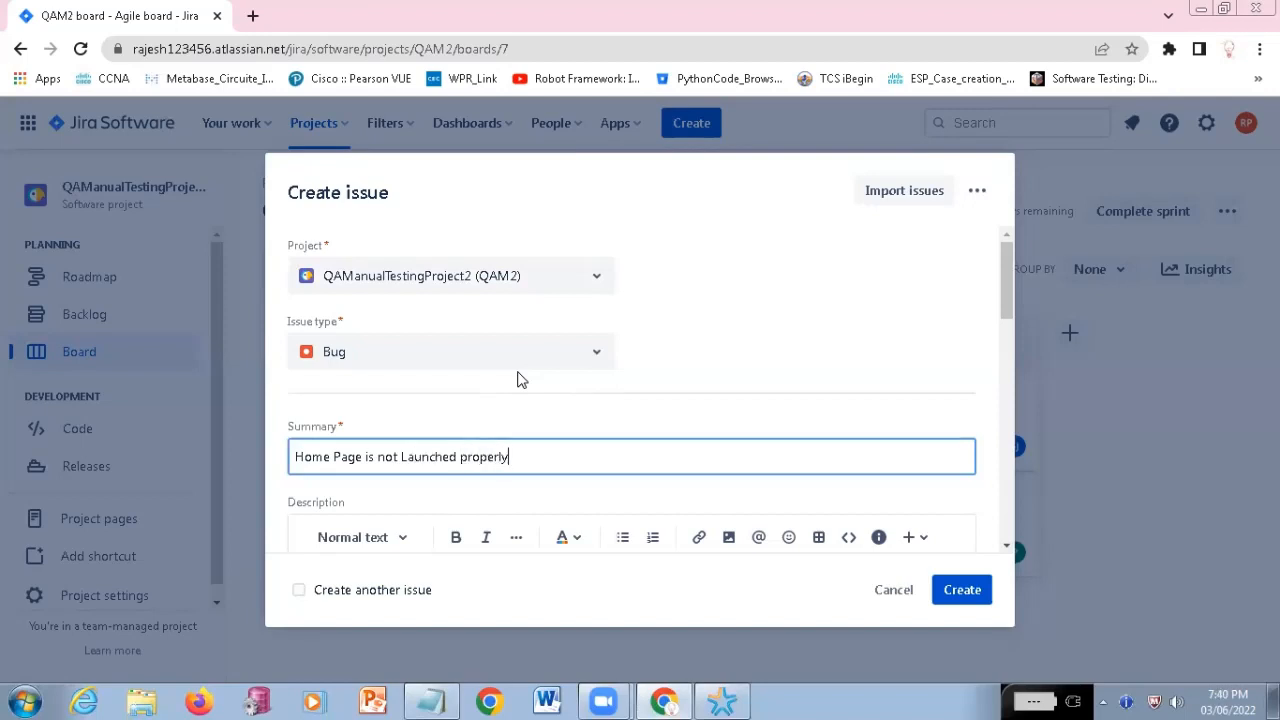
type(" wi")
key("BackSpace")
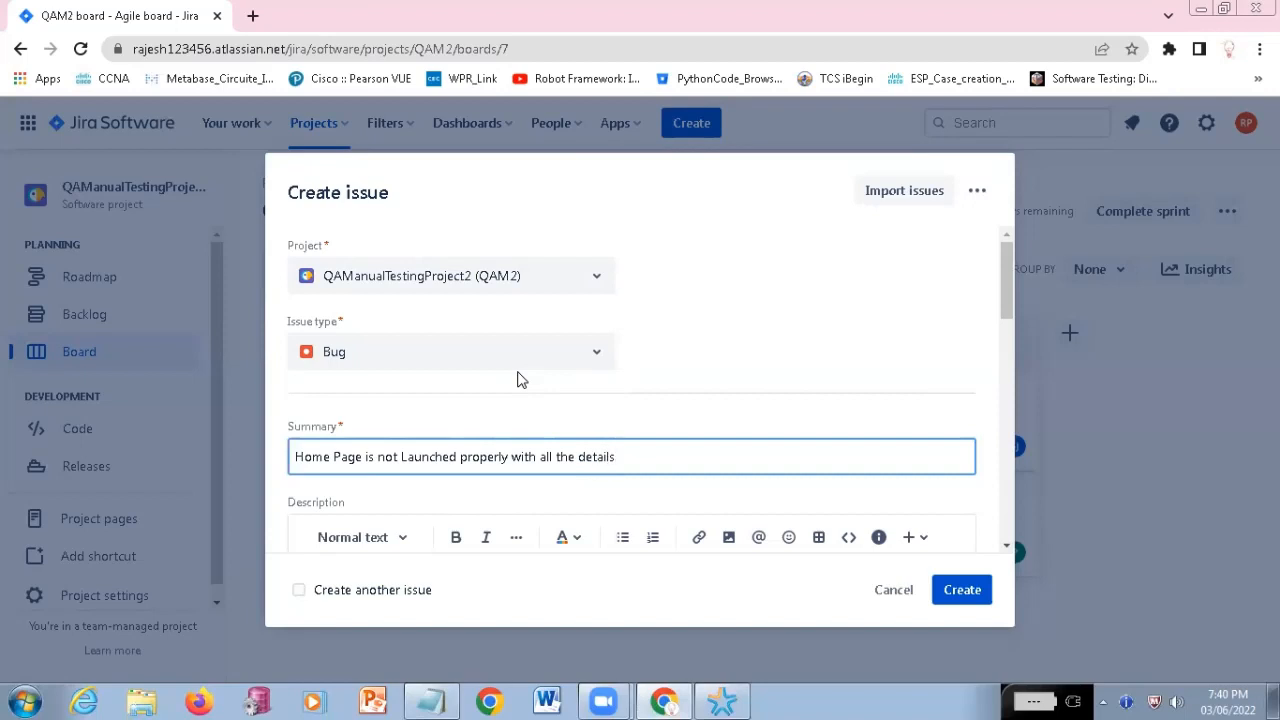
Copy the bug's summary text into its description
key("ctrl+a")
key("ctrl+c")
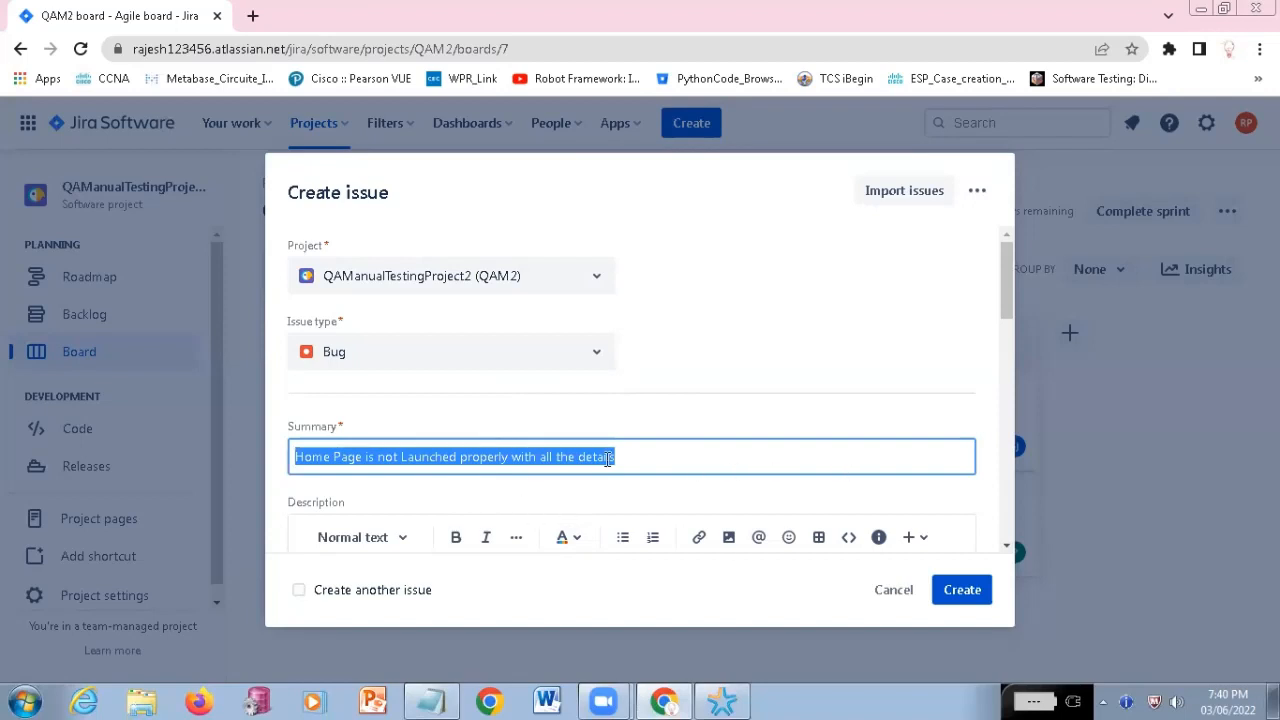
scroll(547, 457, "down", 3)
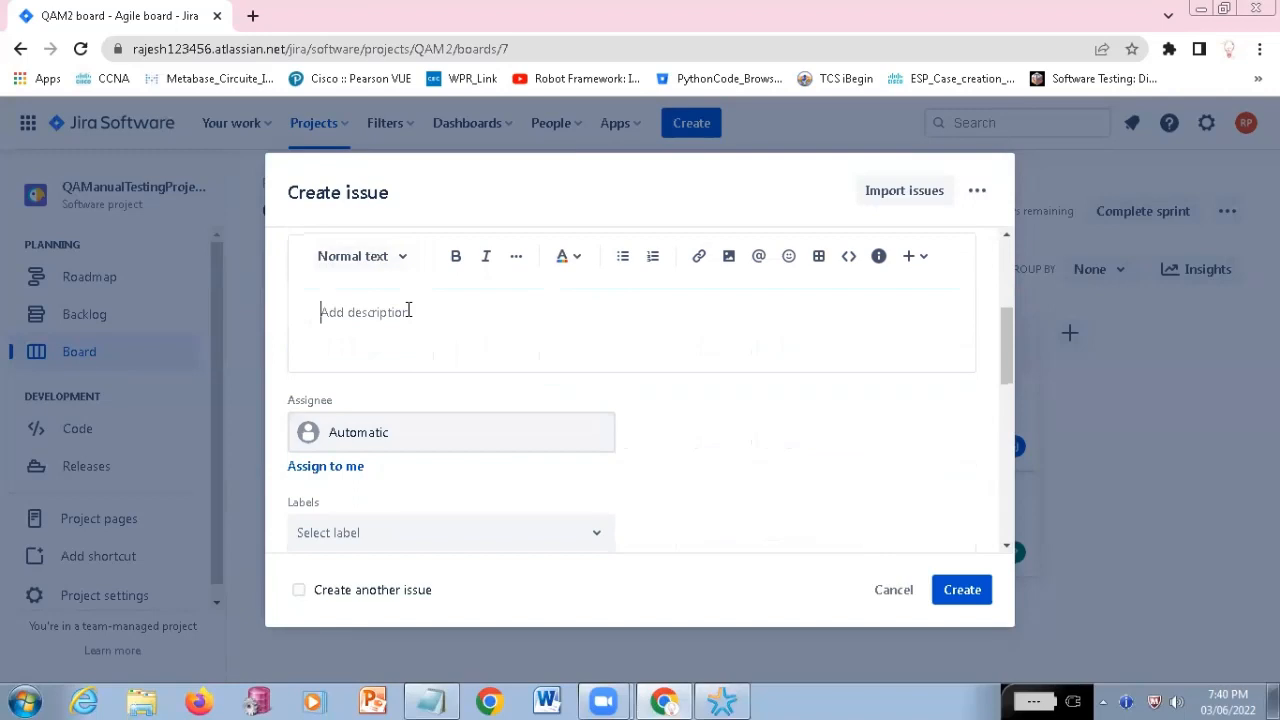
left_click(408, 312)
key("ctrl+v")
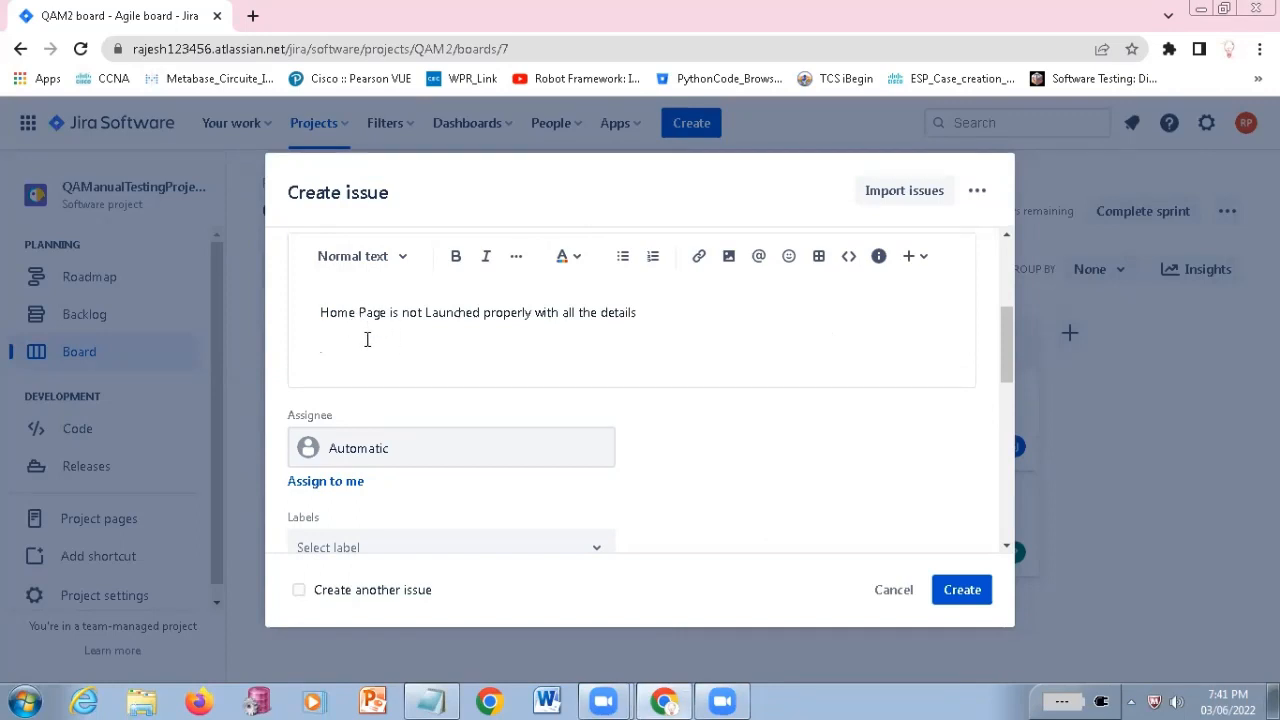
Add the line "Steps: Login as Admin User" to the bug's description, followed by a new empty line
type("Stems")
type("eps")
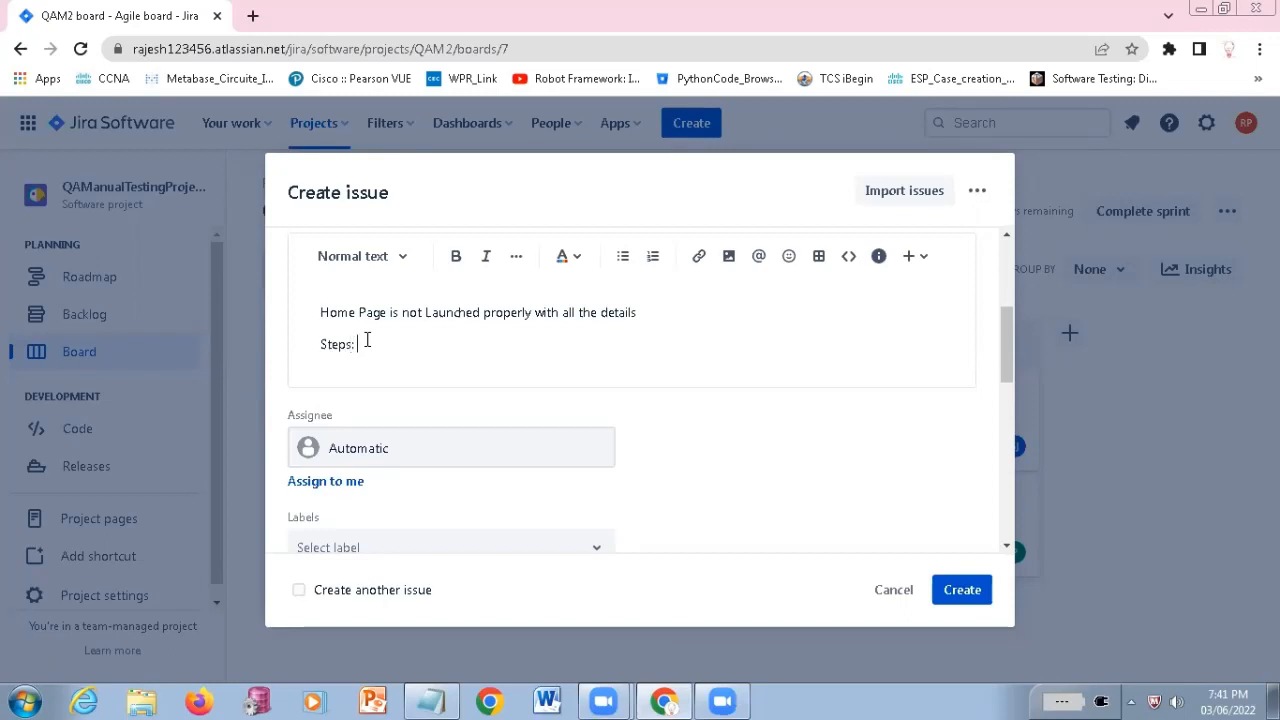
type(": Log")
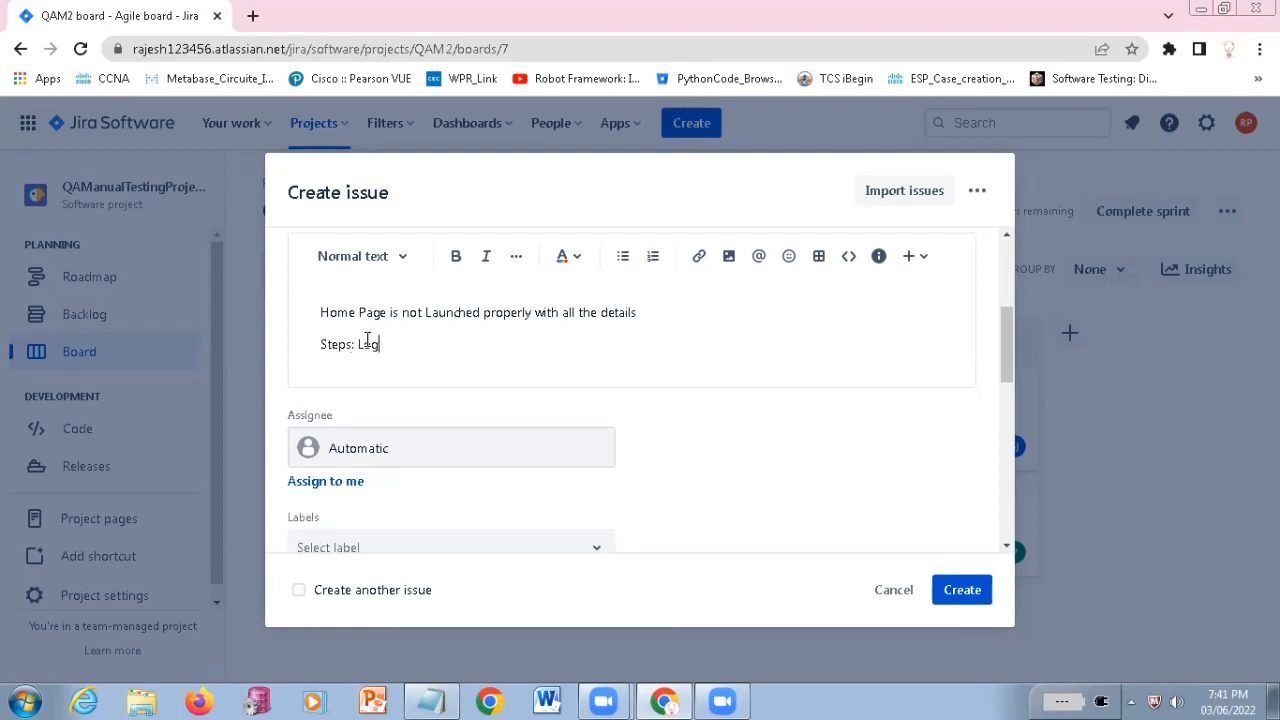
type("in as Admin User")
key("Return")
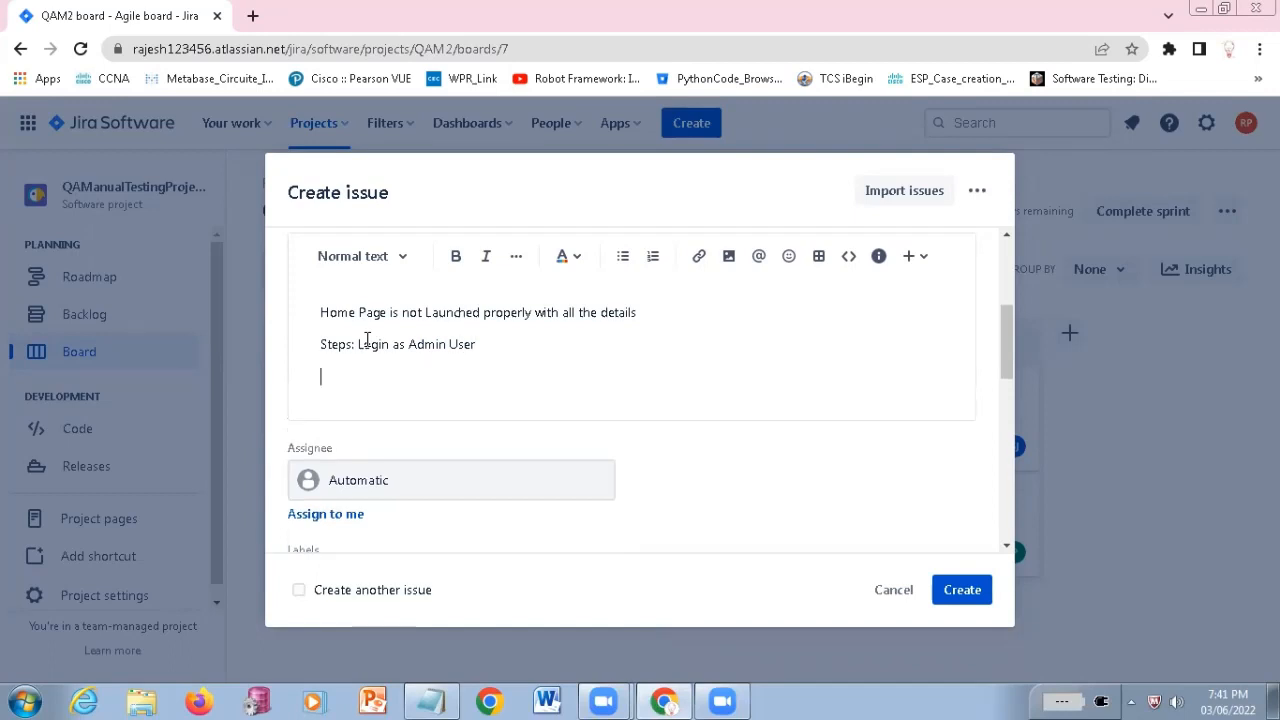
key("Tab")
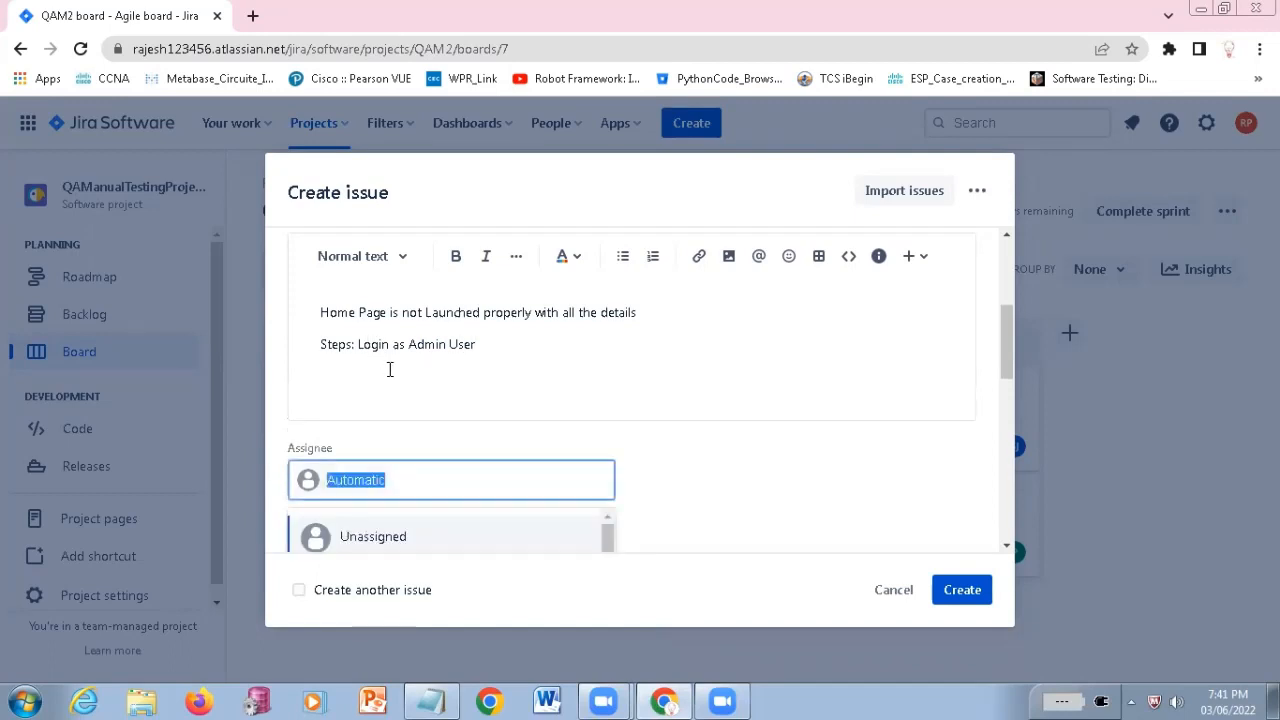
left_click(389, 370)
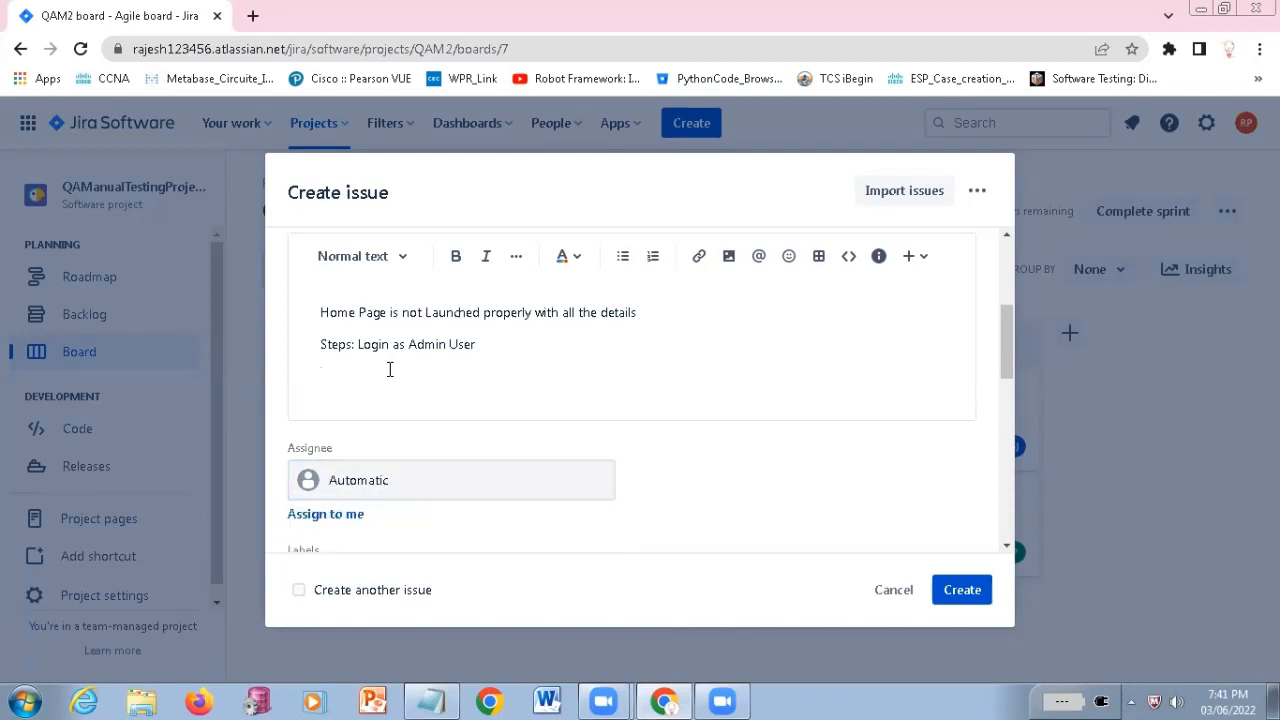
Write "Home Page got displayed" on the empty line of the bug's description
type("Hom Page got")
type("displayed")
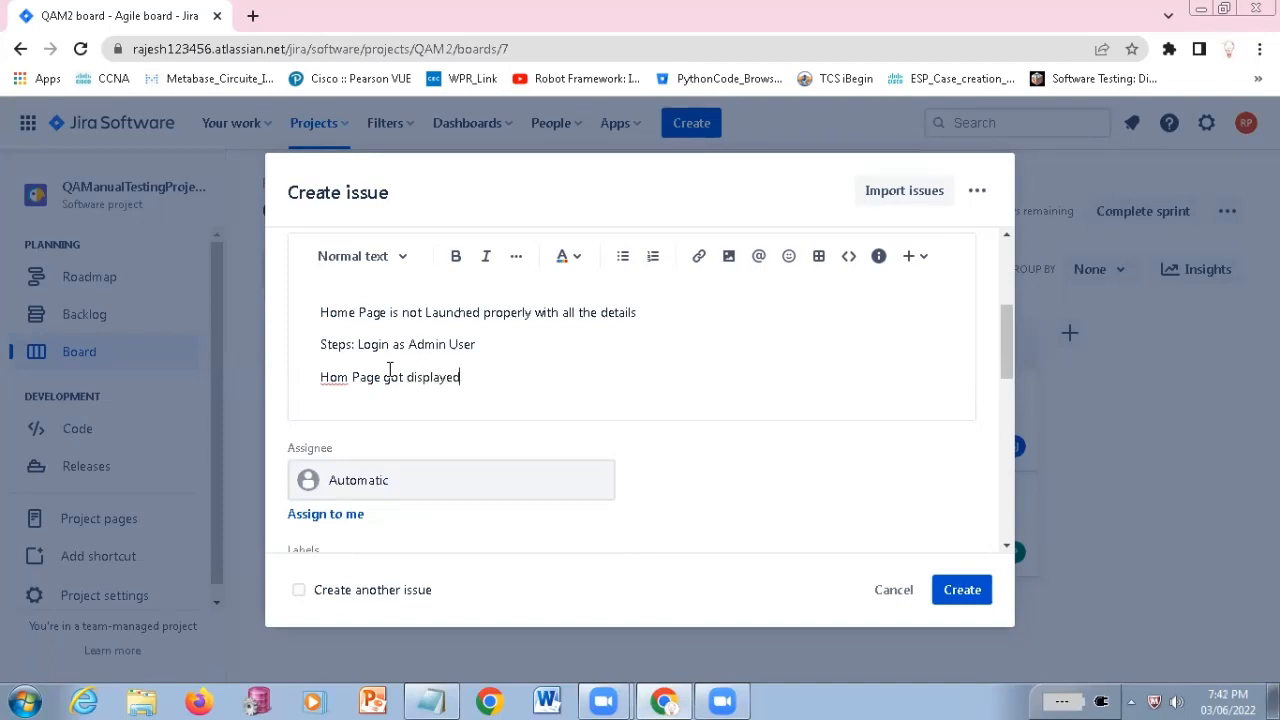
left_click(348, 377)
type("e")
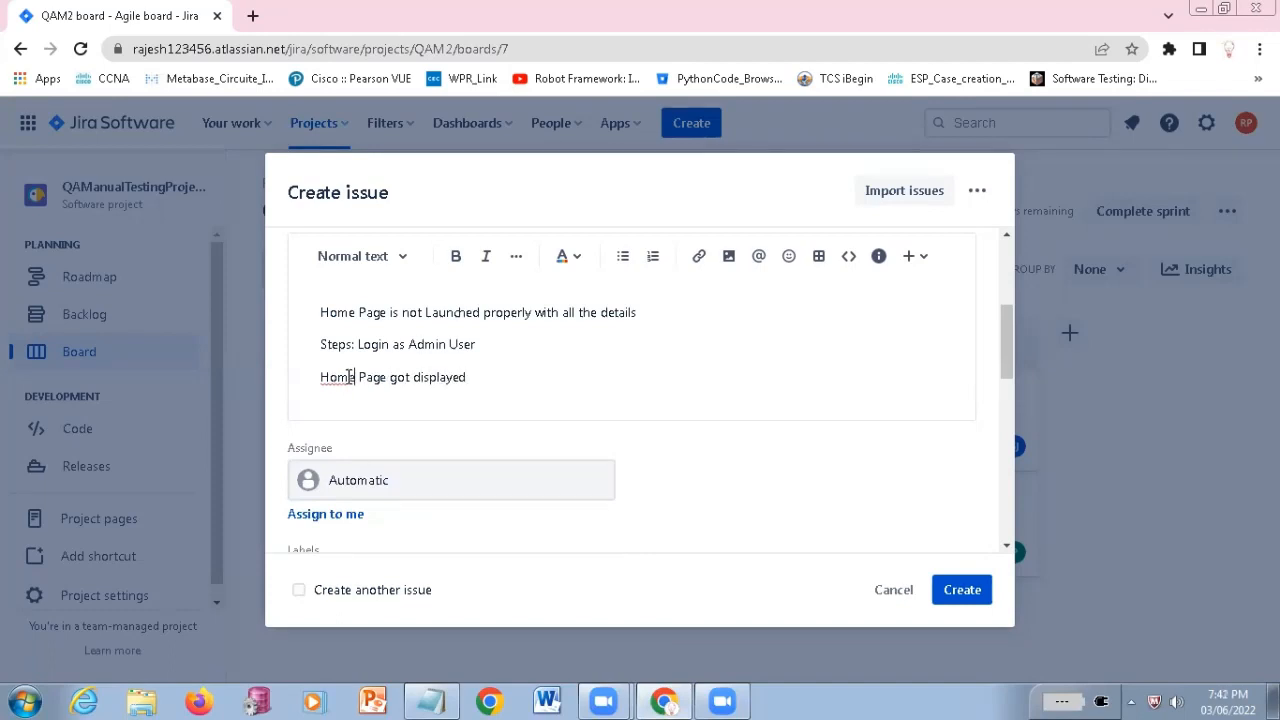
Add a description line reading "In the Home Page, the Employee Information Details are not getting displayed properly", spelled correctly
key("End")
key("Return")
type("I")
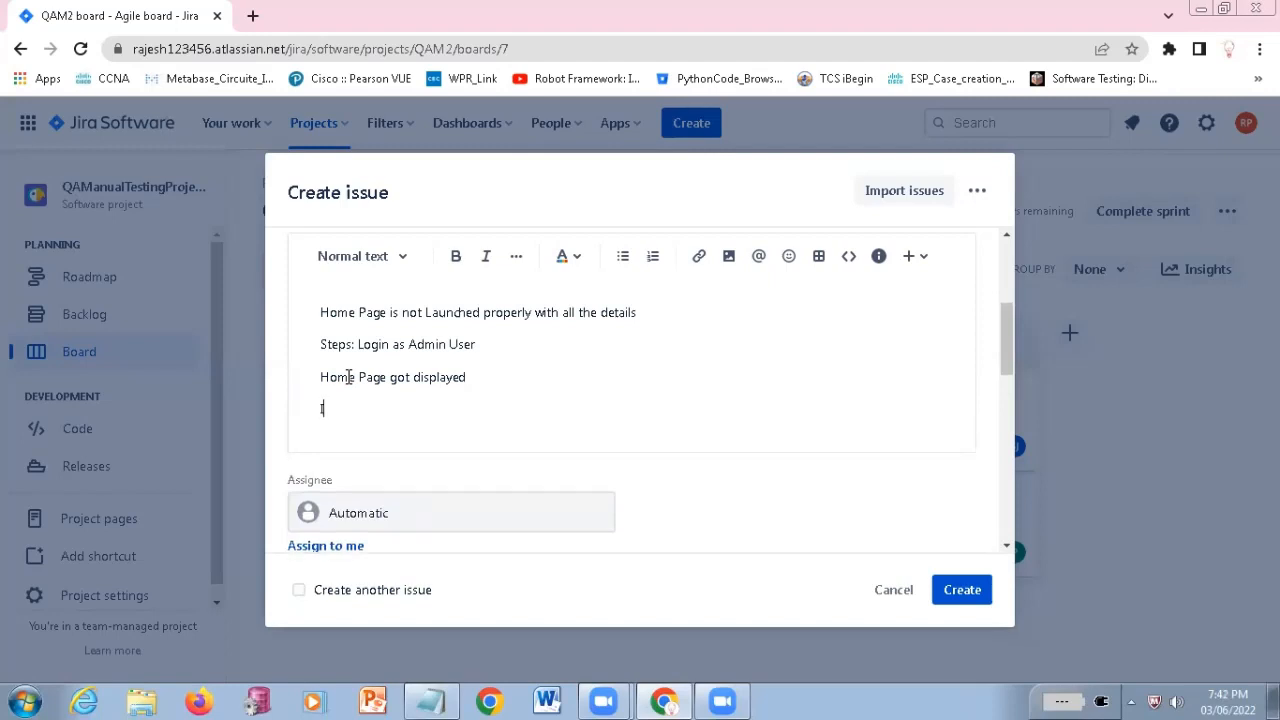
type("n the Home Page, the")
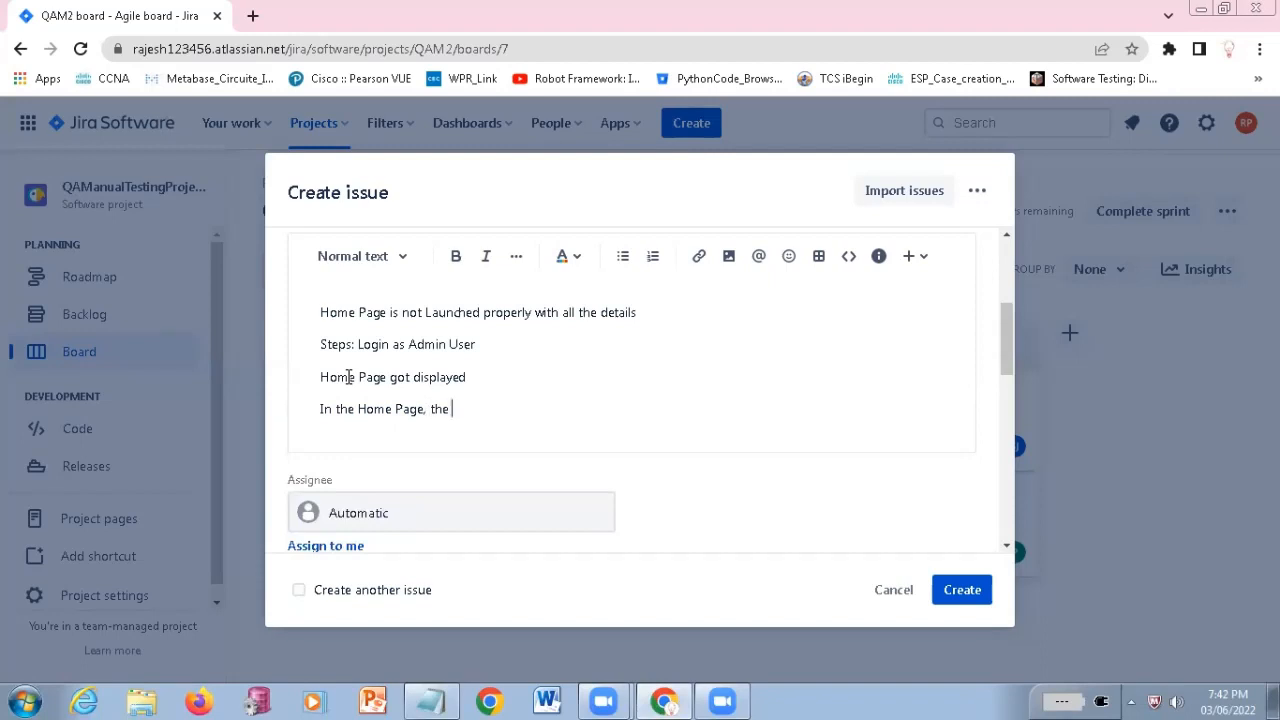
type(" Employee Infromation")
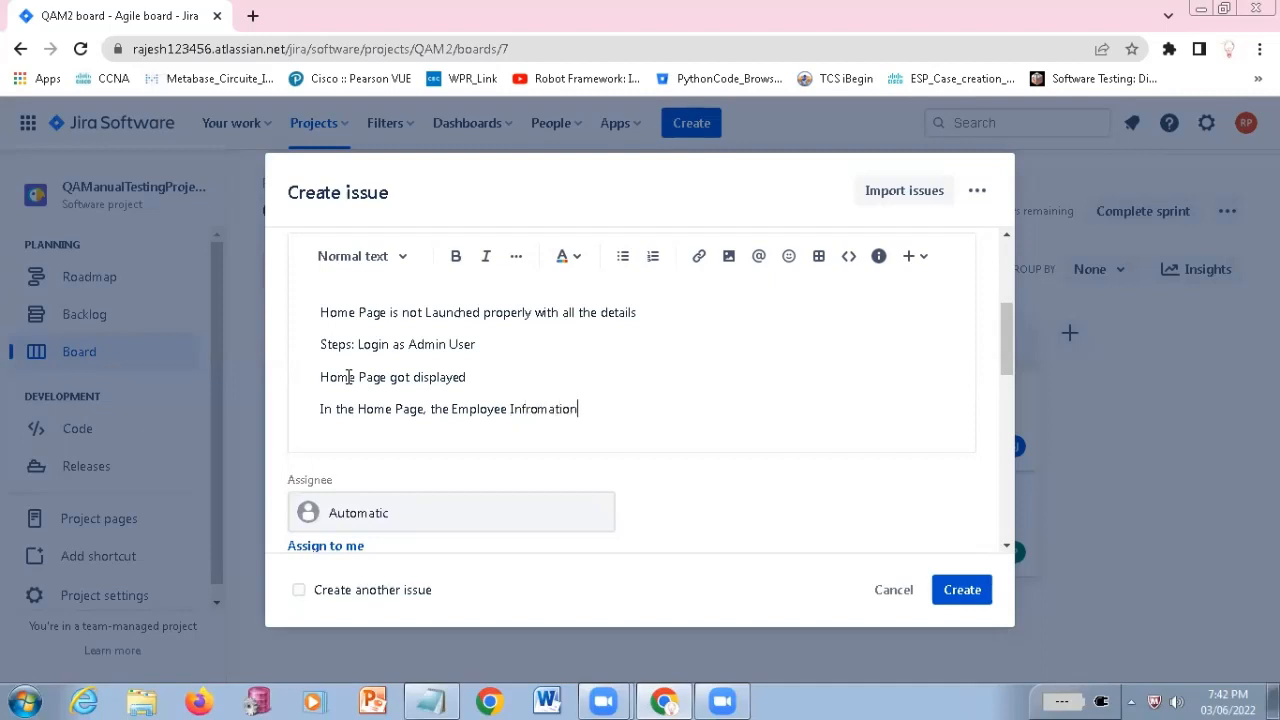
type(" Details are no")
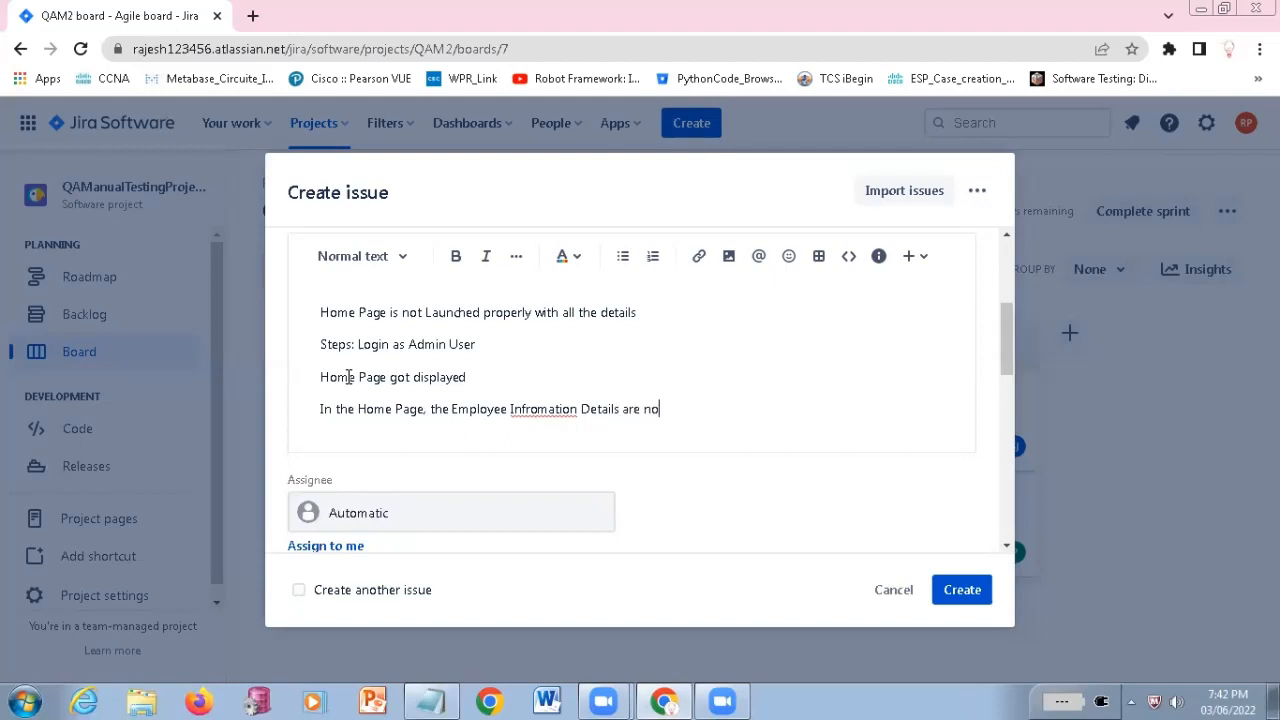
type("t getting displayed p")
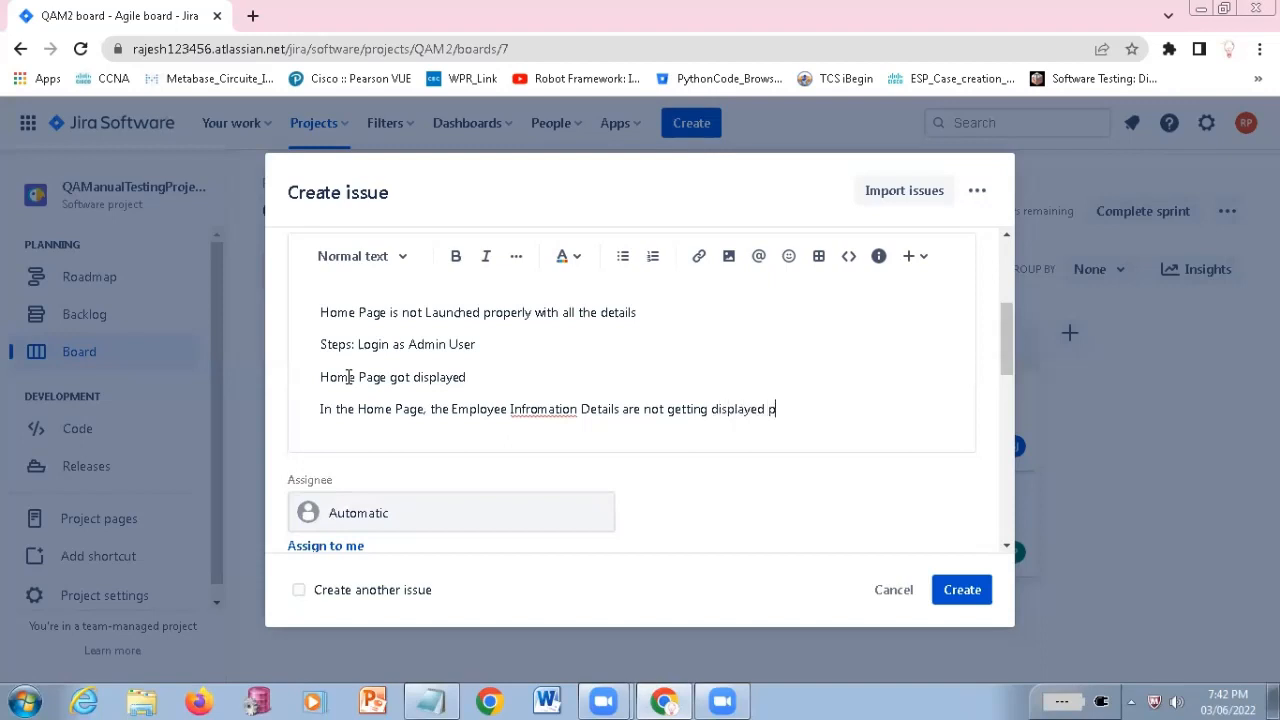
type("roperly")
left_click(531, 408)
right_click(533, 409)
key("Return")
scroll(438, 361, "up", 1)
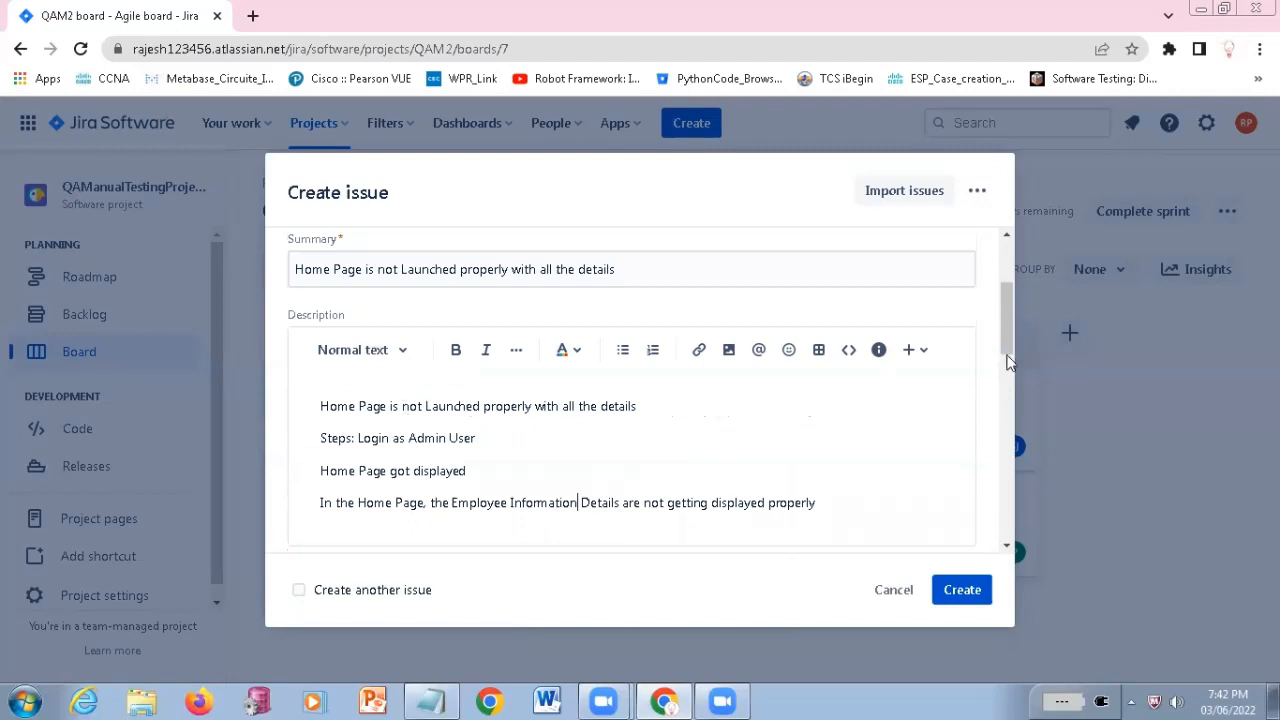
scroll(1008, 362, "down", 4)
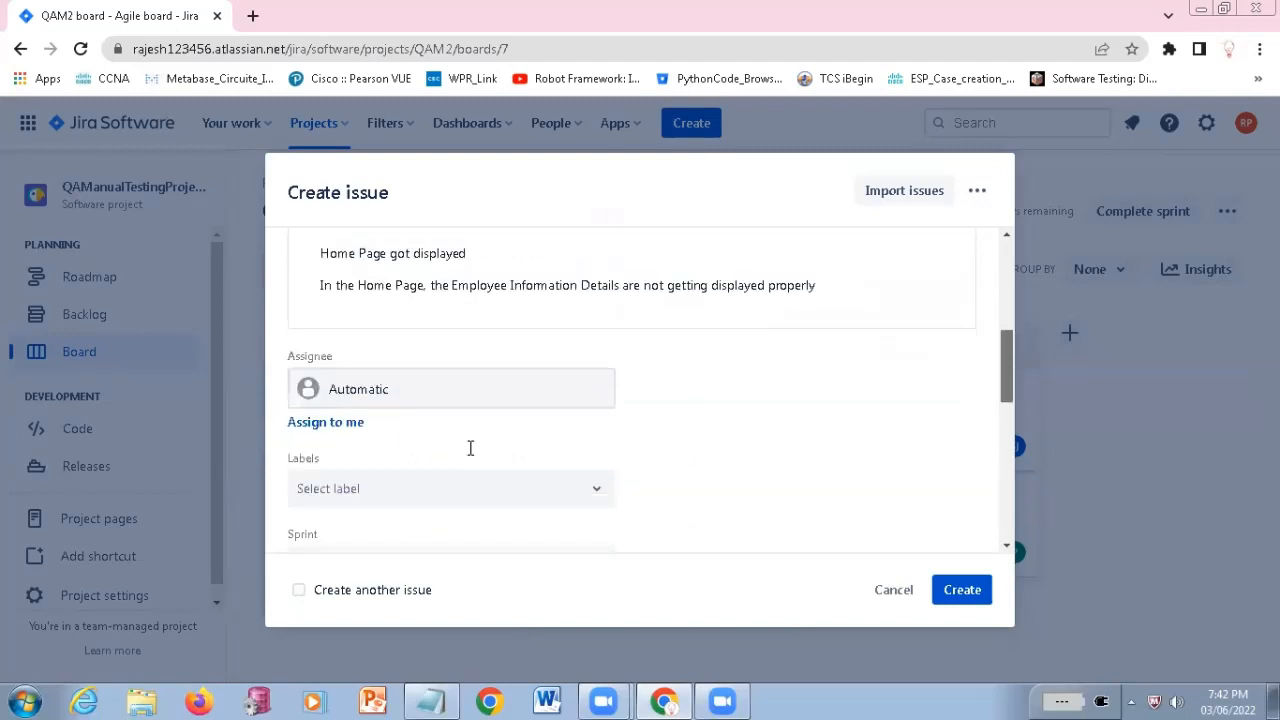
scroll(470, 448, "up", 3)
left_click_drag(338, 387, 421, 420)
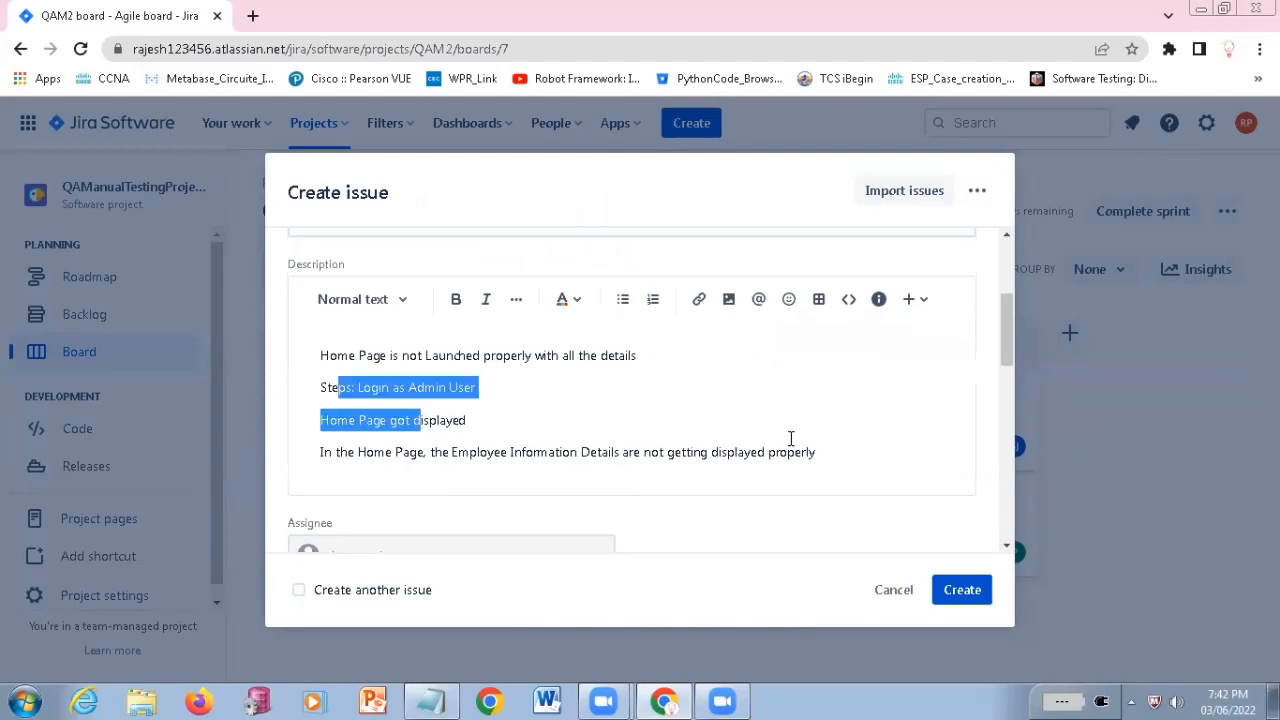
left_click_drag(790, 438, 816, 452)
left_click(614, 398)
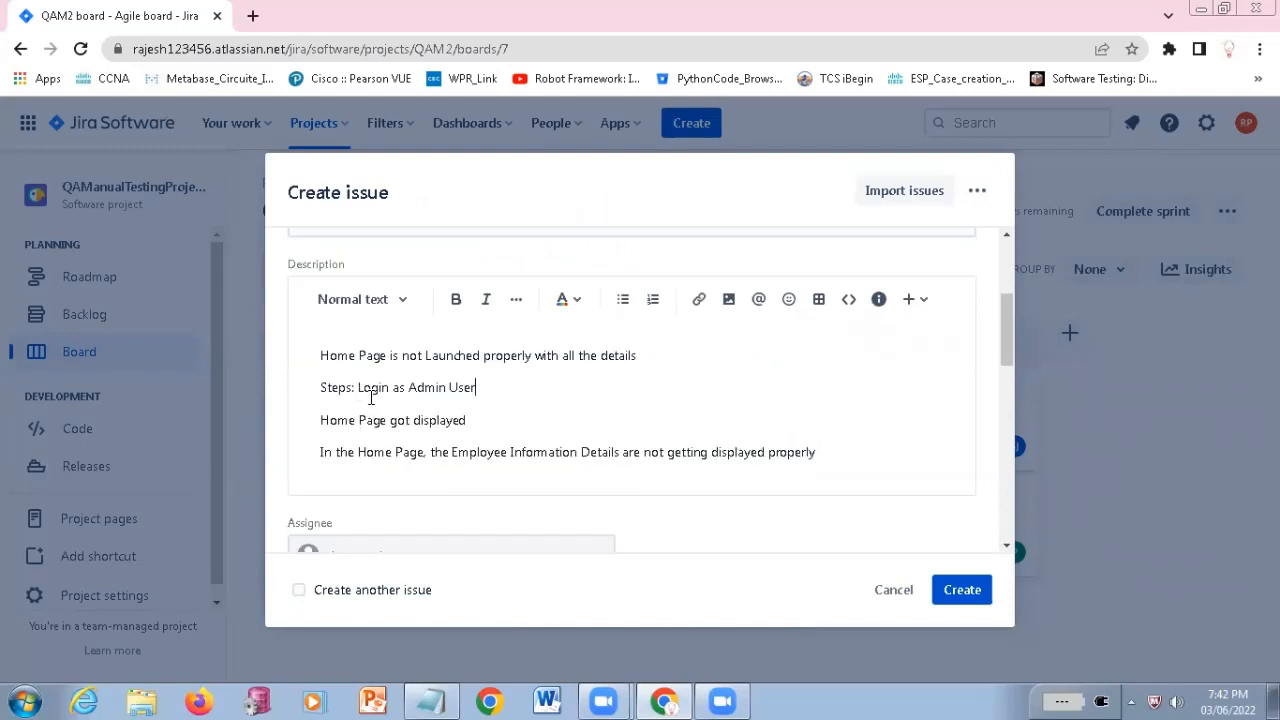
Put "Login as Admin User" on its own line below "Steps:" and number the three step lines 1 to 3
left_click(358, 389)
key("Return")
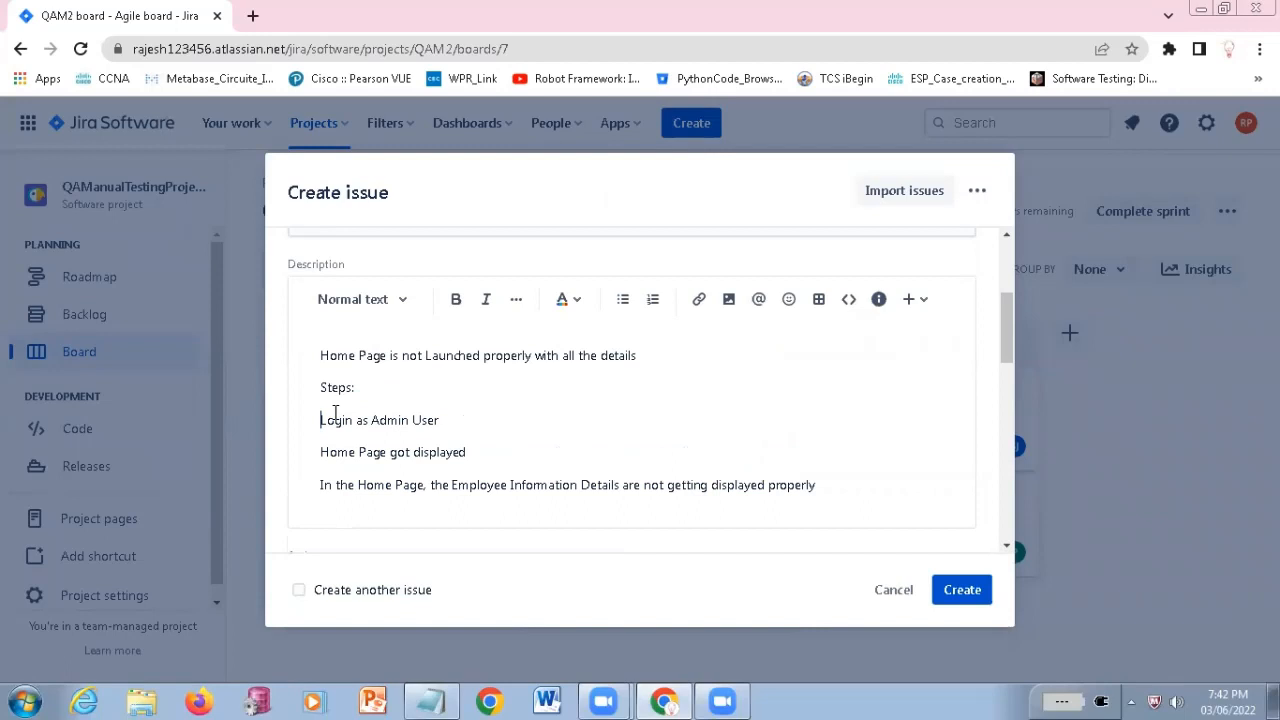
type("1.")
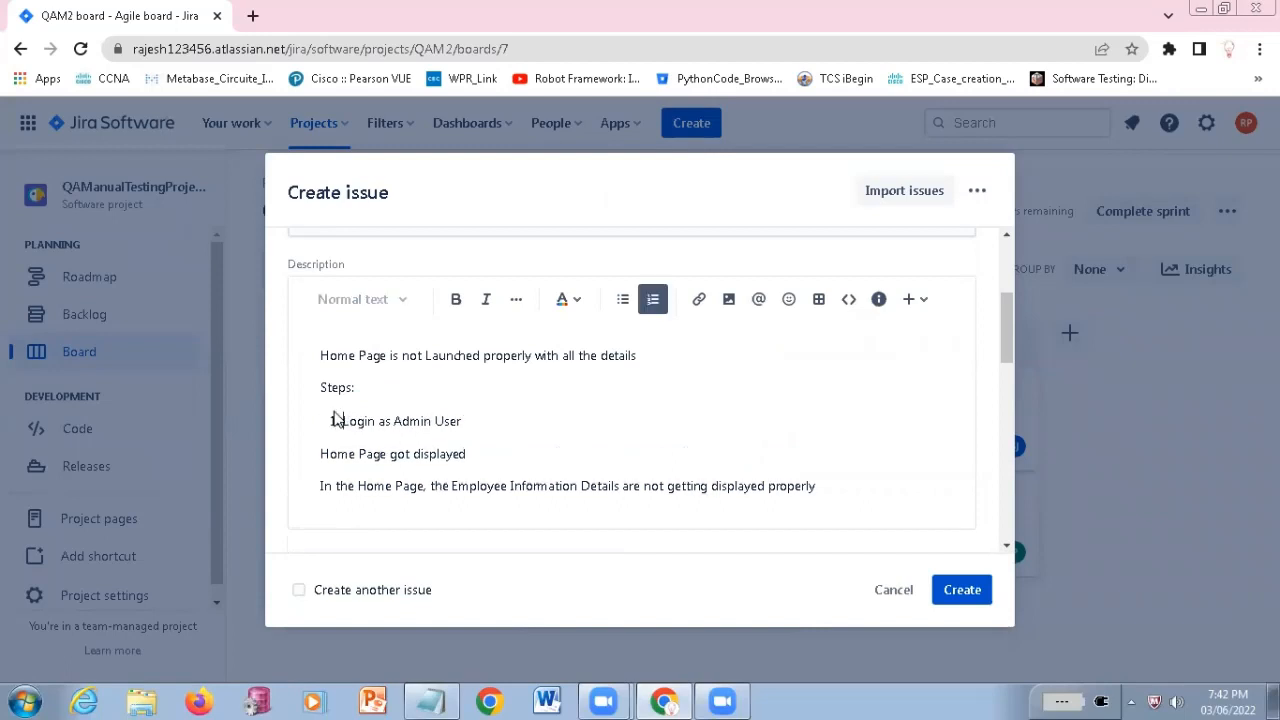
key("Down")
key("Home")
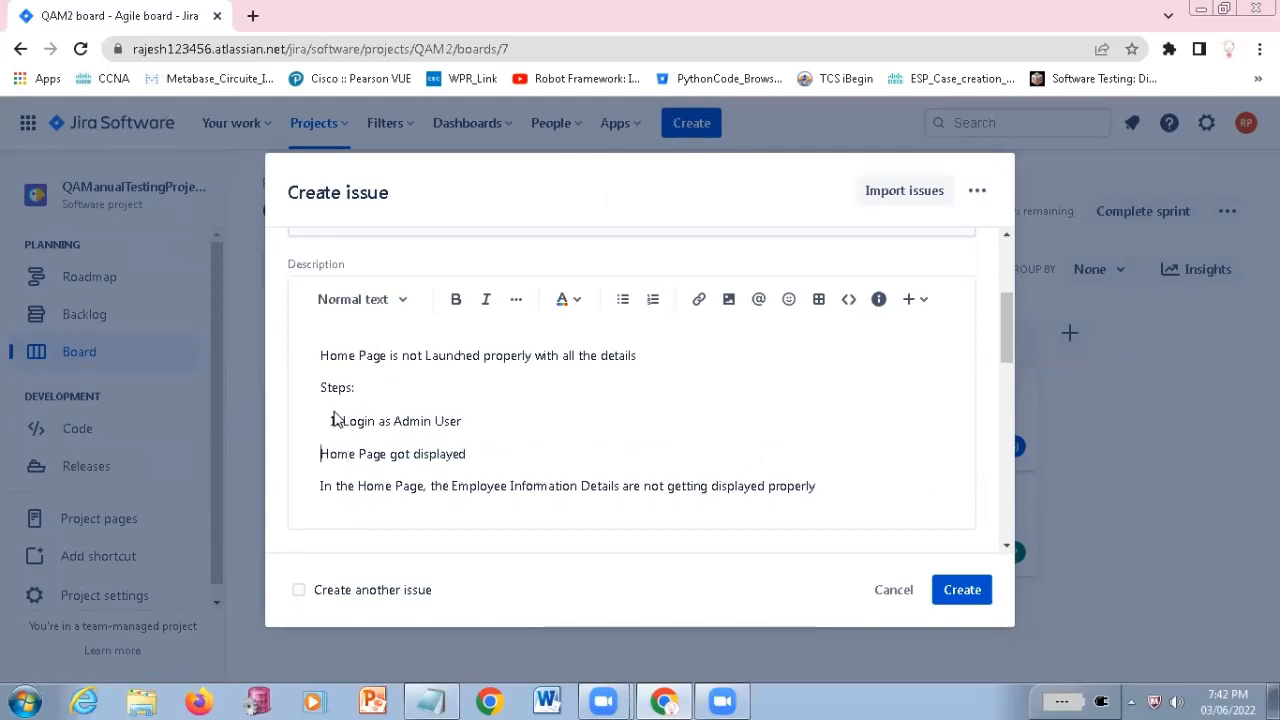
type("2.")
key("Down")
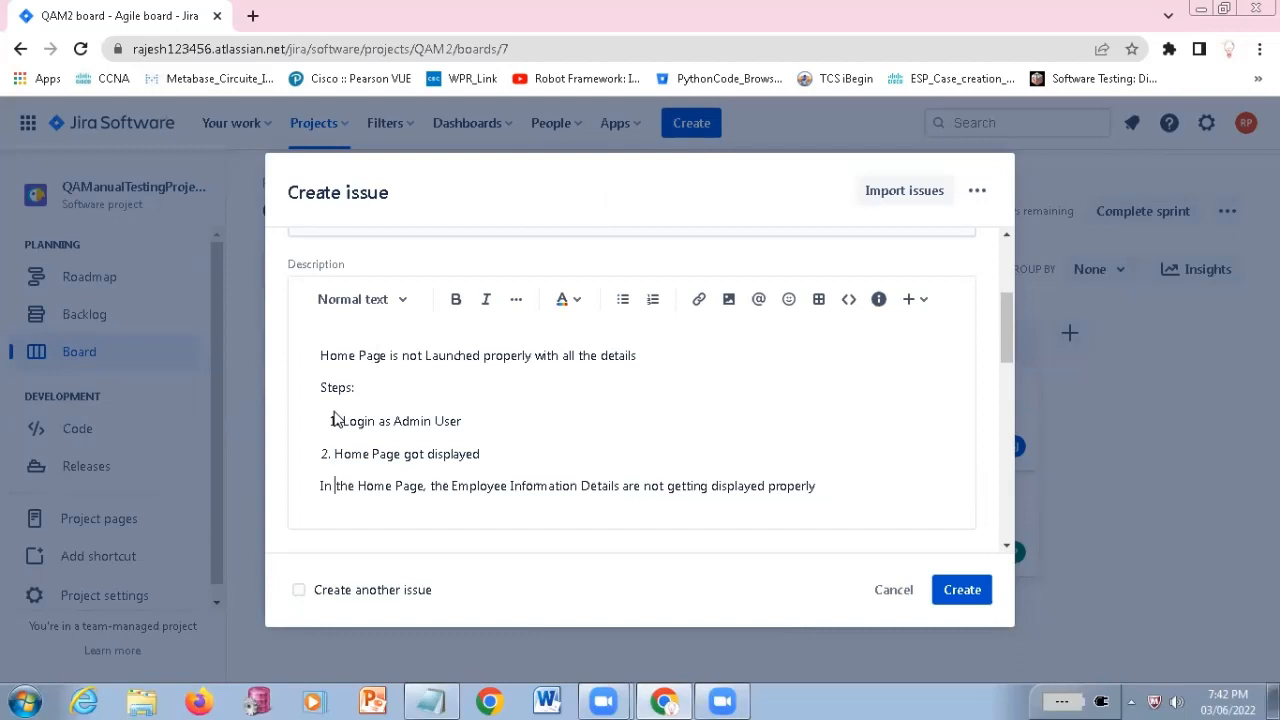
key("BackSpace")
type("3.")
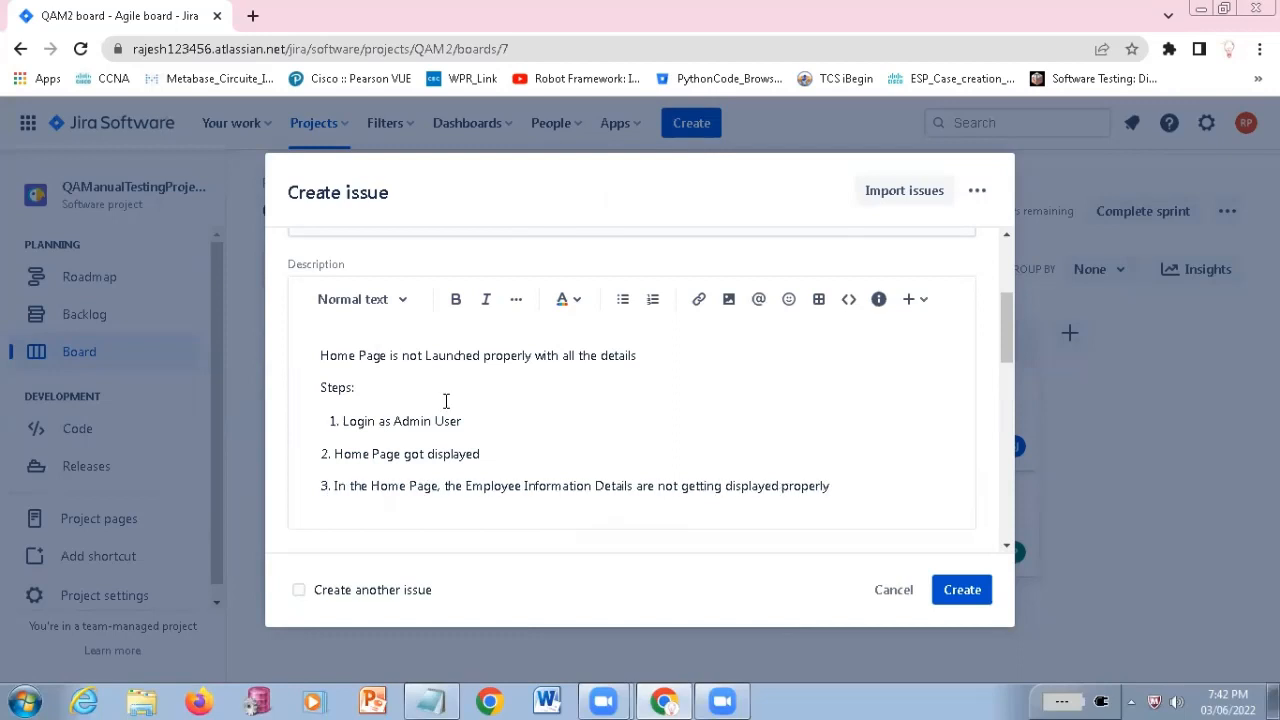
Review the new bug's project, issue type, summary and numbered description
key("Up")
key("Up")
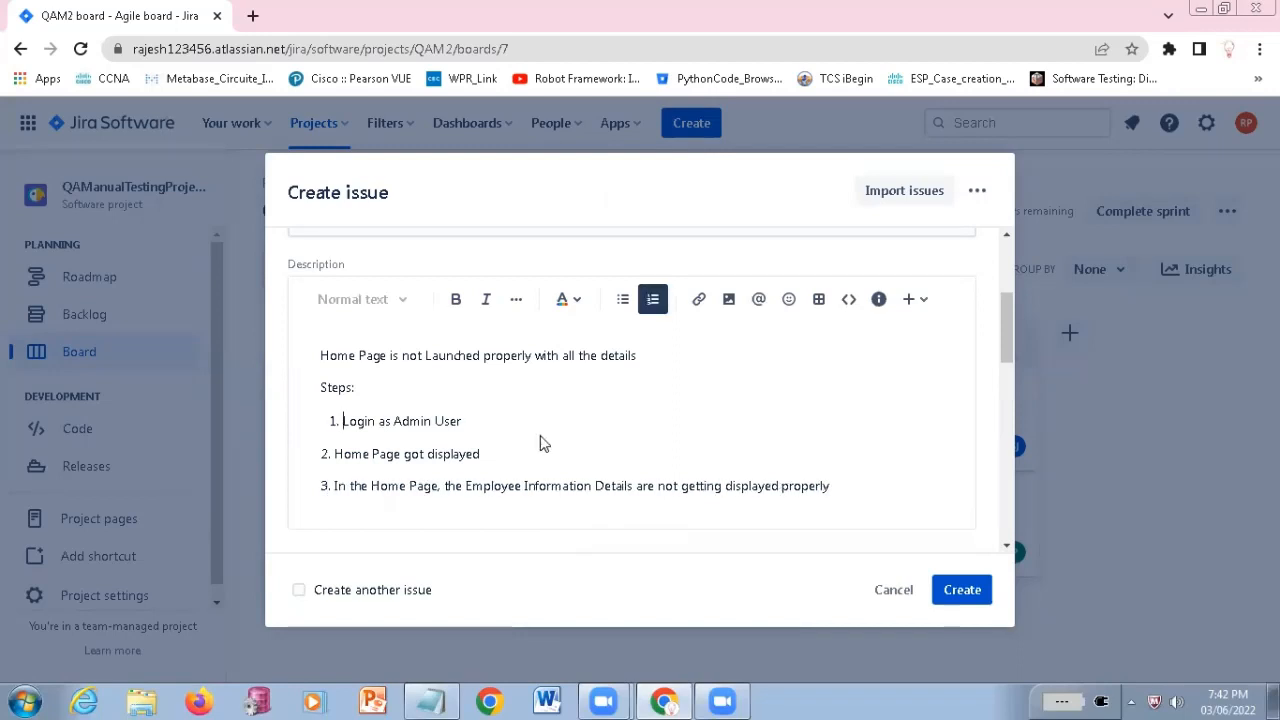
scroll(543, 443, "down", 1)
scroll(543, 443, "up", 3)
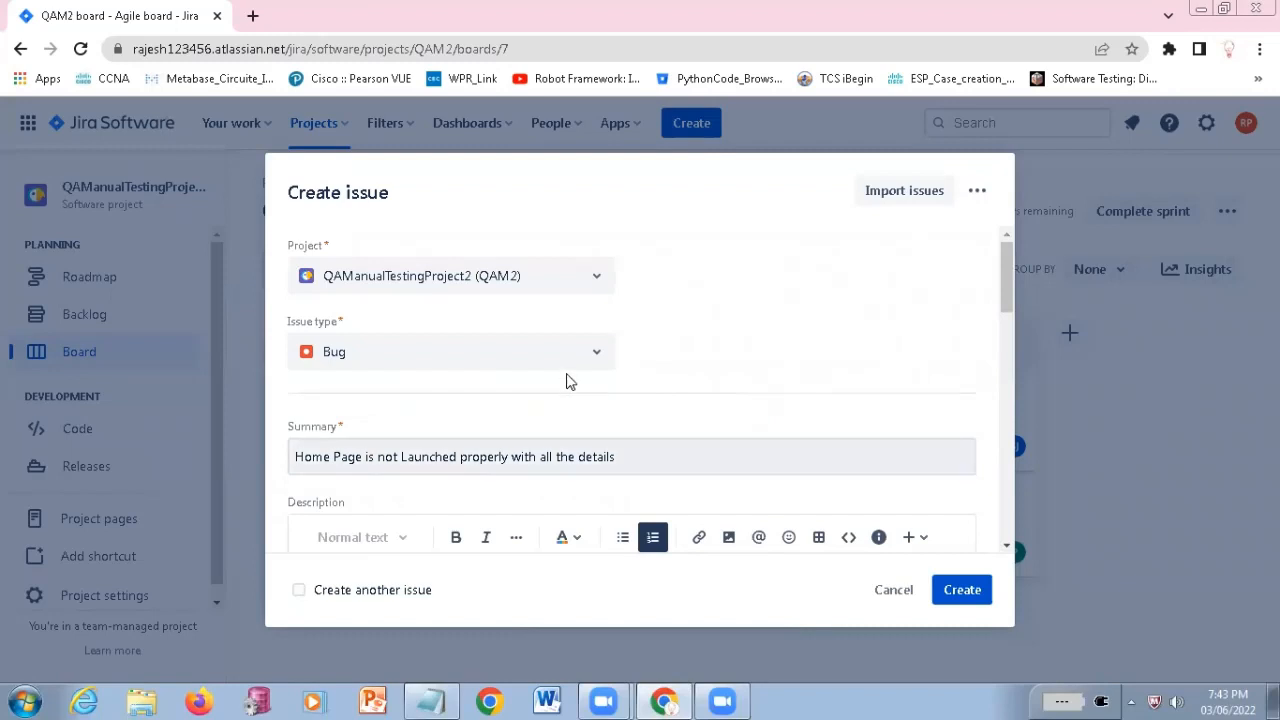
scroll(566, 380, "down", 2)
scroll(429, 314, "down", 1)
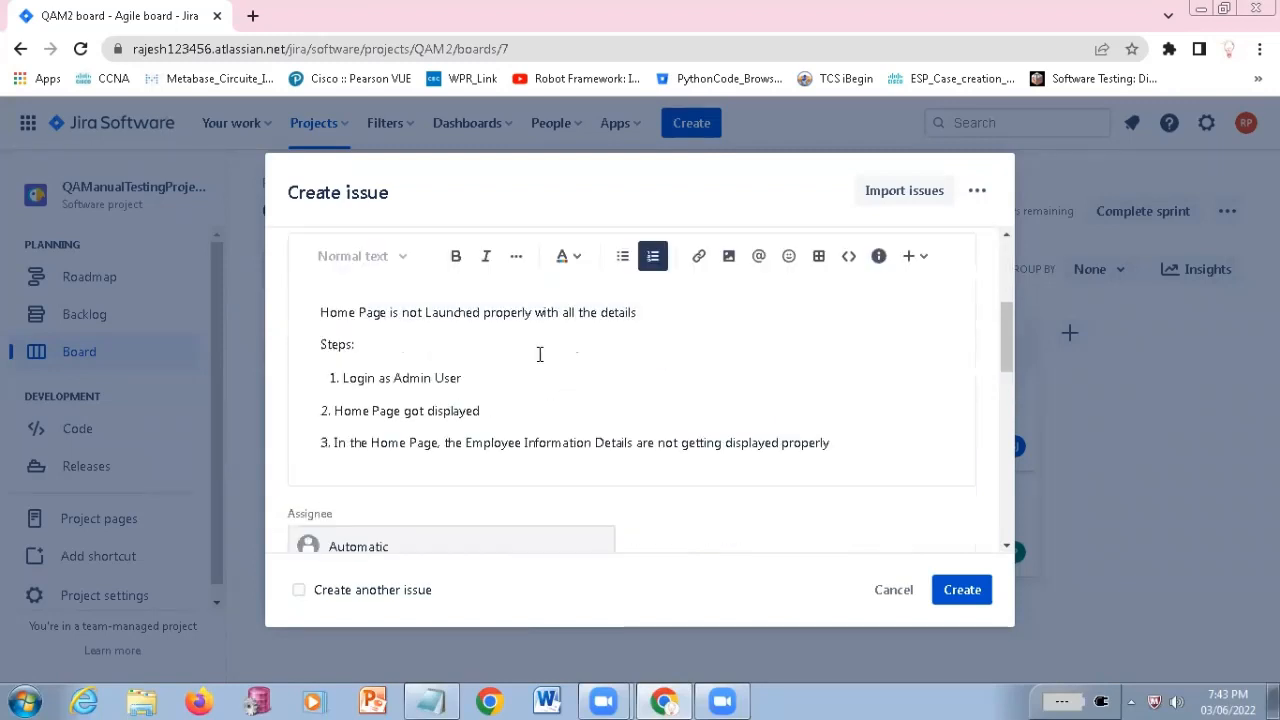
scroll(397, 308, "up", 1)
scroll(400, 434, "up", 2)
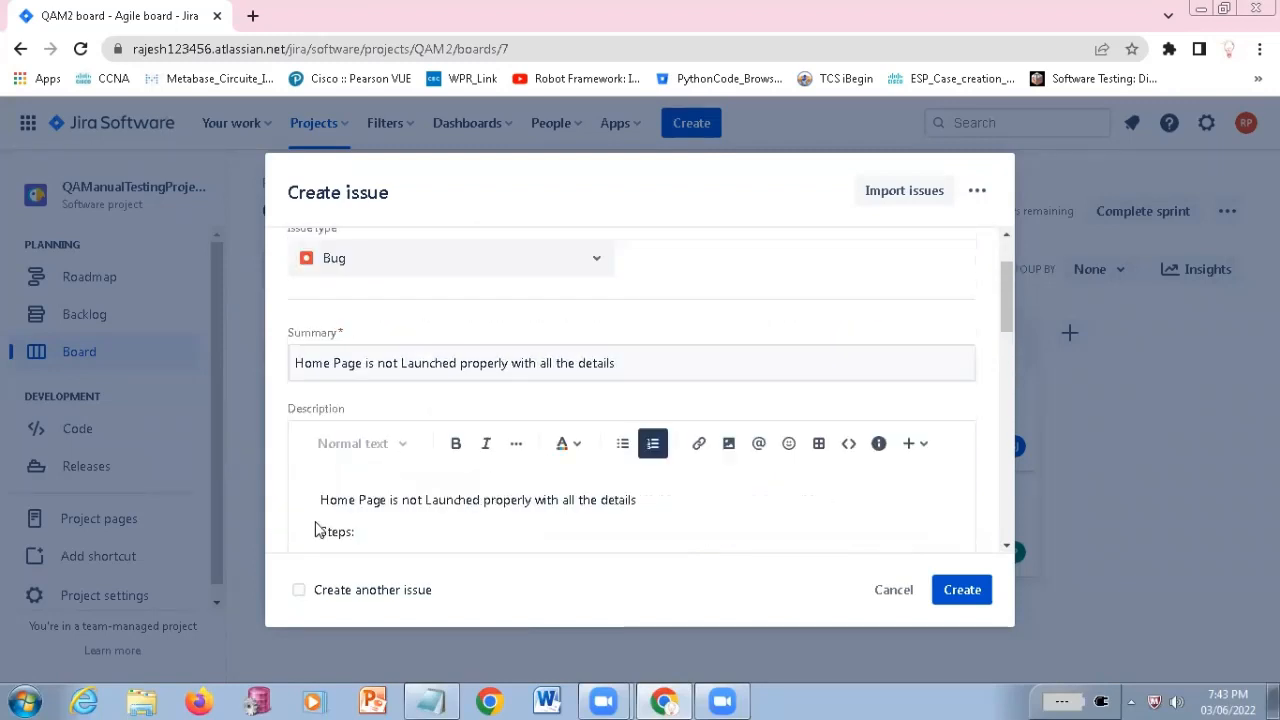
scroll(316, 530, "down", 2)
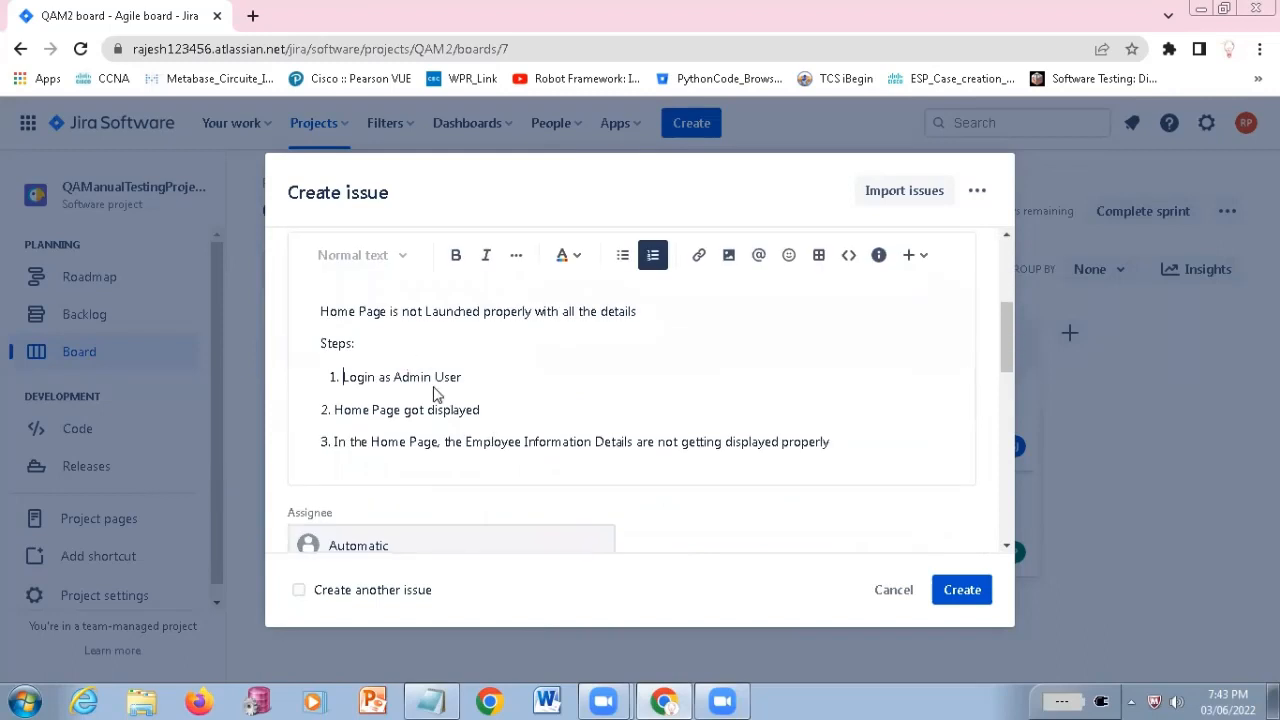
Assign the bug to the active sprint QAM2 Sprint 1, leaving the assignee automatic and the labels empty
scroll(452, 508, "down", 1)
scroll(353, 374, "down", 1)
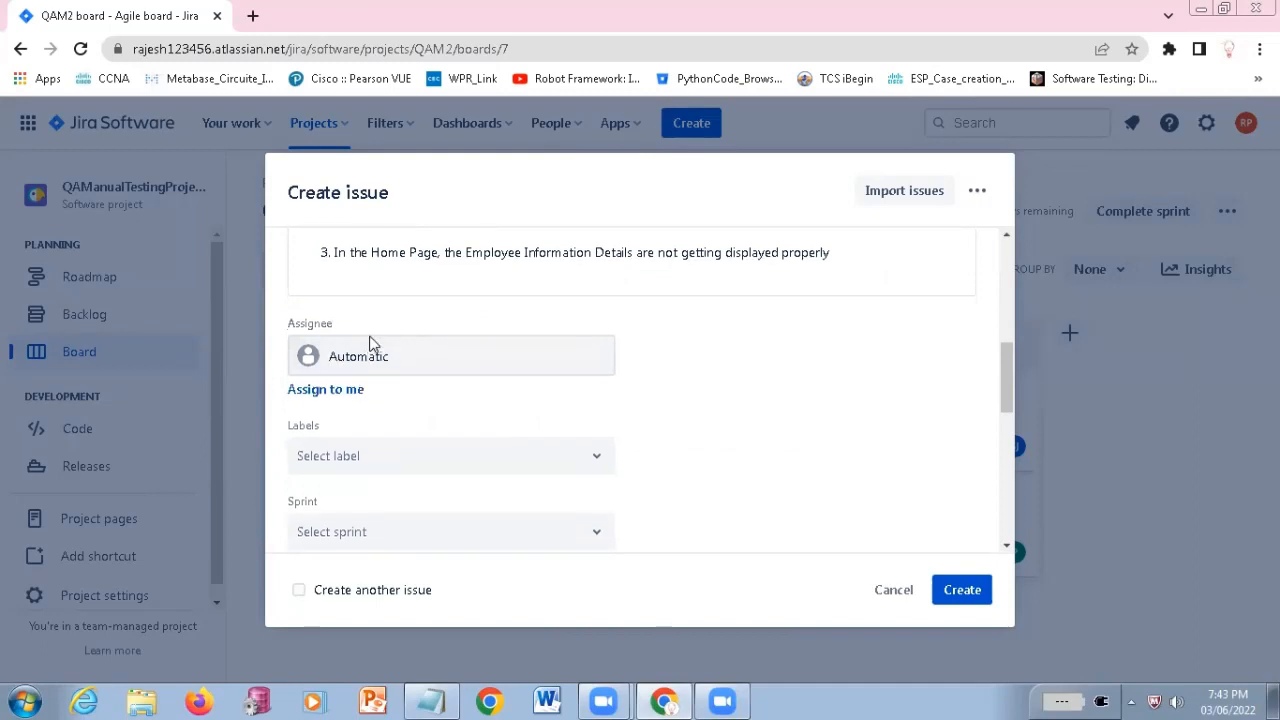
scroll(335, 372, "down", 1)
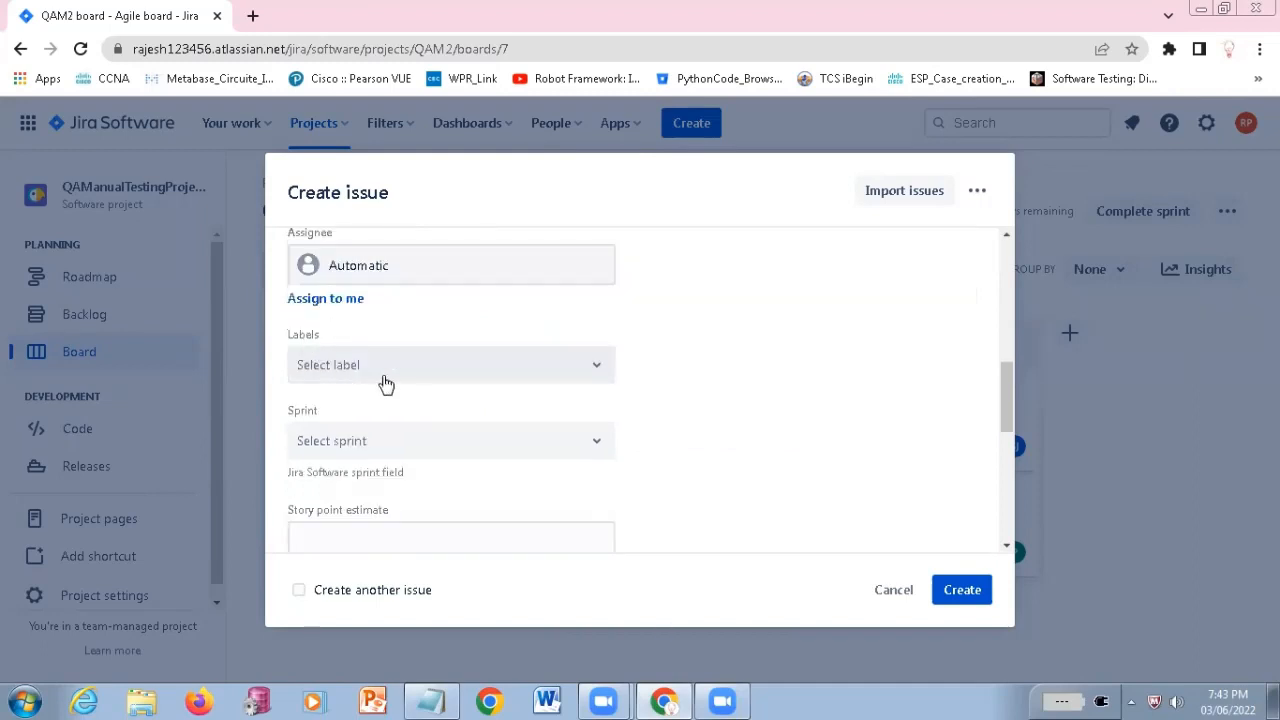
scroll(517, 280, "down", 1)
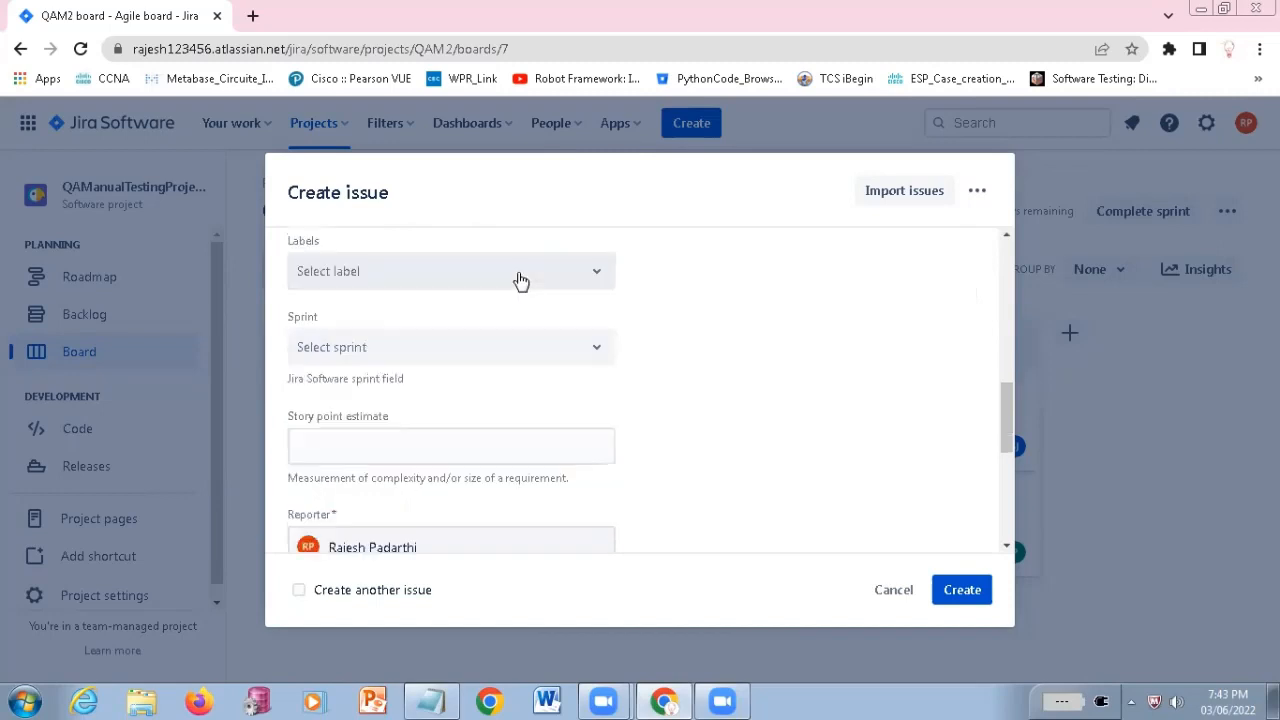
left_click(458, 349)
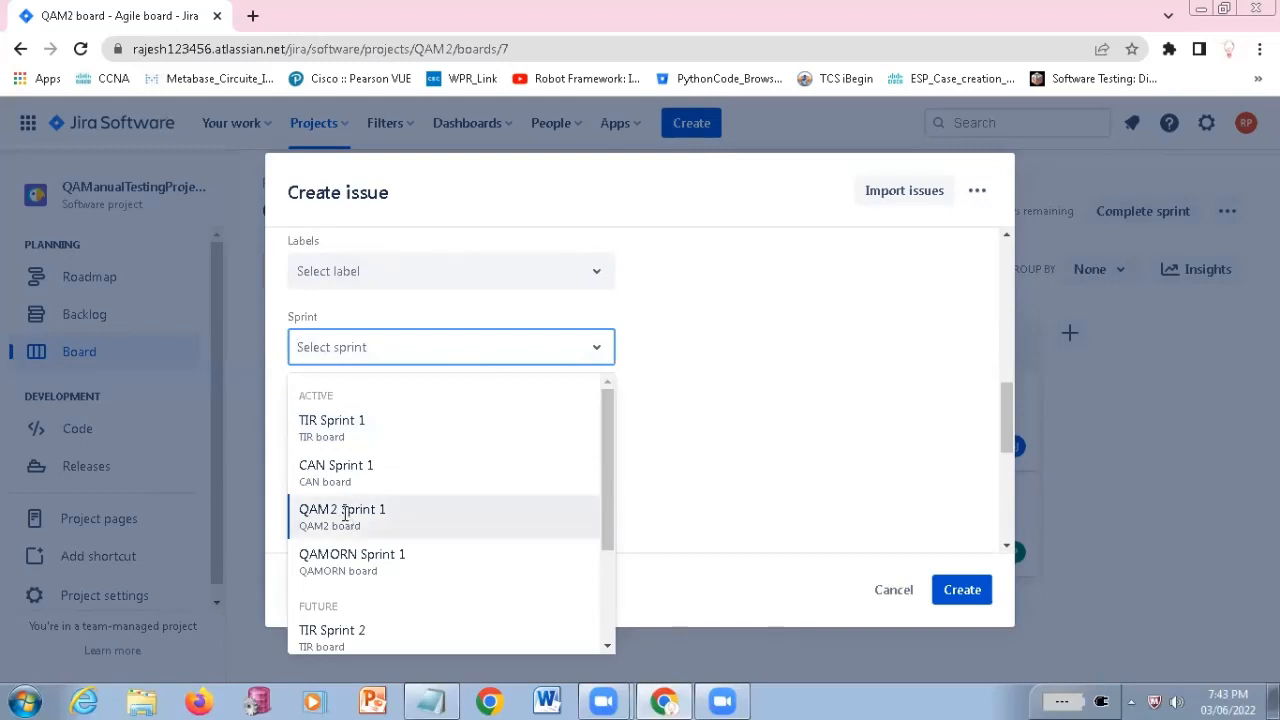
key("Return")
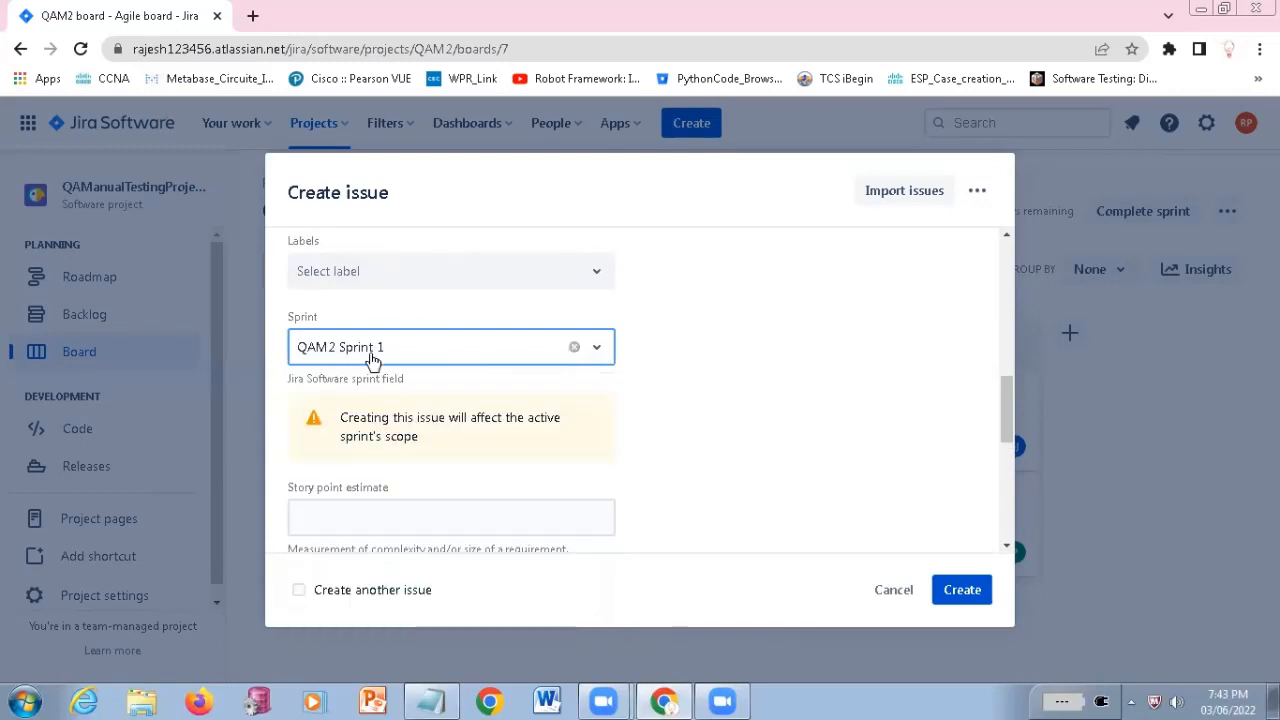
triple_click(442, 430)
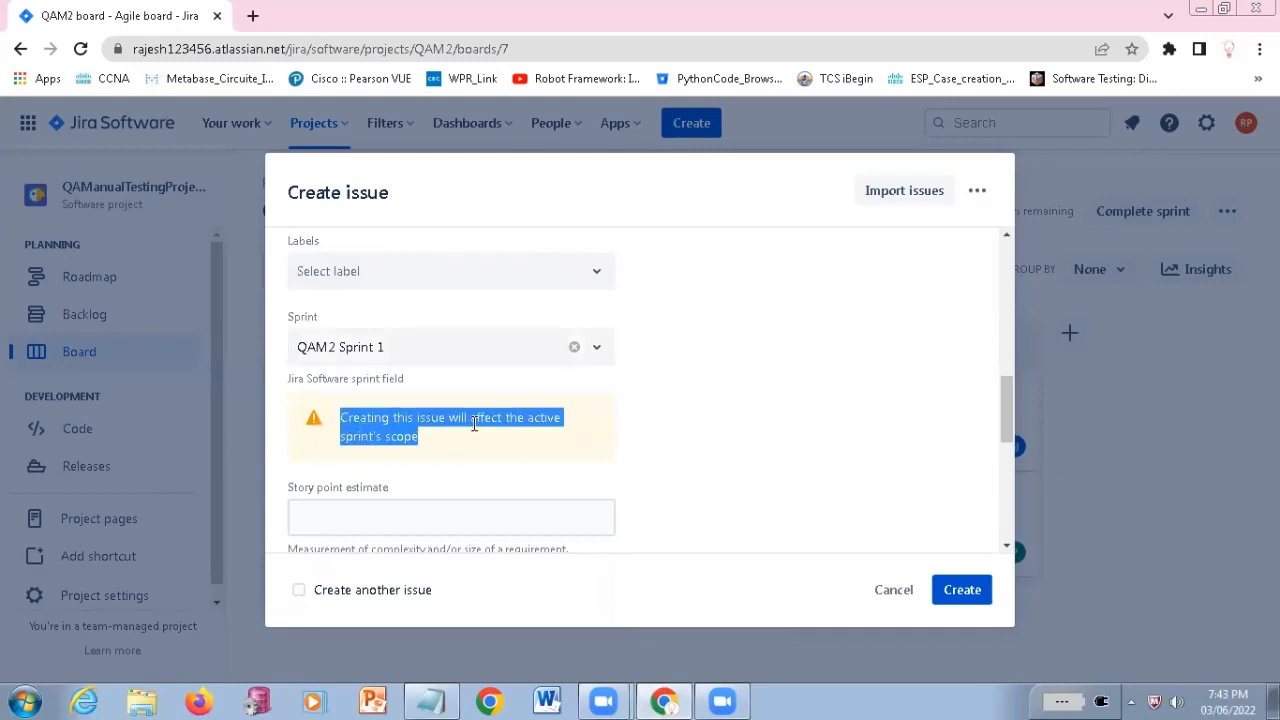
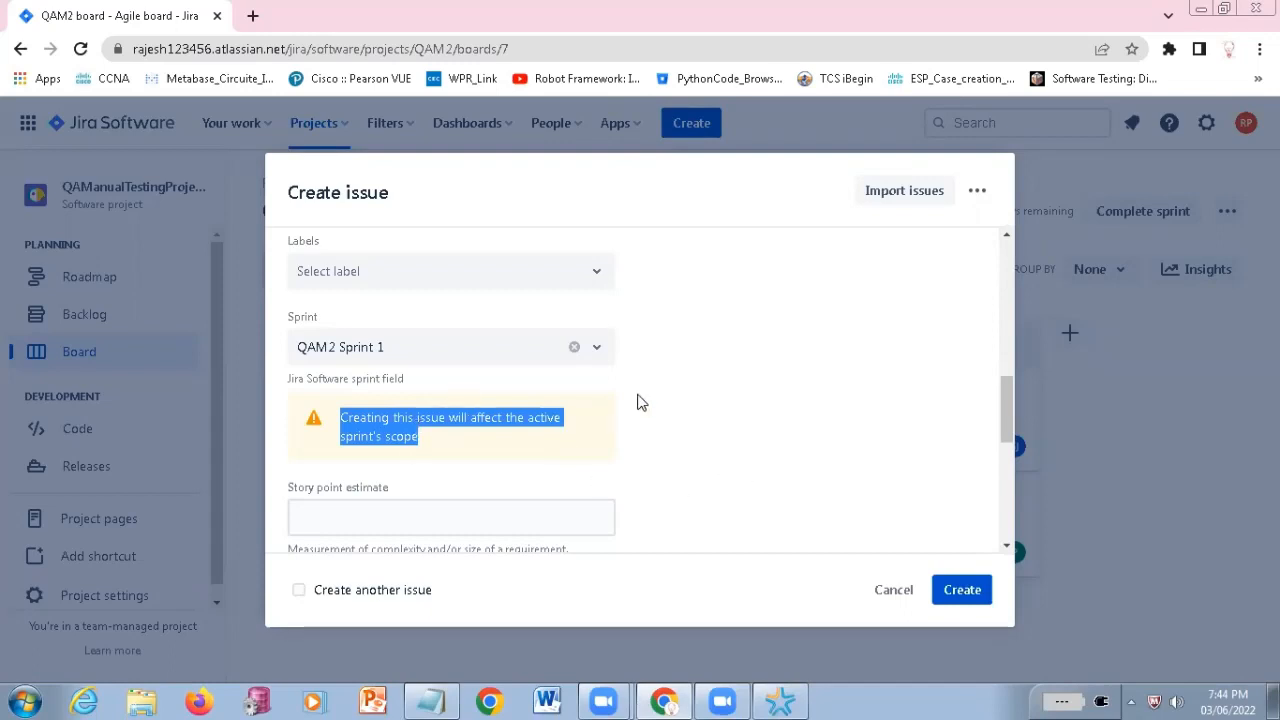
Set the bug's story point estimate to 2
scroll(637, 403, "down", 1)
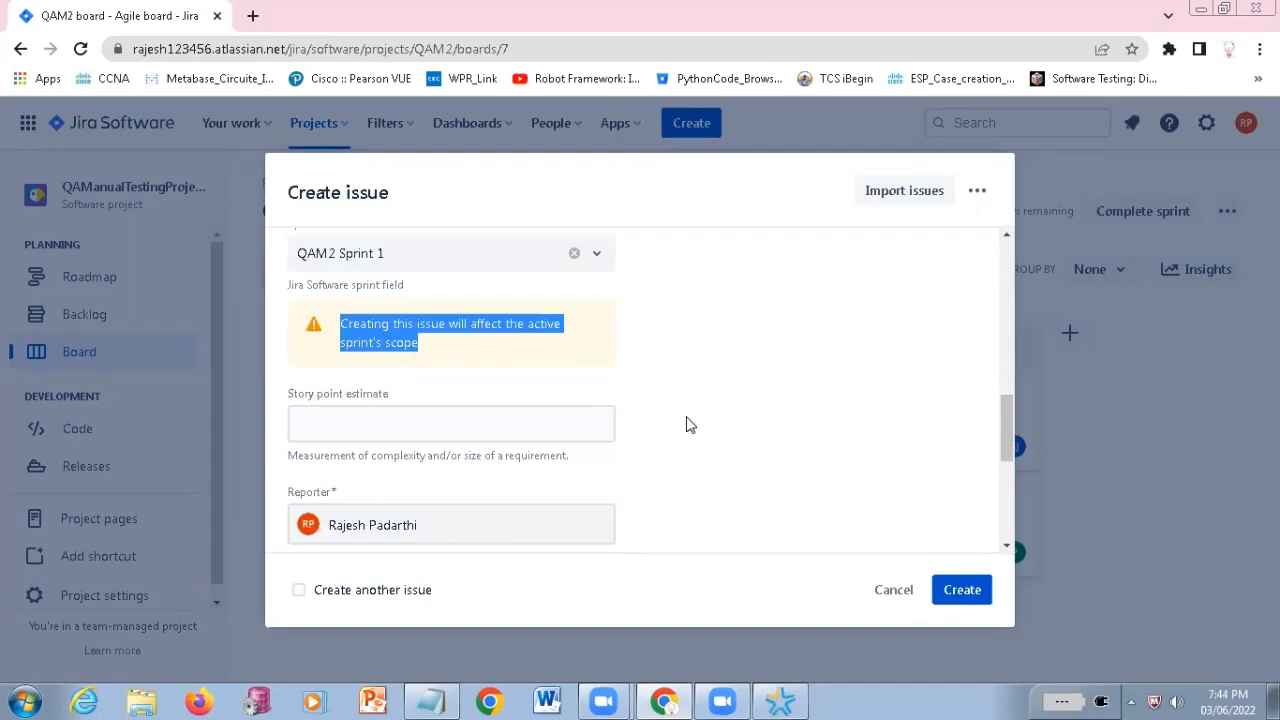
left_click(366, 469)
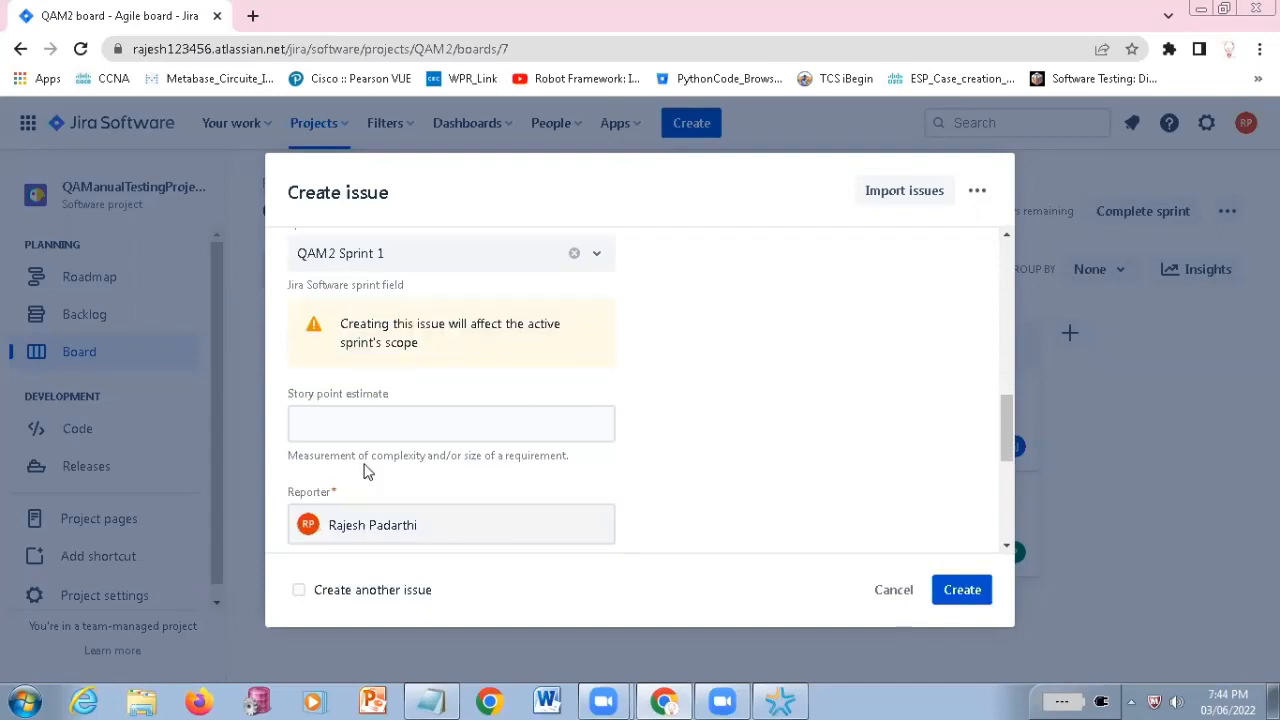
left_click(324, 416)
left_click(324, 416)
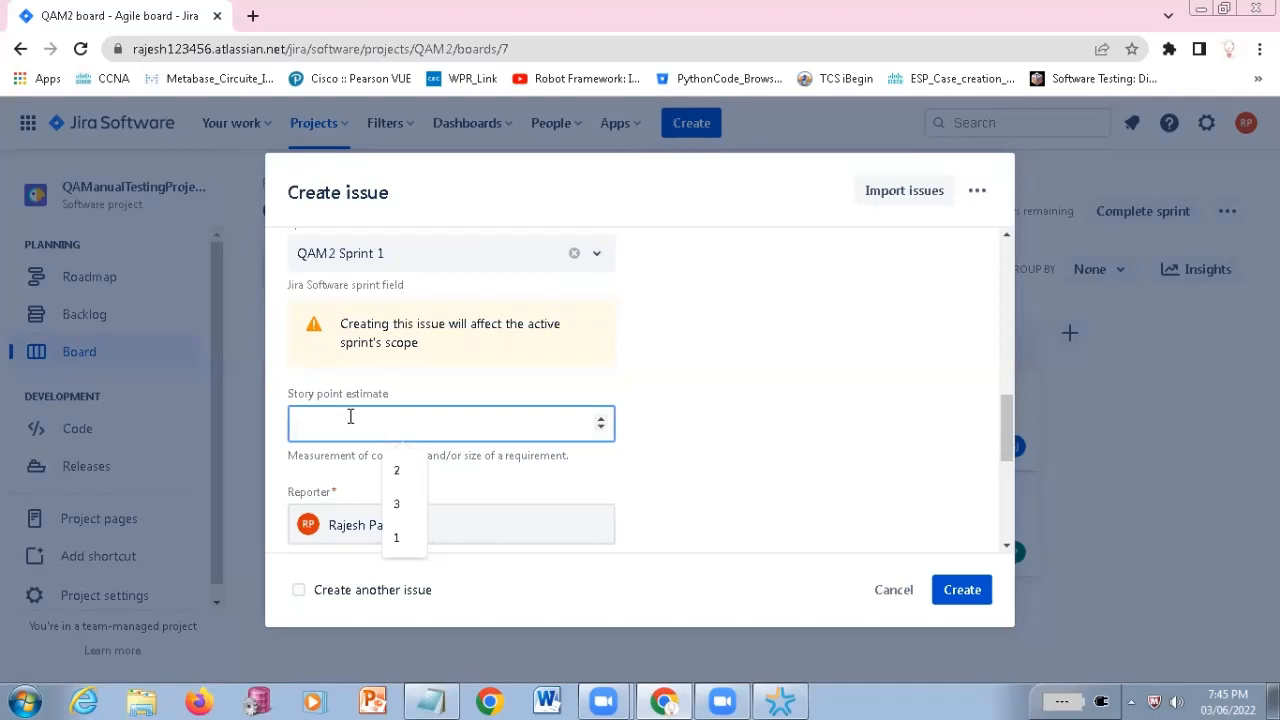
type("2")
left_click(609, 471)
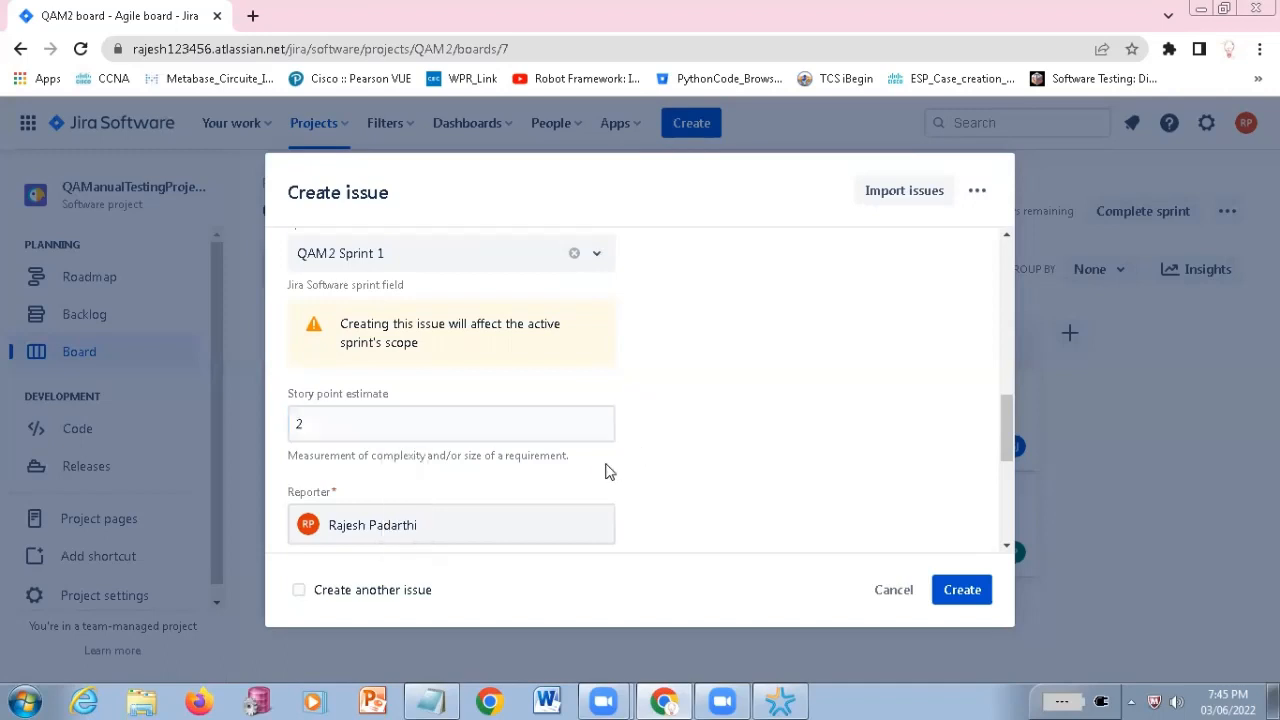
scroll(606, 471, "down", 1)
scroll(545, 466, "down", 1)
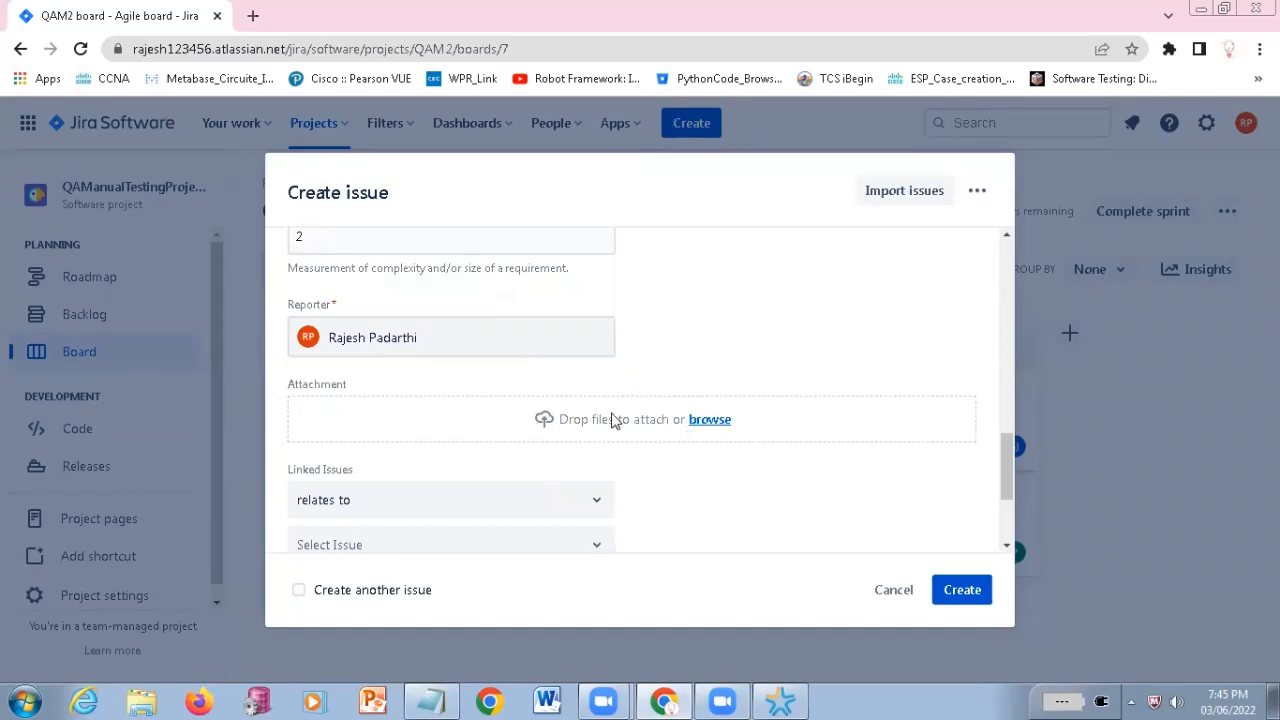
left_click(611, 420)
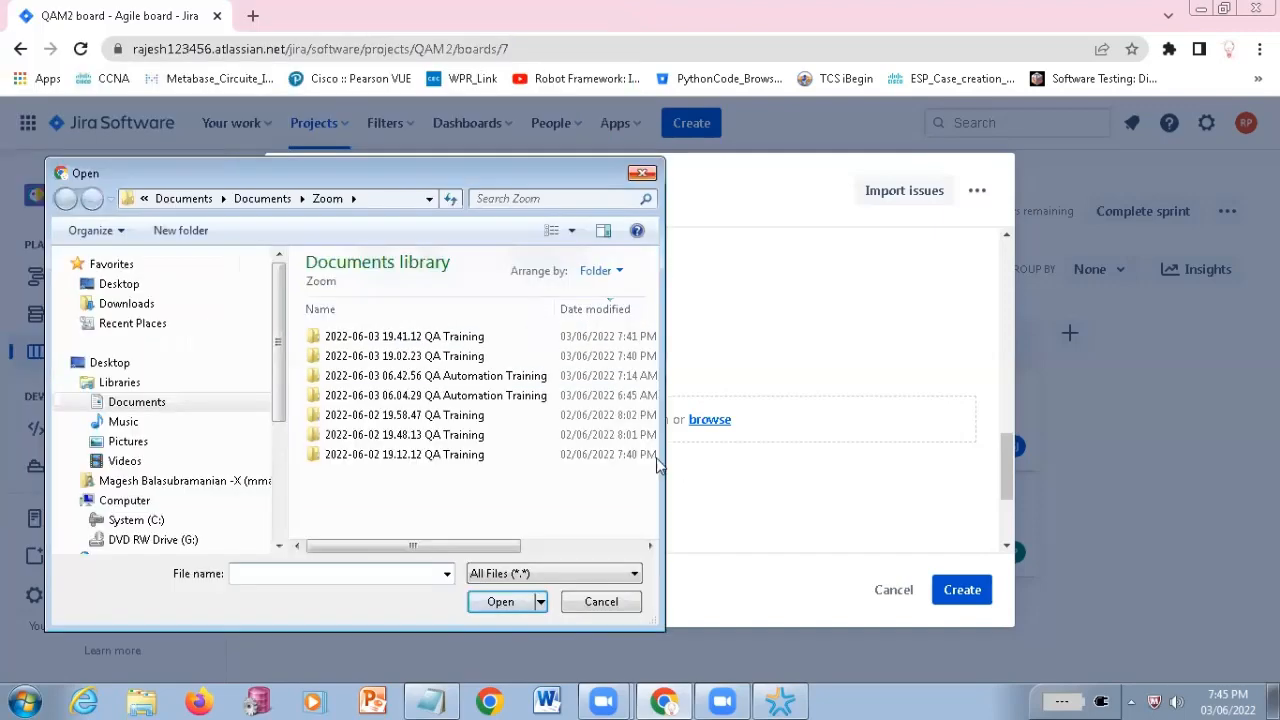
key("Escape")
scroll(449, 443, "down", 1)
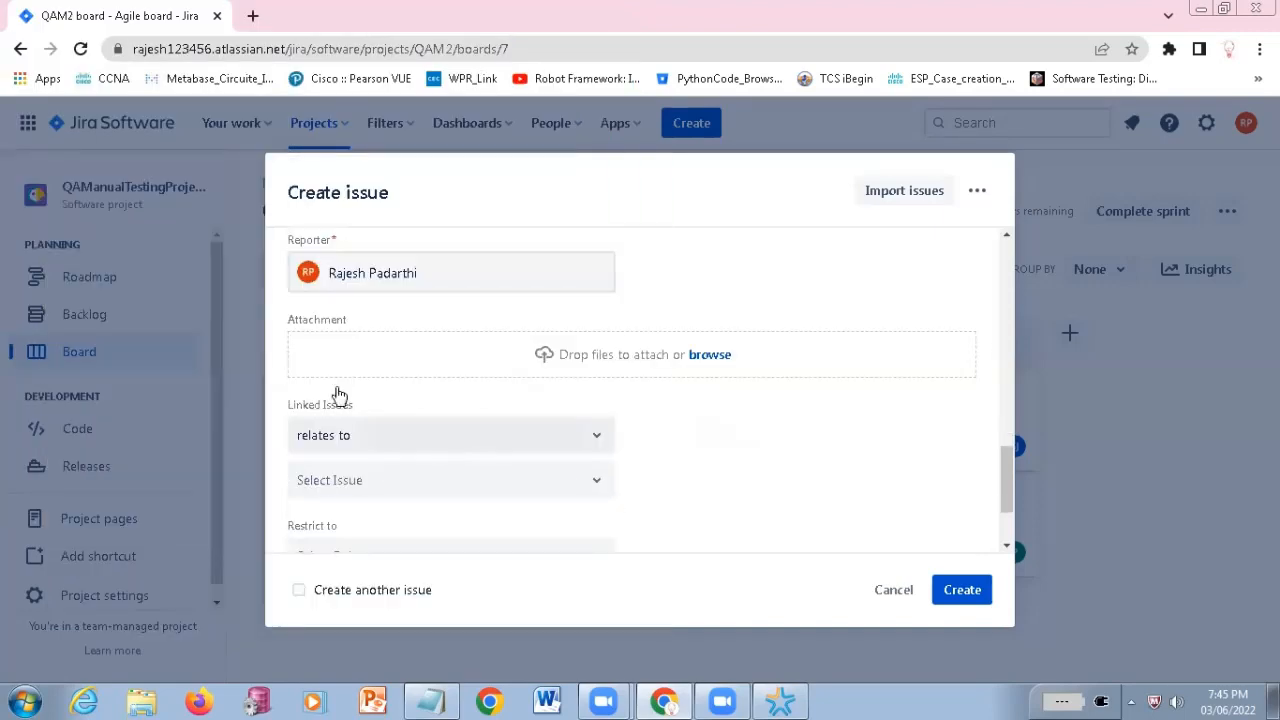
Link the new bug to issue QAM2-6 EmployeeHomePage-Dev with the "relates to" link type
scroll(337, 397, "down", 1)
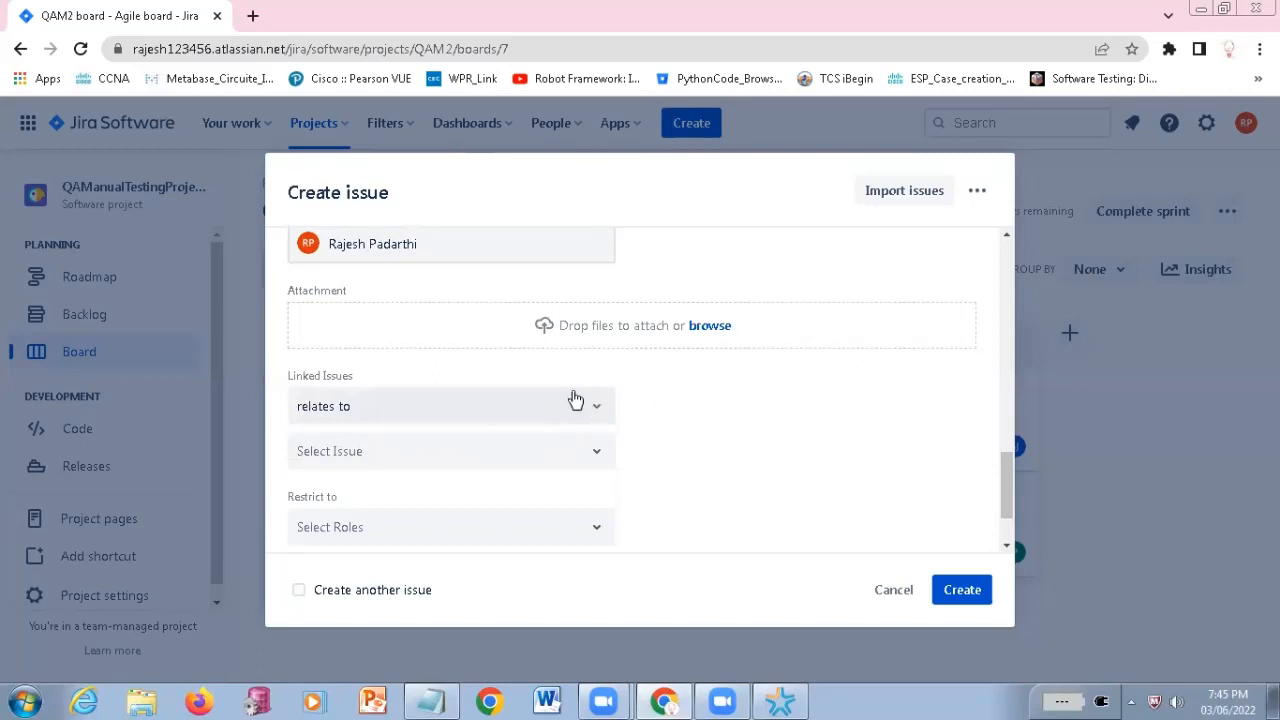
left_click(597, 414)
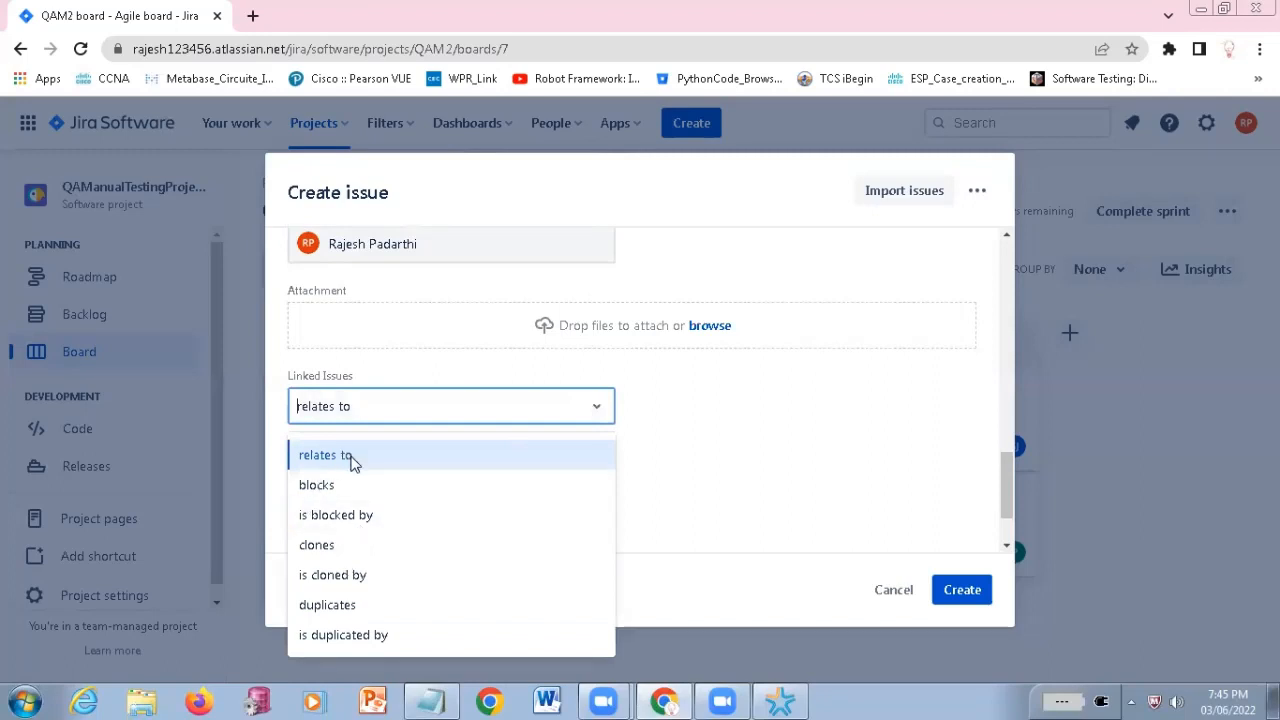
left_click(352, 460)
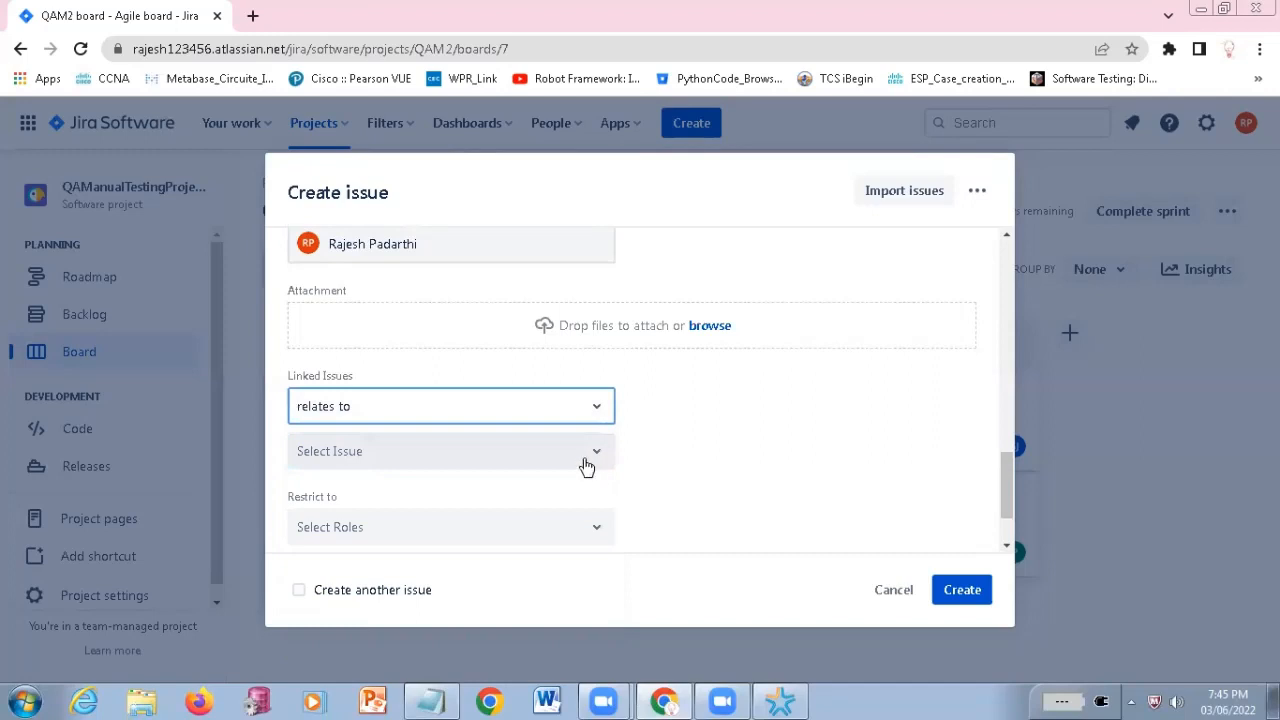
left_click(585, 456)
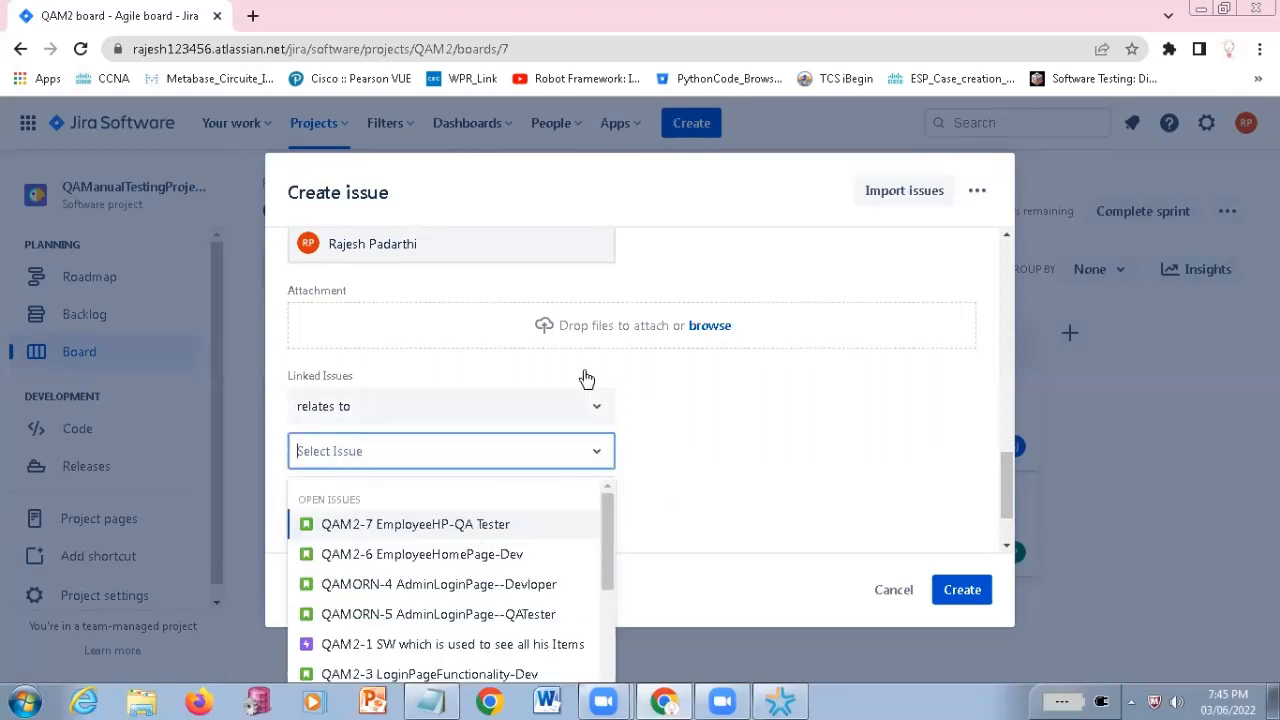
scroll(571, 449, "down", 2)
left_click(574, 443)
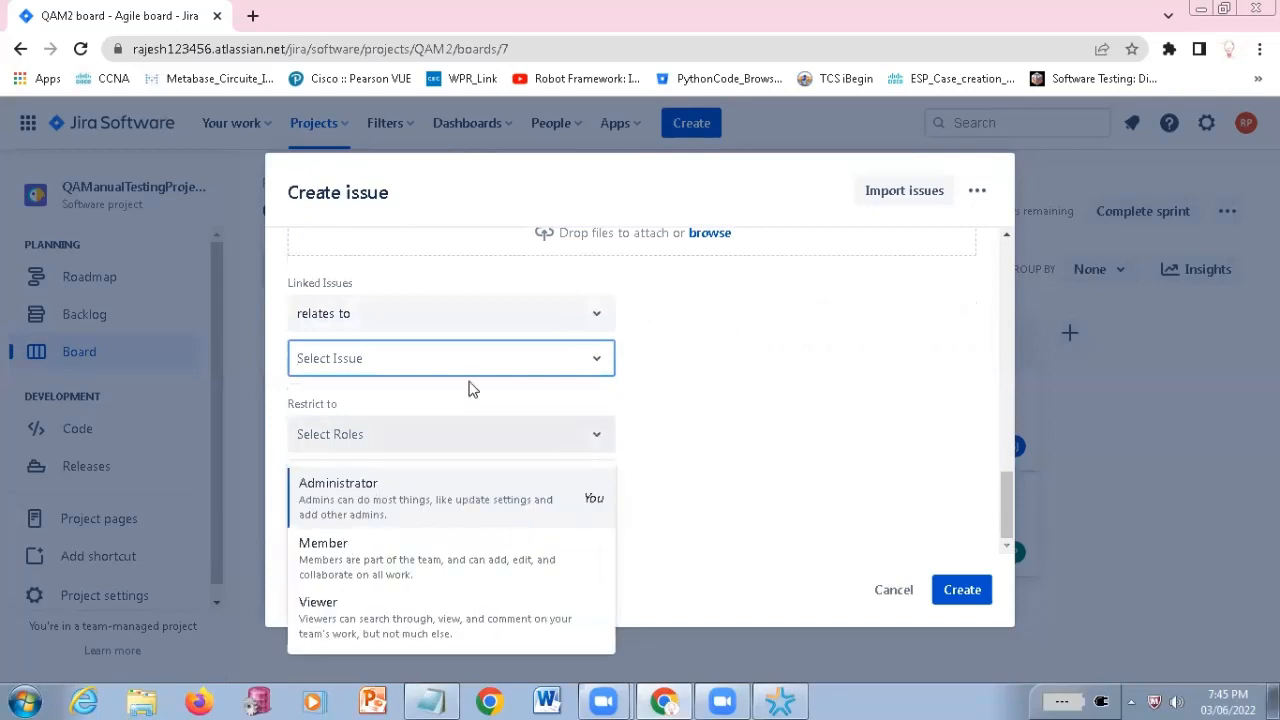
left_click(563, 354)
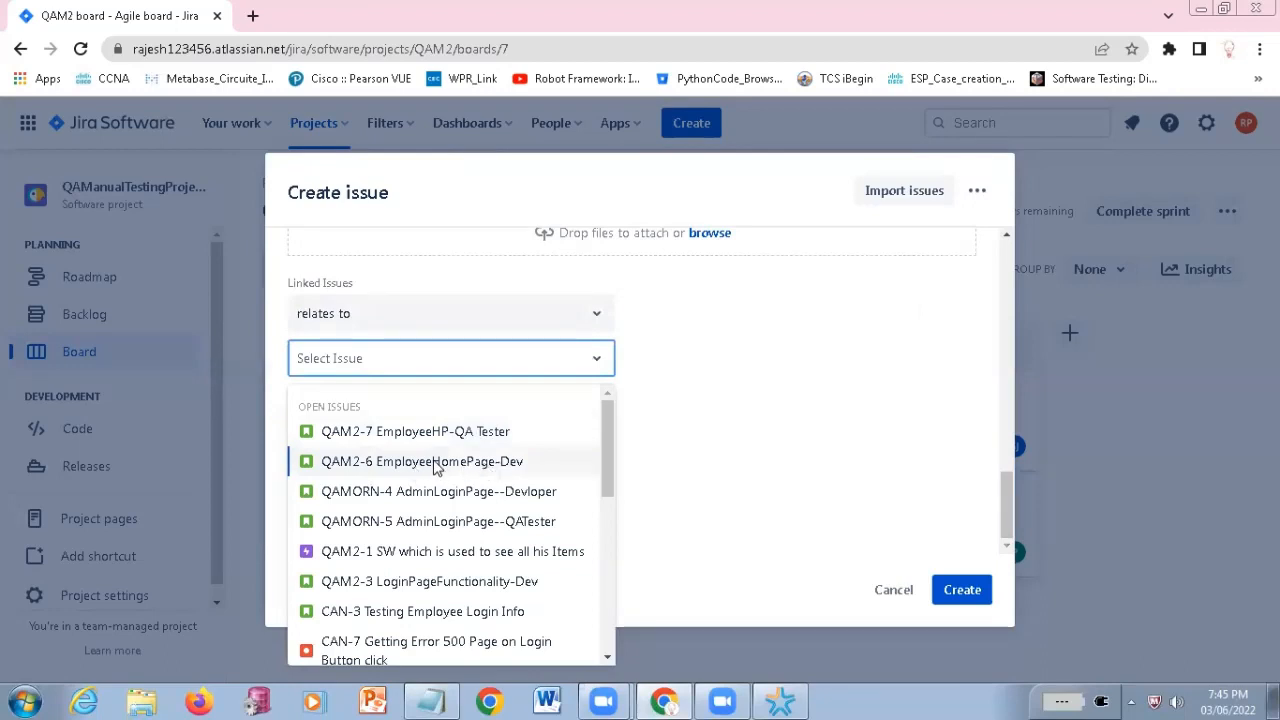
key("Return")
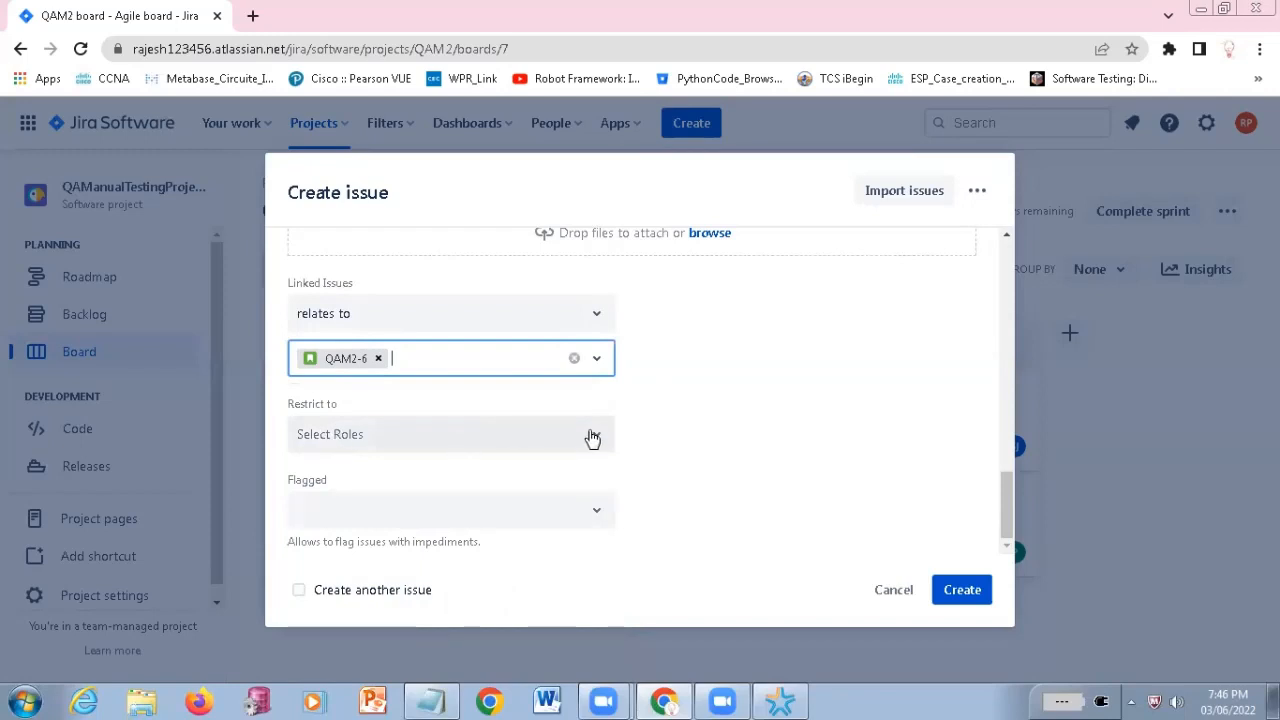
Leave the role restriction empty and create the bug
left_click(592, 436)
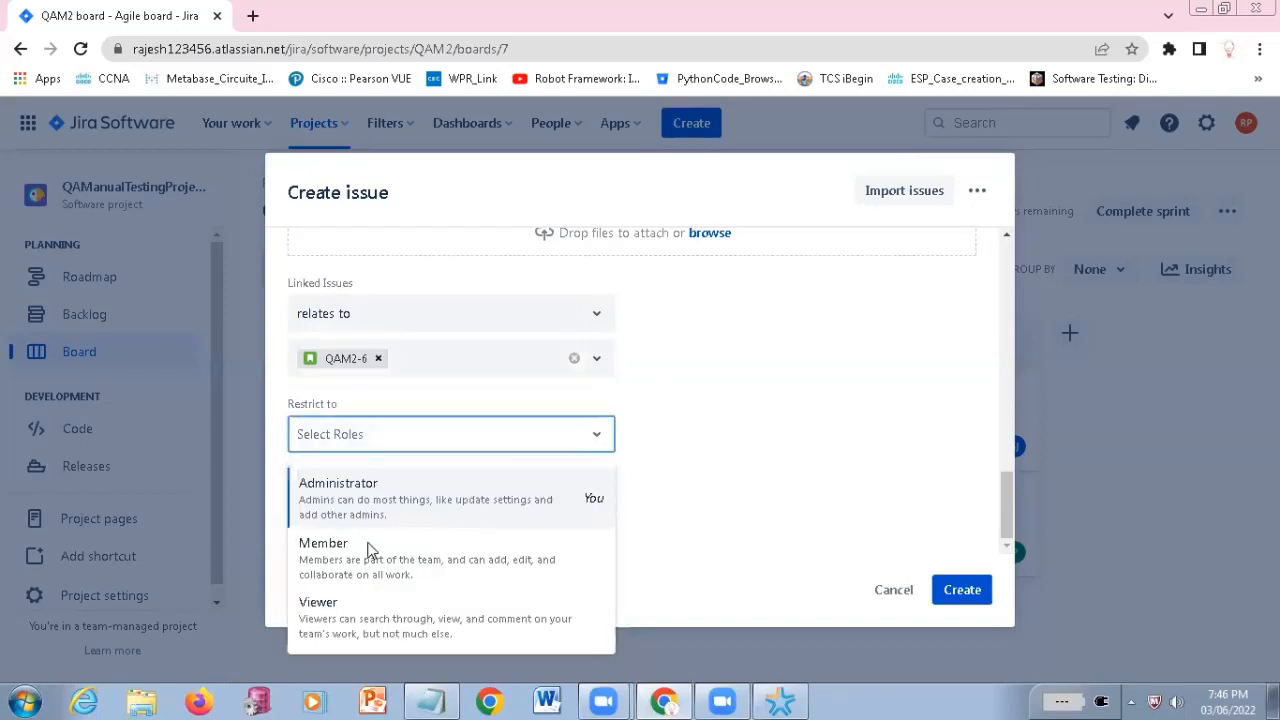
left_click(696, 455)
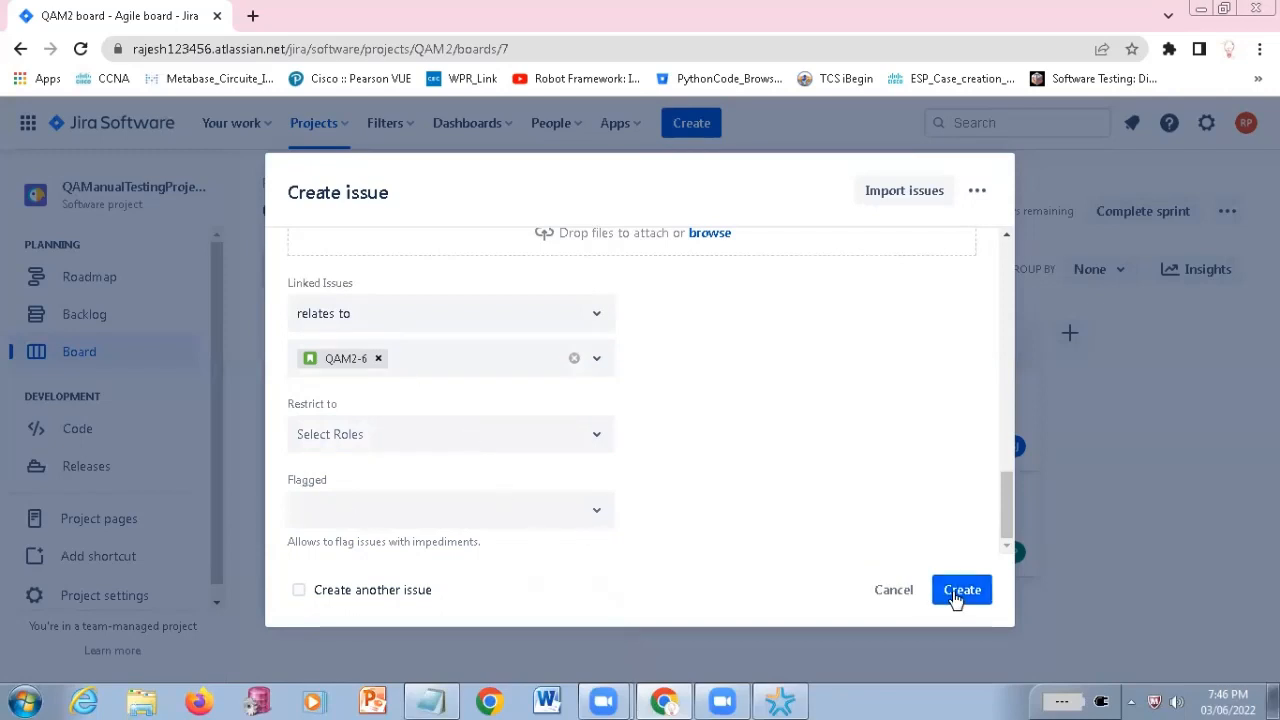
left_click(955, 594)
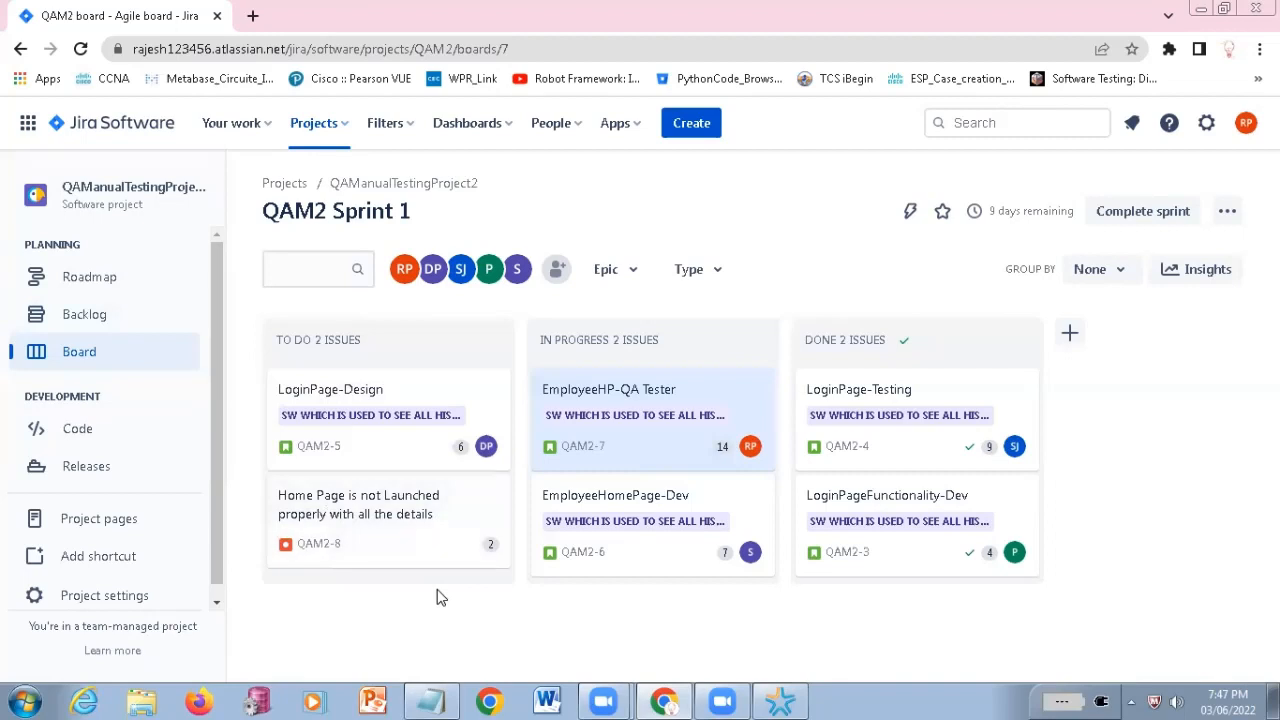
Open the project backlog and review the issues listed under QAM2 Sprint 1 and the backlog section
left_click(100, 314)
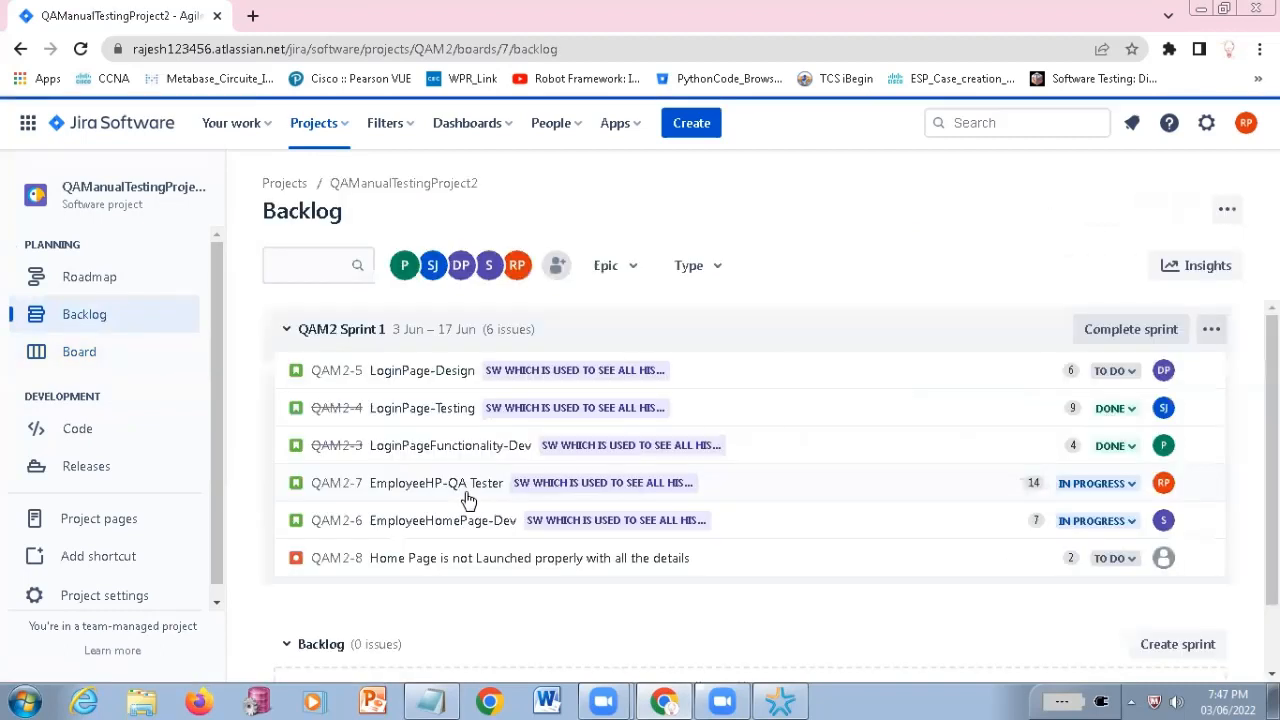
scroll(535, 503, "down", 2)
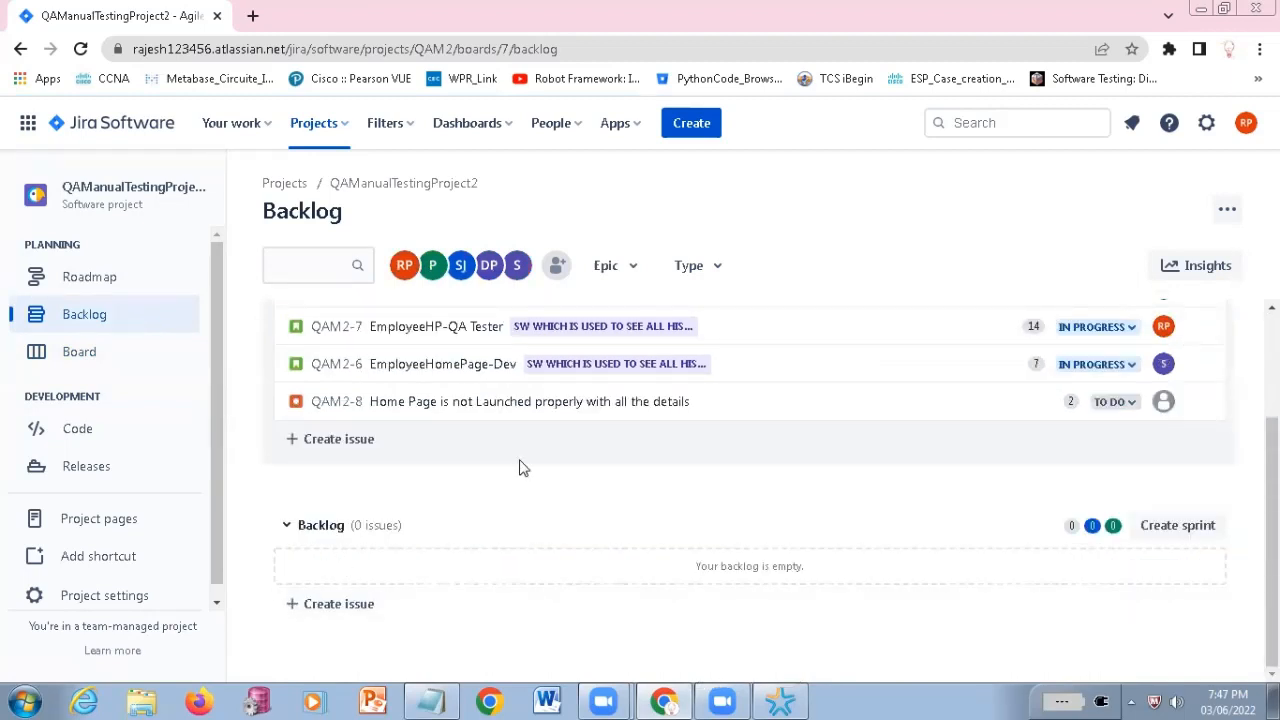
scroll(520, 466, "up", 2)
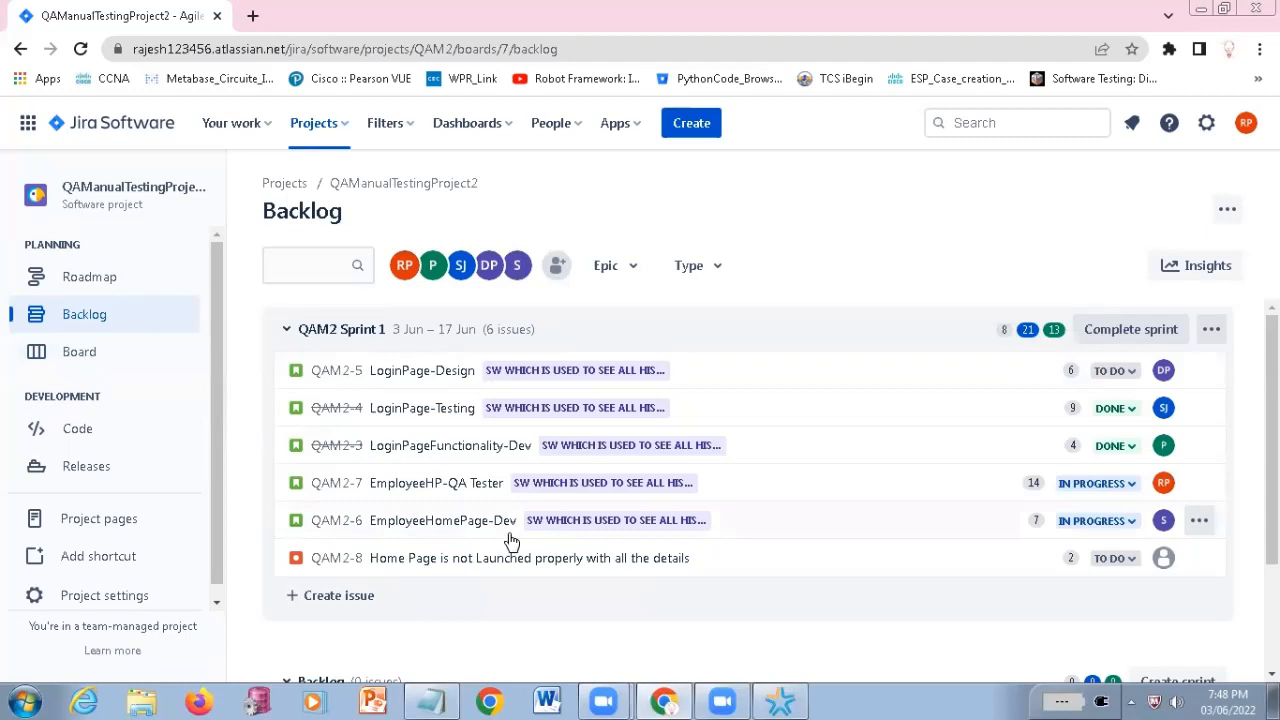
mouse_move(510, 541)
Start creating another bug in QAManualTestingProject2 and go through its fields down to the sprint setting
left_click(697, 128)
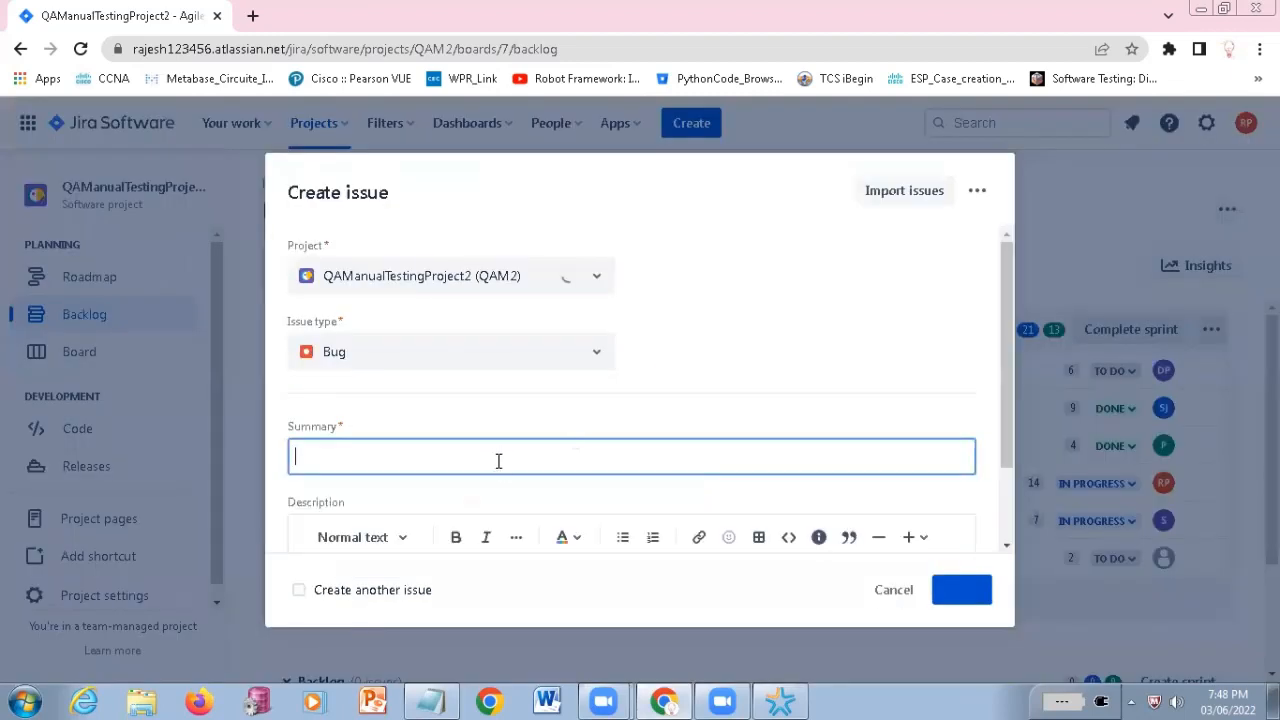
scroll(498, 460, "down", 1)
scroll(640, 435, "down", 2)
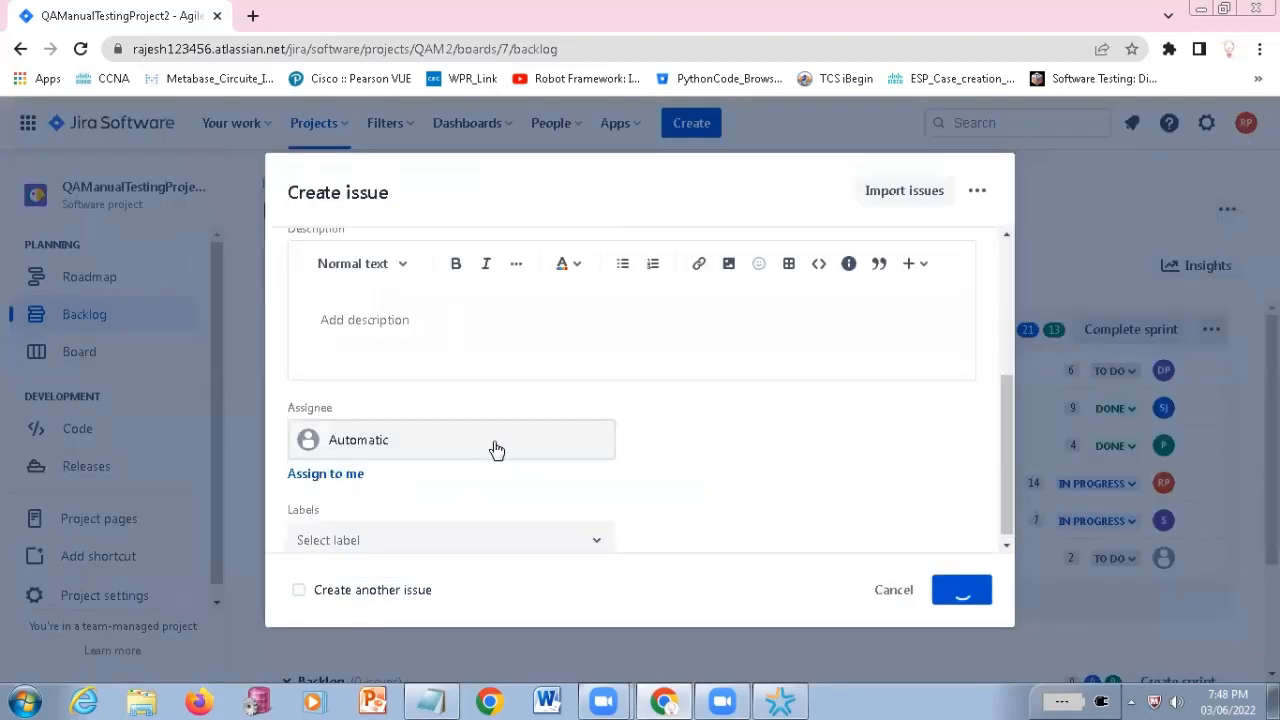
scroll(454, 469, "down", 1)
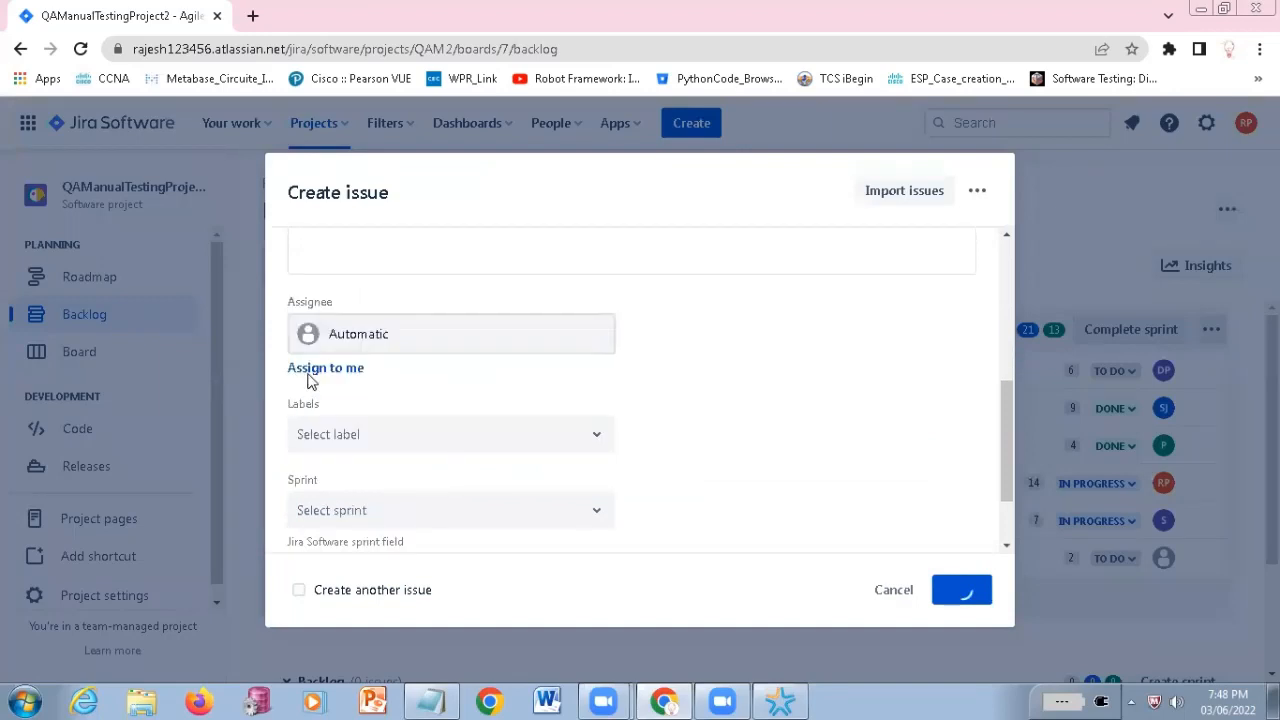
scroll(308, 380, "down", 2)
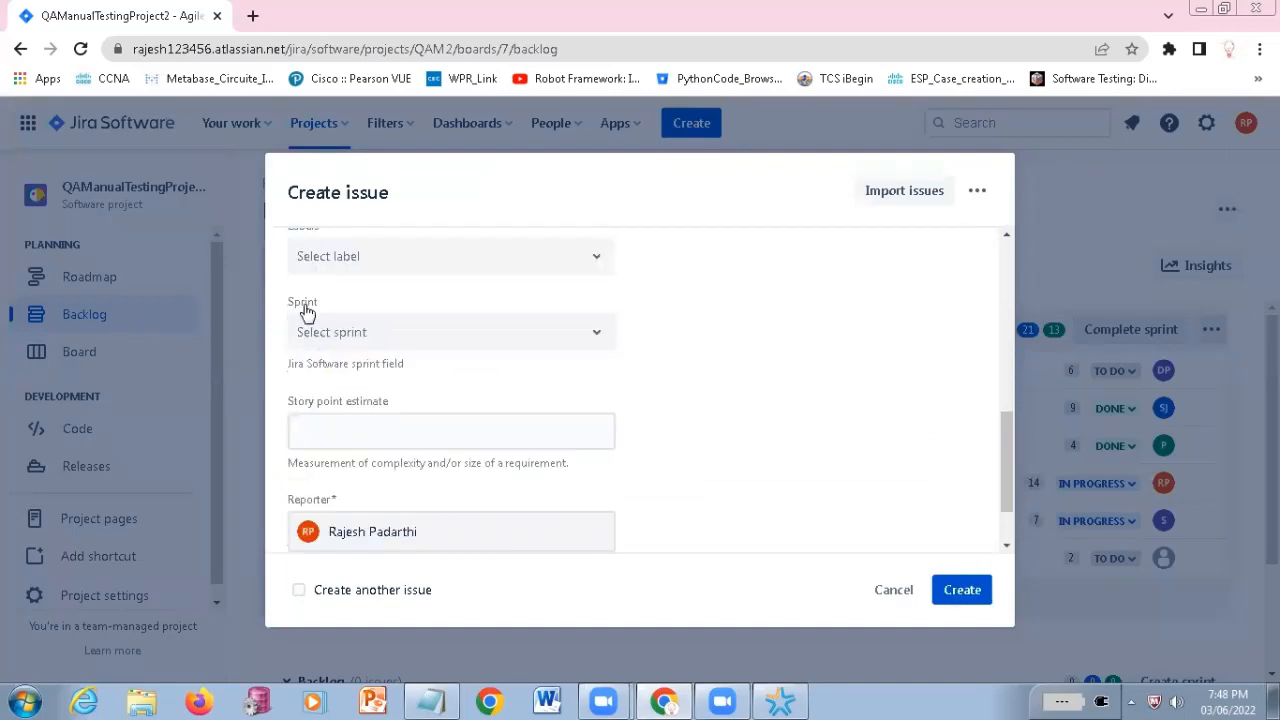
Try QAM2 Sprint 1 as the new bug's sprint, read the scope warning and clear the sprint again
left_click(440, 339)
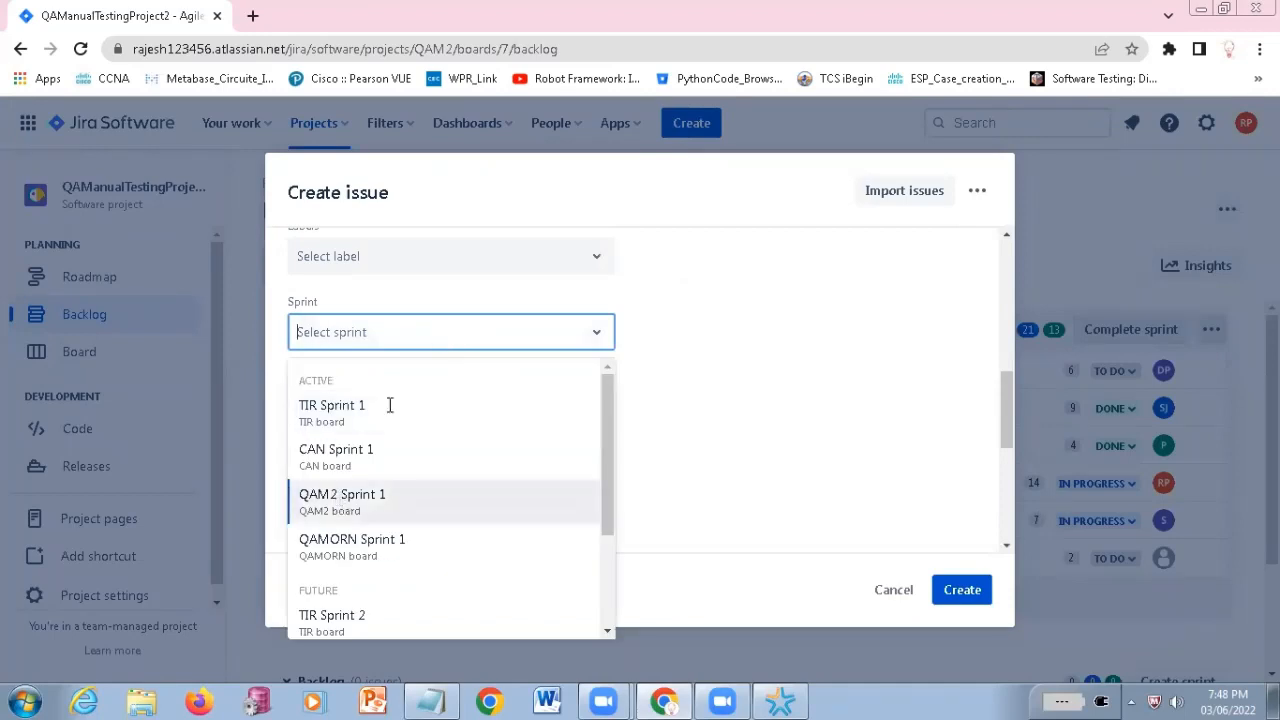
key("Return")
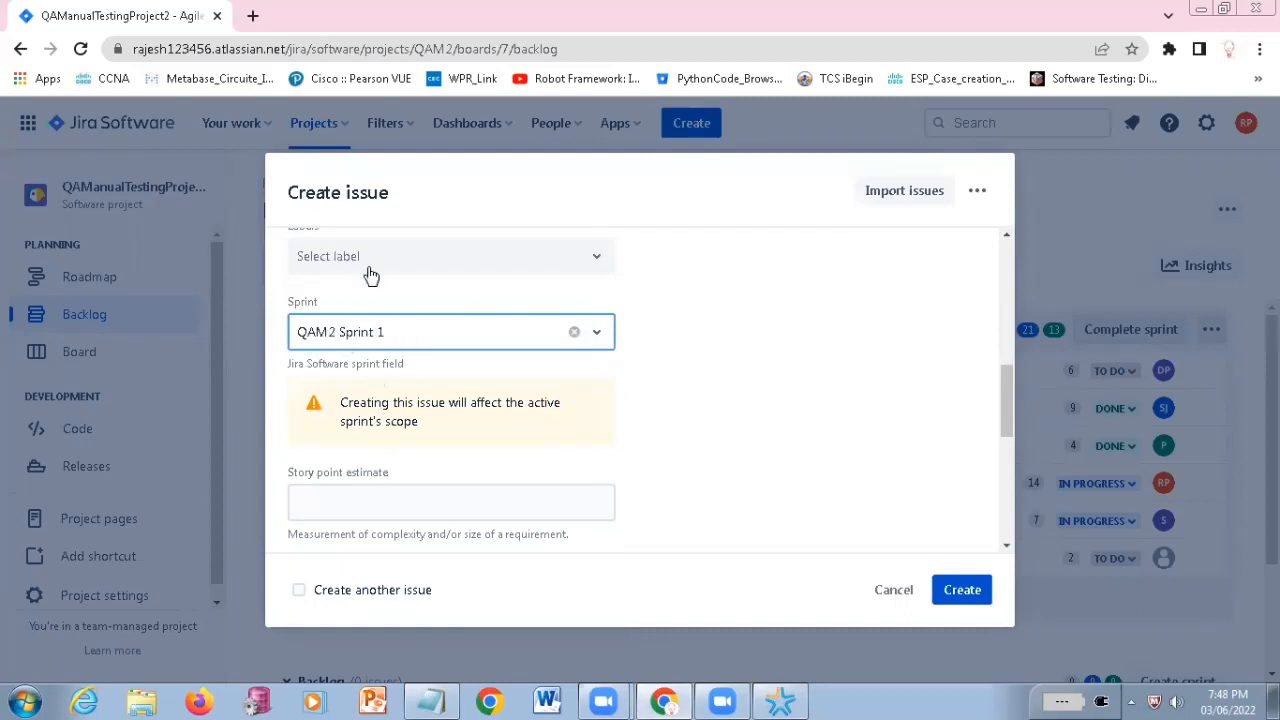
triple_click(420, 416)
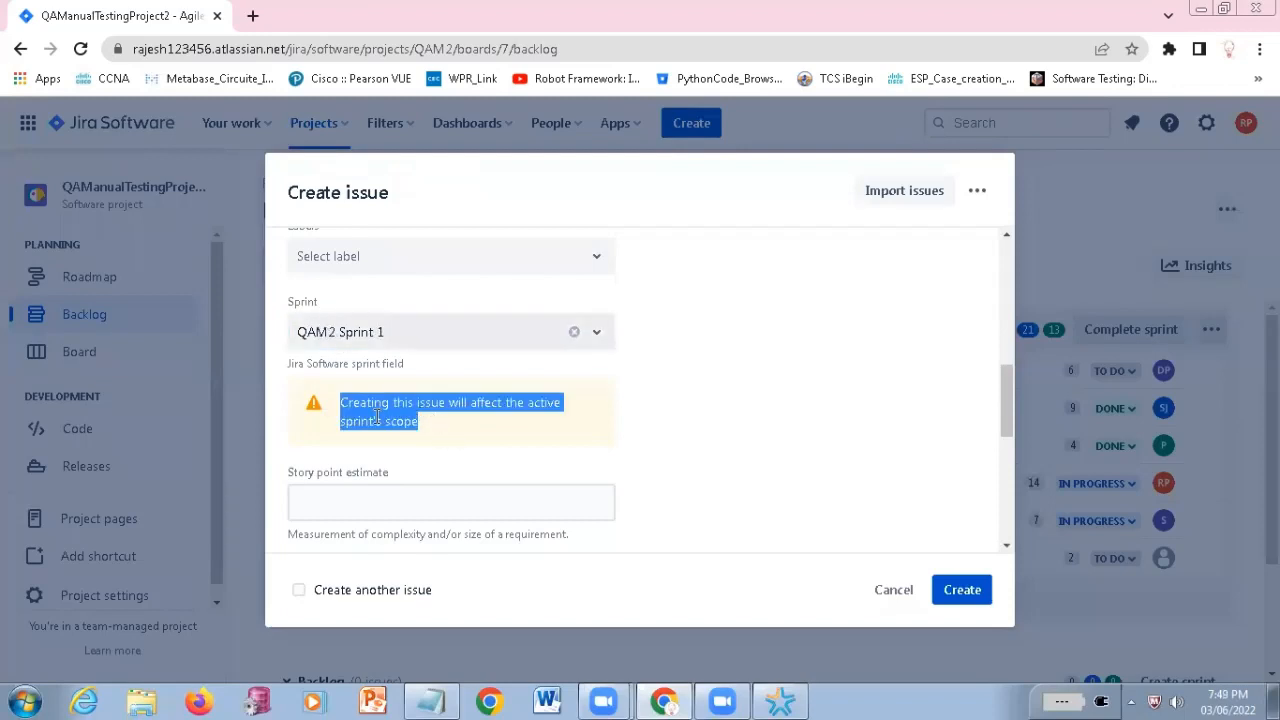
left_click(416, 340)
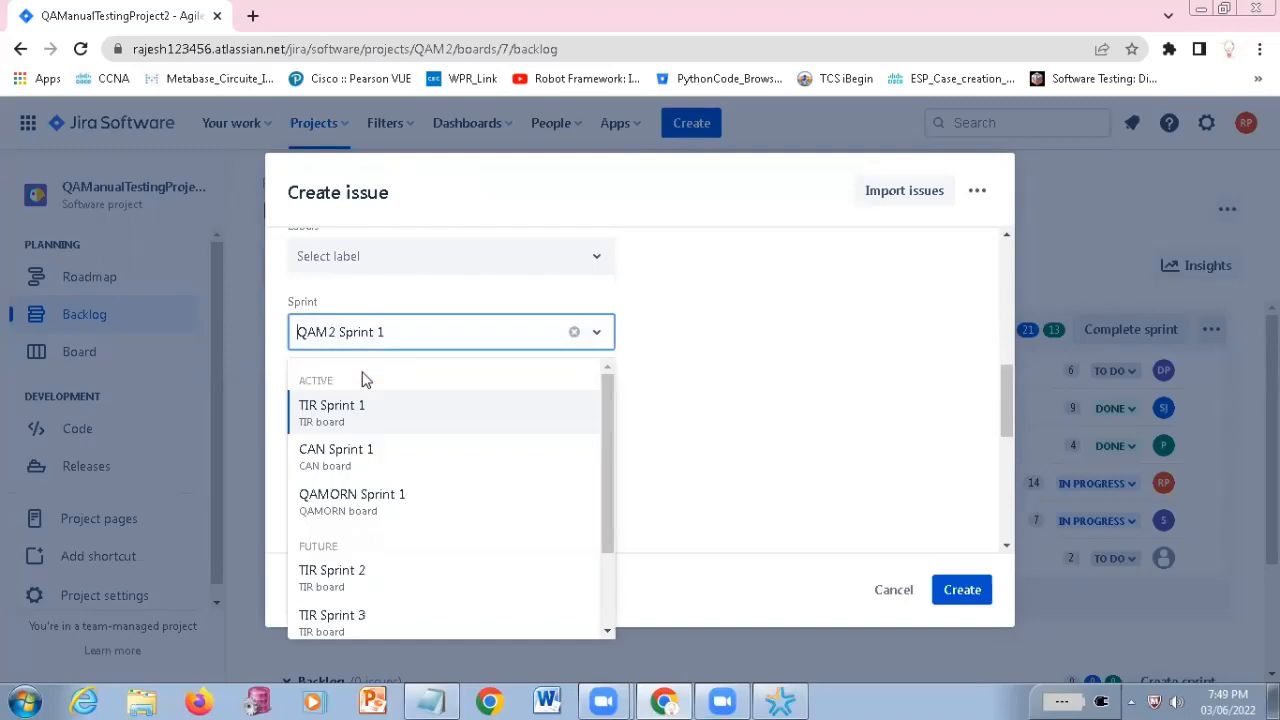
left_click(573, 333)
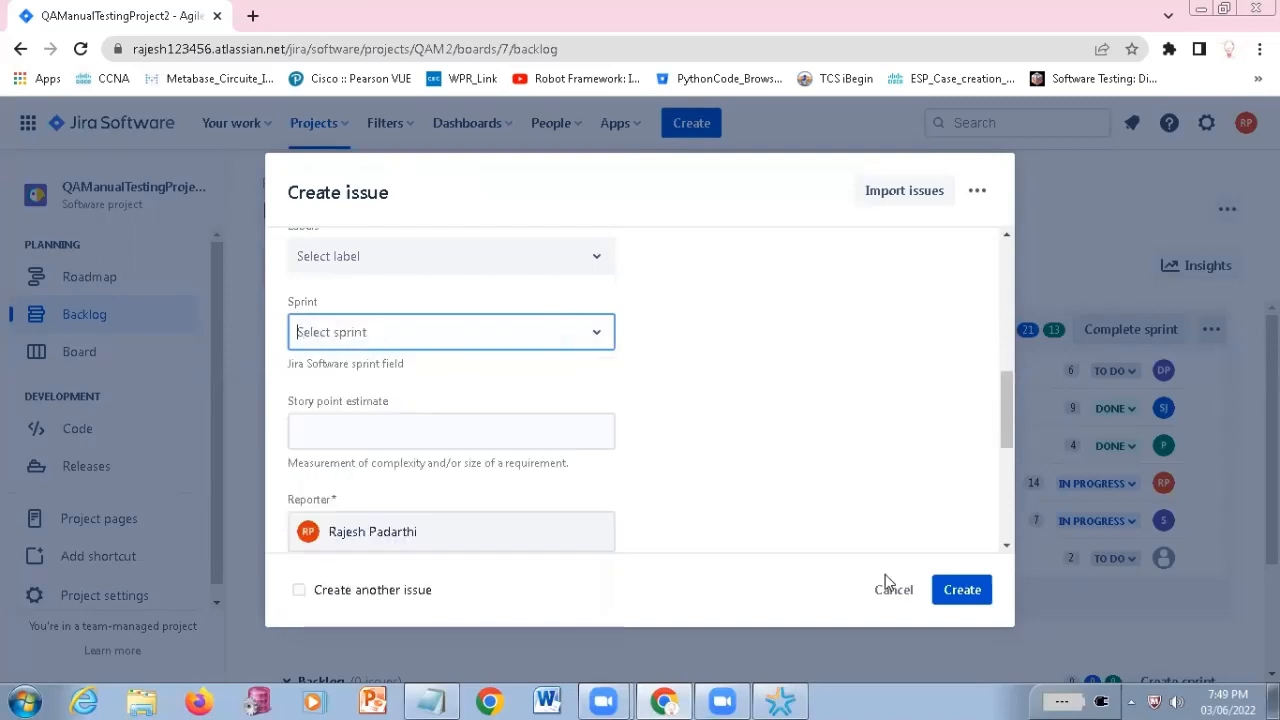
Enter "Login Page Bug" as the required summary of the new bug
left_click(966, 598)
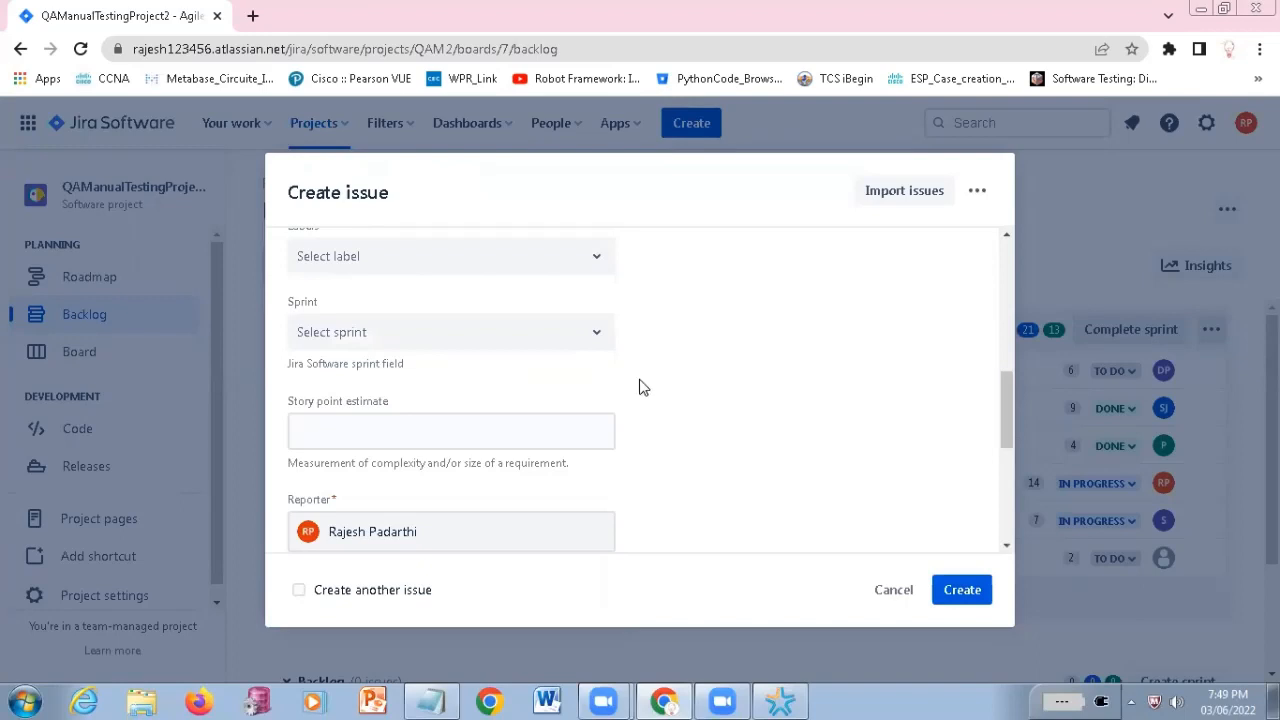
scroll(637, 366, "up", 1)
scroll(460, 420, "up", 5)
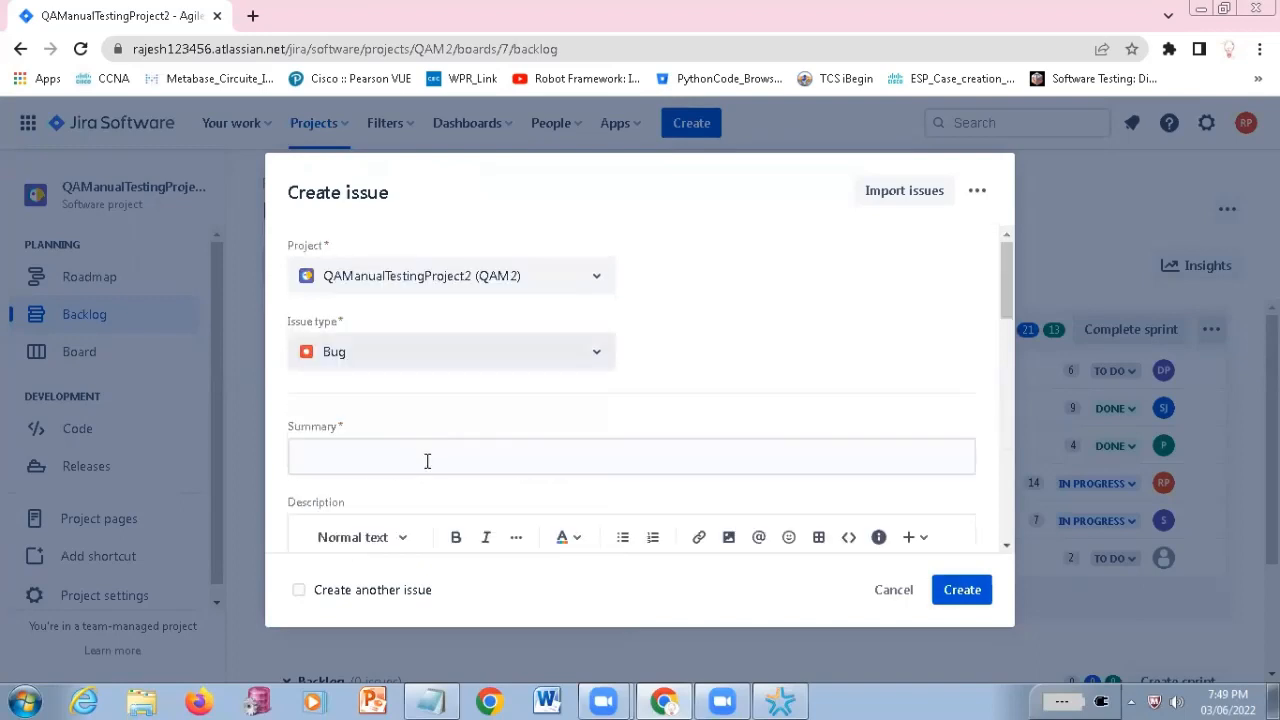
left_click(341, 447)
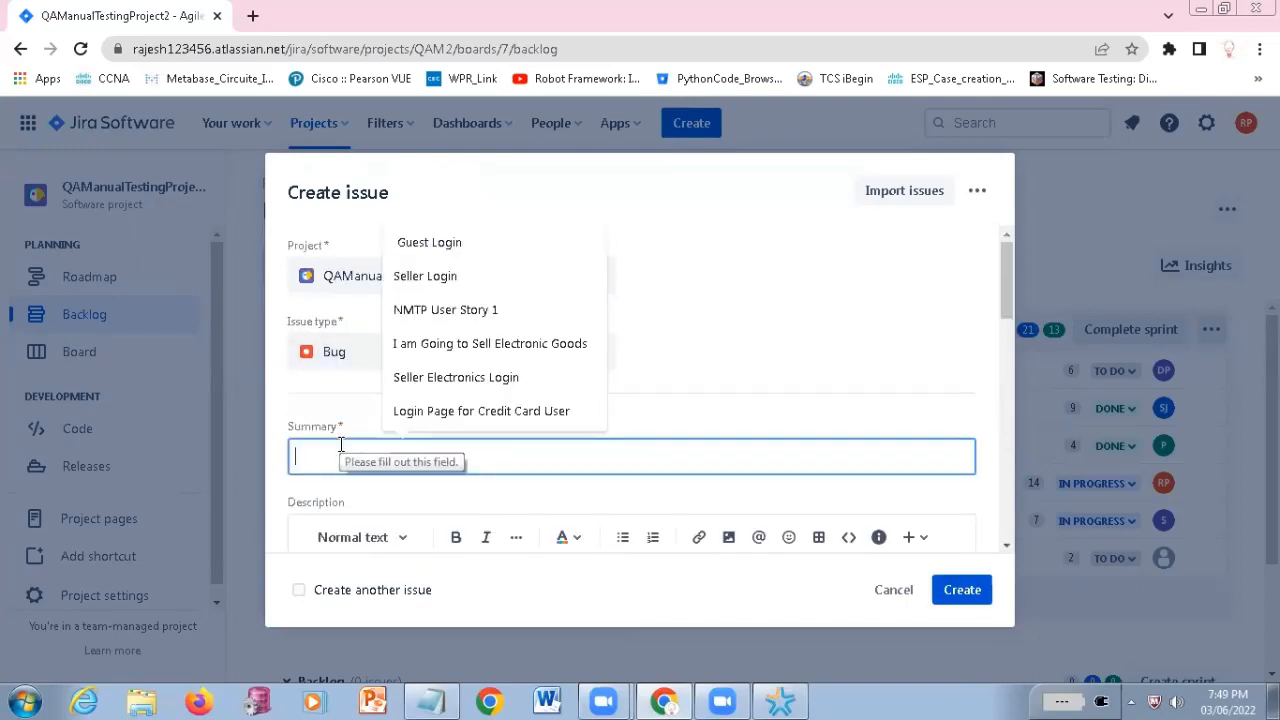
type("Login P")
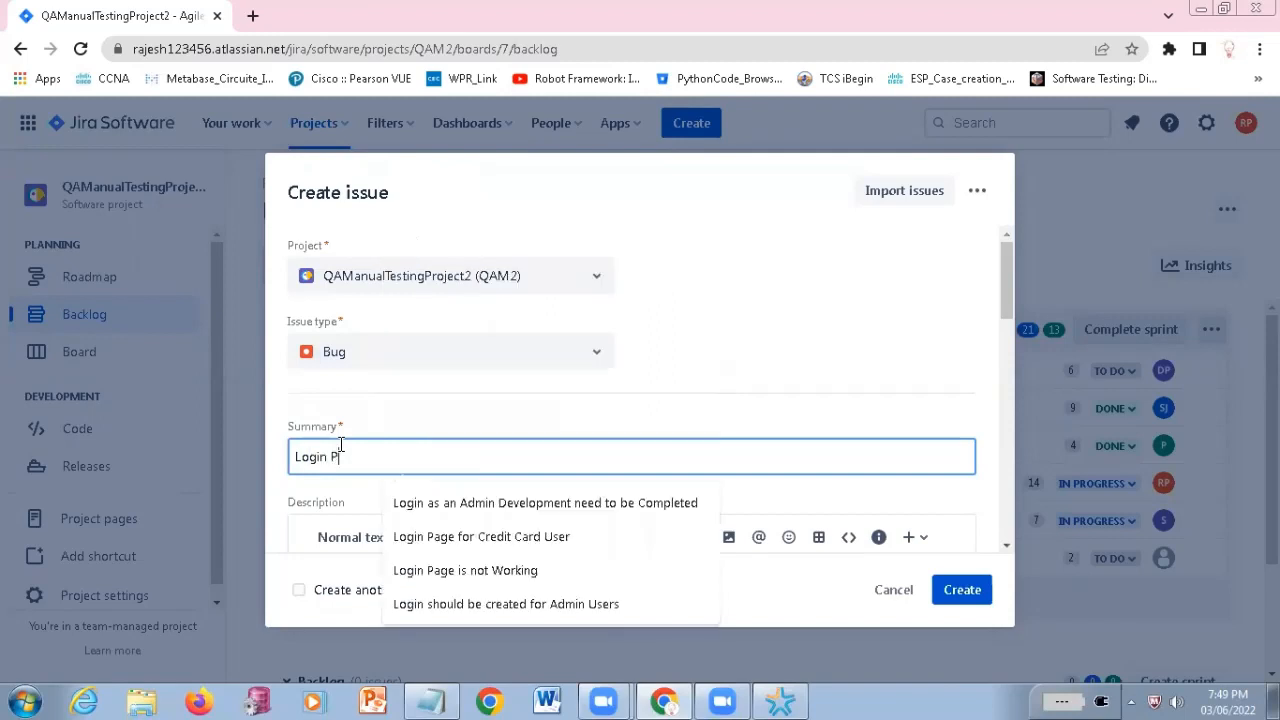
type("age")
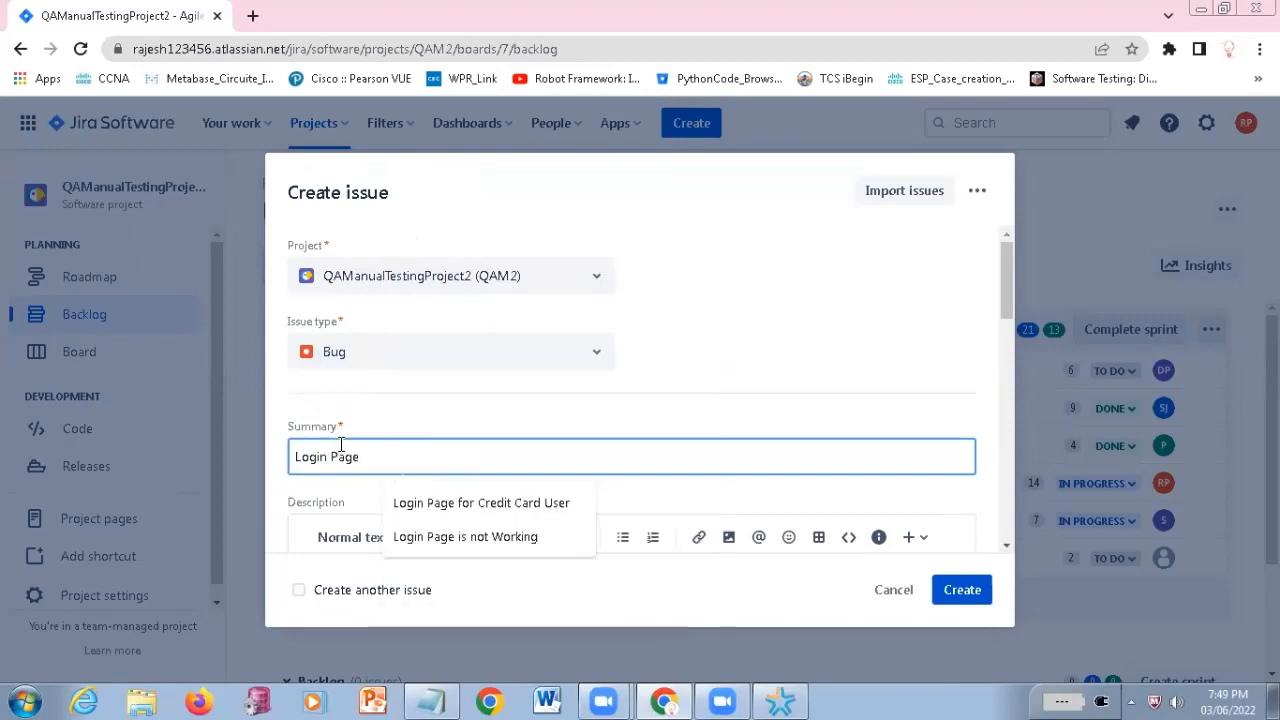
type(" Bug")
Copy the summary text "Login Page Bug" into the bug's description
key("ctrl+a")
key("ctrl+c")
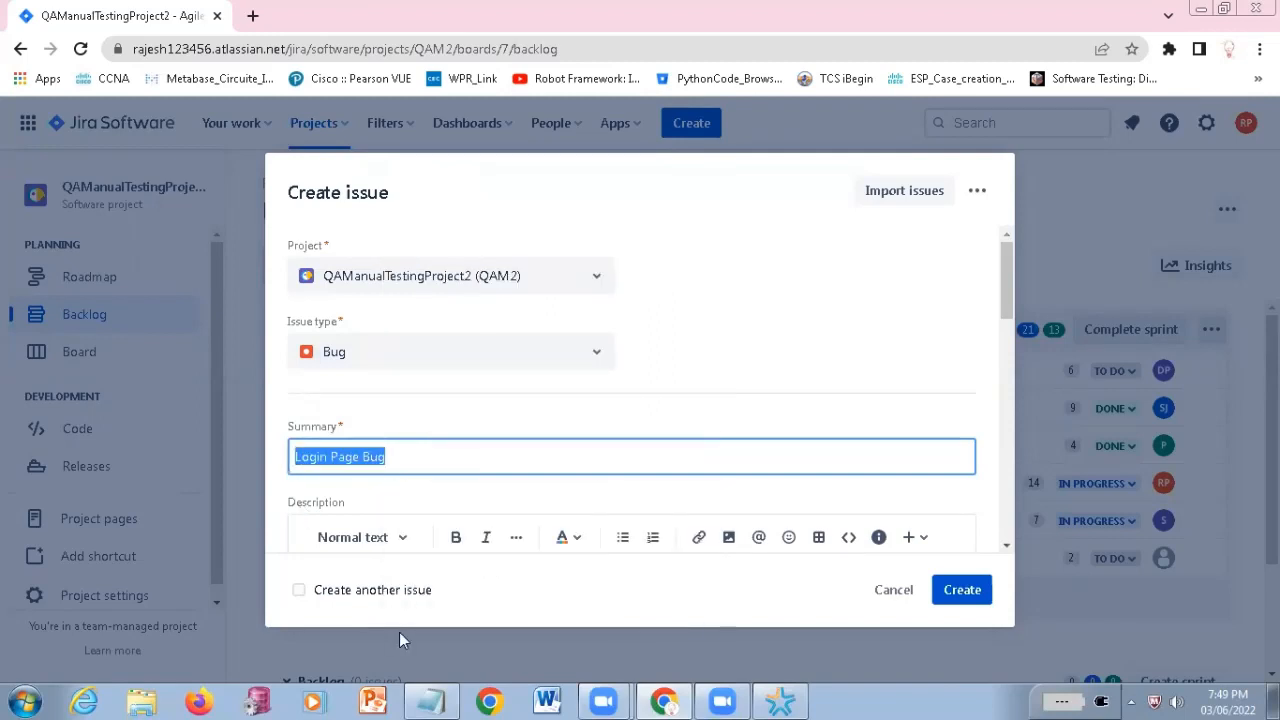
scroll(480, 512, "down", 2)
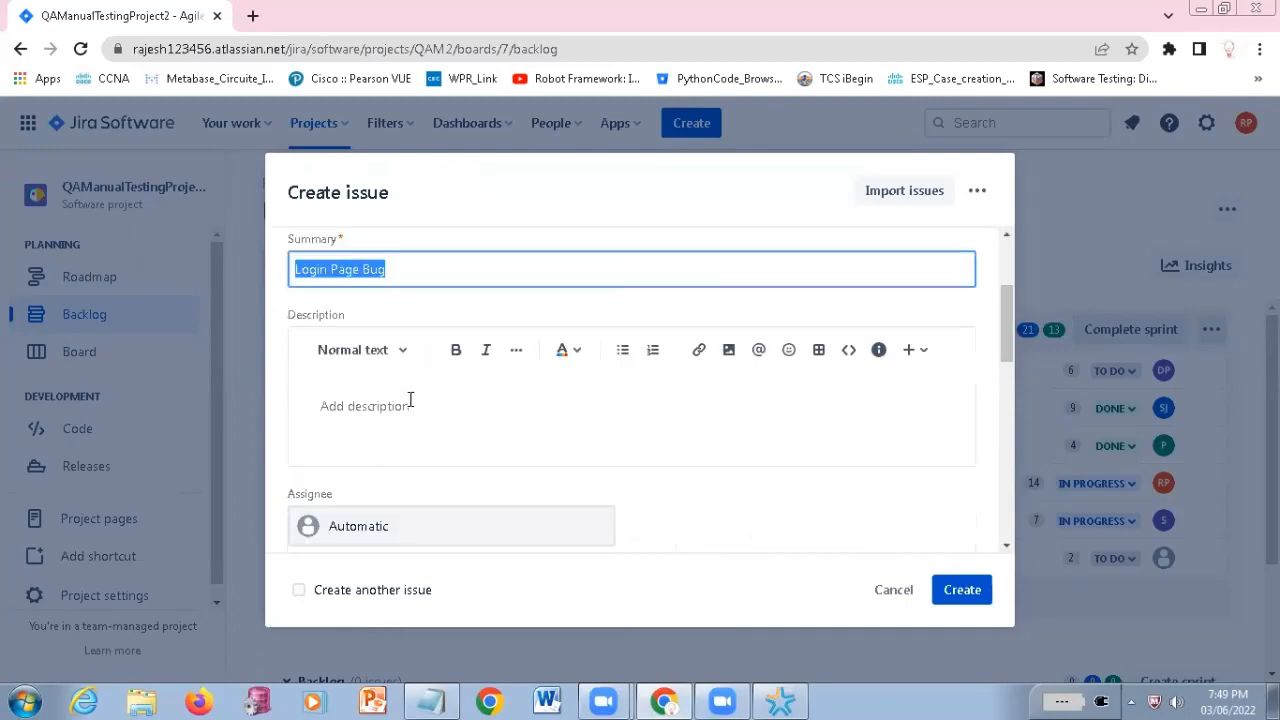
left_click(410, 400)
key("ctrl+v")
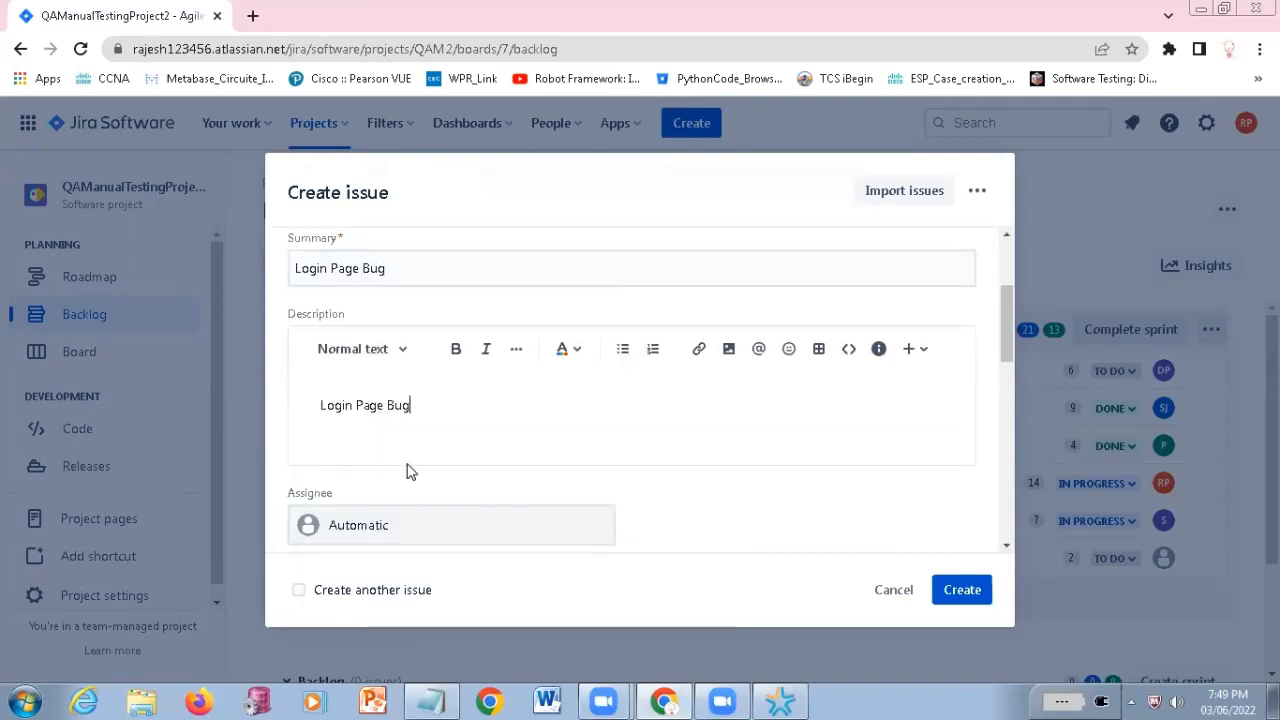
Set the story point estimate to 2, leaving the assignee automatic and the sprint, linked issue and restriction empty
scroll(317, 363, "down", 3)
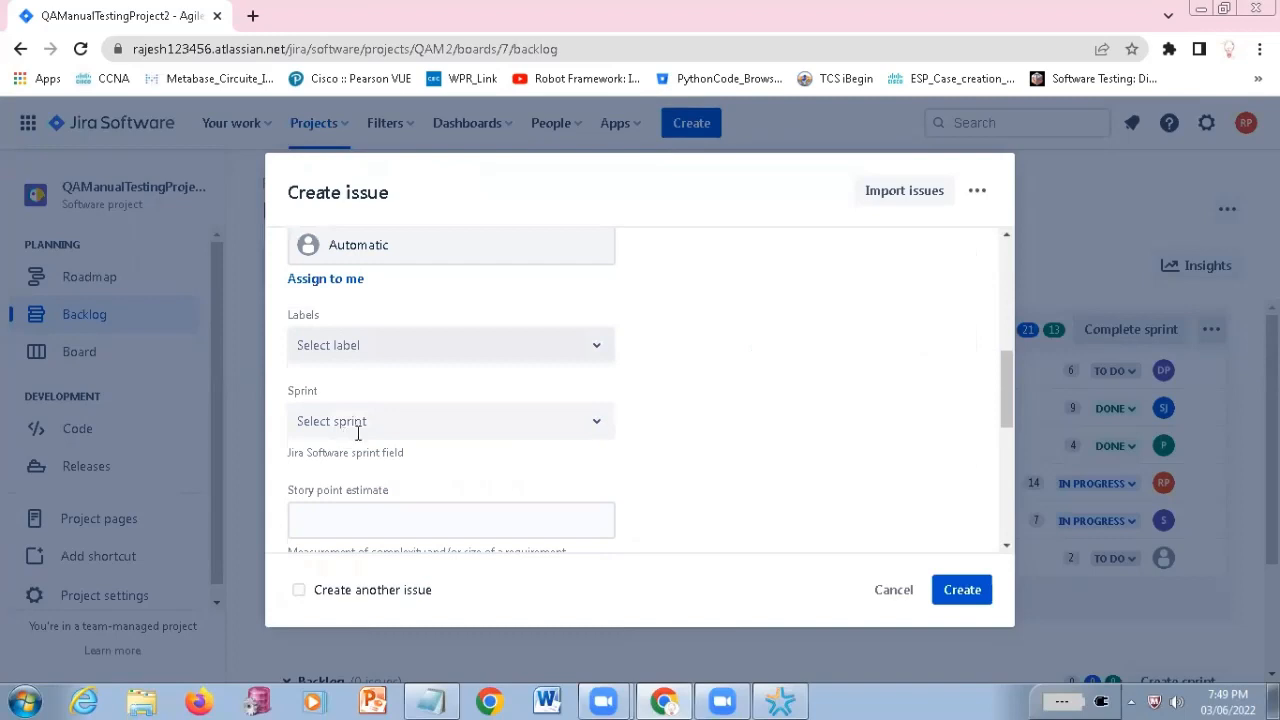
scroll(382, 429, "down", 1)
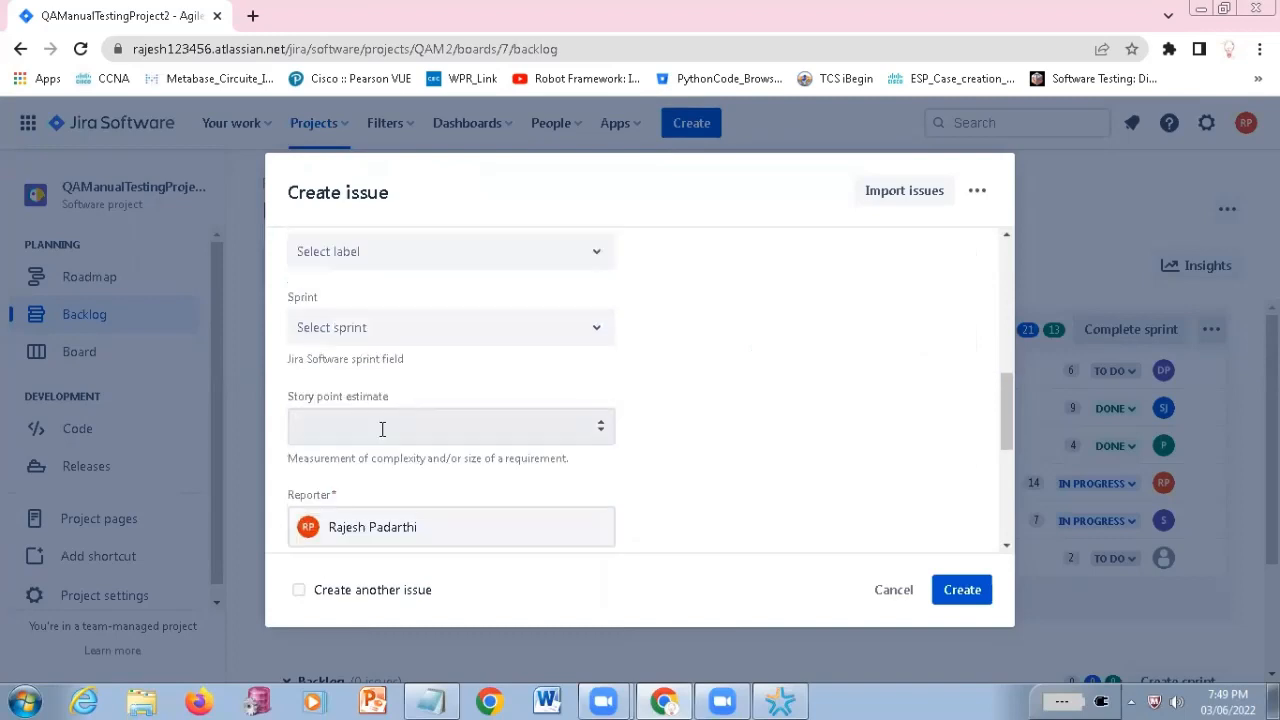
left_click(382, 429)
type("2")
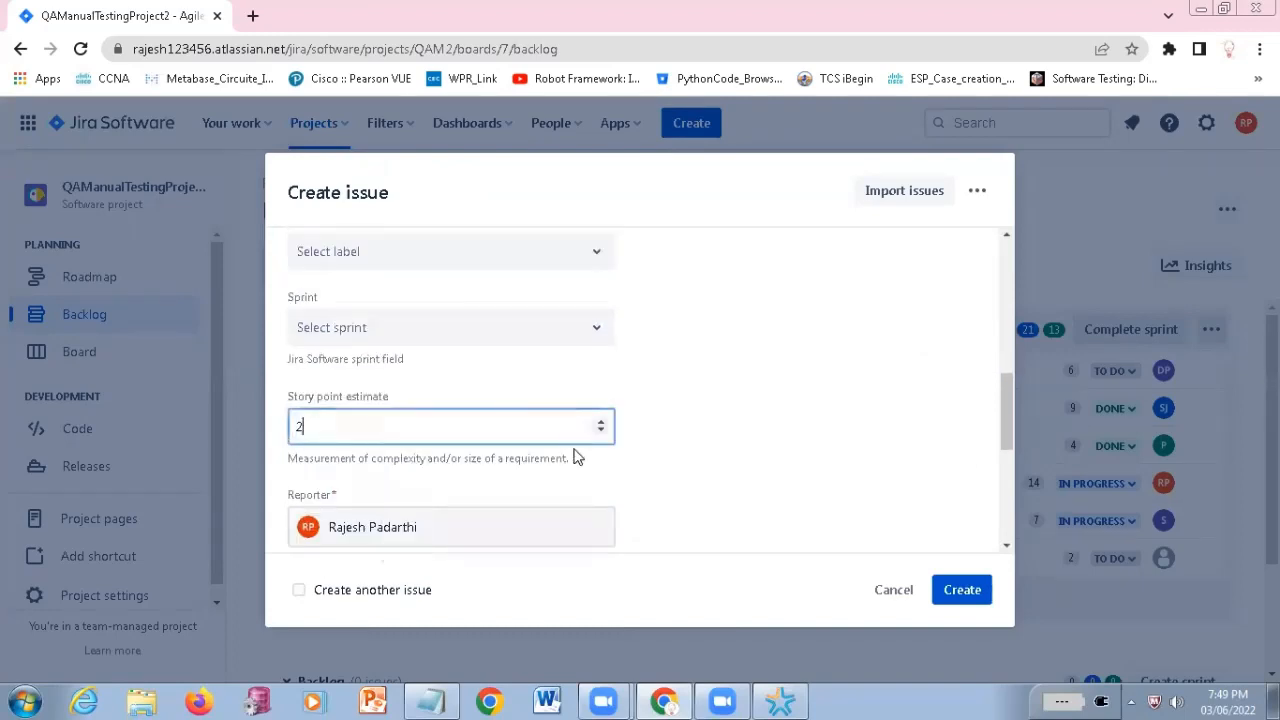
scroll(557, 491, "down", 1)
scroll(471, 523, "down", 1)
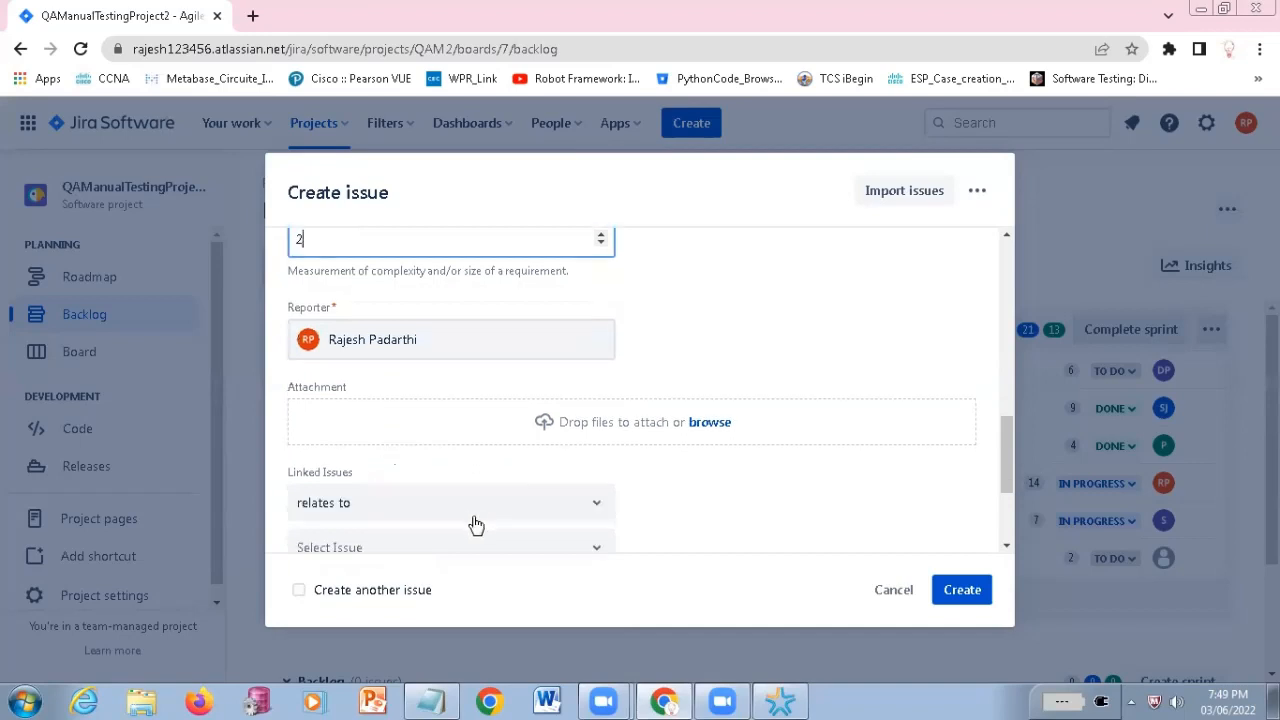
scroll(335, 408, "down", 2)
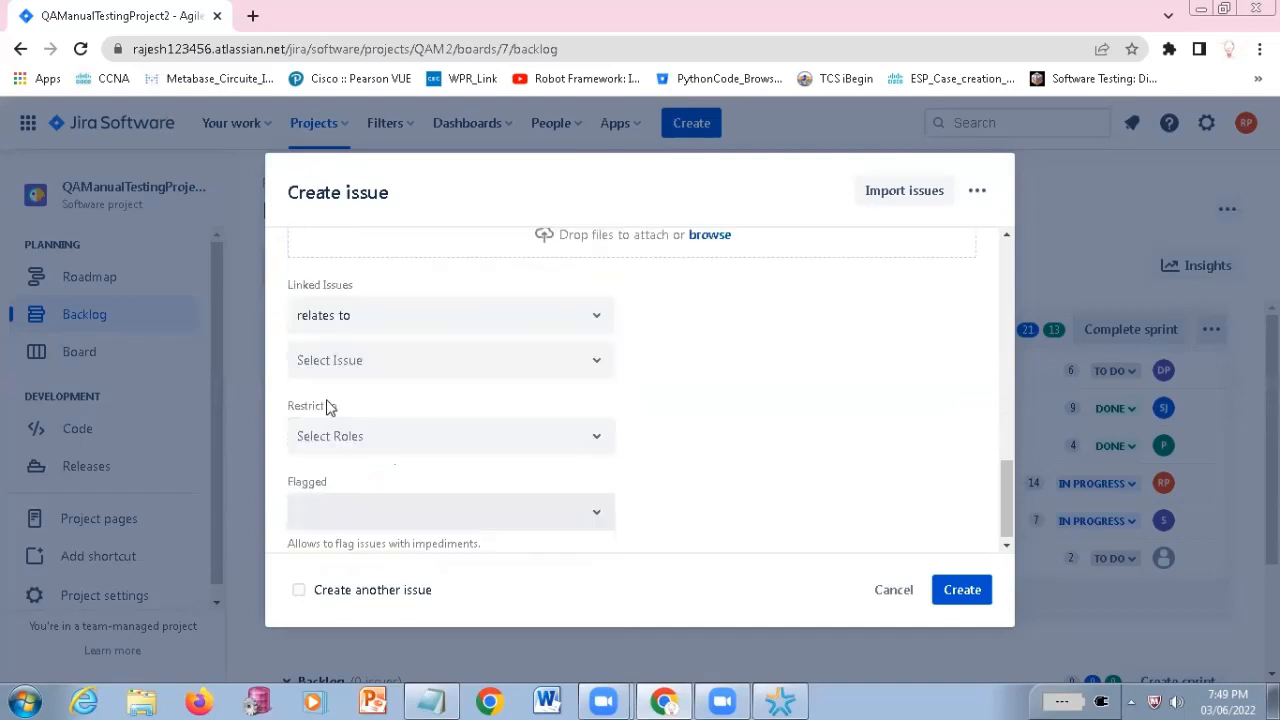
Link the new bug to QAM2-3 LoginPageFunctionality-Dev with the "relates to" relation, leave it unrestricted, and create it
left_click(596, 322)
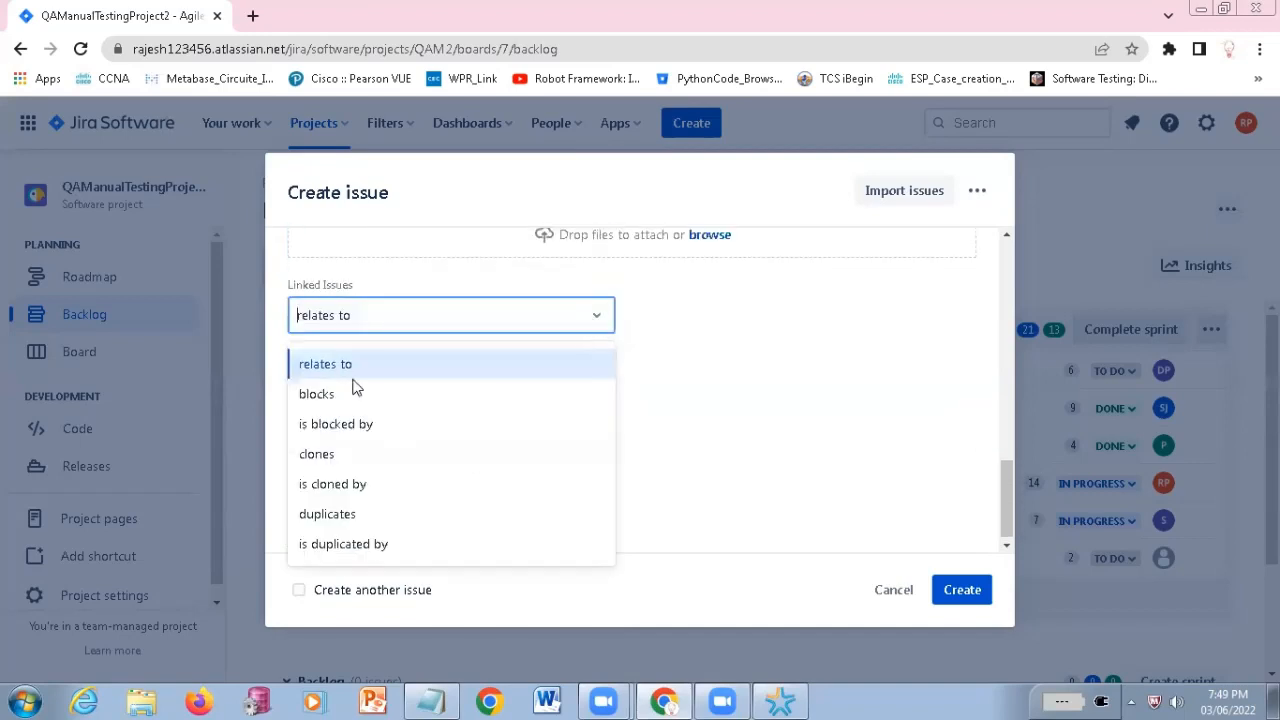
left_click(457, 357)
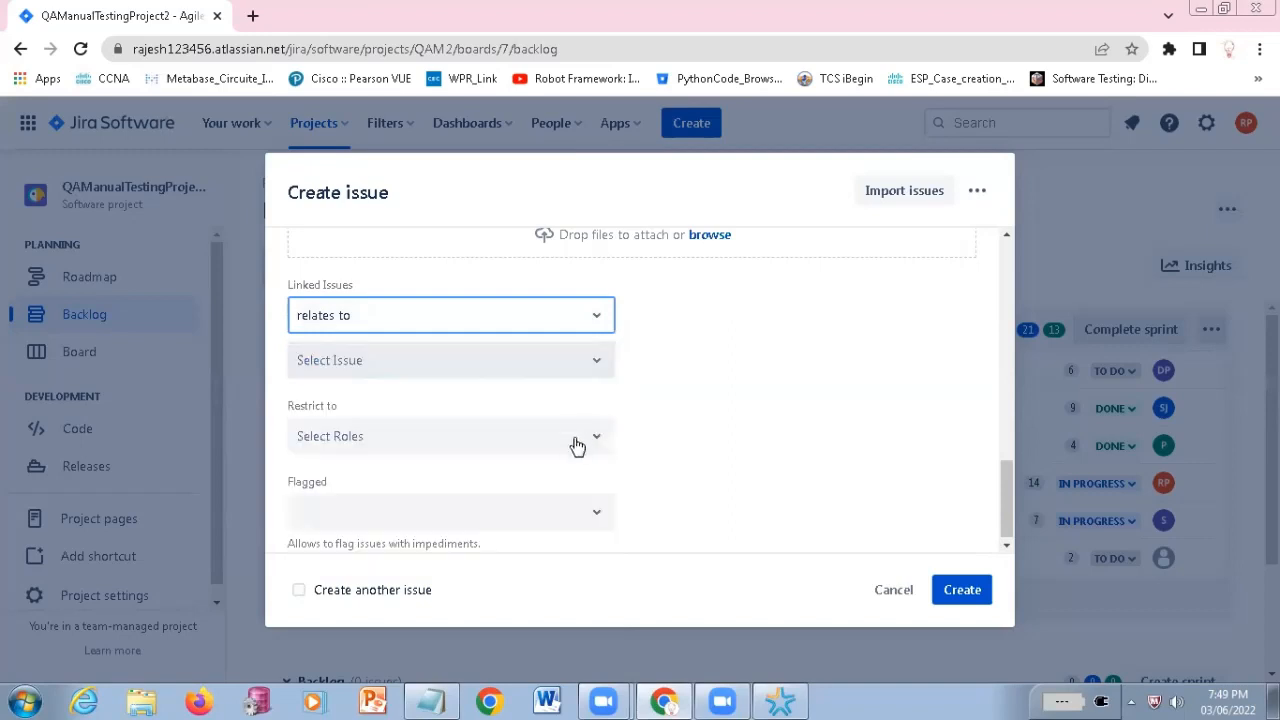
left_click(596, 441)
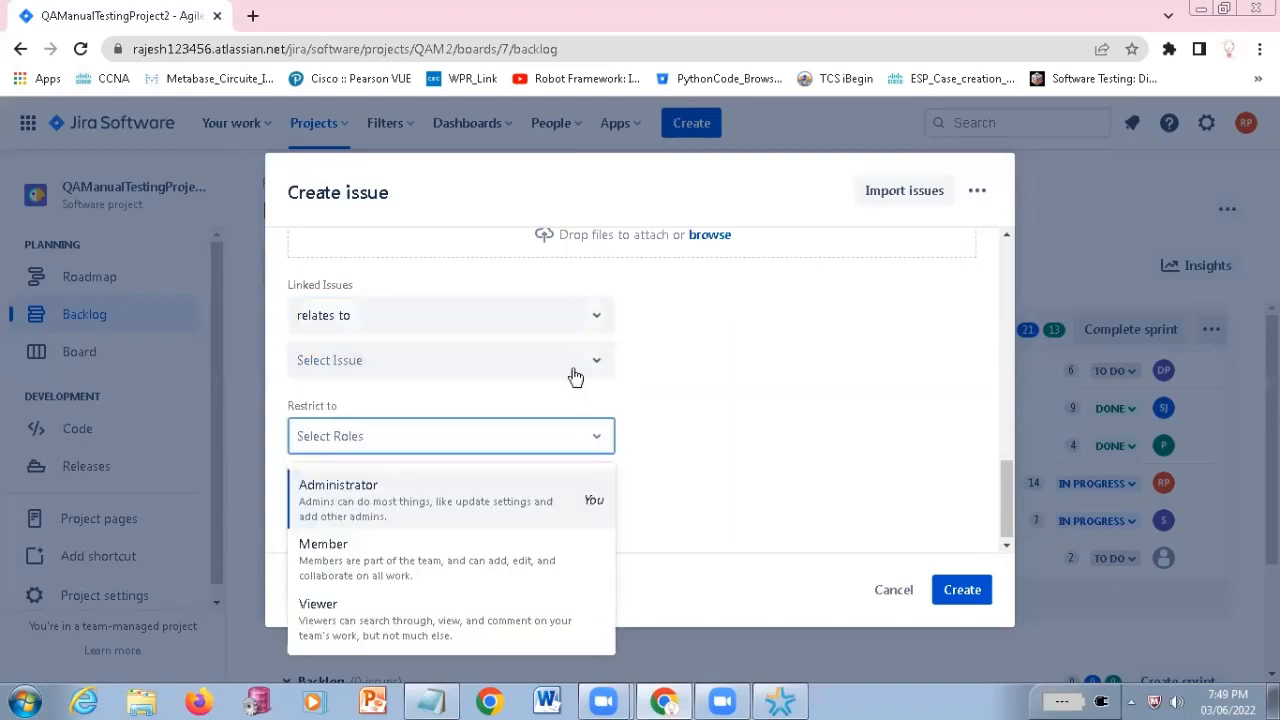
left_click(575, 370)
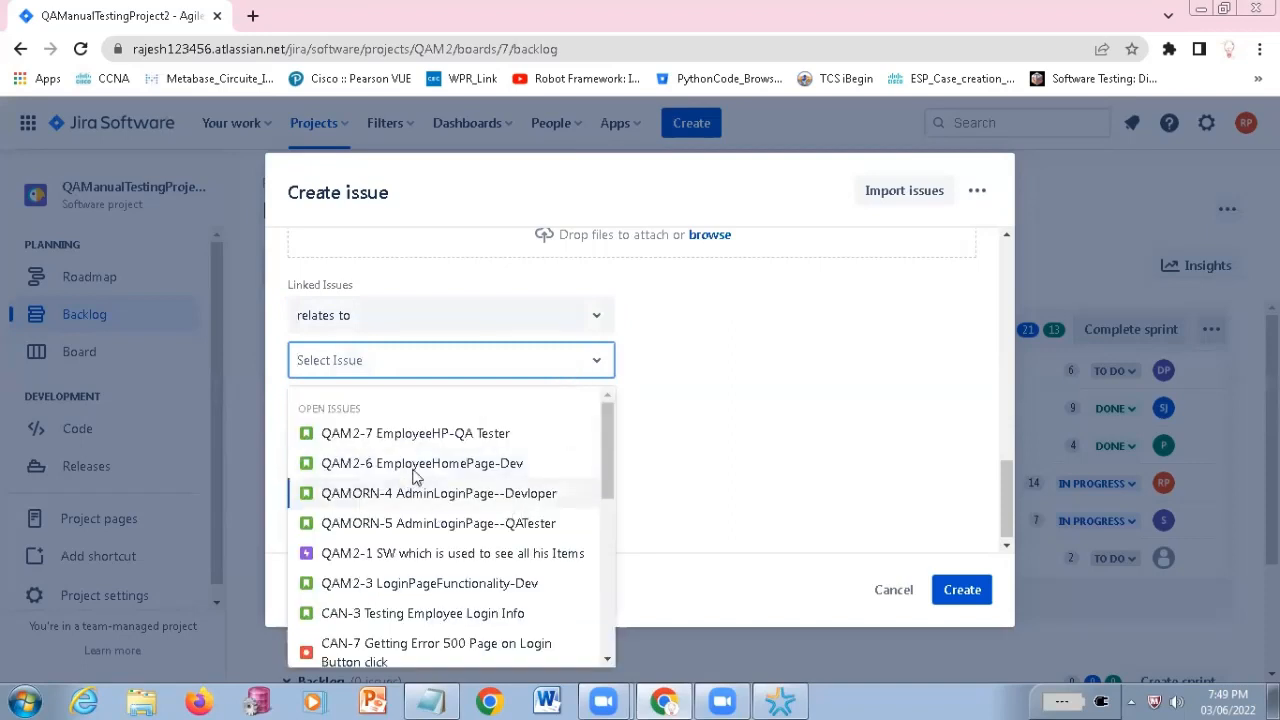
left_click(455, 587)
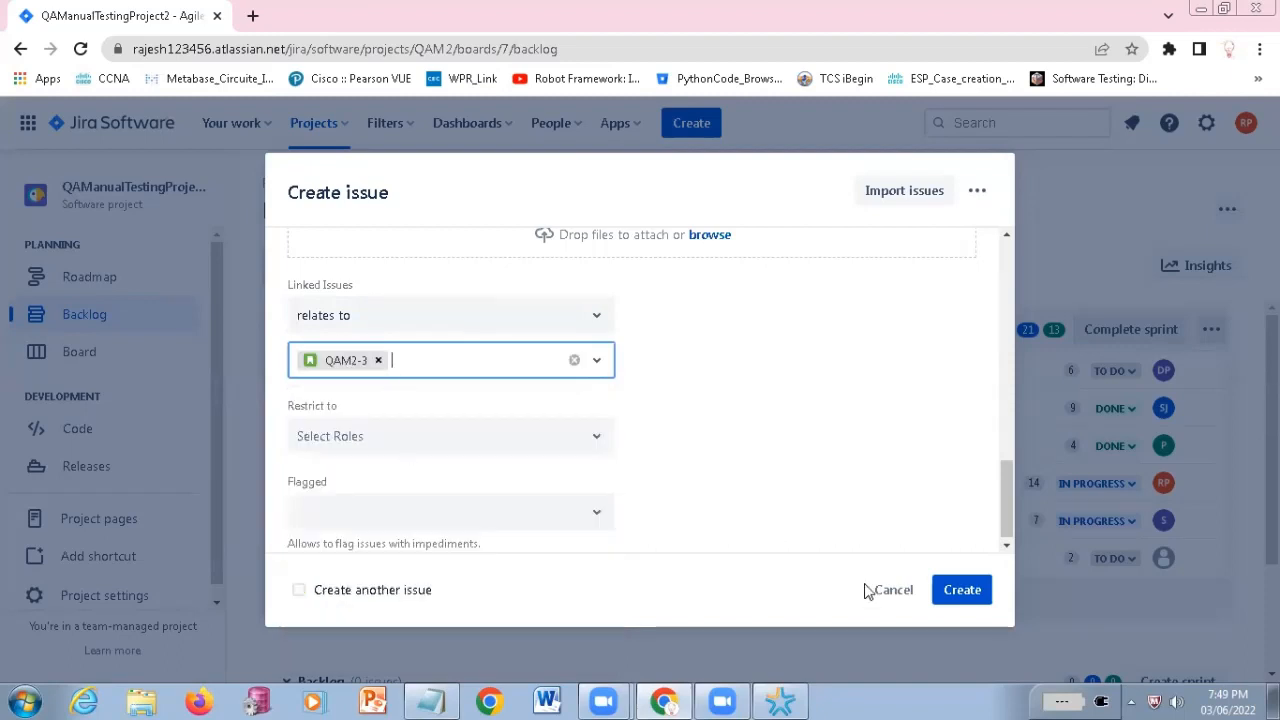
left_click(960, 597)
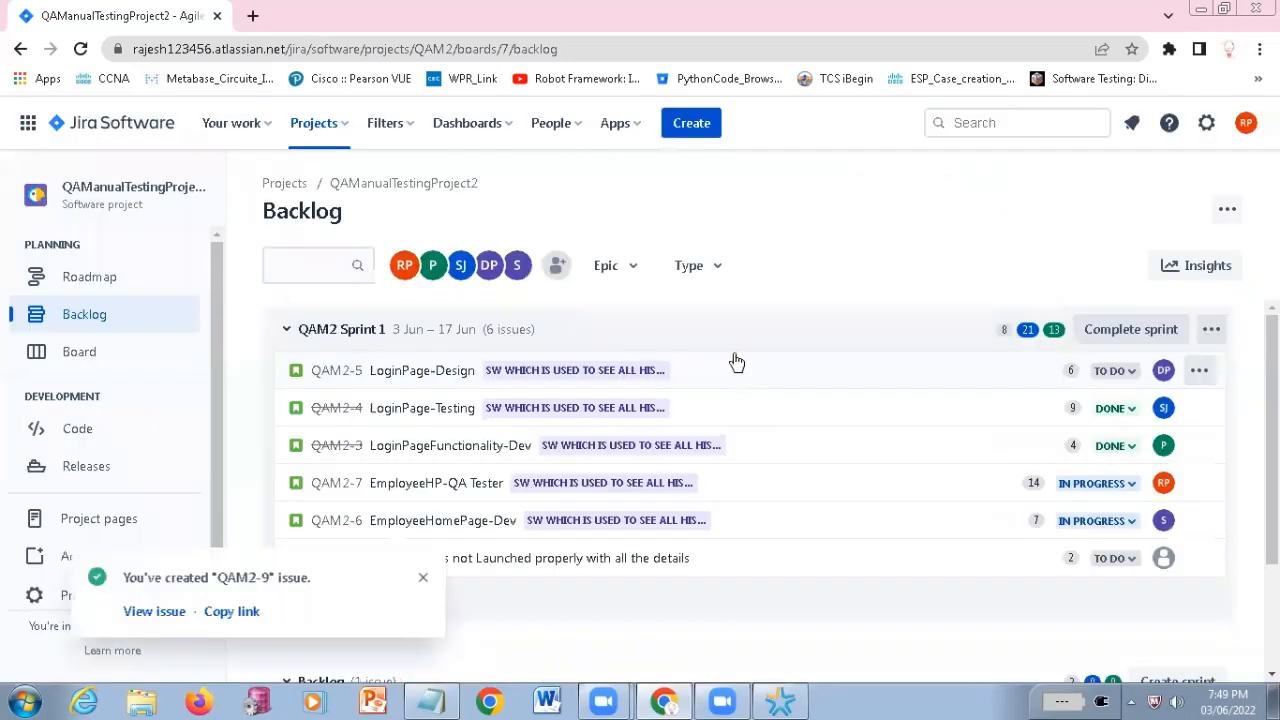
left_click(428, 579)
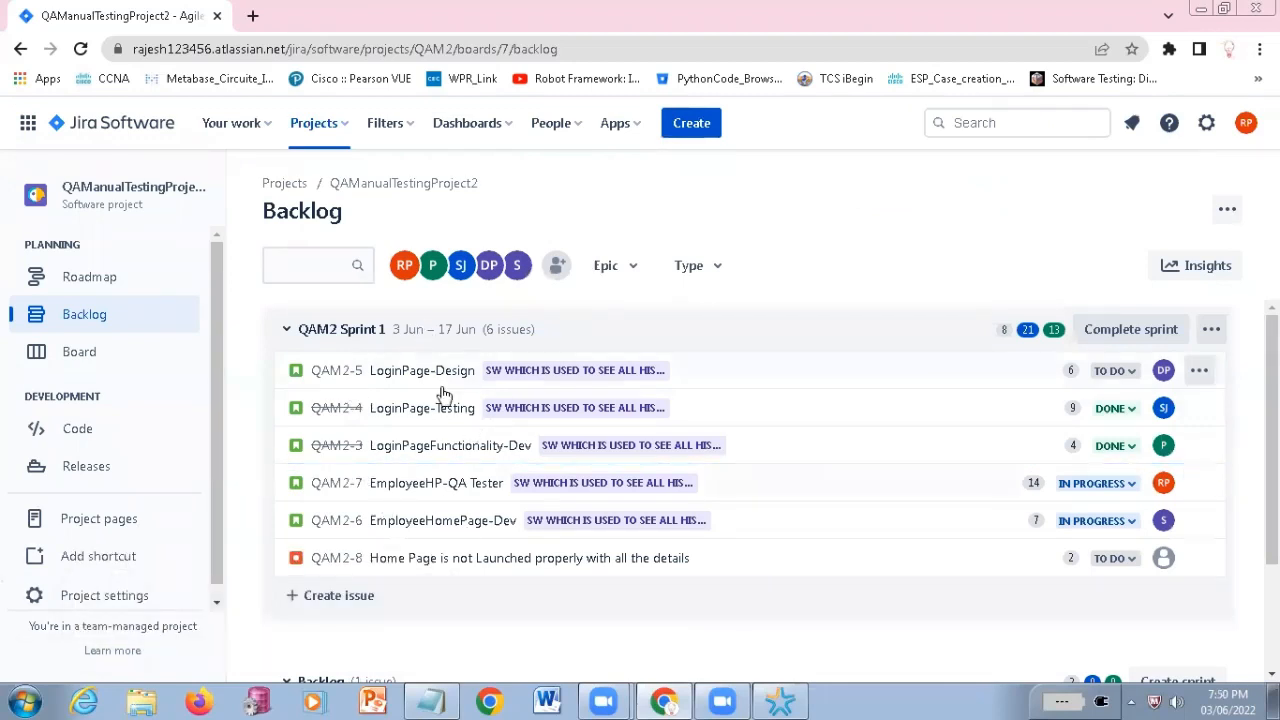
Compare where the home page bug and the Login Page Bug are listed in QAM2 Sprint 1 and the backlog
scroll(729, 435, "down", 1)
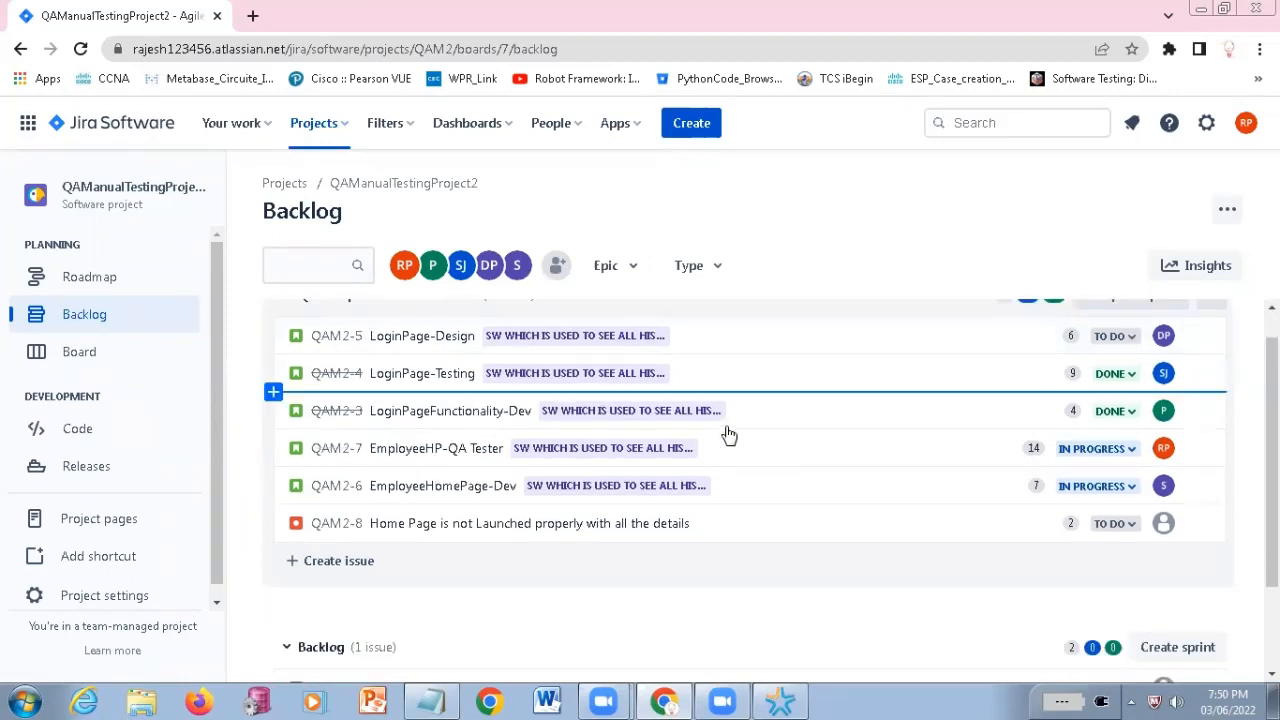
scroll(390, 585, "down", 2)
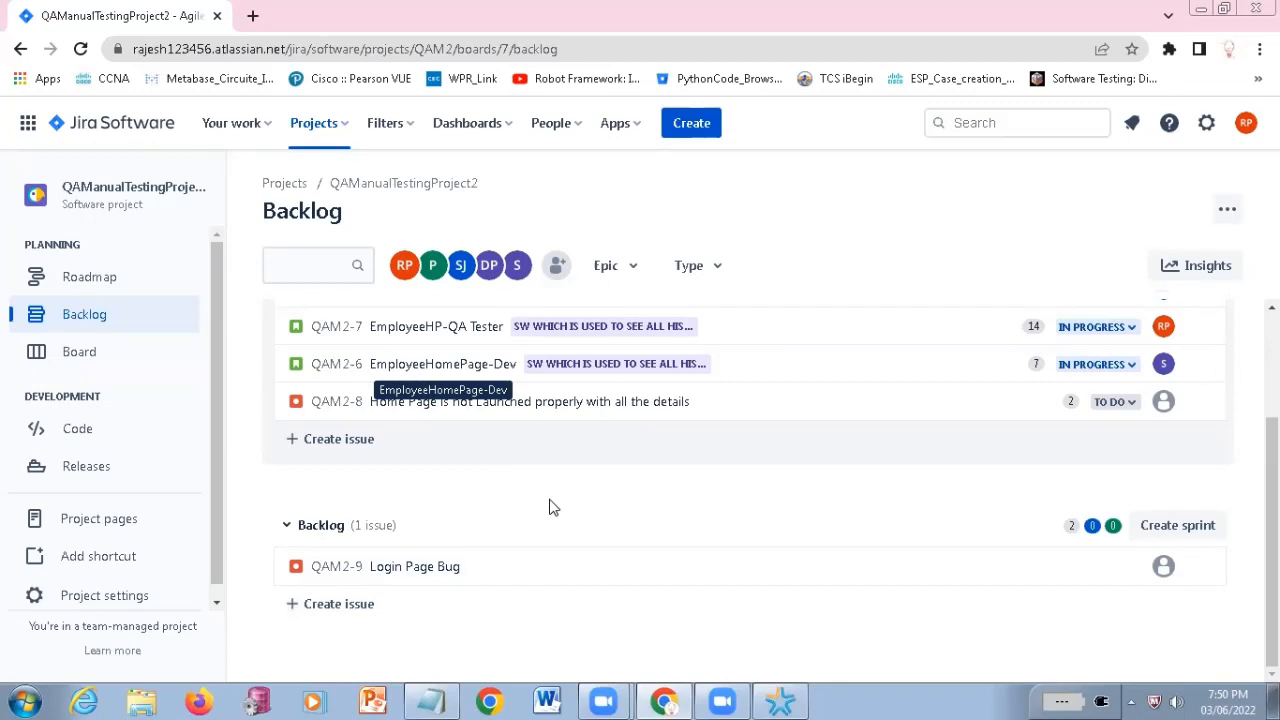
scroll(480, 495, "up", 1)
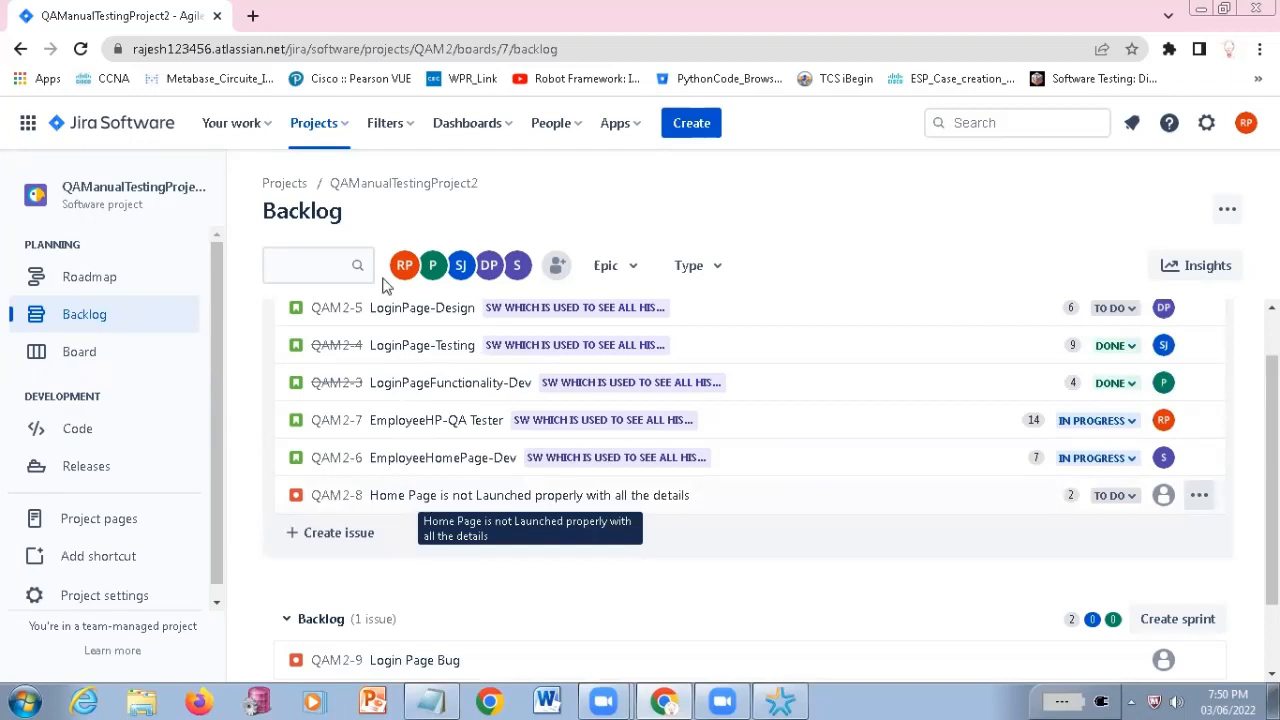
scroll(355, 340, "up", 1)
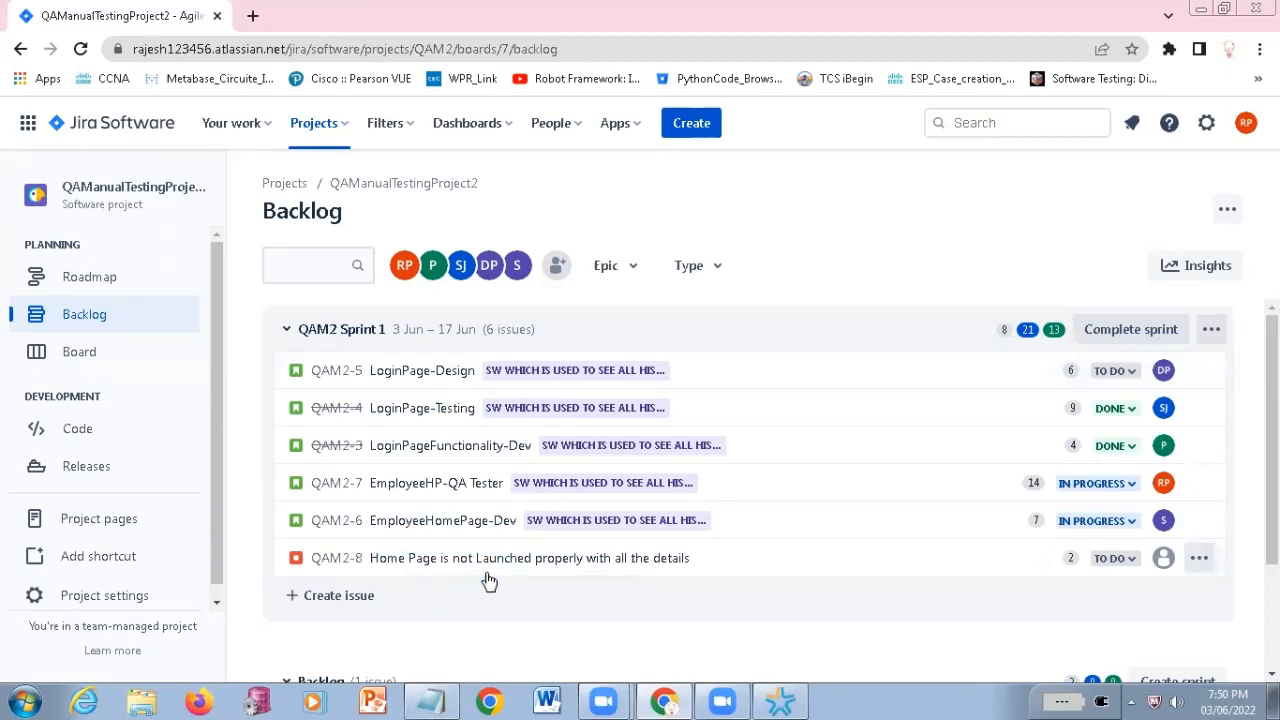
scroll(480, 581, "down", 1)
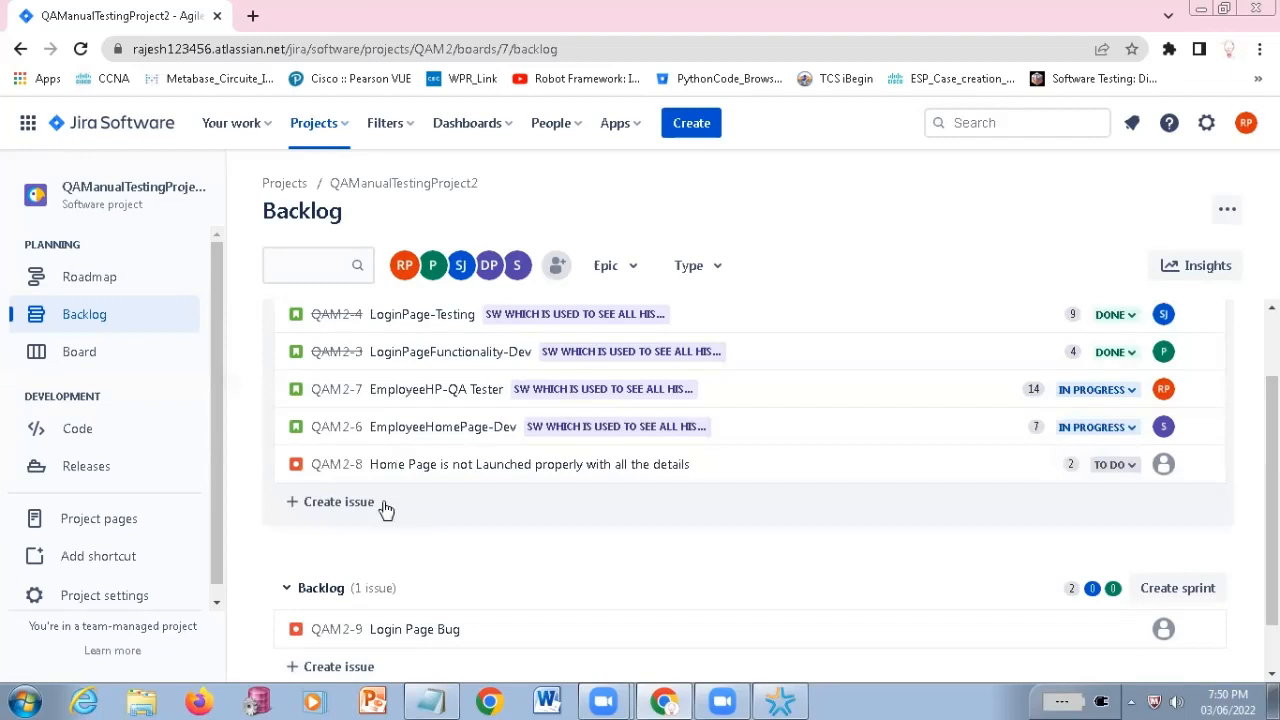
key("alt+space")
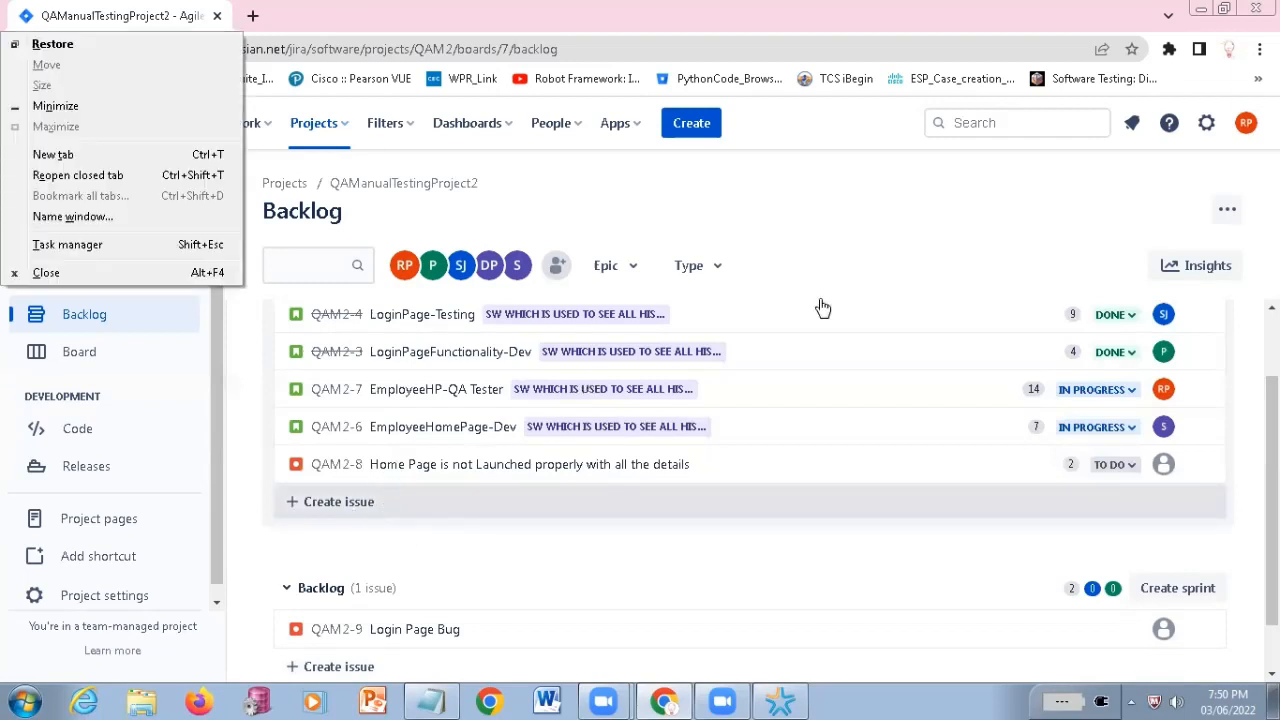
left_click(849, 227)
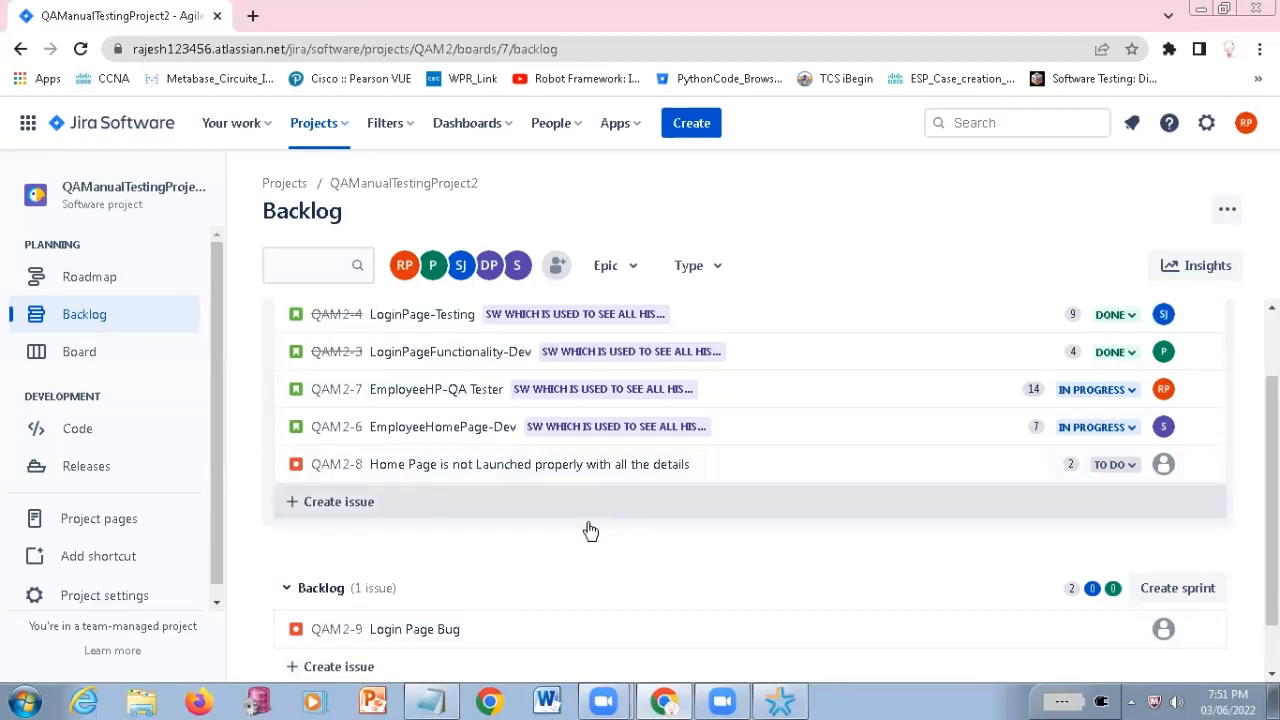
Create two more sprints from the backlog, moving the Login Page Bug into the first and leaving the second empty
scroll(420, 588, "down", 1)
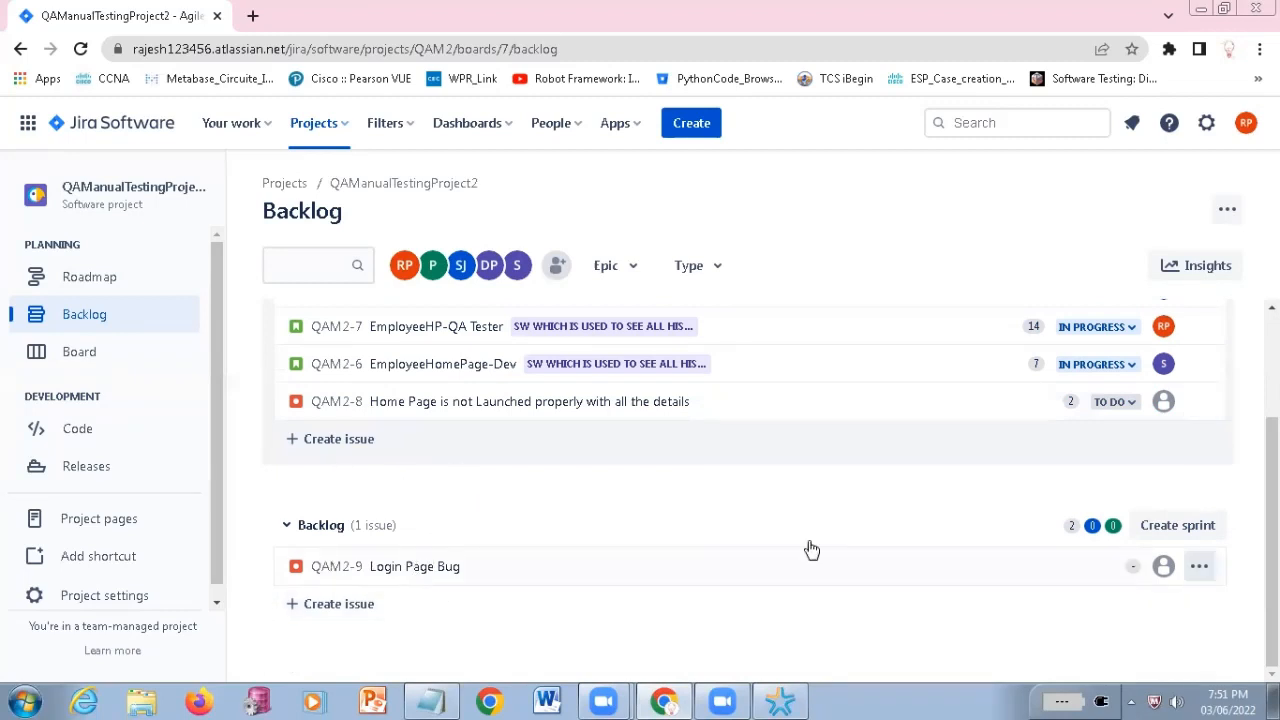
left_click(1178, 527)
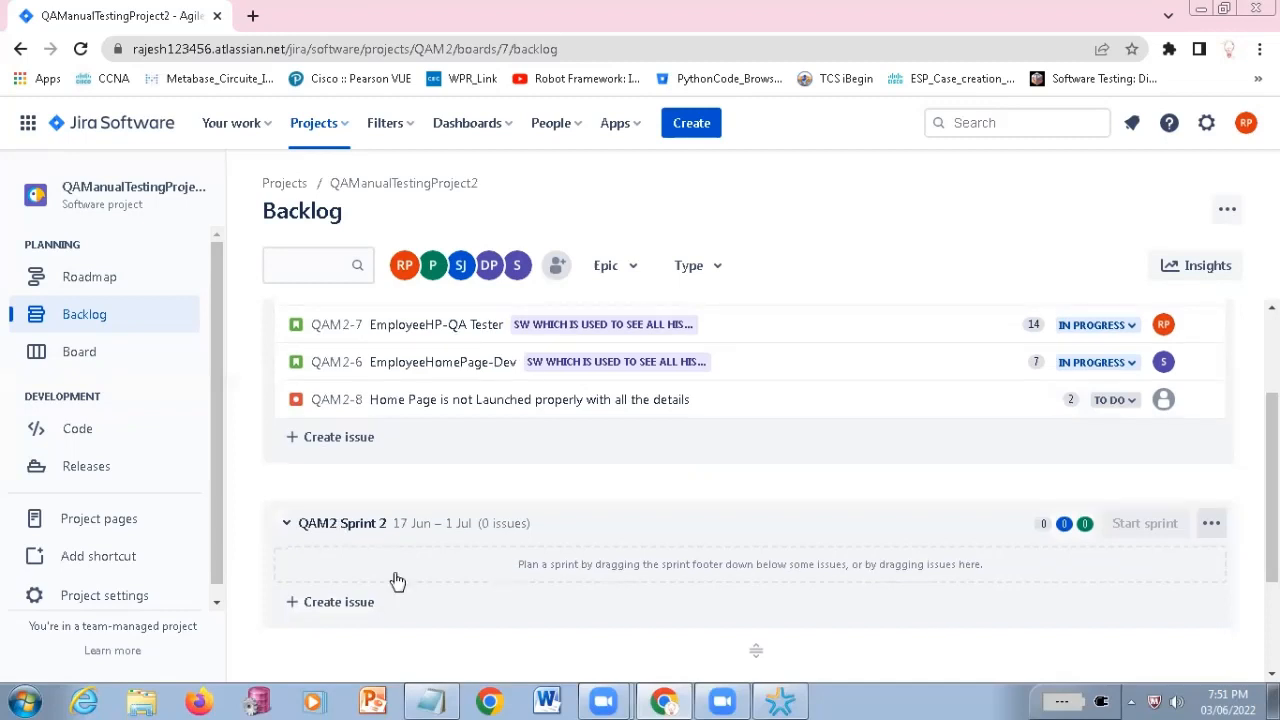
scroll(397, 580, "down", 2)
left_click_drag(386, 566, 401, 398)
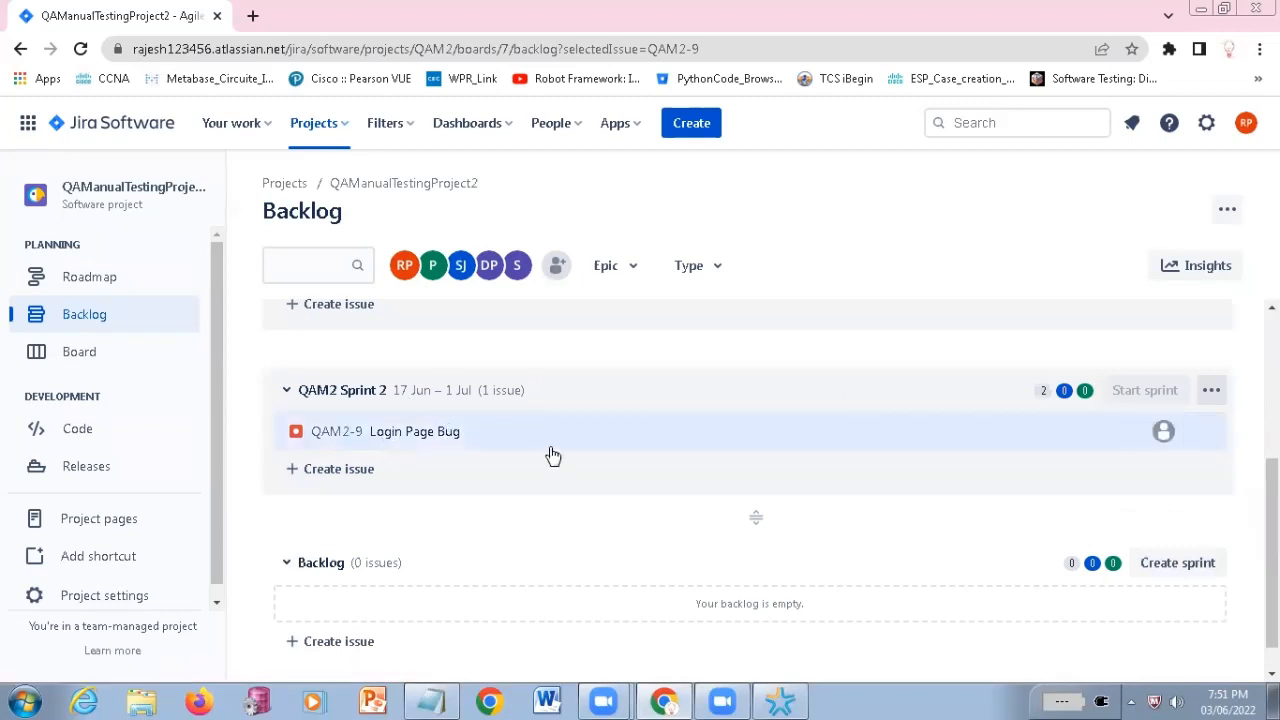
left_click(1178, 565)
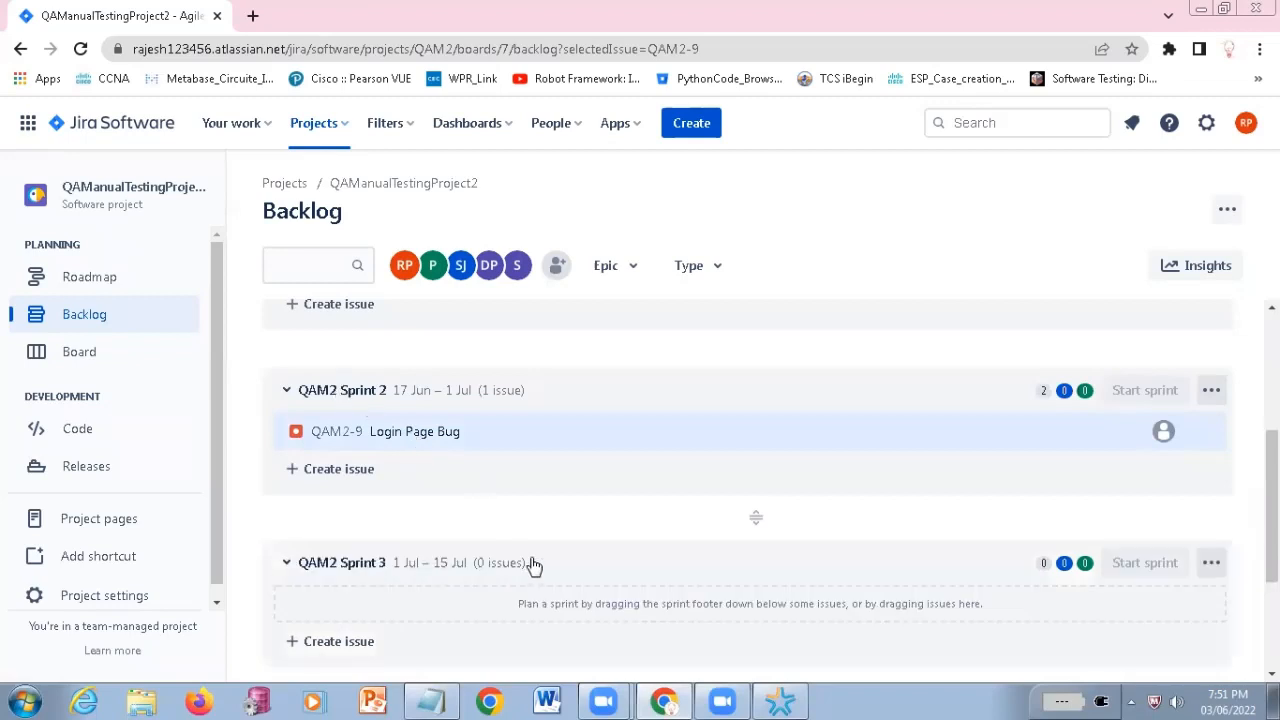
Open the EmployeeHomePage-Dev story from the QAM2 Sprint 1 board and examine its linked issues
scroll(533, 565, "up", 3)
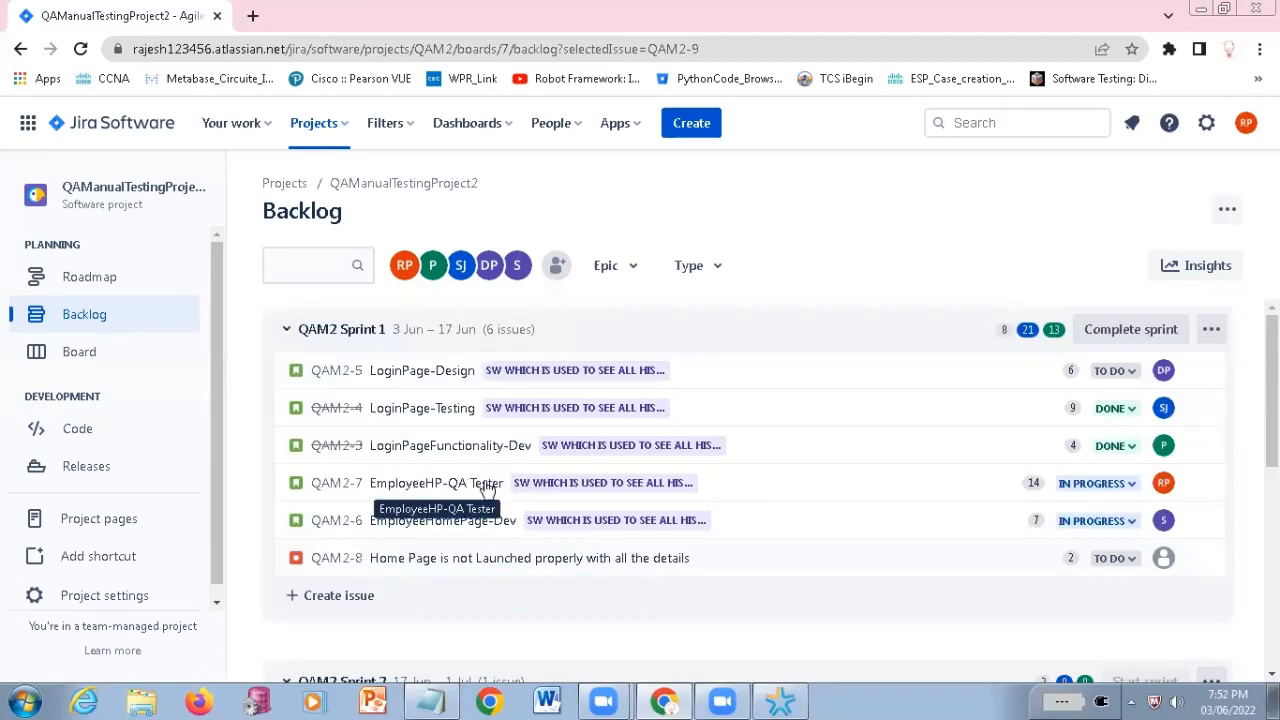
left_click(117, 362)
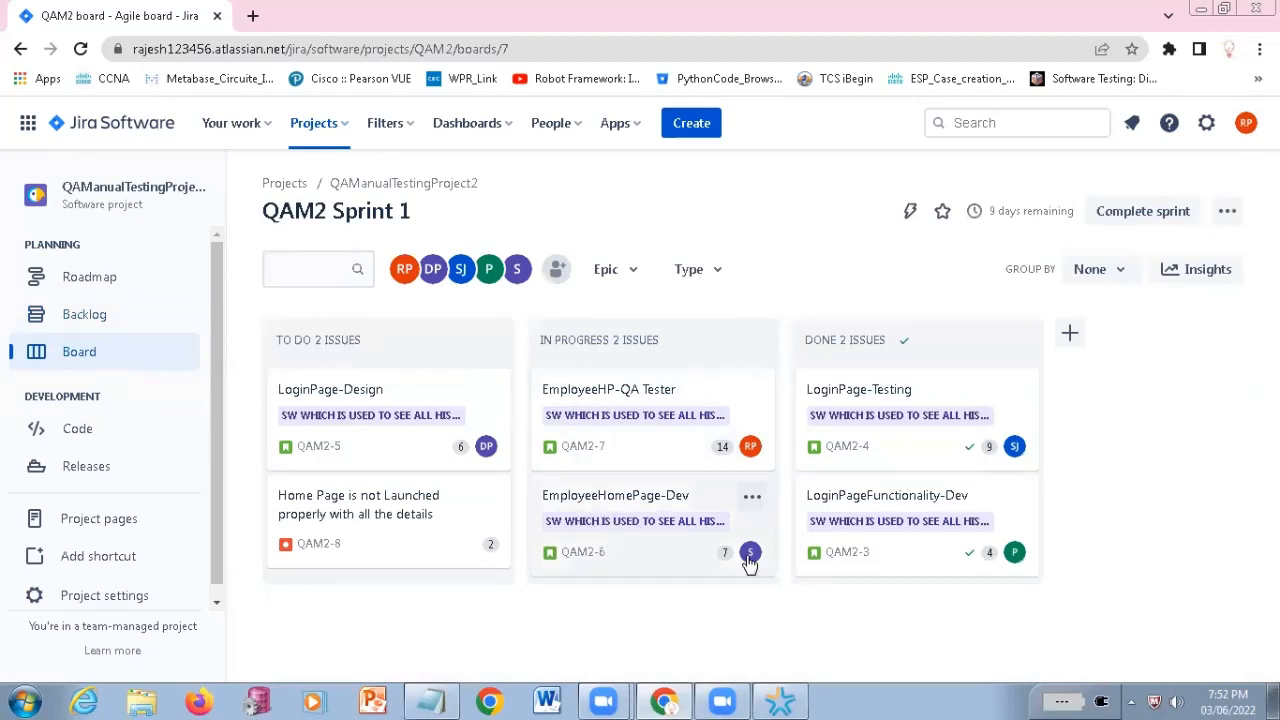
left_click(609, 503)
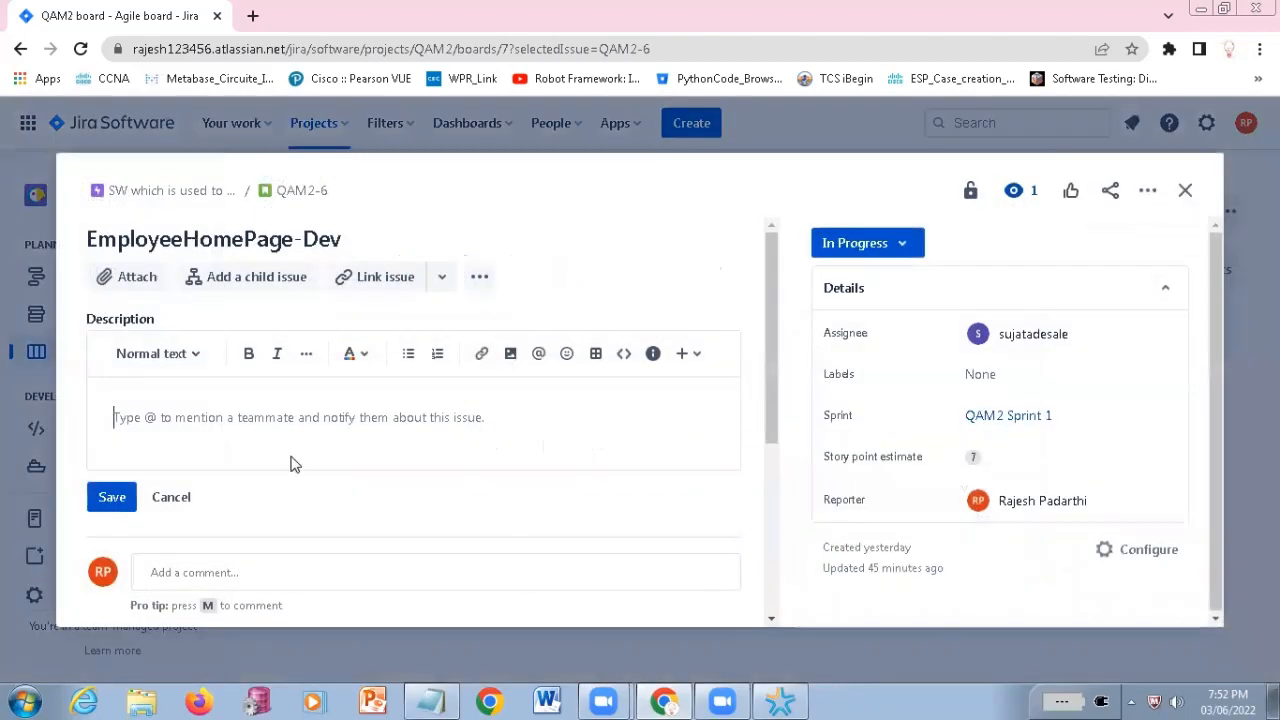
scroll(293, 463, "down", 2)
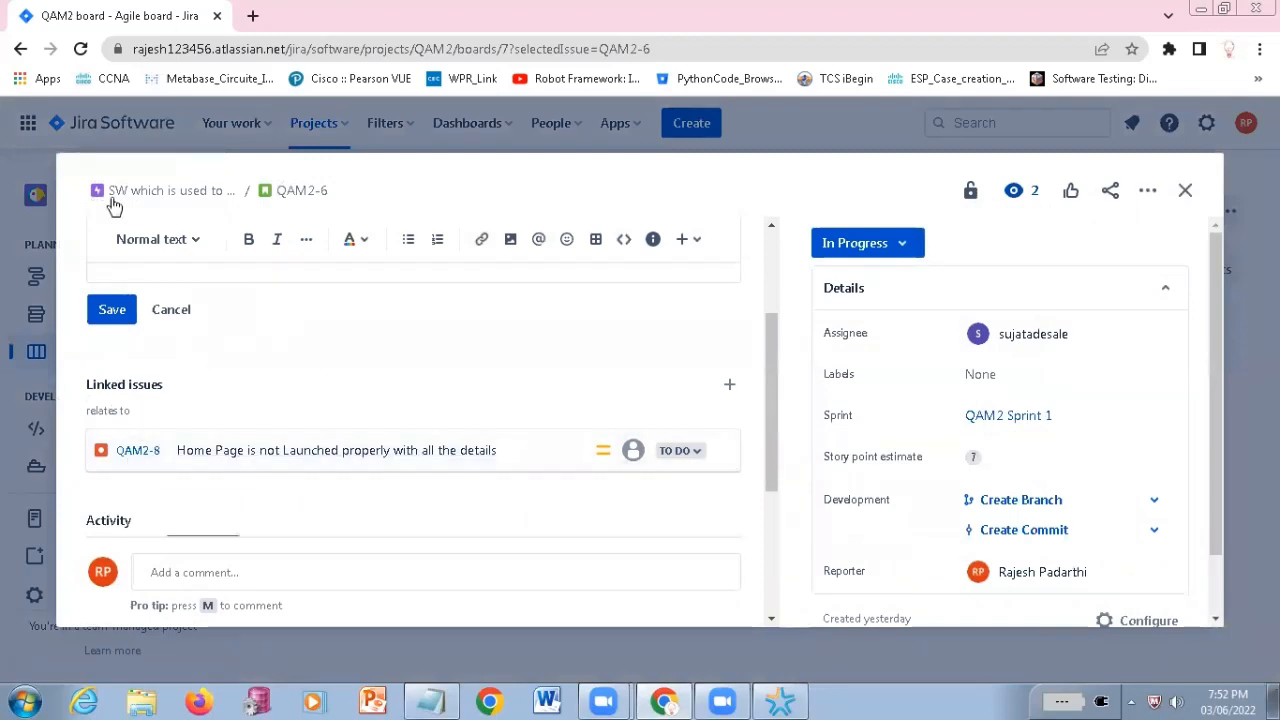
scroll(133, 244, "up", 2)
scroll(197, 408, "down", 2)
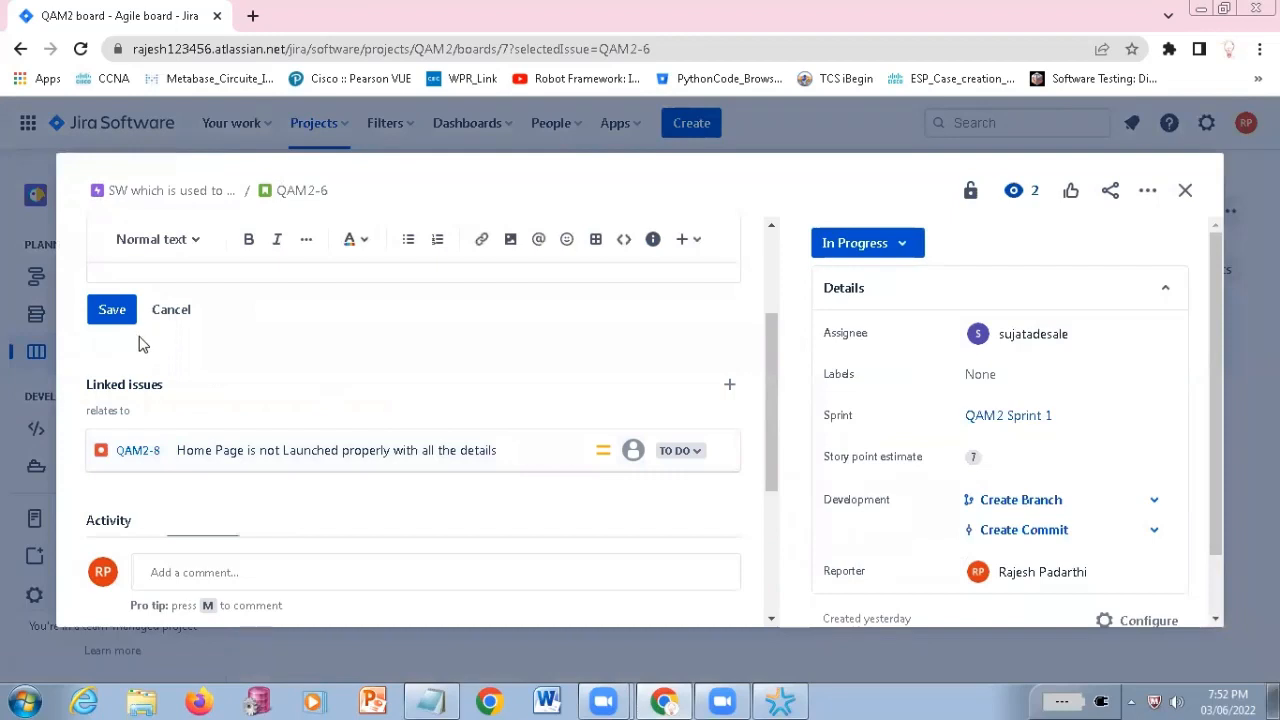
triple_click(85, 395)
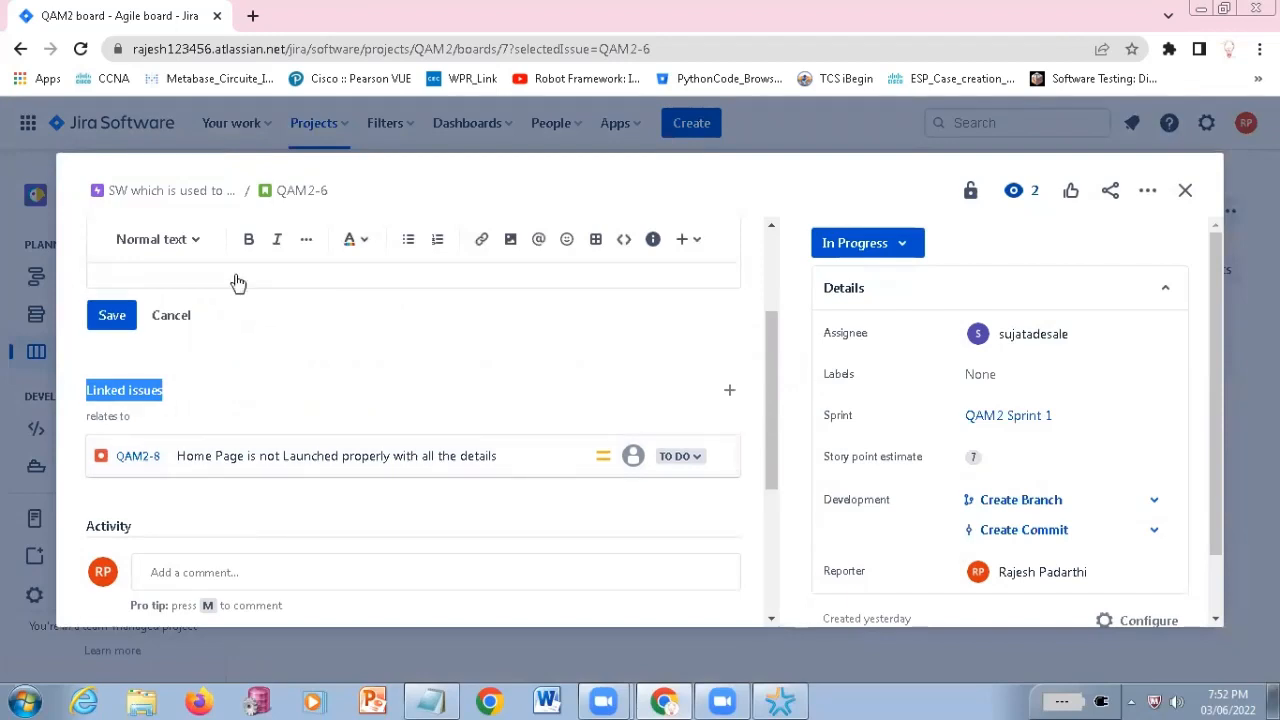
scroll(258, 373, "up", 2)
scroll(322, 391, "down", 2)
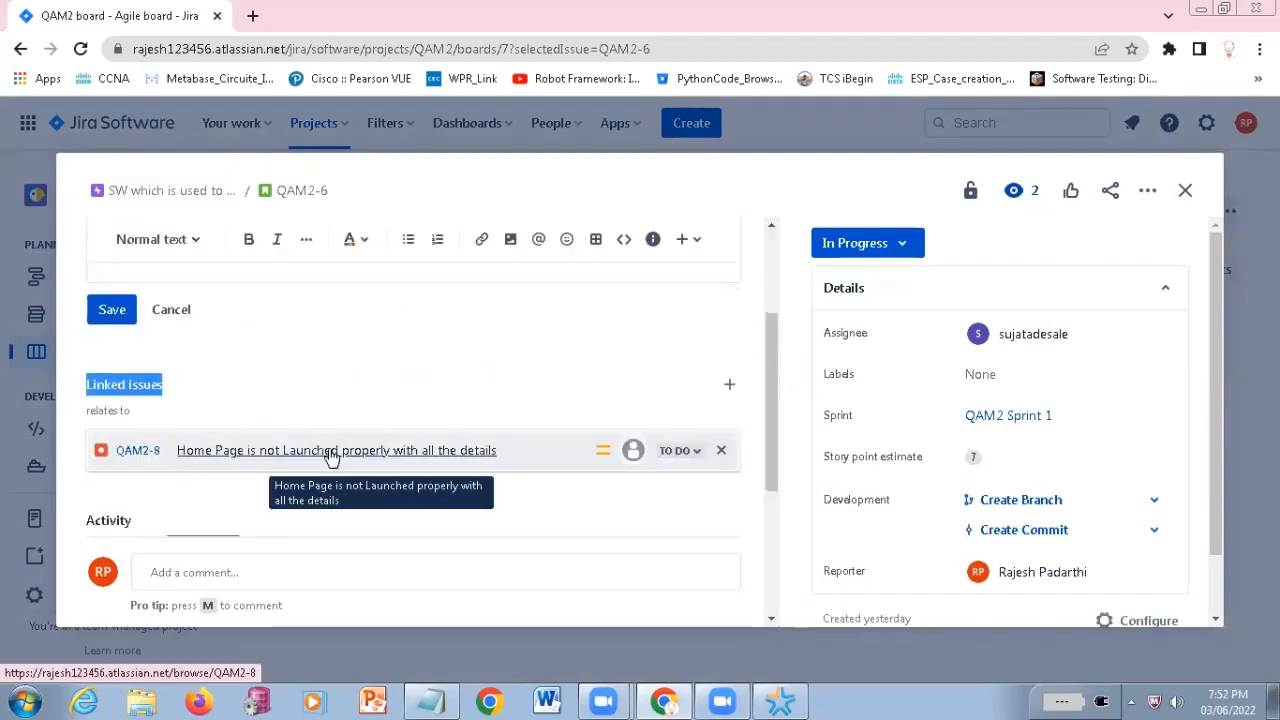
Open the linked home page bug QAM2-8 and assign it to the developer who holds the EmployeeHomePage-Dev story
left_click(637, 457)
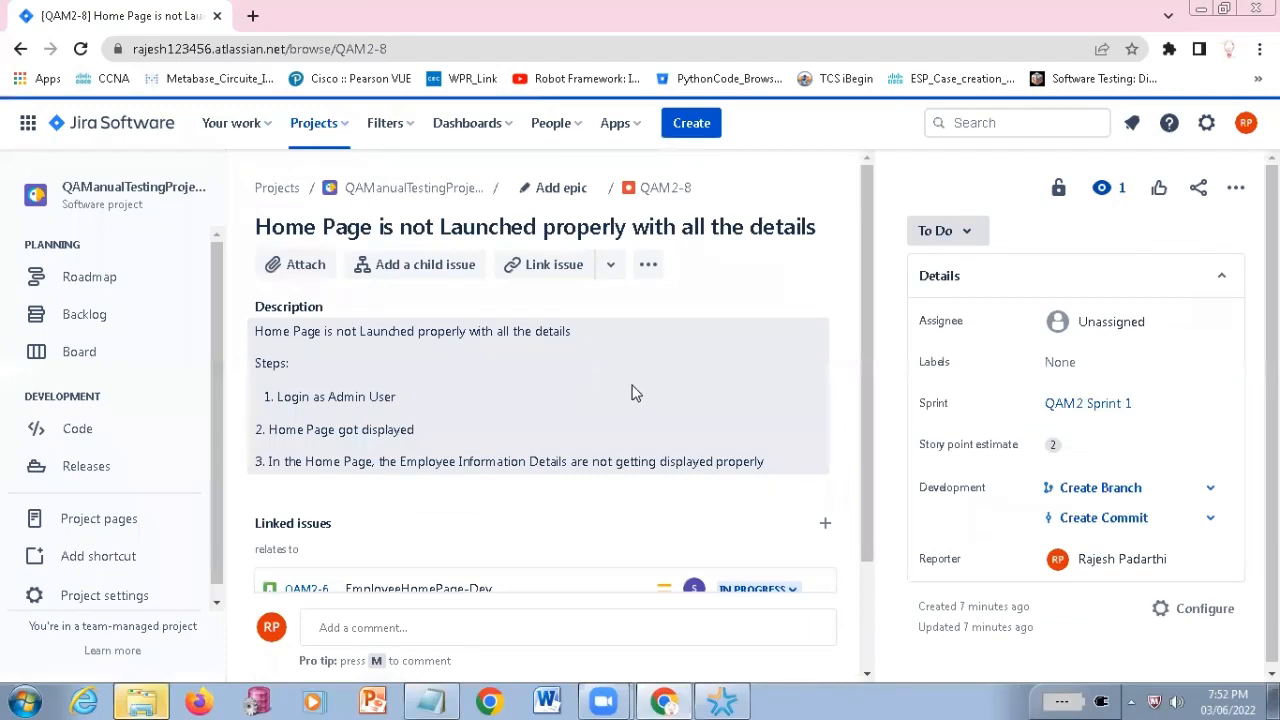
left_click(1098, 324)
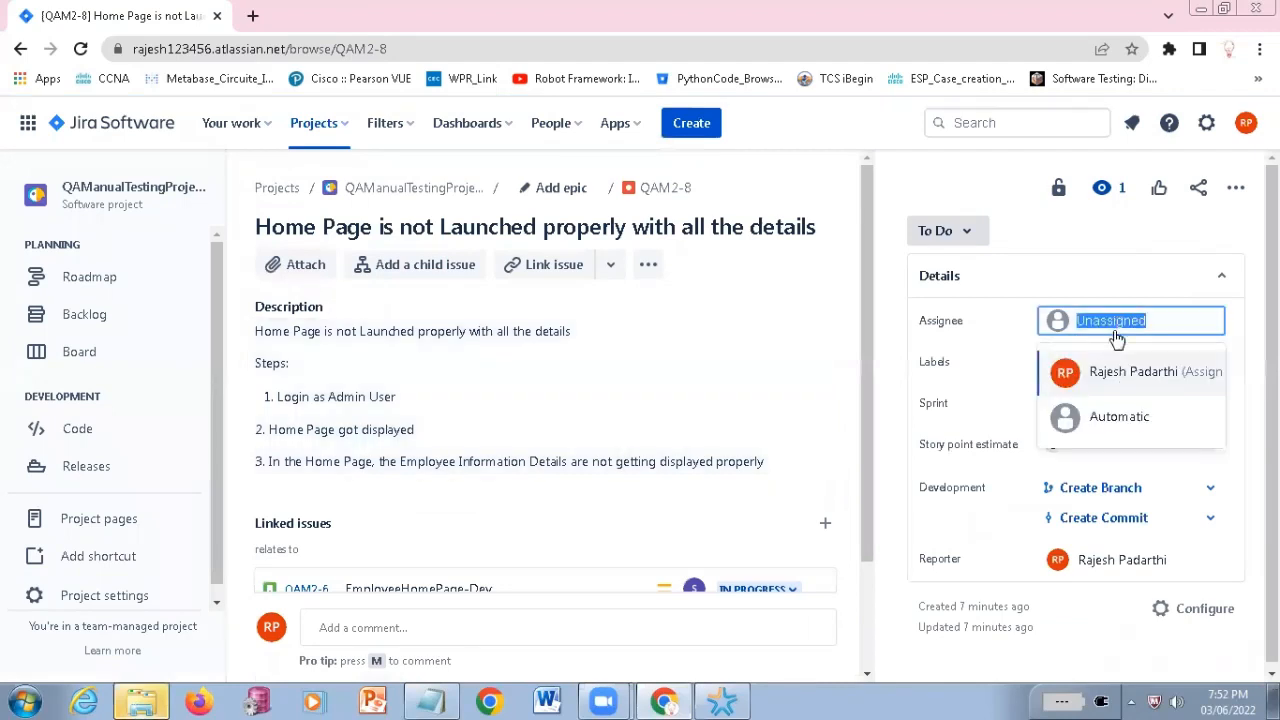
type("s")
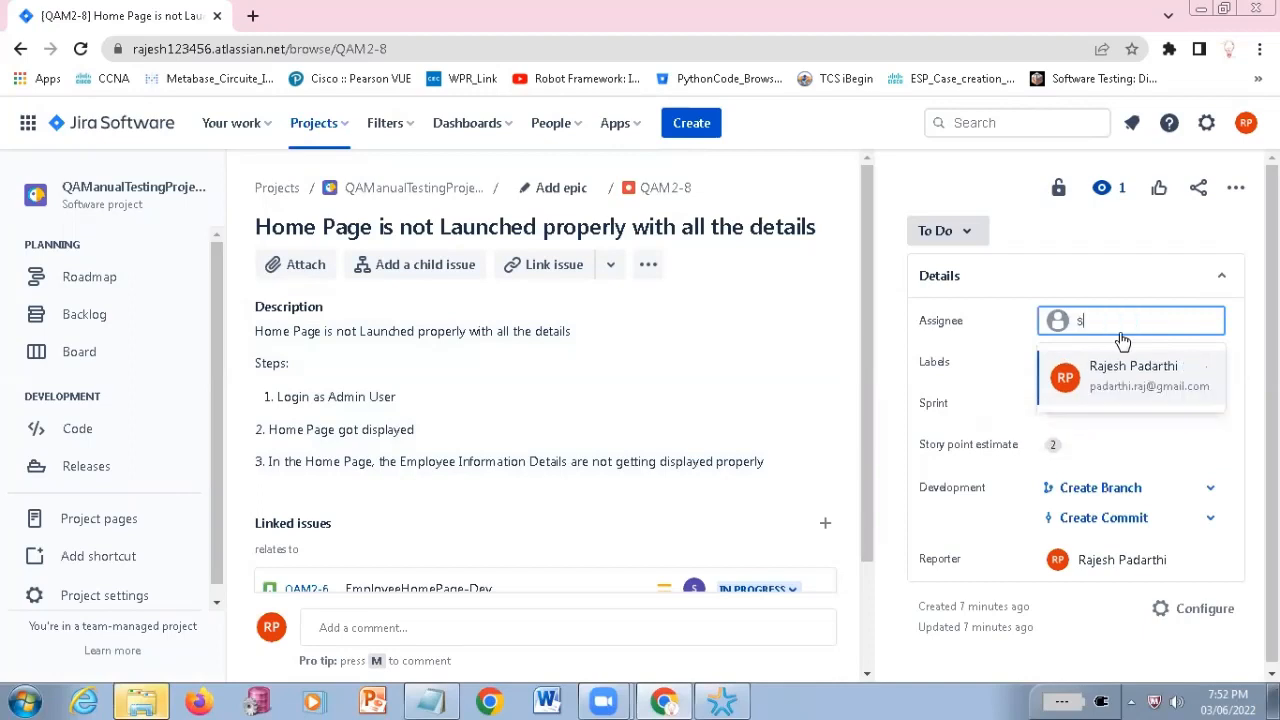
type("uj")
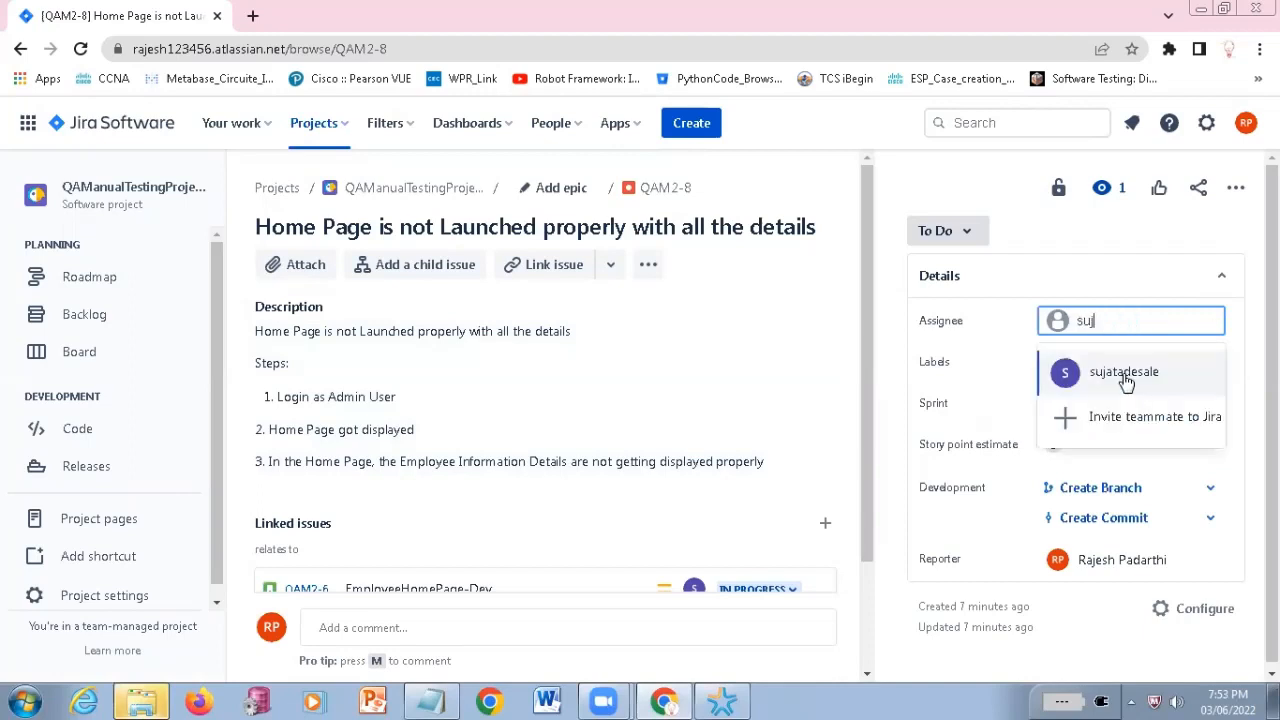
left_click(1125, 375)
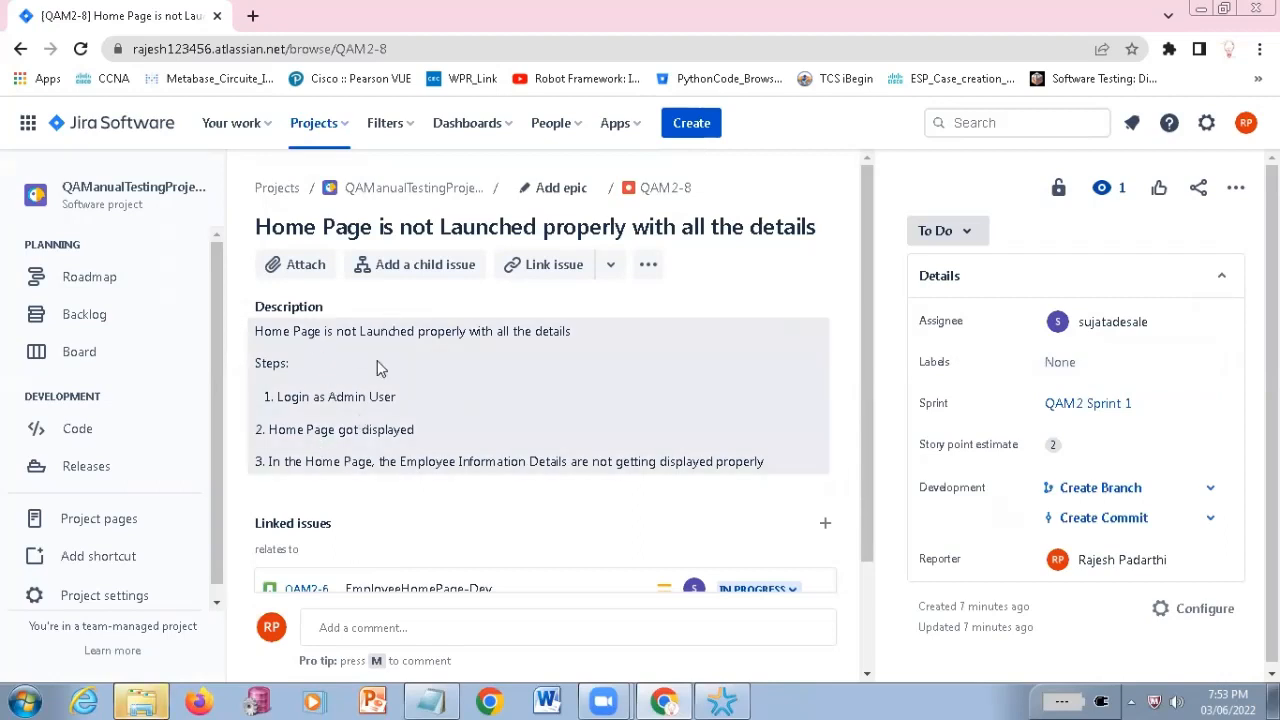
Review the home page bug's description, linked story, activity section, details and additional actions
scroll(540, 470, "down", 2)
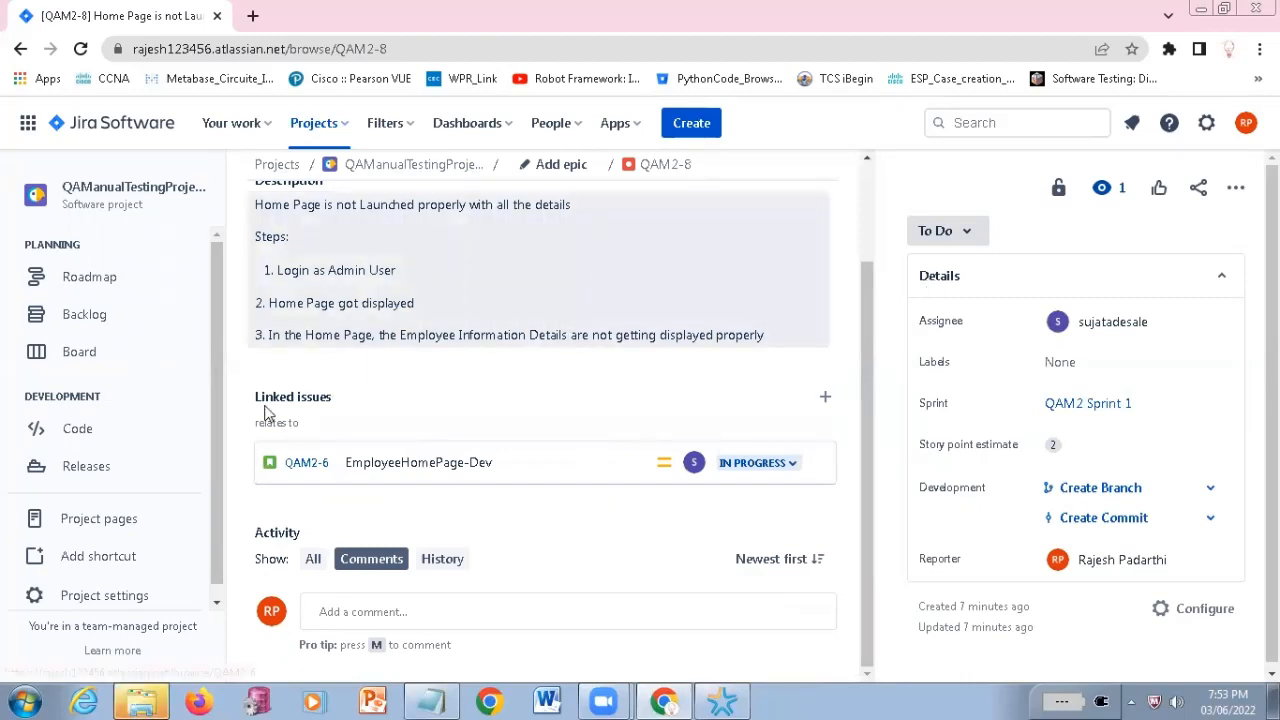
scroll(509, 402, "up", 1)
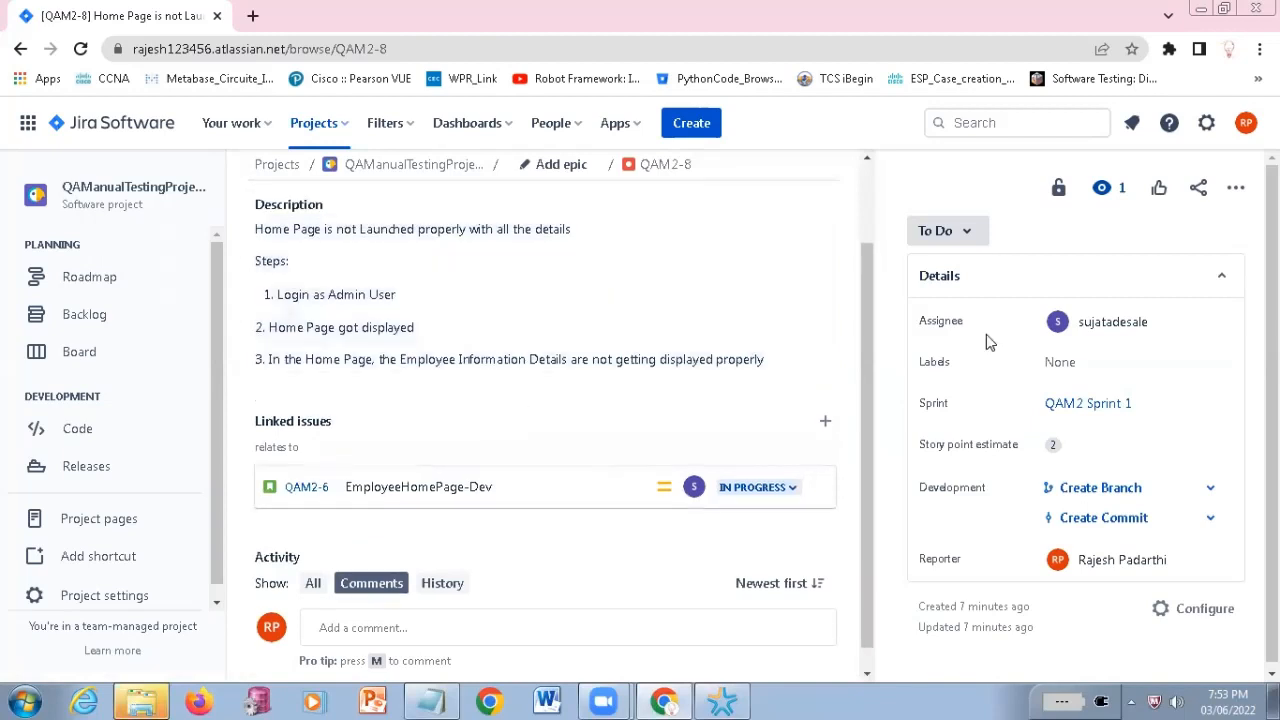
scroll(986, 335, "up", 2)
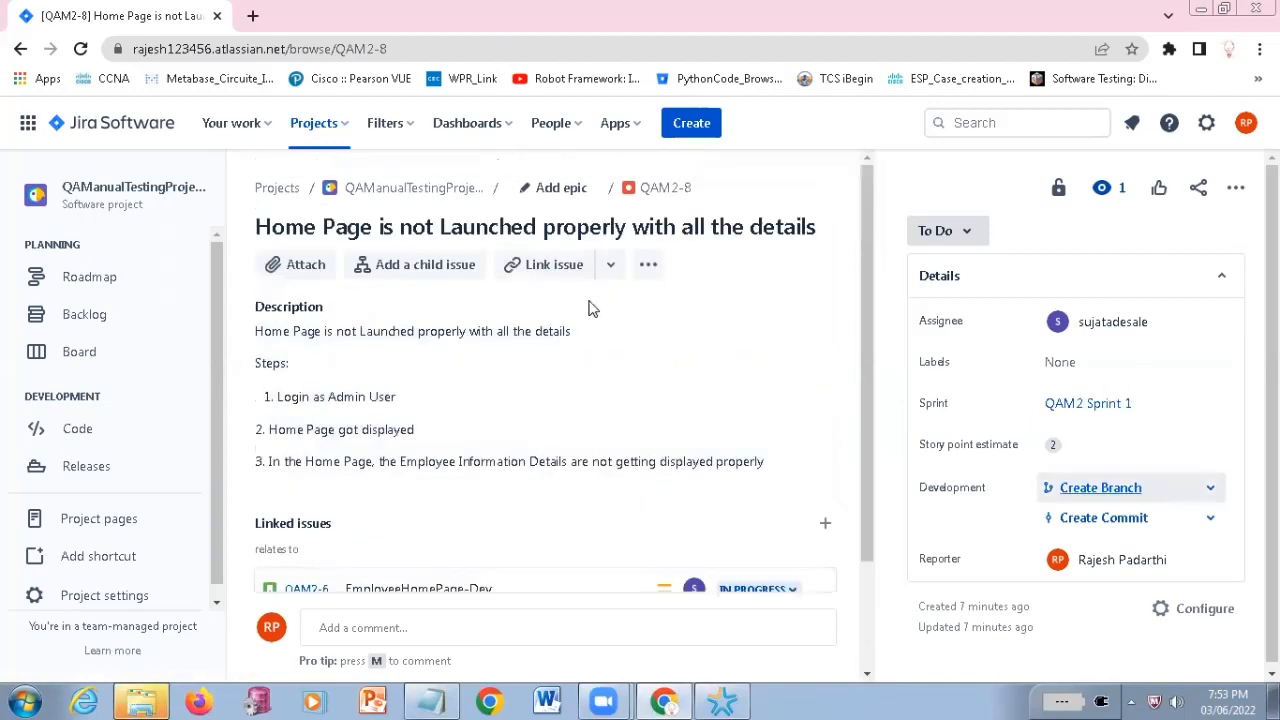
left_click(647, 266)
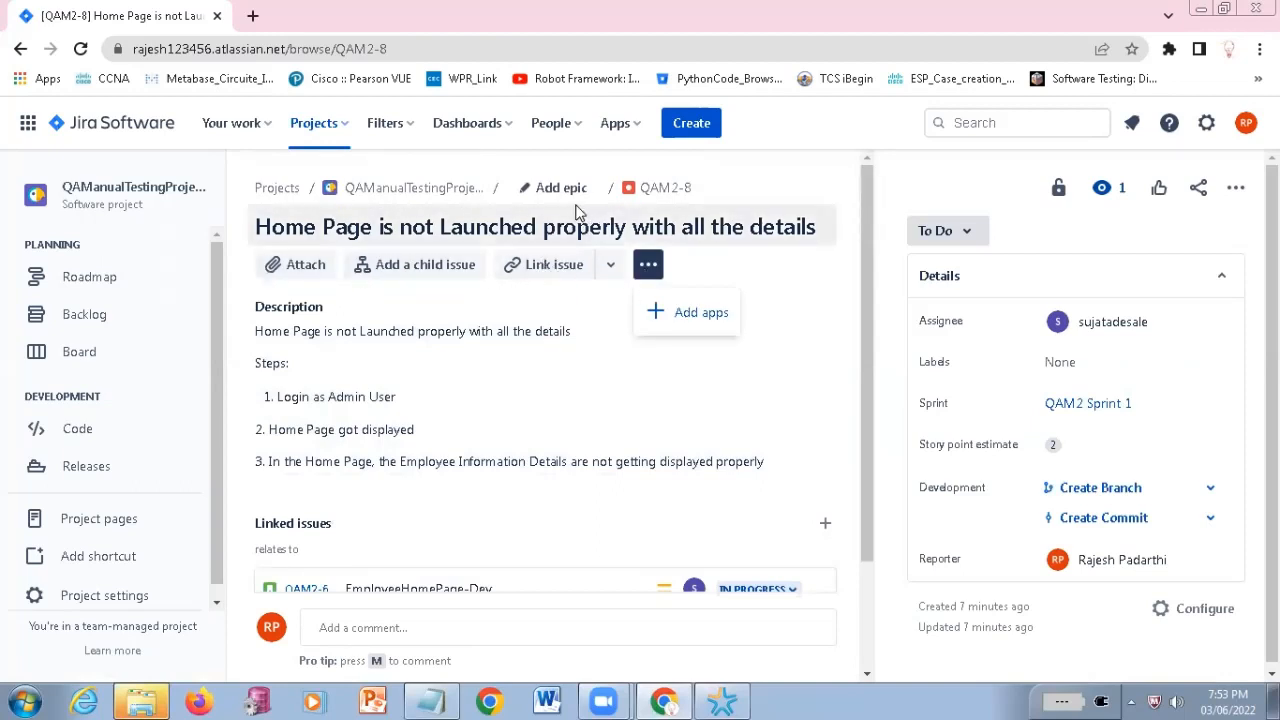
scroll(730, 480, "down", 2)
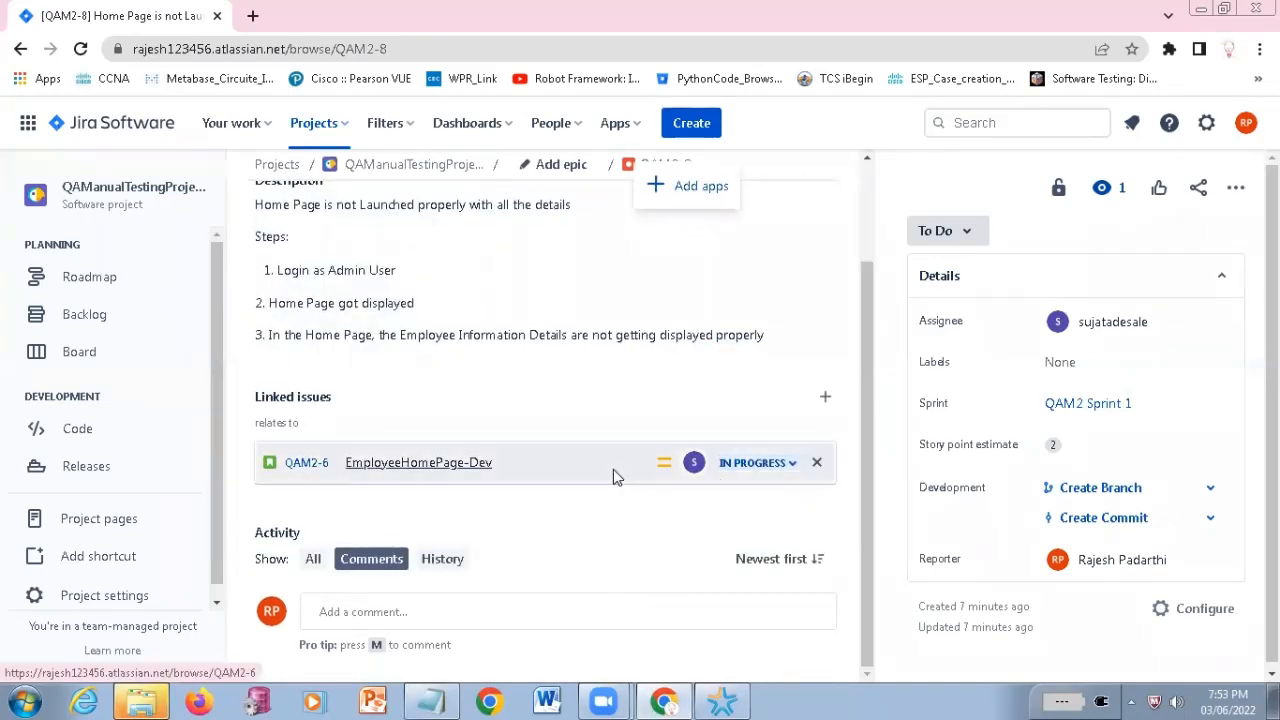
Set the home page bug's status to Done and check its entry in the backlog
scroll(611, 471, "up", 2)
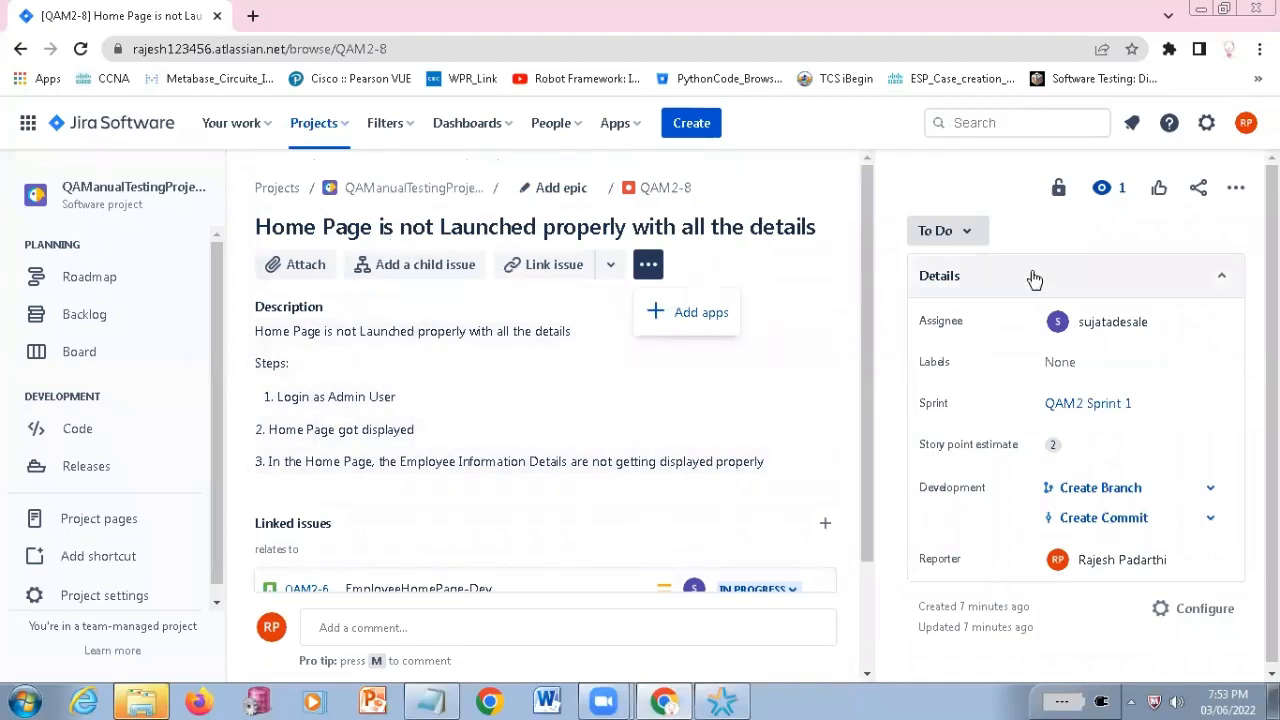
left_click(963, 238)
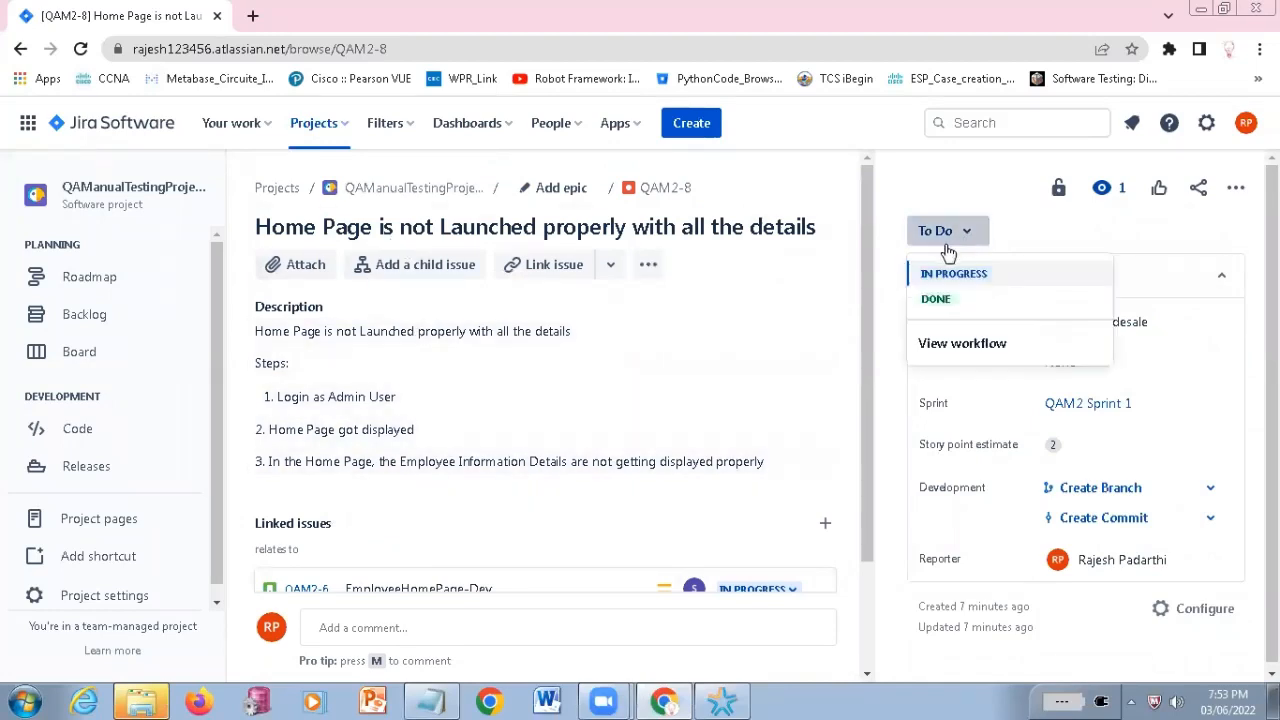
left_click(947, 312)
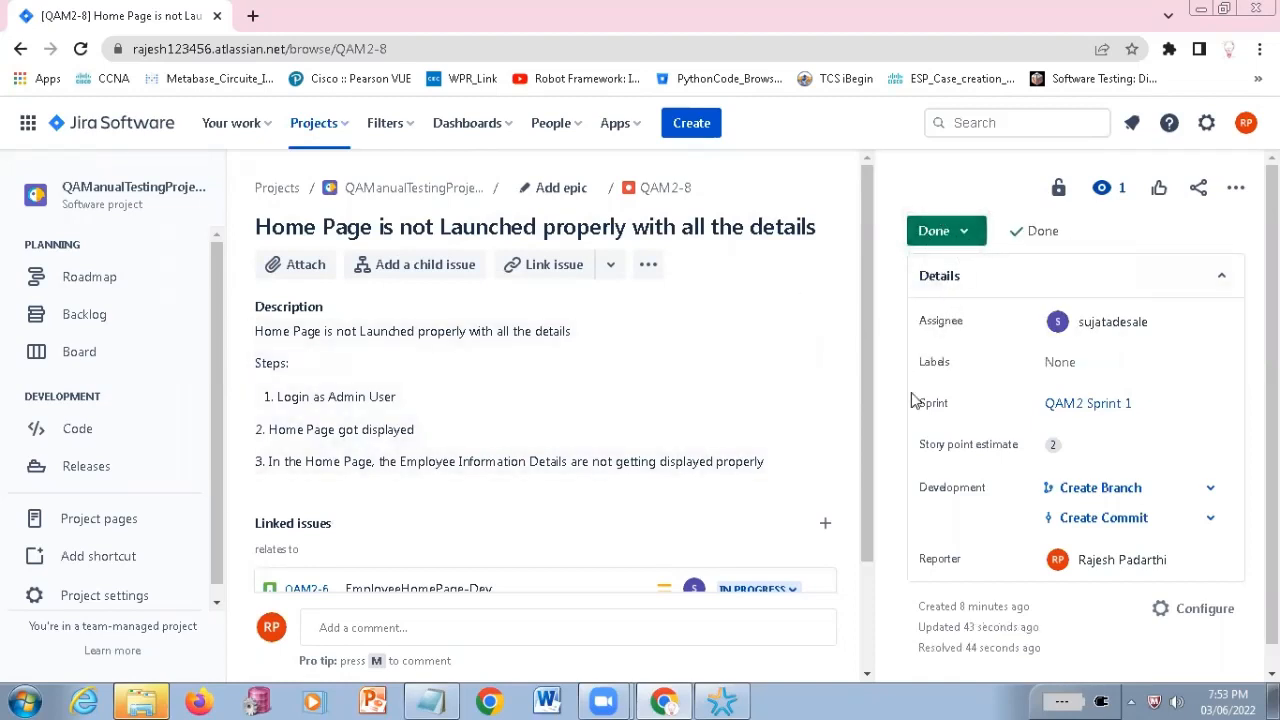
left_click(85, 314)
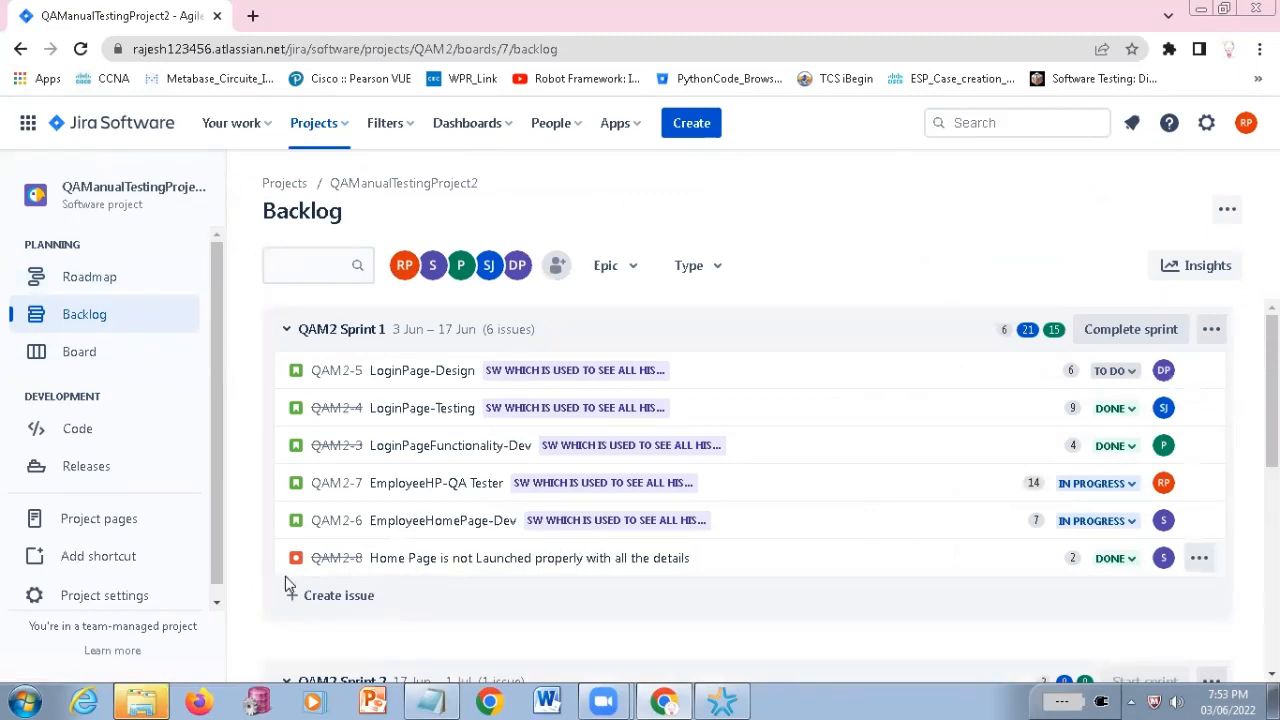
On the sprint board, move the home page bug to In Progress and back to Done, and move EmployeeHomePage-Dev to Done
left_click(79, 355)
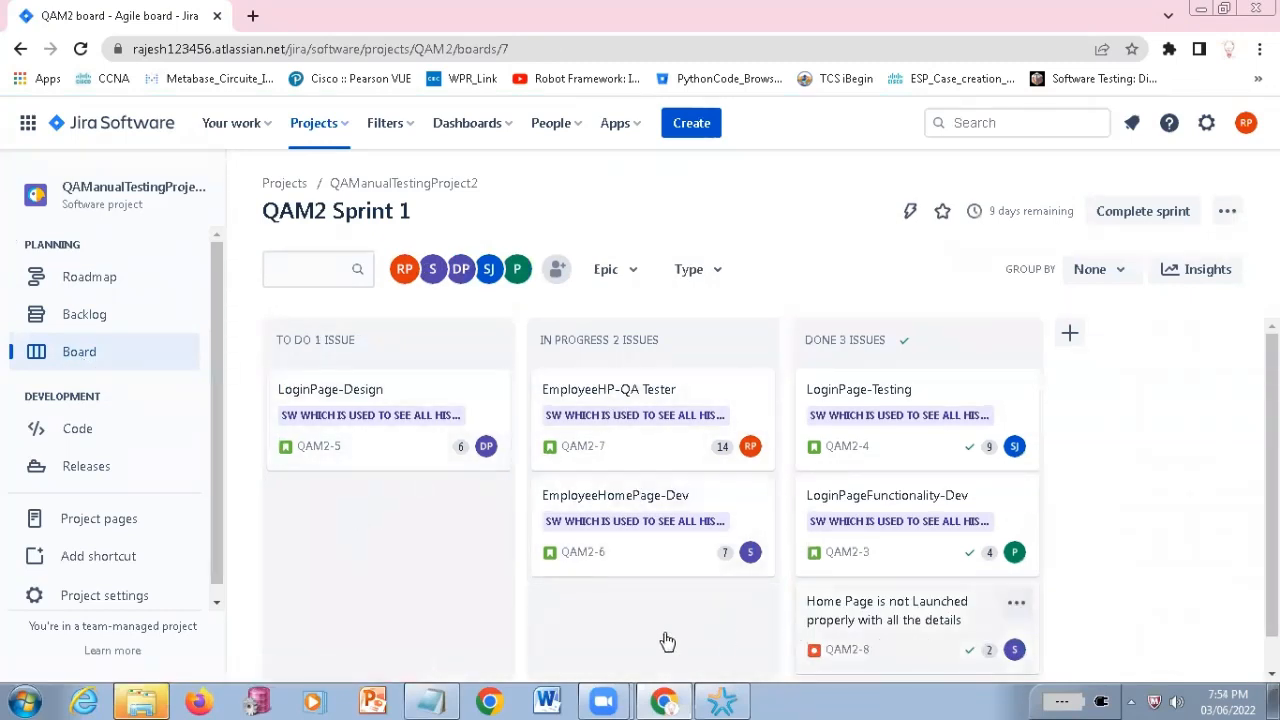
mouse_move(587, 620)
left_mouse_down()
mouse_move(606, 609)
mouse_move(606, 621)
left_mouse_up()
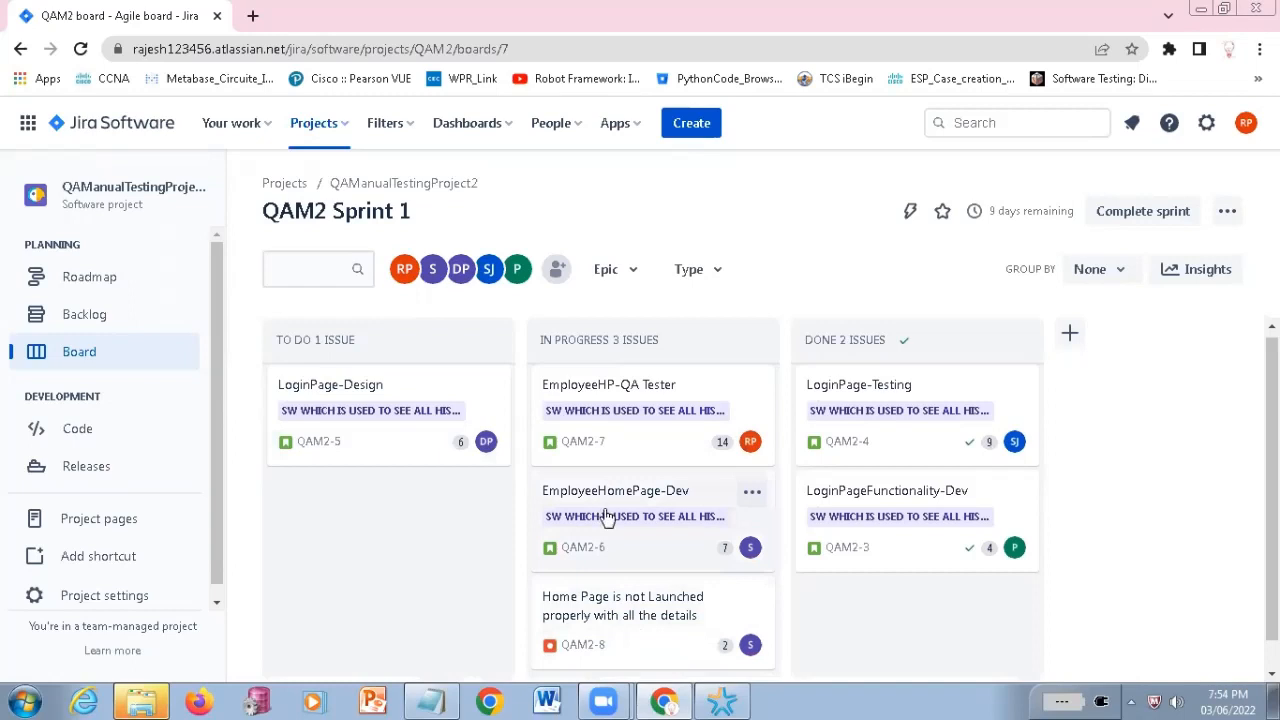
left_click_drag(765, 590, 935, 573)
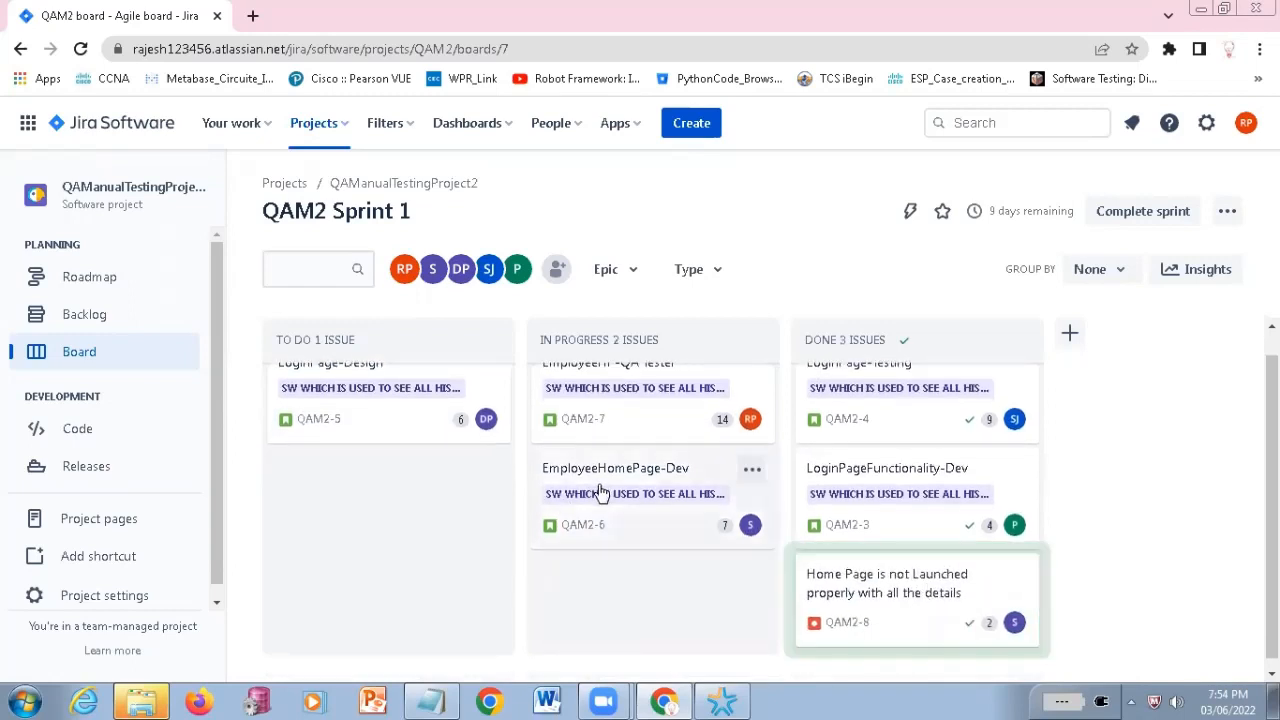
left_click_drag(601, 492, 865, 593)
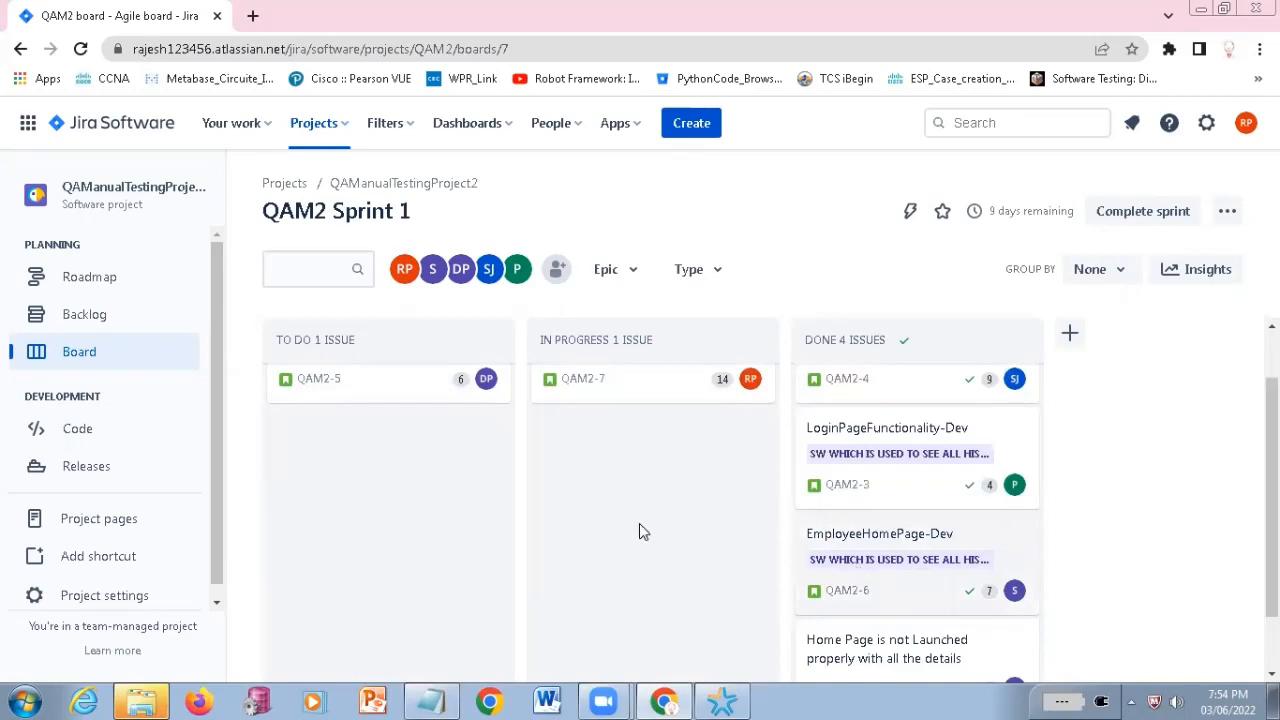
scroll(646, 485, "up", 1)
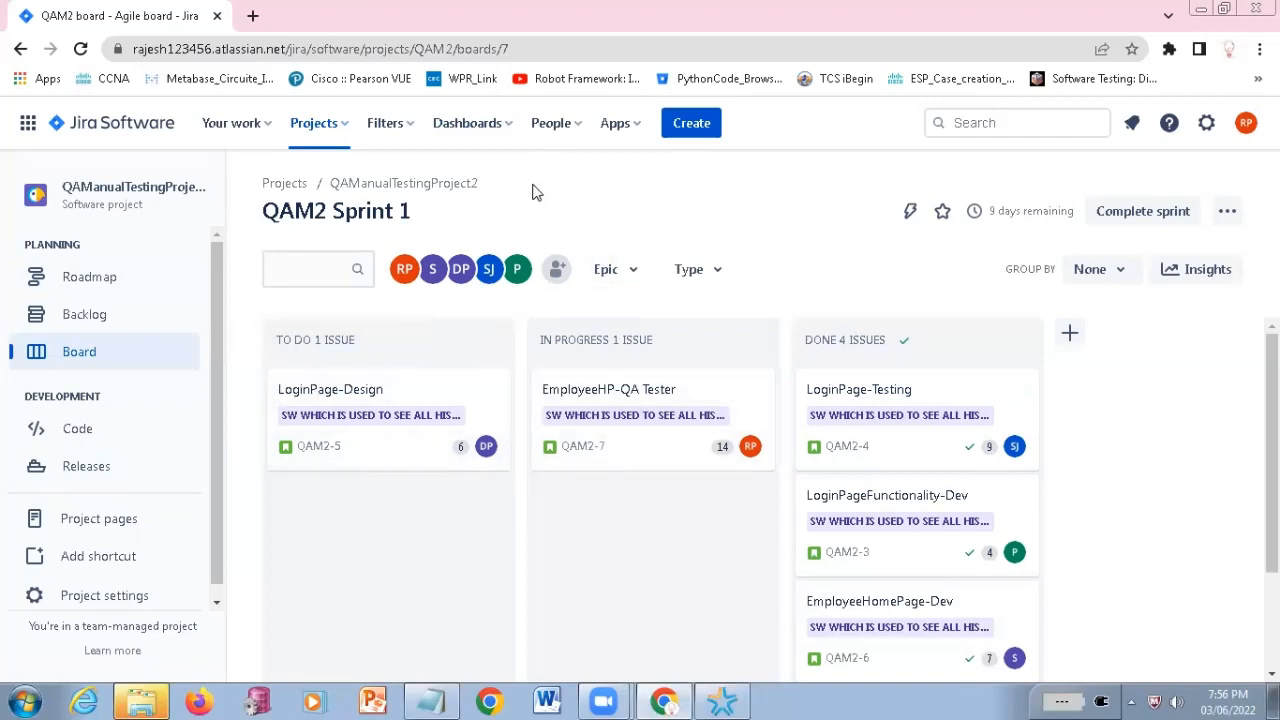
Open AdminRoalDashboard from the list of all dashboards and examine its Assigned to Me gadget
left_click(504, 136)
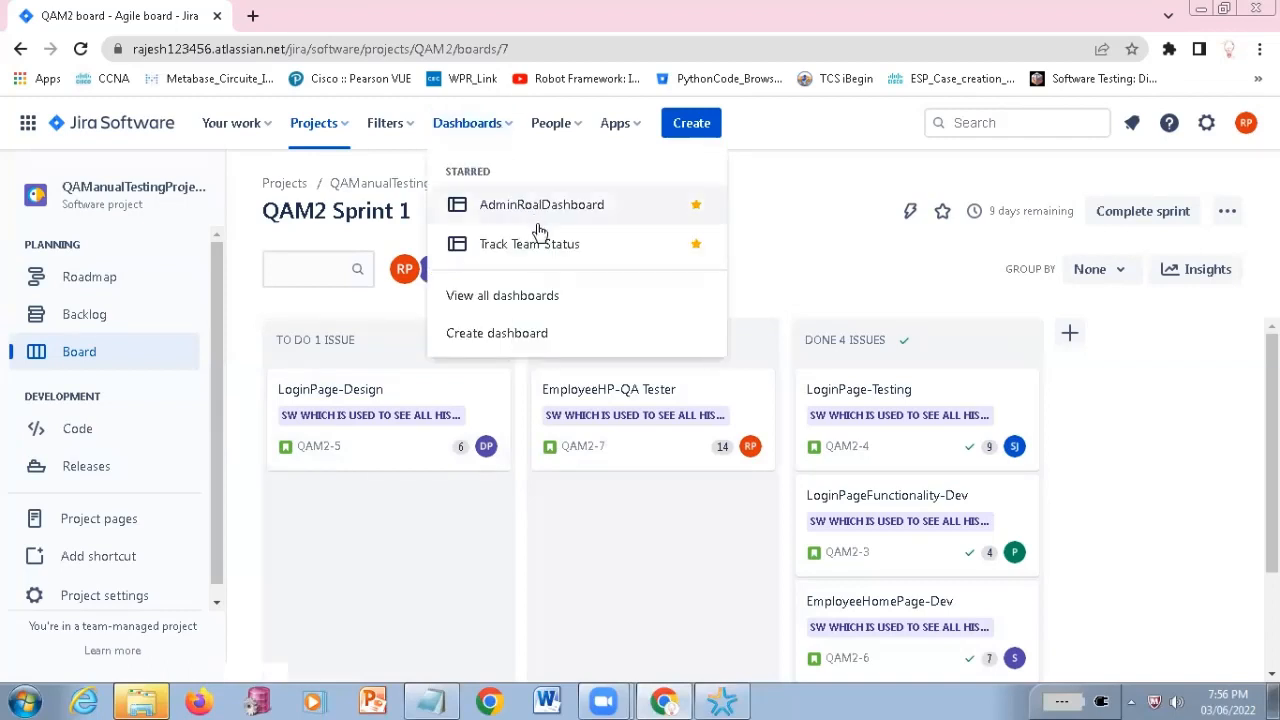
left_click(510, 300)
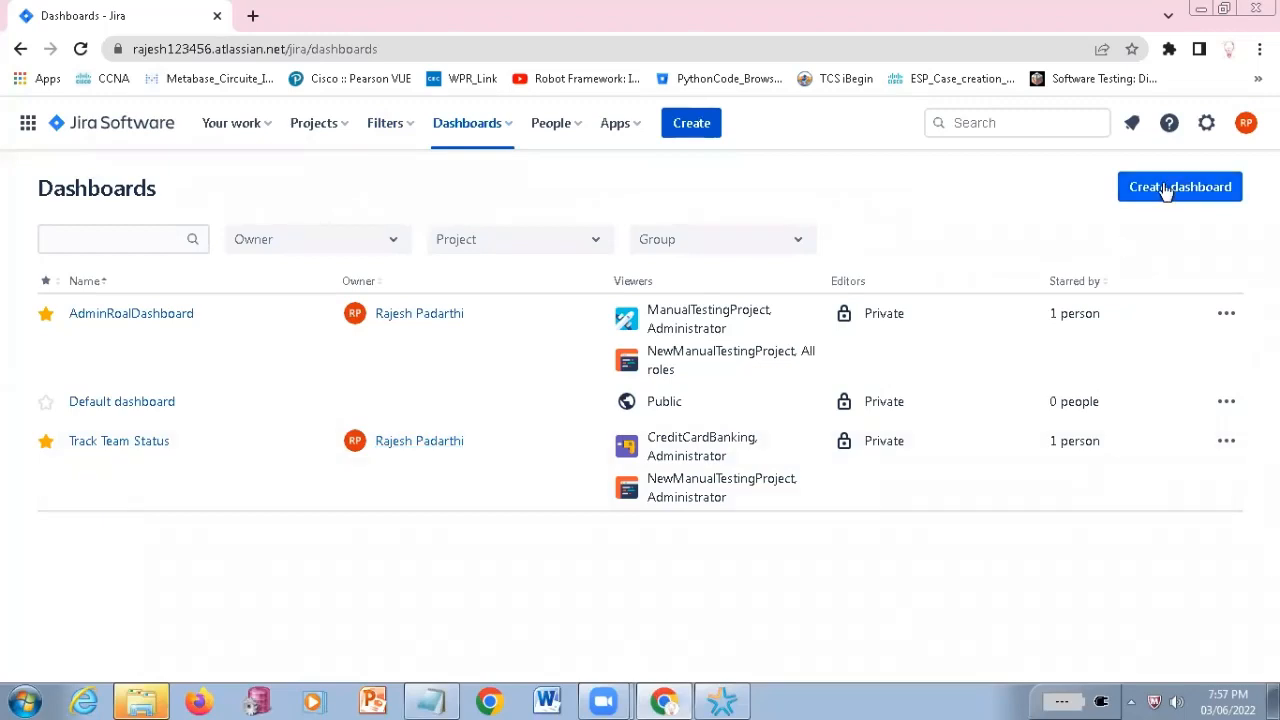
left_click(134, 316)
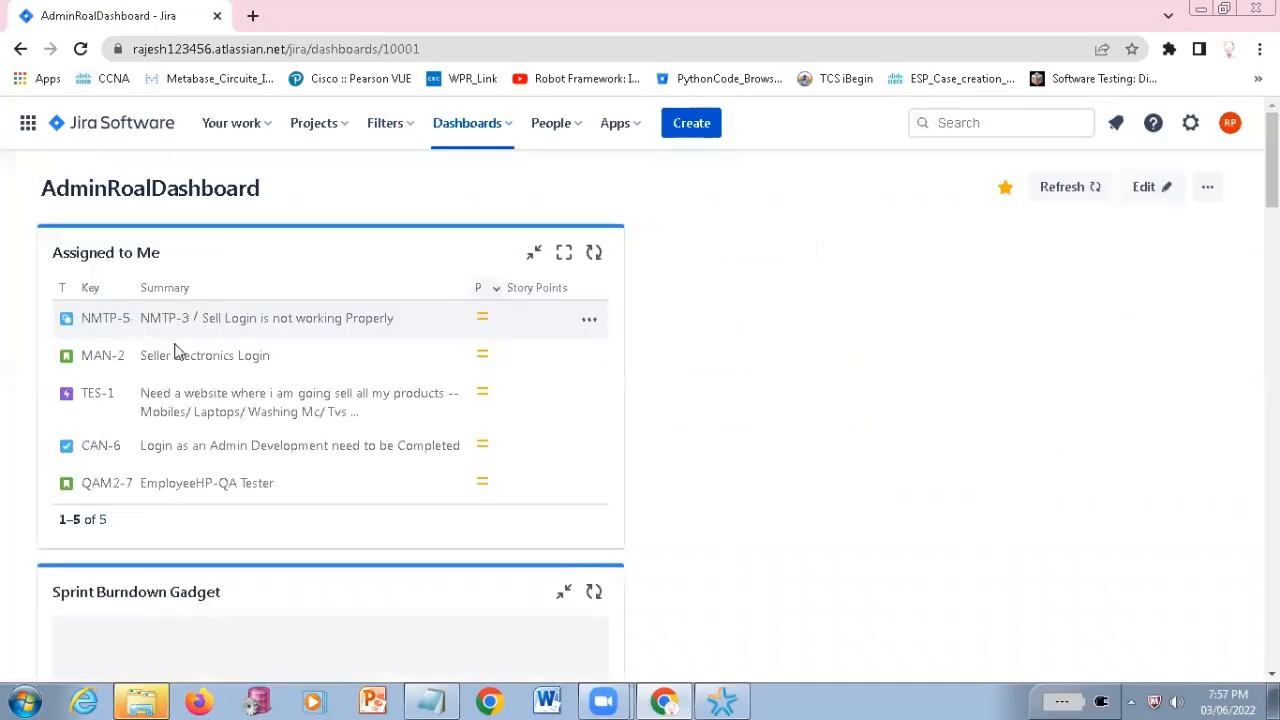
left_click_drag(57, 255, 166, 259)
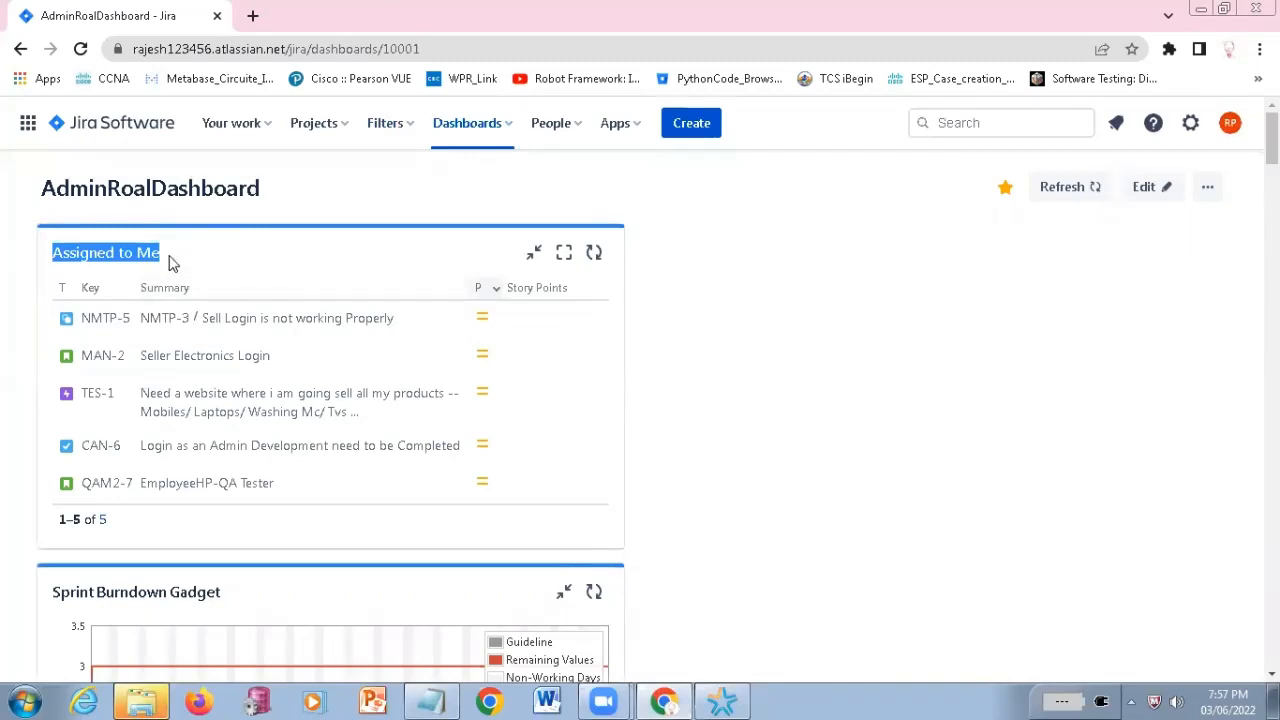
left_click(174, 261)
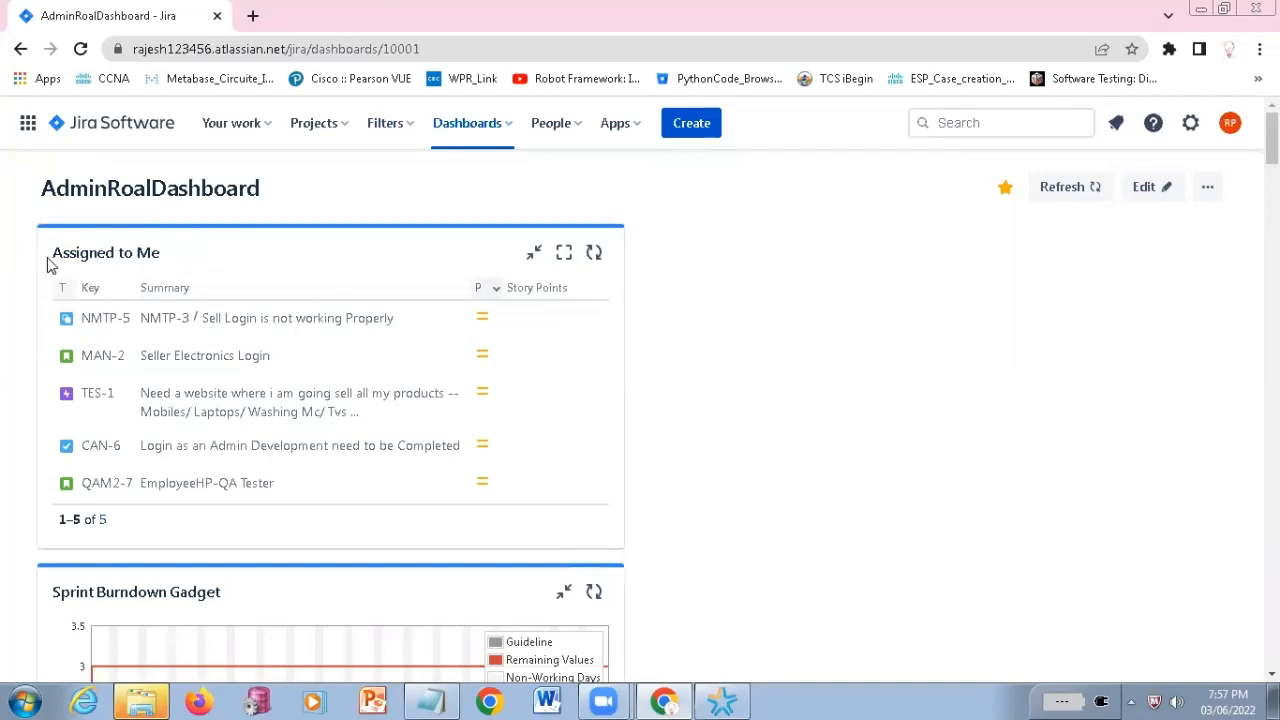
left_click_drag(50, 265, 159, 258)
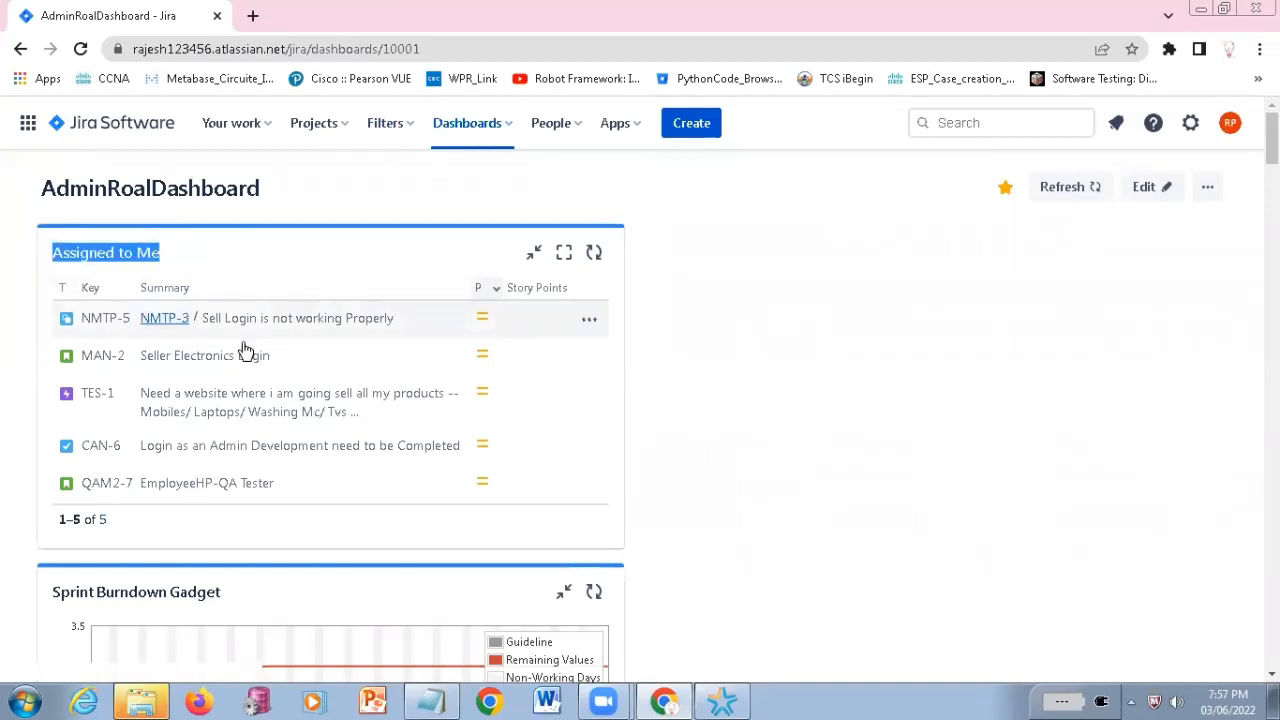
Examine the Sprint Burndown Gadget, including its story point estimate and time axes
scroll(255, 449, "down", 2)
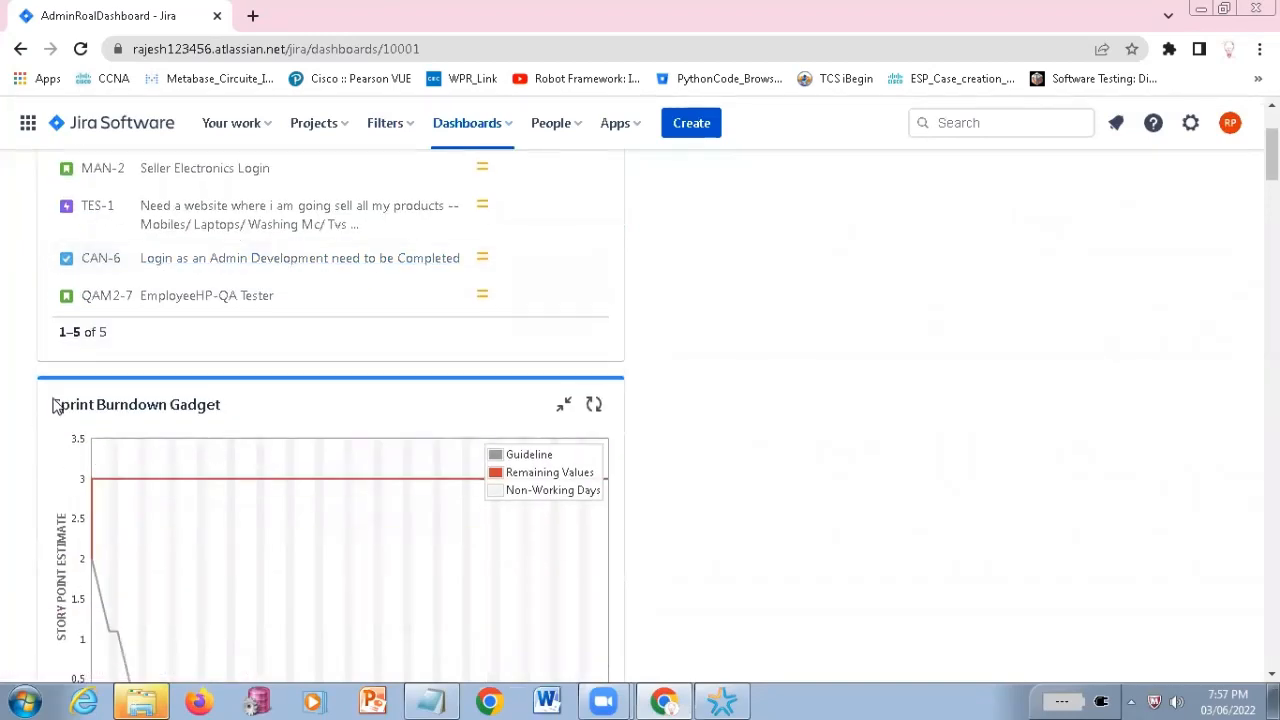
left_click_drag(55, 405, 249, 403)
scroll(420, 386, "down", 2)
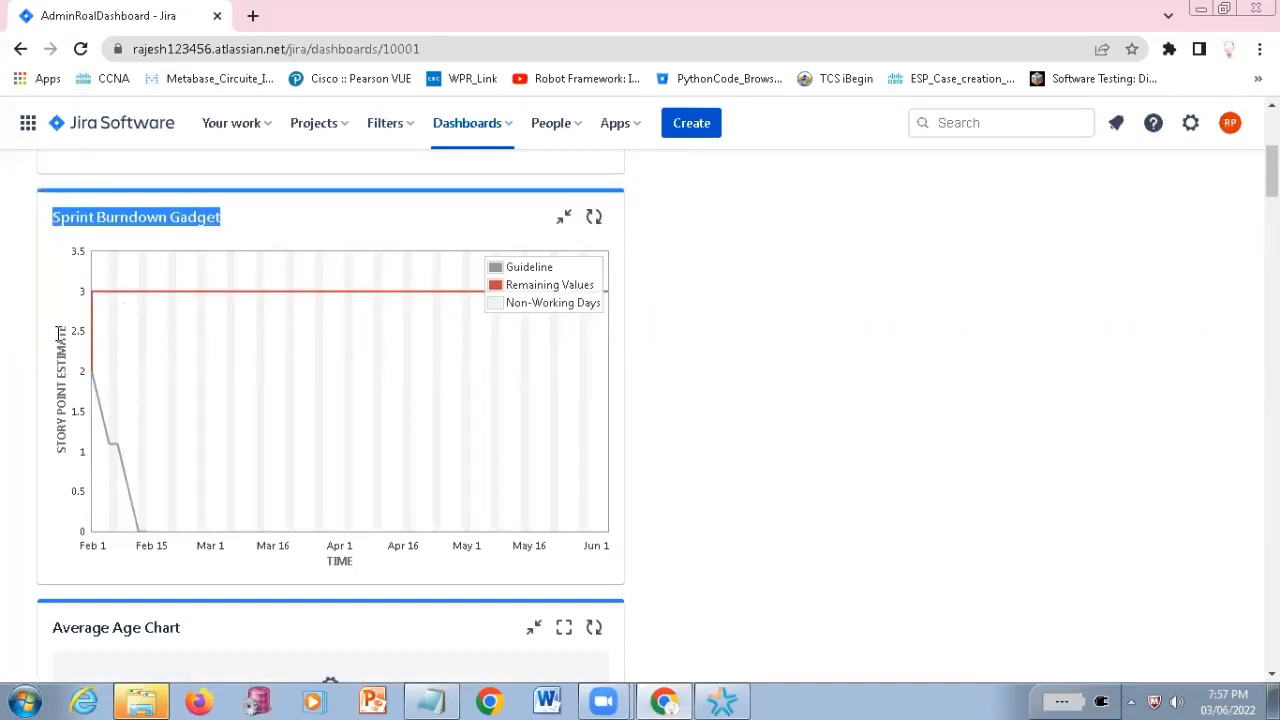
left_click_drag(62, 338, 73, 464)
left_click(346, 576)
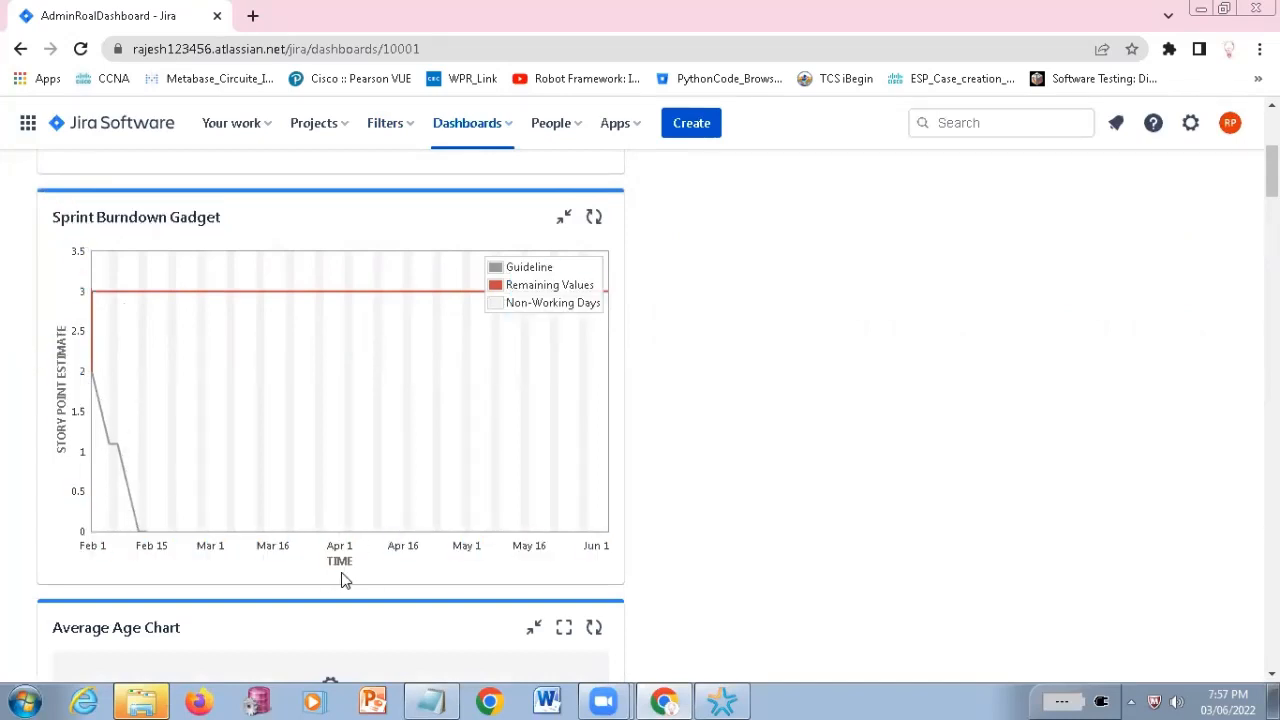
double_click(336, 560)
Review the recent issue changes listed in the dashboard's Activity Stream gadget
scroll(358, 388, "down", 5)
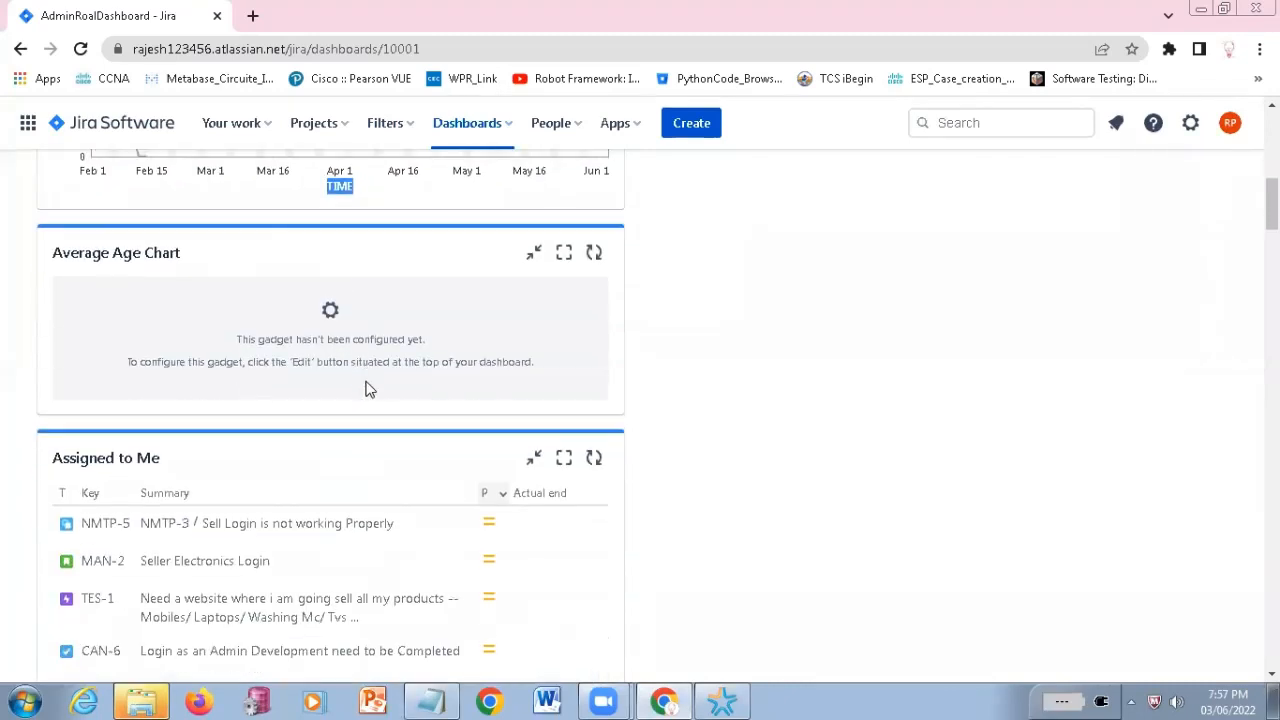
scroll(449, 317, "down", 4)
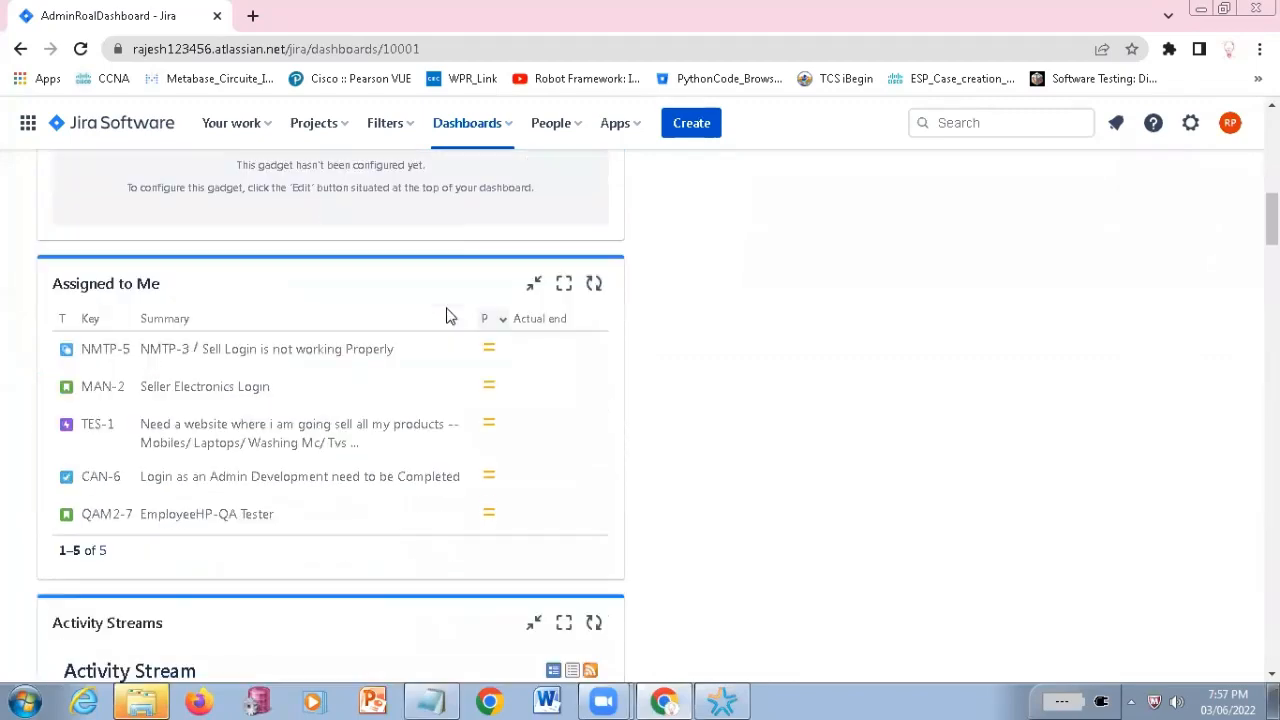
scroll(449, 317, "down", 2)
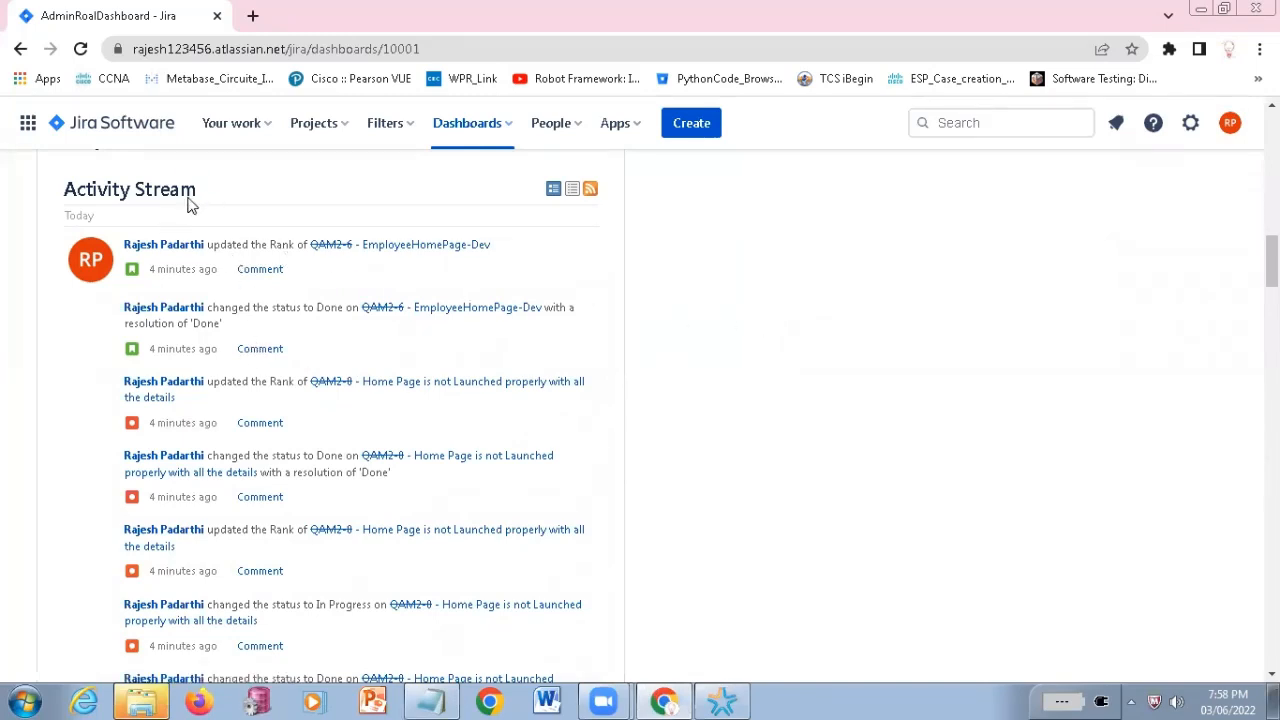
triple_click(64, 190)
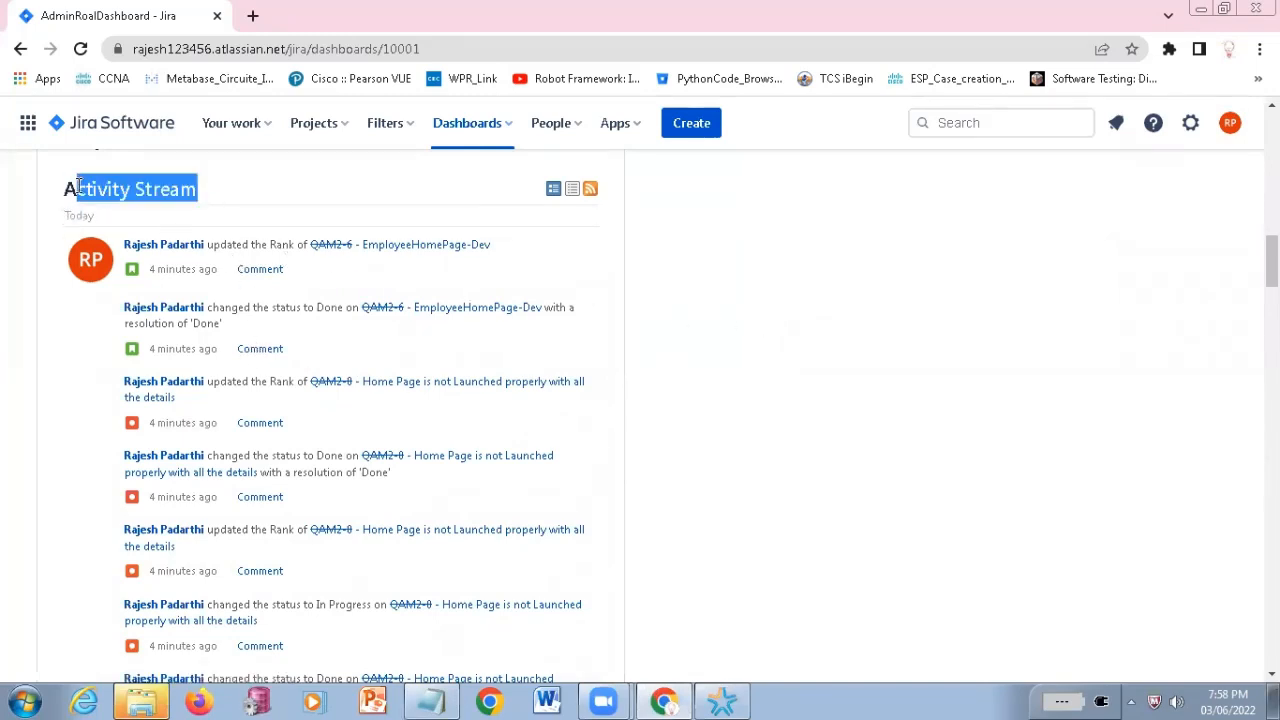
left_click(805, 381)
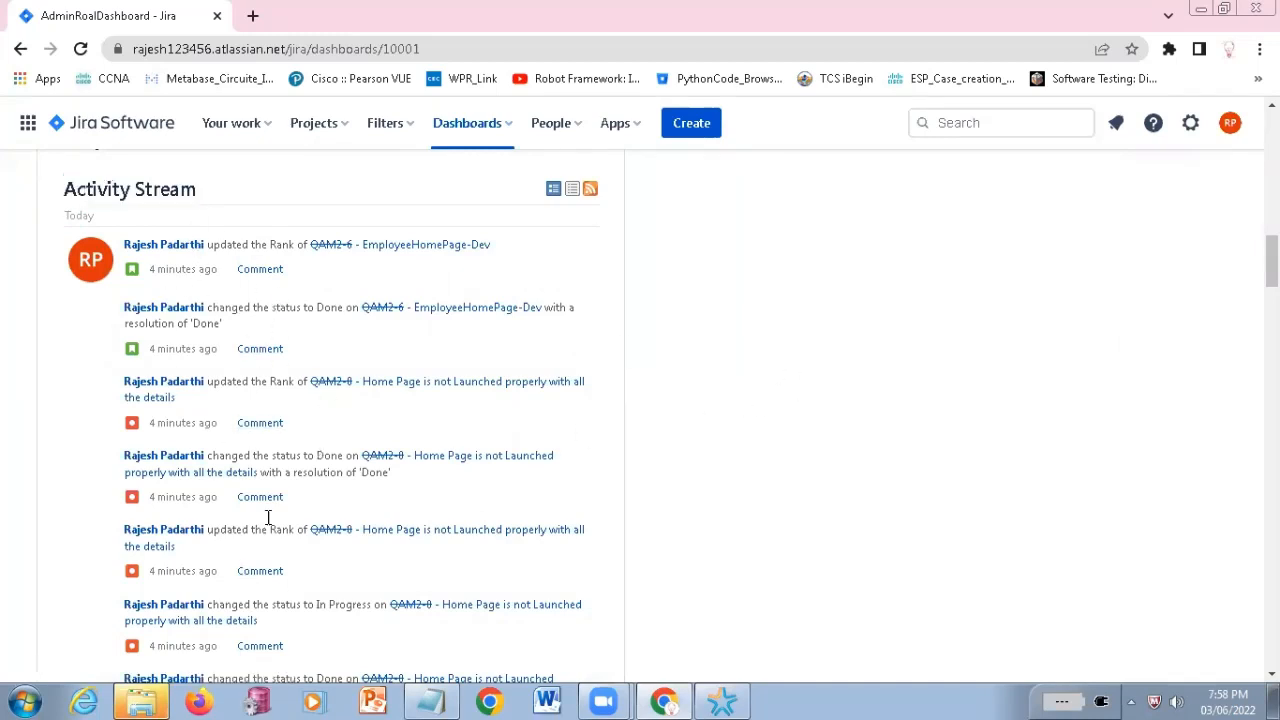
scroll(306, 466, "down", 6)
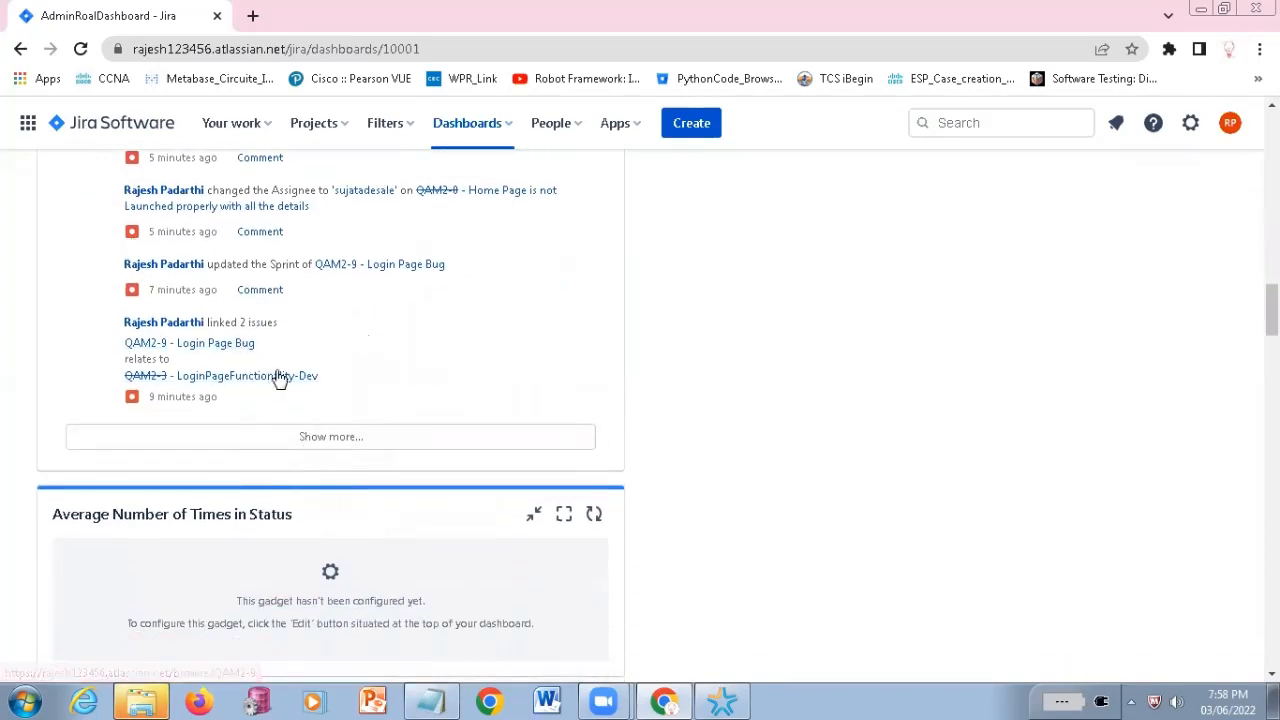
scroll(280, 378, "up", 3)
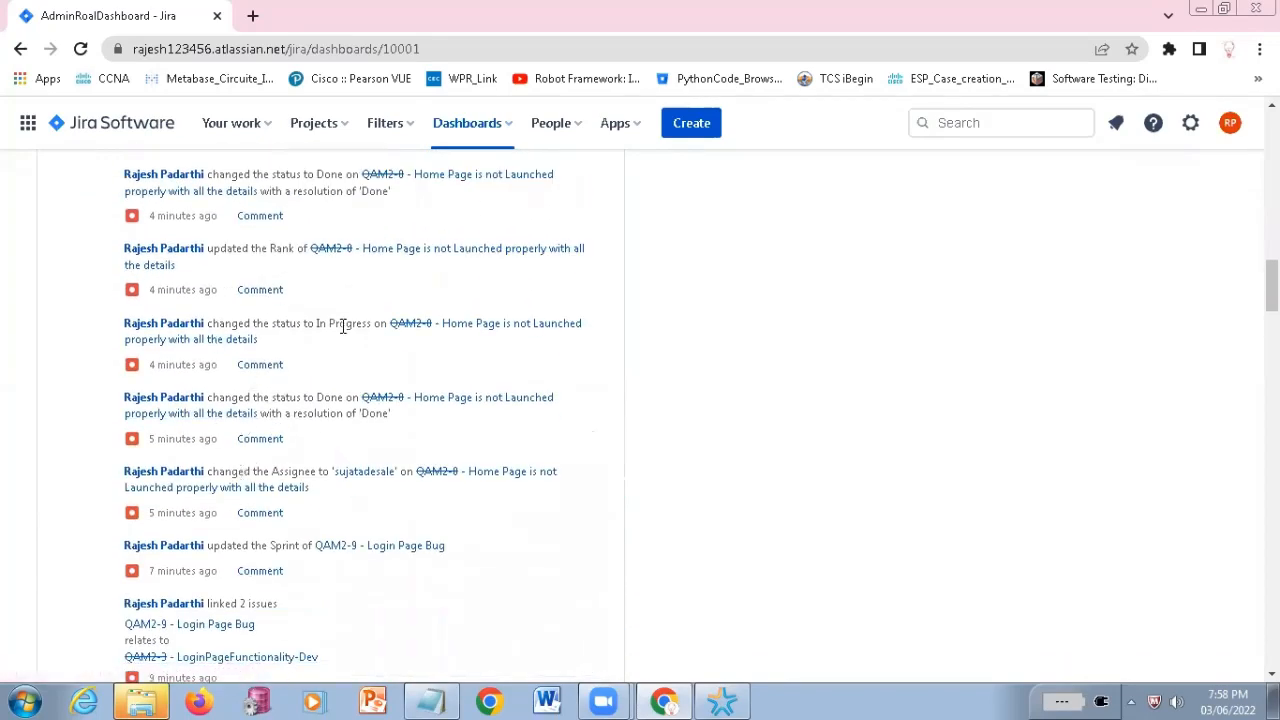
scroll(491, 298, "up", 1)
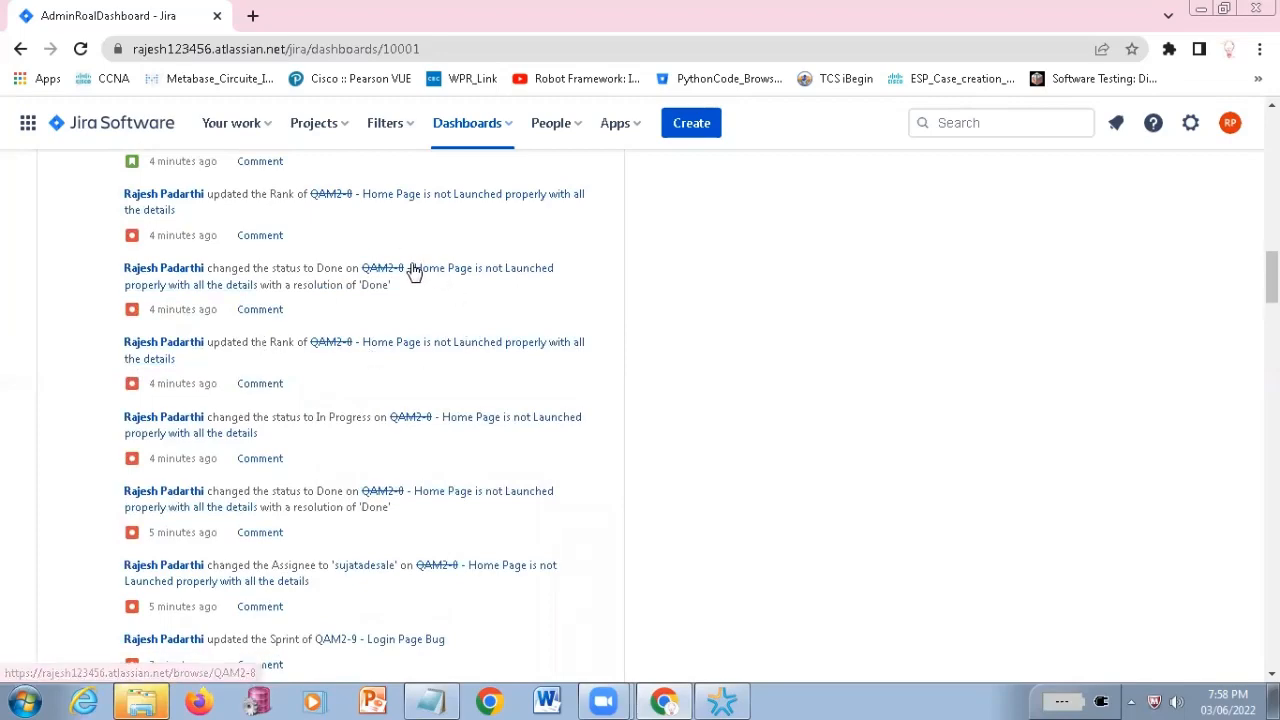
scroll(370, 356, "up", 1)
scroll(412, 296, "up", 2)
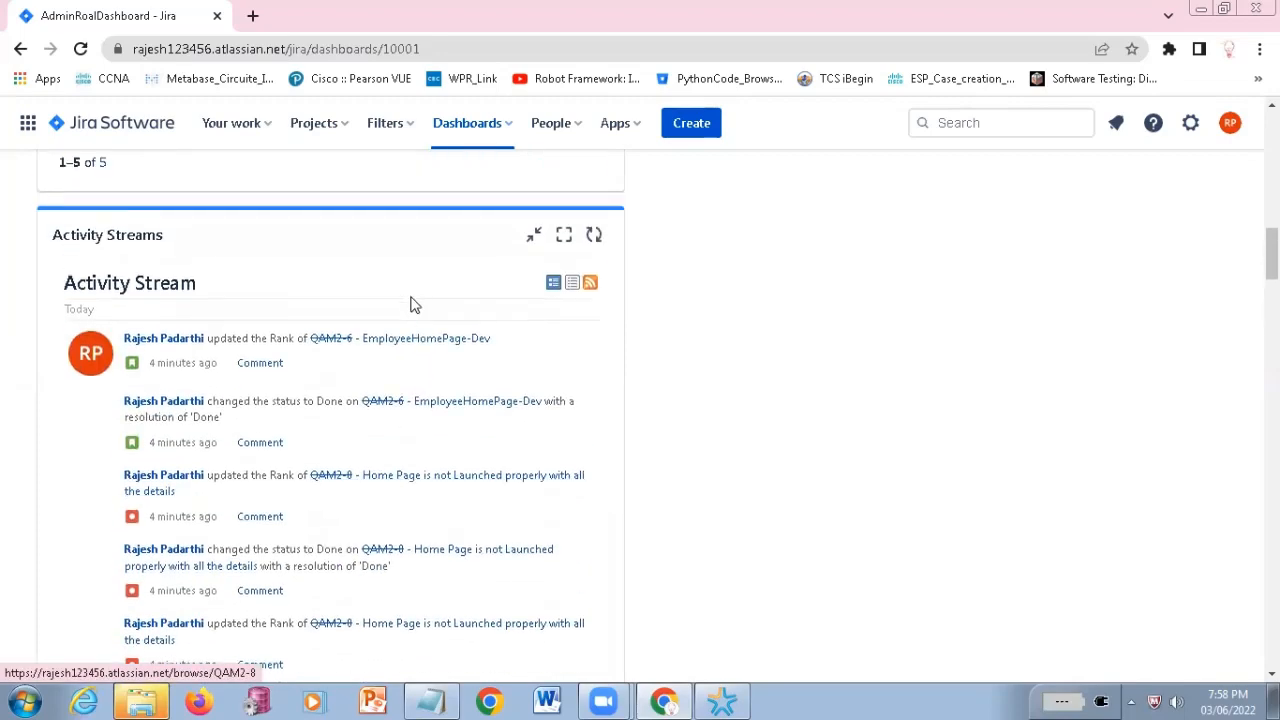
Look through the remaining dashboard gadgets, including the Jira Road Map, the ManualTestingProject issues calendar and the further assigned-issues list
scroll(258, 396, "down", 4)
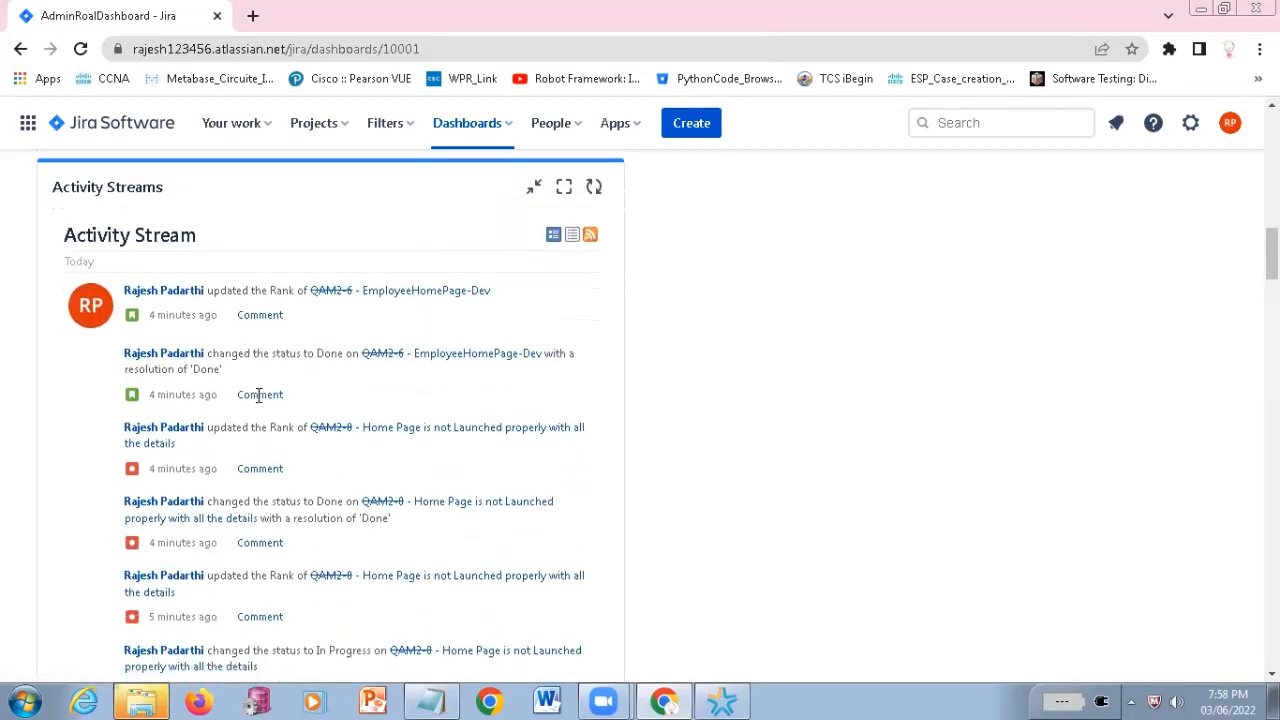
scroll(258, 396, "down", 5)
scroll(257, 394, "down", 4)
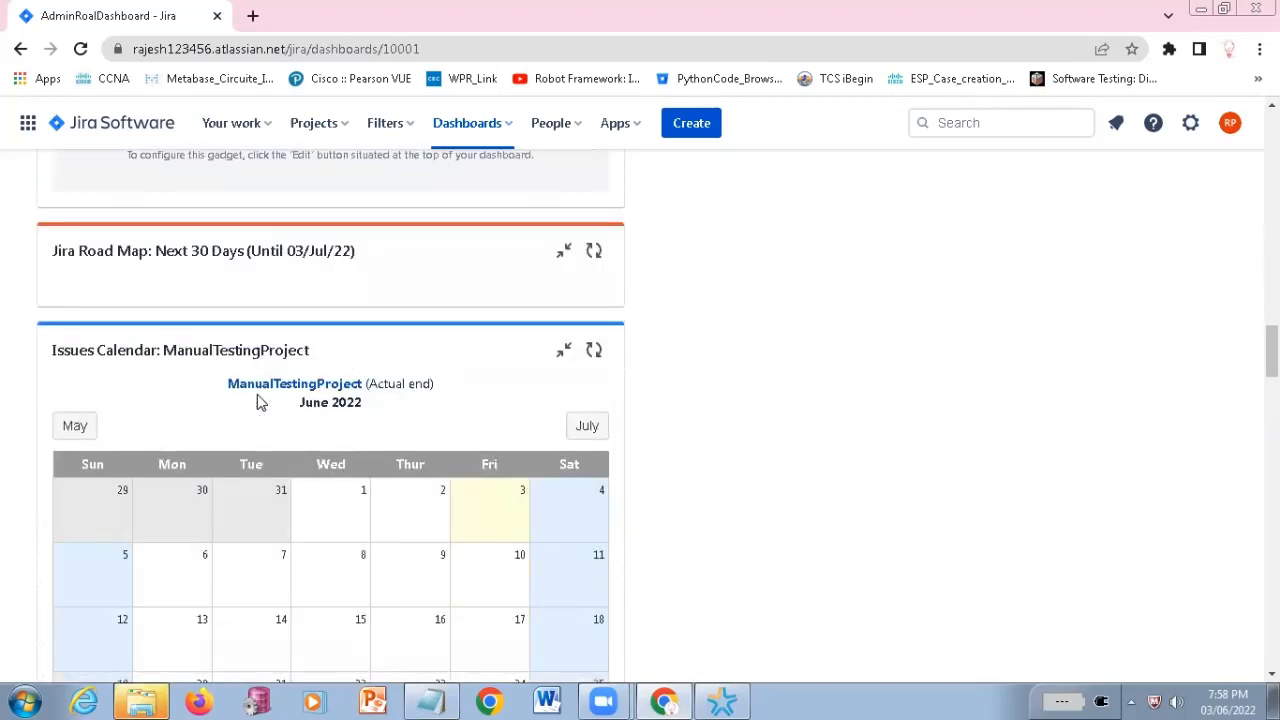
scroll(257, 394, "down", 1)
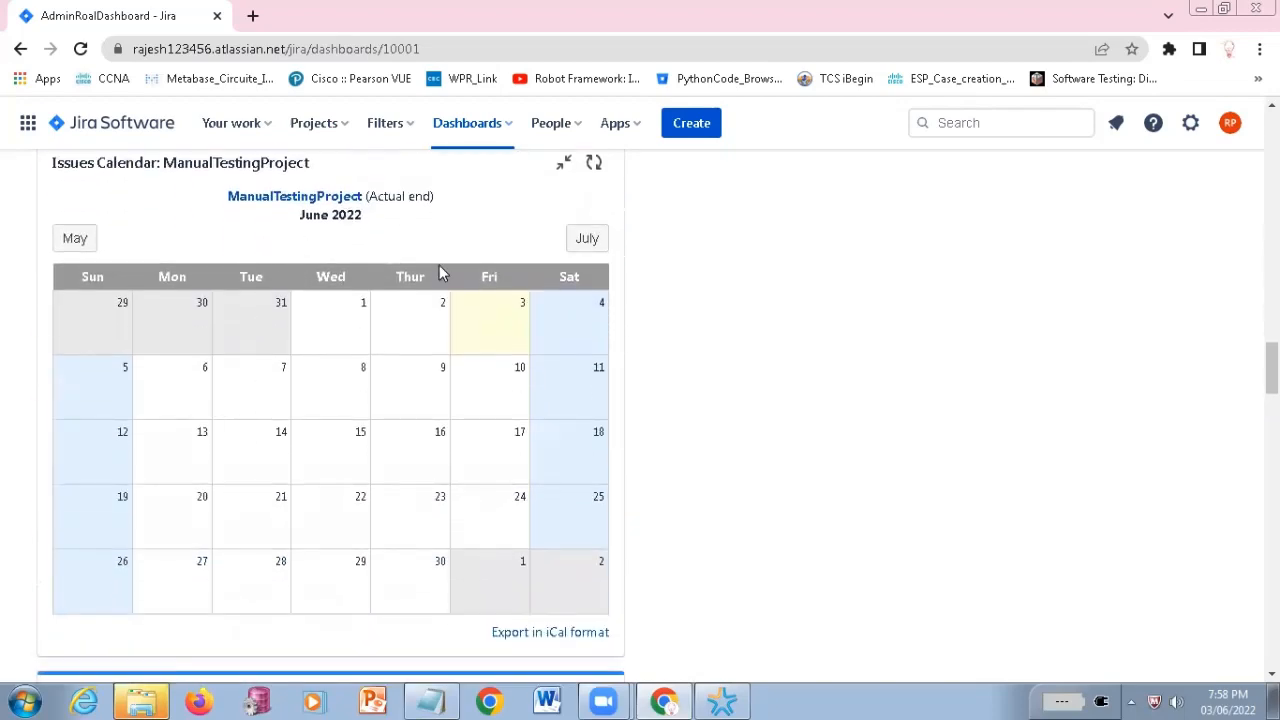
scroll(365, 484, "down", 5)
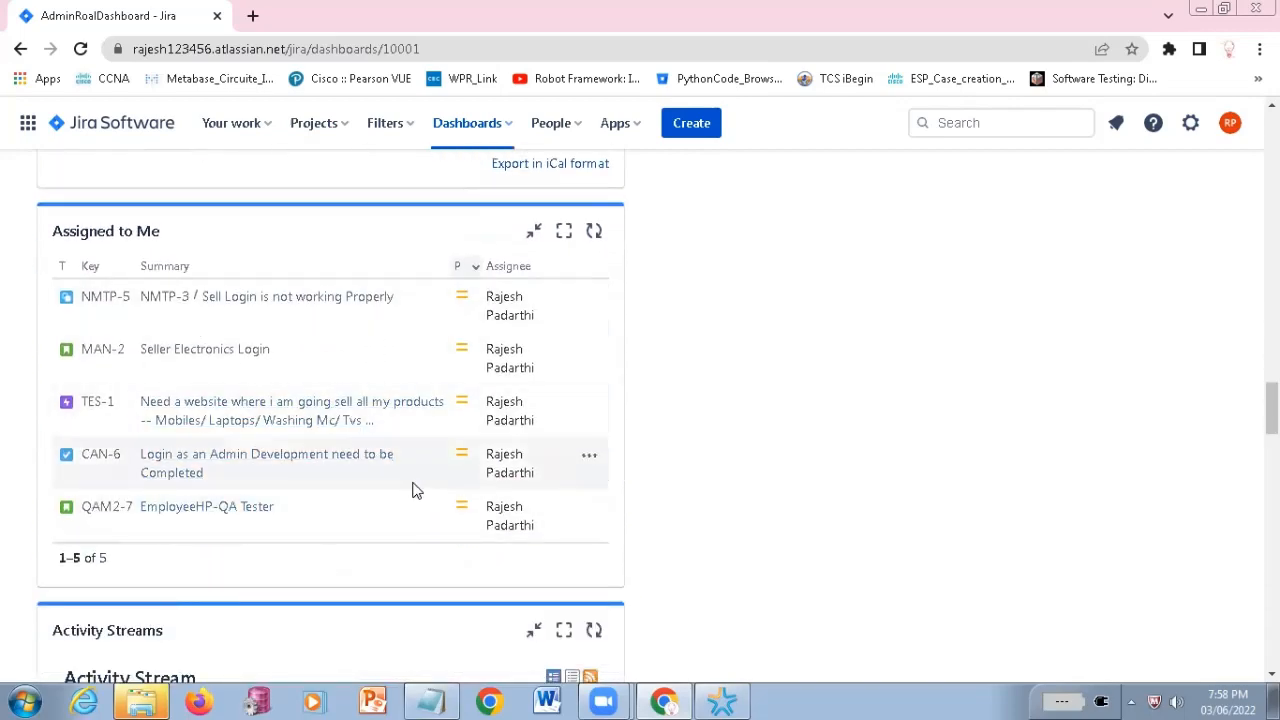
scroll(414, 491, "down", 4)
scroll(414, 491, "down", 10)
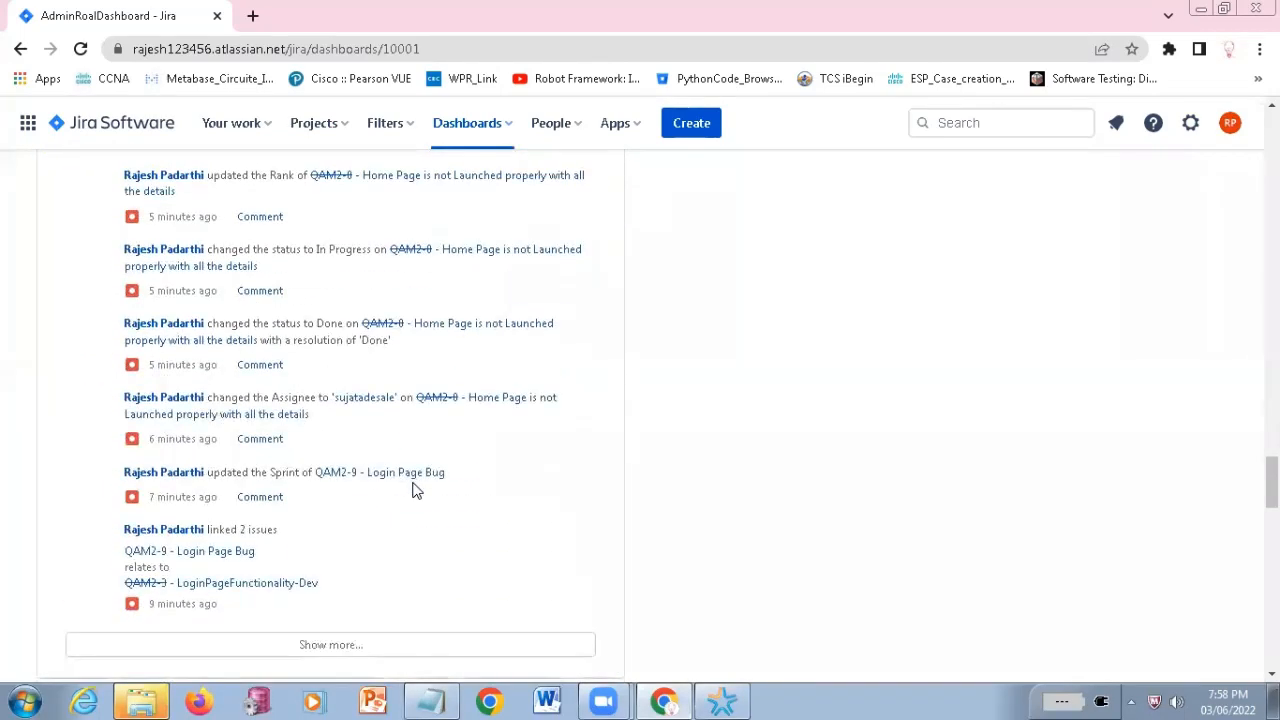
Examine the ManualTestingProject Average Age Chart and read the explanation of what it shows
scroll(251, 391, "up", 1)
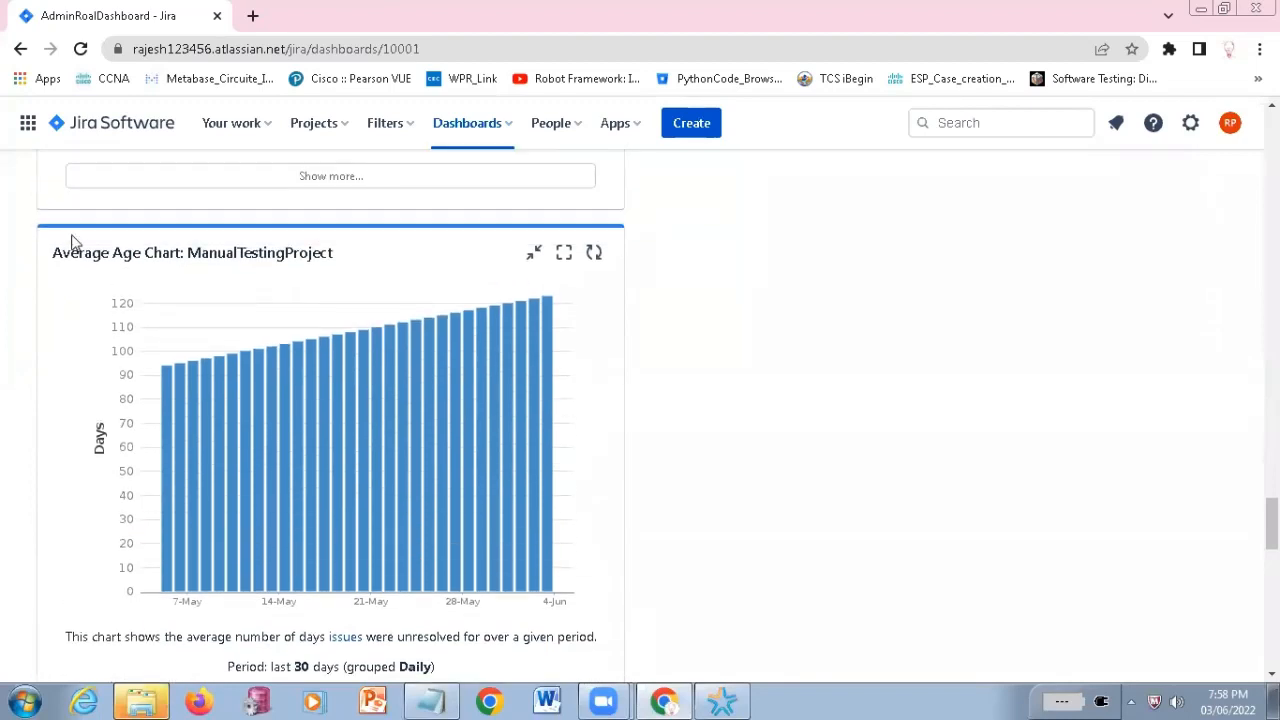
left_click_drag(62, 258, 145, 258)
left_click_drag(225, 252, 360, 254)
scroll(350, 580, "down", 1)
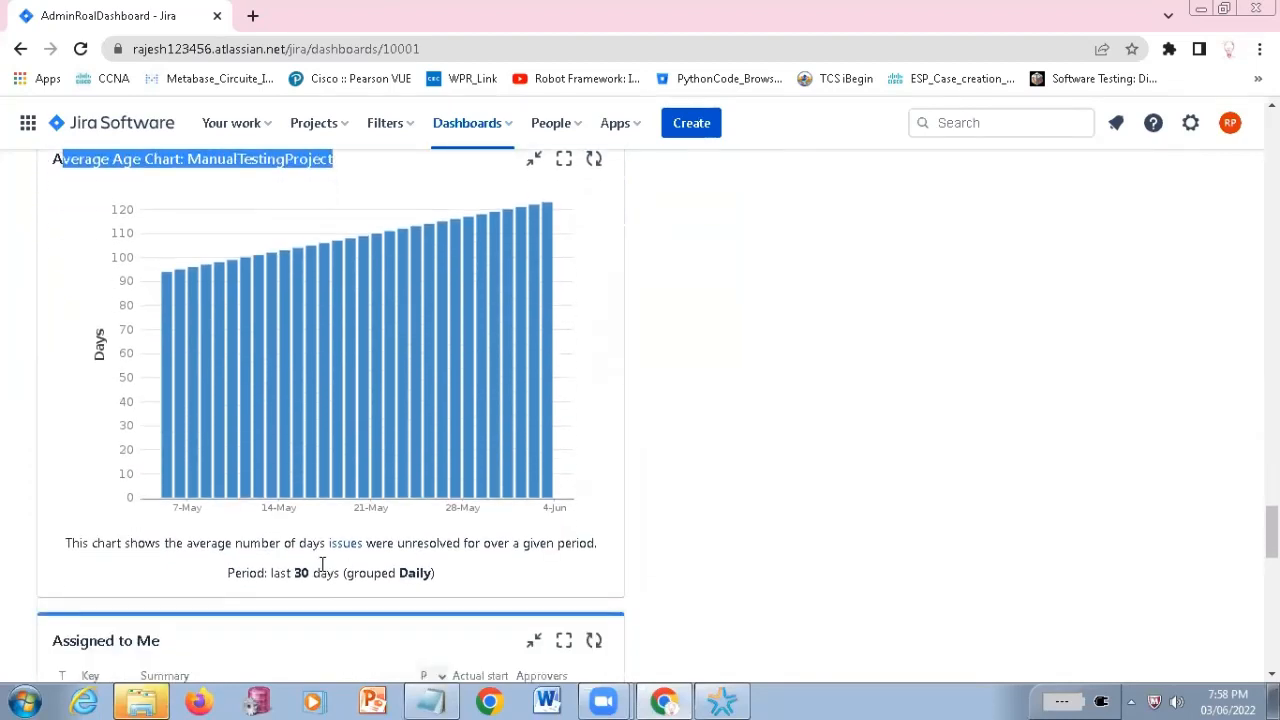
left_click_drag(80, 543, 625, 552)
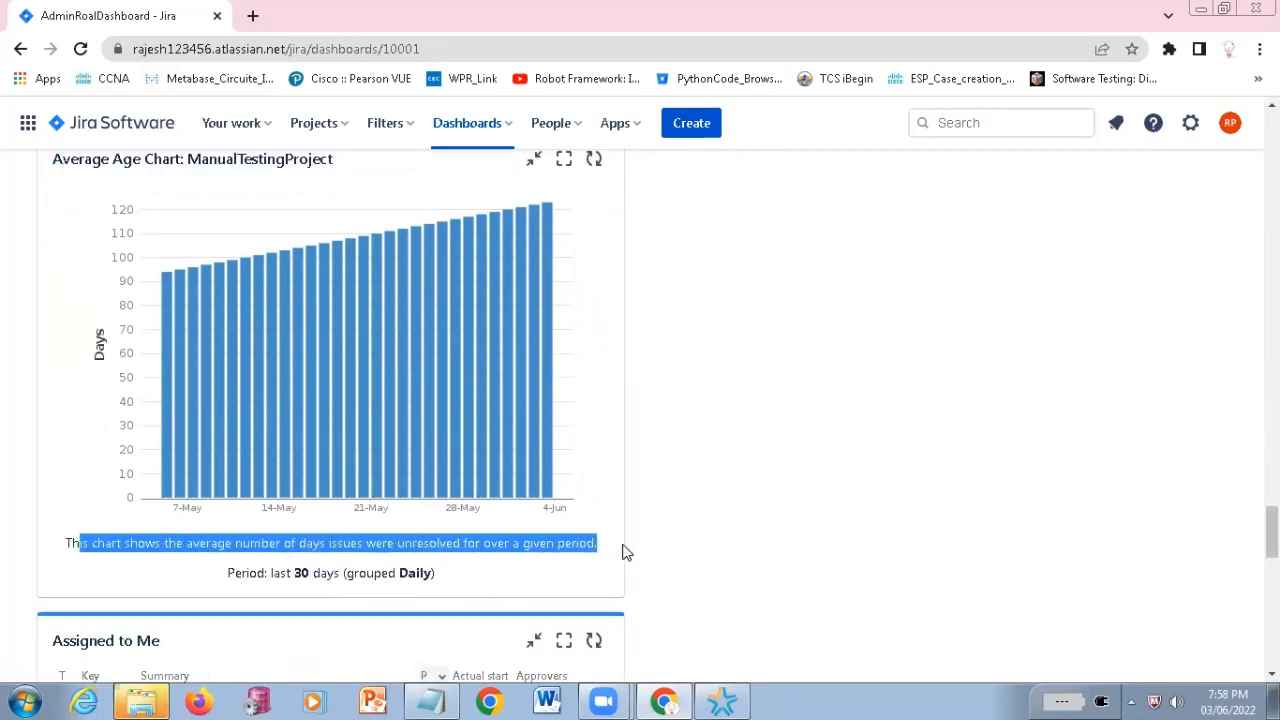
Check the Average Age Chart's description and period, and look through the dashboard's remaining Assigned to Me and Activity Streams gadgets
left_click(553, 562)
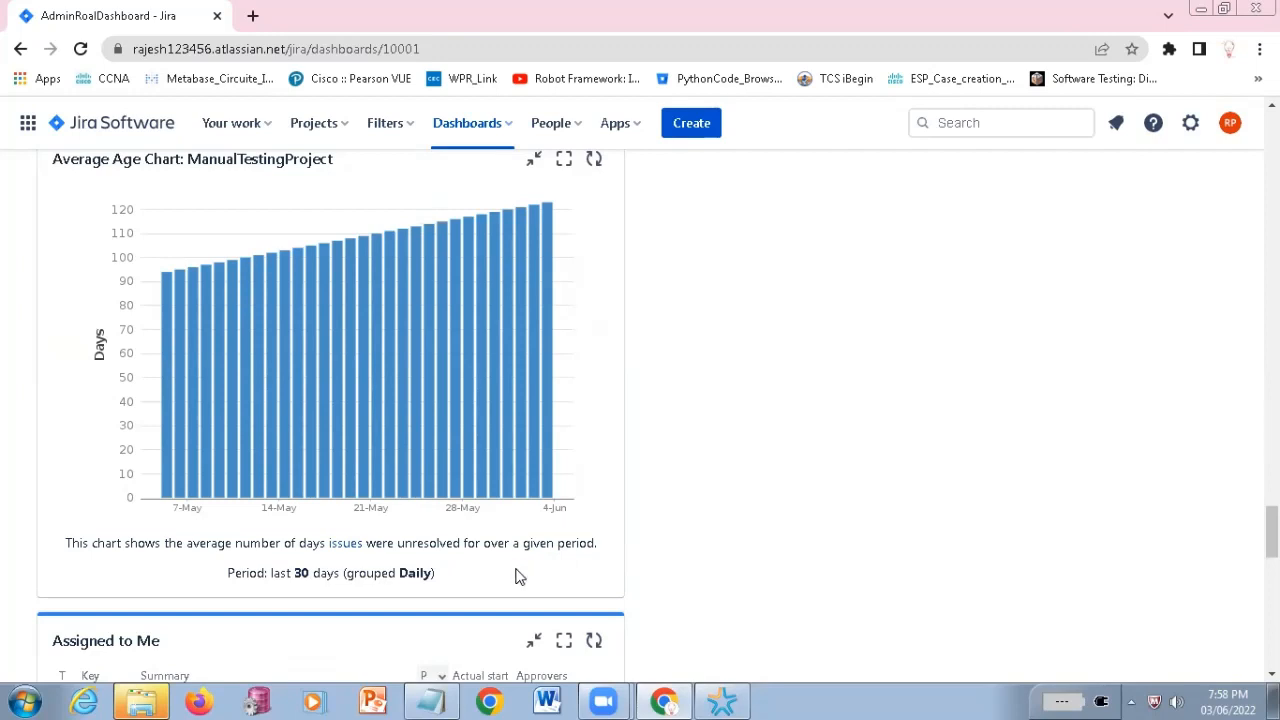
left_click_drag(513, 578, 85, 553)
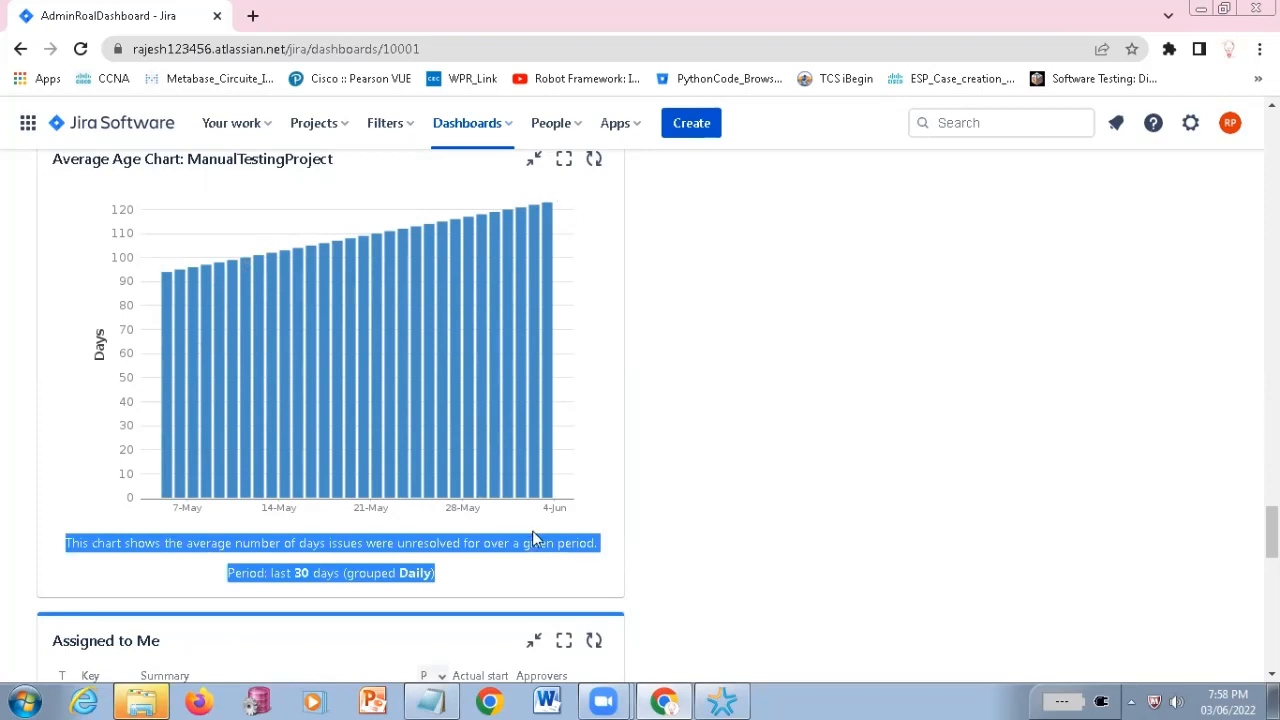
scroll(434, 503, "down", 9)
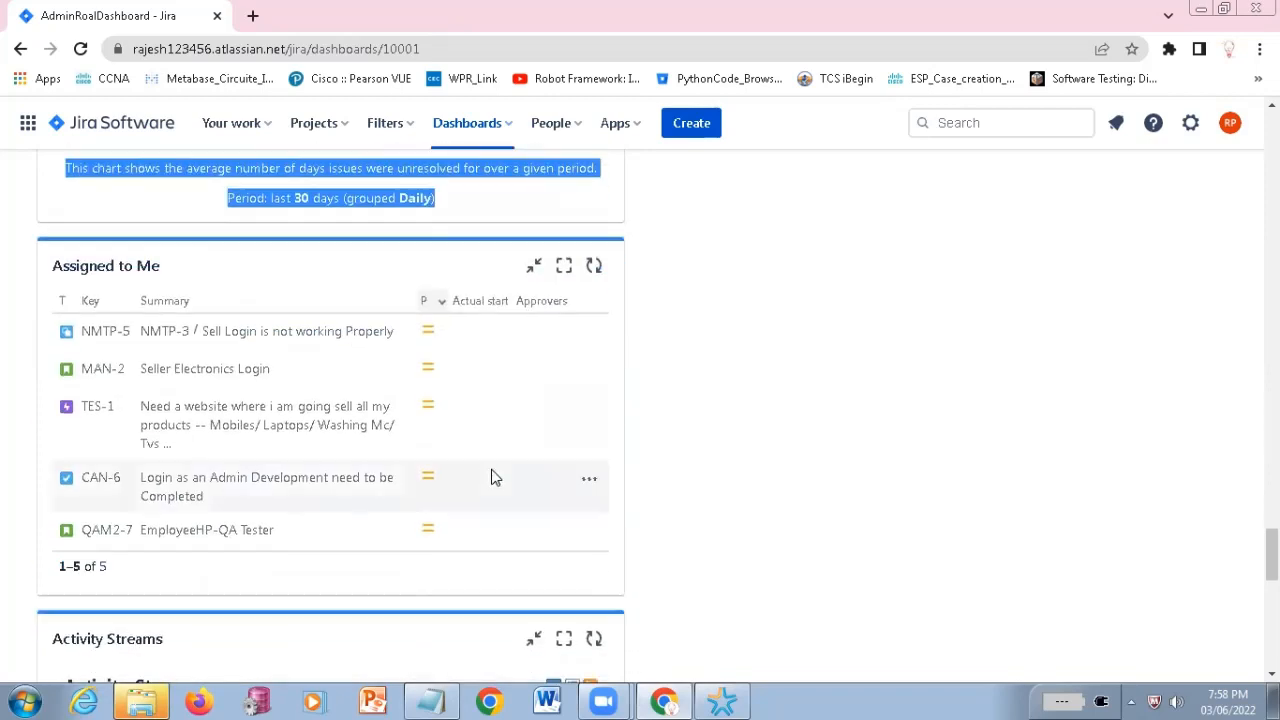
scroll(491, 477, "down", 4)
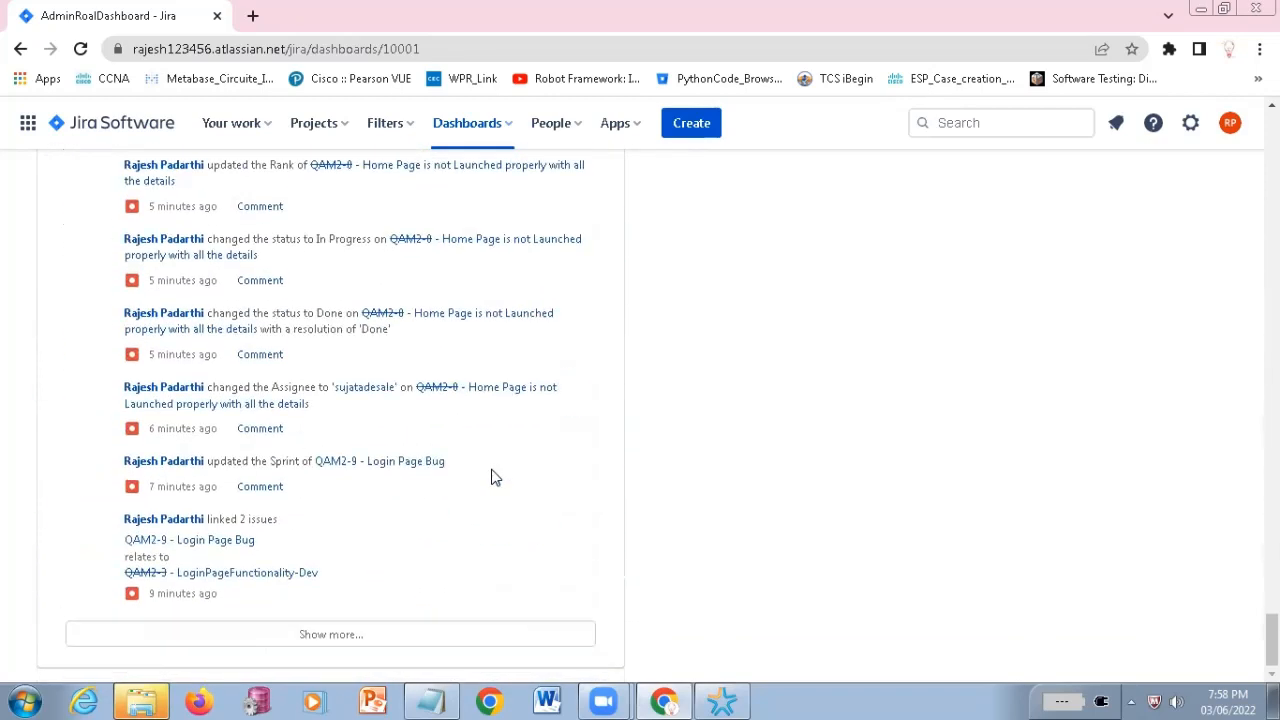
scroll(491, 477, "up", 12)
scroll(491, 477, "down", 10)
scroll(1174, 367, "up", 6)
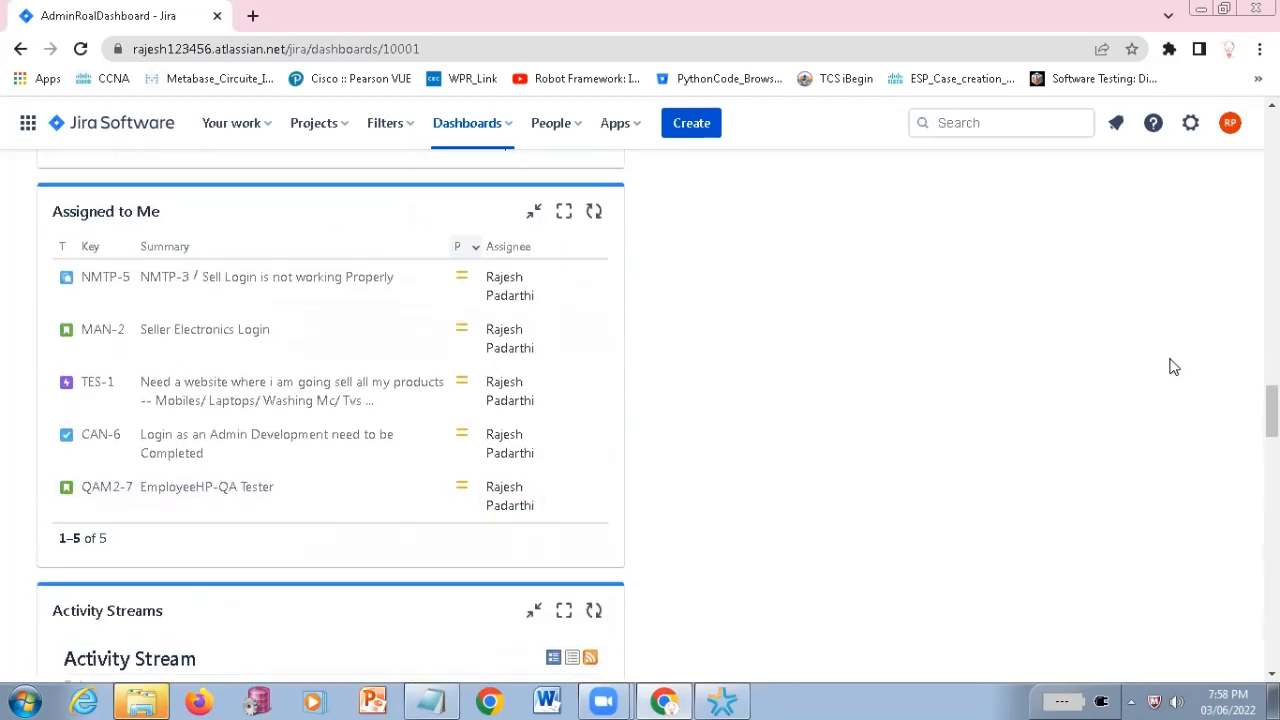
left_click_drag(1272, 405, 1272, 130)
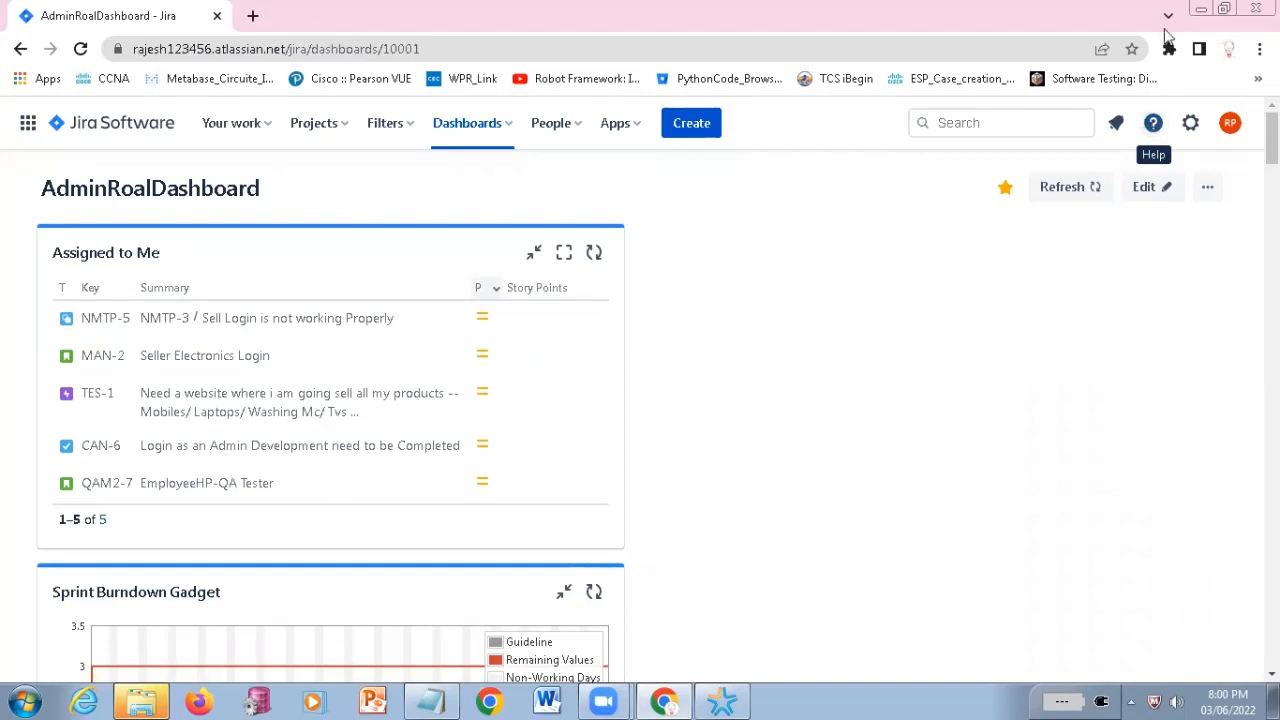
left_click(408, 132)
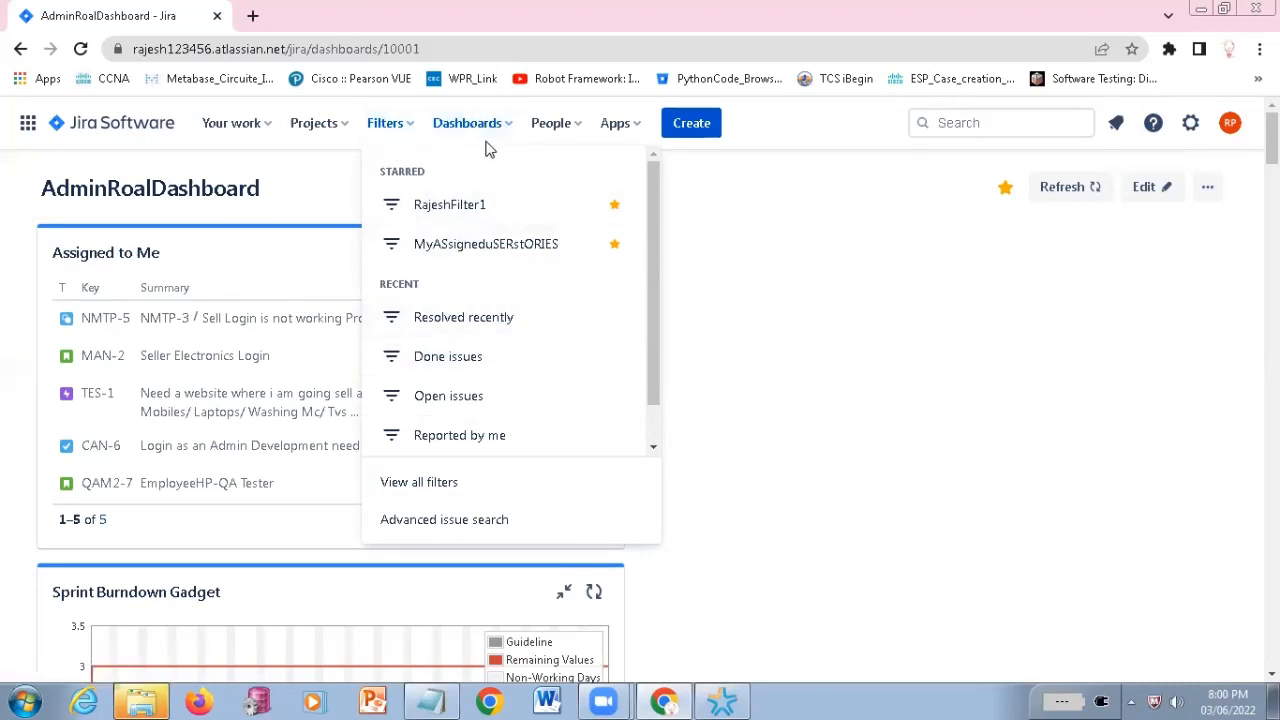
left_click(636, 136)
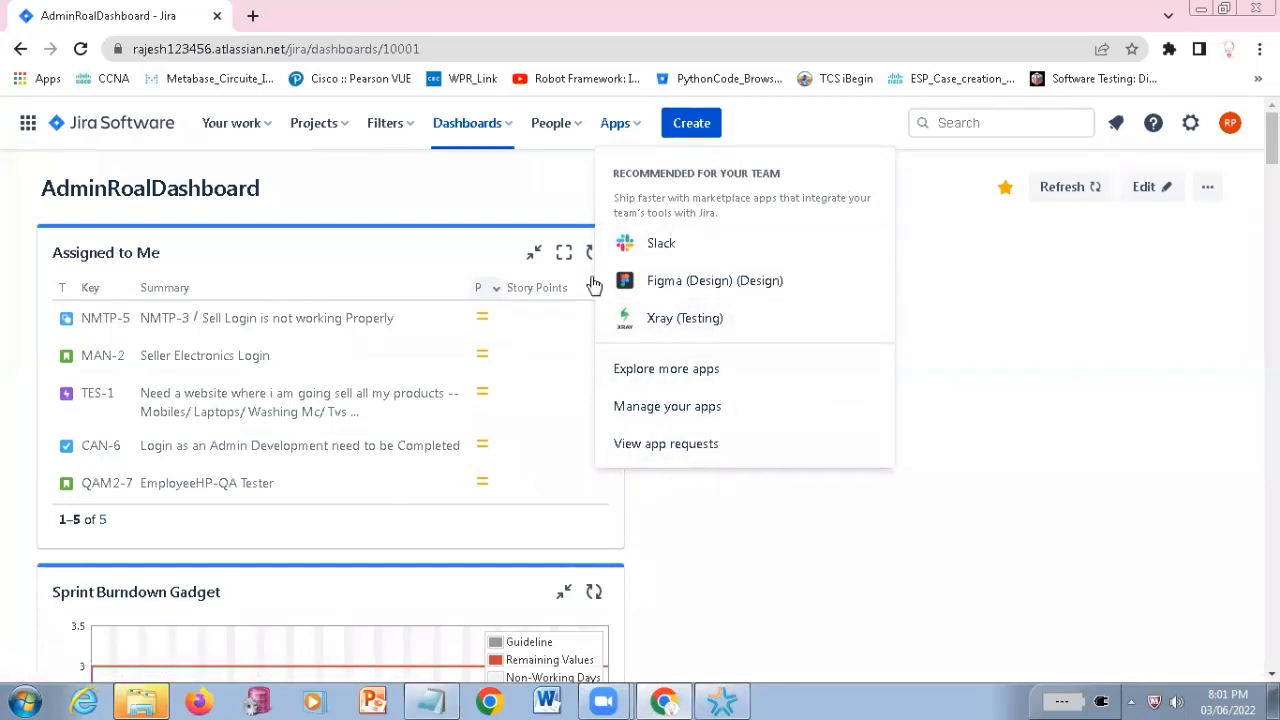
left_click(778, 130)
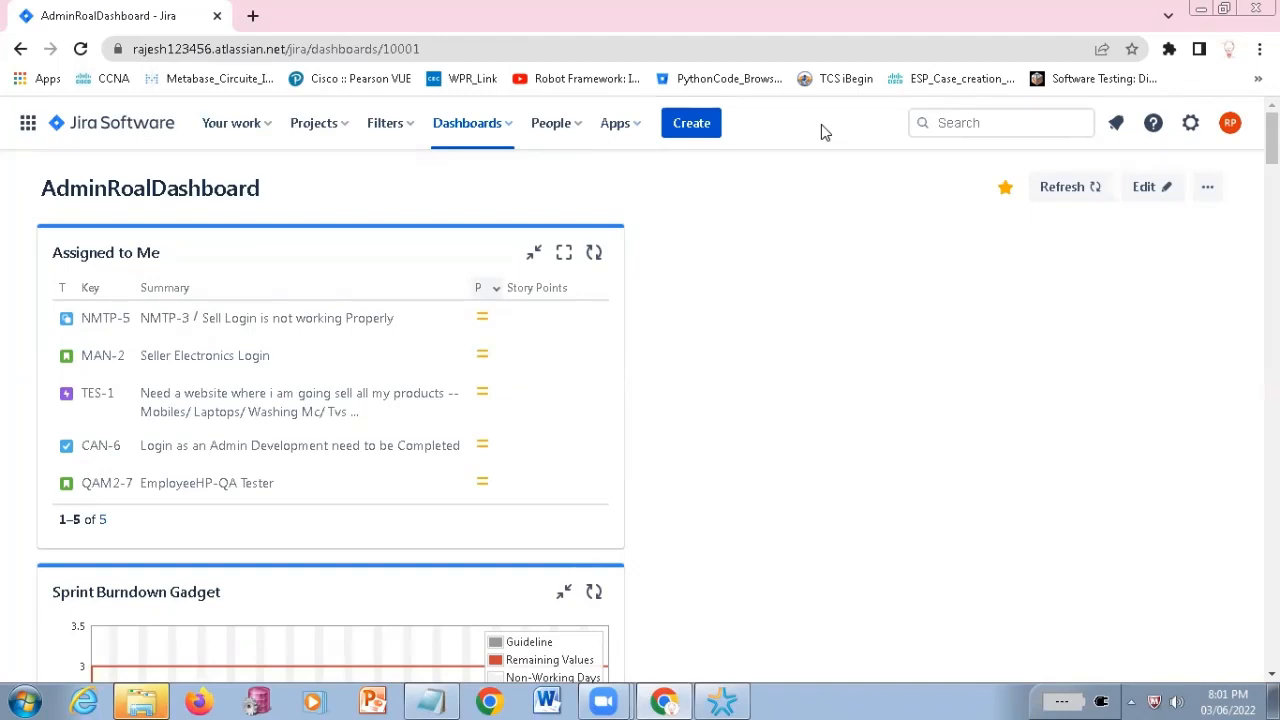
left_click(406, 126)
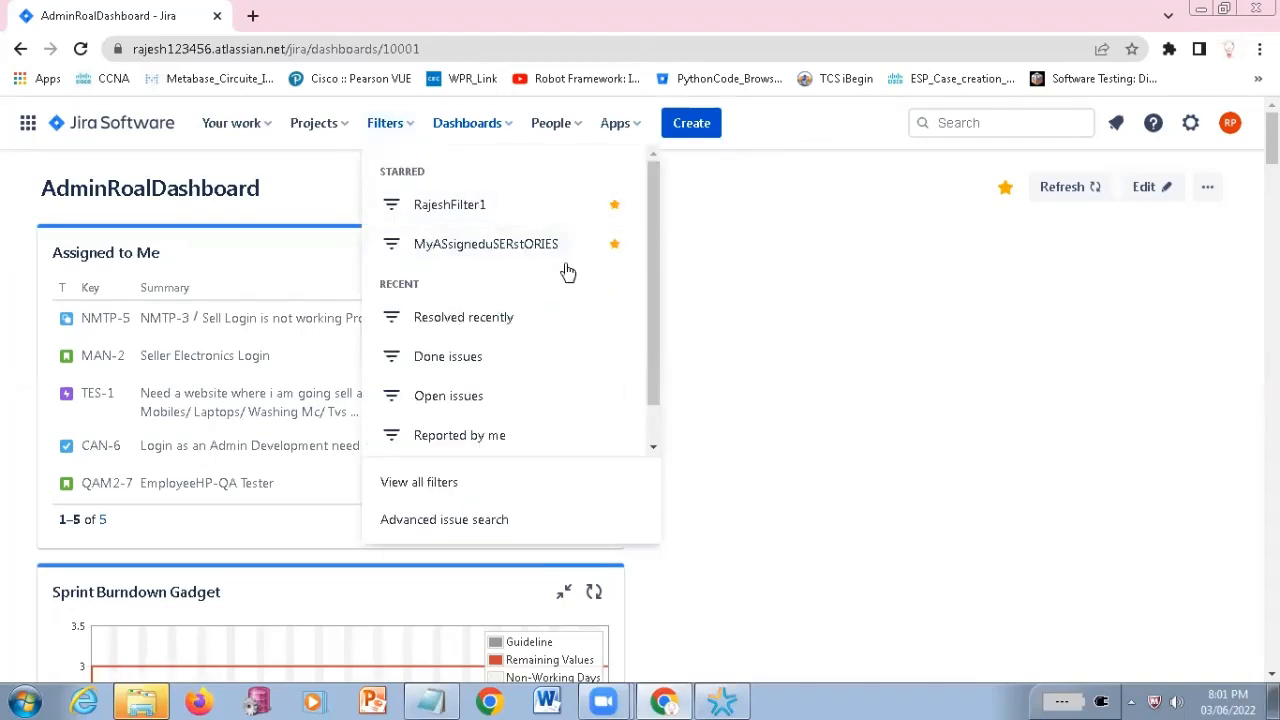
left_click(767, 150)
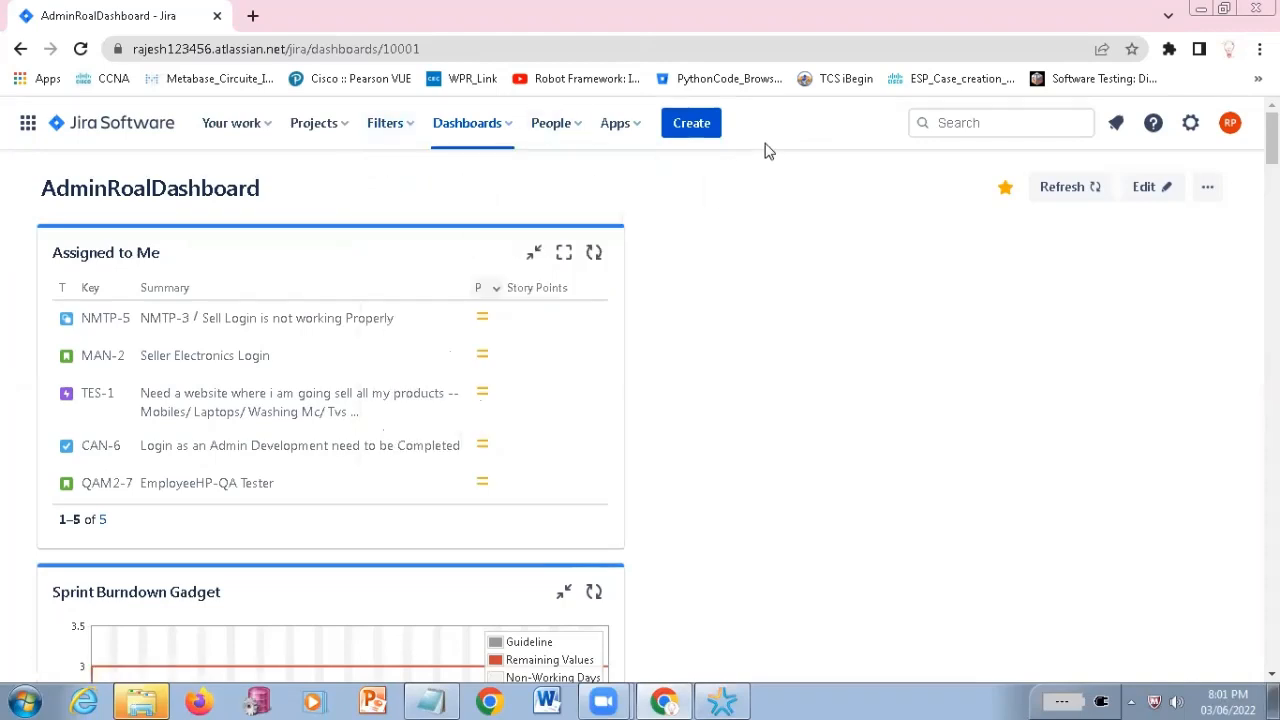